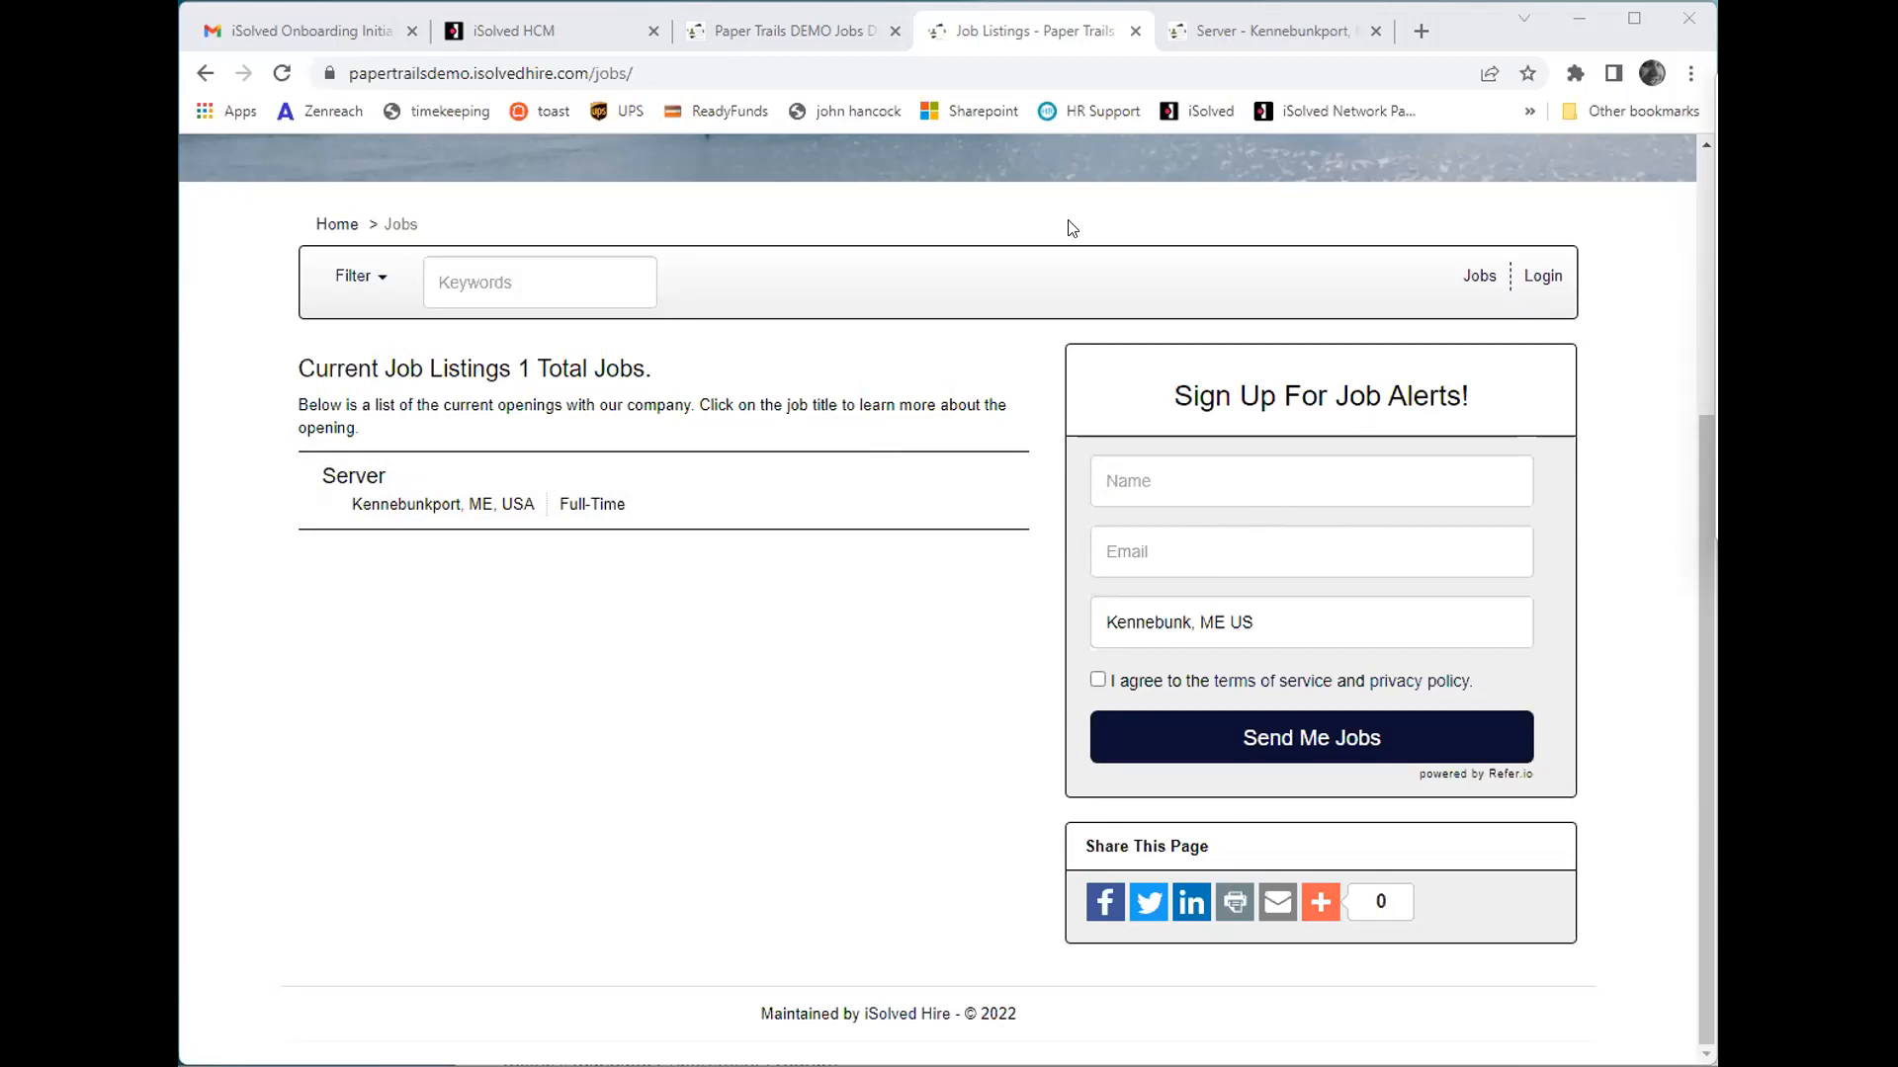
- In the Server job posting's application form, enter the applicant's first name, last name and email address
click(1200, 32)
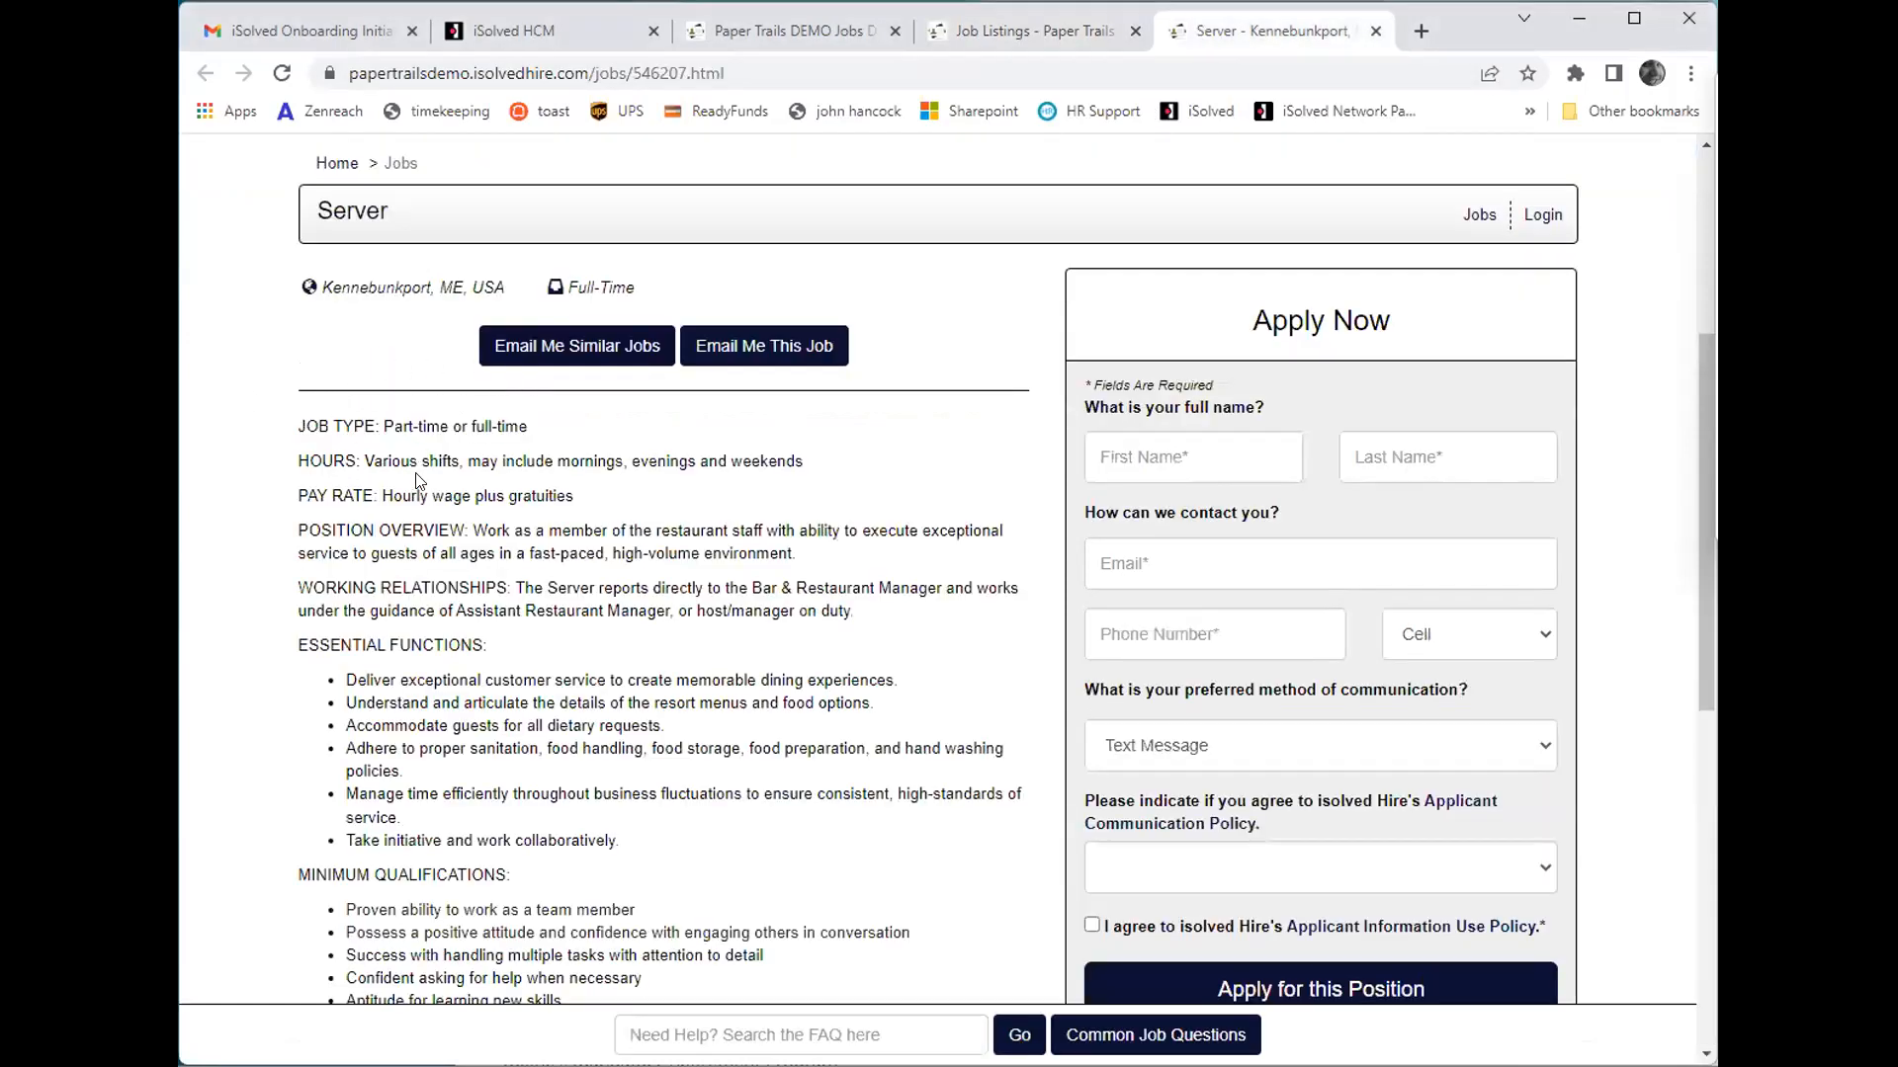
scroll(645, 509, down, 6)
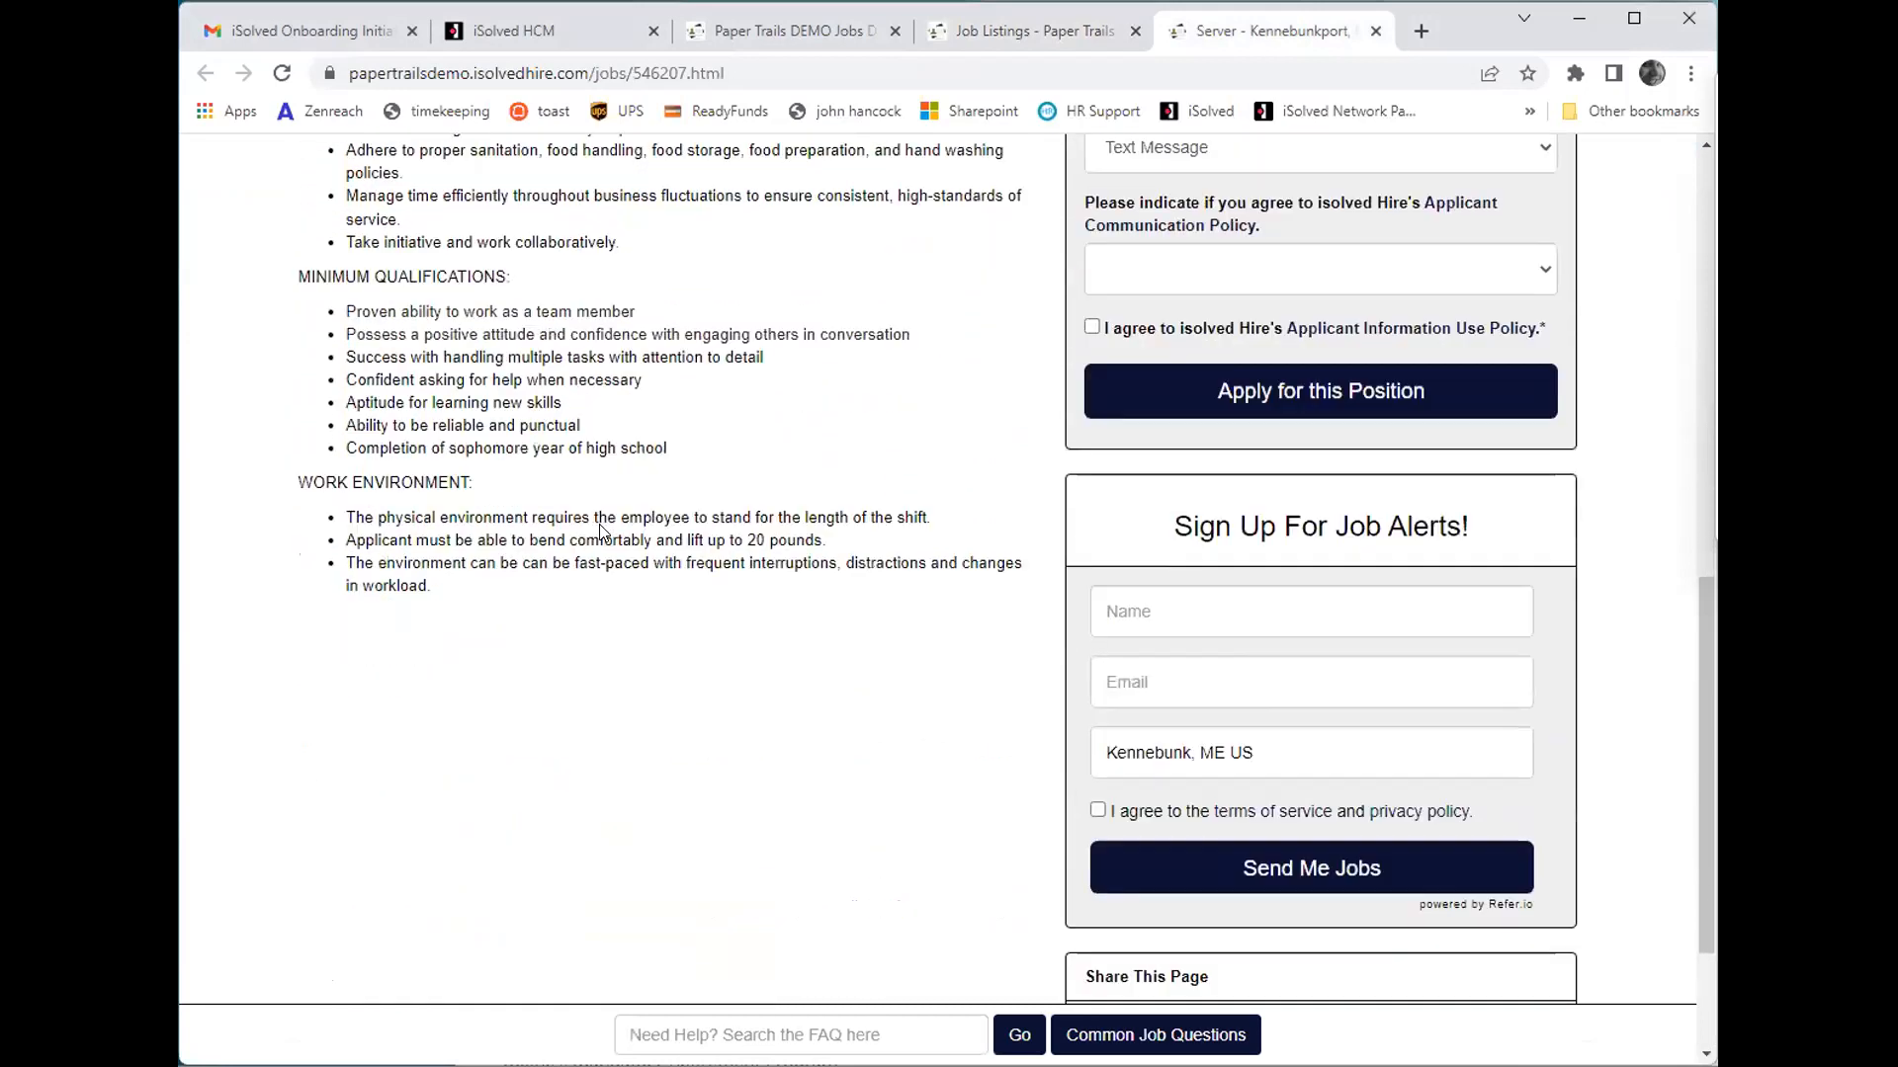
scroll(603, 530, up, 5)
click(1225, 340)
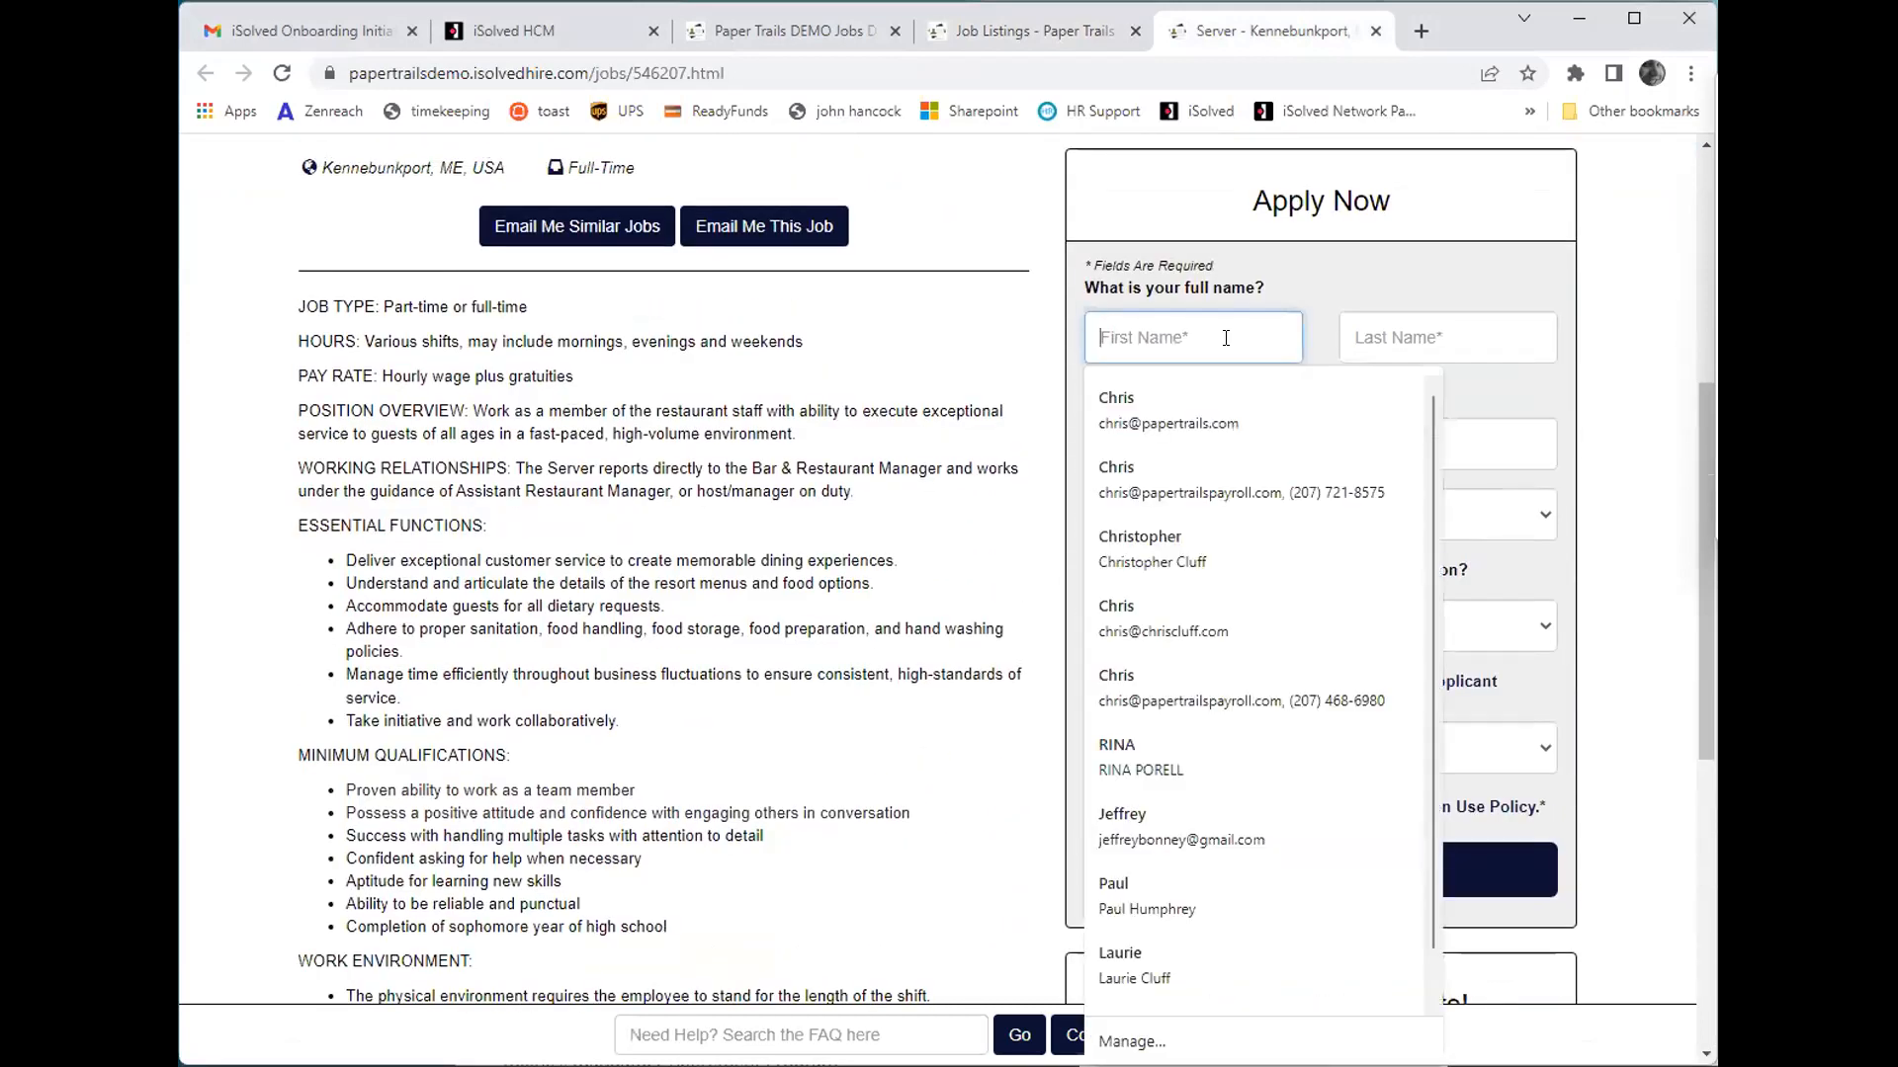
text(Chris)
key(Tab)
text(Test)
key(Tab)
key(Tab)
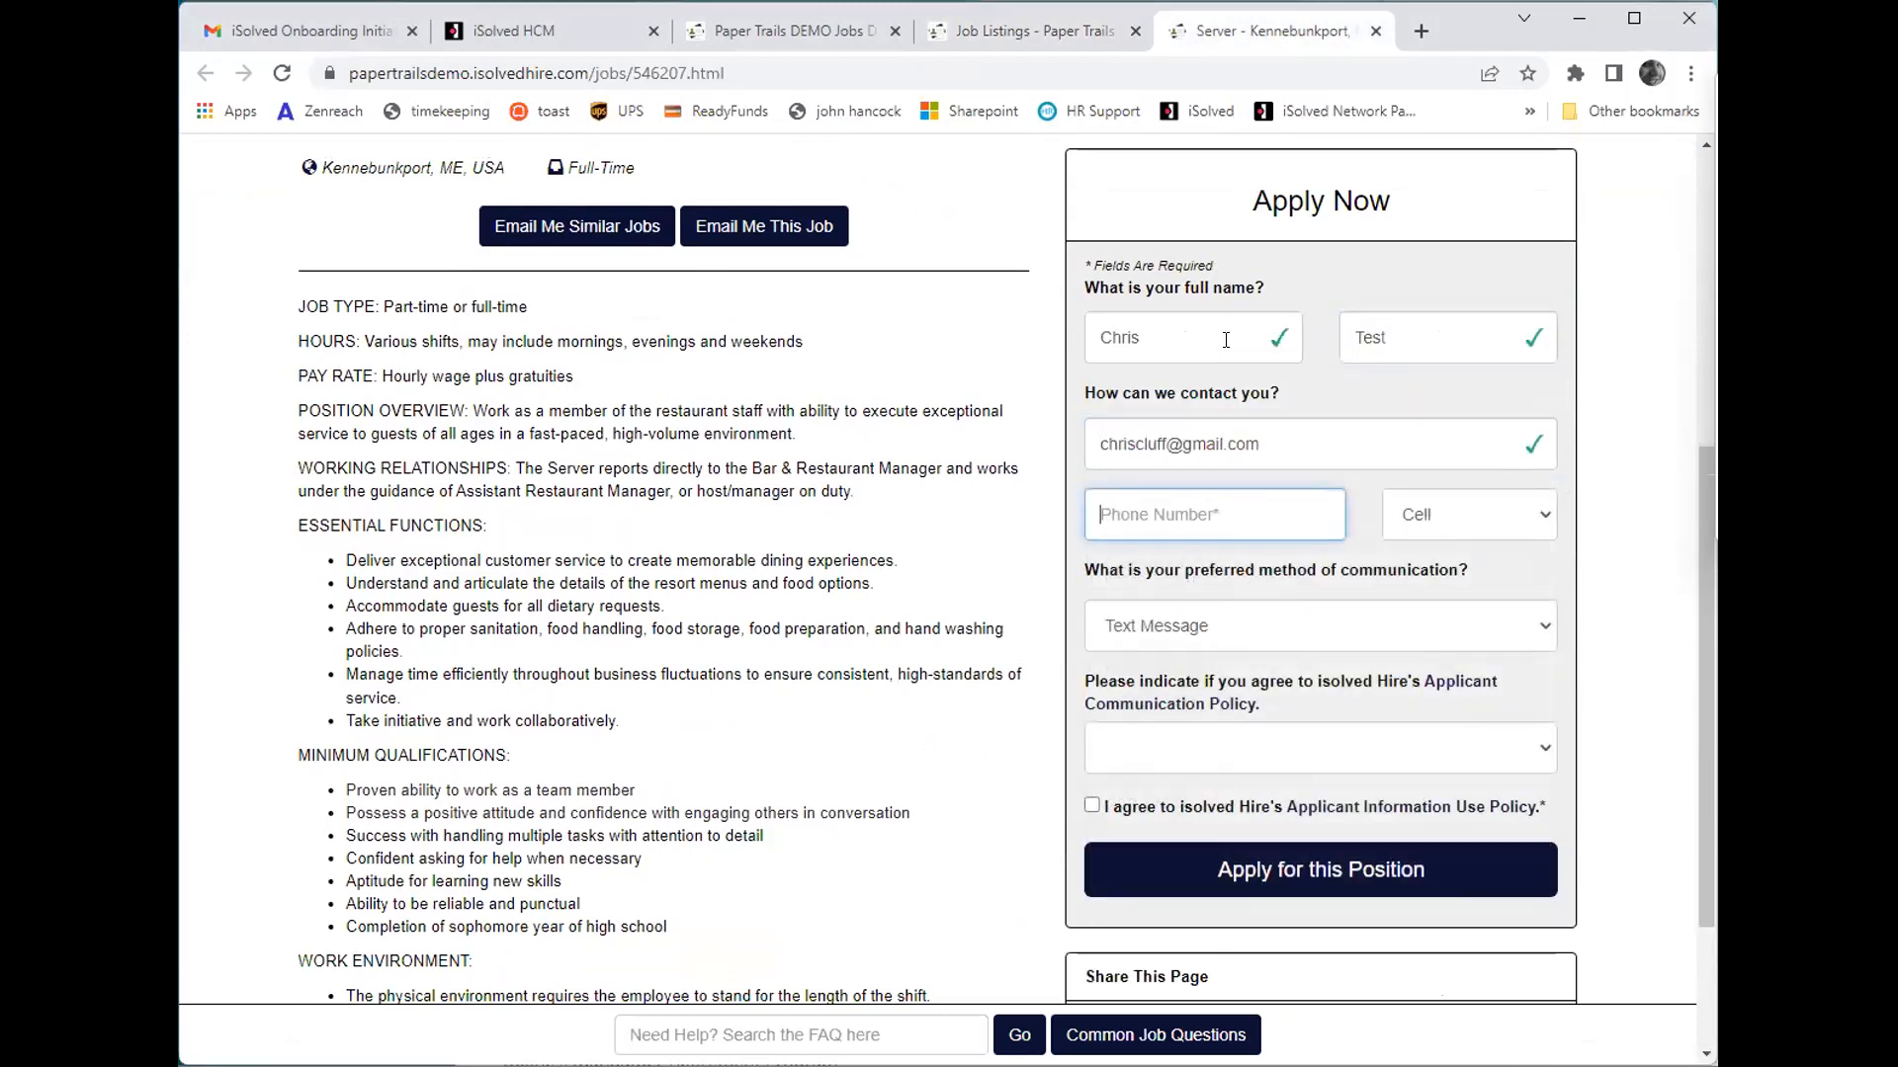
- Enter the applicant's phone number and set the phone type to Work
text(207)
key(Down)
key(Tab)
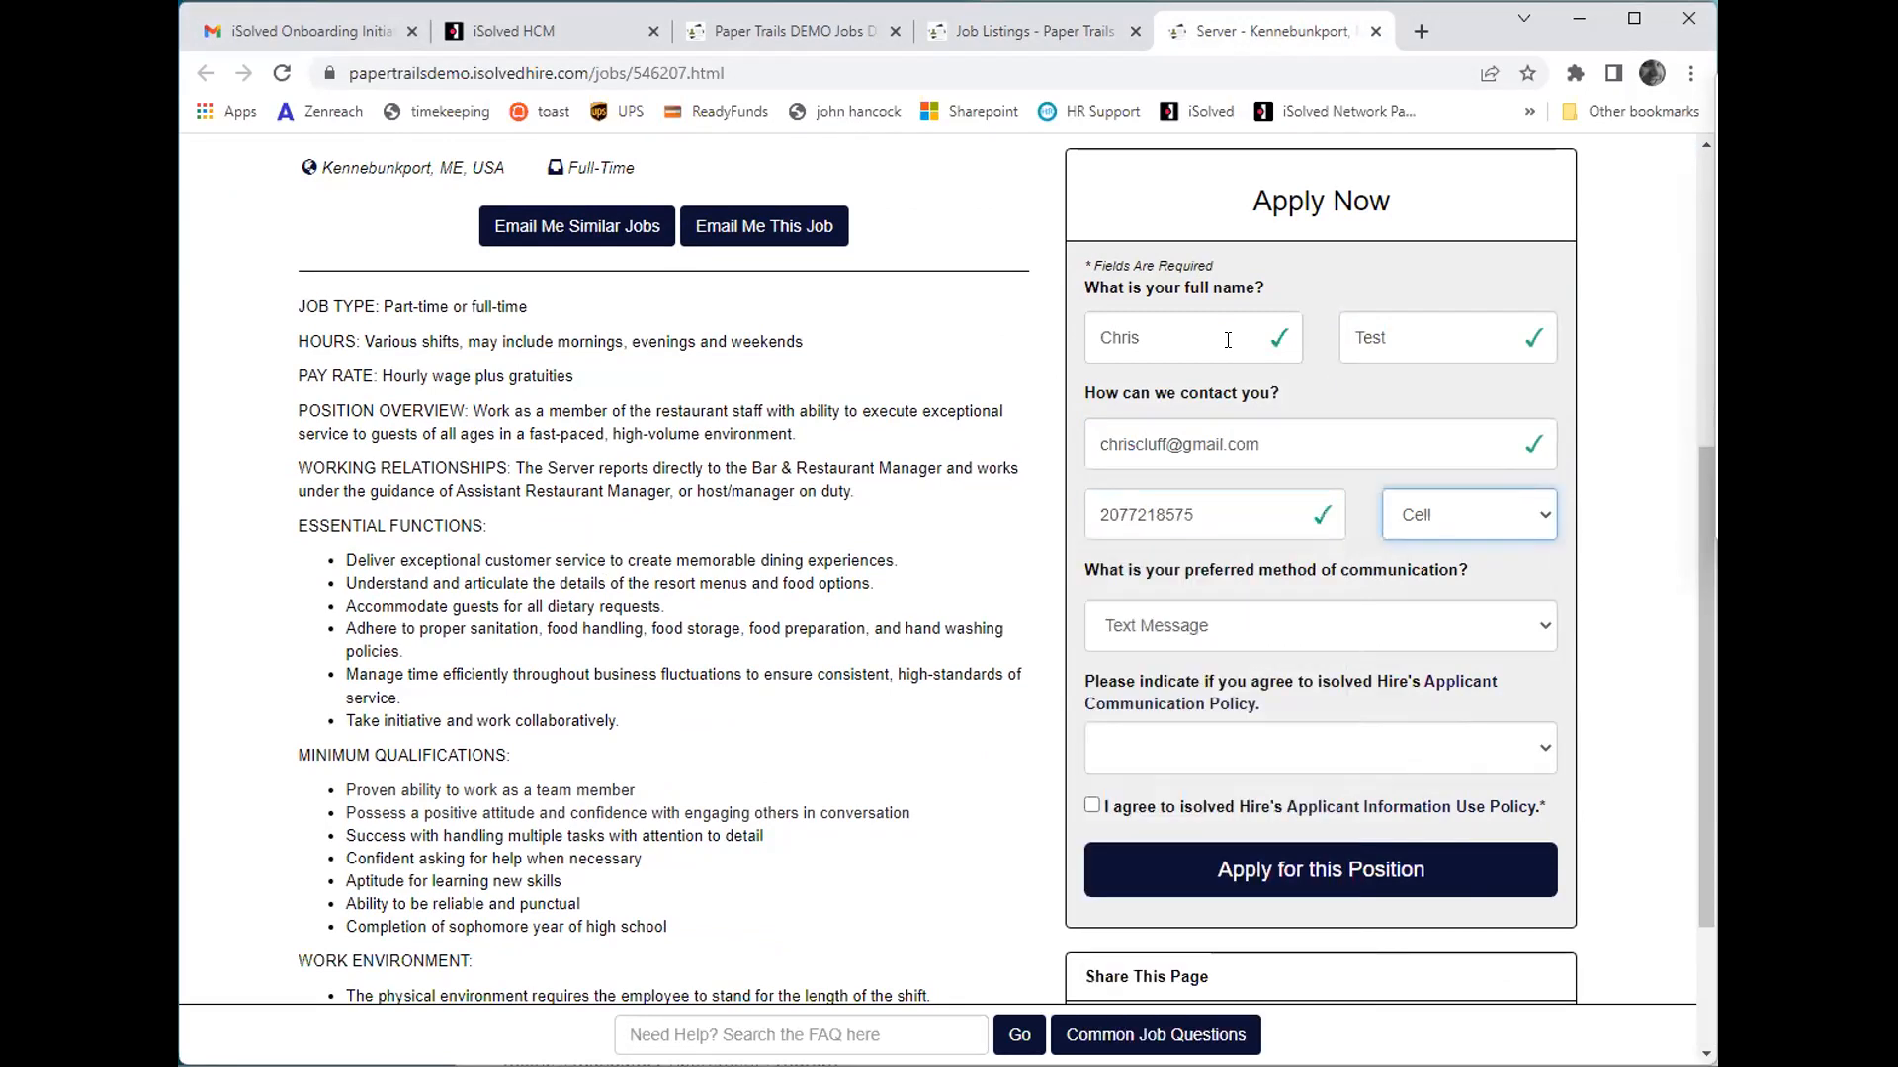
click(1452, 525)
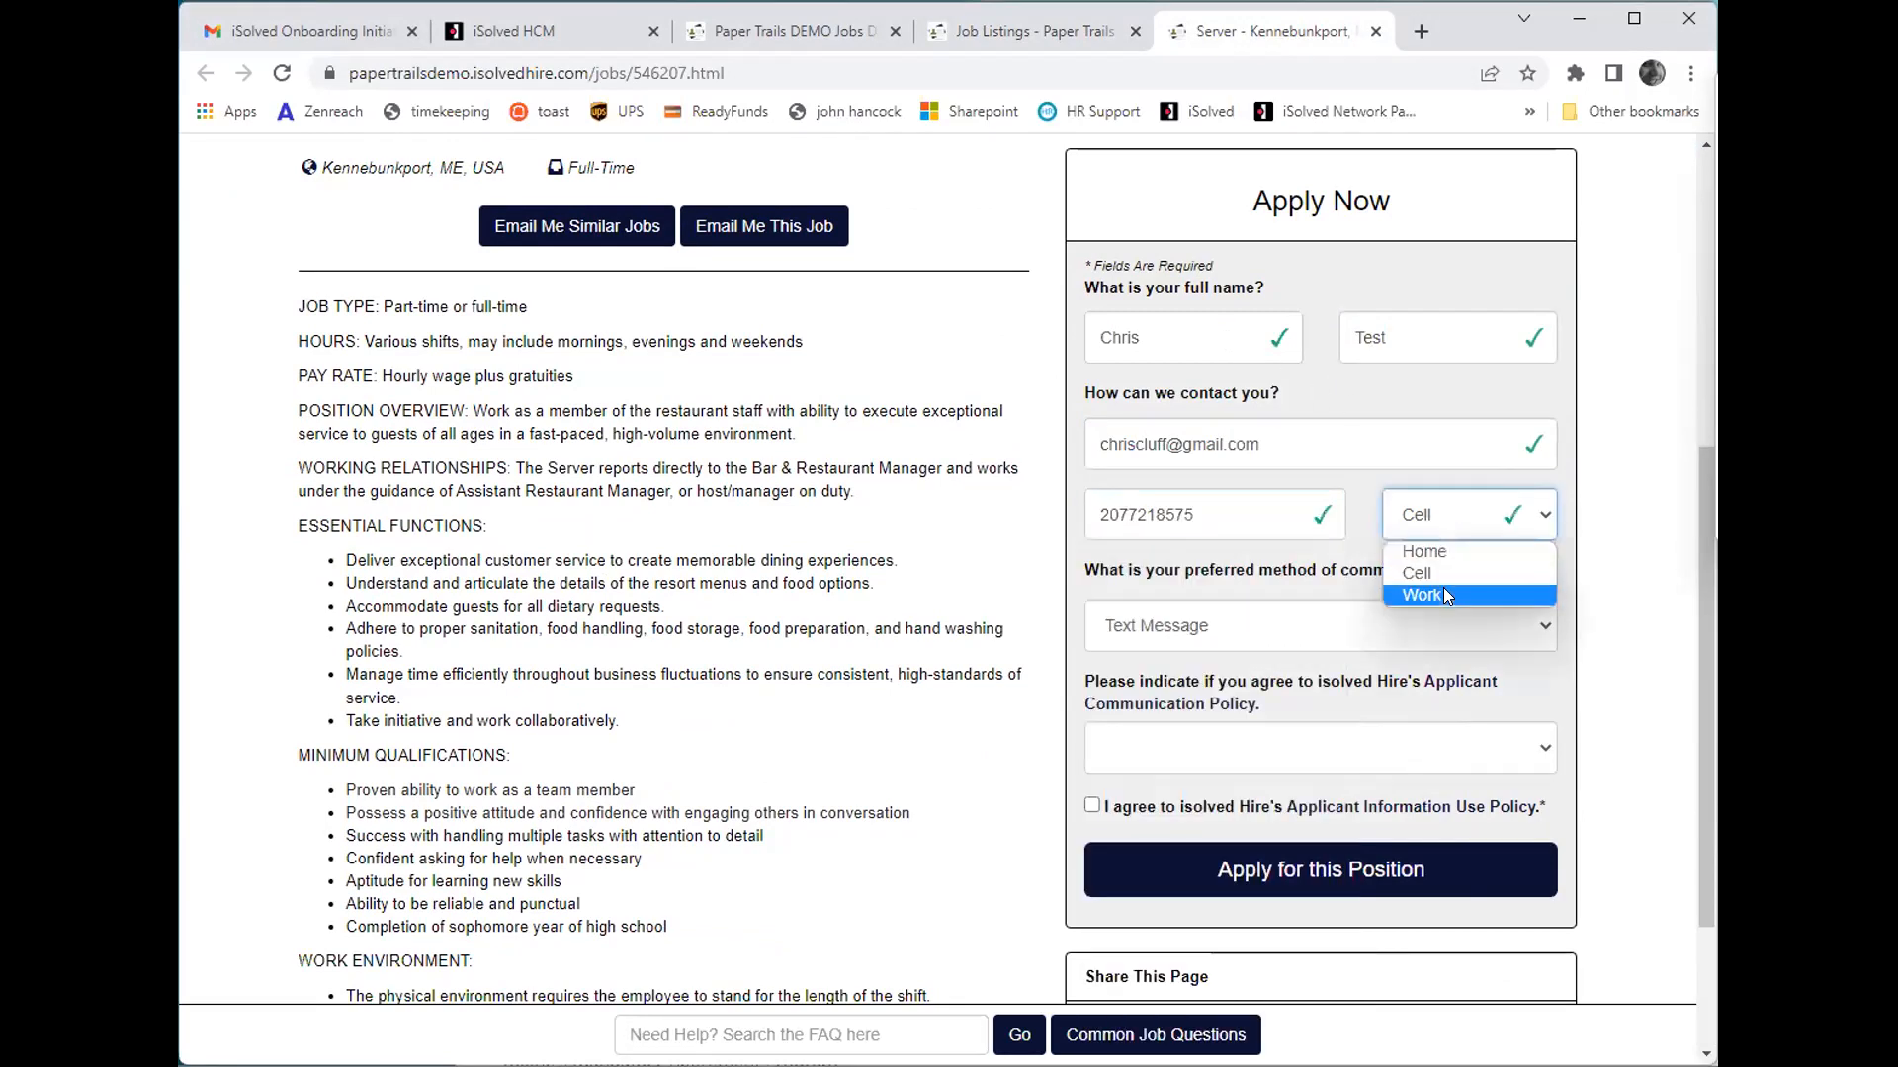
click(1443, 594)
- Decline to receive text messages, agree to the Applicant Information Use Policy and submit the initial application form
click(1249, 658)
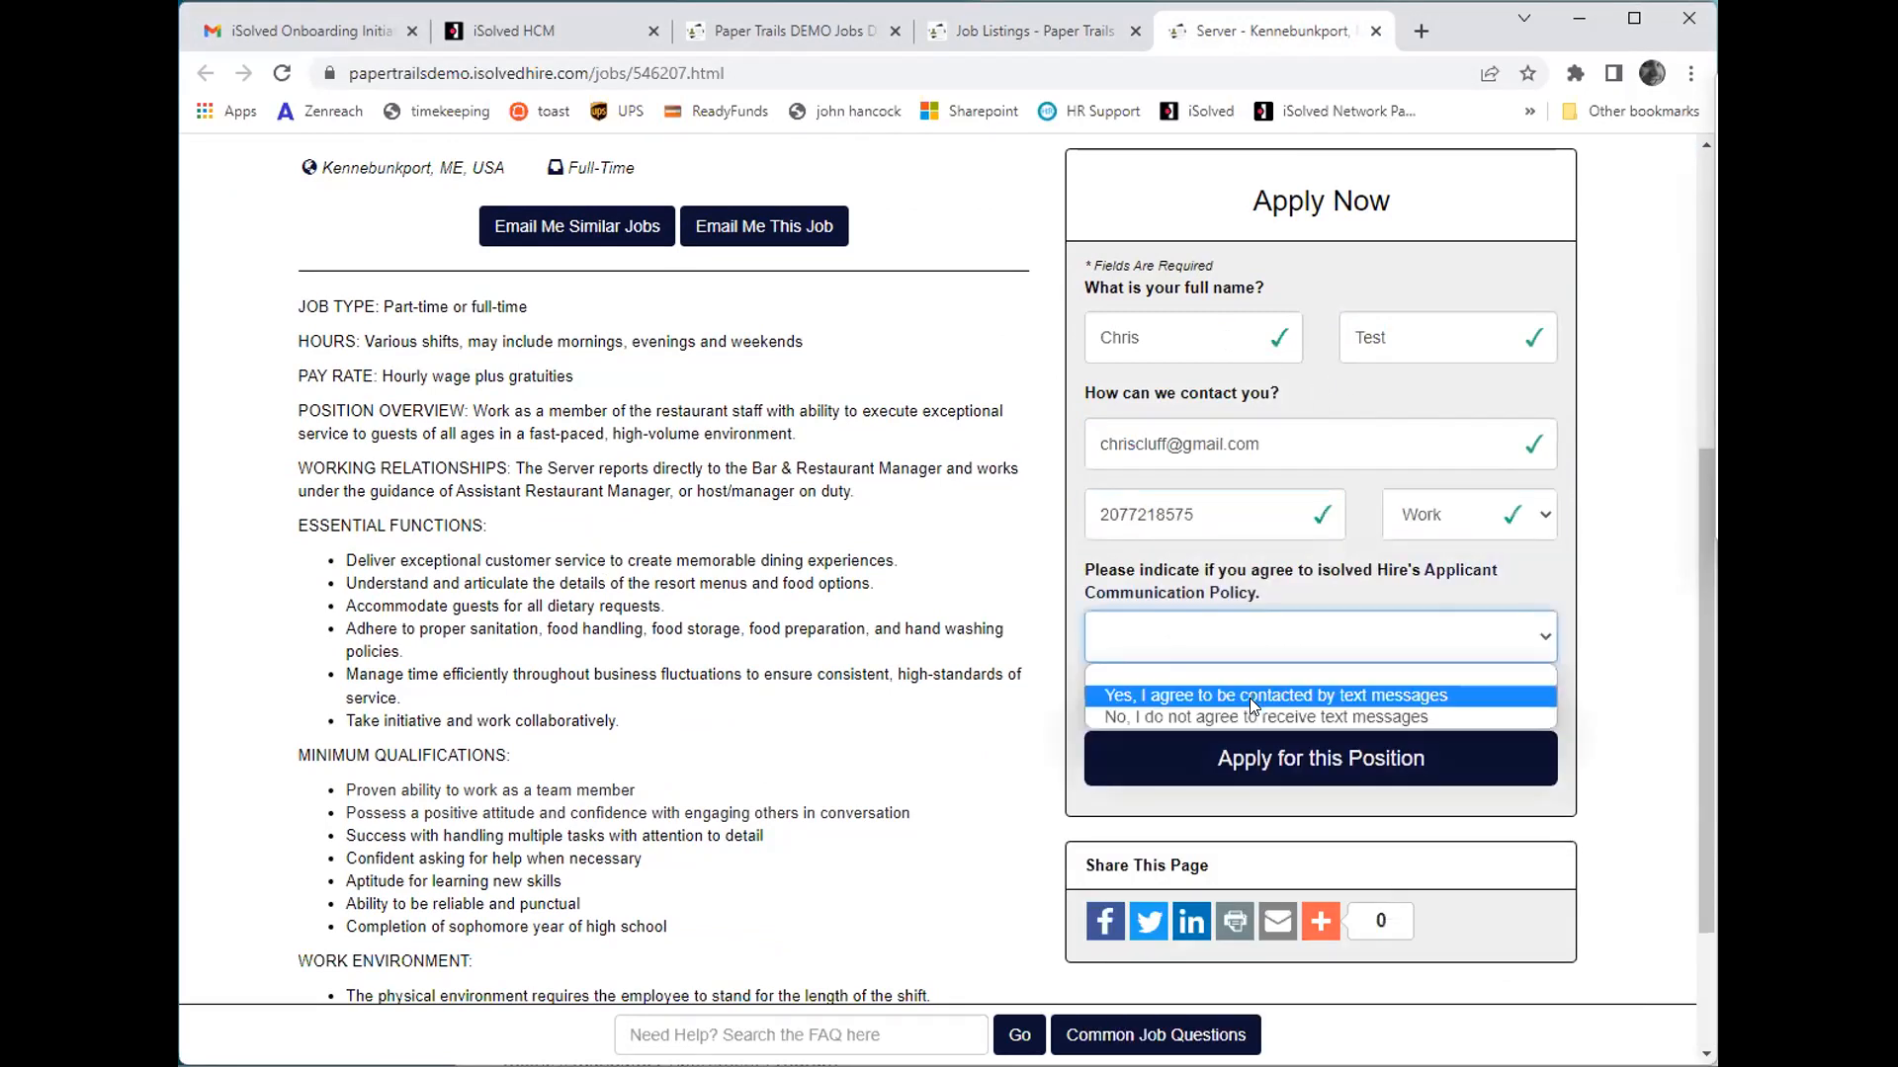
click(1247, 708)
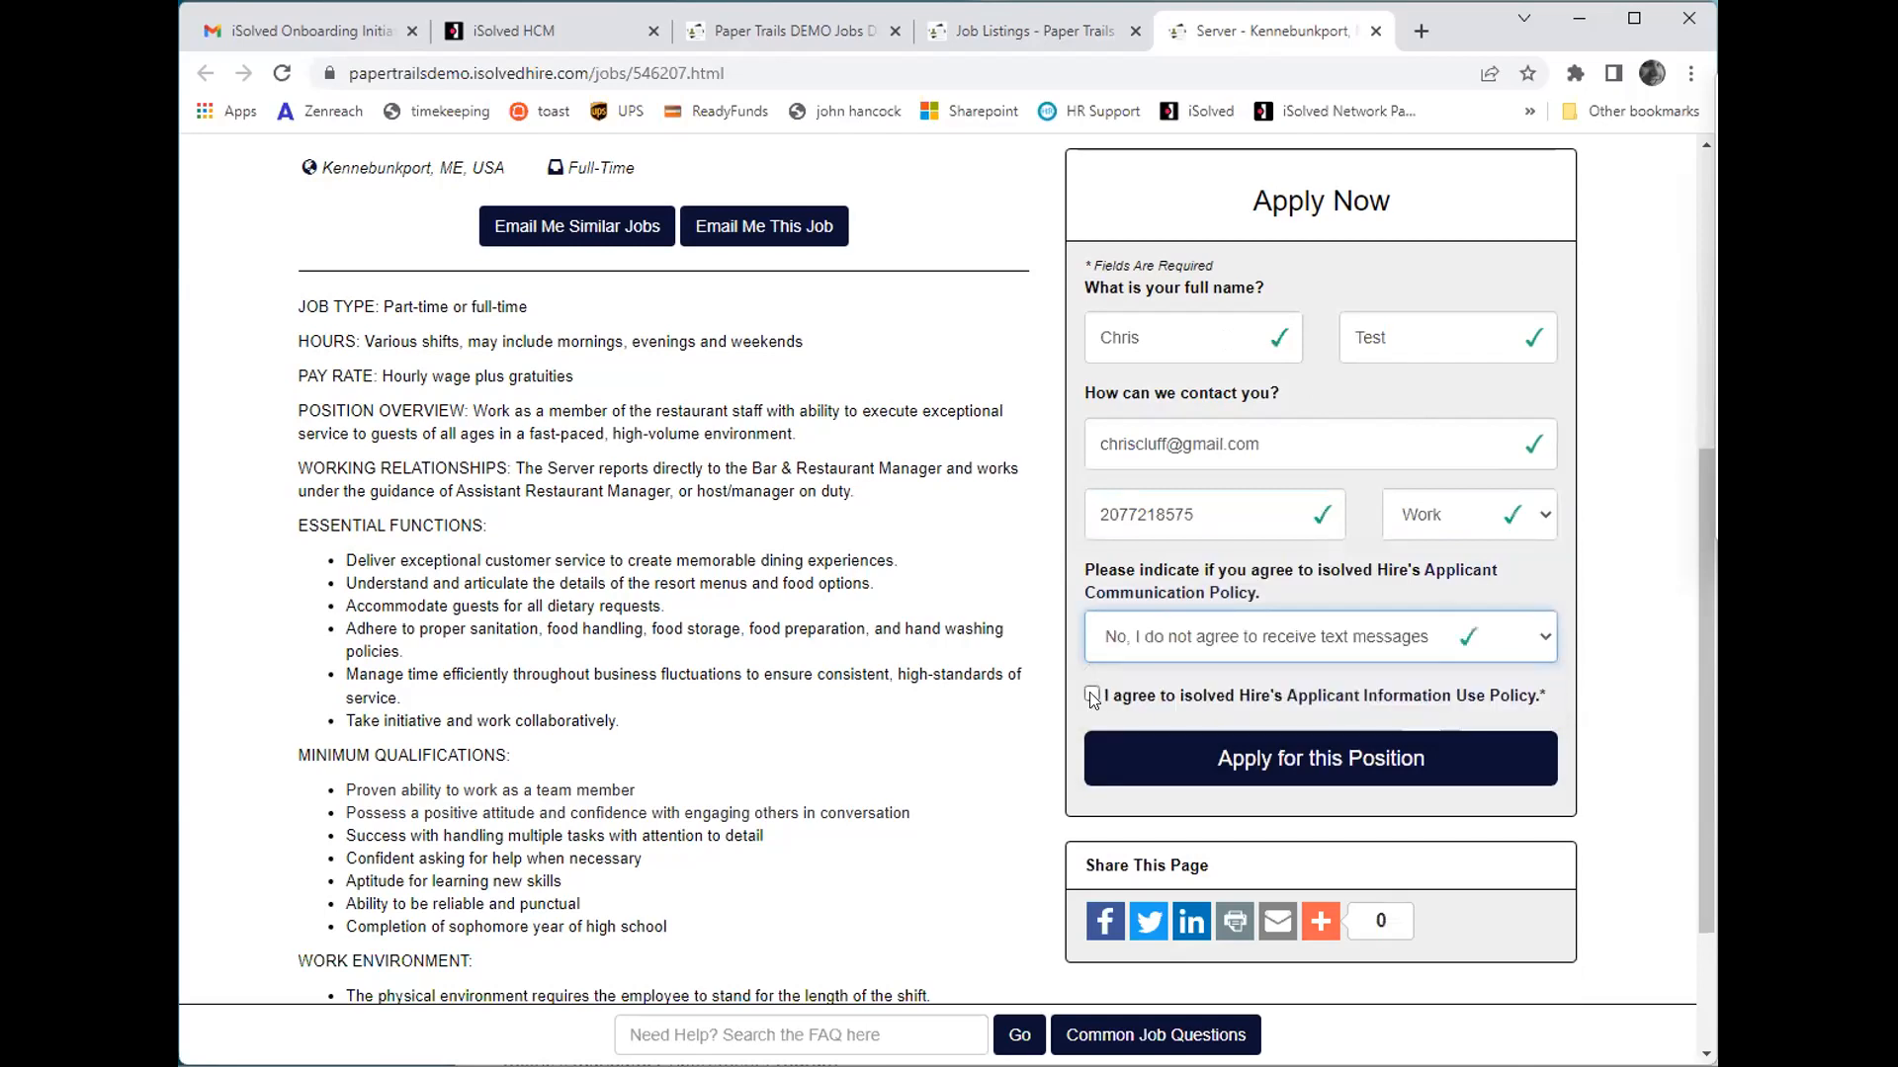
click(1091, 695)
click(1297, 796)
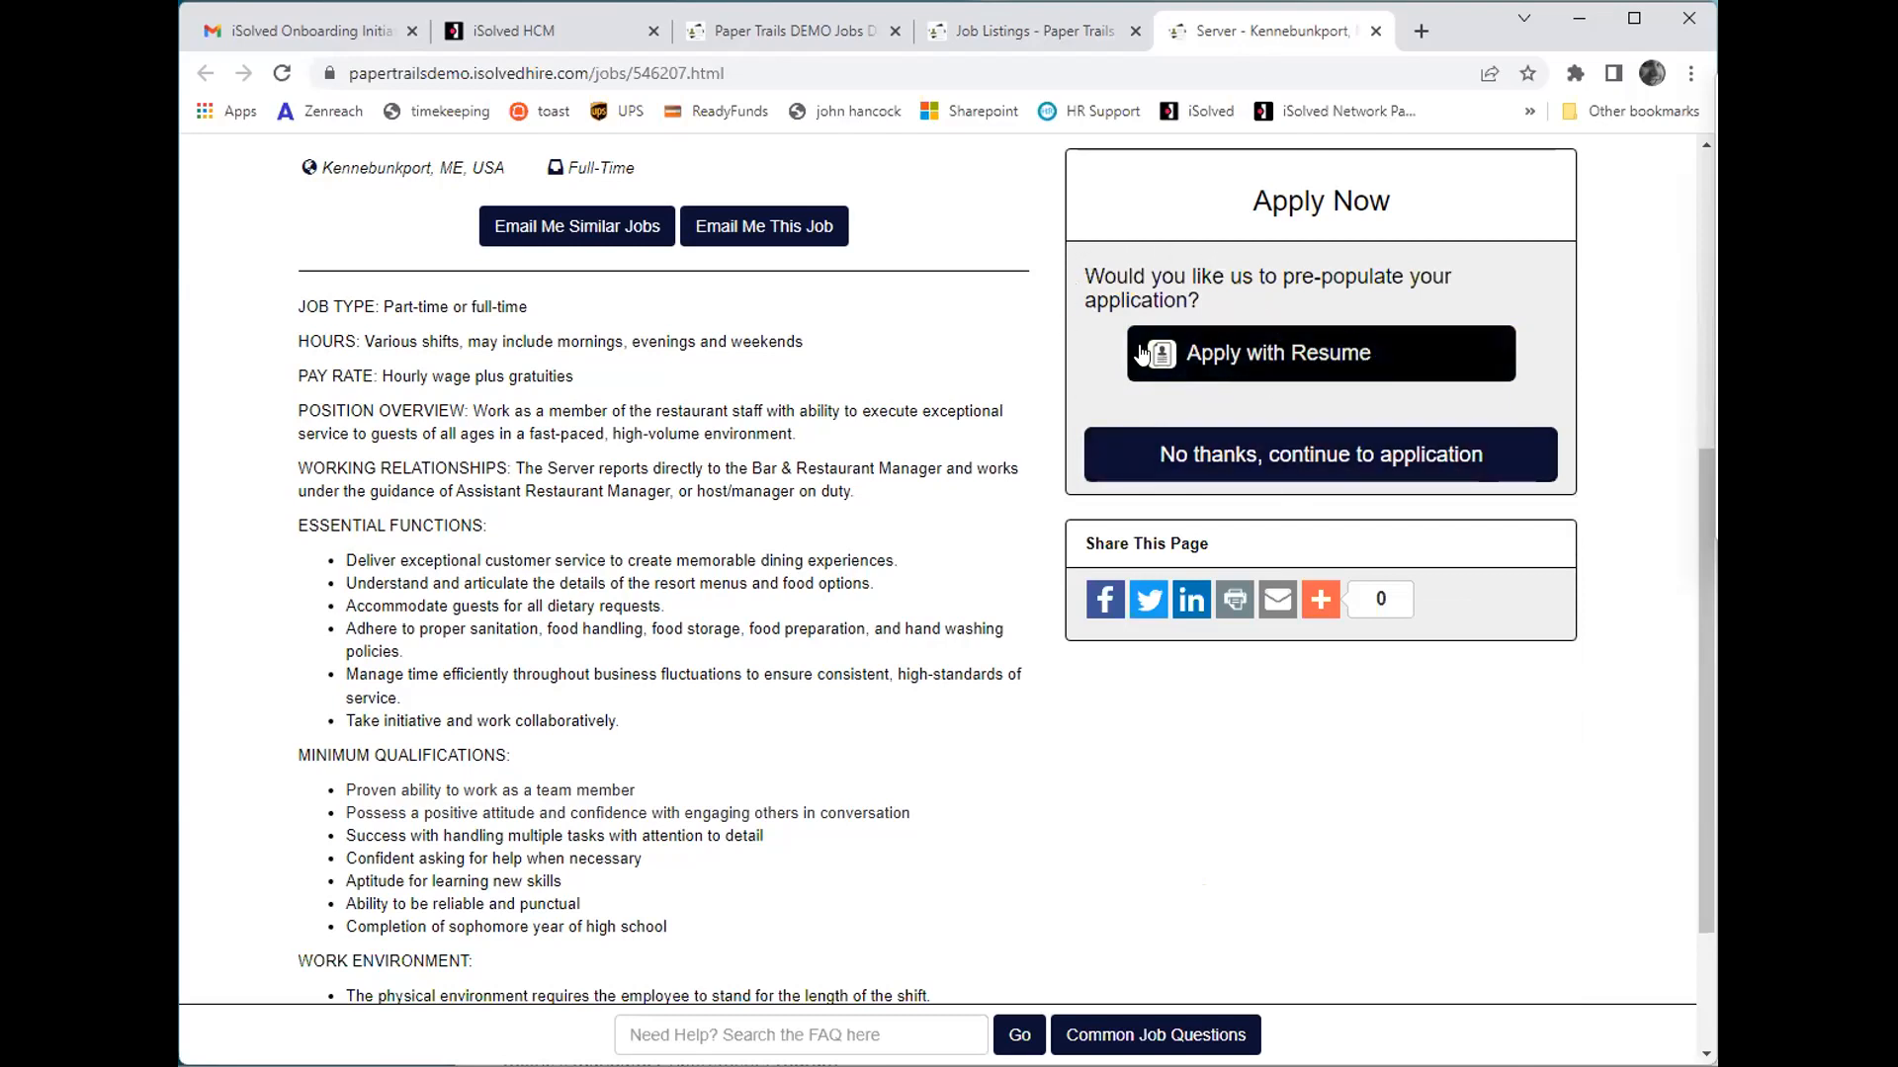
- Continue to the application without a resume and enter the applicant's street address, leaving the second address line empty
click(1215, 449)
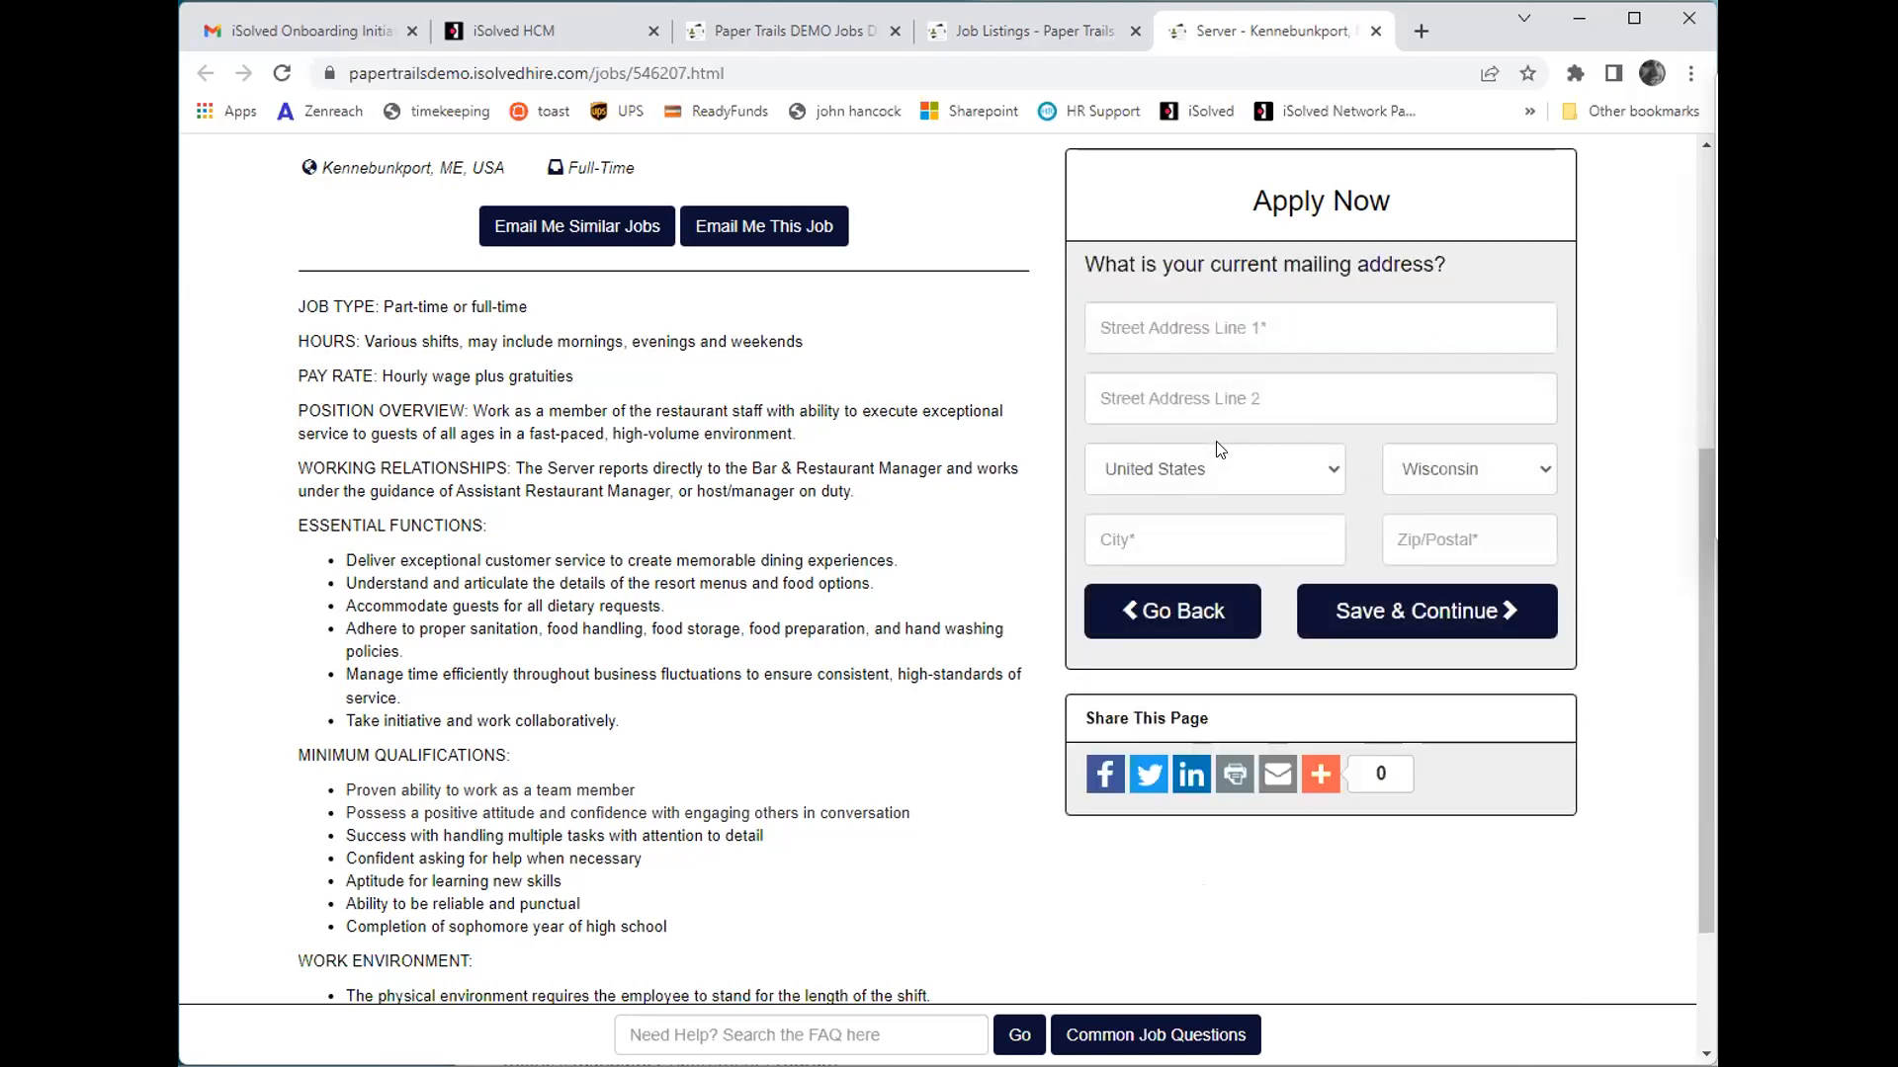
click(1223, 334)
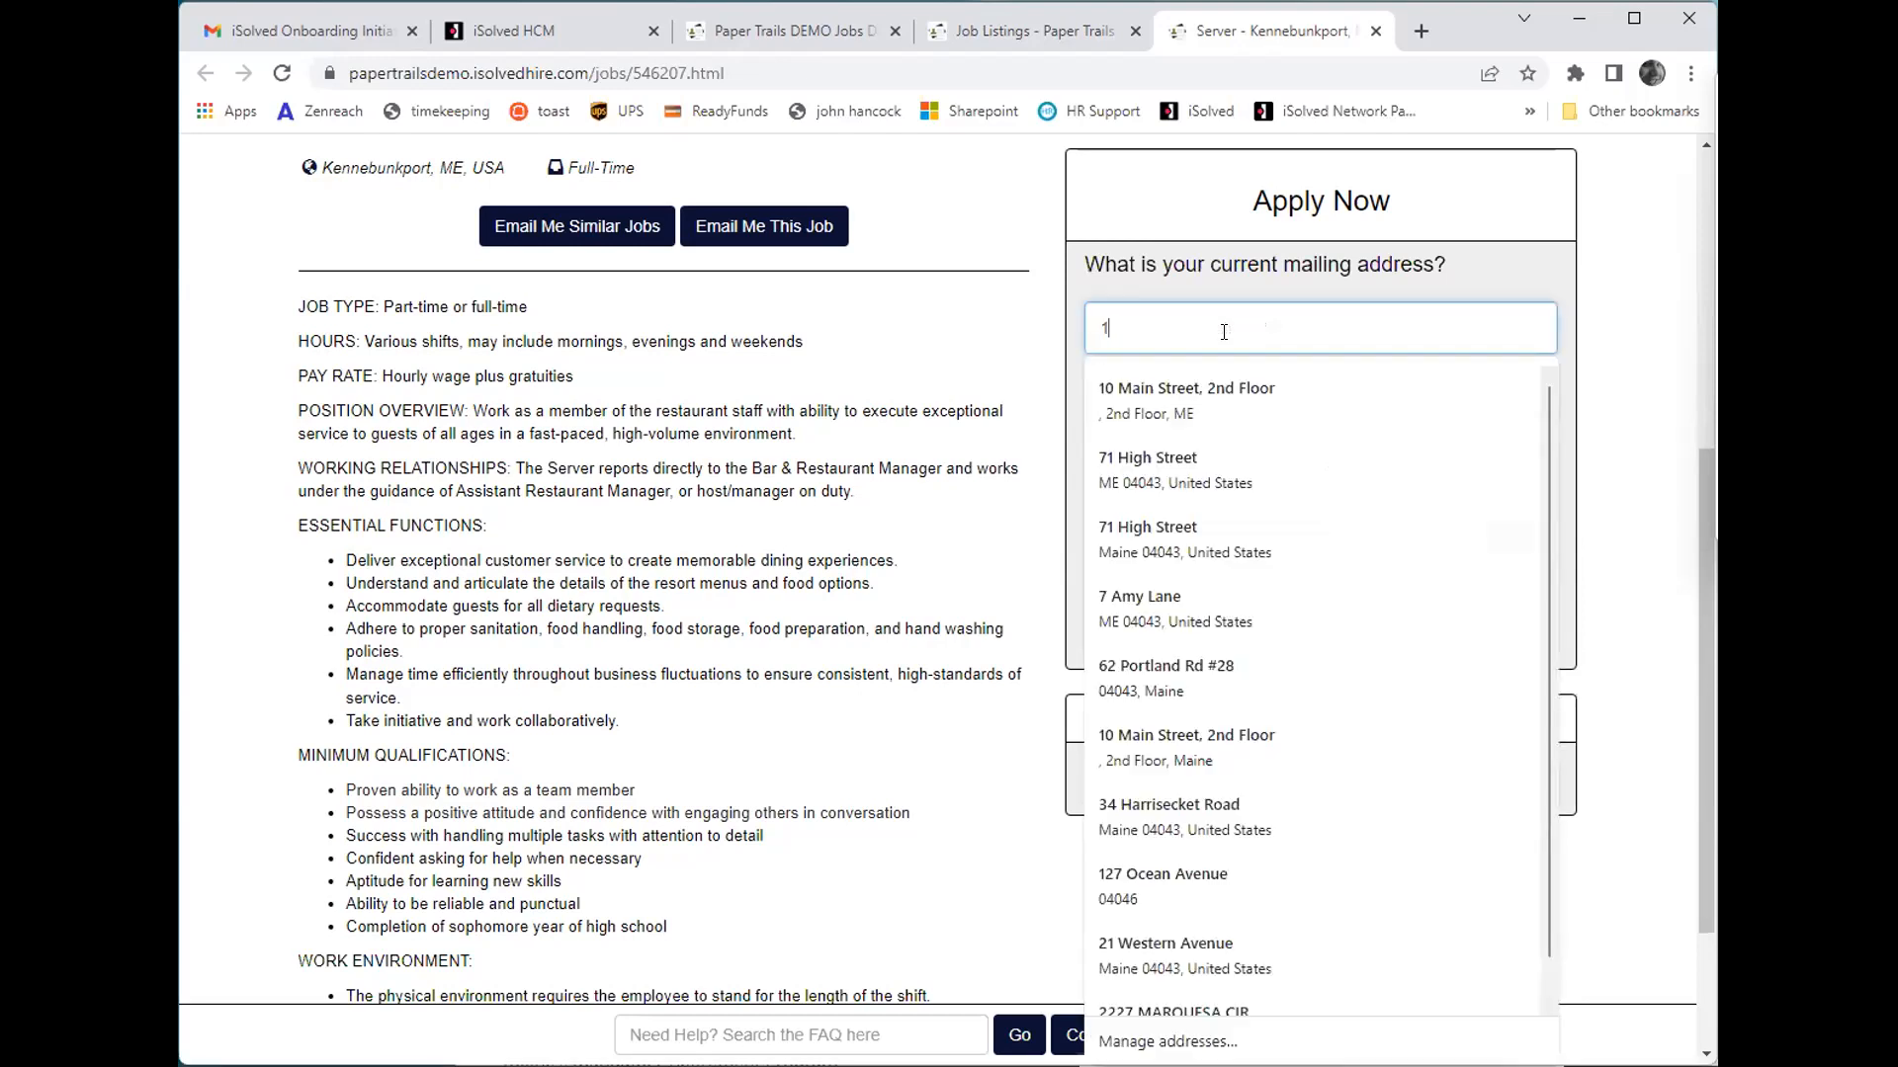
key(Tab)
key(Tab)
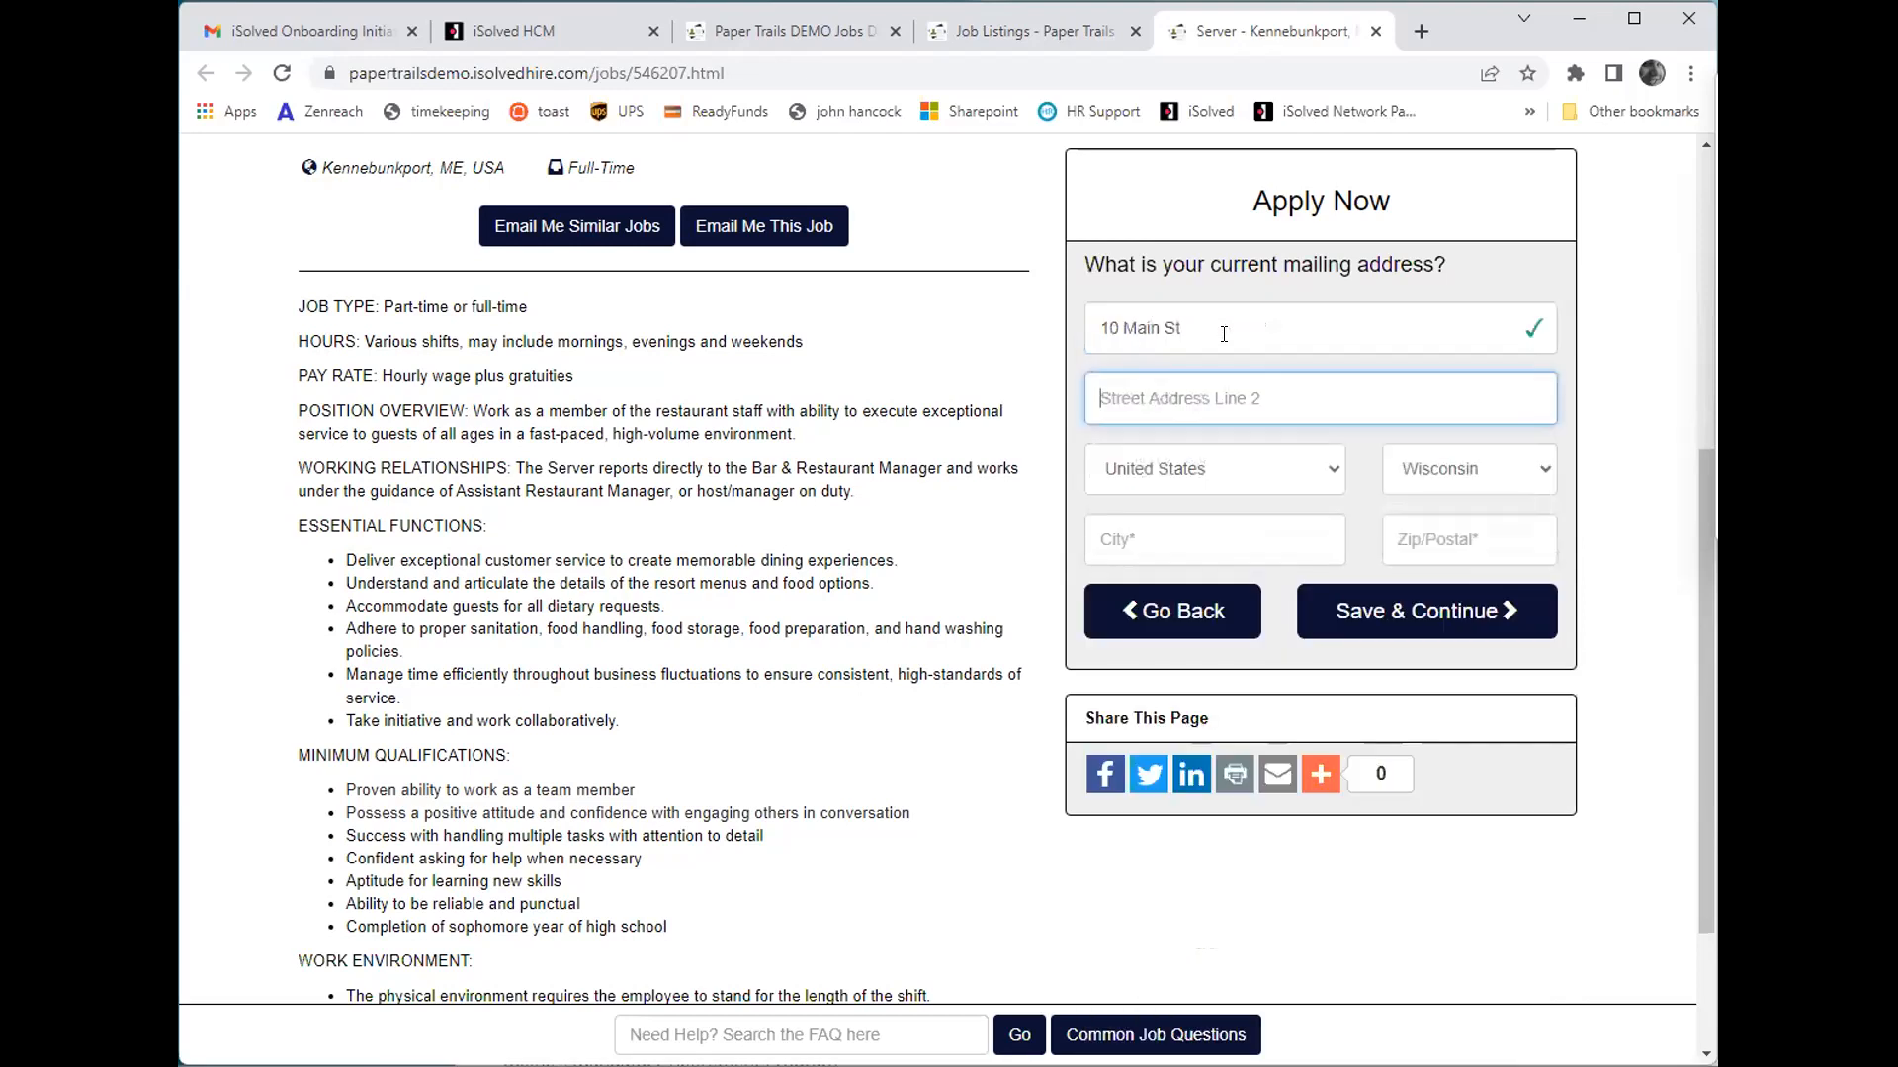
- Set the state to Maine, enter the city and ZIP code, and save the mailing address to continue
key(Tab)
key(m)
key(Tab)
text(kennebunk)
key(Tab)
text(04043)
key(Tab)
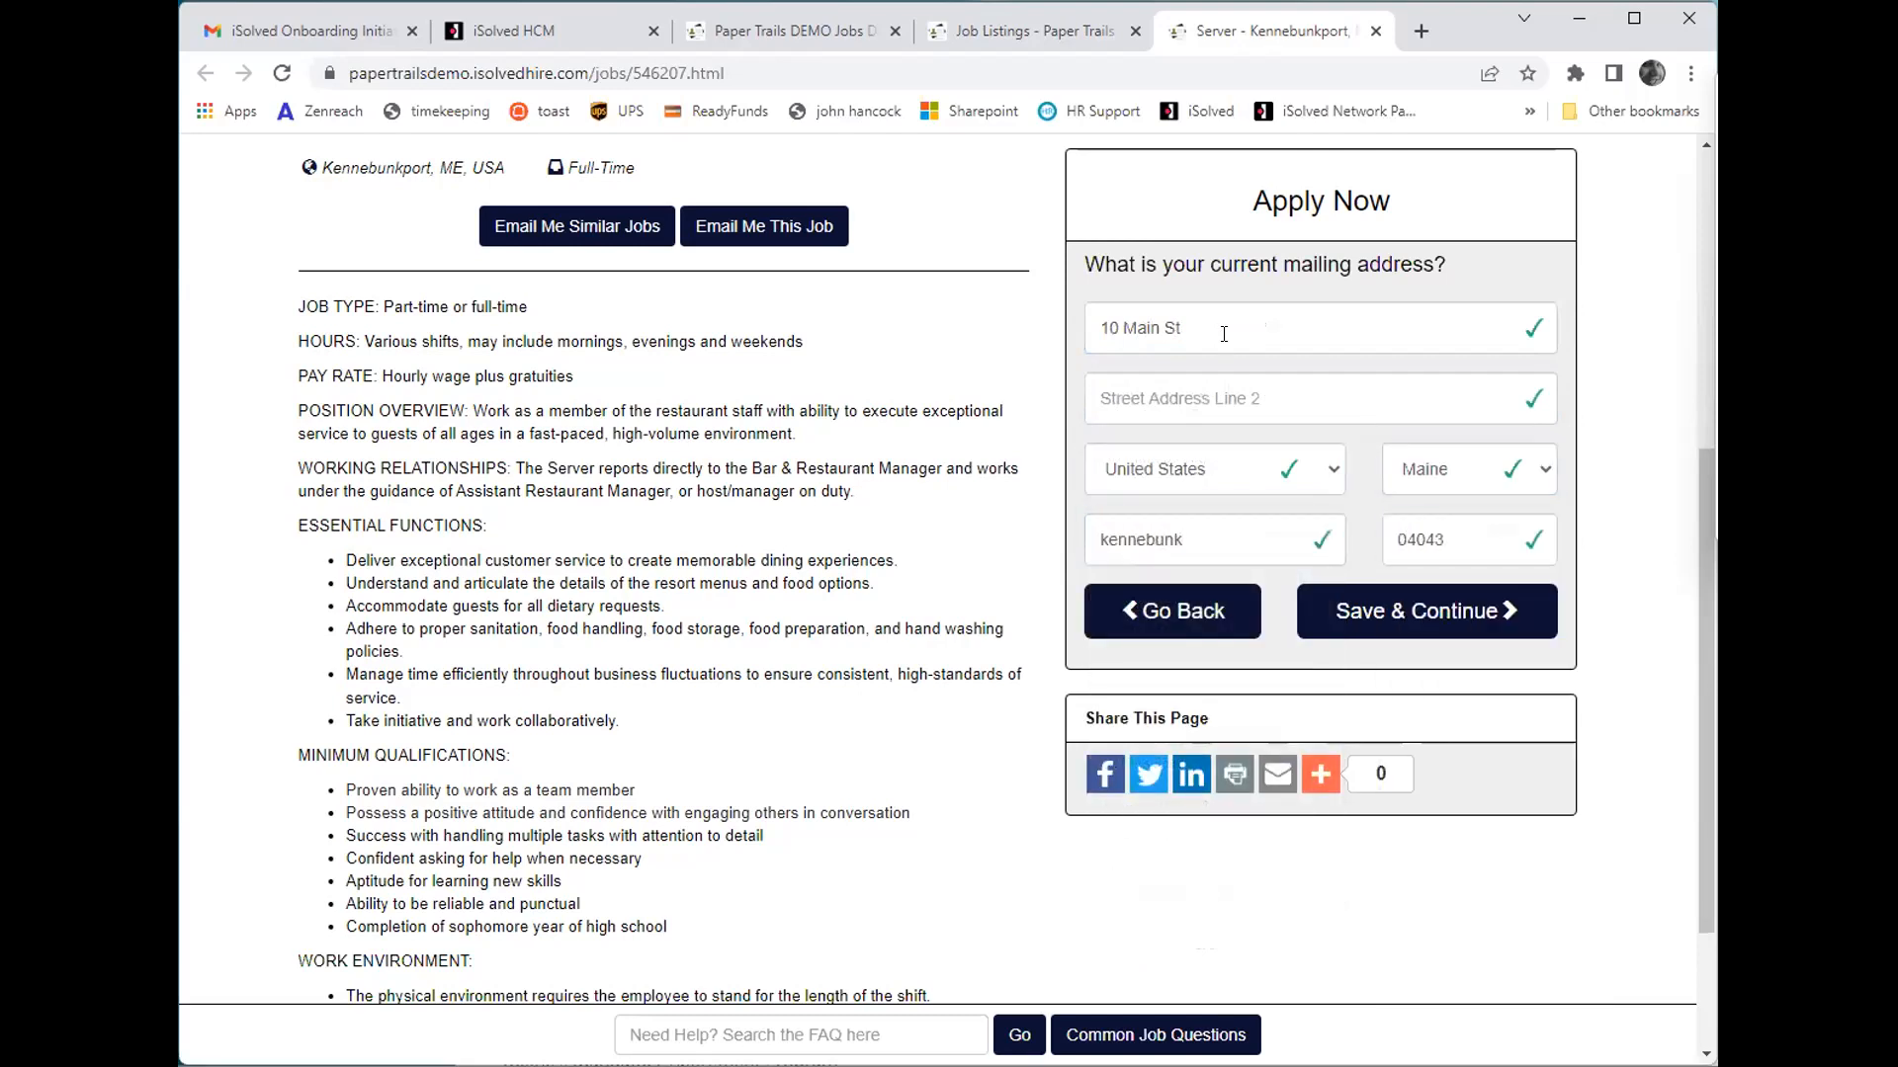
click(1314, 606)
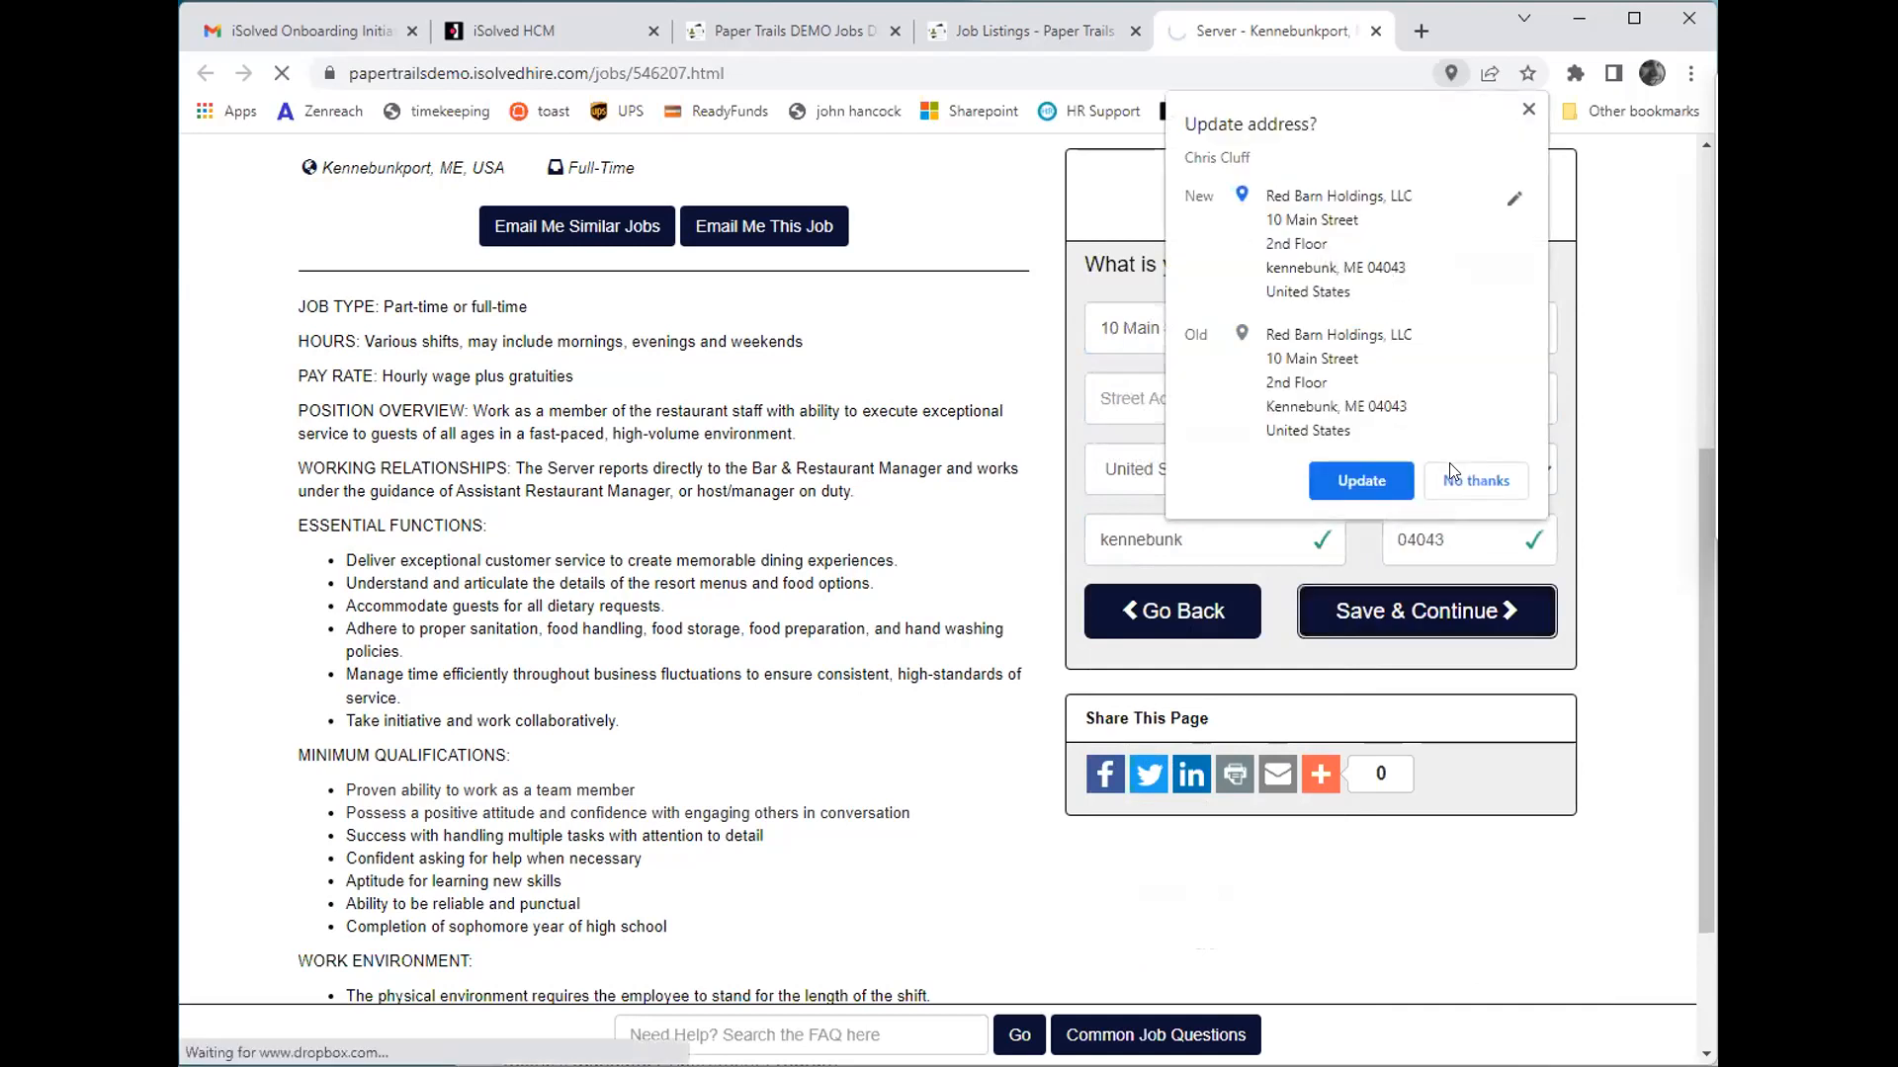
- Review the prefilled contact information and save it to the applicant's job profile
scroll(1144, 429, down, 2)
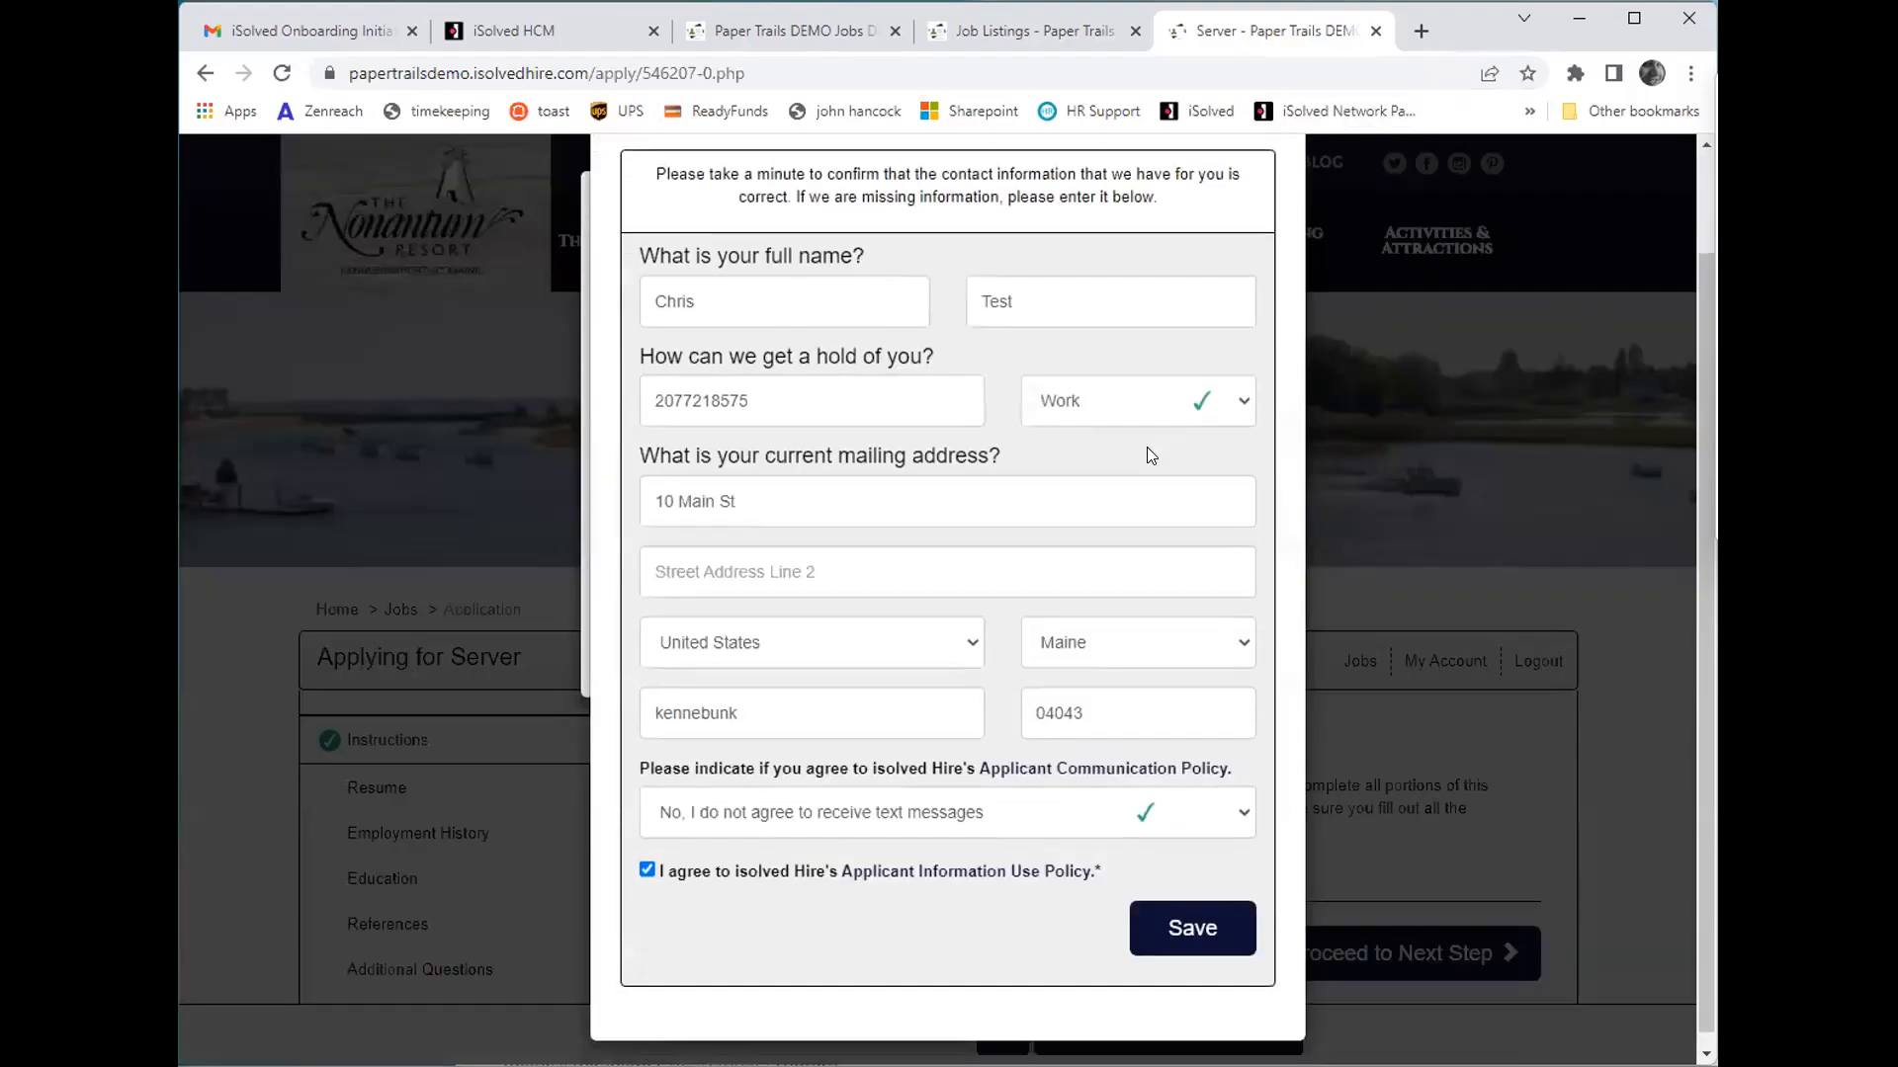
scroll(1126, 524, down, 1)
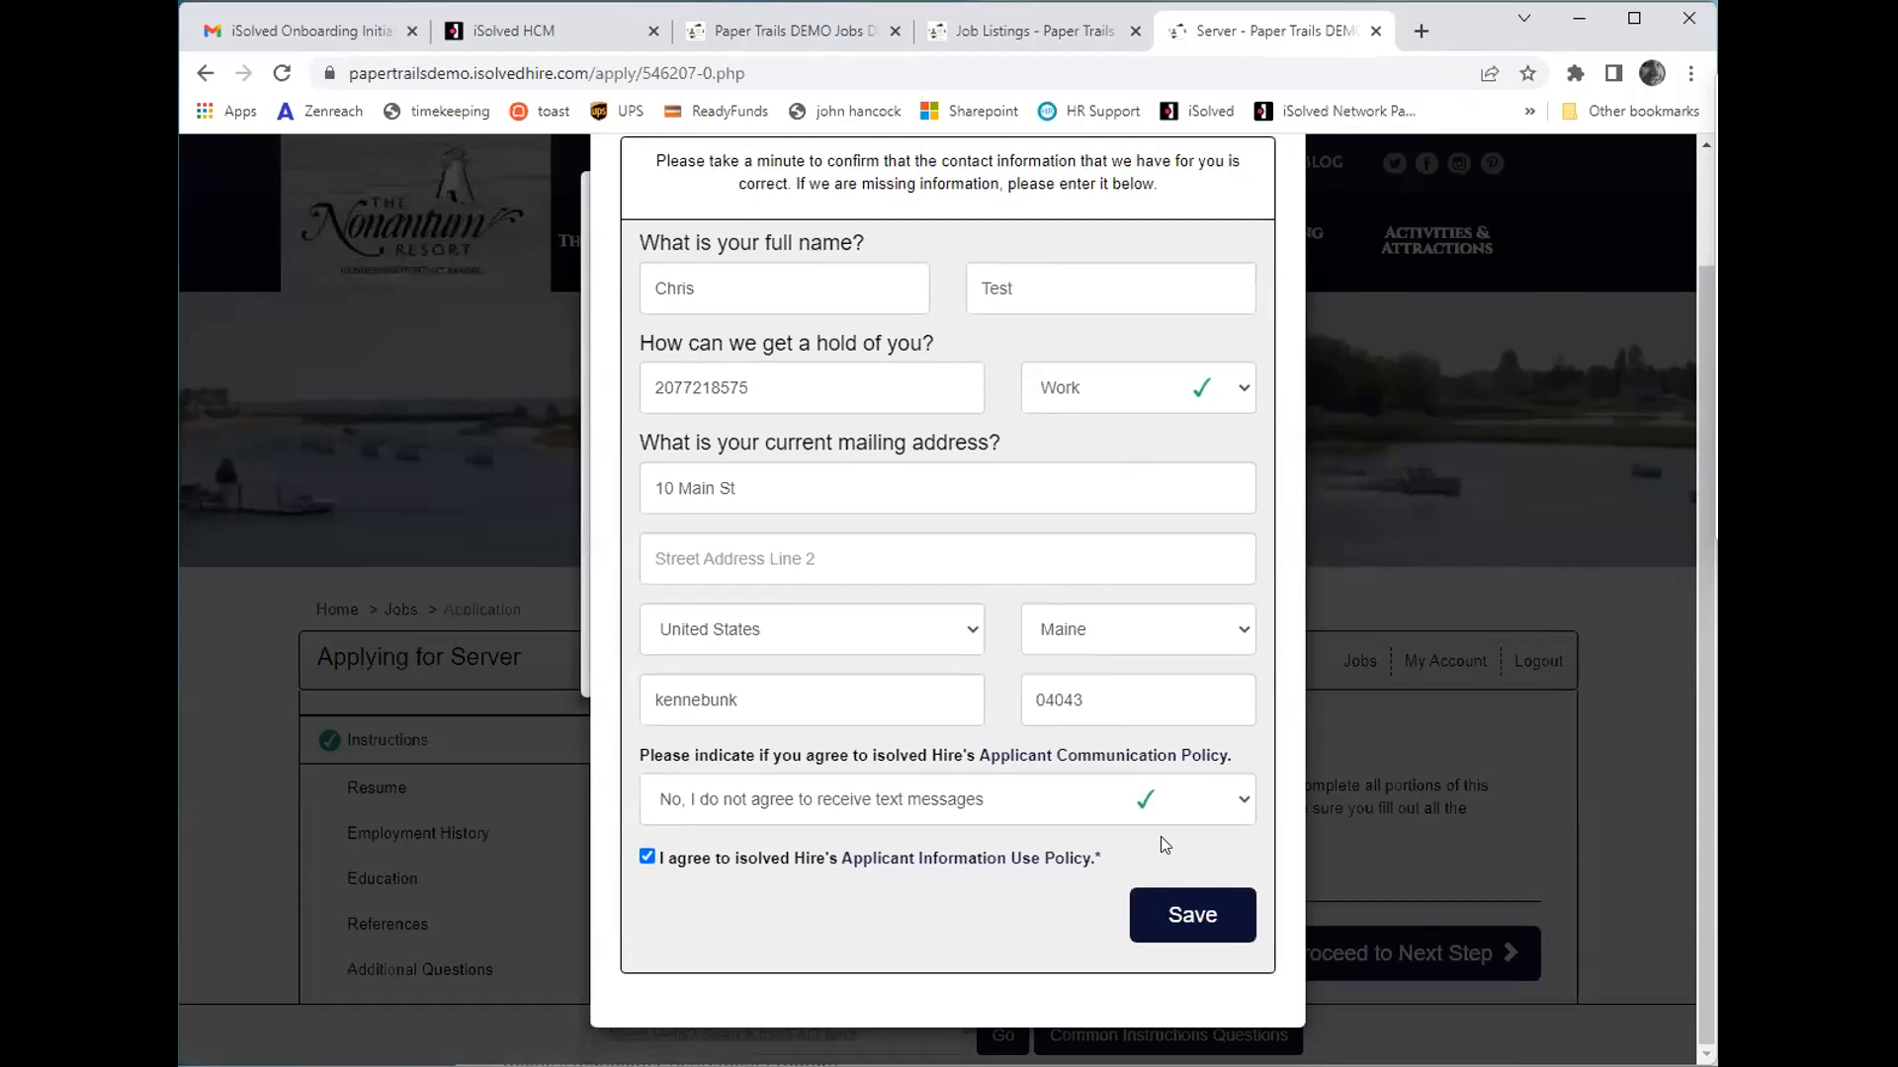
click(1183, 929)
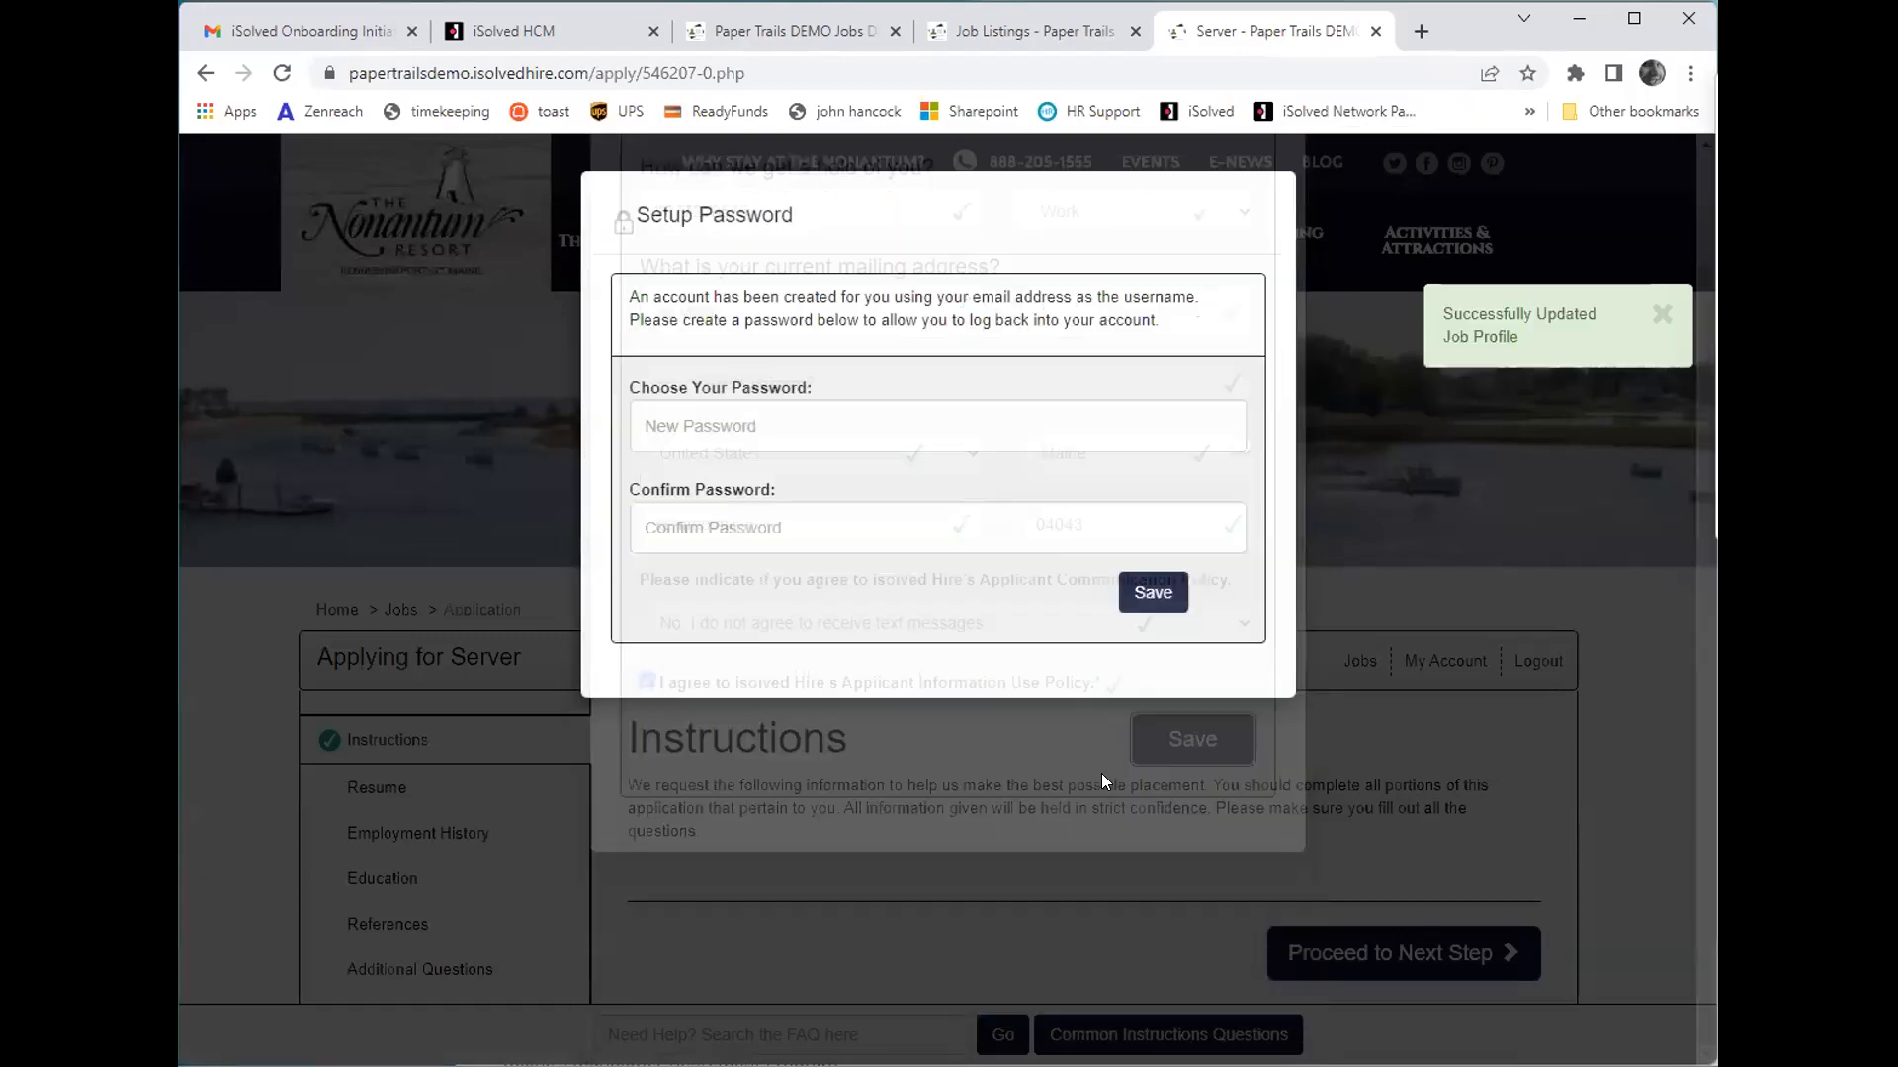
- Enter and confirm a new account password, save it, and dismiss the browser's offer to store it
click(894, 427)
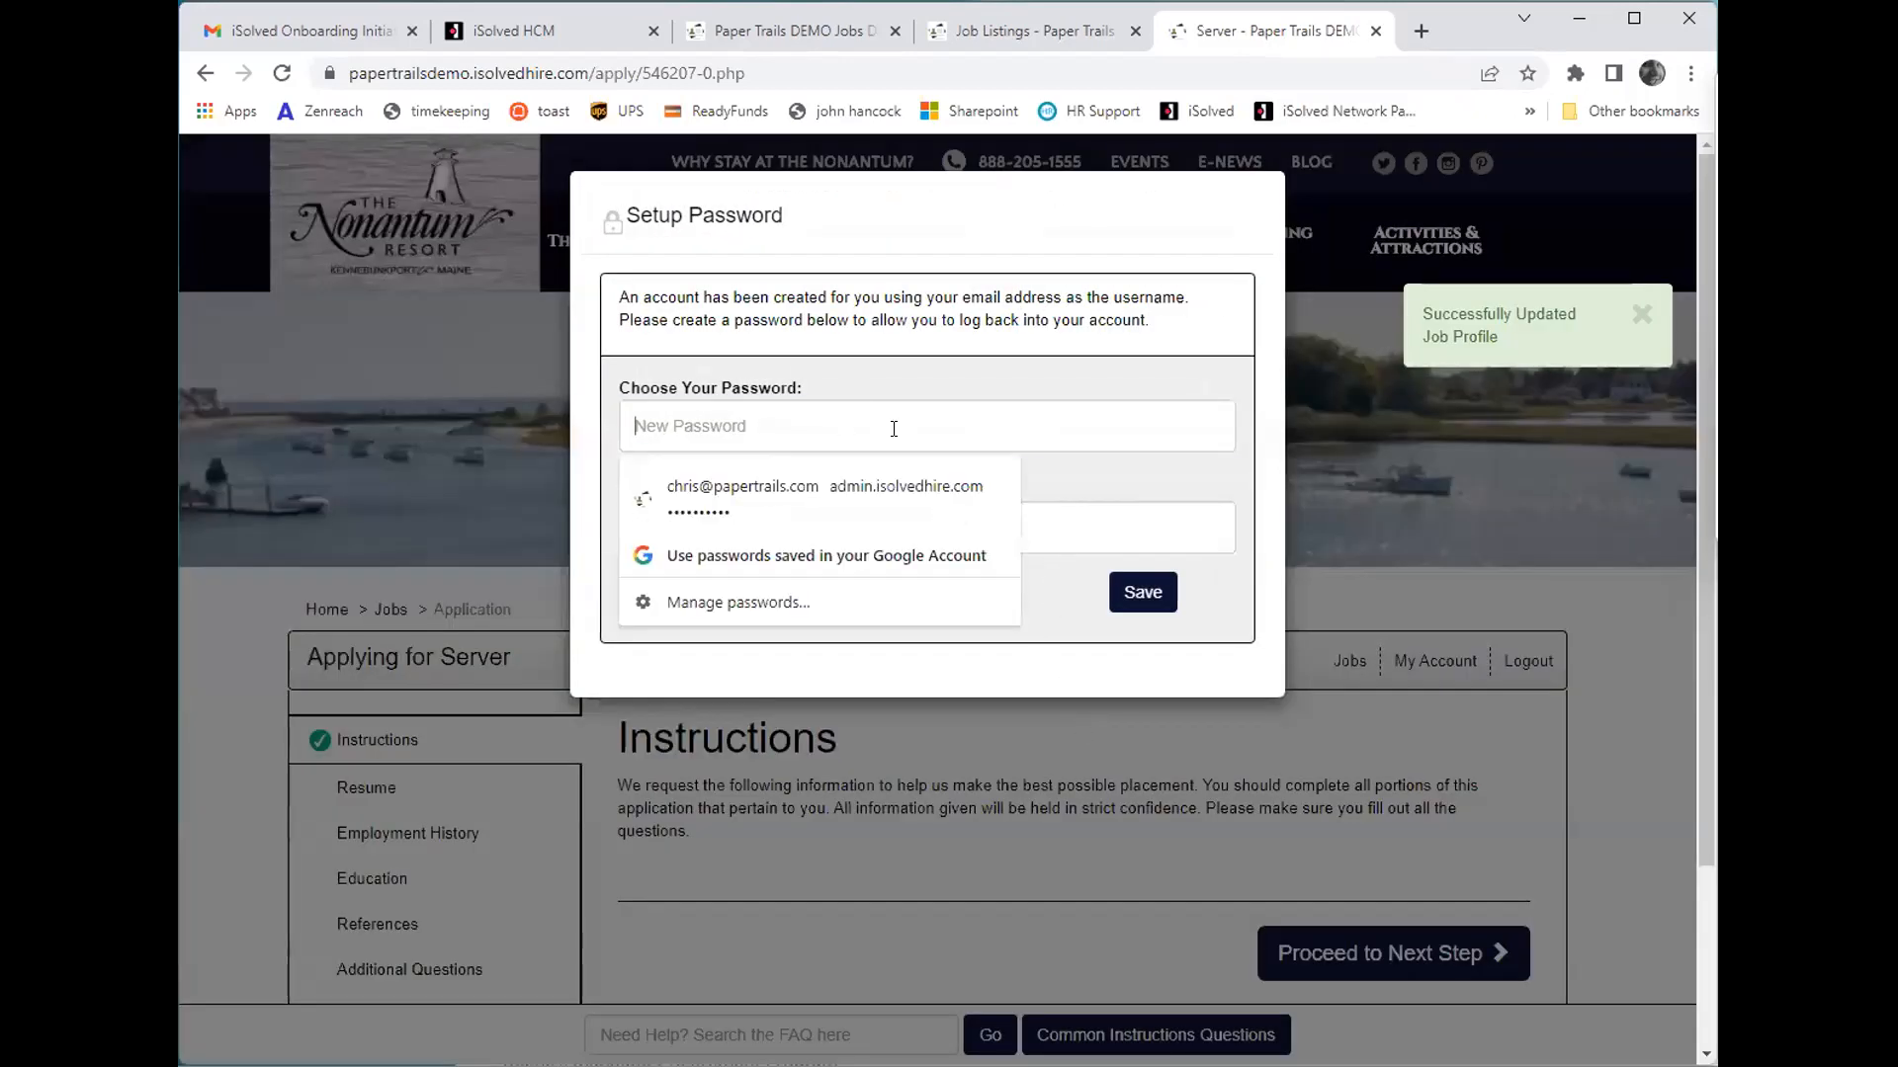
text(*********)
key(Tab)
text(*********)
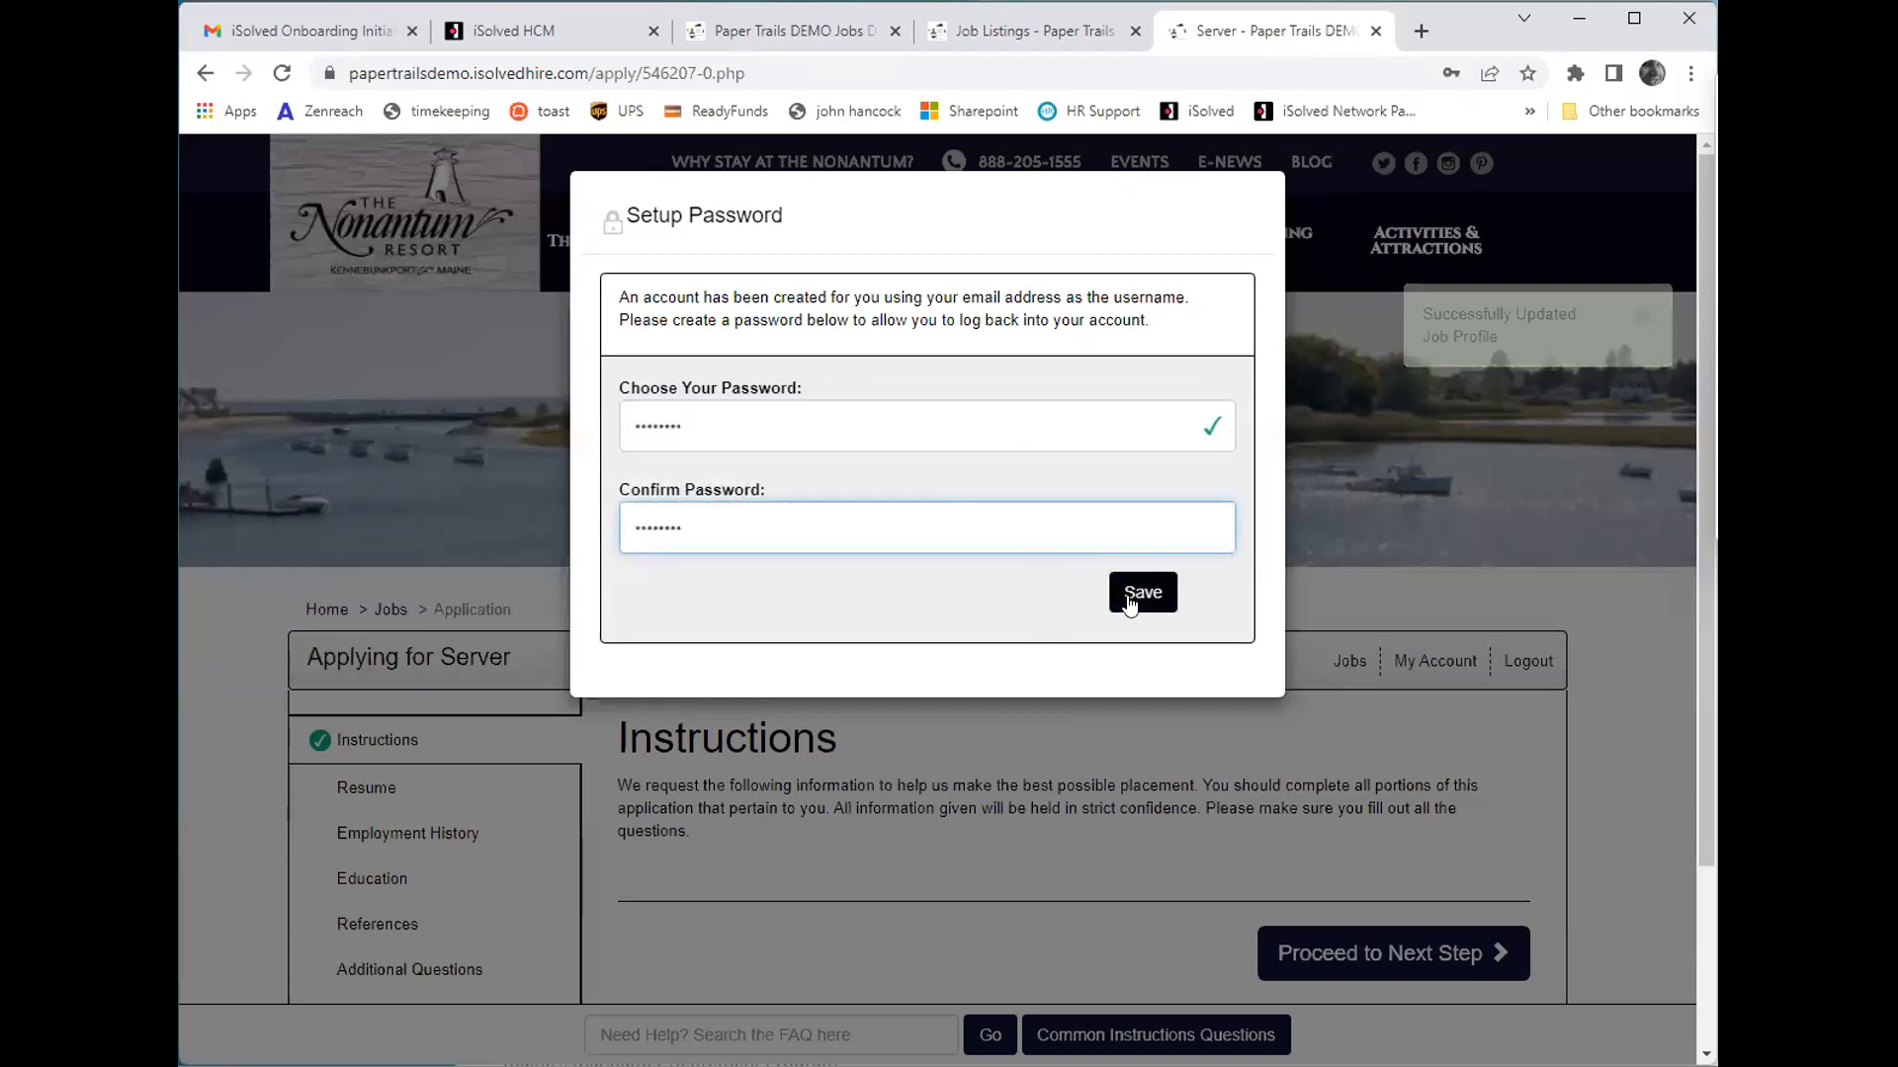
click(1142, 592)
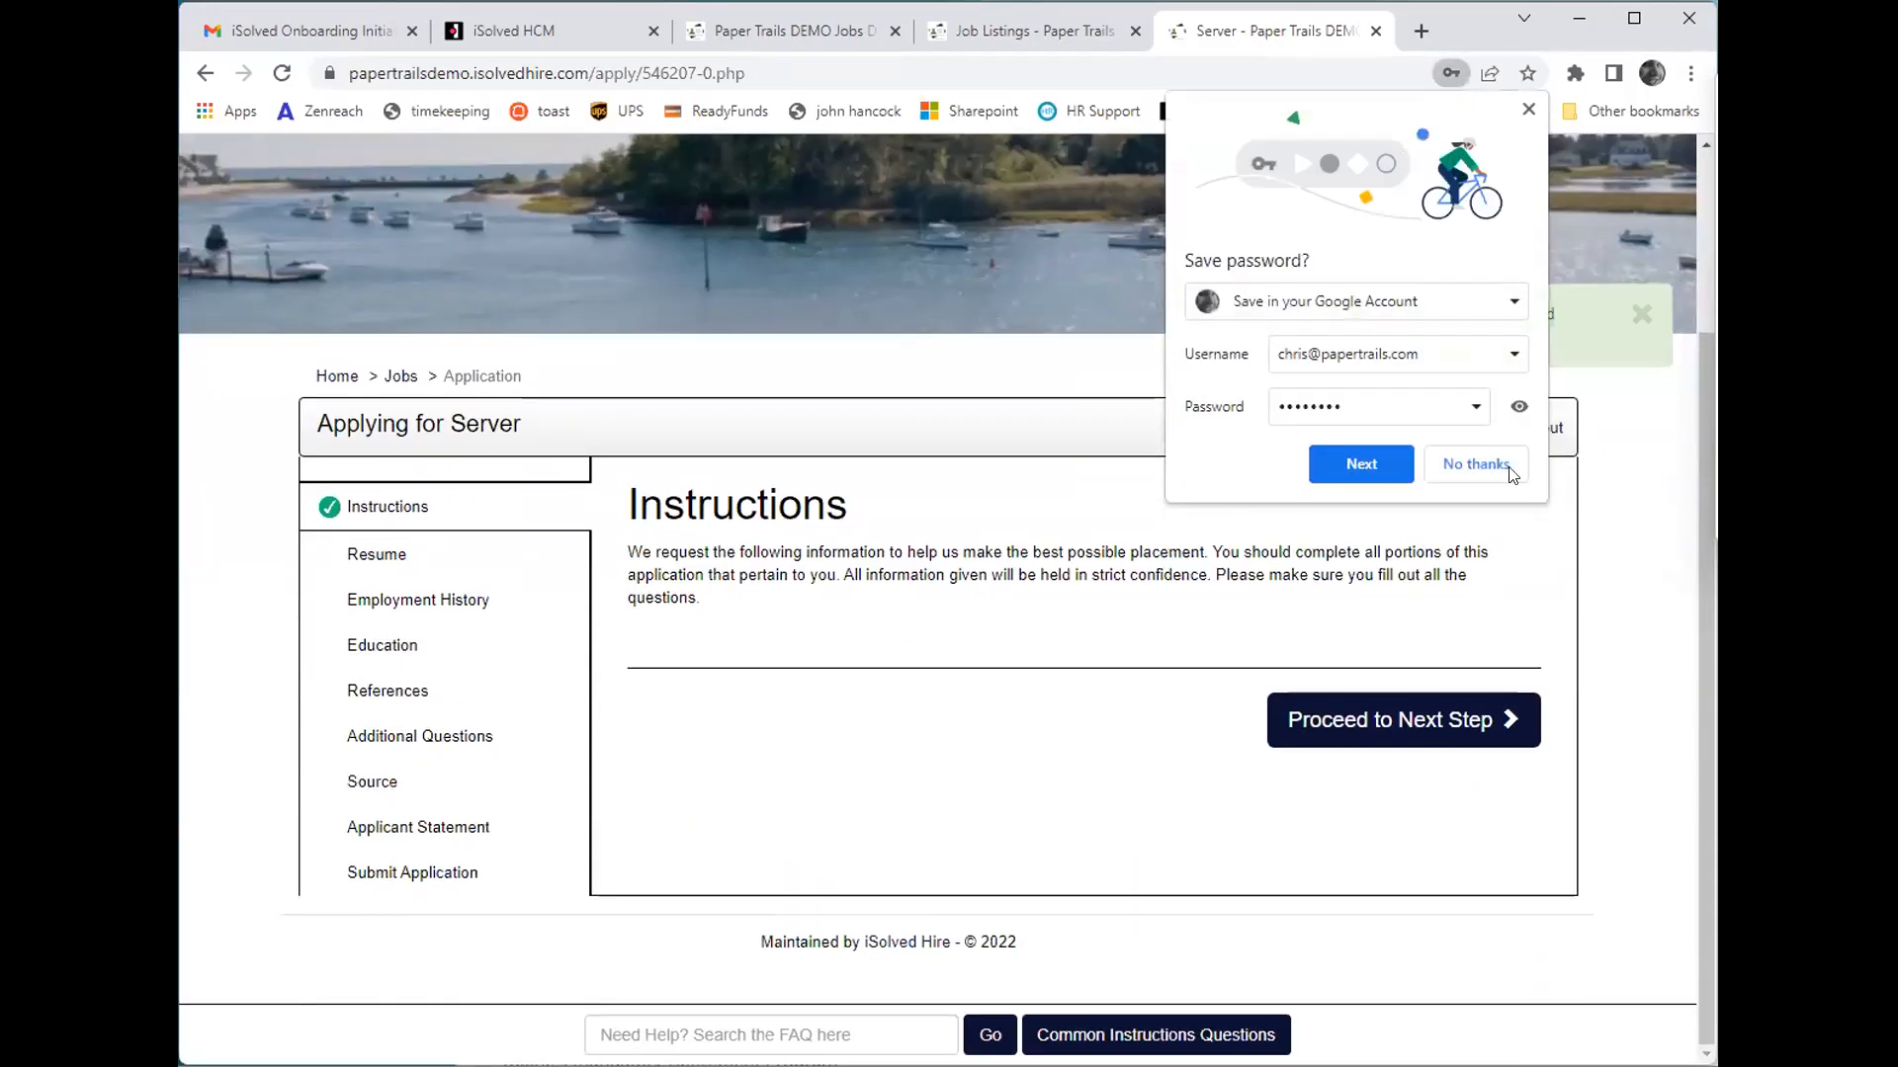
click(1106, 746)
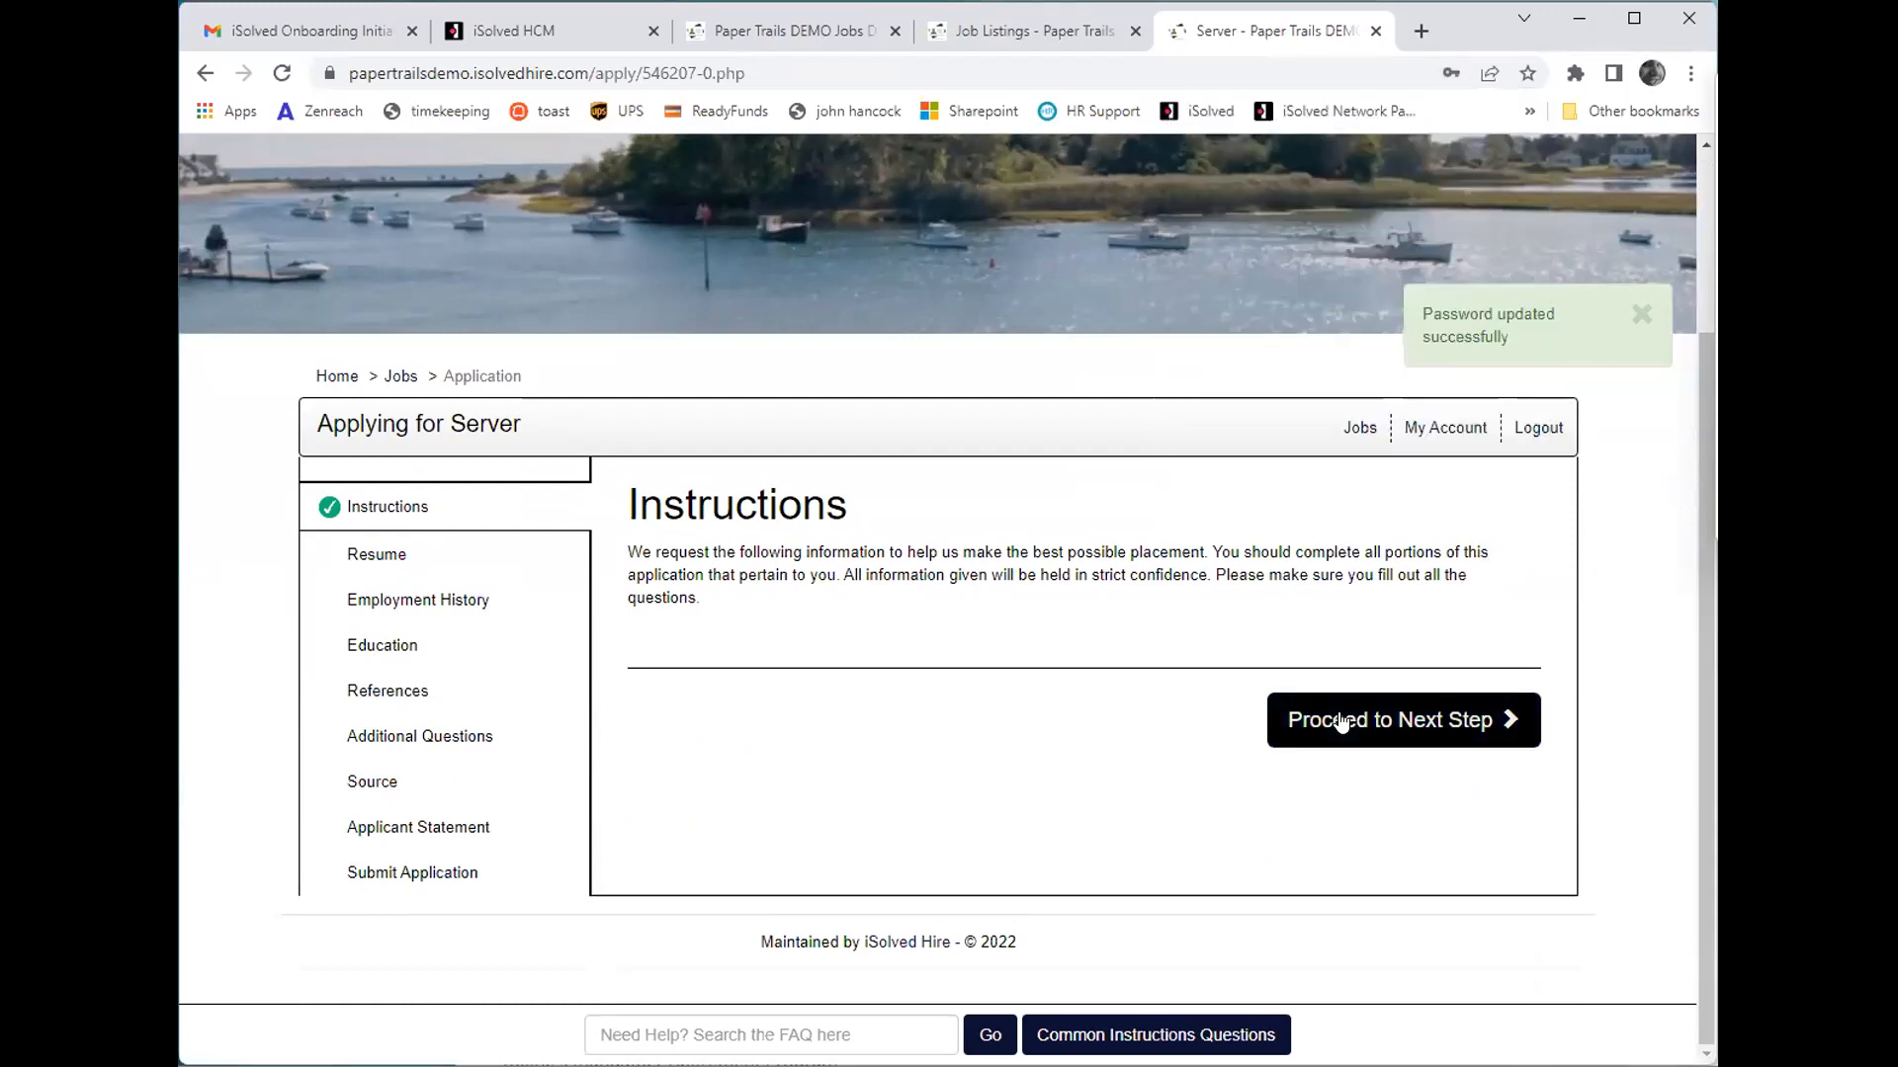
- Switch to the iSolved Hire admin site, examine the dashboard metrics and view the list of all applicants
click(1060, 30)
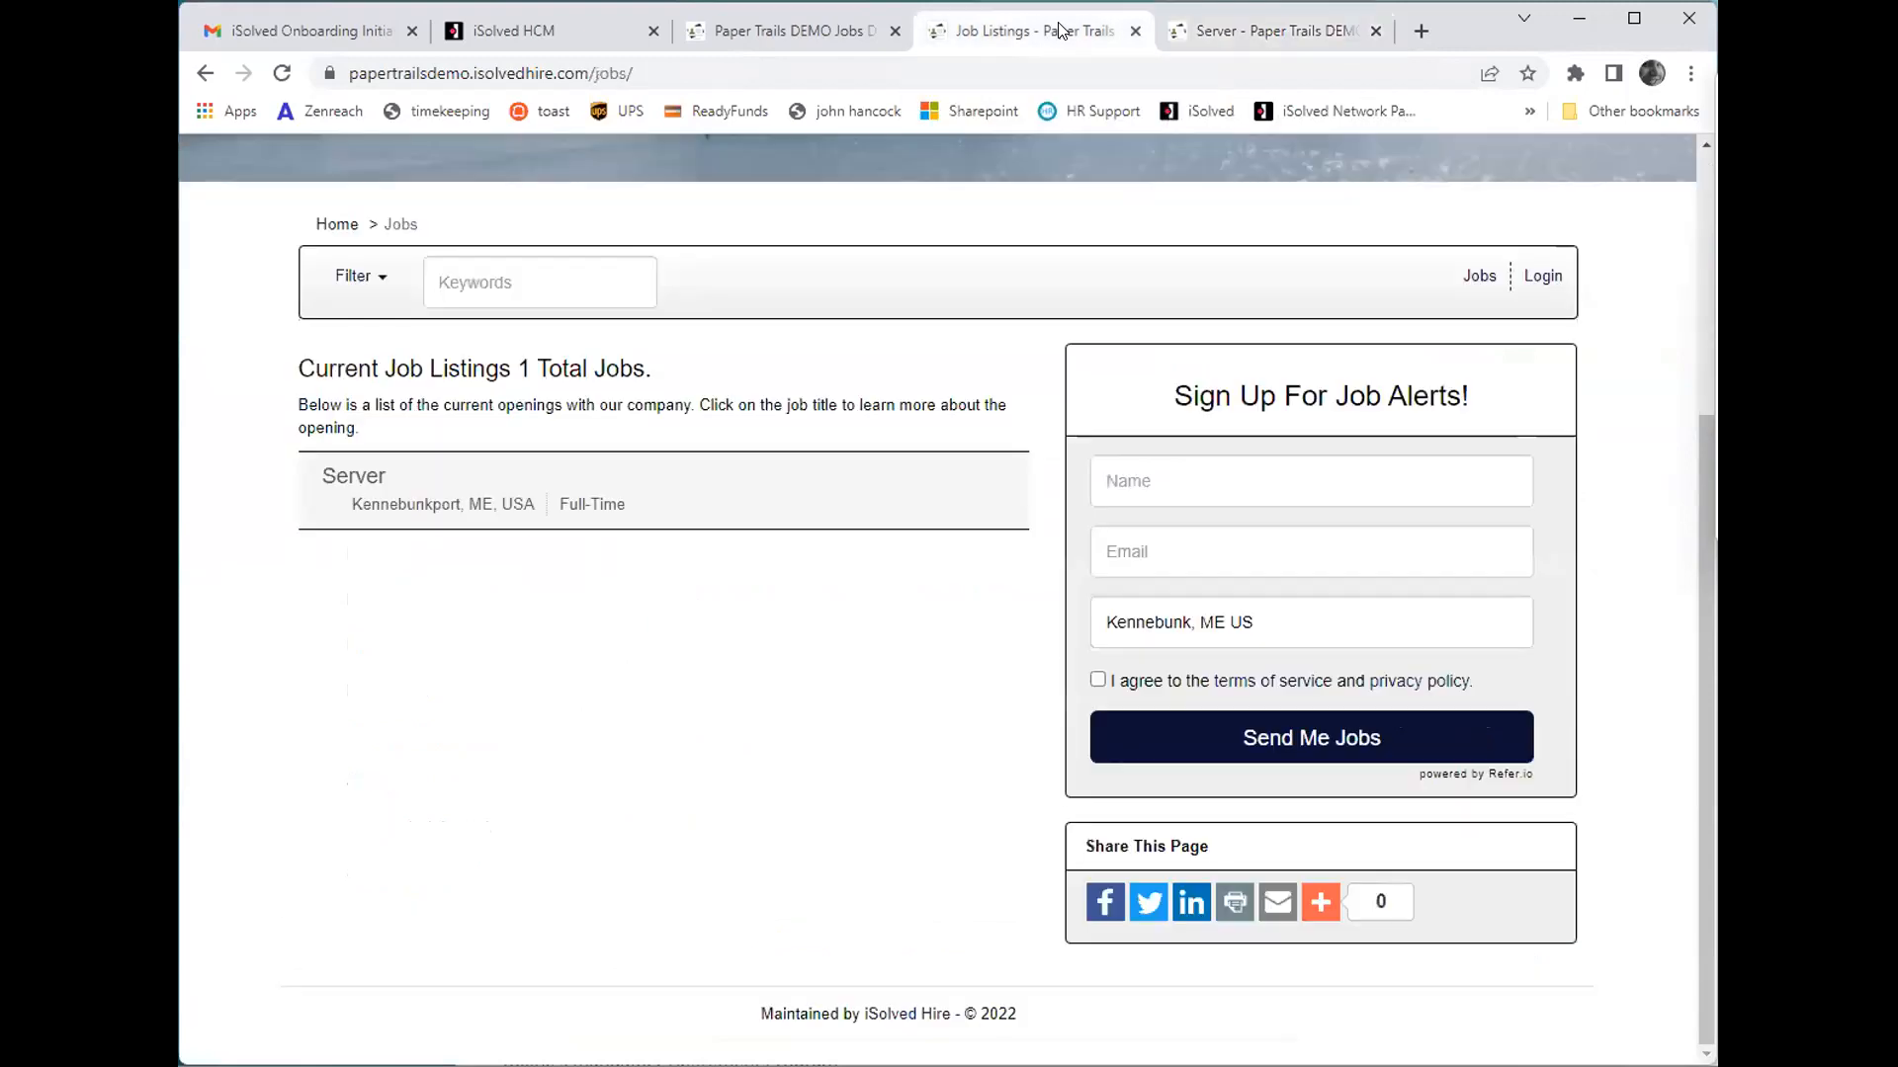
click(766, 27)
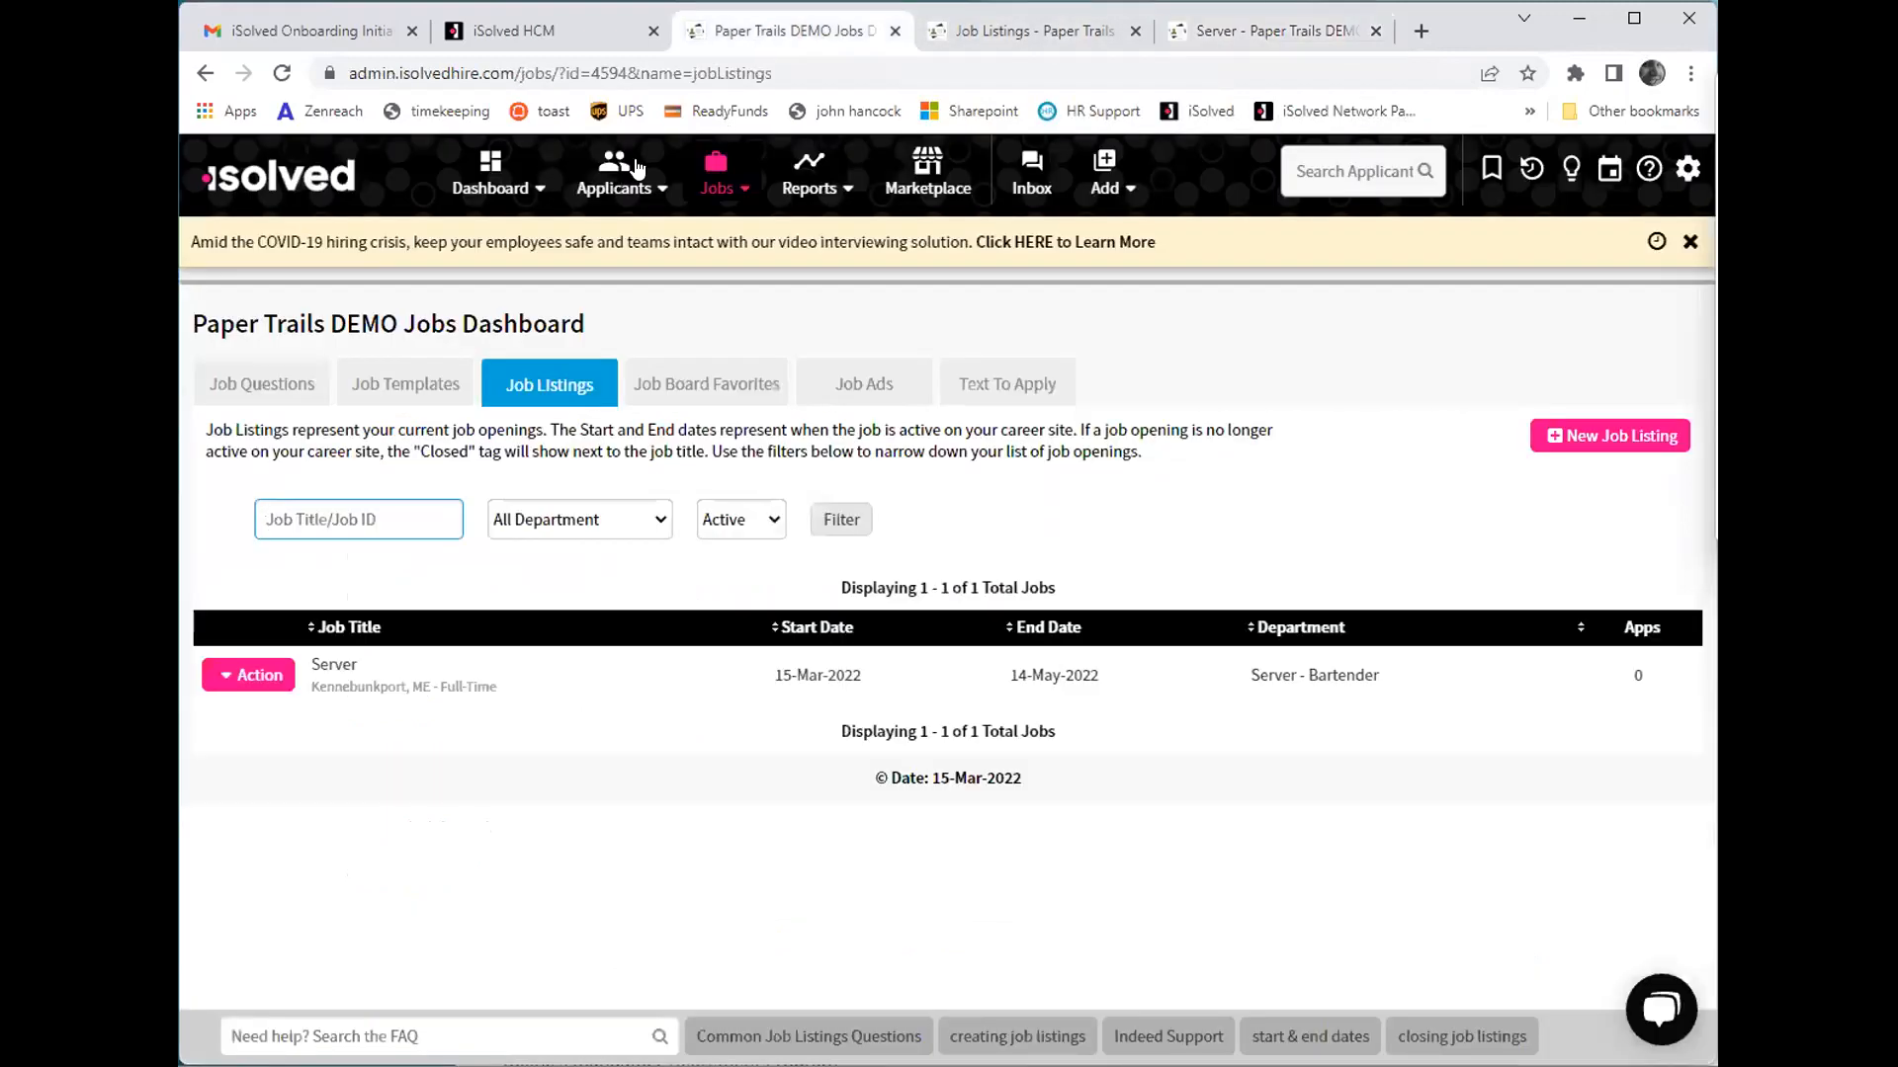
click(494, 188)
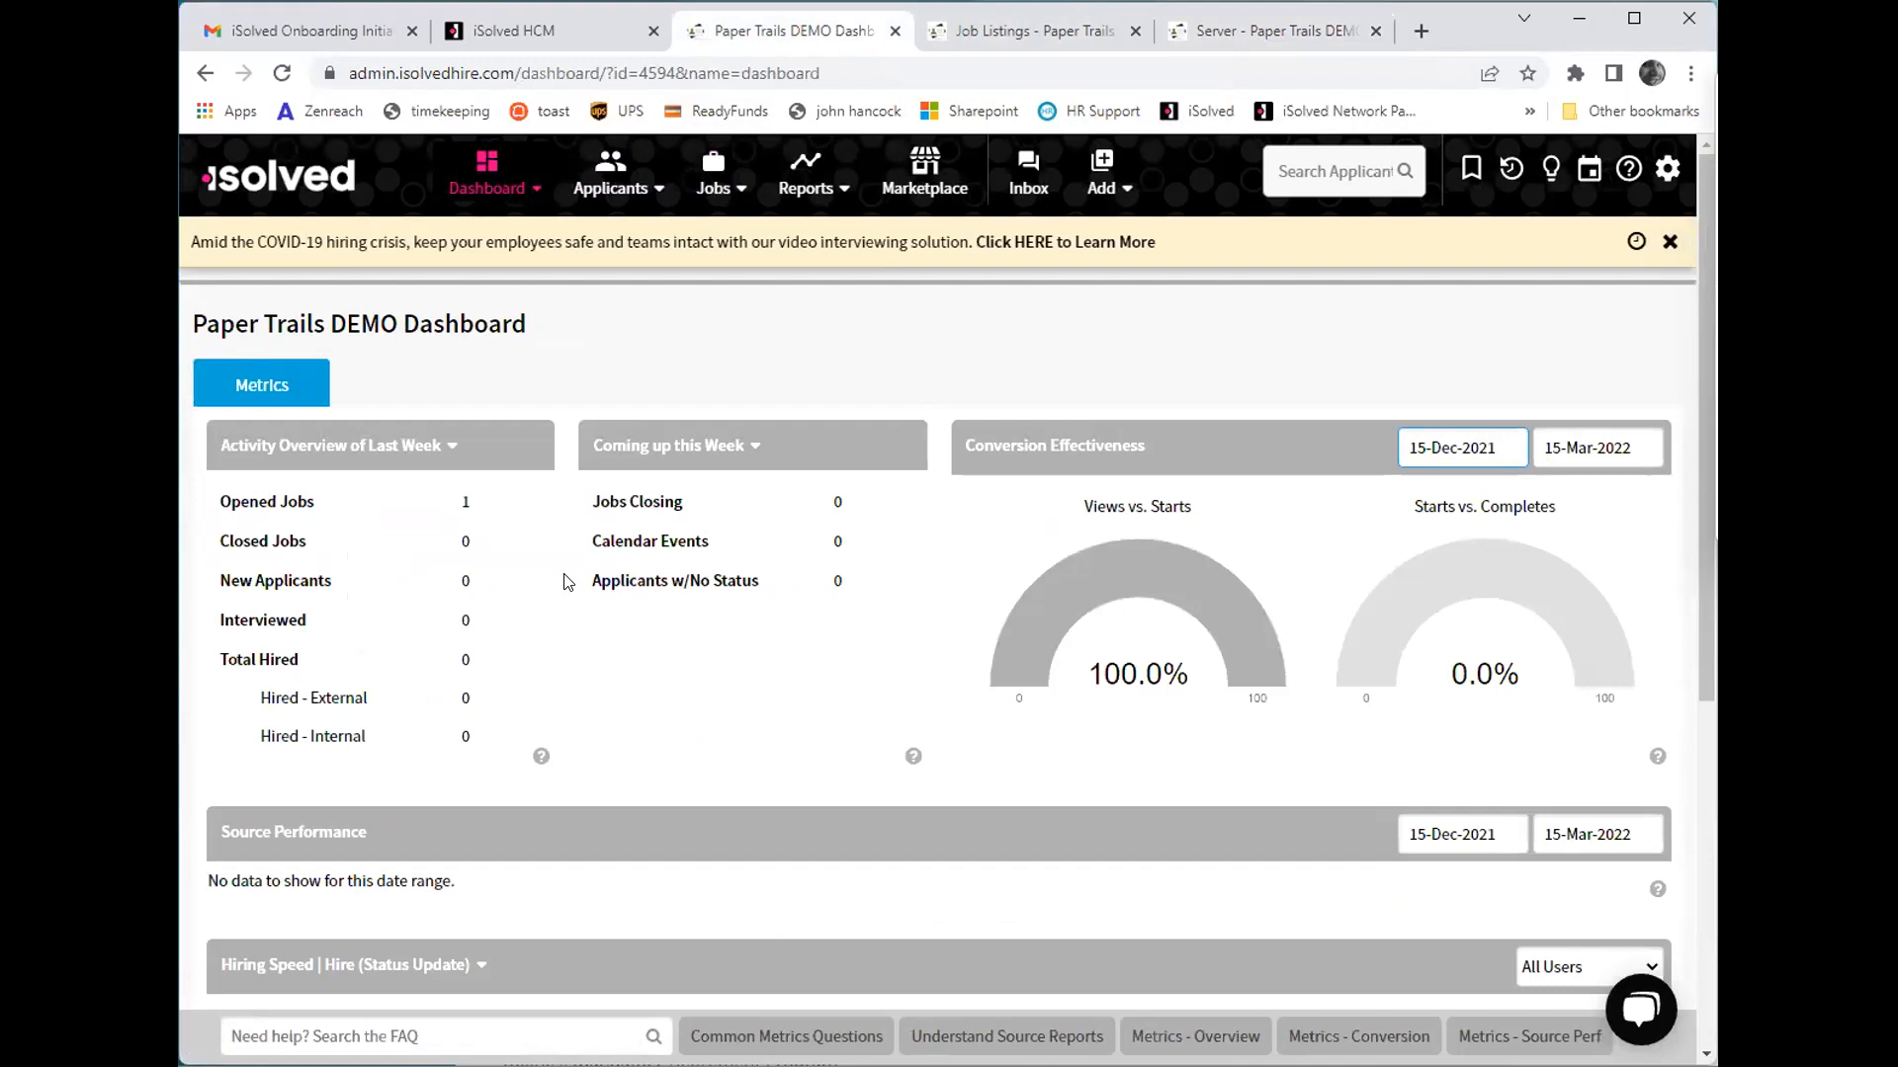
scroll(566, 584, down, 5)
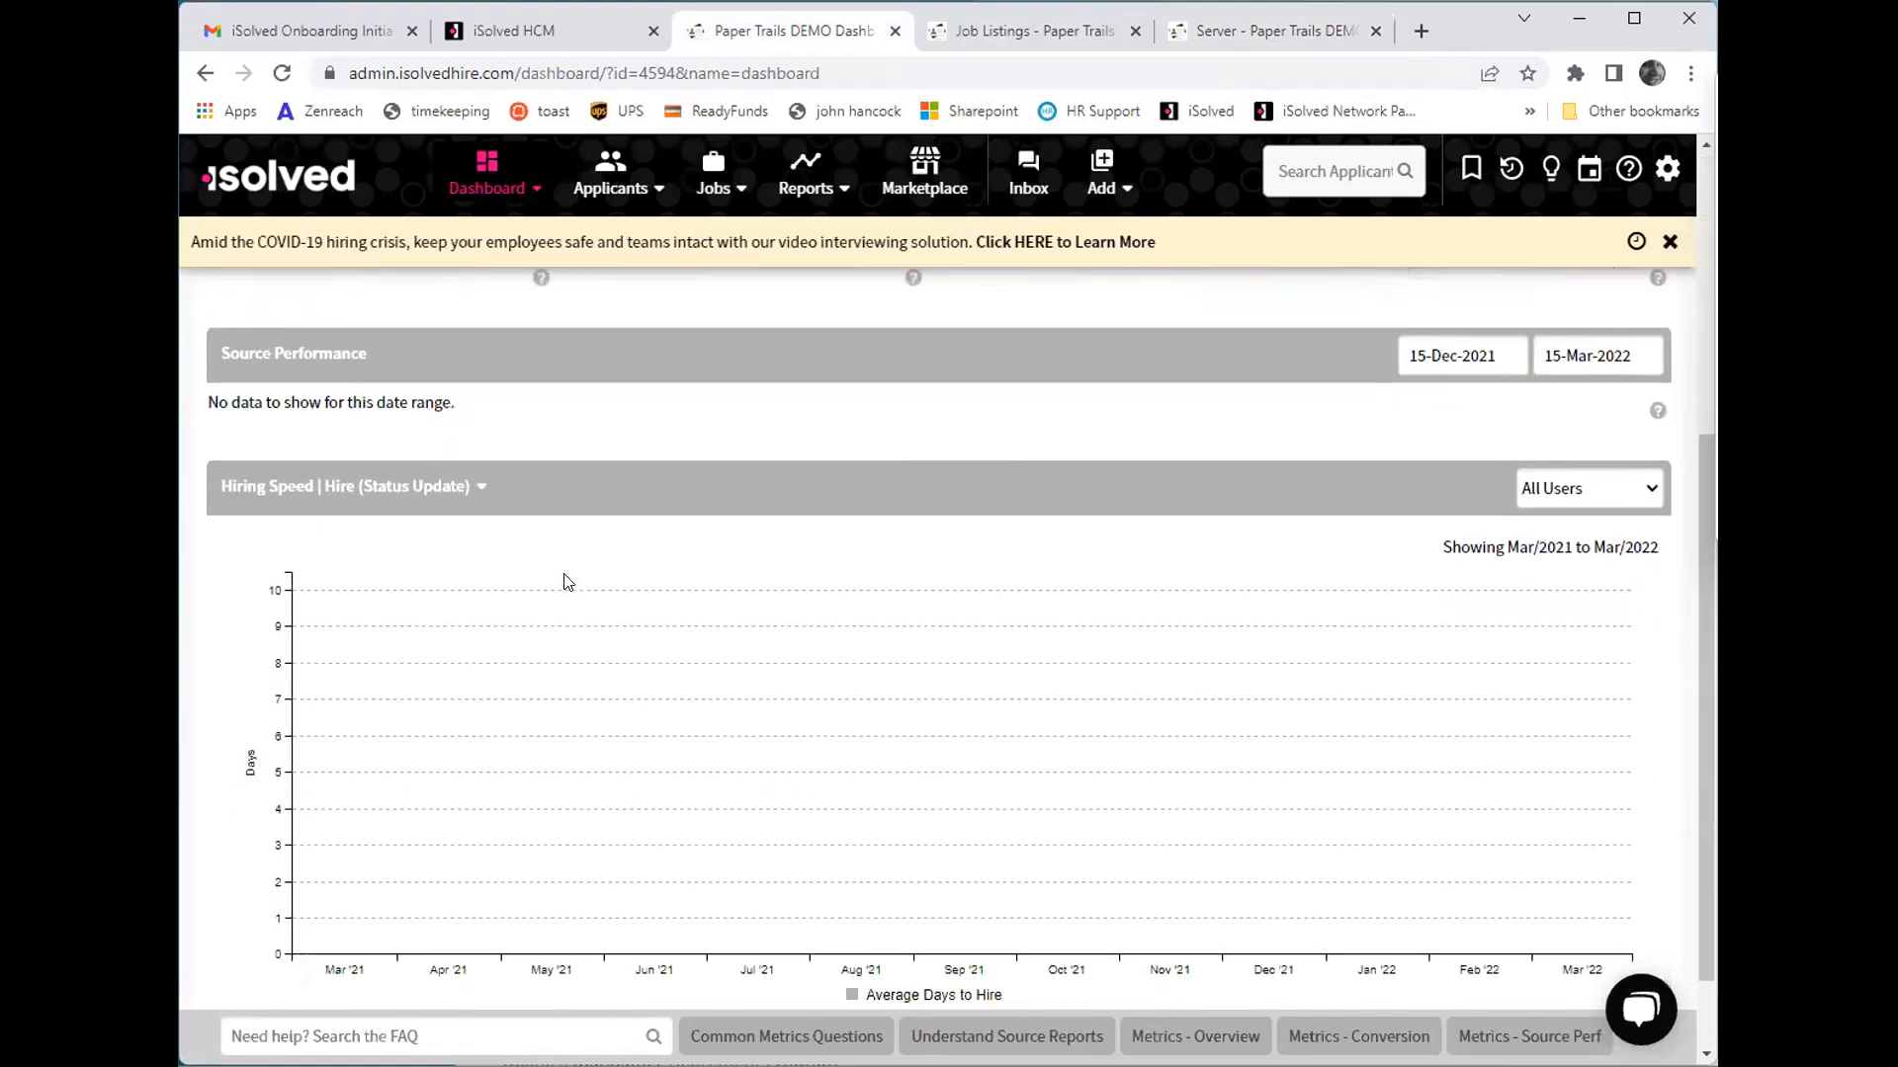
scroll(567, 593, up, 5)
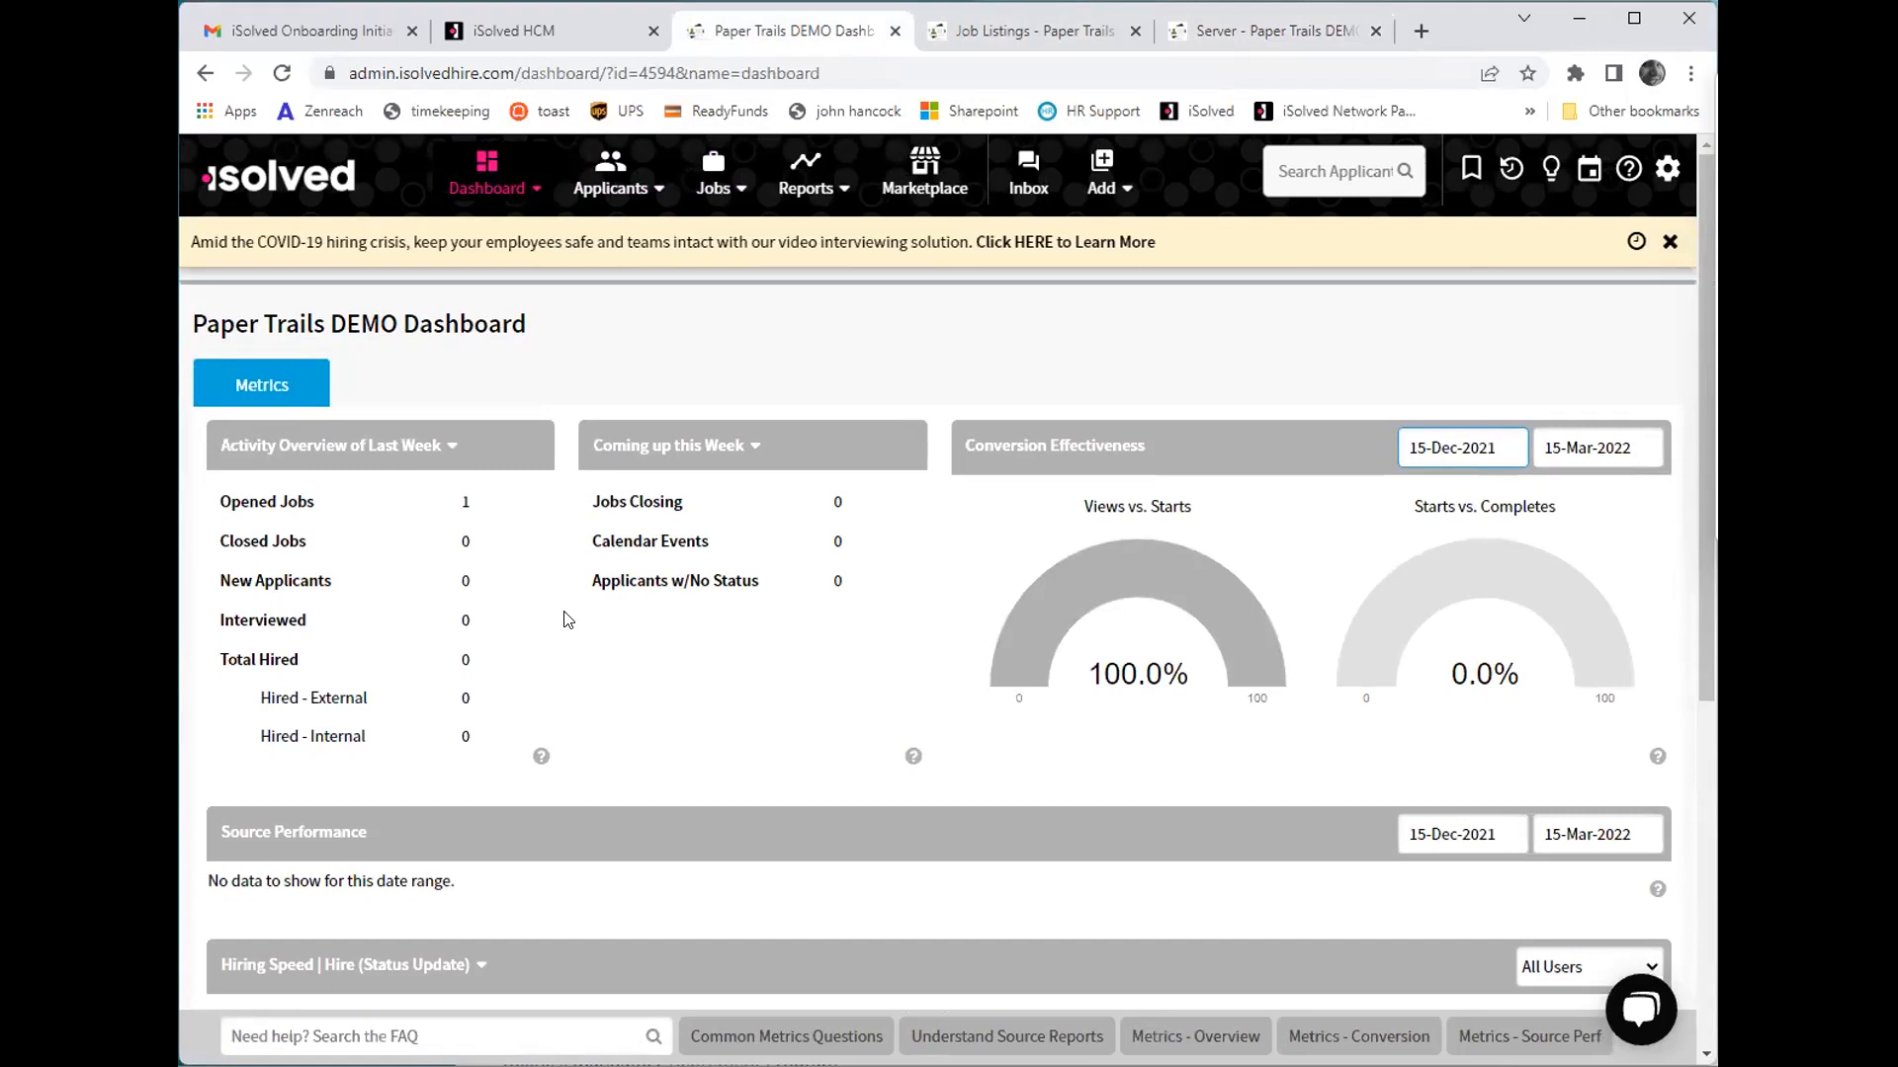
click(613, 176)
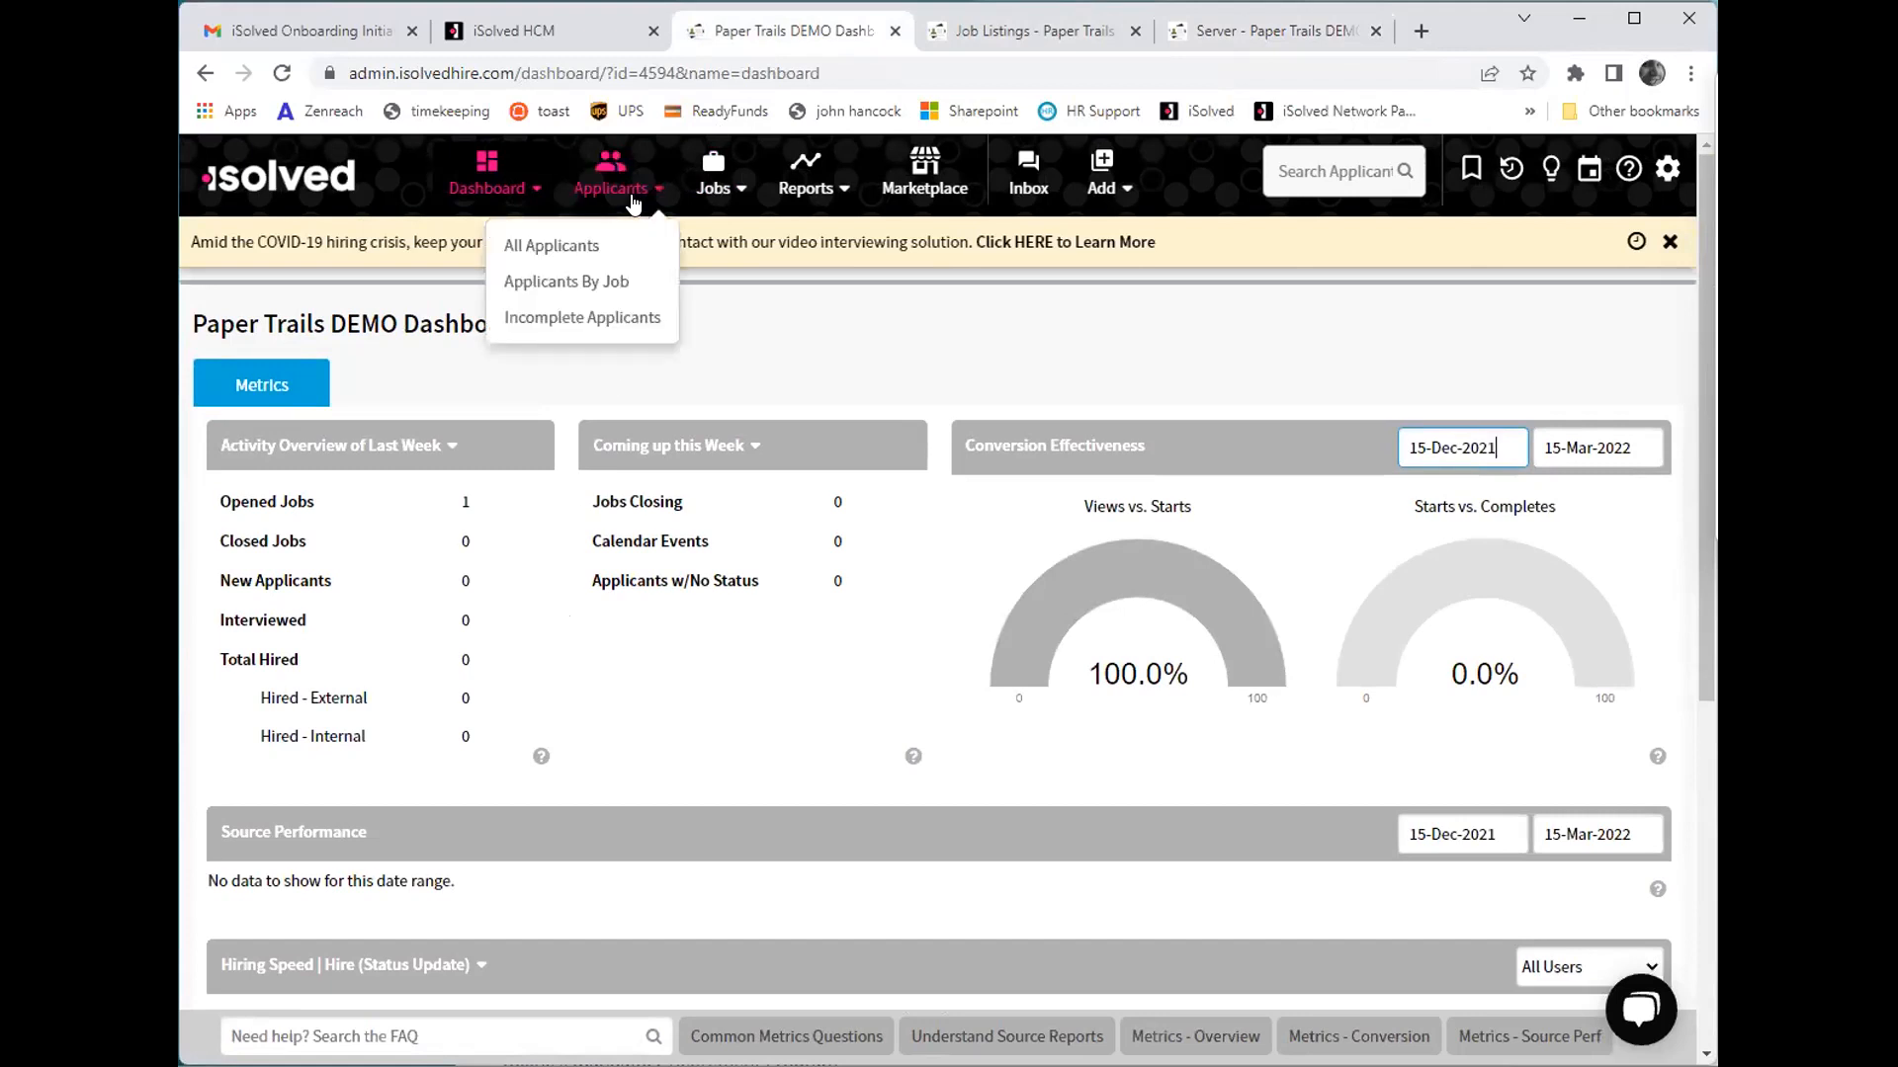
click(607, 242)
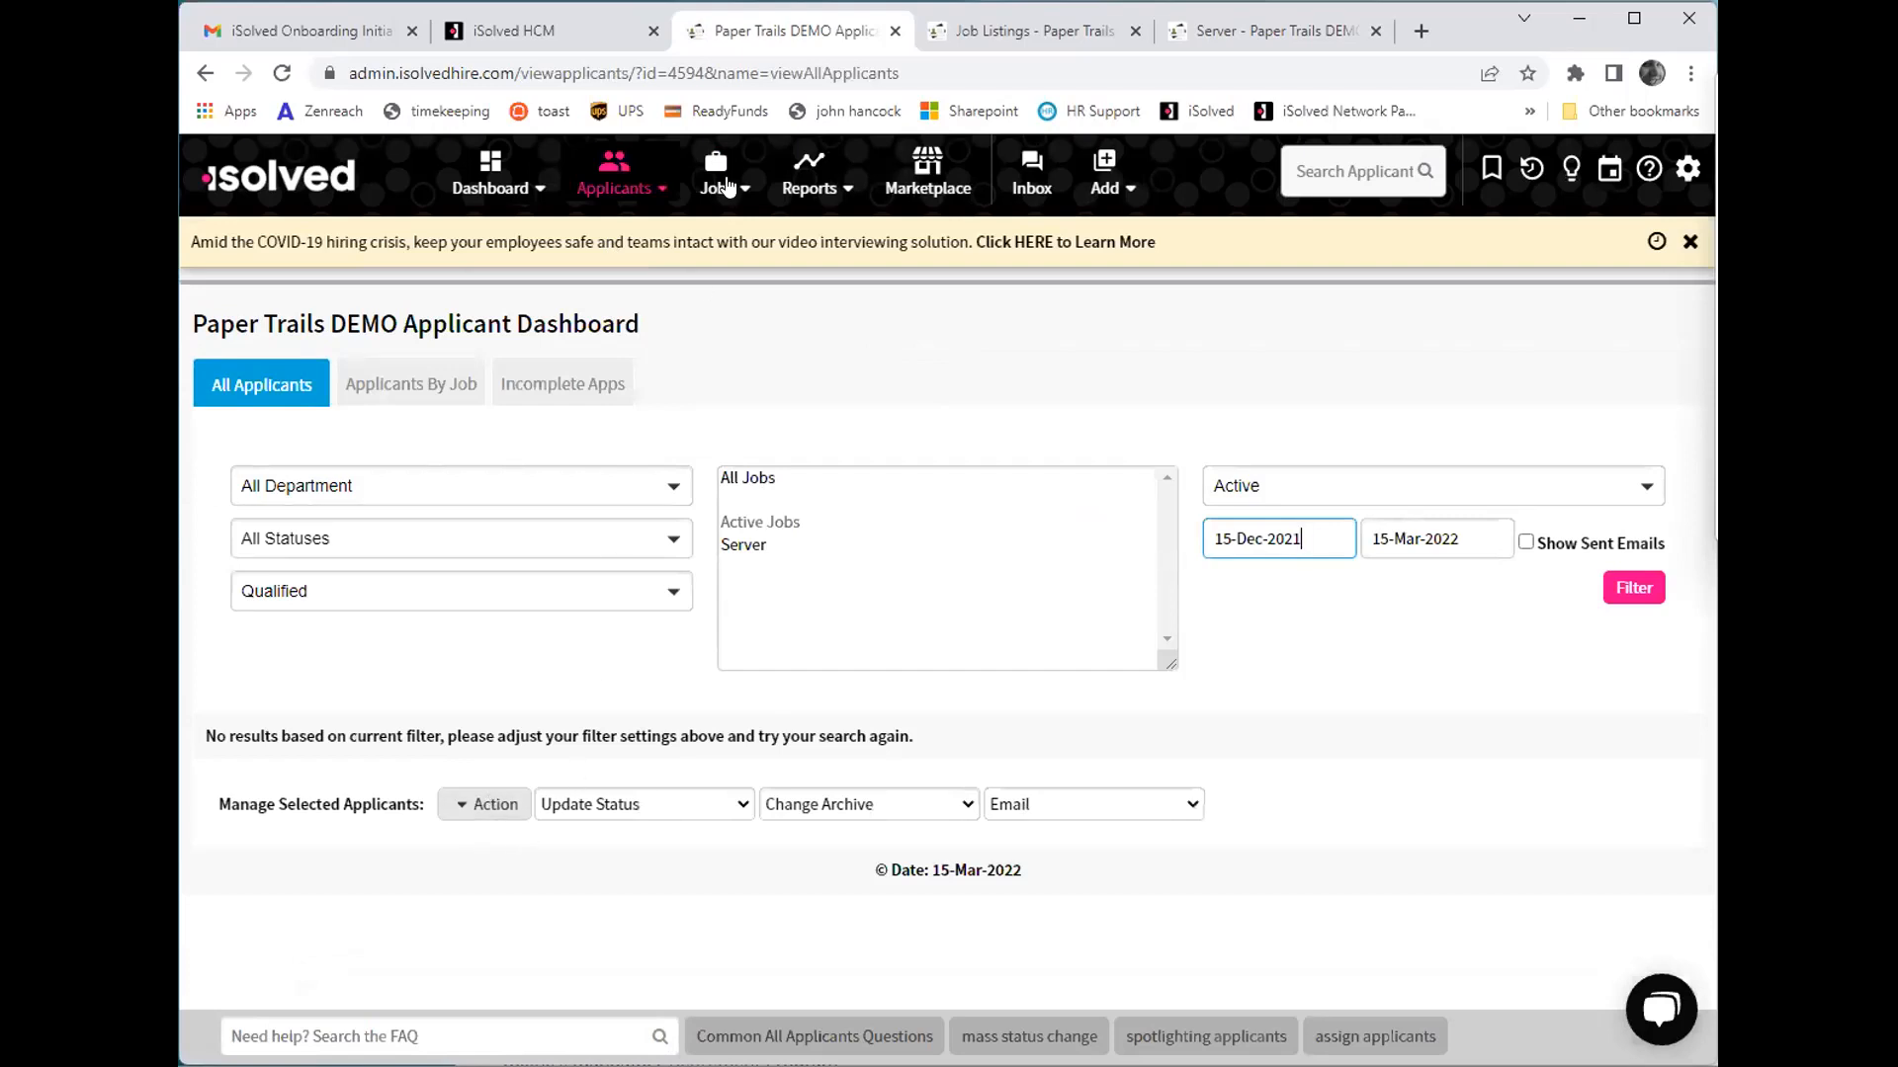
- From the job listings, start a new job listing based on the New Job Template option
mouse_move(735, 170)
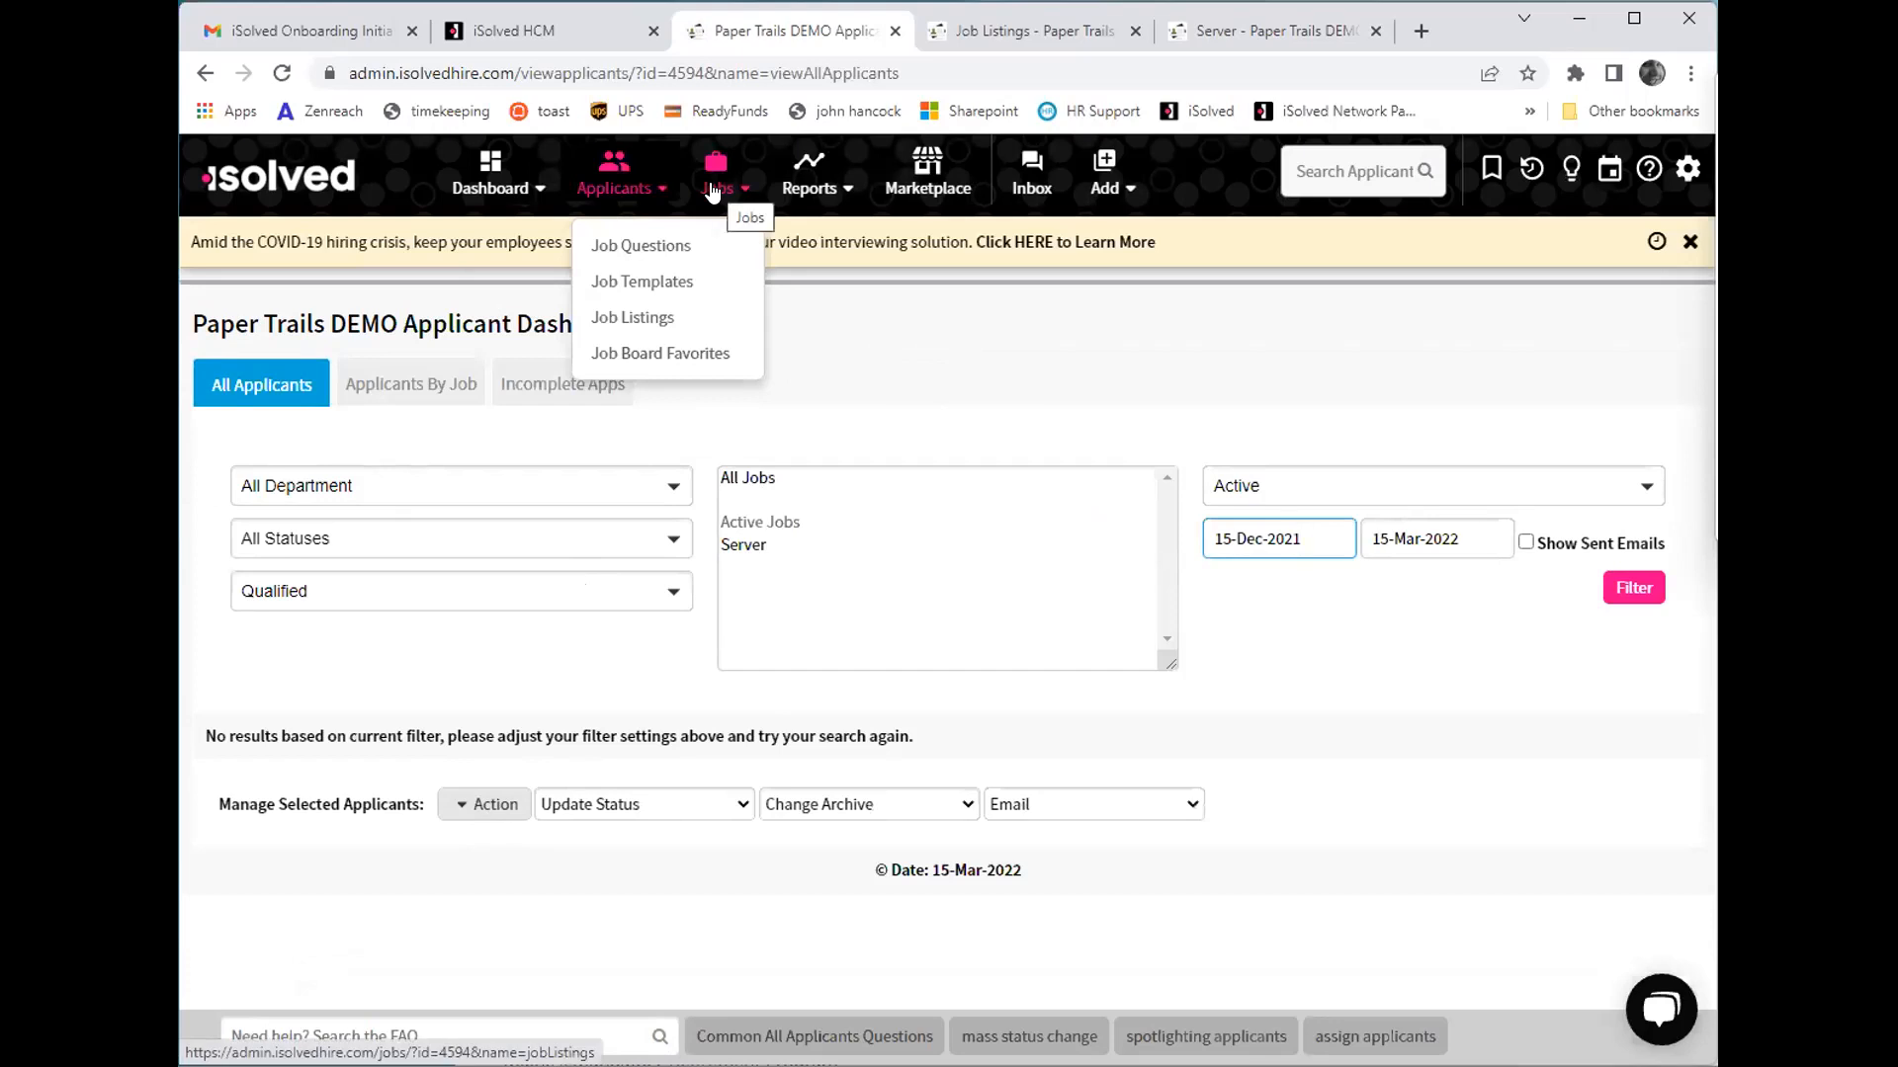
click(660, 314)
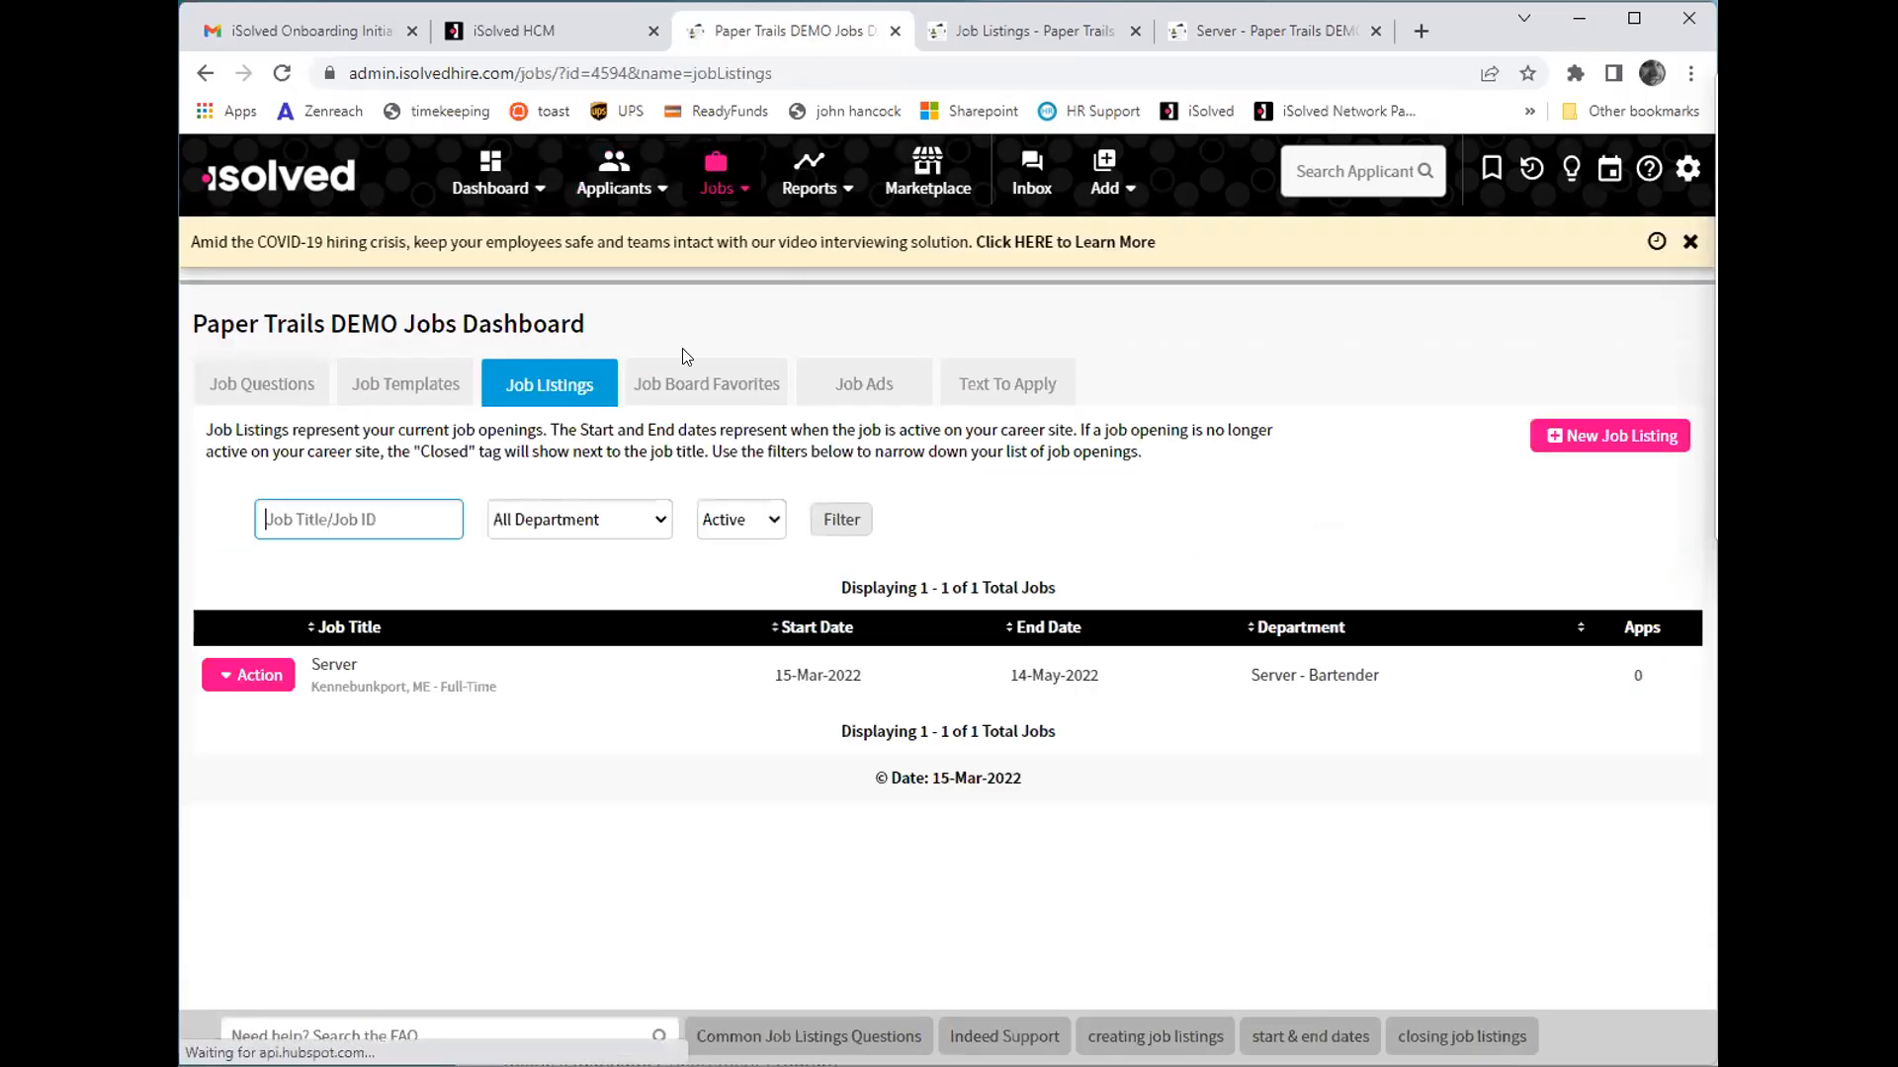
click(1552, 437)
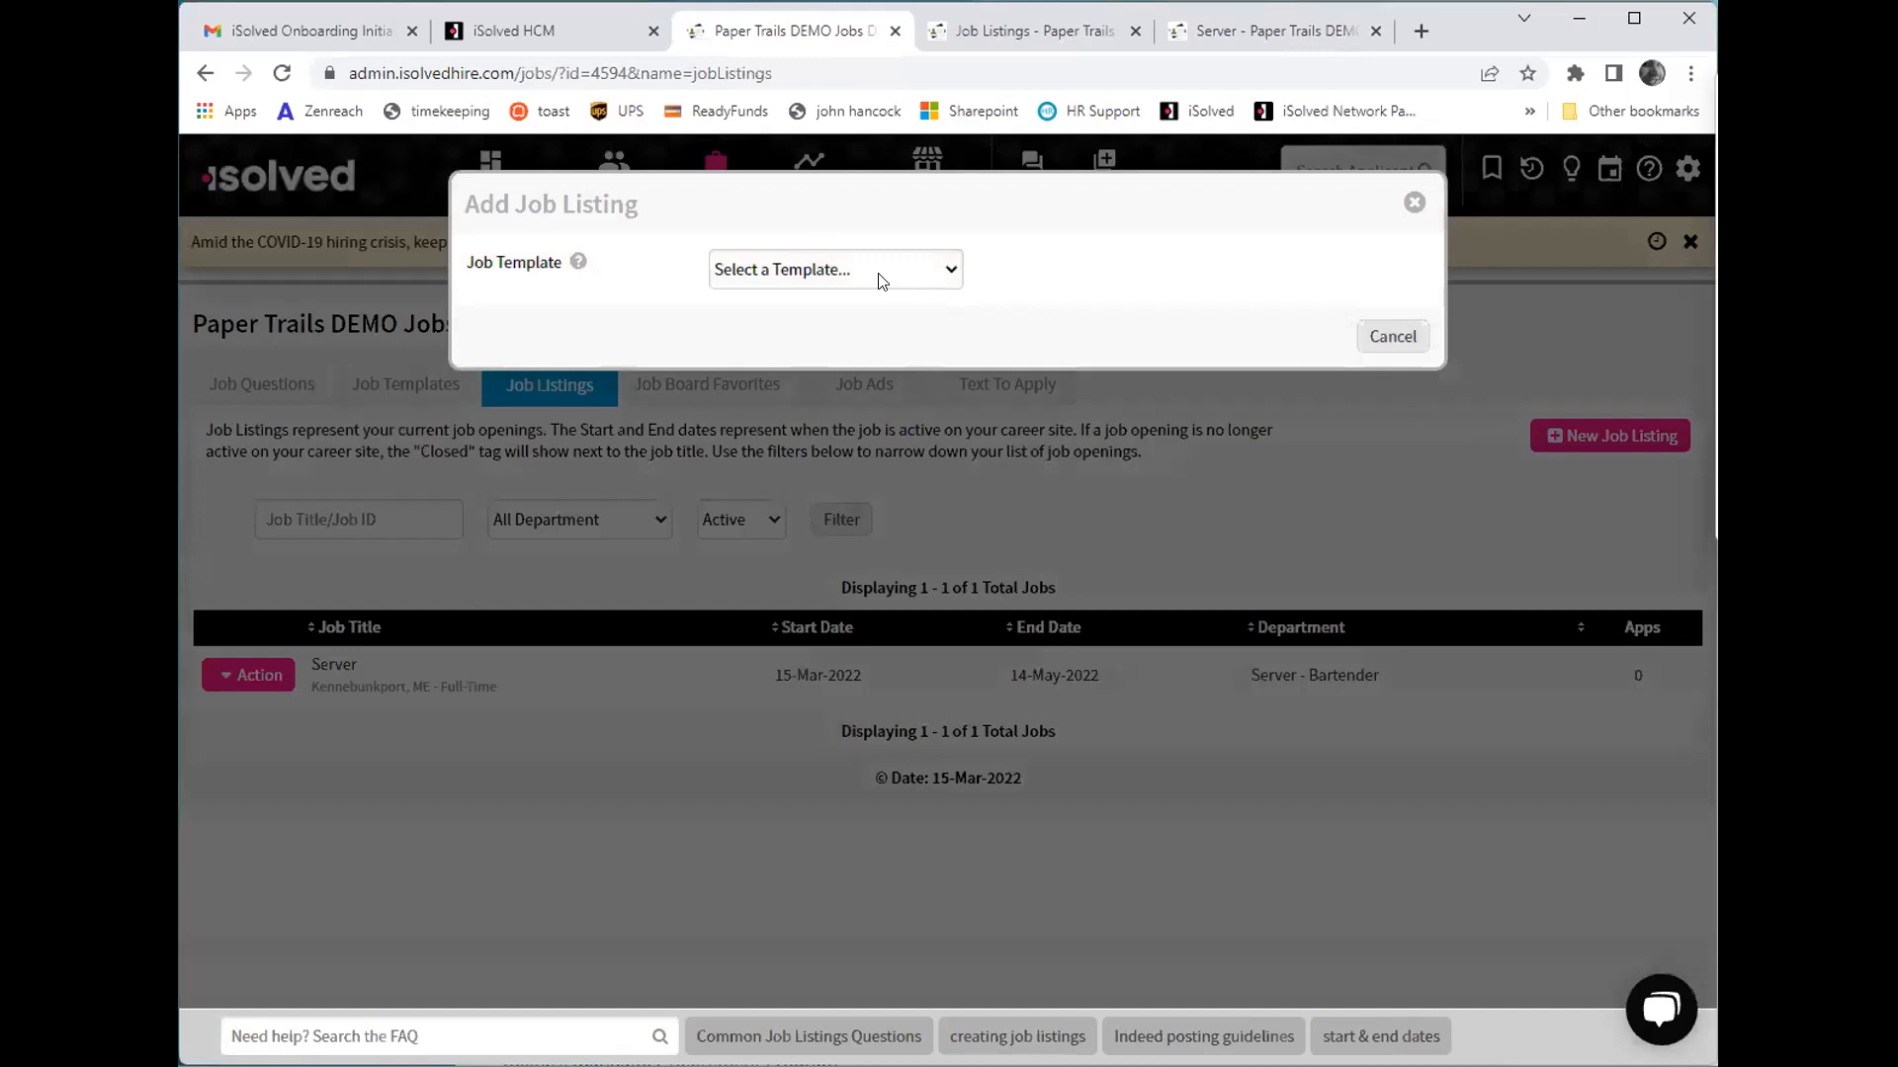
click(821, 280)
click(819, 325)
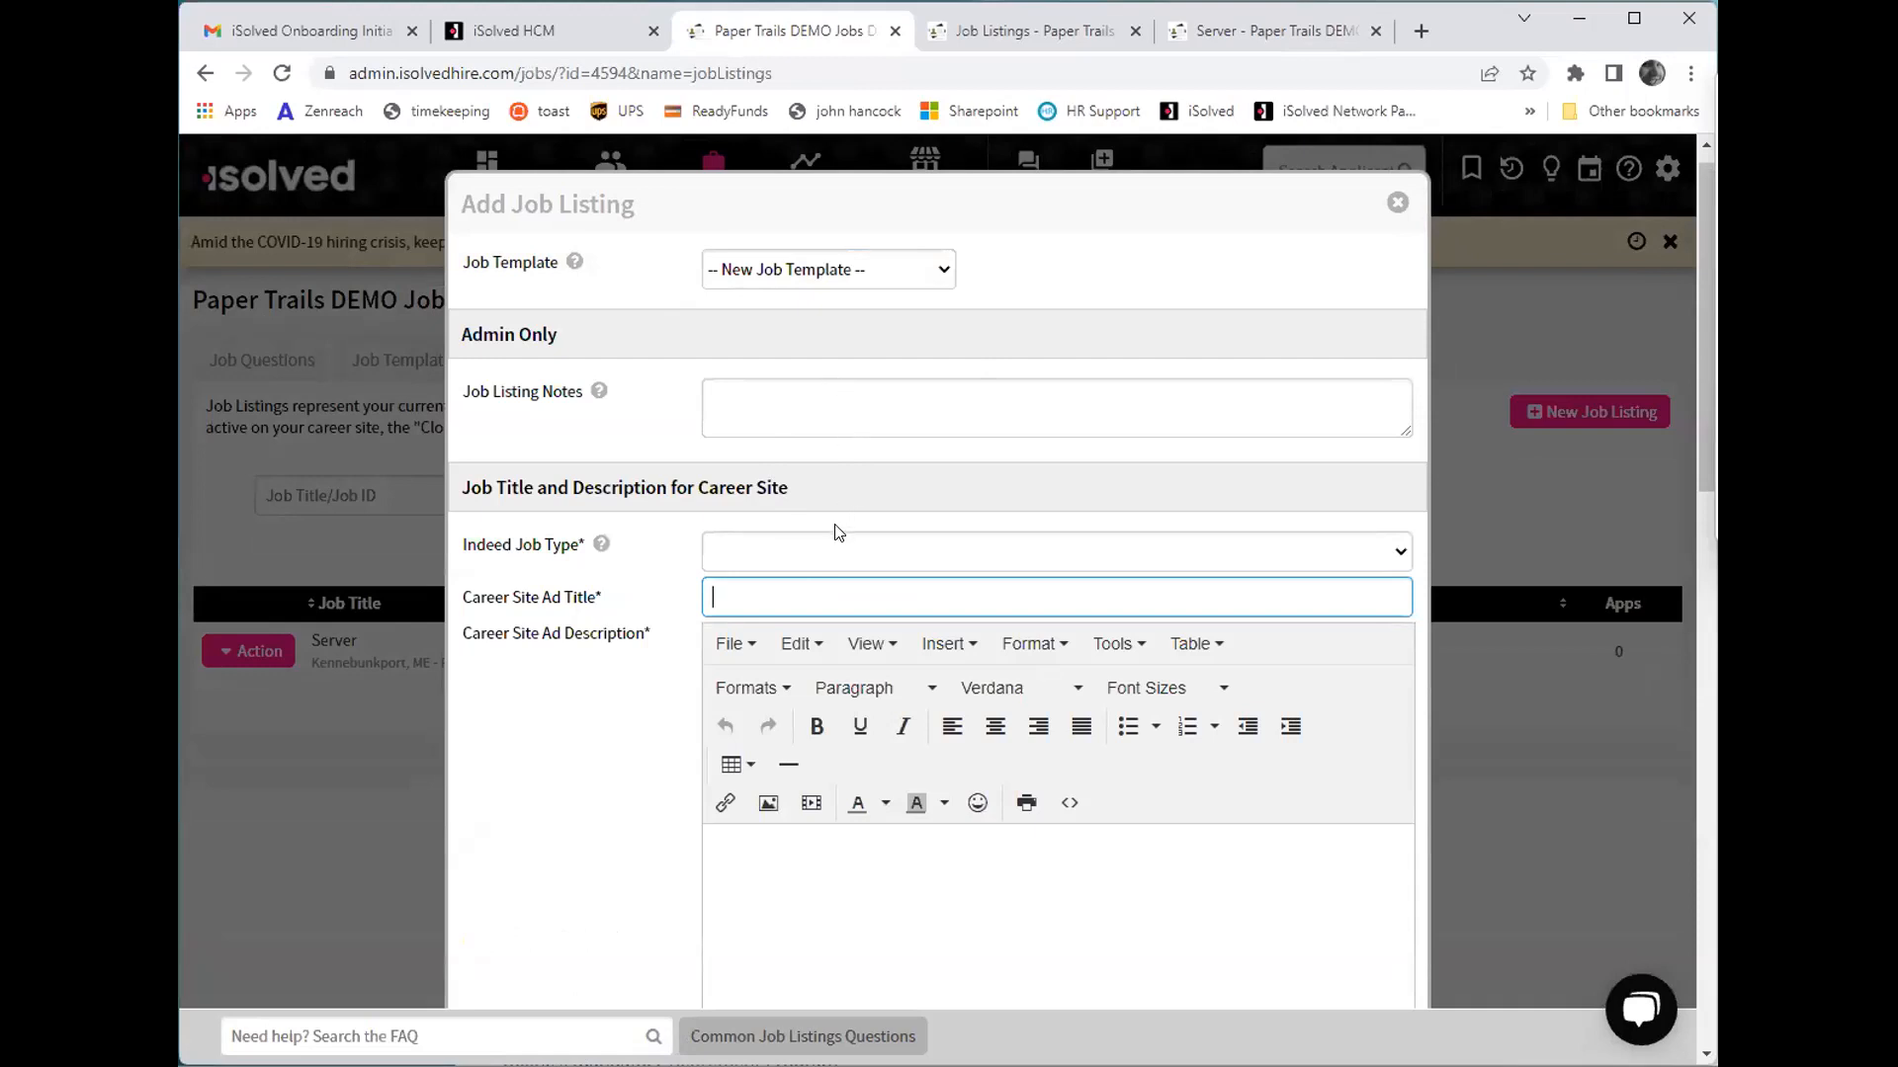
- Set the Indeed job type to Current Opening and the career site ad title to "Line Cook"
click(838, 549)
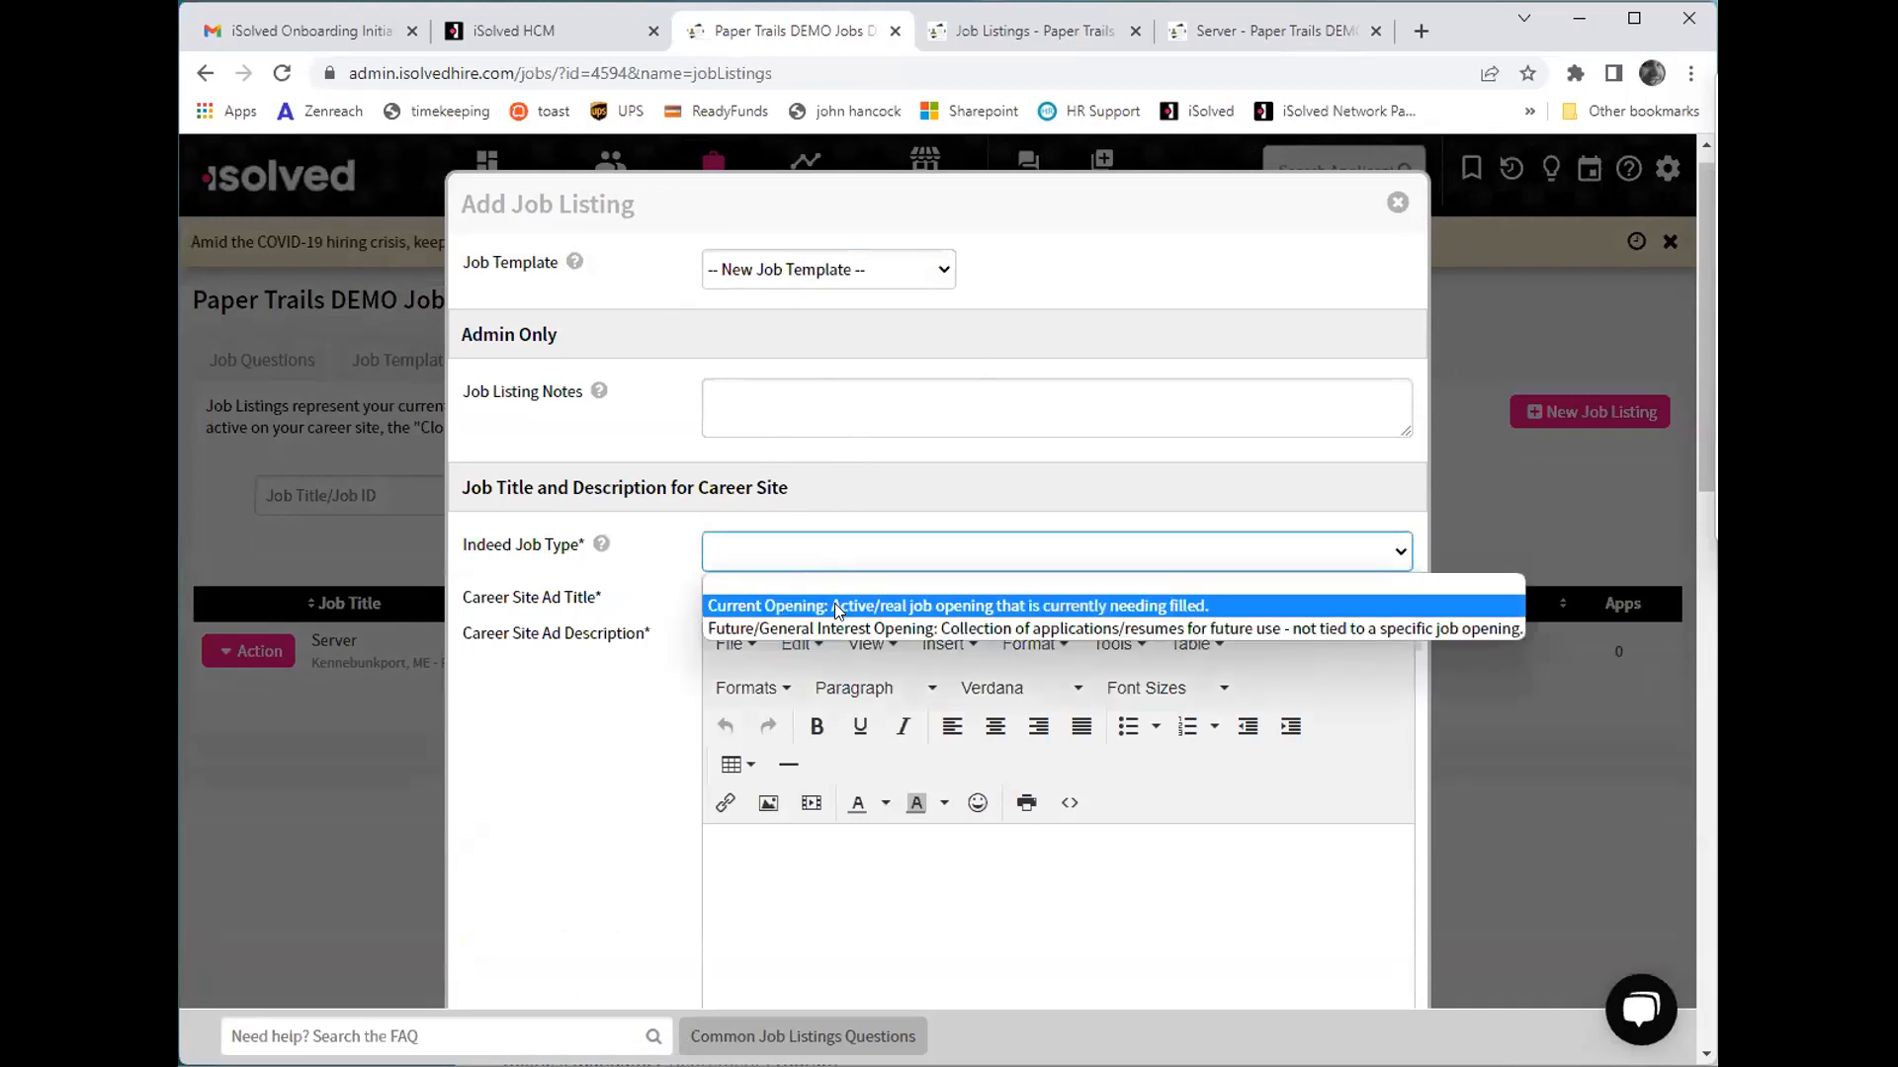
click(838, 610)
click(837, 593)
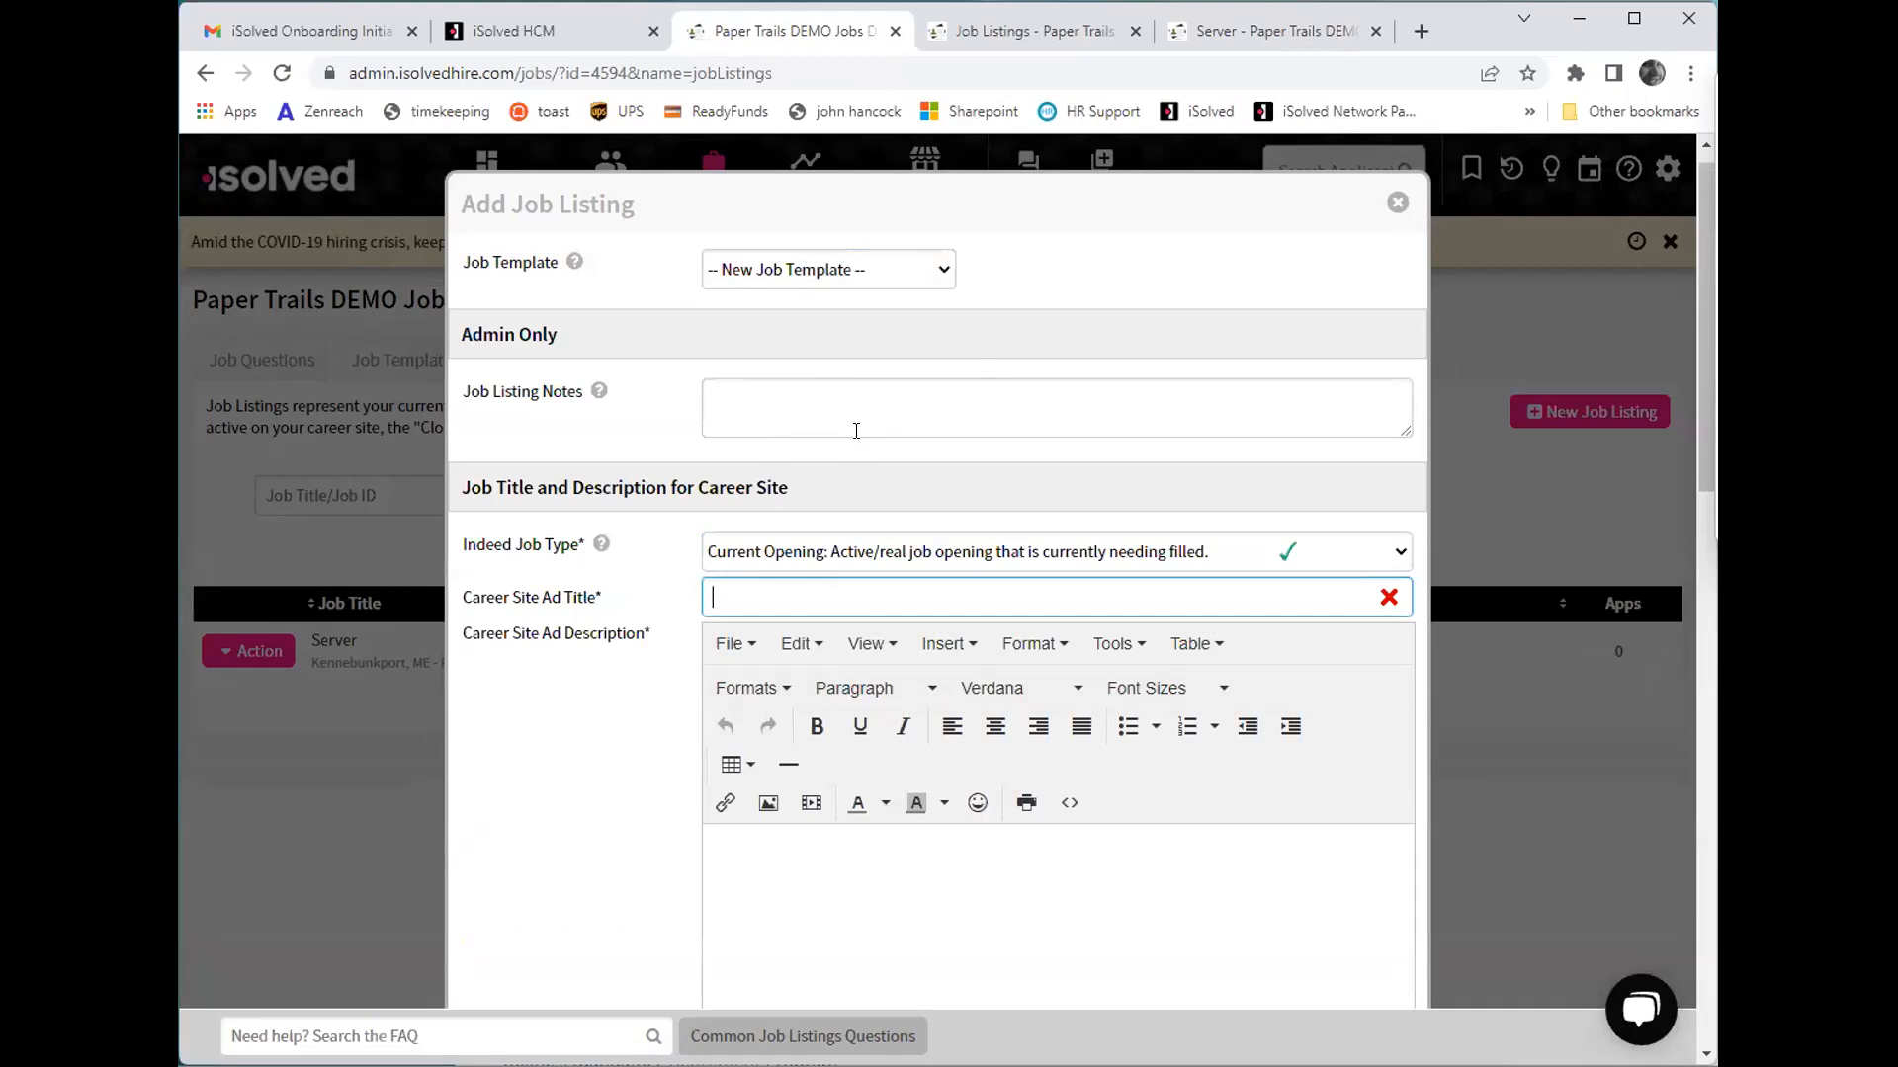
text(Line Cook)
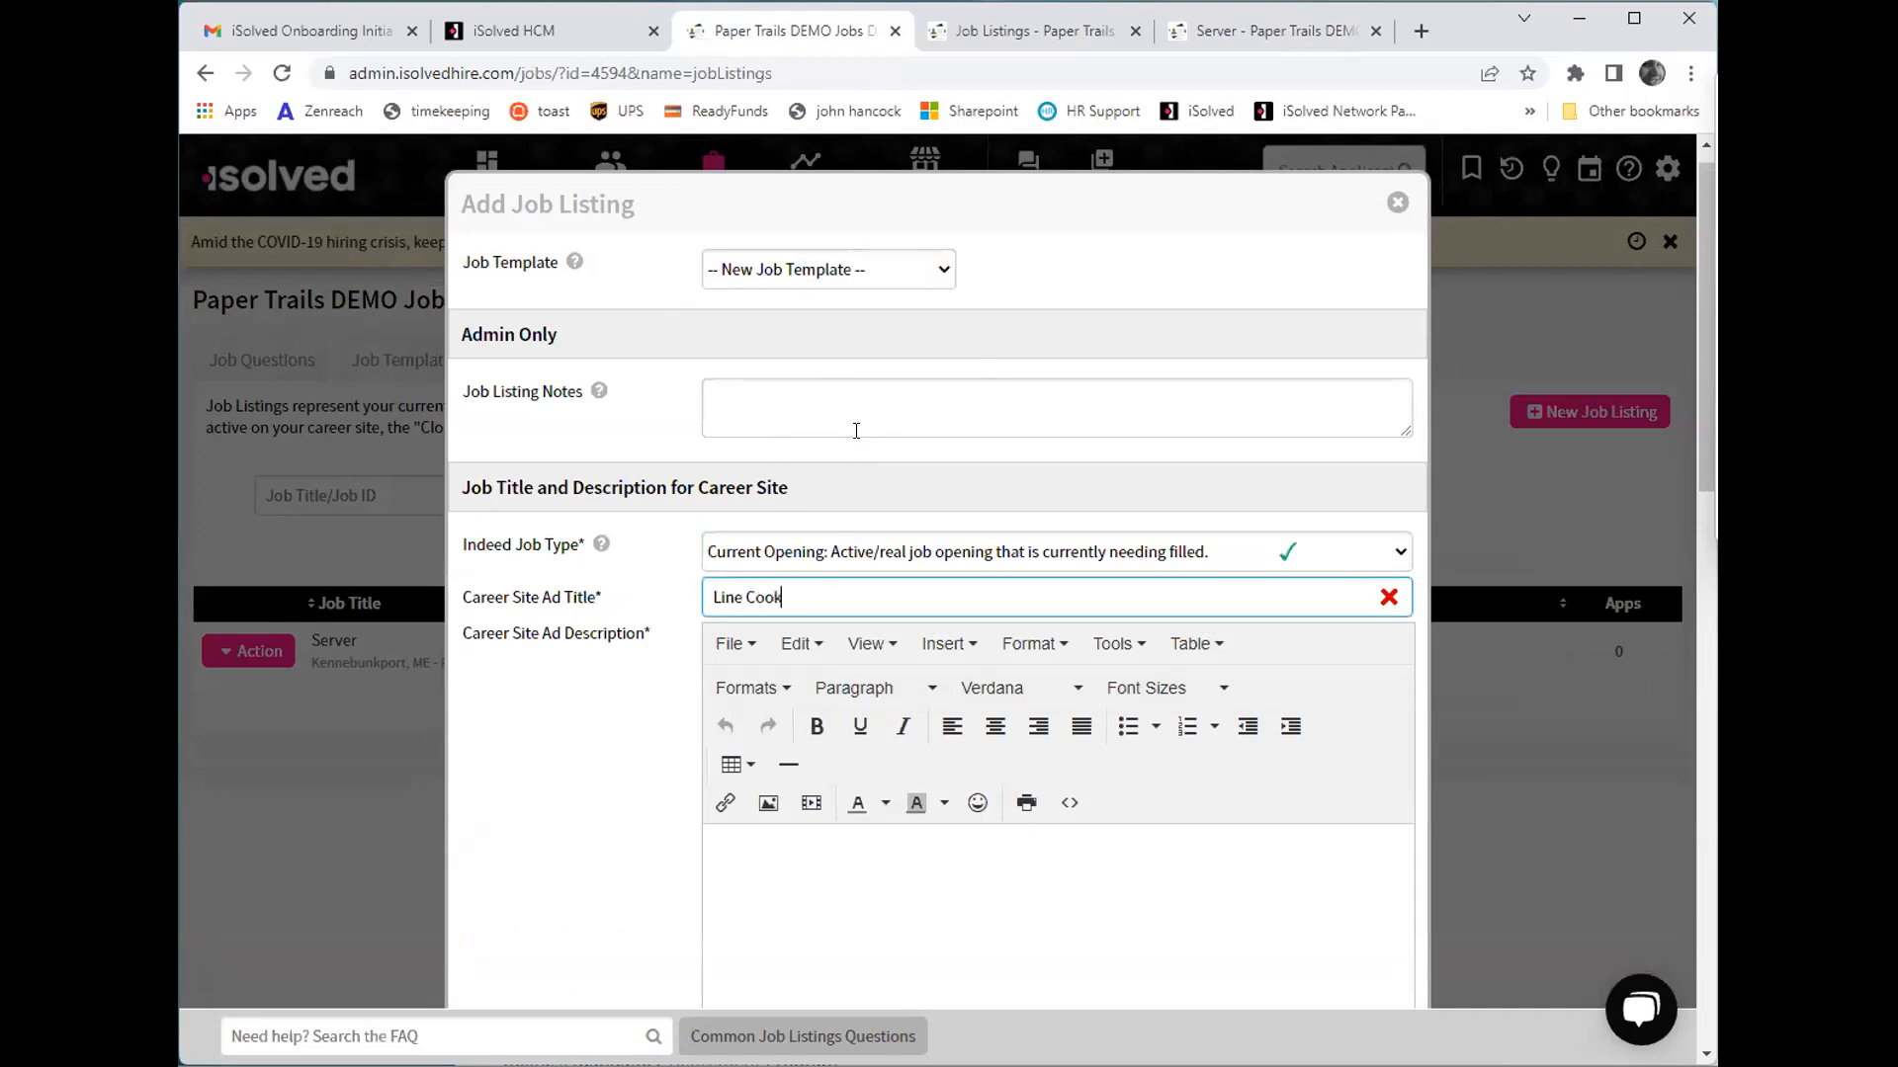
- Enter "Line cook cooks in the kitchen." as the career site ad description
key(Tab)
scroll(854, 543, down, 3)
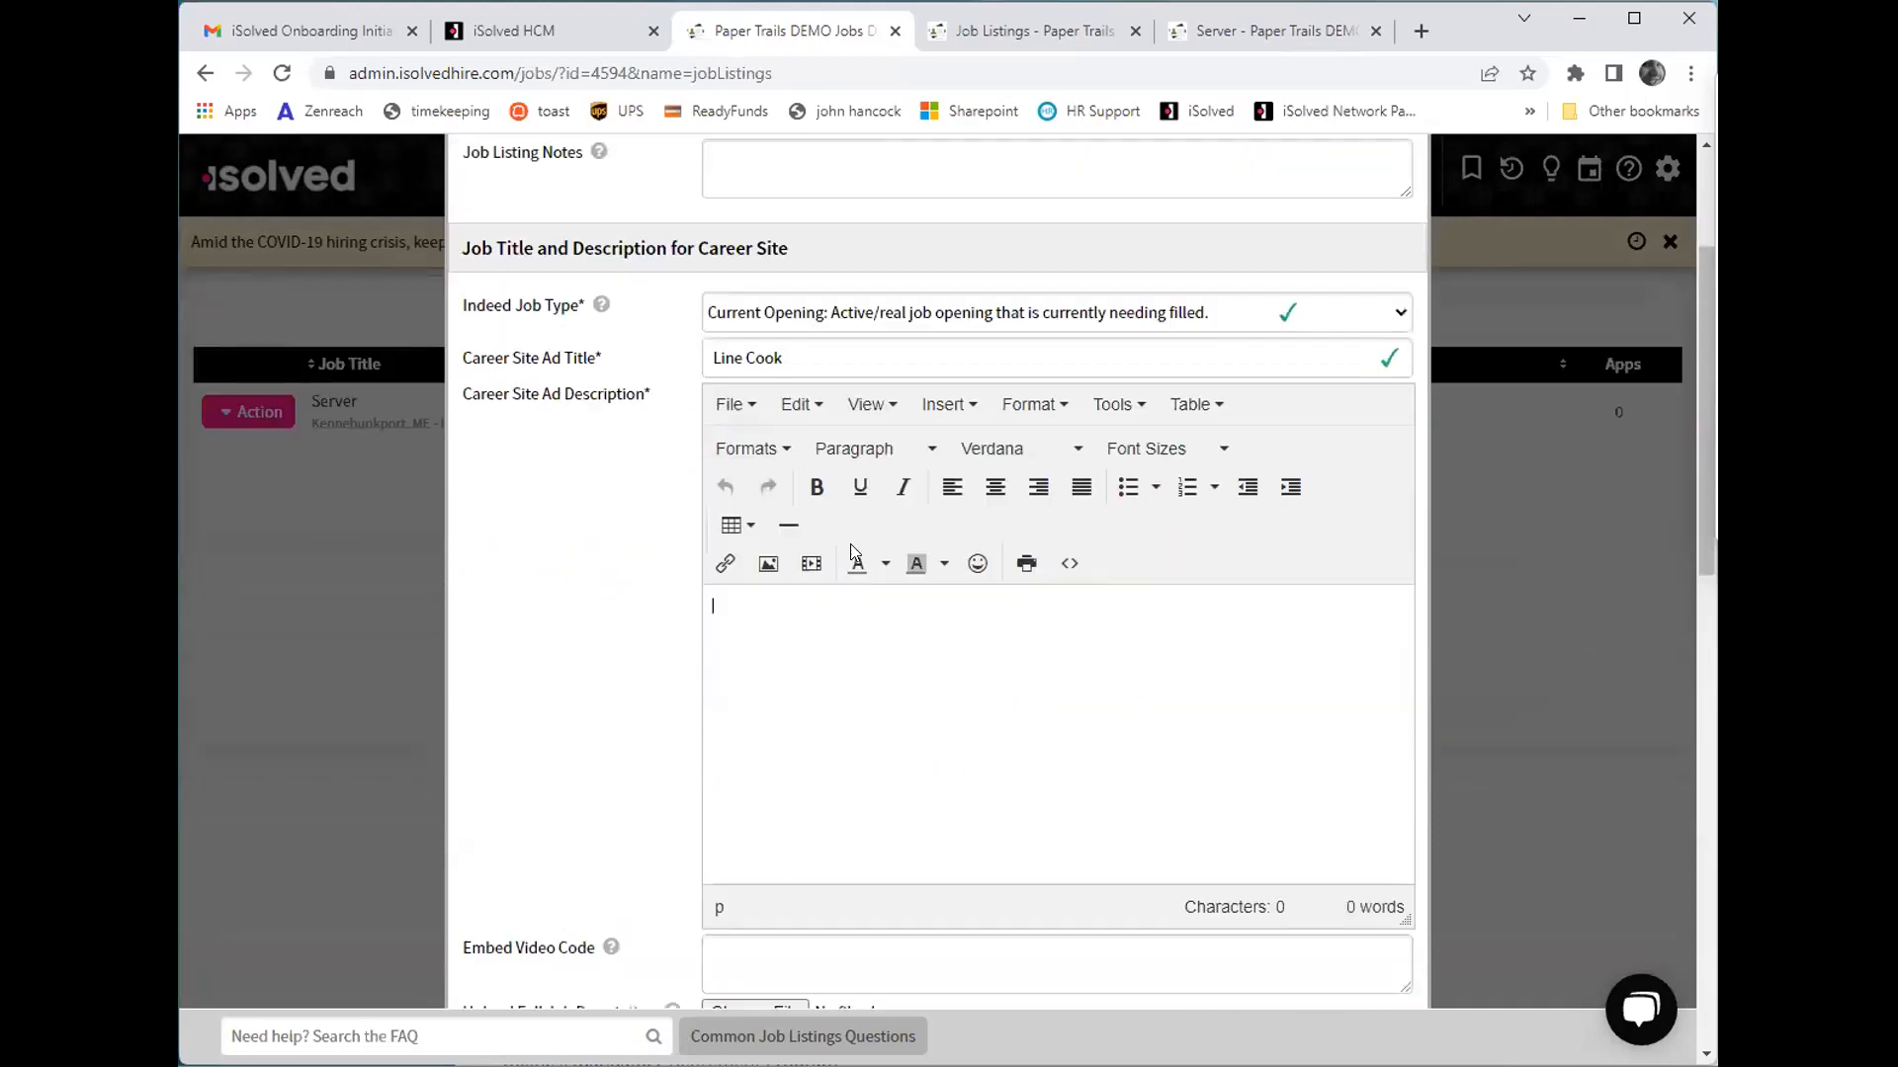
click(795, 643)
text(Line cook cooks in the kitchen.)
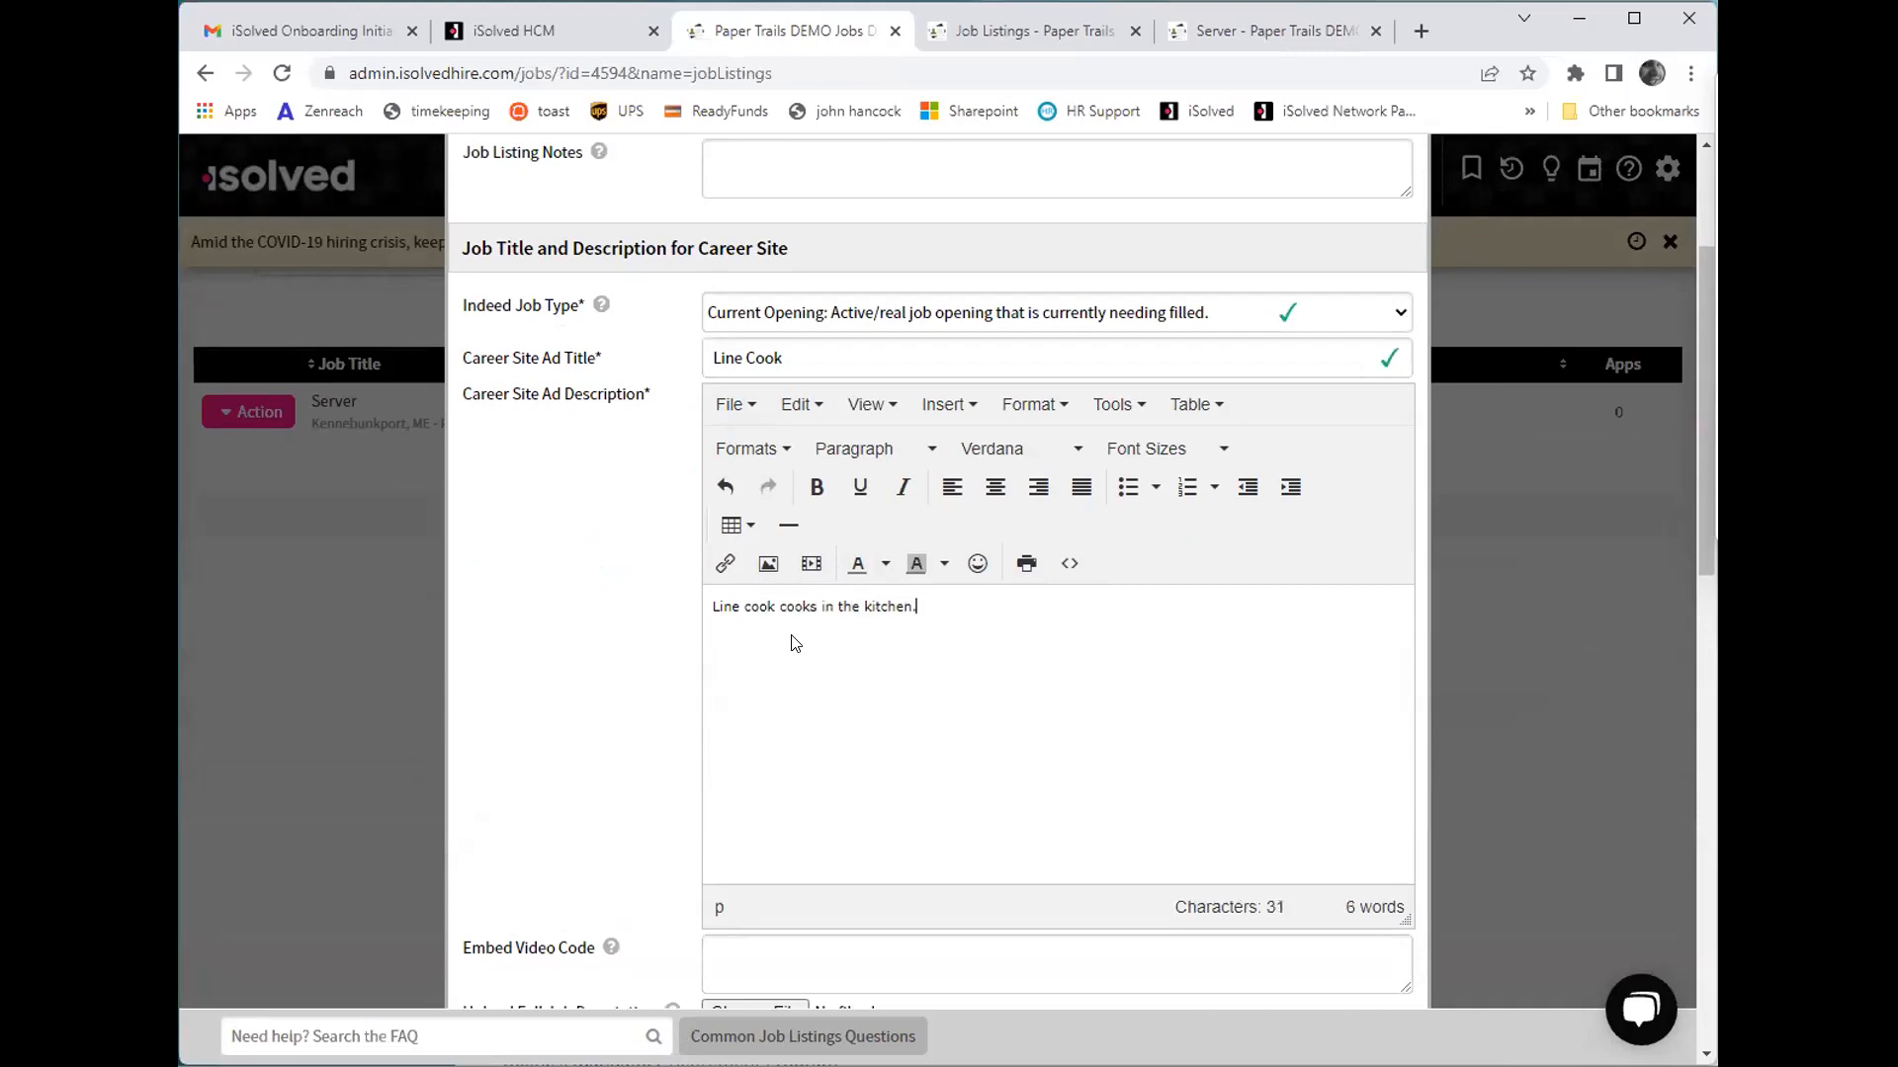
- Set the listing's employment type to Full-Time and its department to Server - Bartender
scroll(856, 775, down, 2)
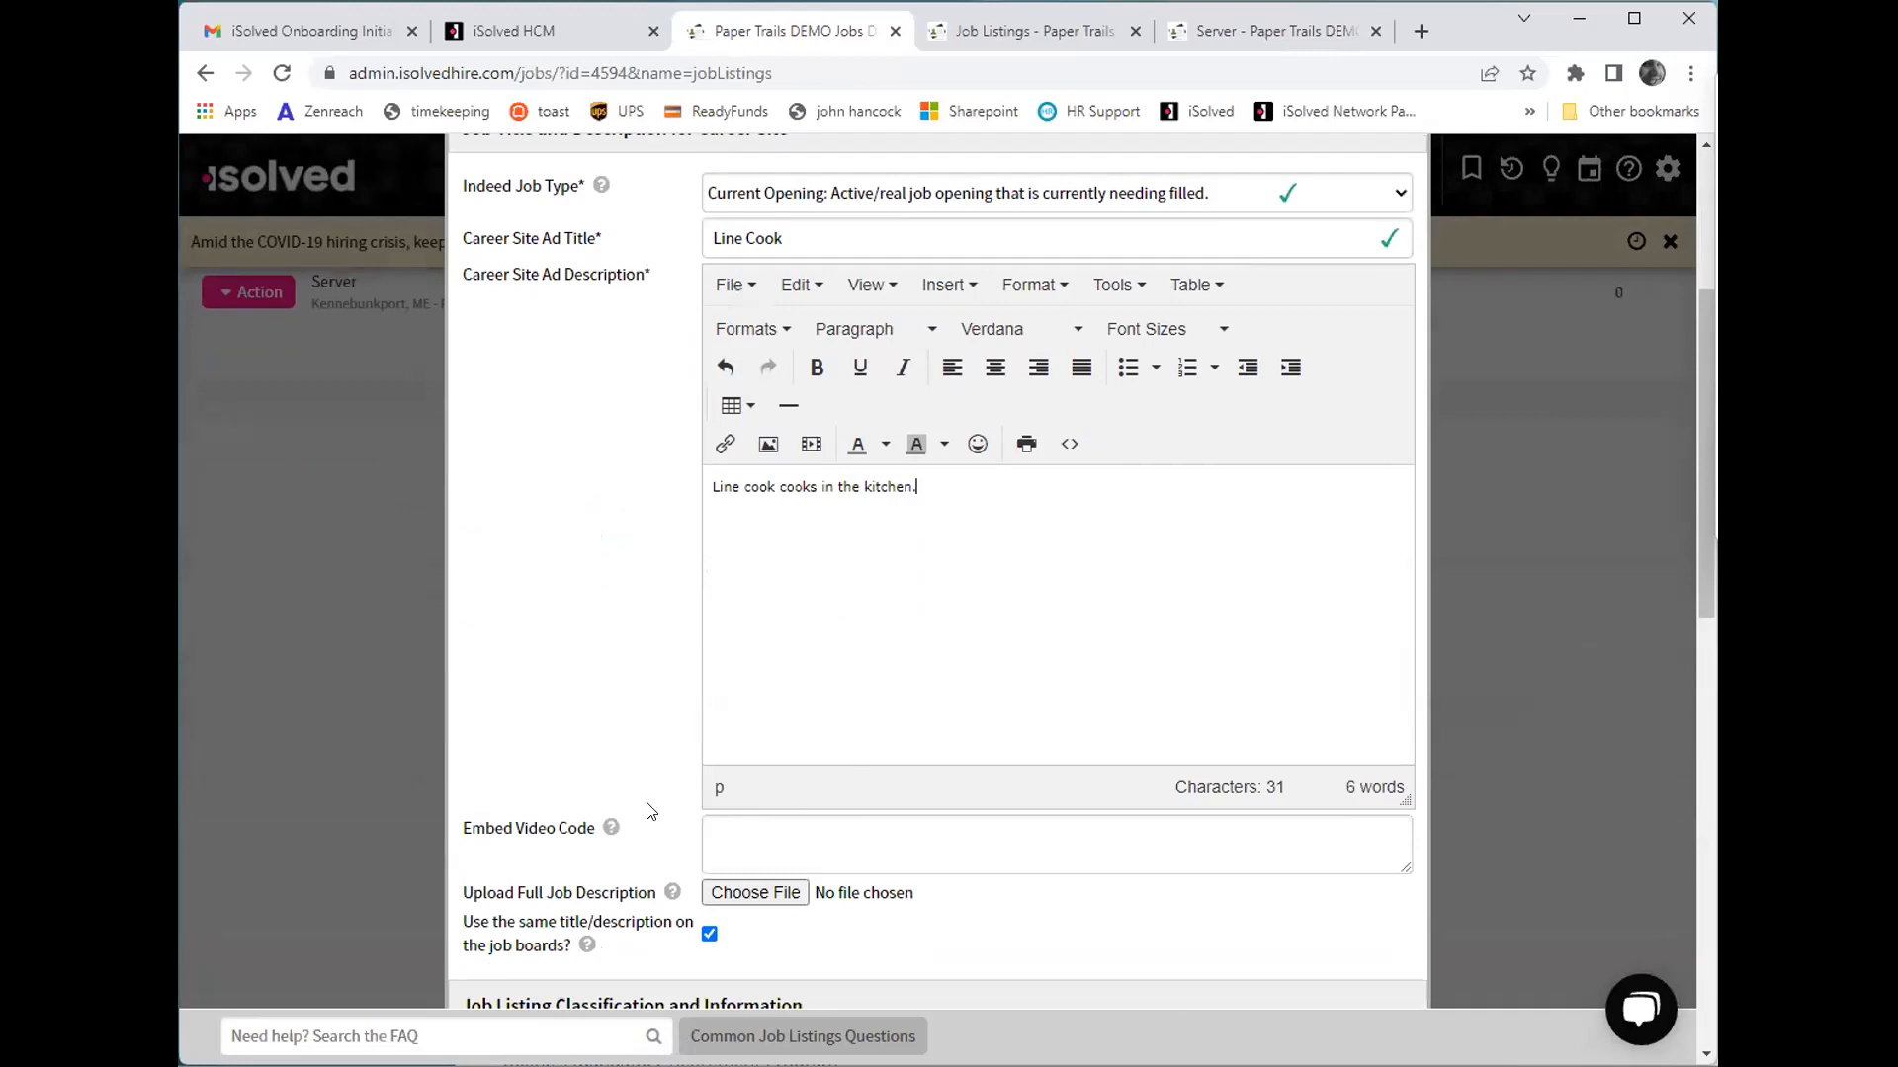
scroll(775, 818, down, 1)
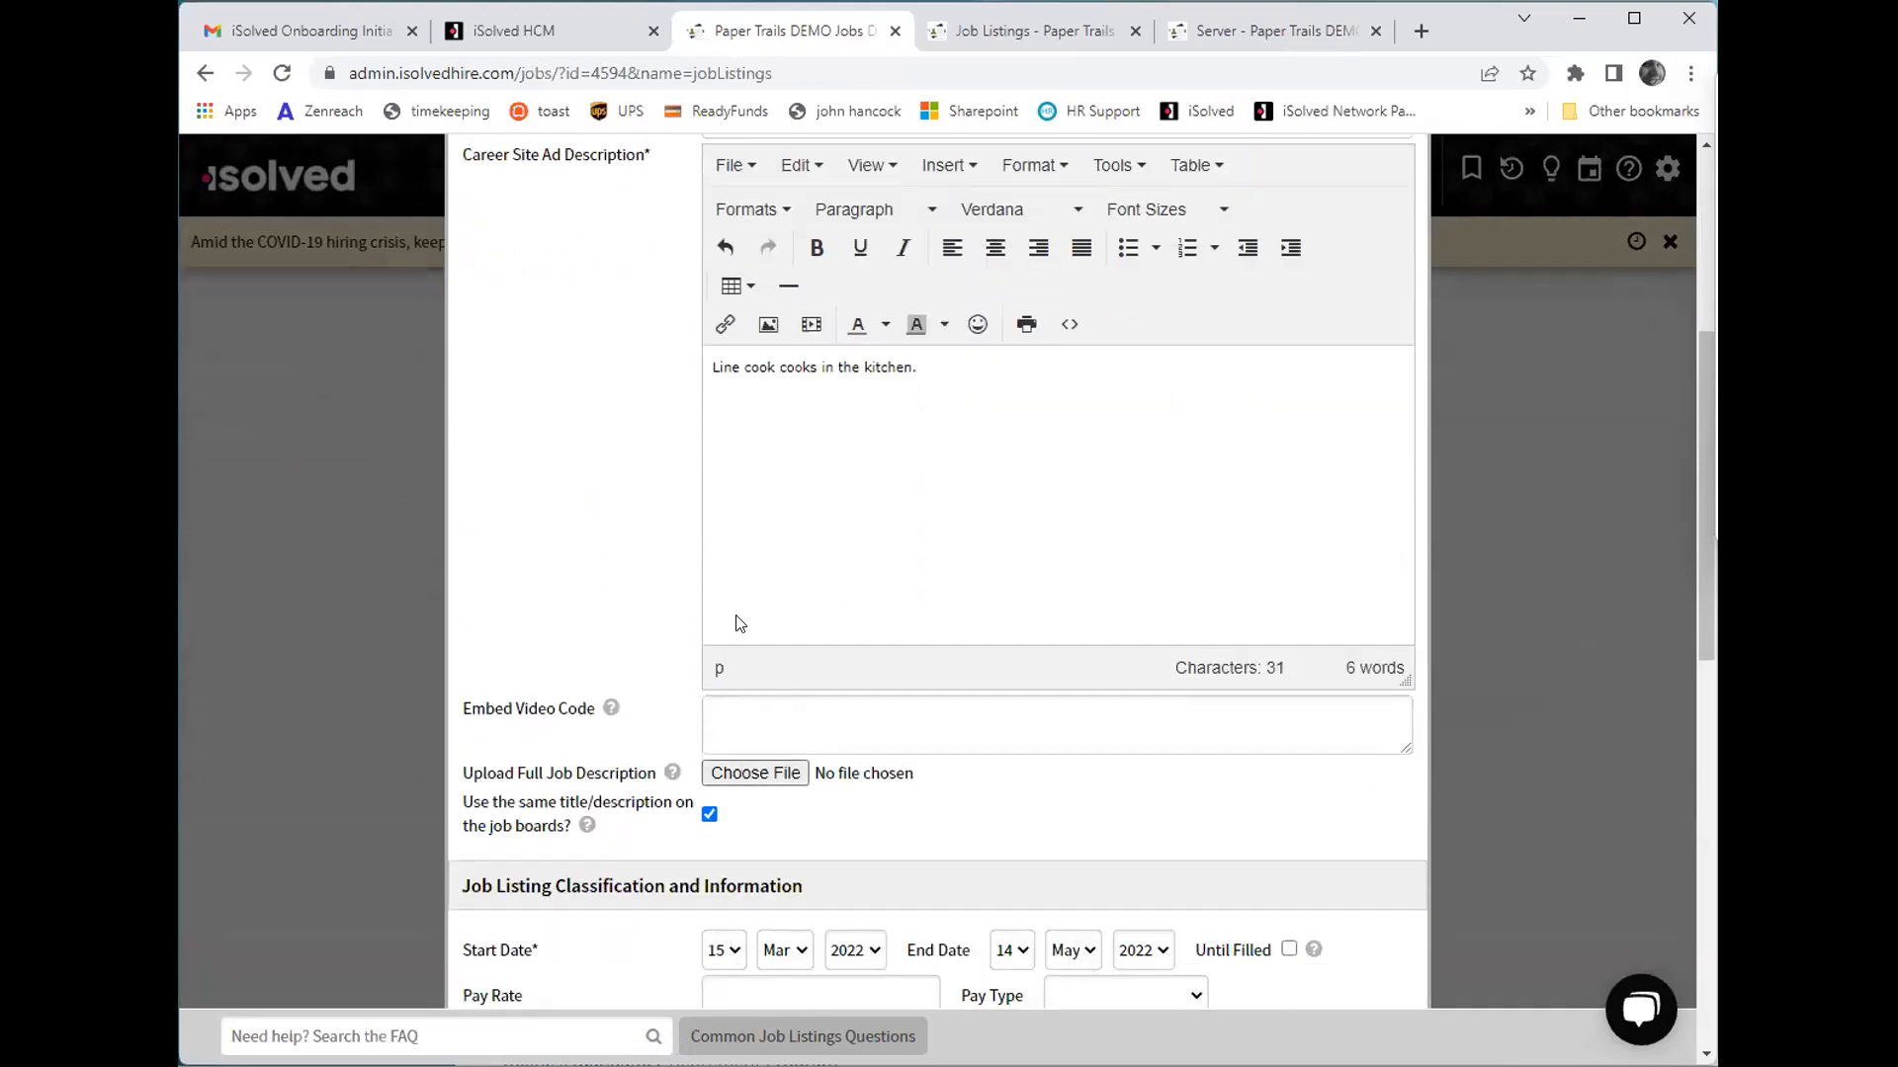
scroll(735, 623, down, 4)
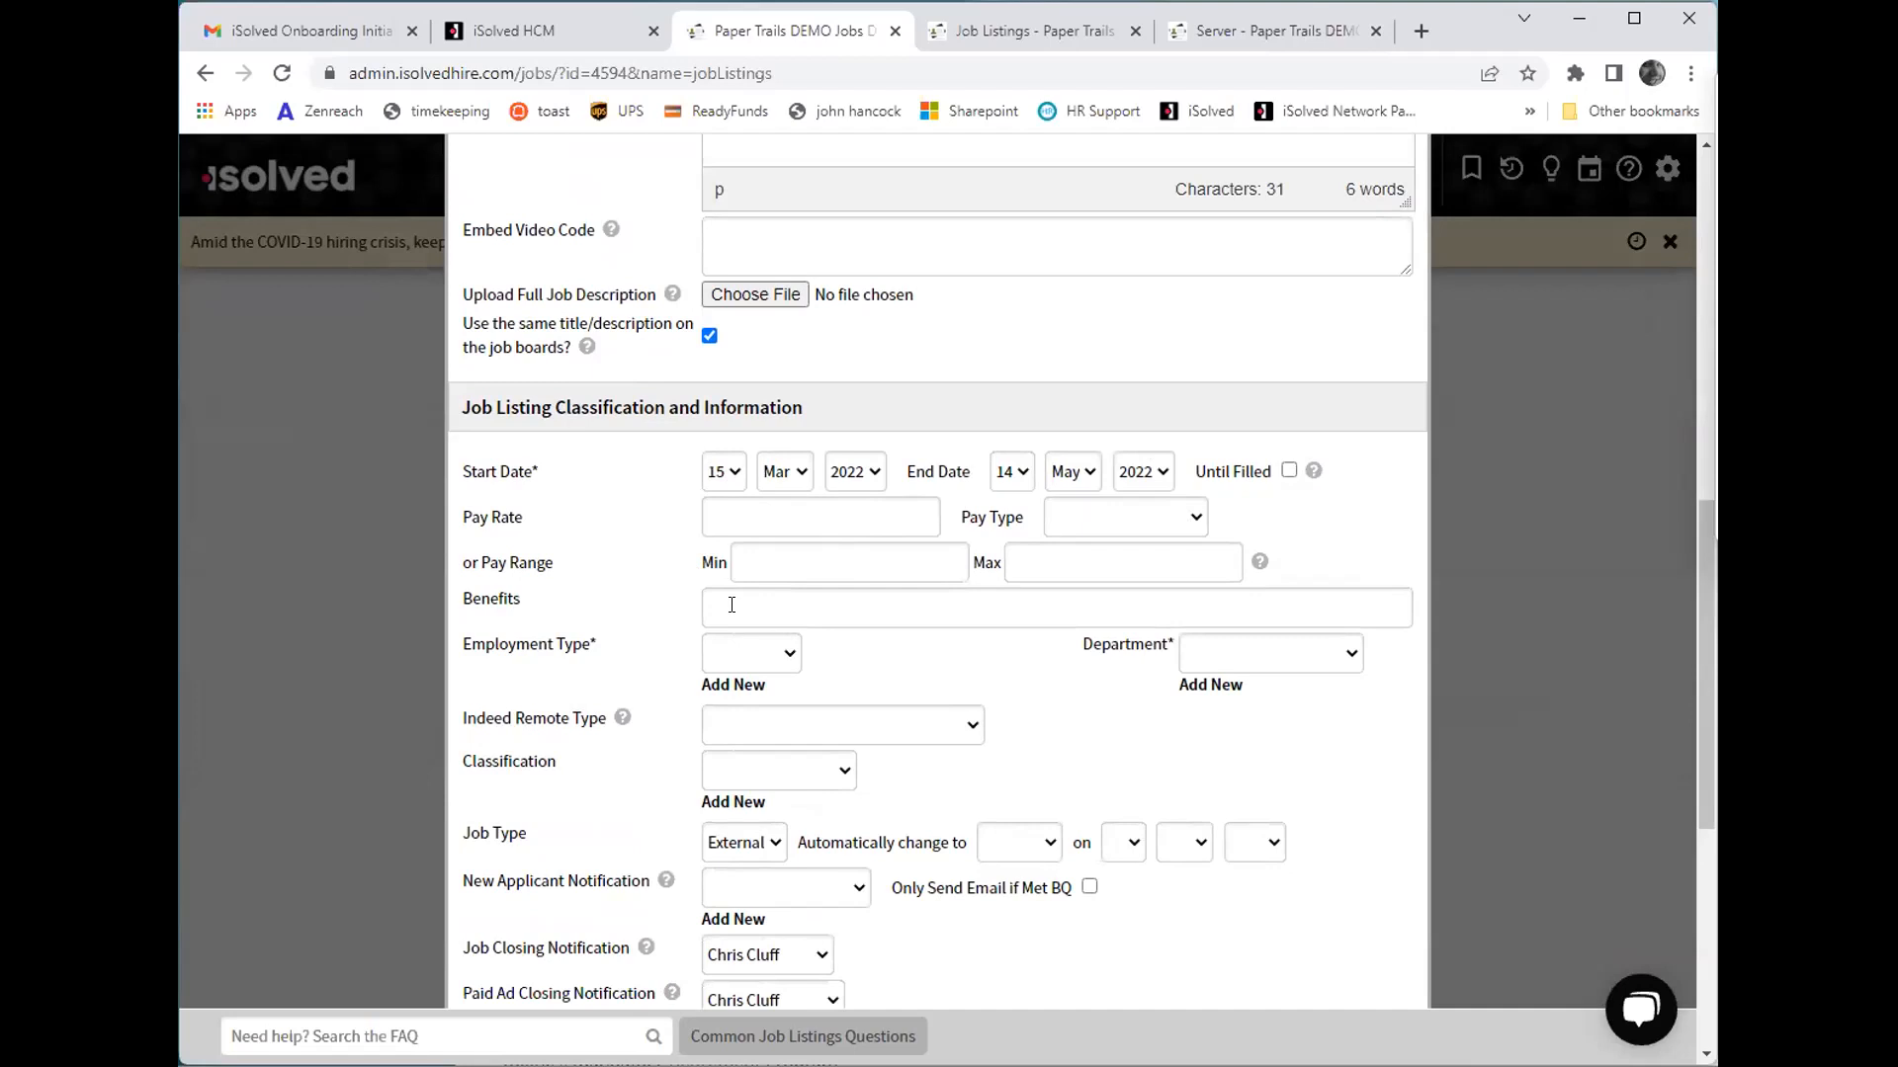
click(781, 654)
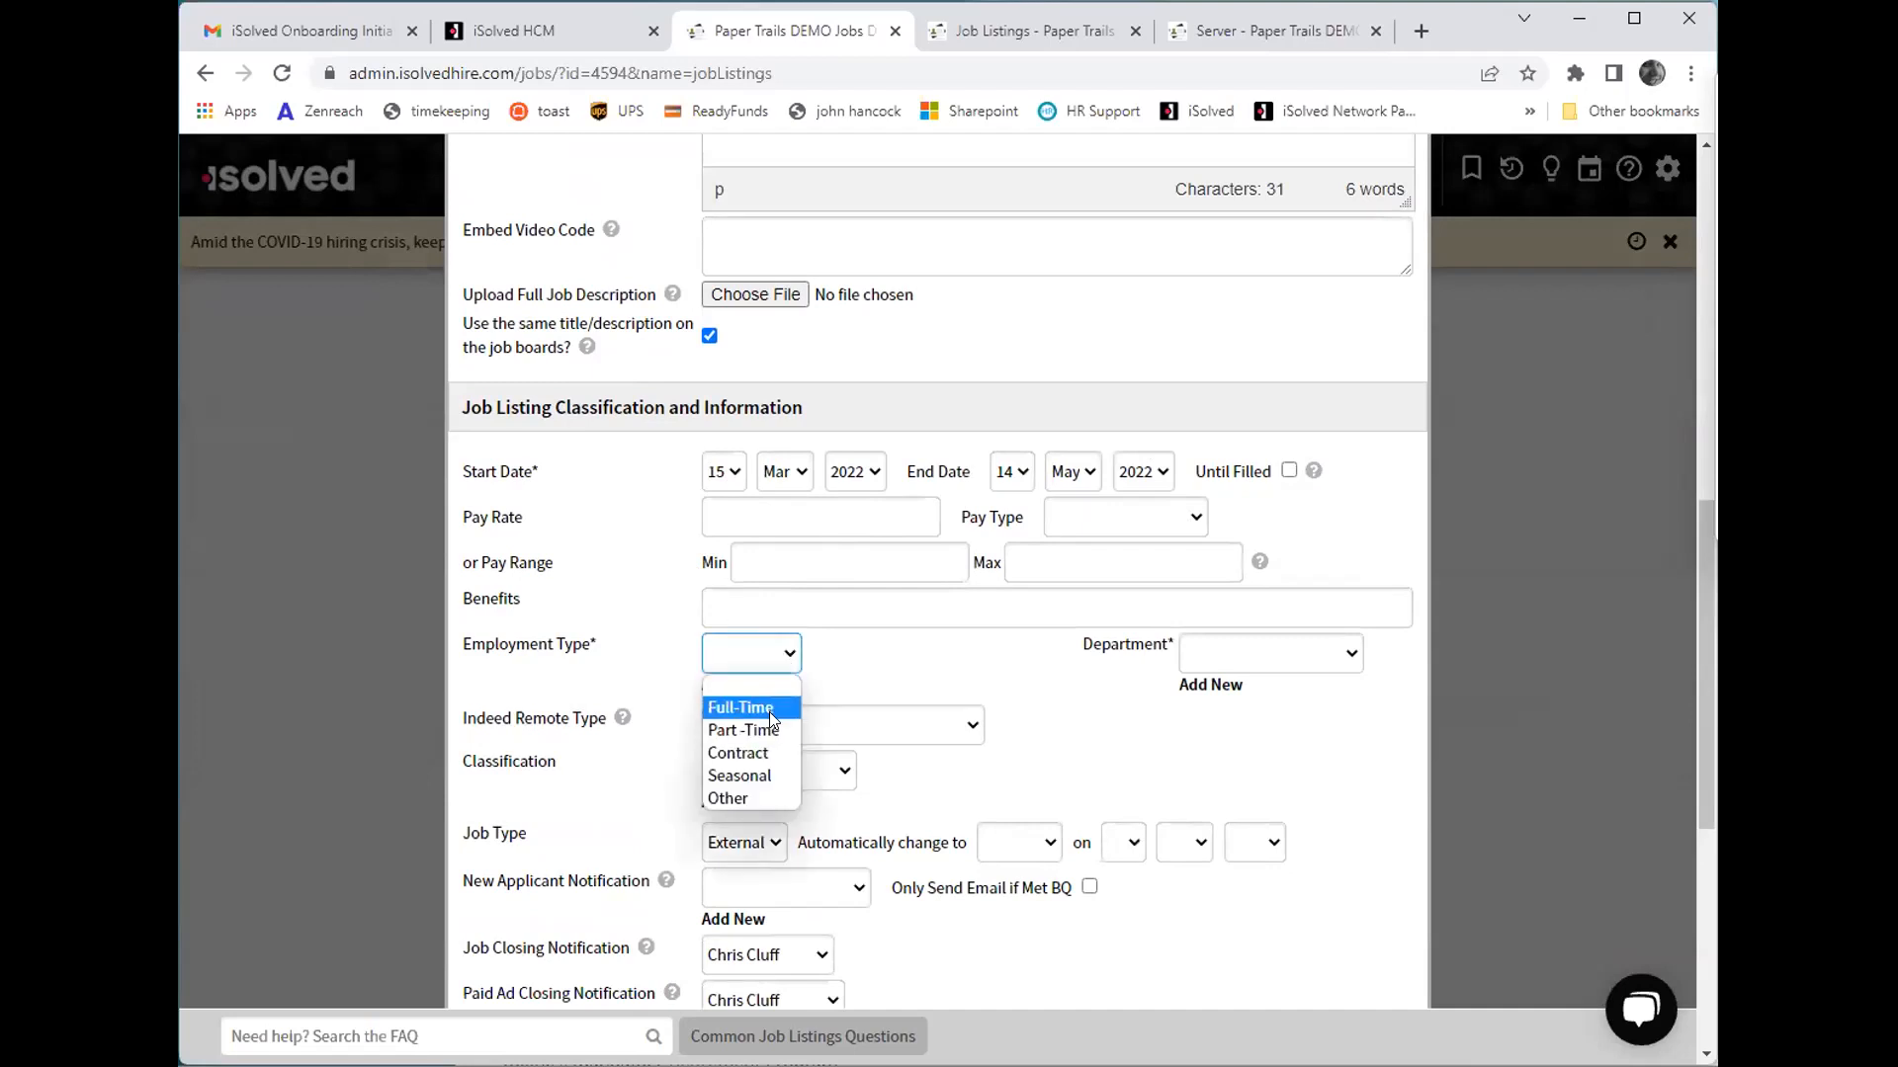
click(769, 711)
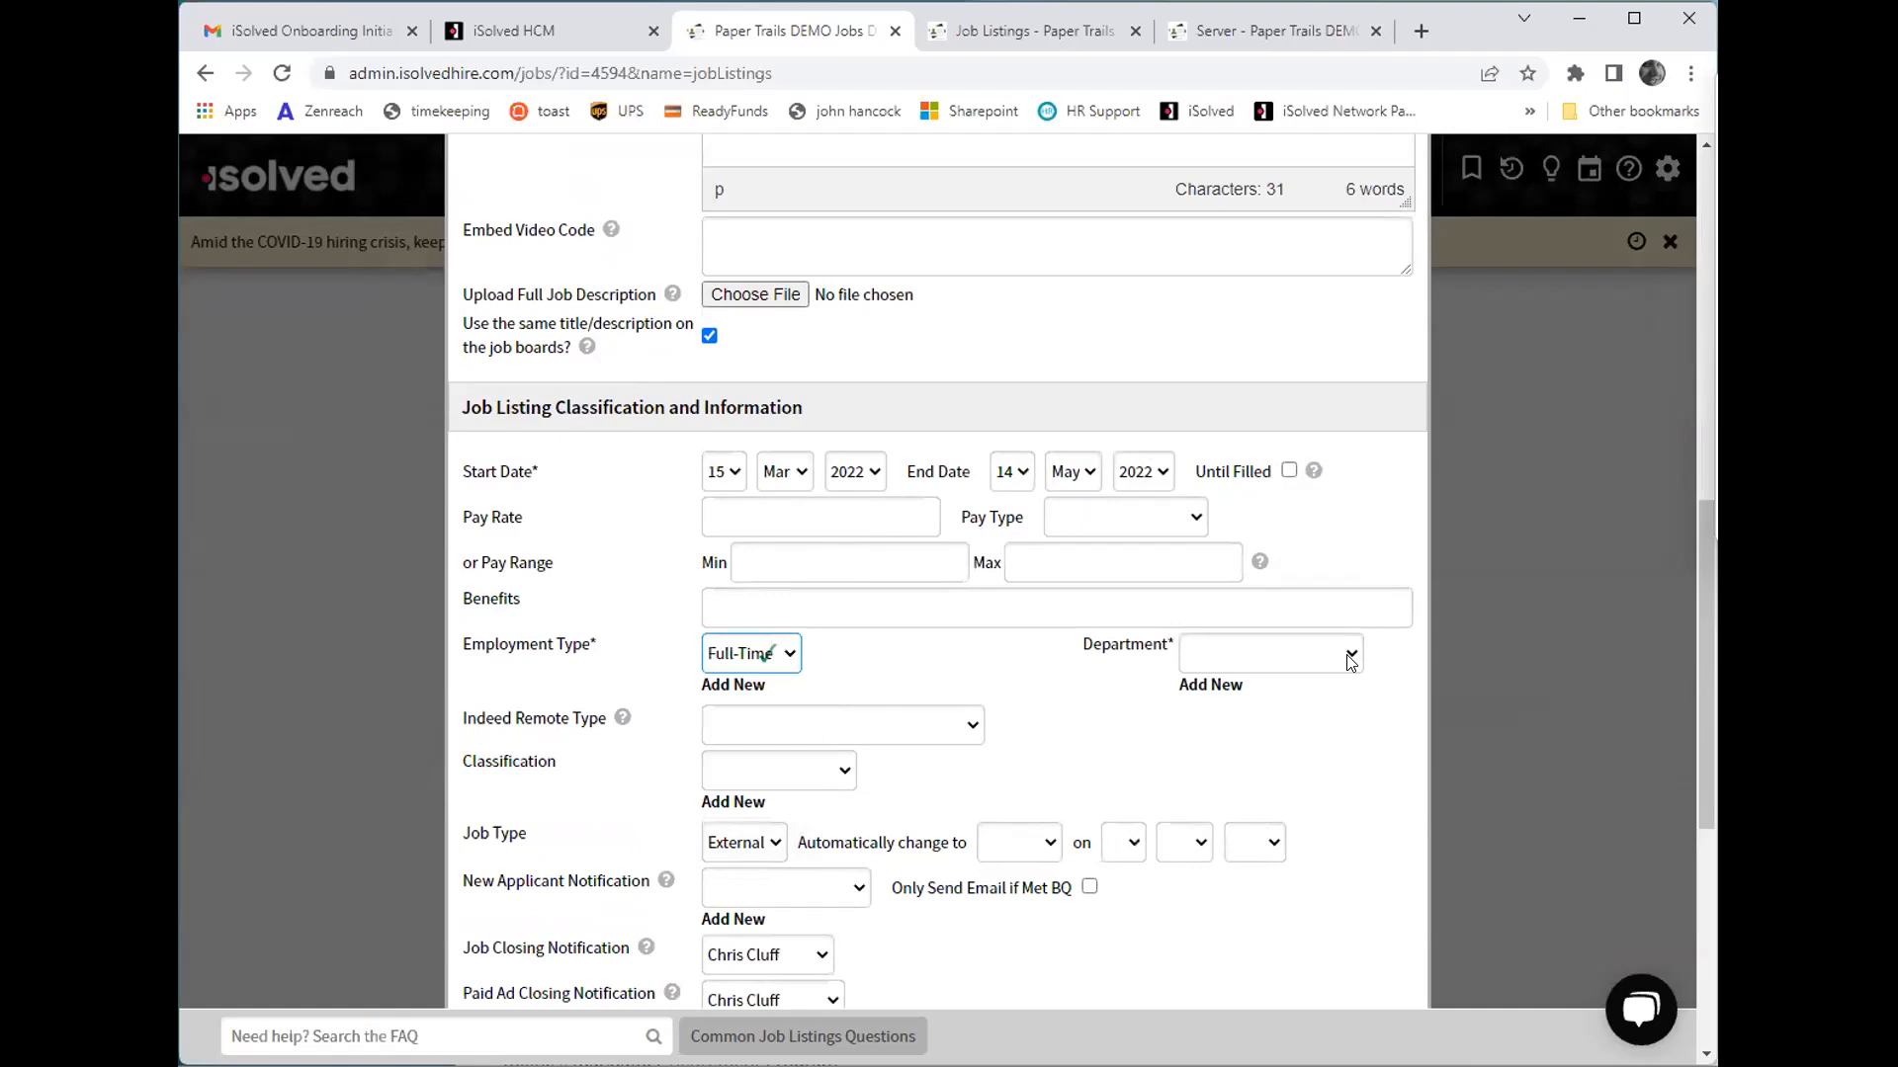
click(1350, 662)
click(1287, 707)
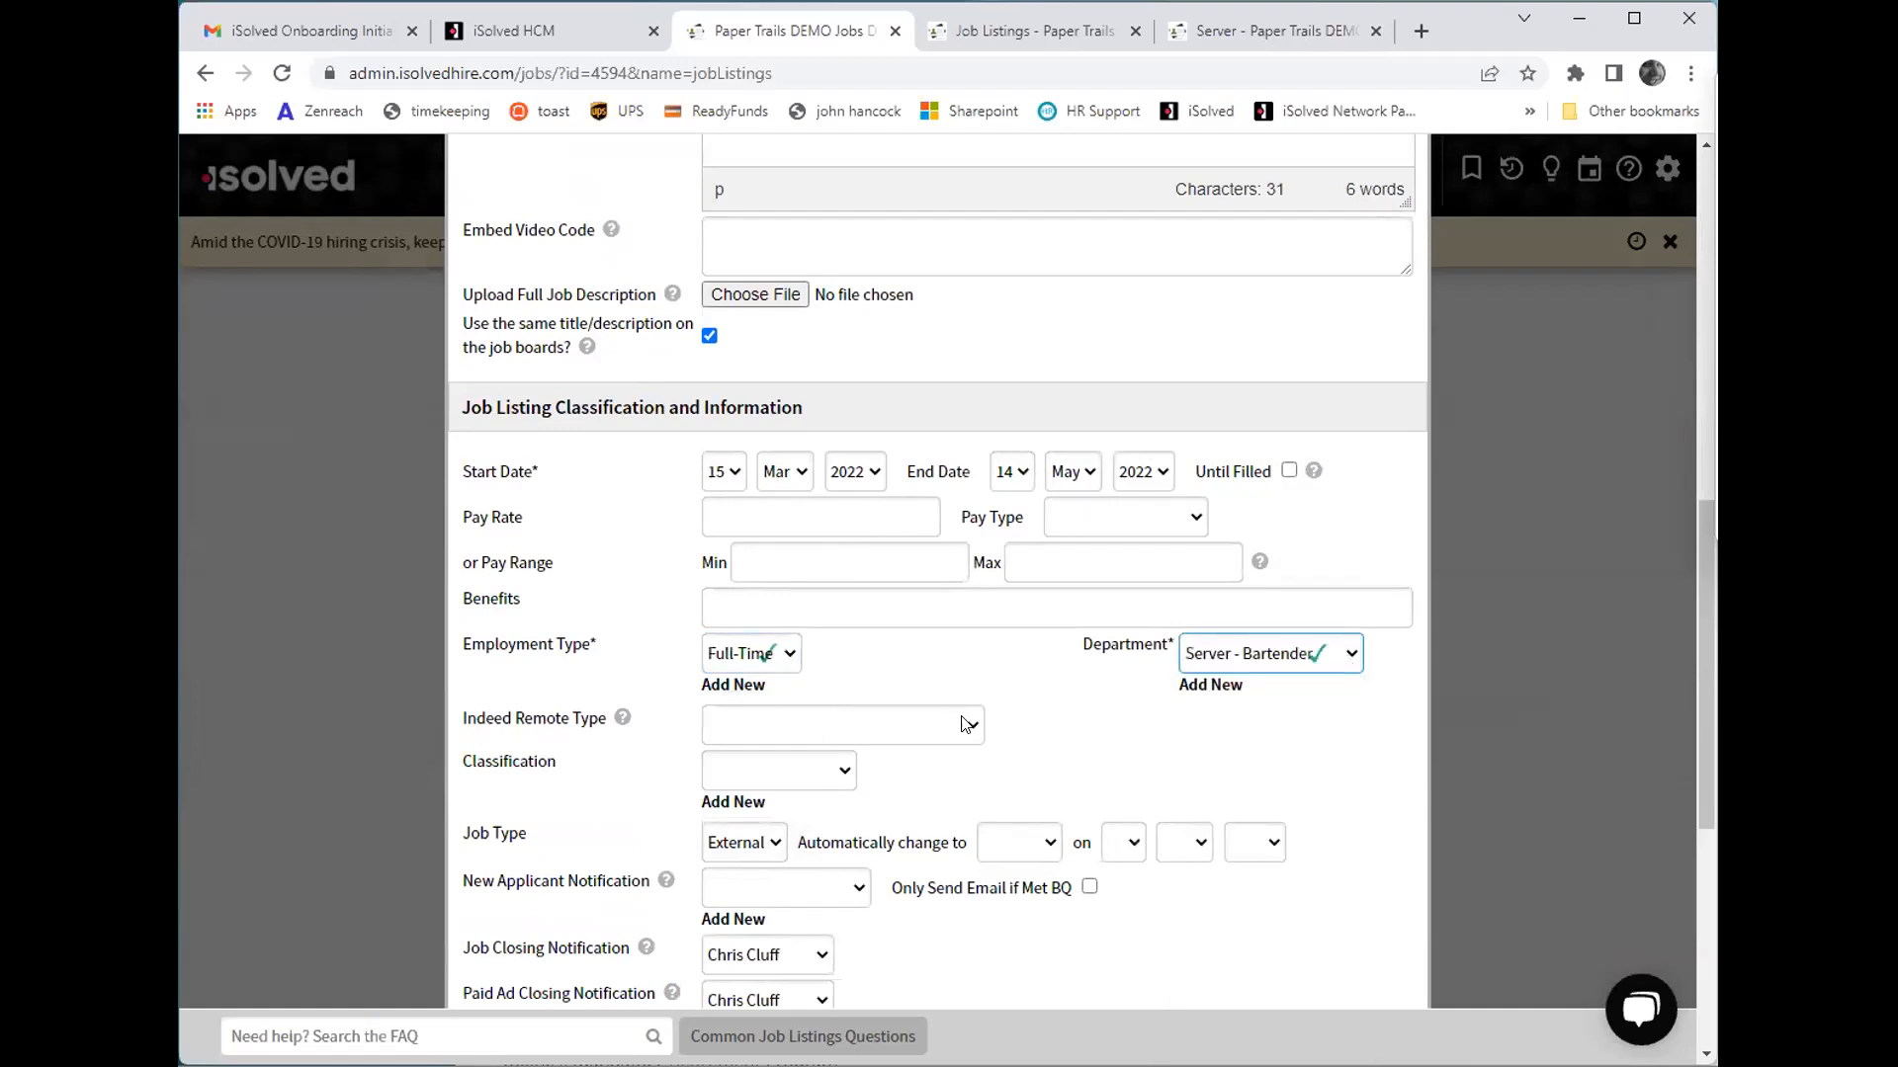
- Look through the available choices for Indeed remote type, classification and new applicant notification without selecting any
click(970, 725)
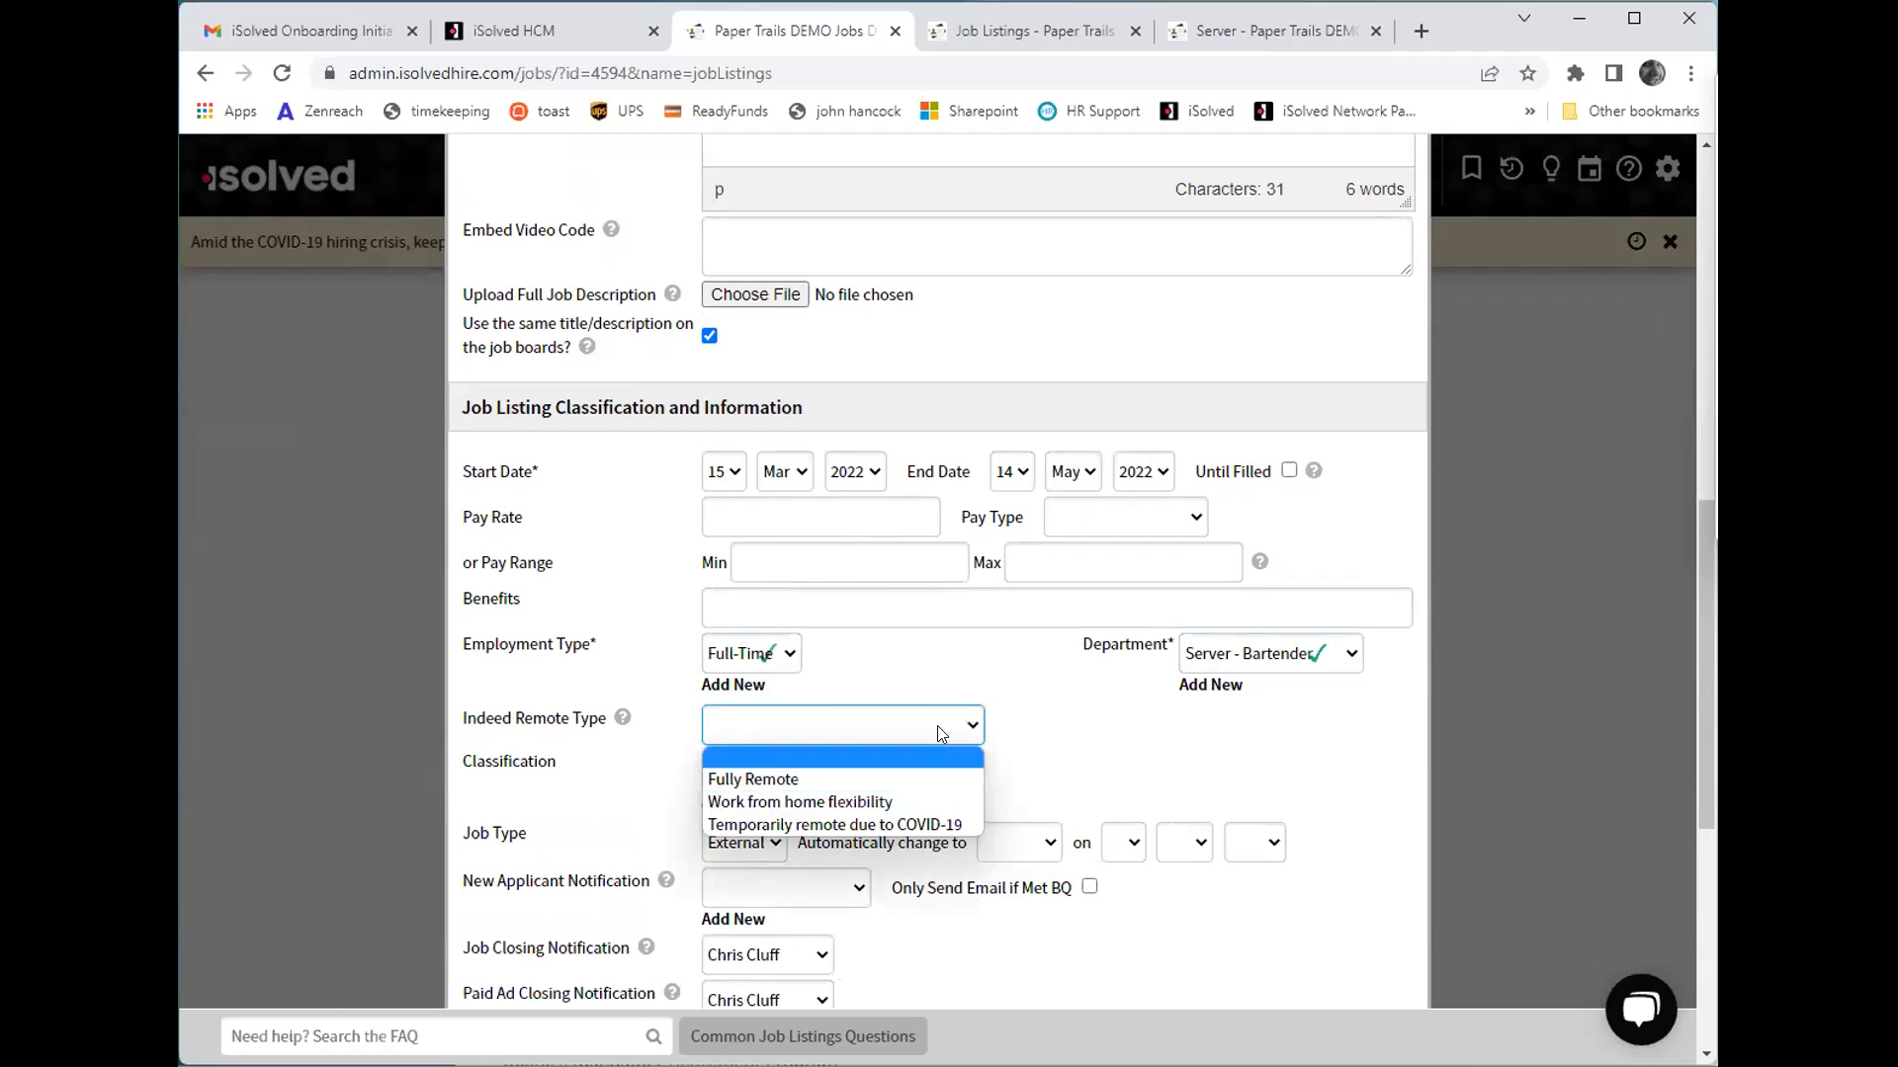
scroll(941, 729, down, 1)
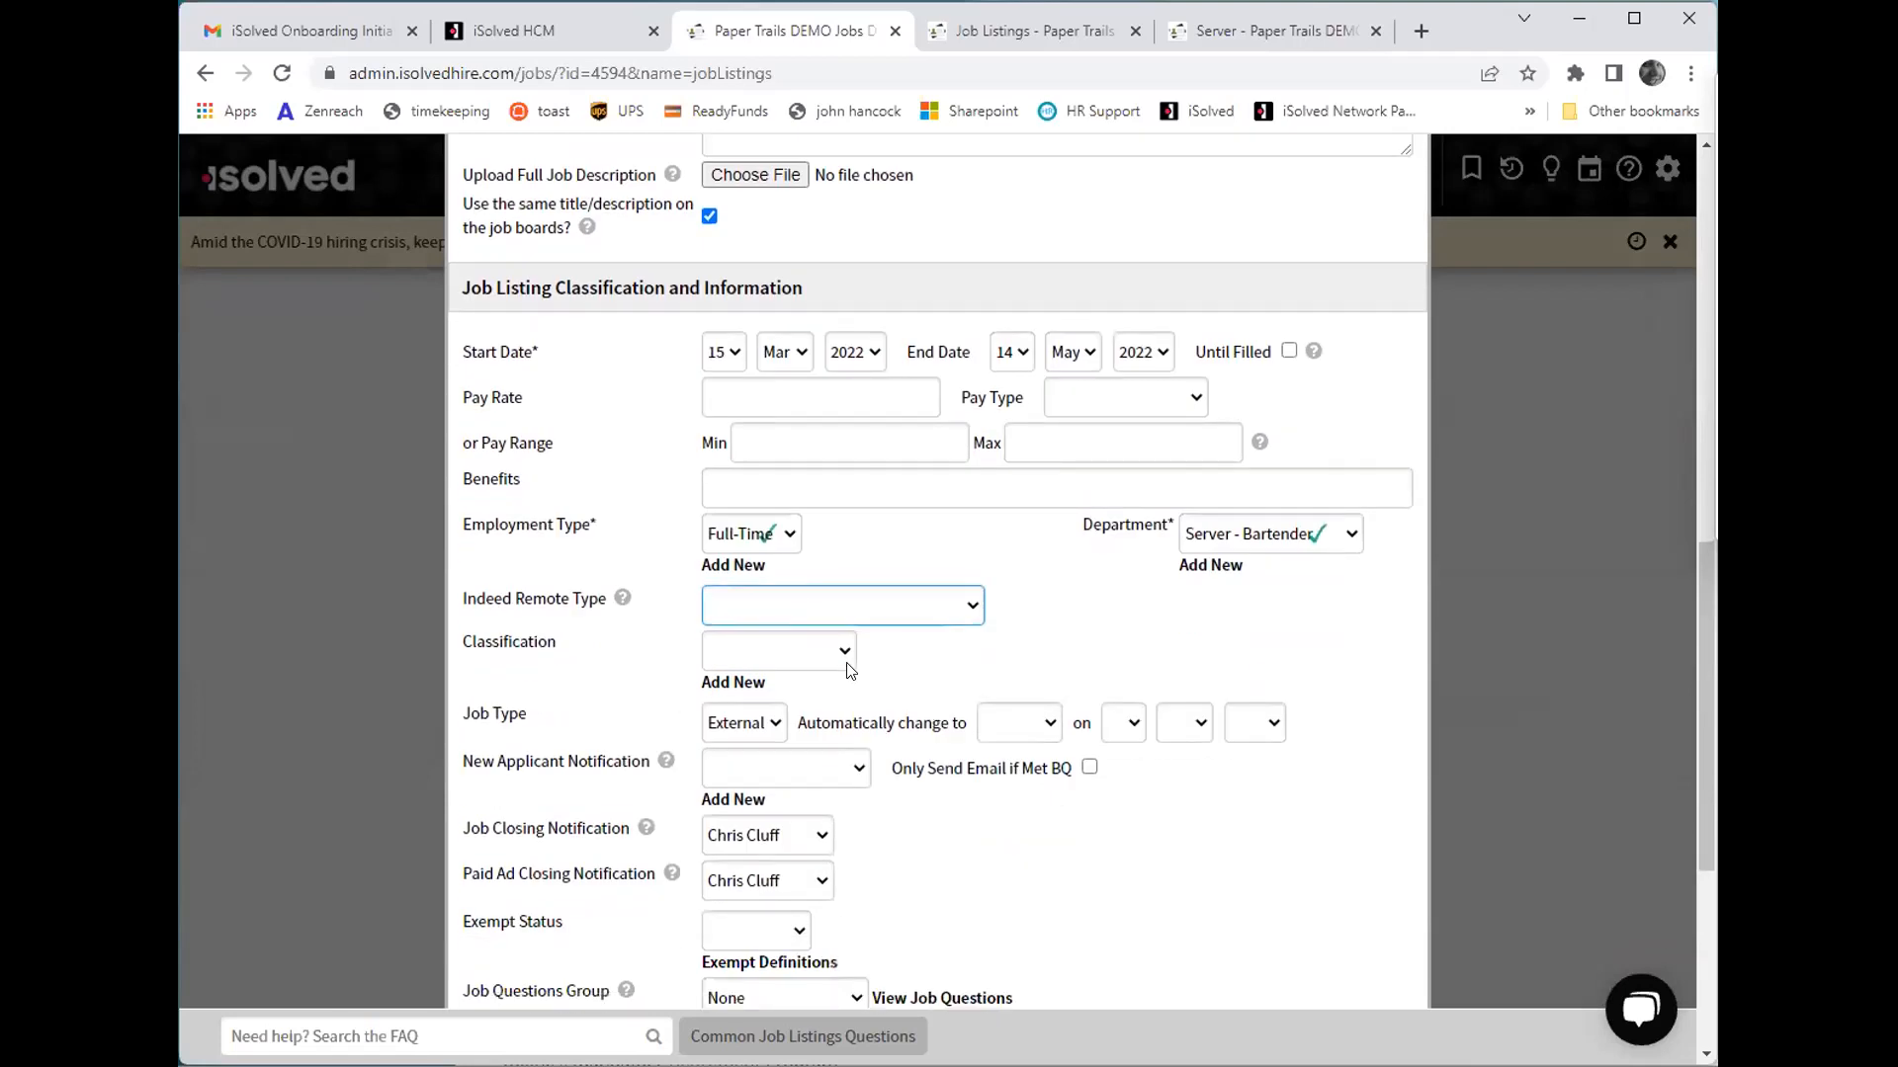
click(840, 657)
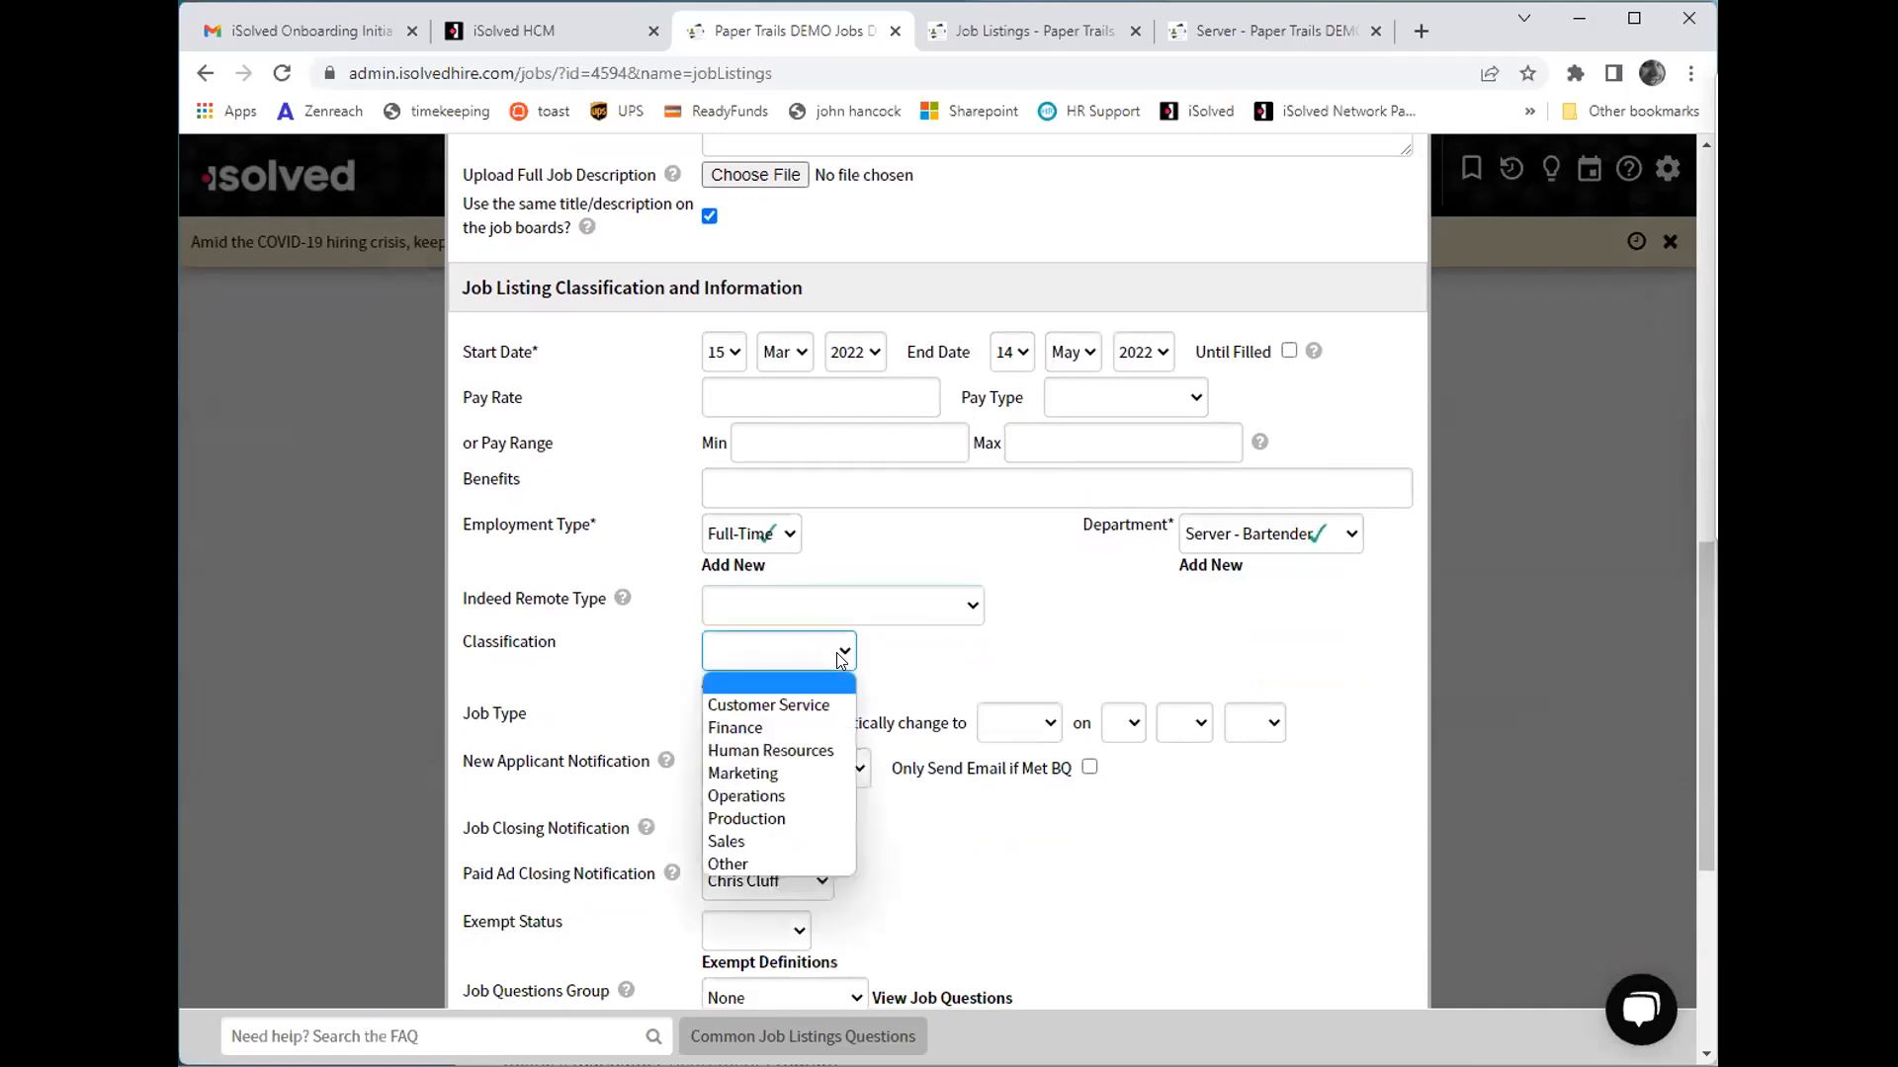
click(952, 737)
scroll(952, 737, down, 1)
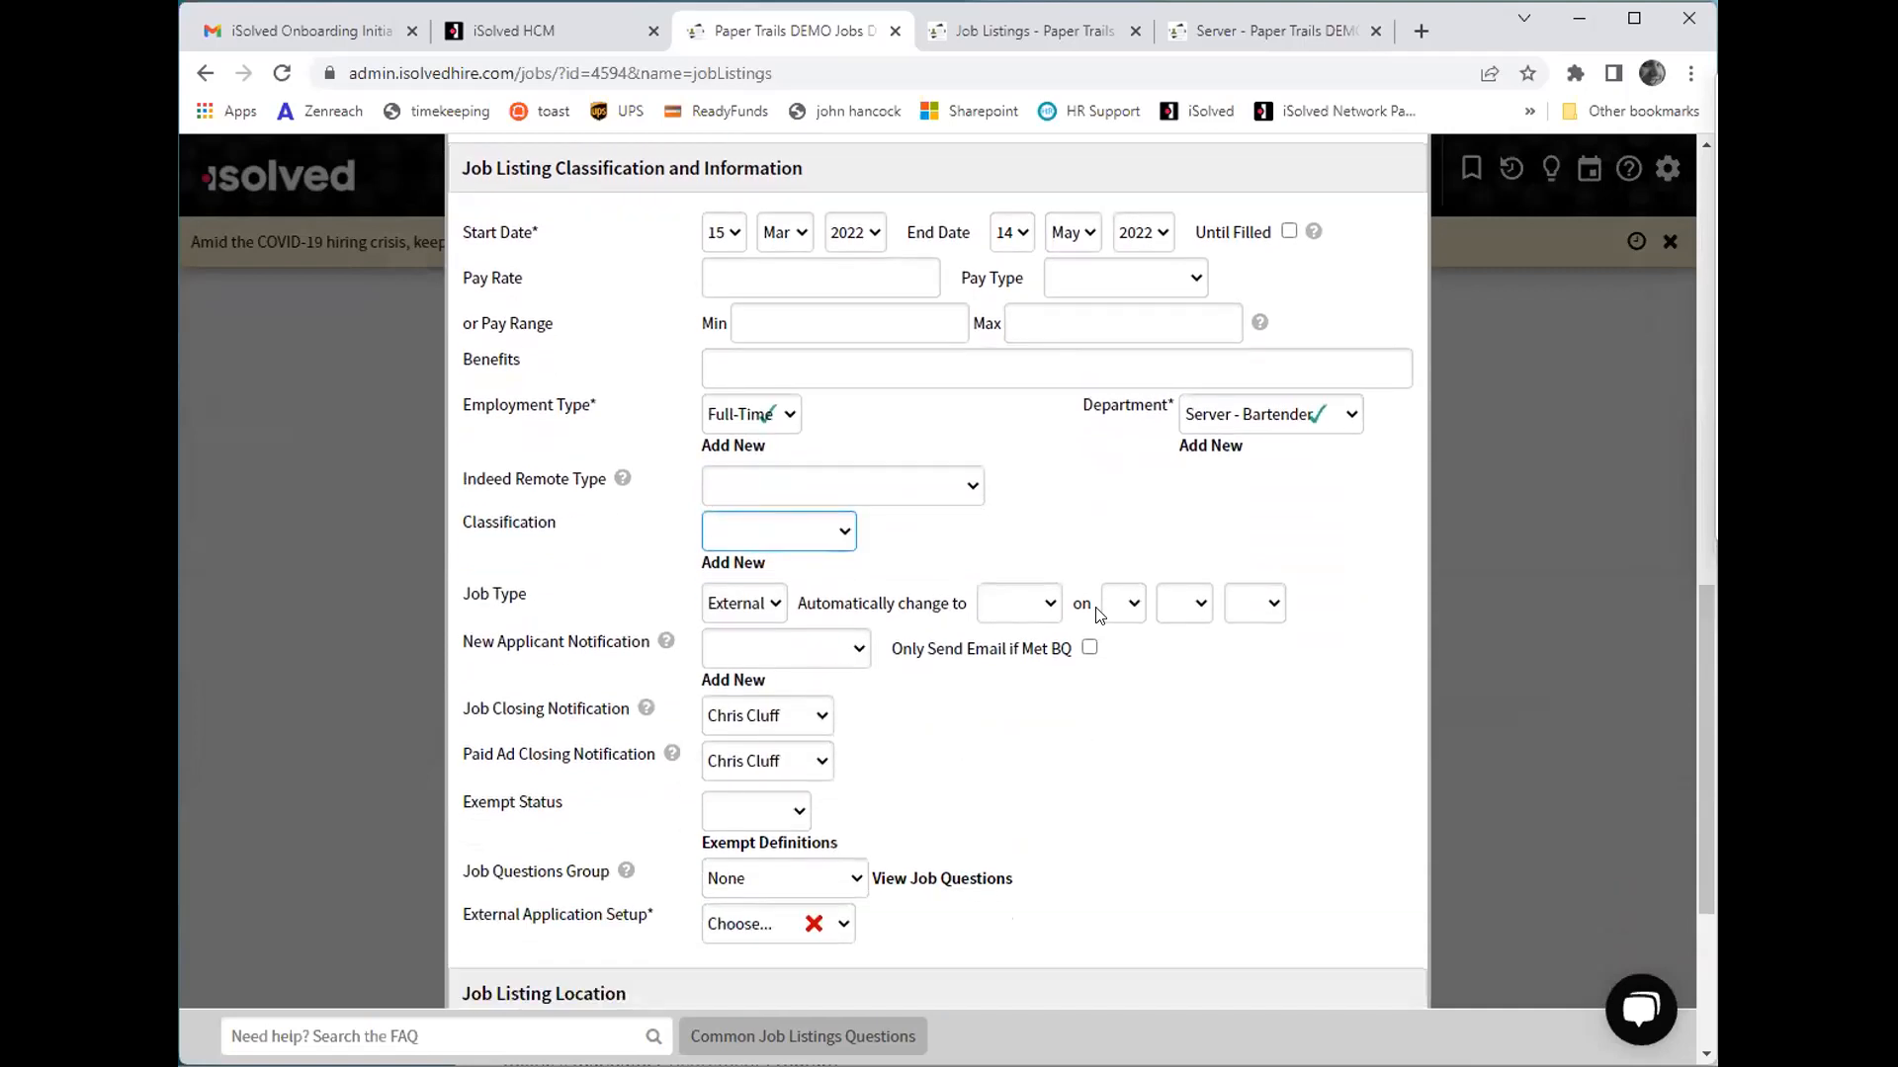
click(843, 654)
click(672, 660)
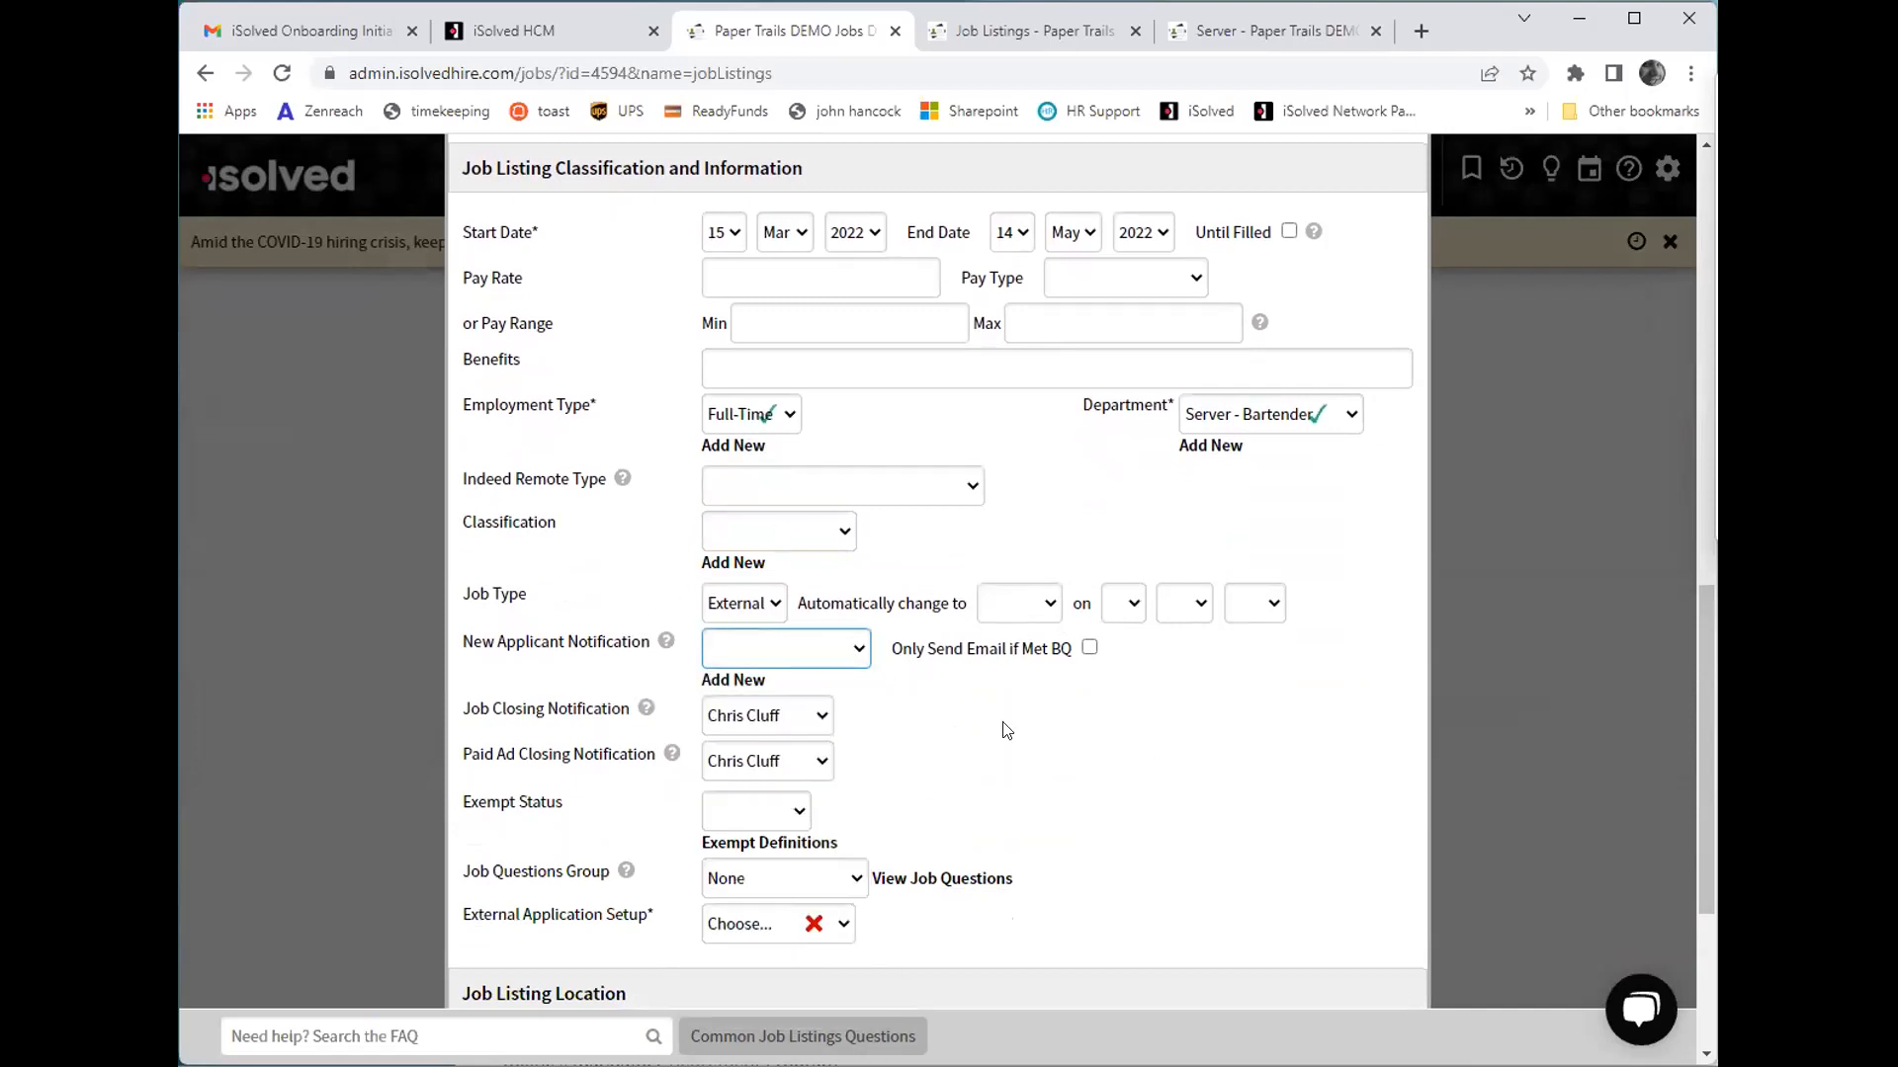
- Set the external application setup to Full Application
scroll(931, 786, down, 1)
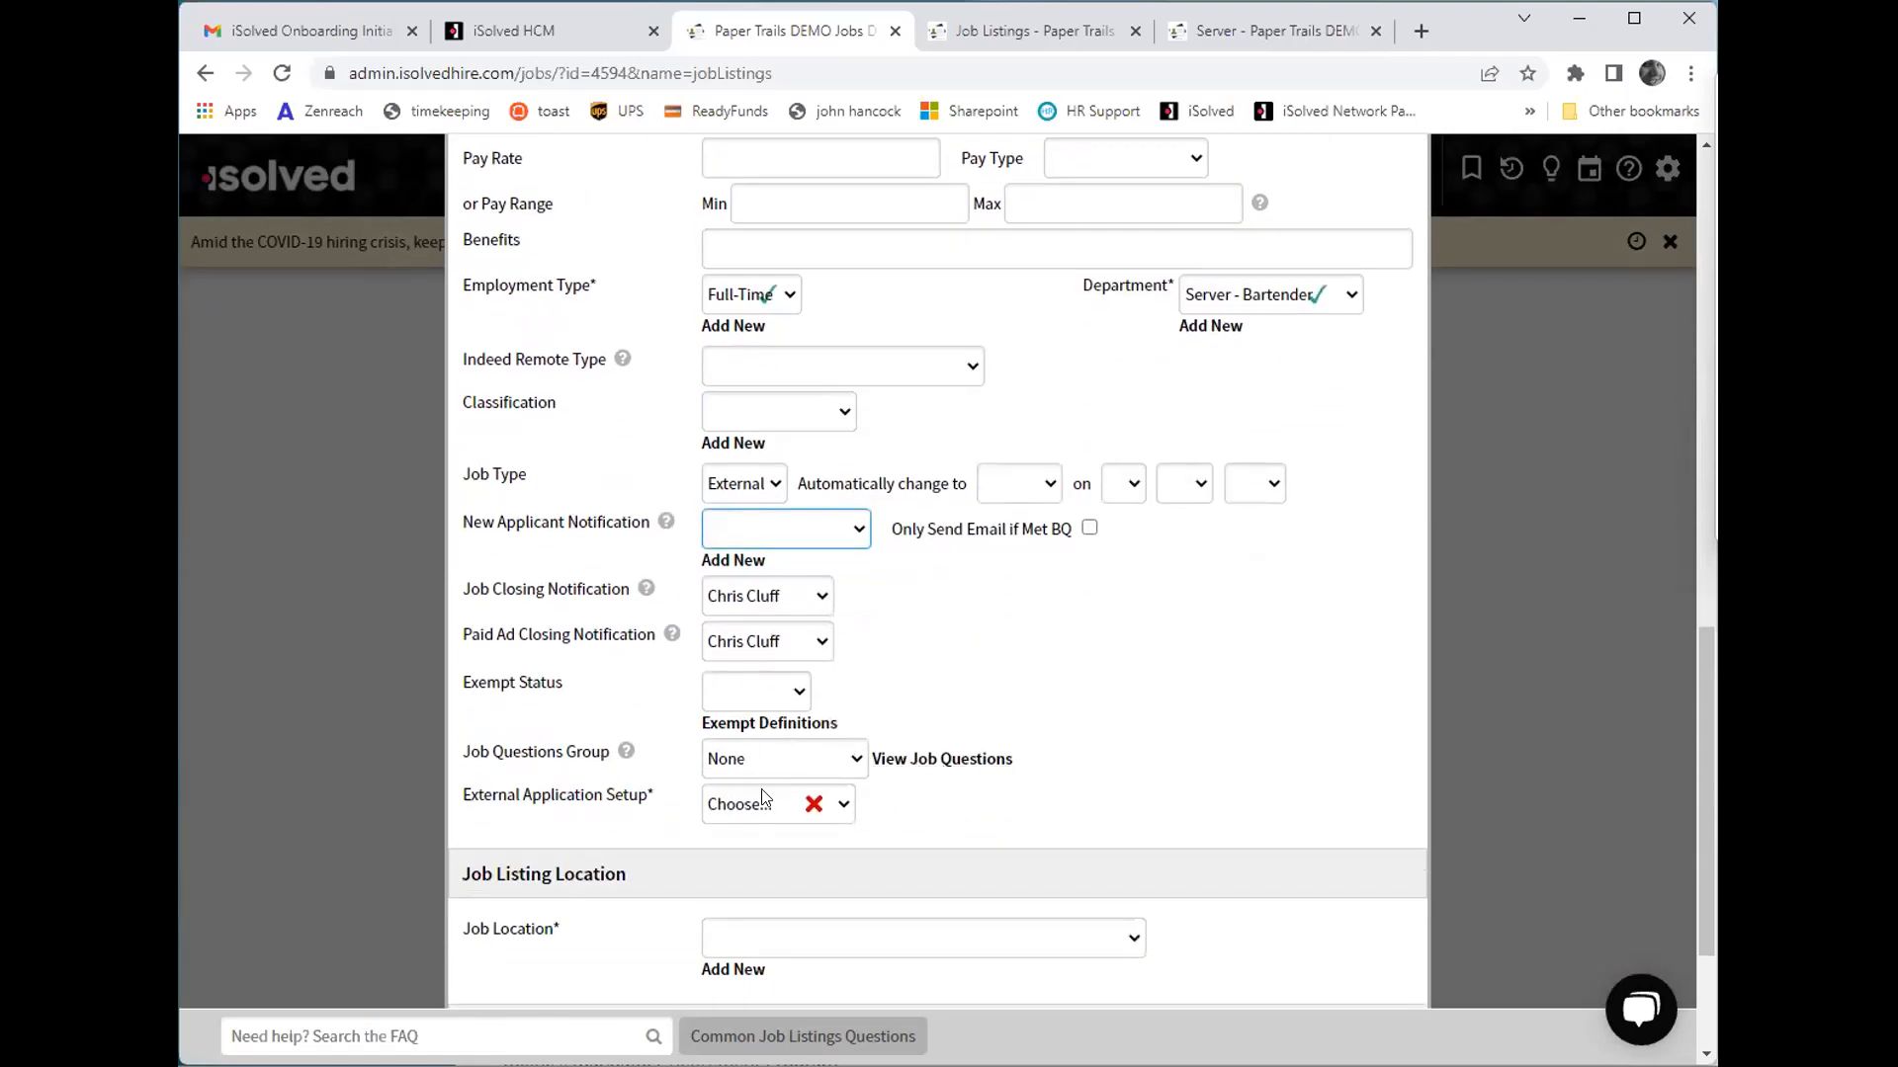
click(839, 803)
click(820, 860)
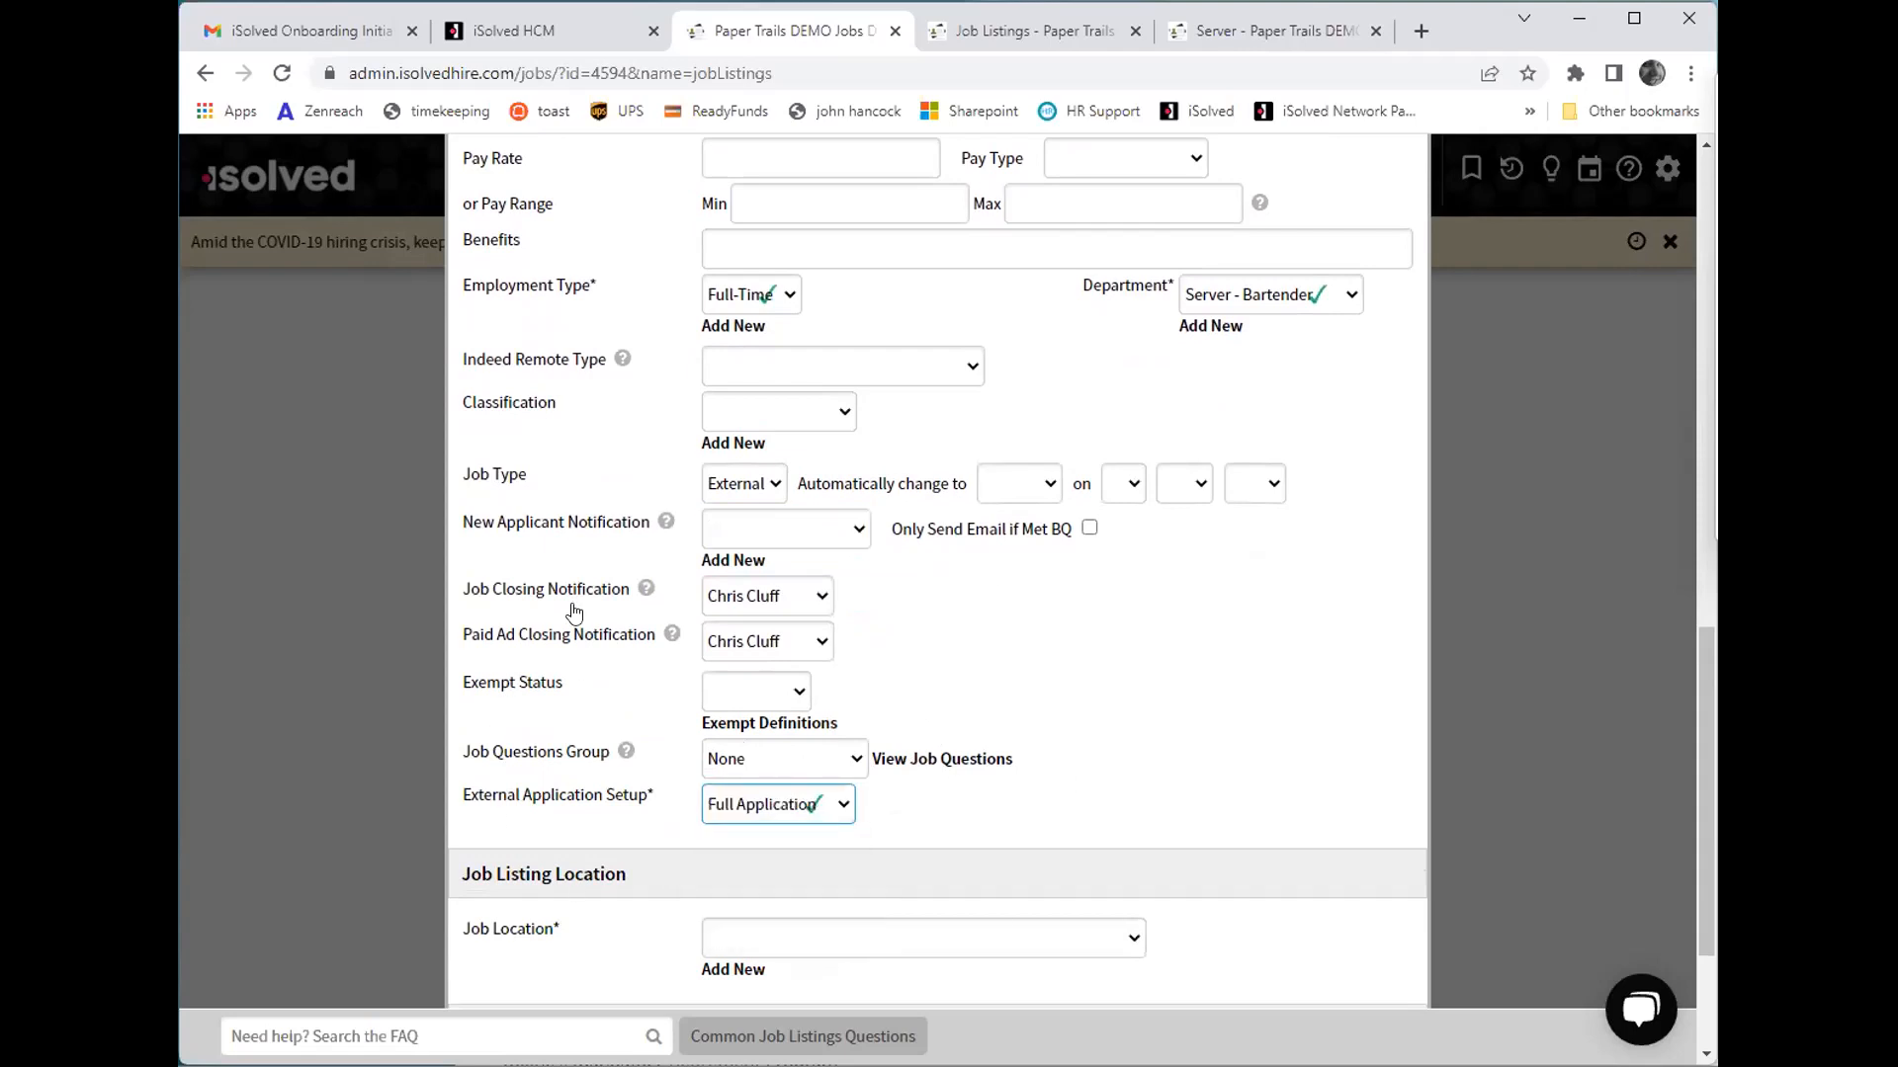
- Select the Kennebunkport, ME job location and save the listing to proceed to job advertising
scroll(972, 743, up, 2)
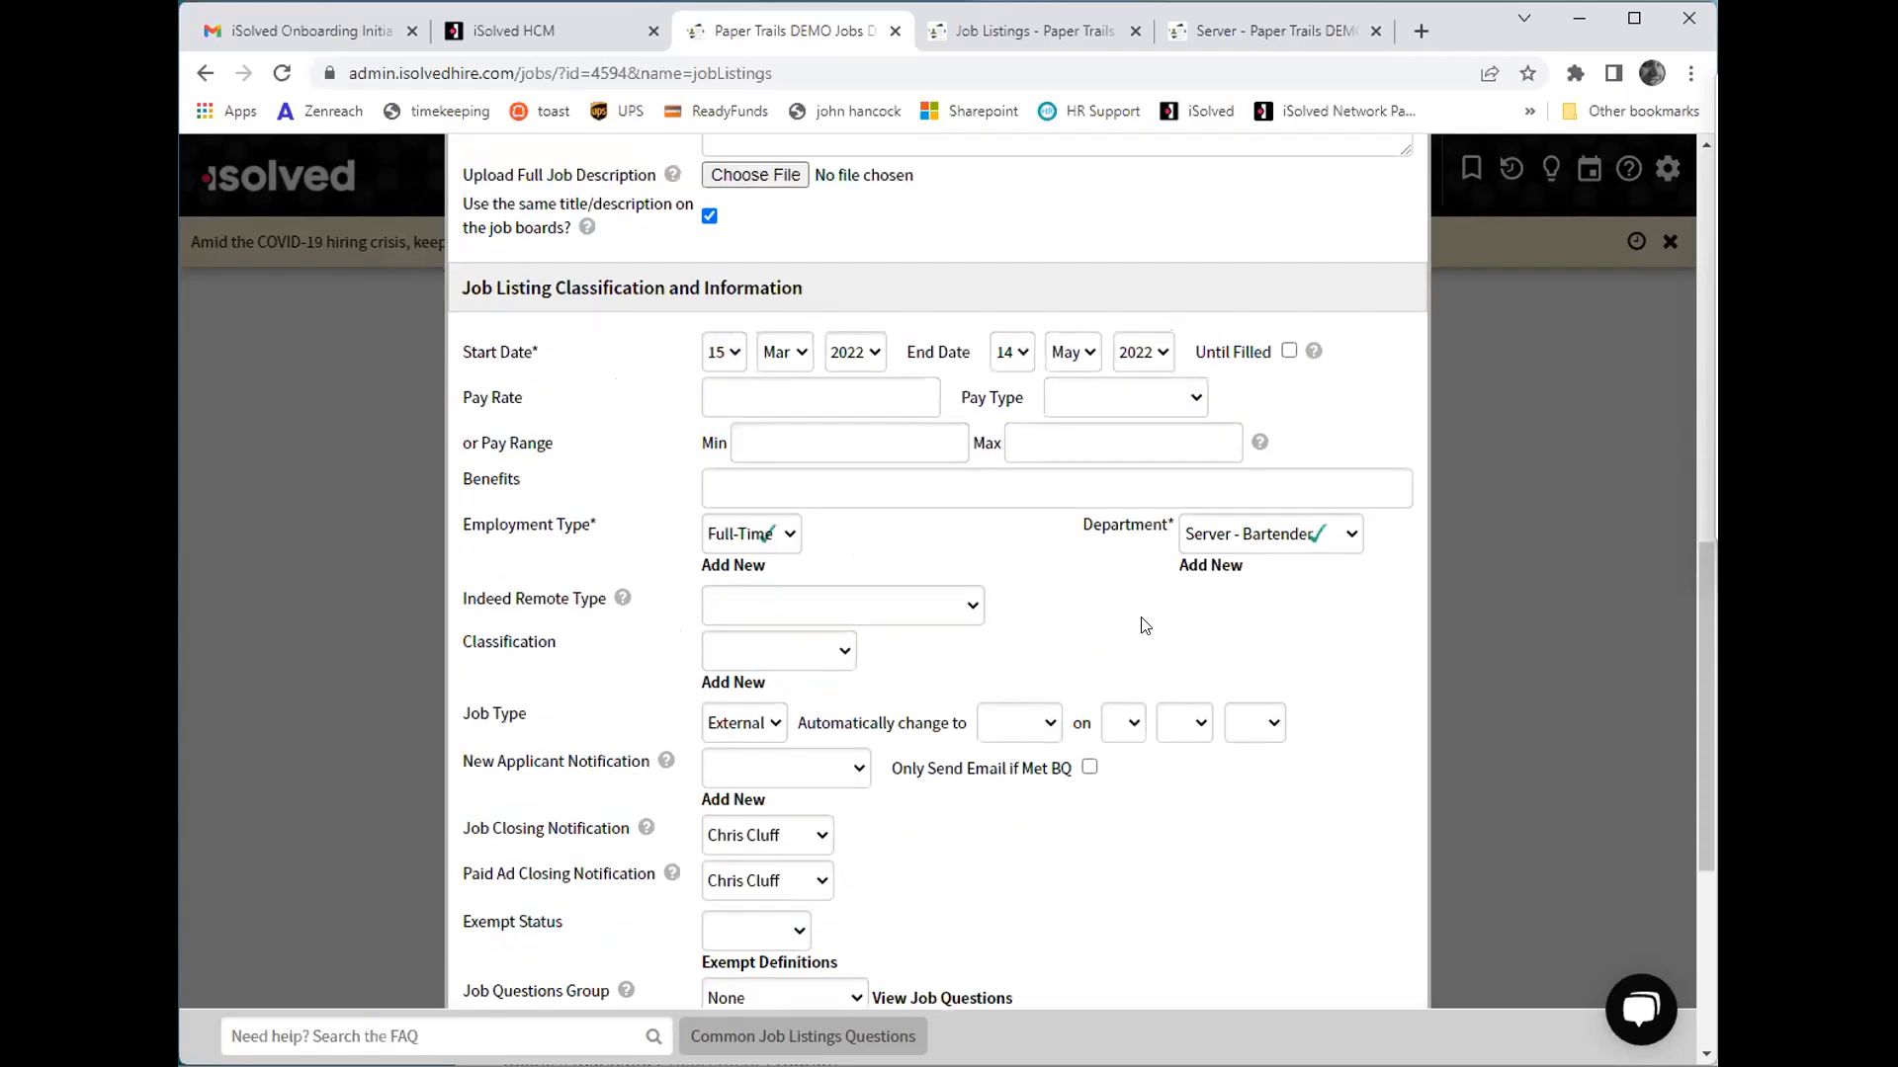
scroll(1142, 624, down, 5)
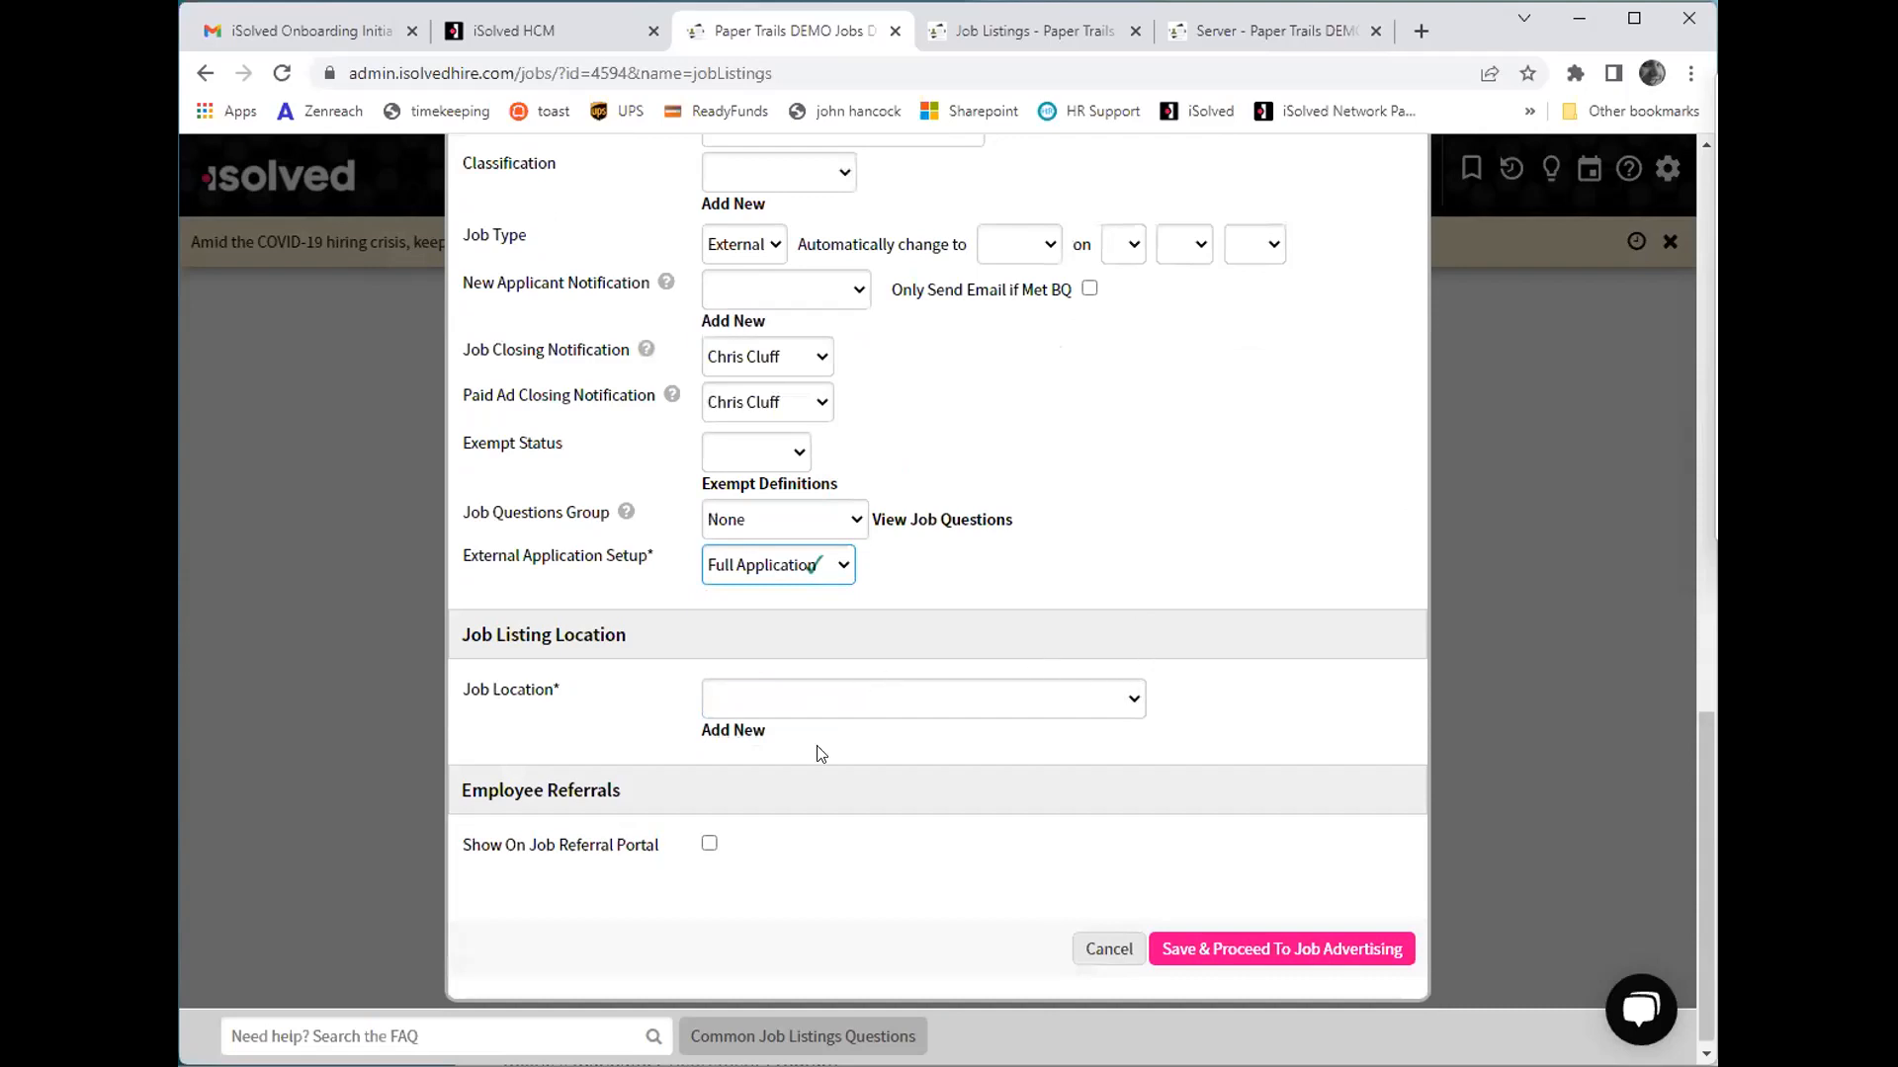
click(1030, 698)
click(1030, 749)
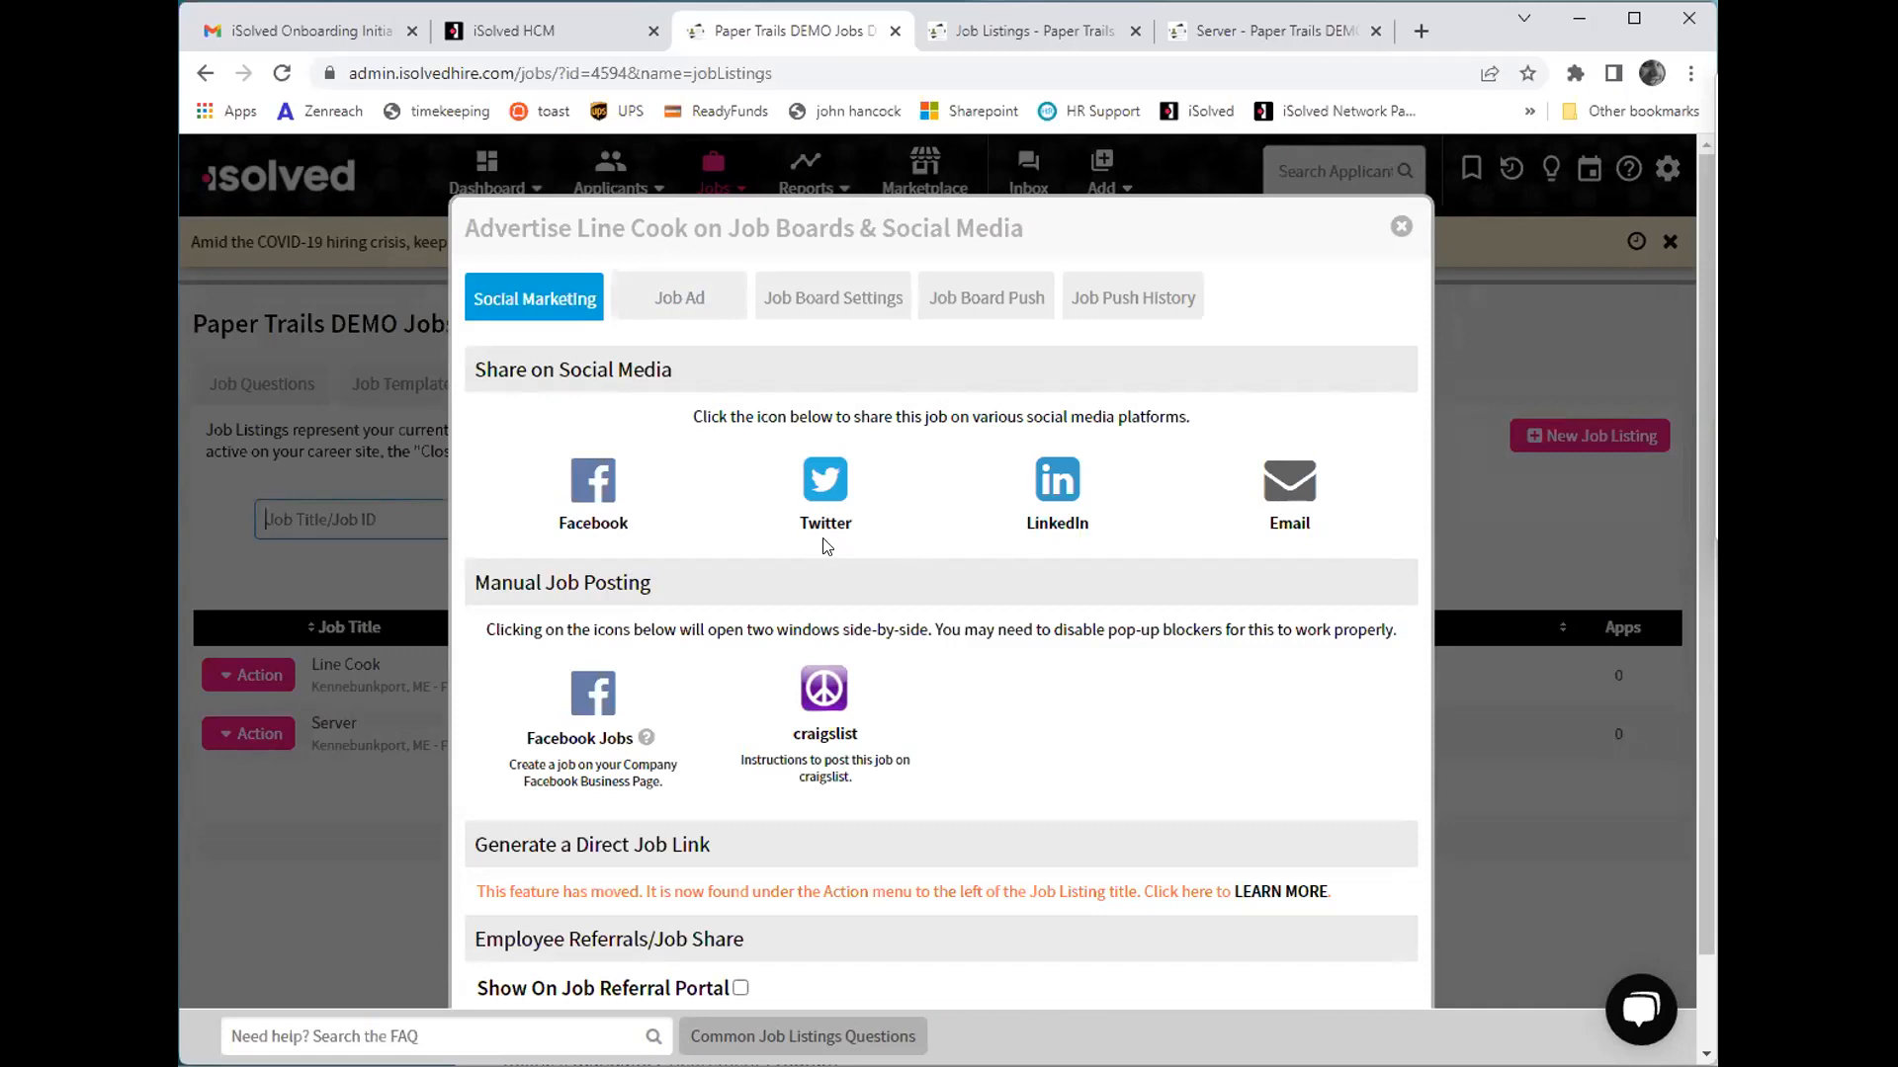
- Review the Line Cook job's social marketing options, job board ad text and job board extra information
scroll(826, 546, down, 1)
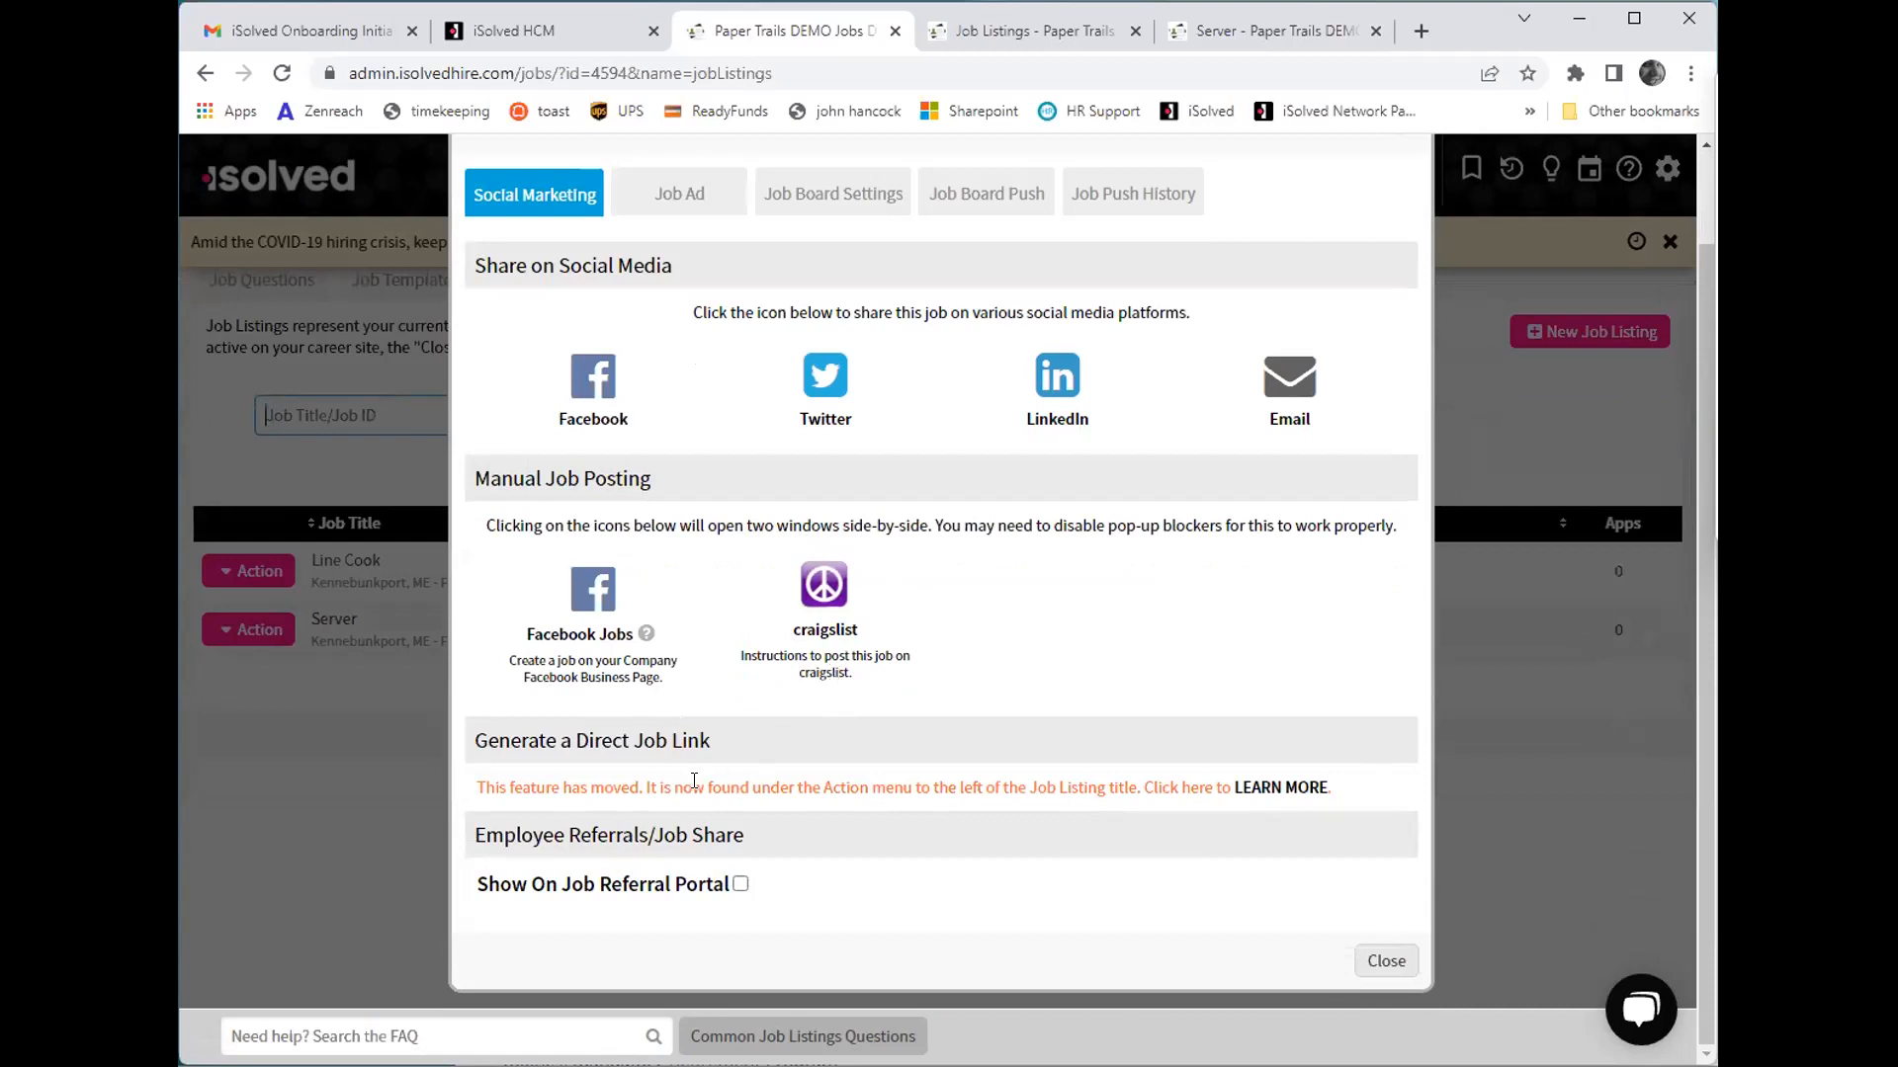
scroll(692, 786, up, 1)
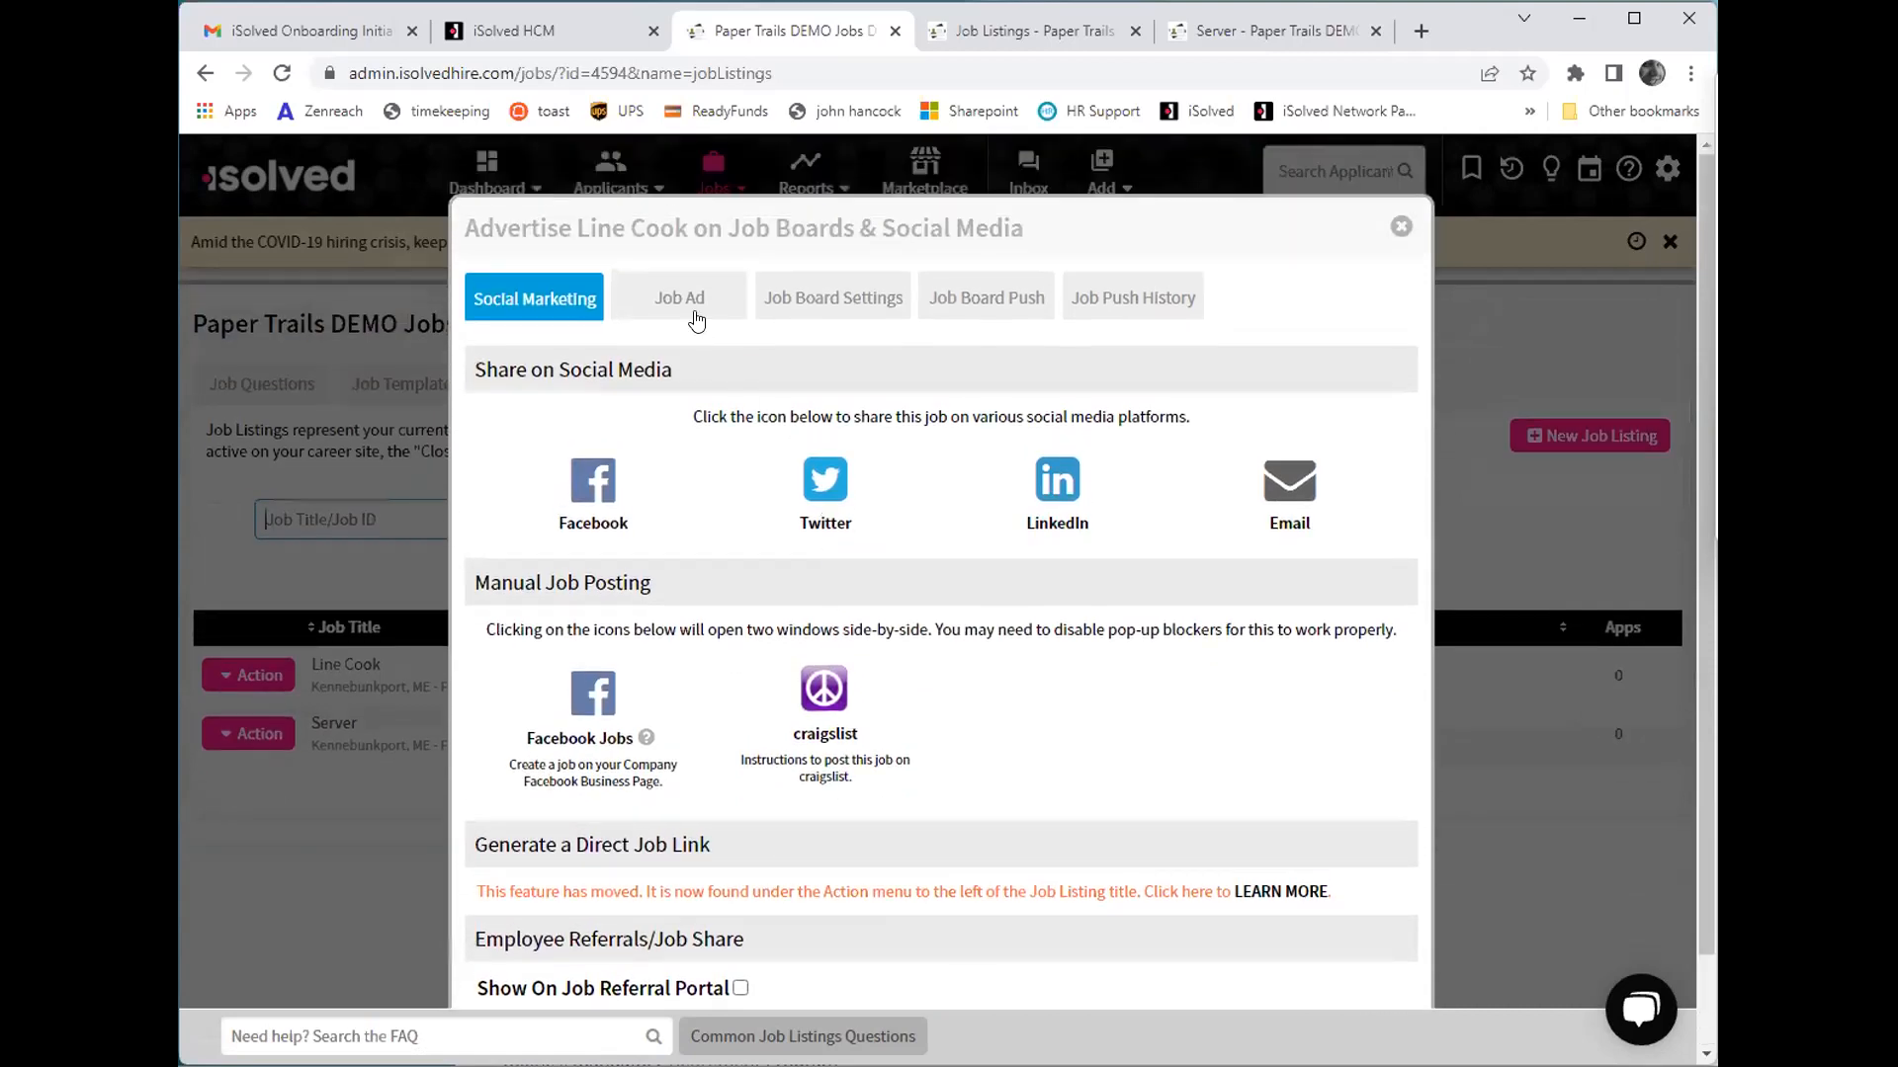
click(692, 303)
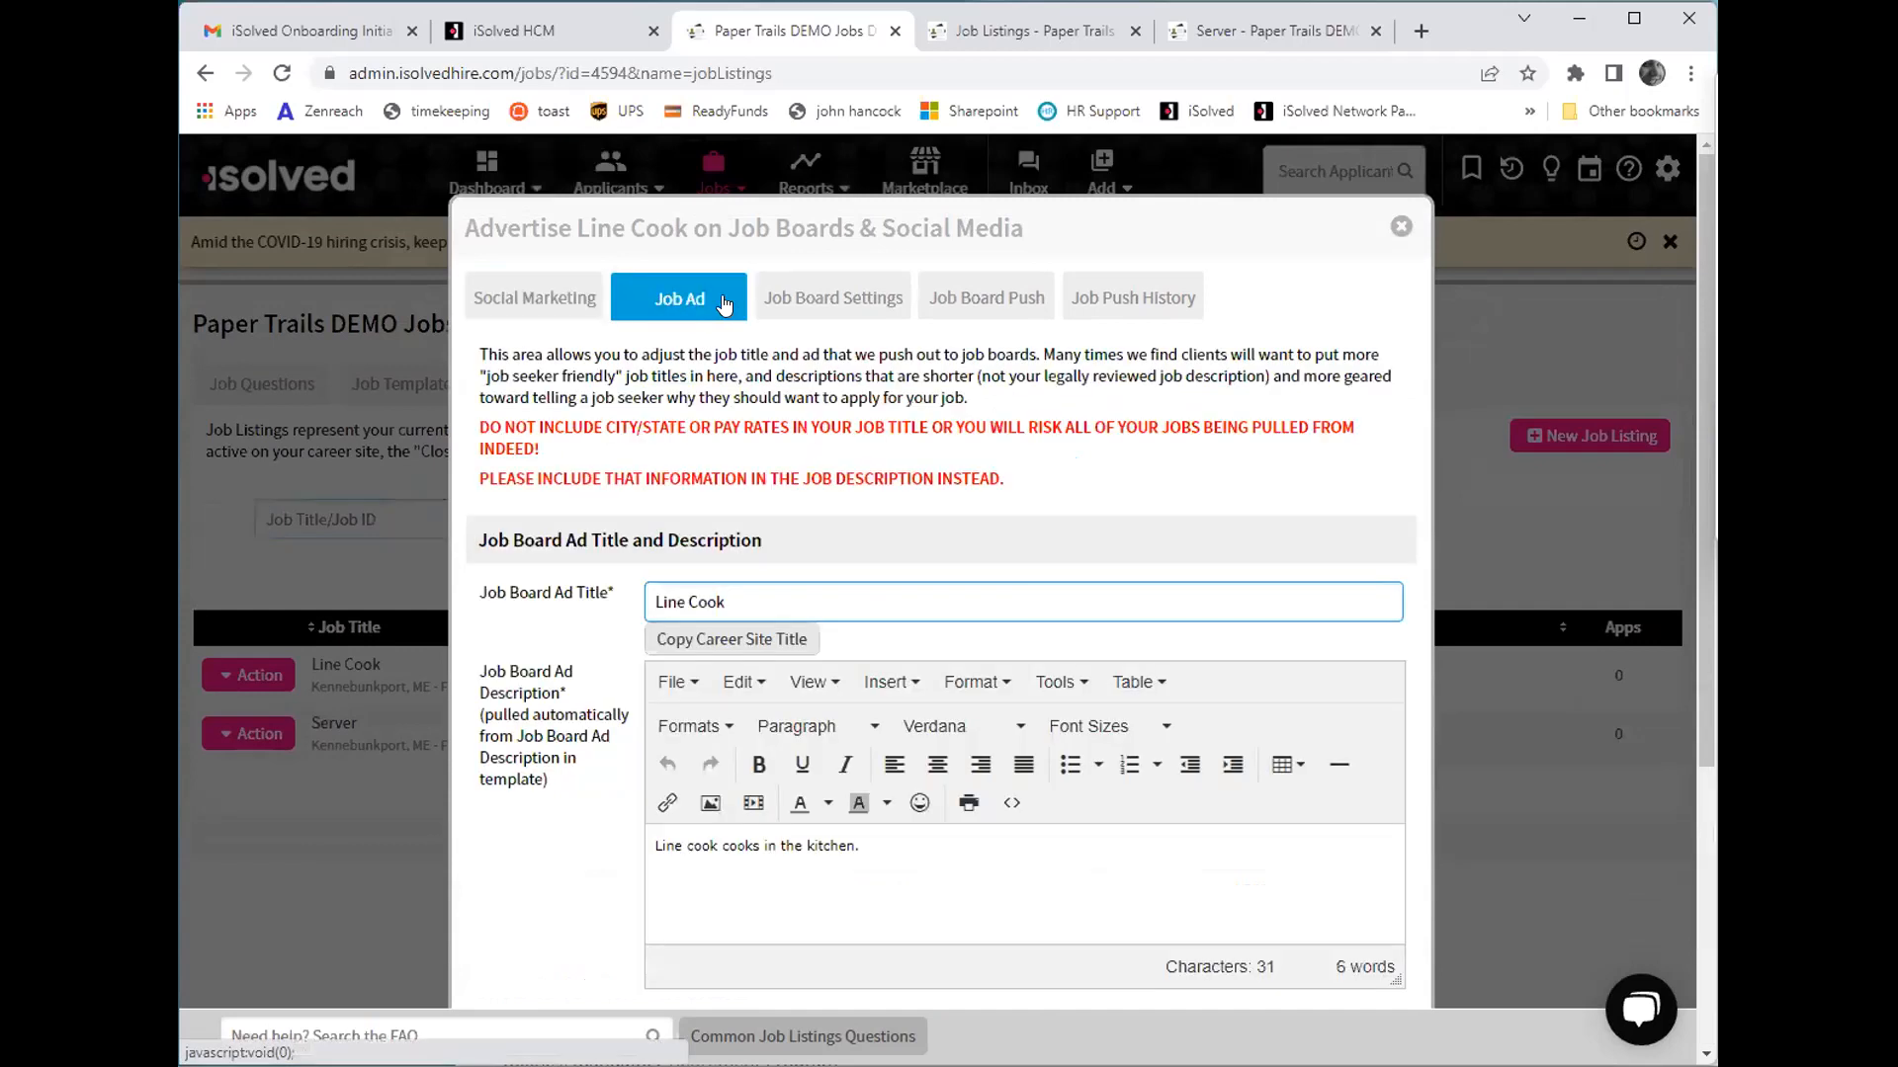
click(822, 305)
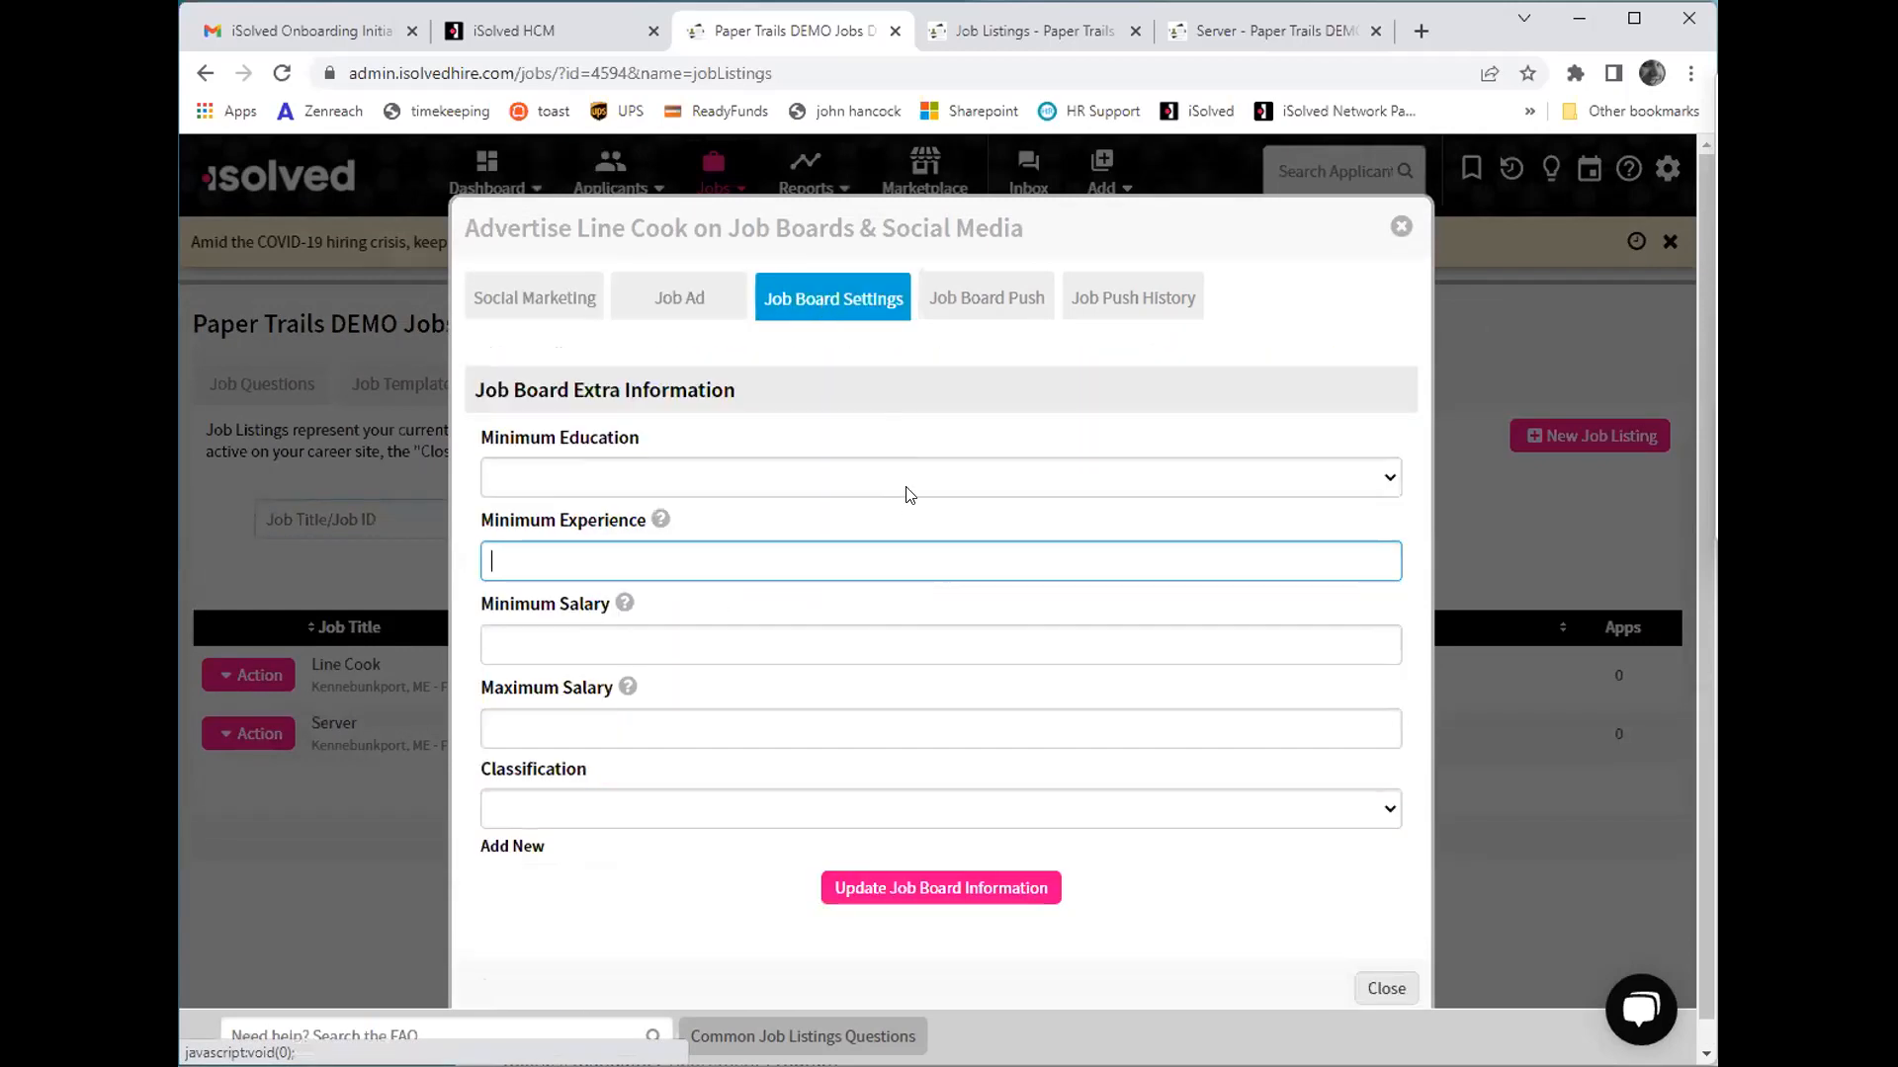
- Examine the paid and free automated job boards available for pushing the Line Cook job, and close the advertising window
click(969, 293)
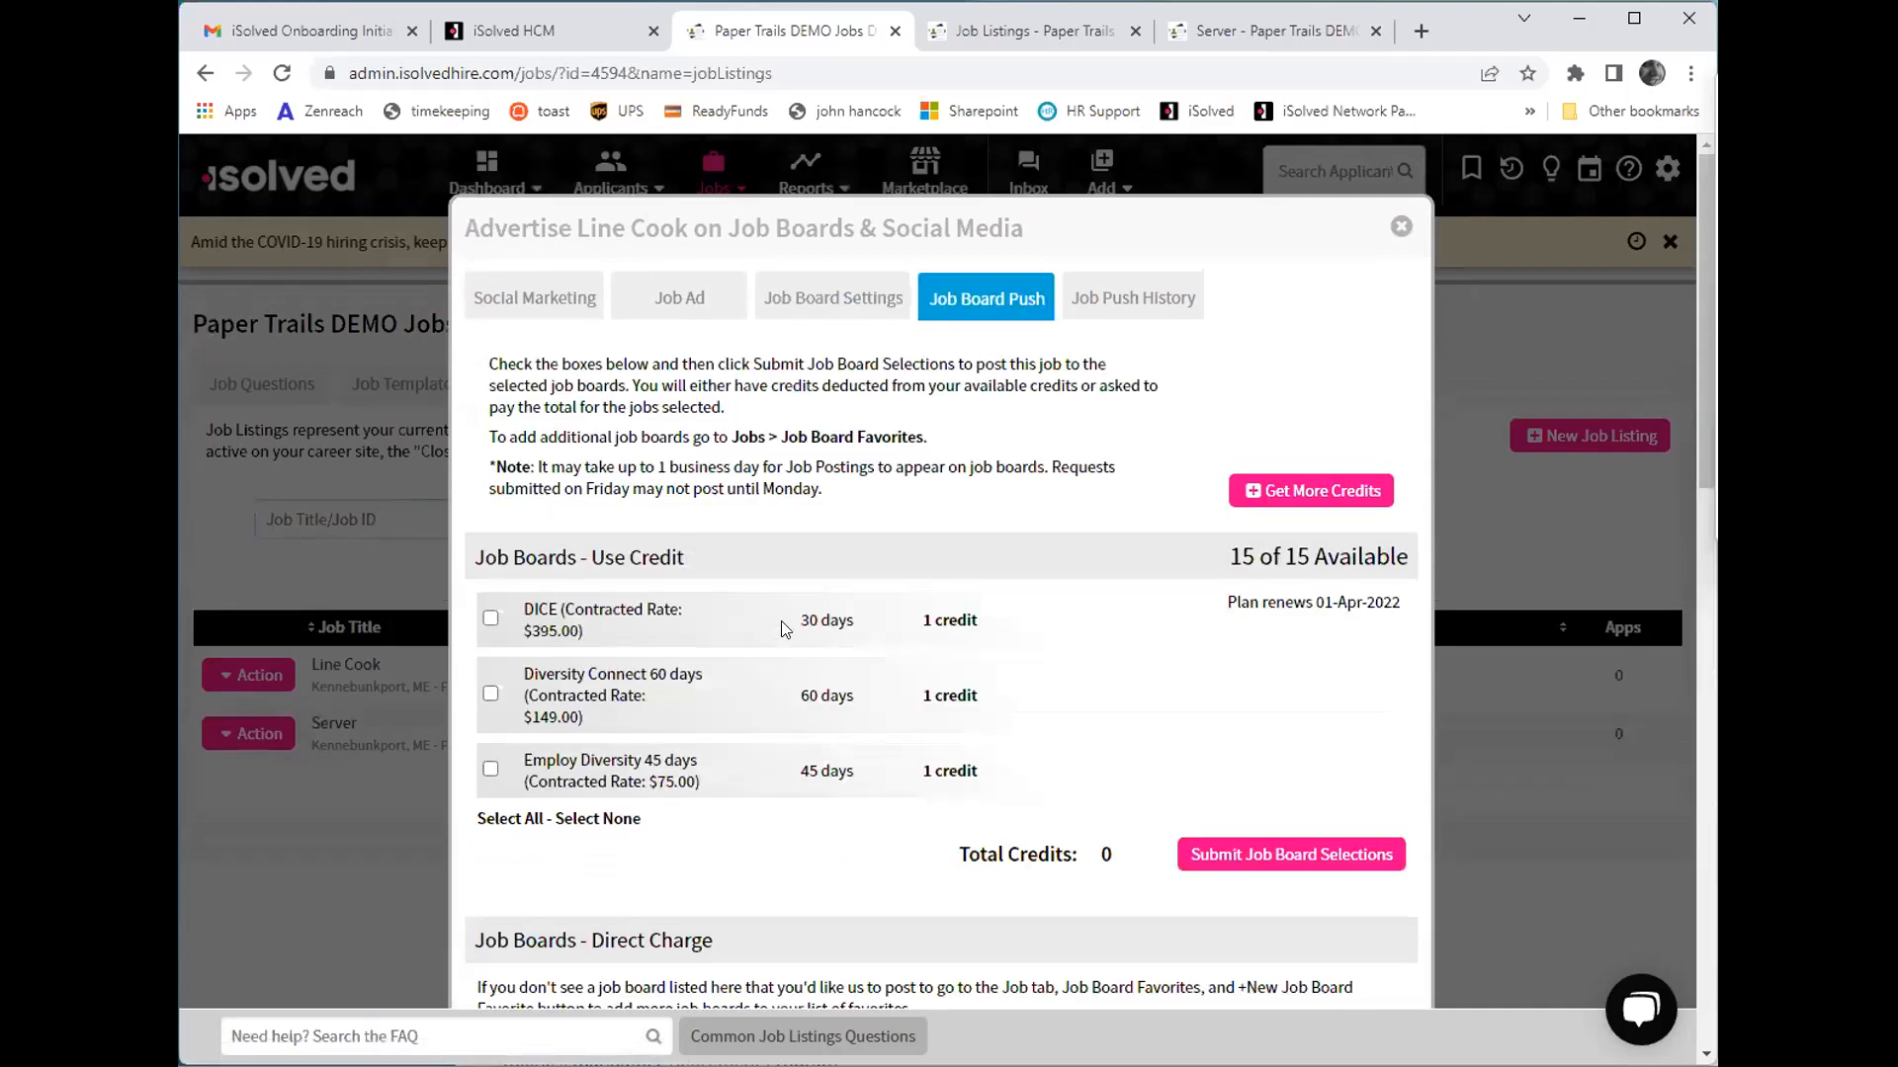
scroll(704, 420, down, 14)
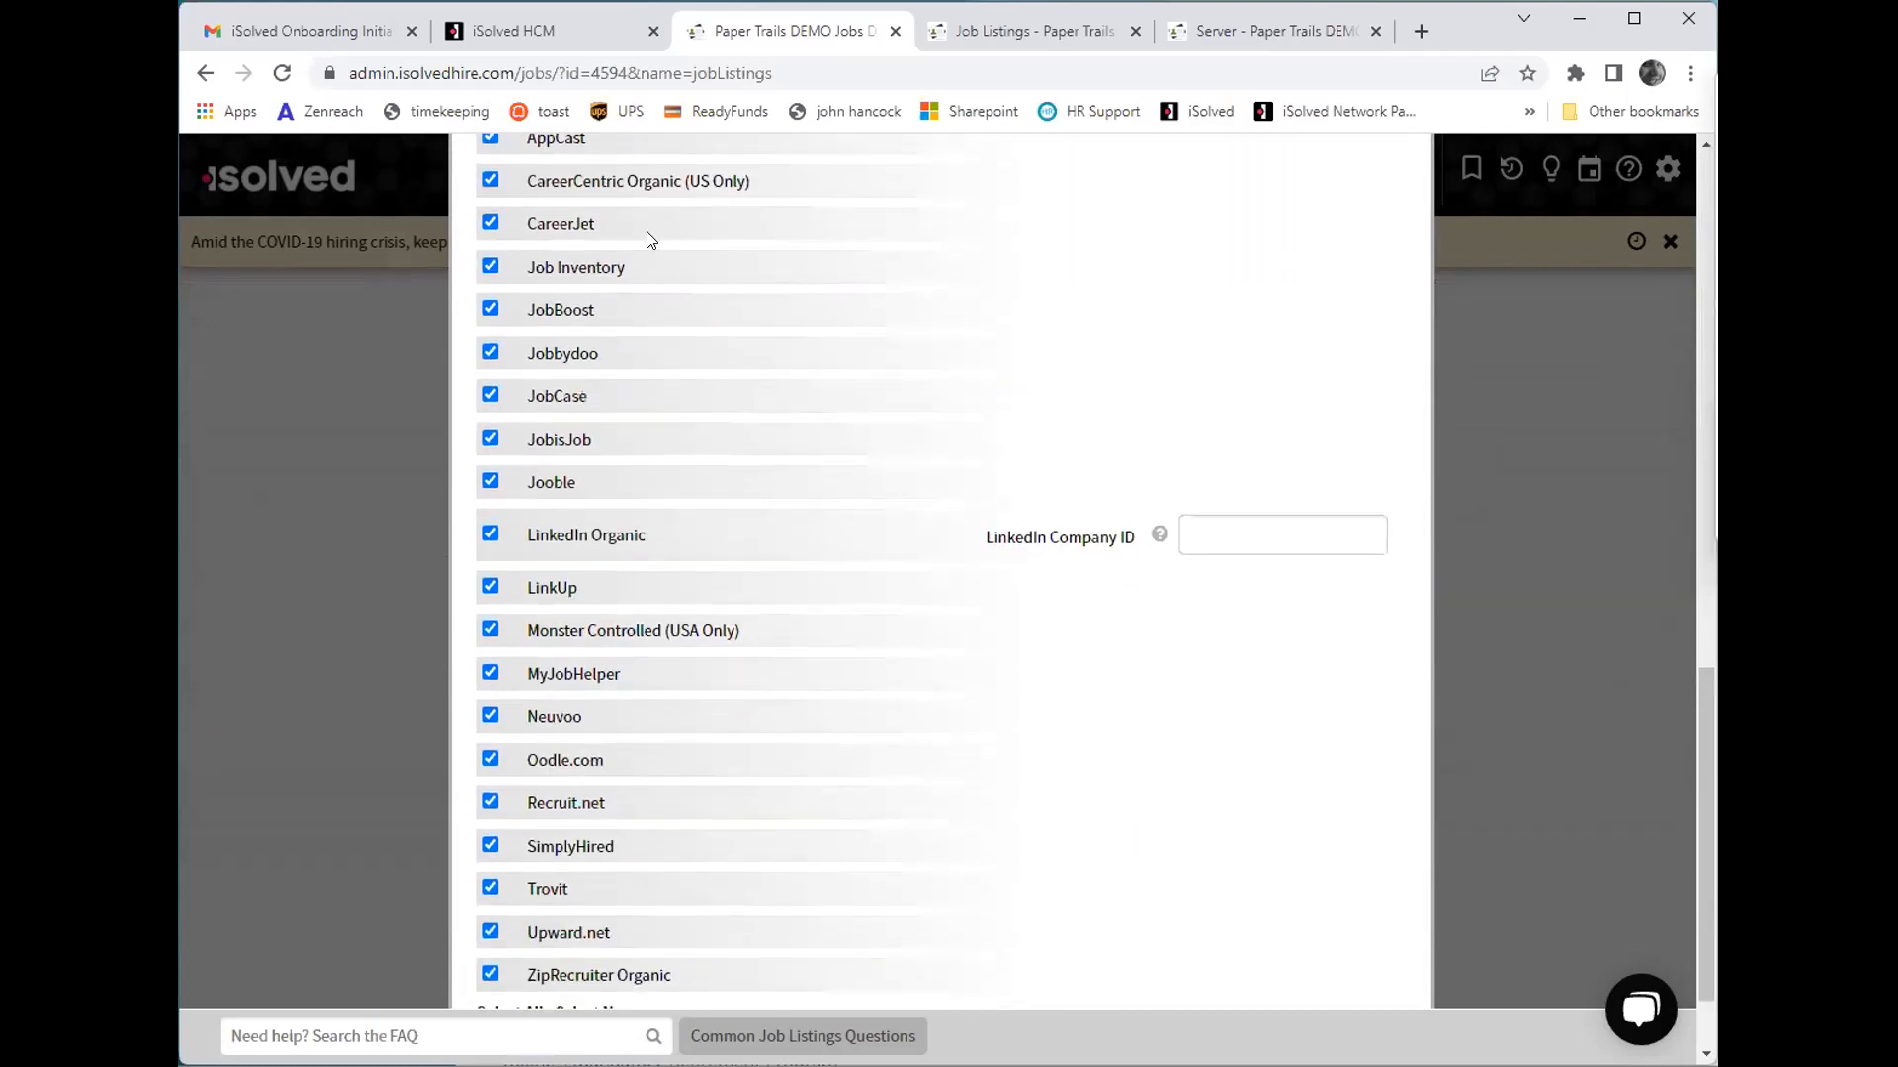
scroll(645, 515, down, 1)
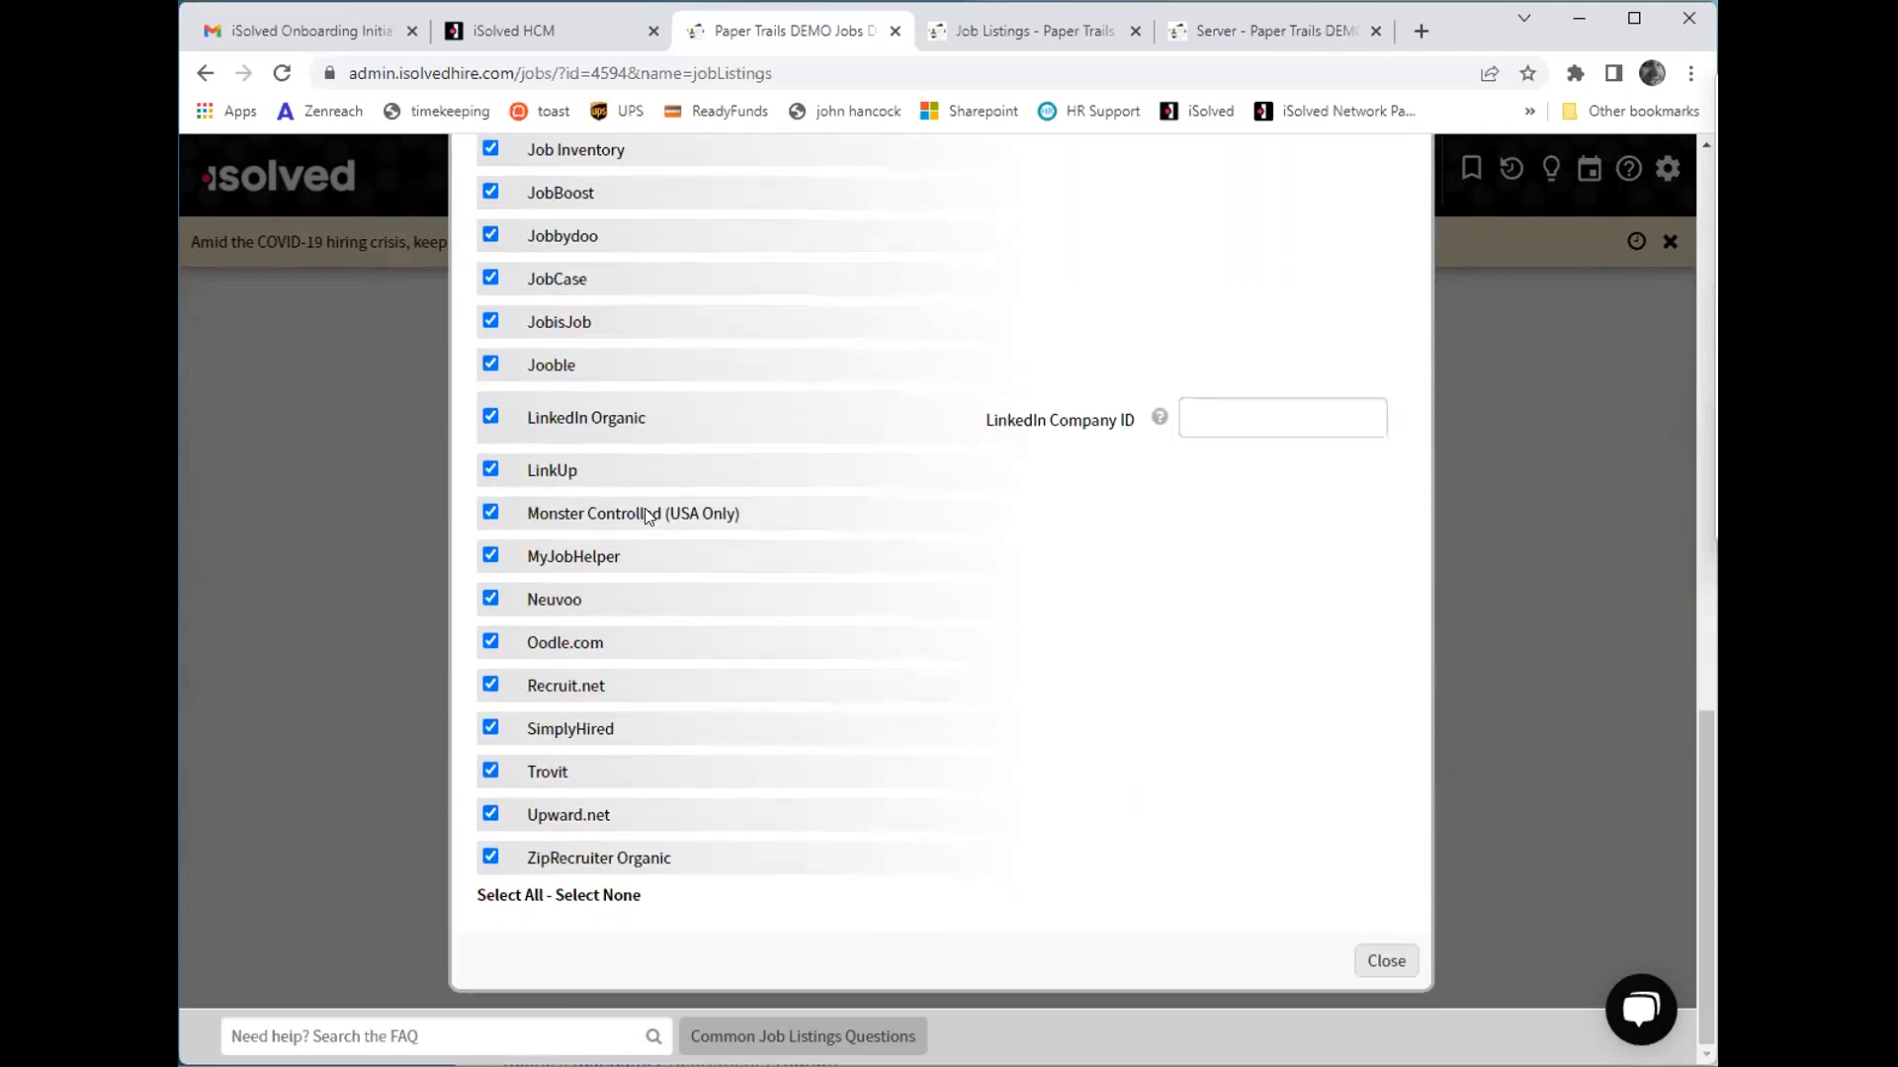
scroll(919, 830, up, 9)
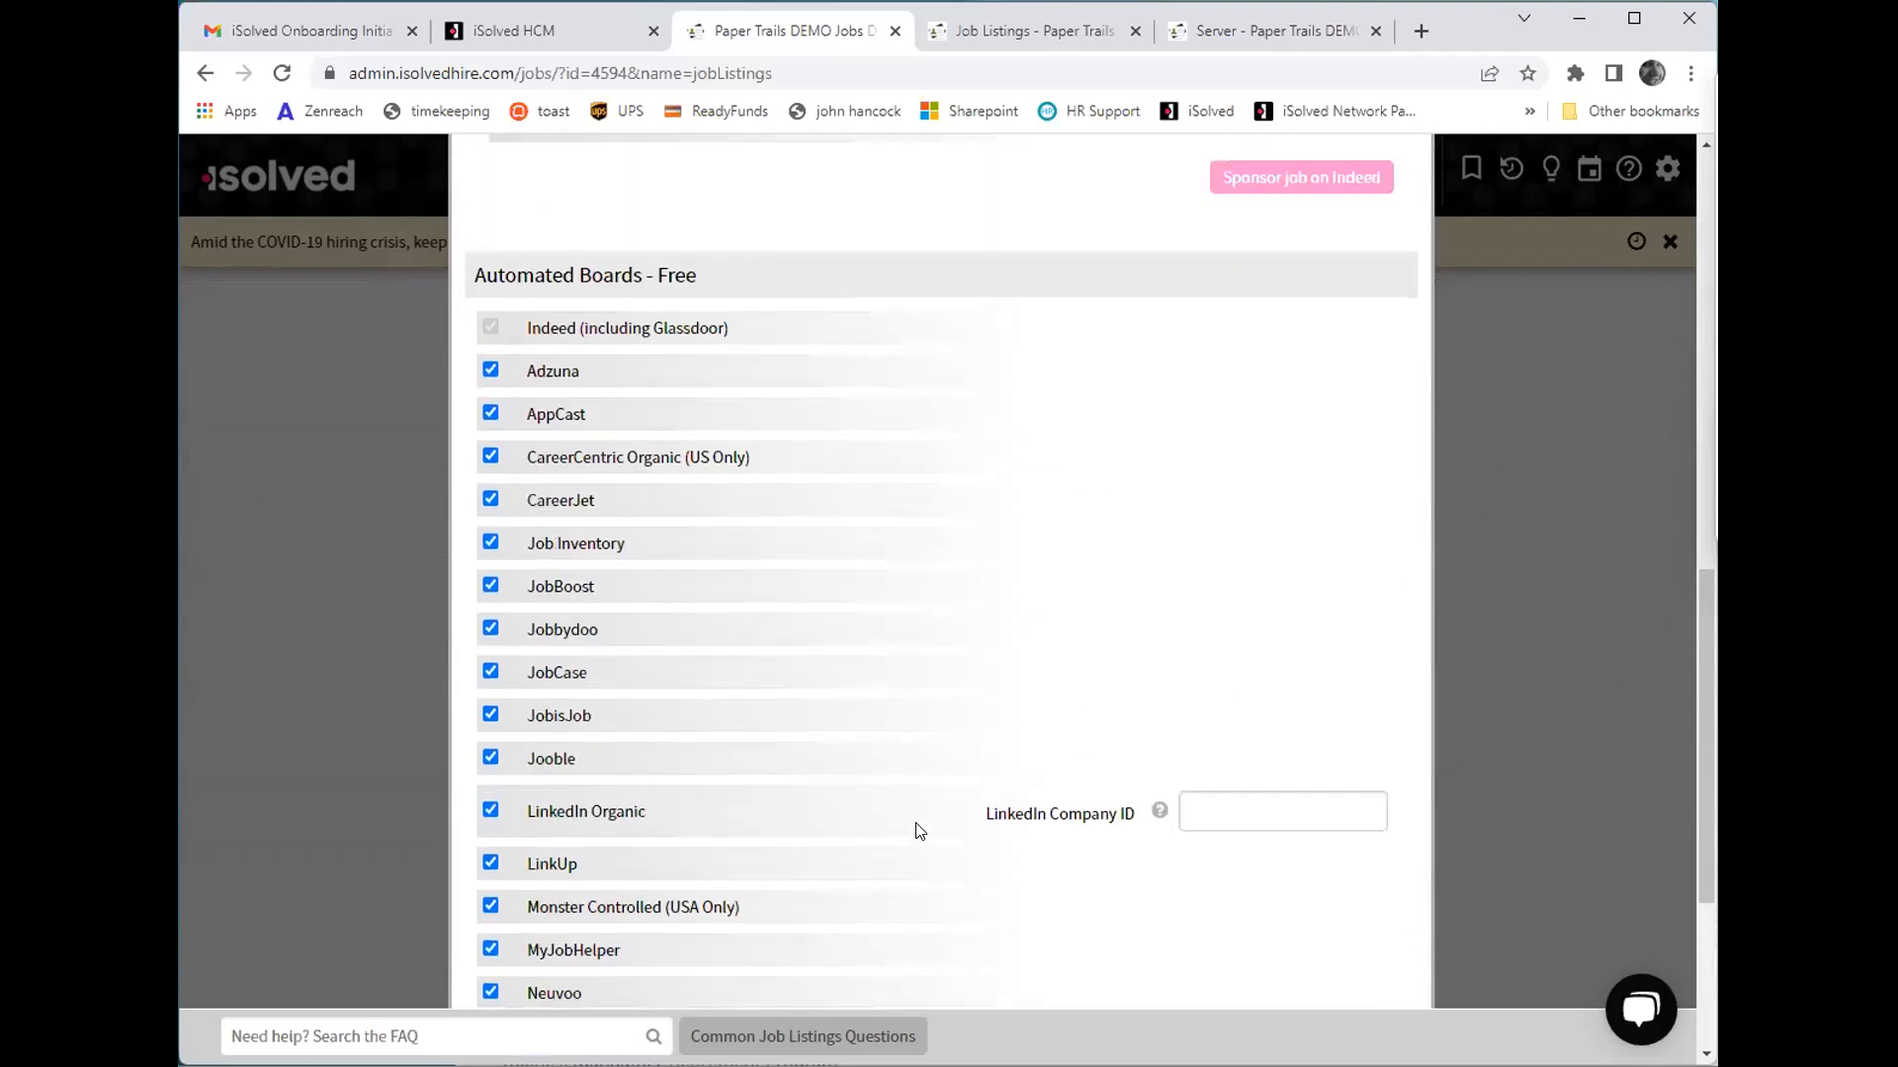
scroll(879, 583, up, 6)
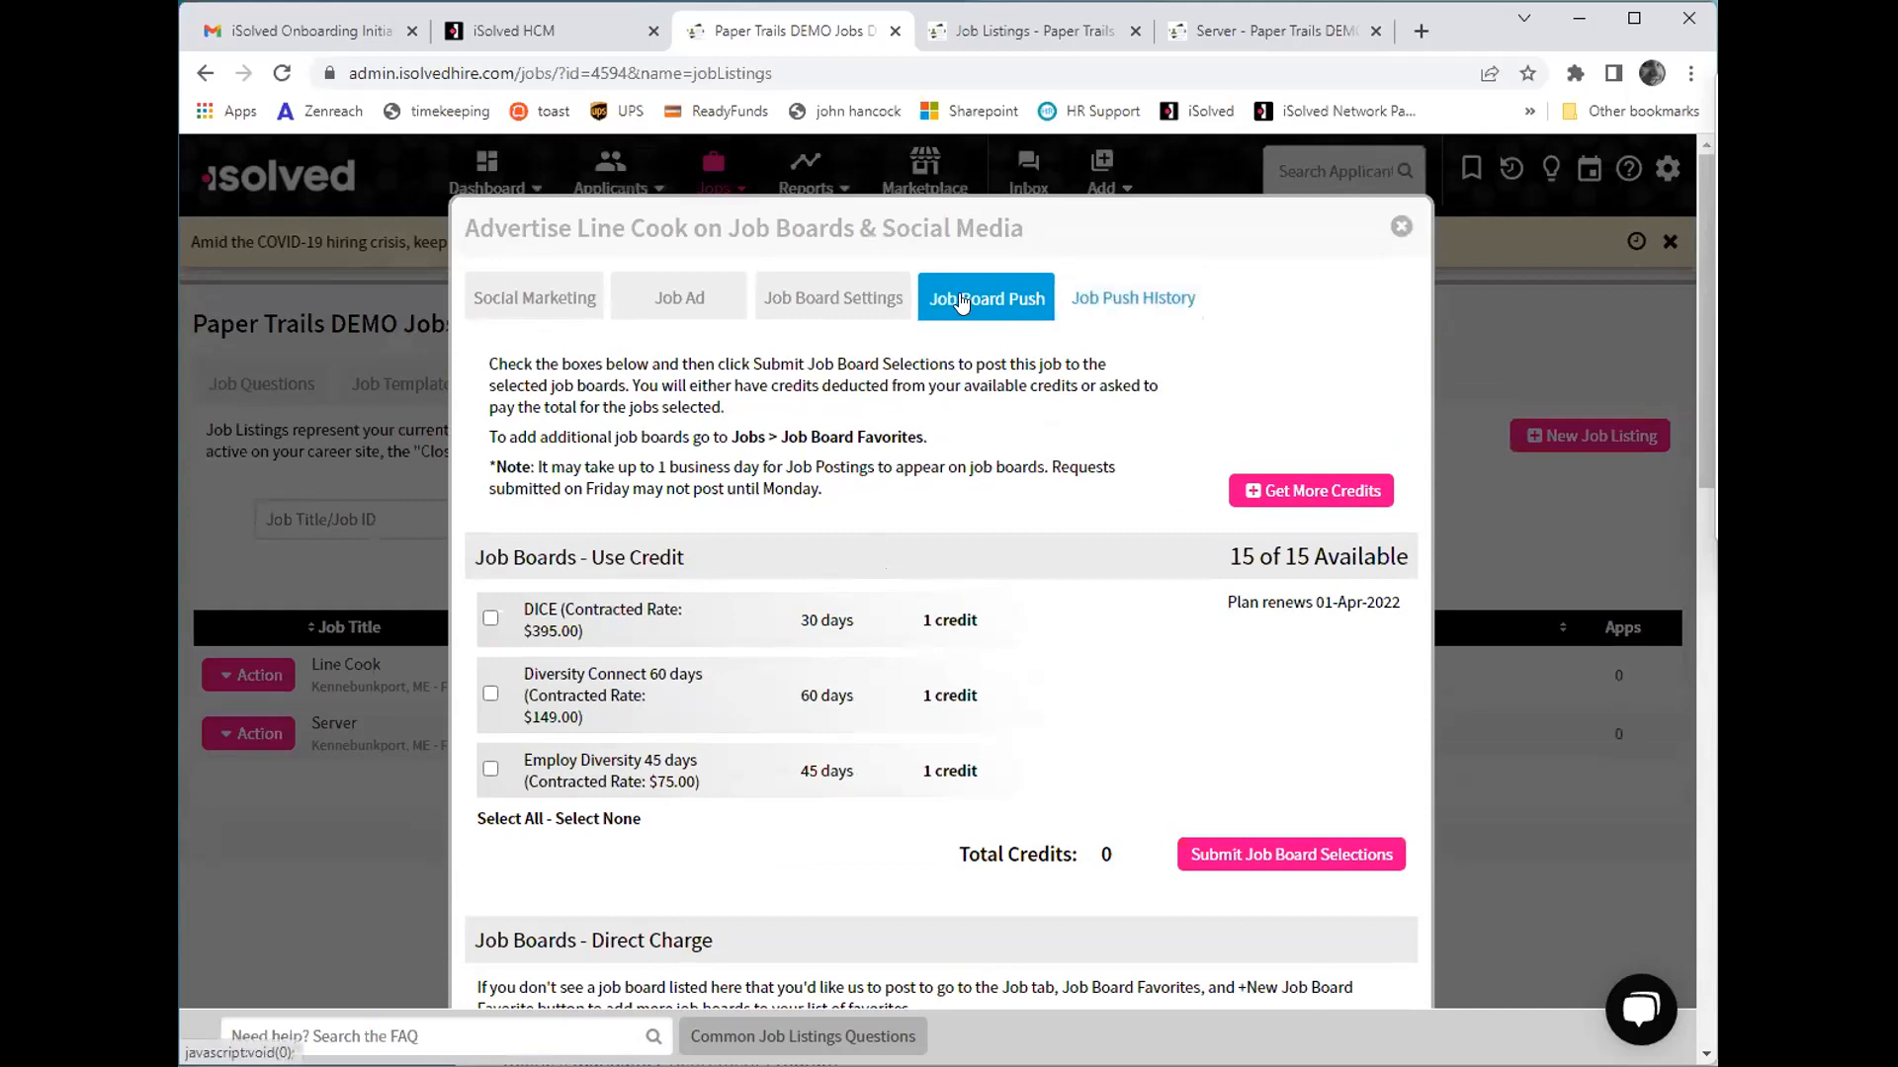
click(1401, 226)
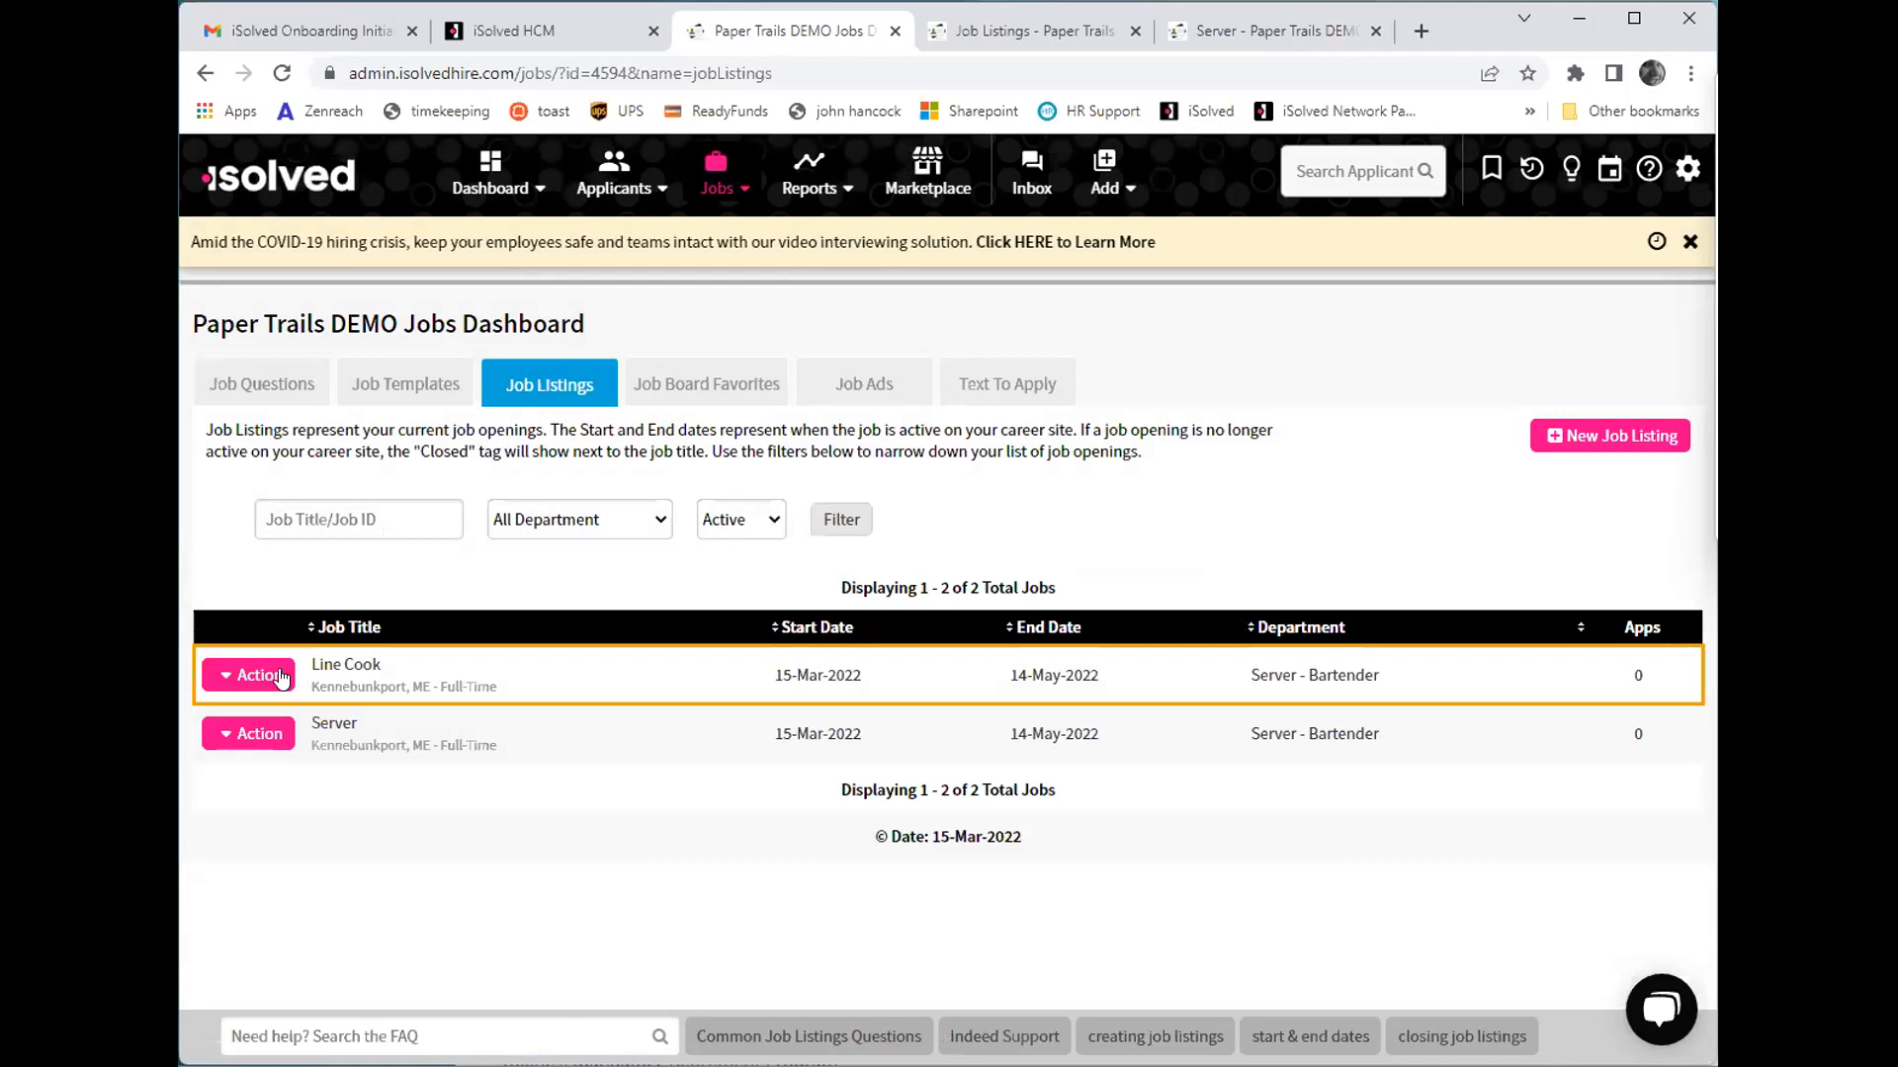
- Display the applicants for the Line Cook listing
click(280, 677)
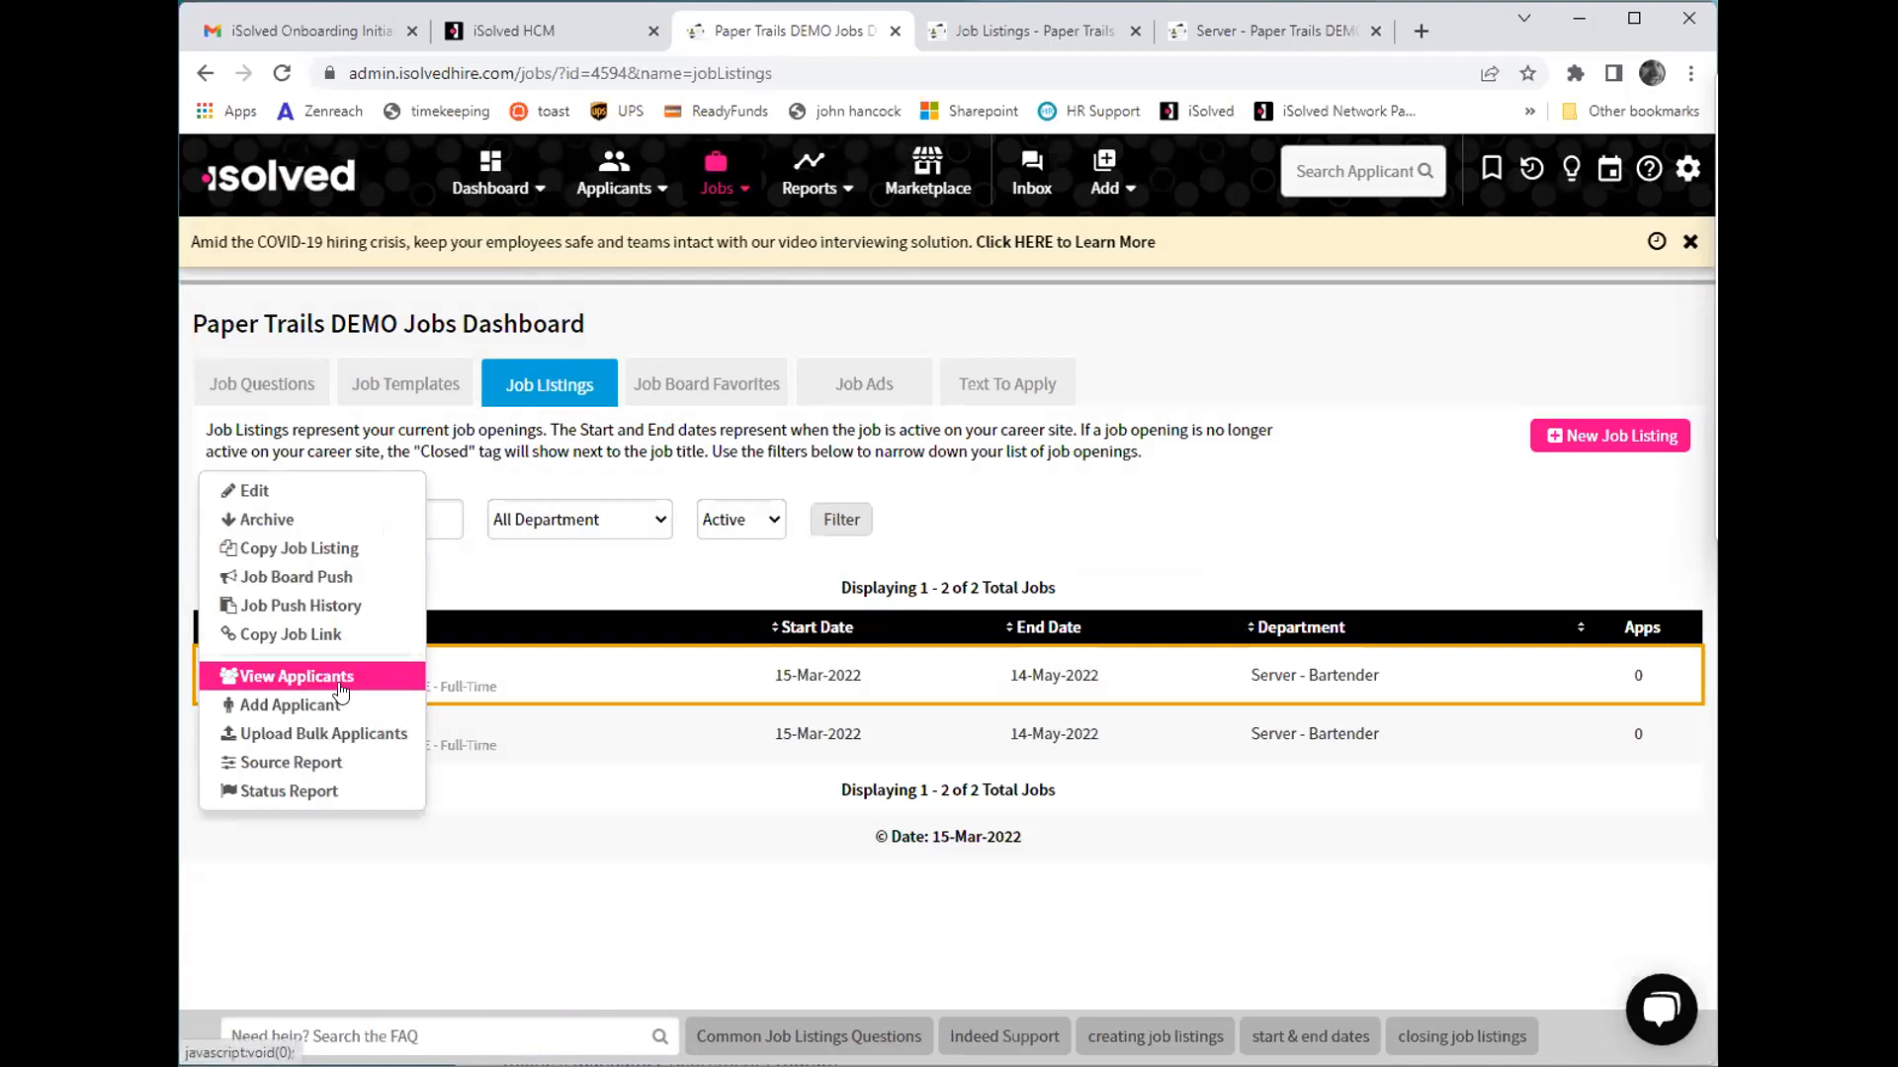
click(341, 676)
scroll(816, 761, down, 2)
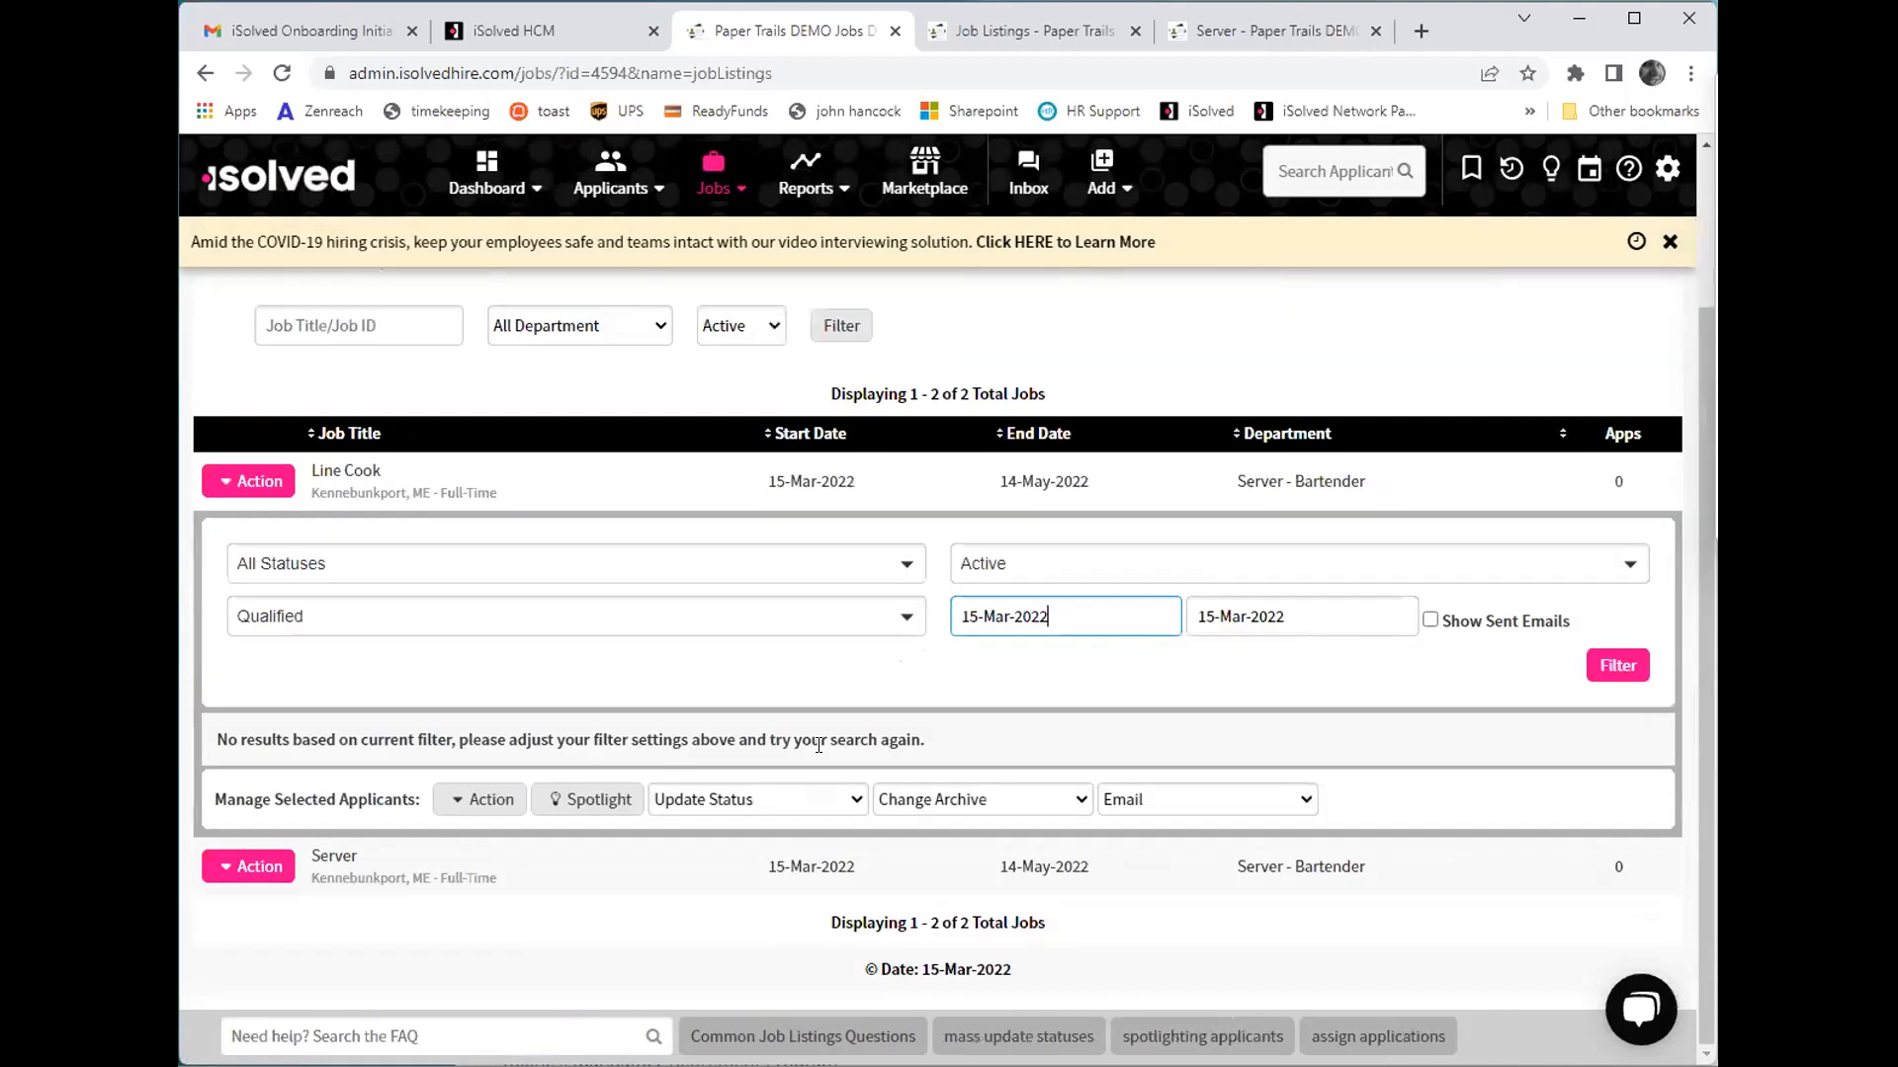
- Start adding an applicant manually to the Line Cook job and fill in the applicant's e-mail address
click(290, 487)
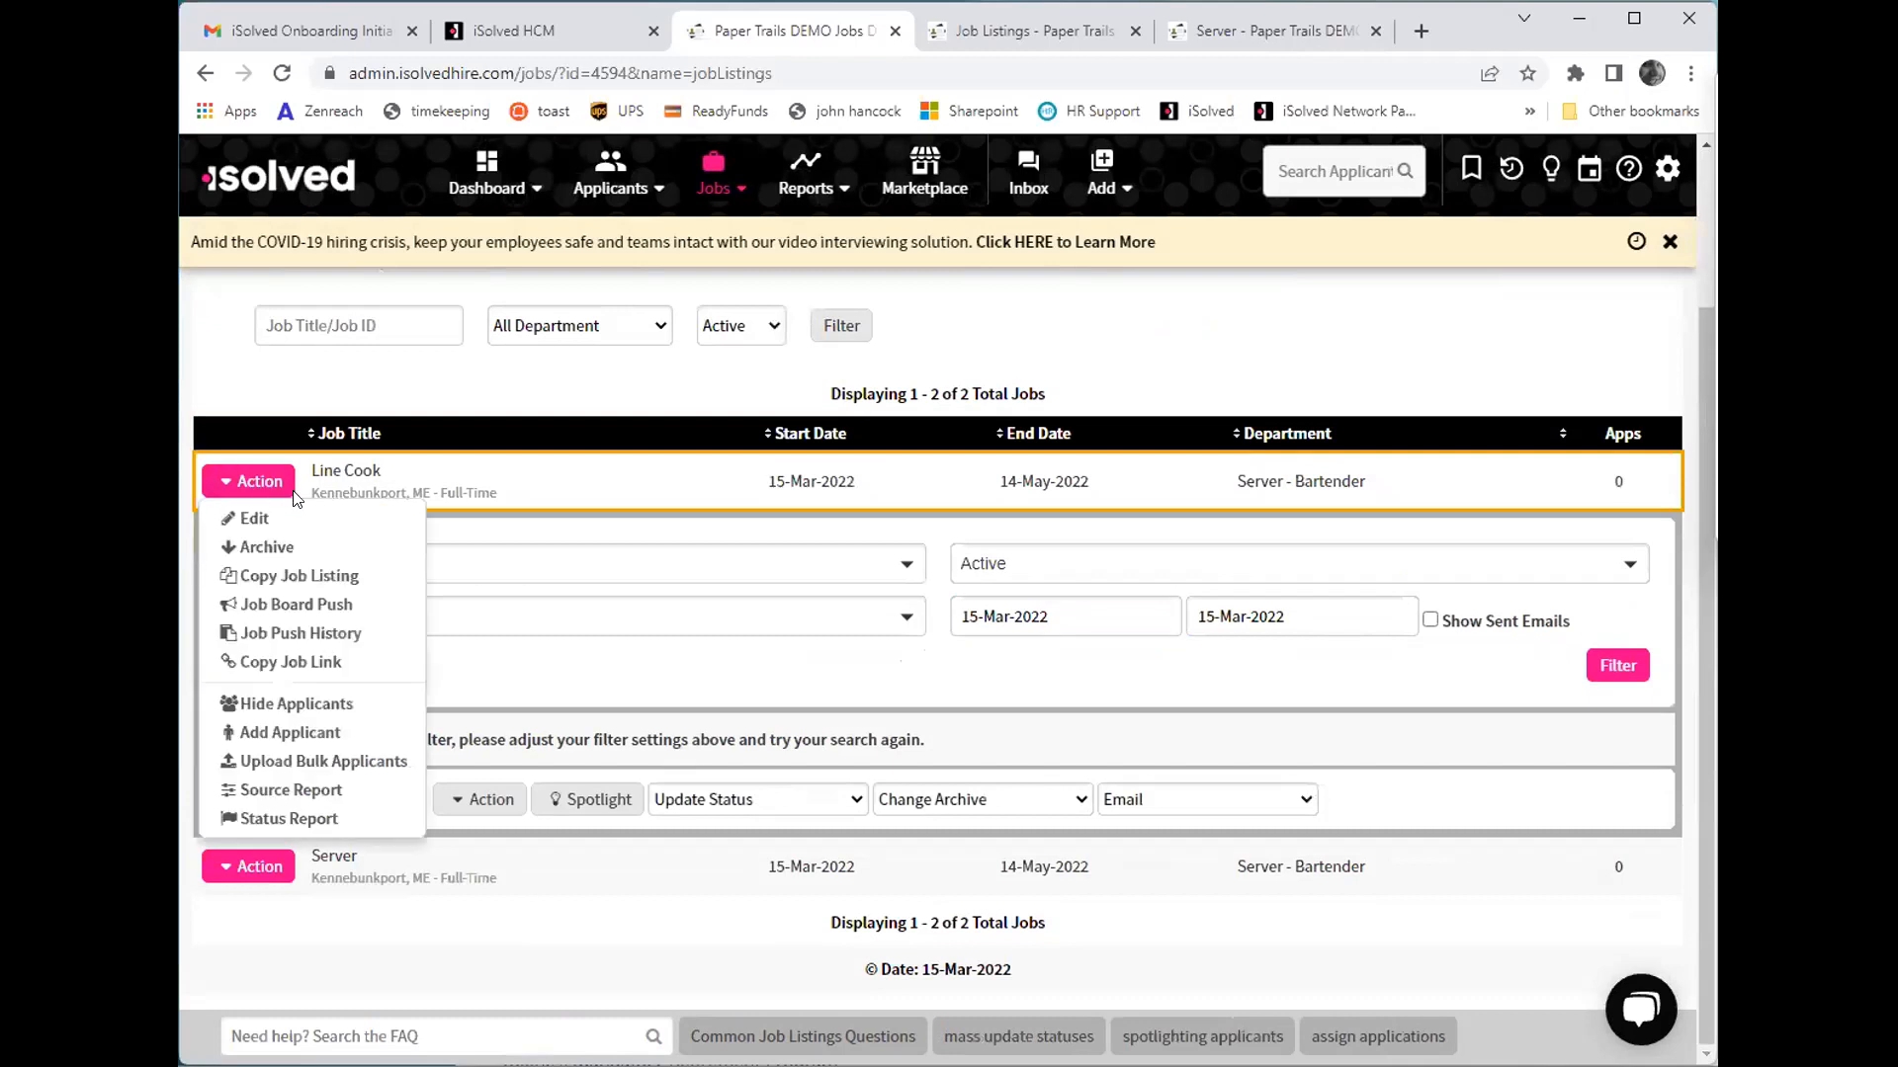
click(330, 732)
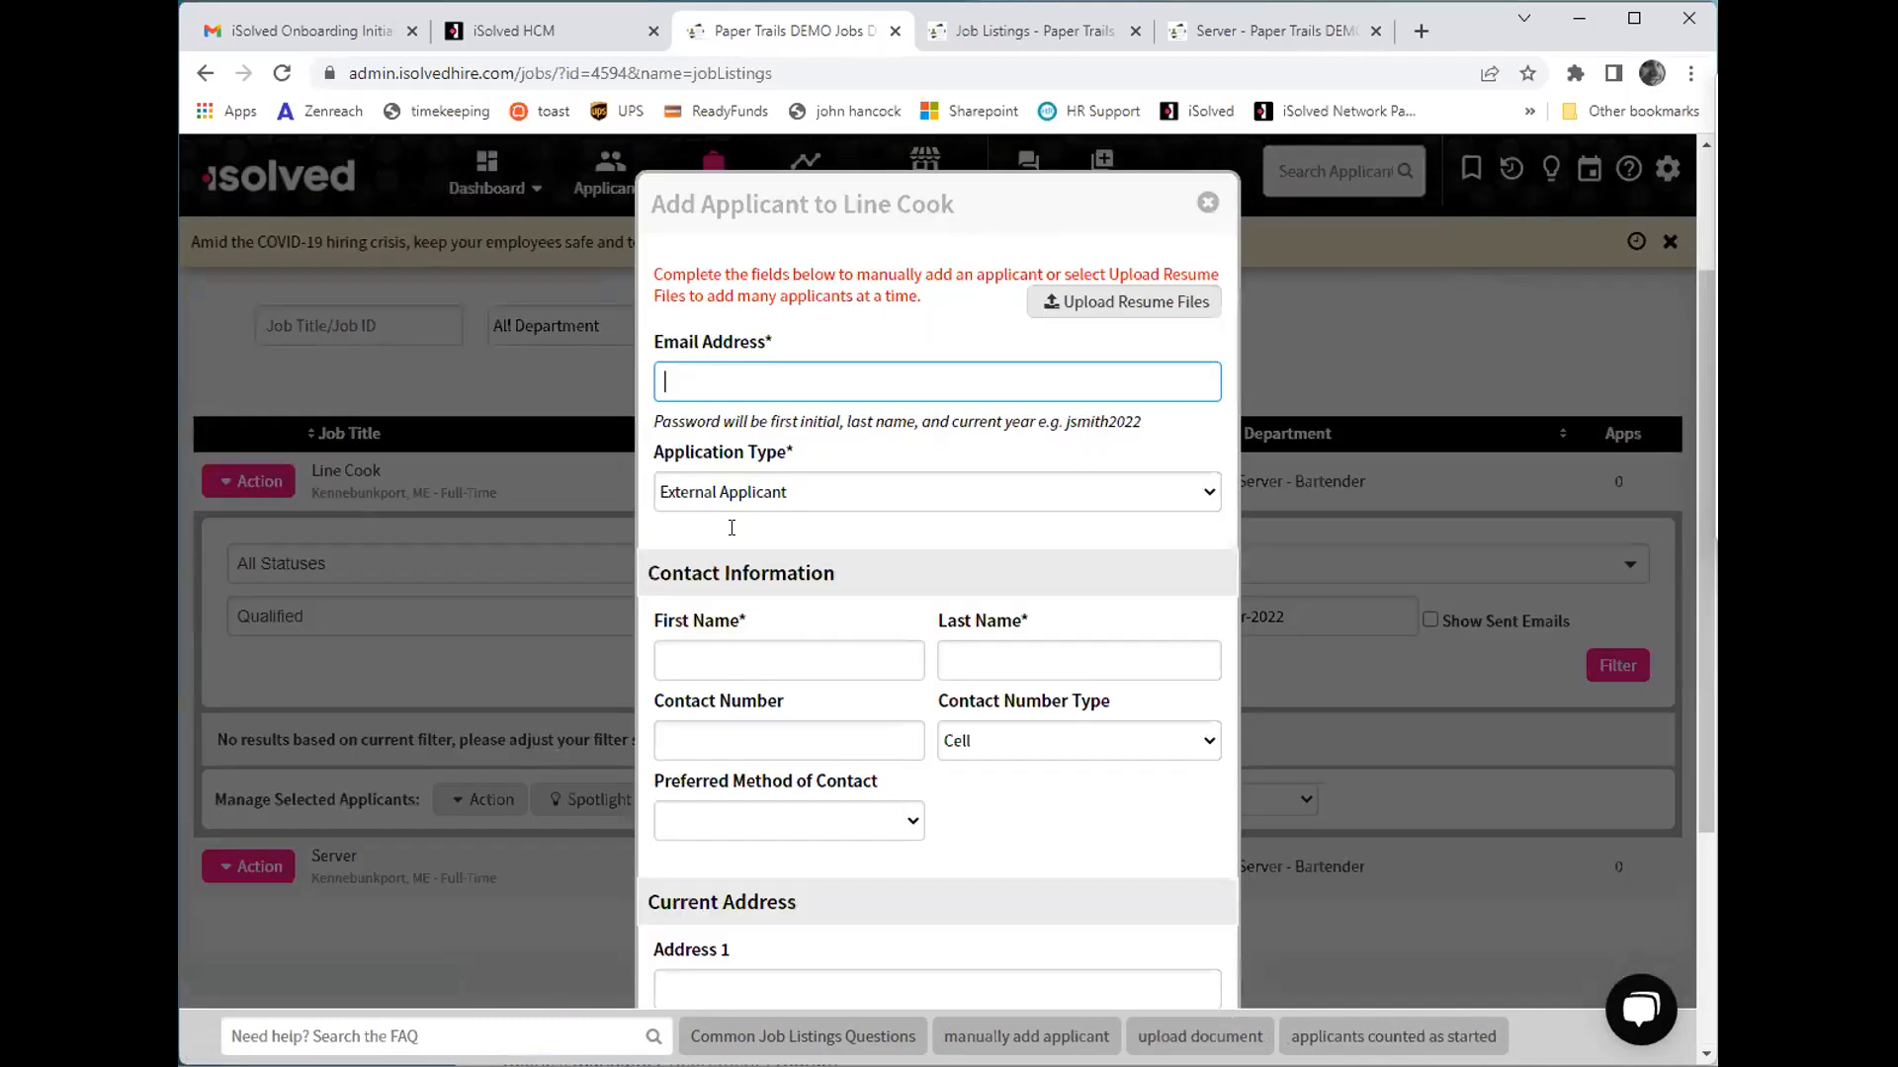
scroll(1002, 397, down, 4)
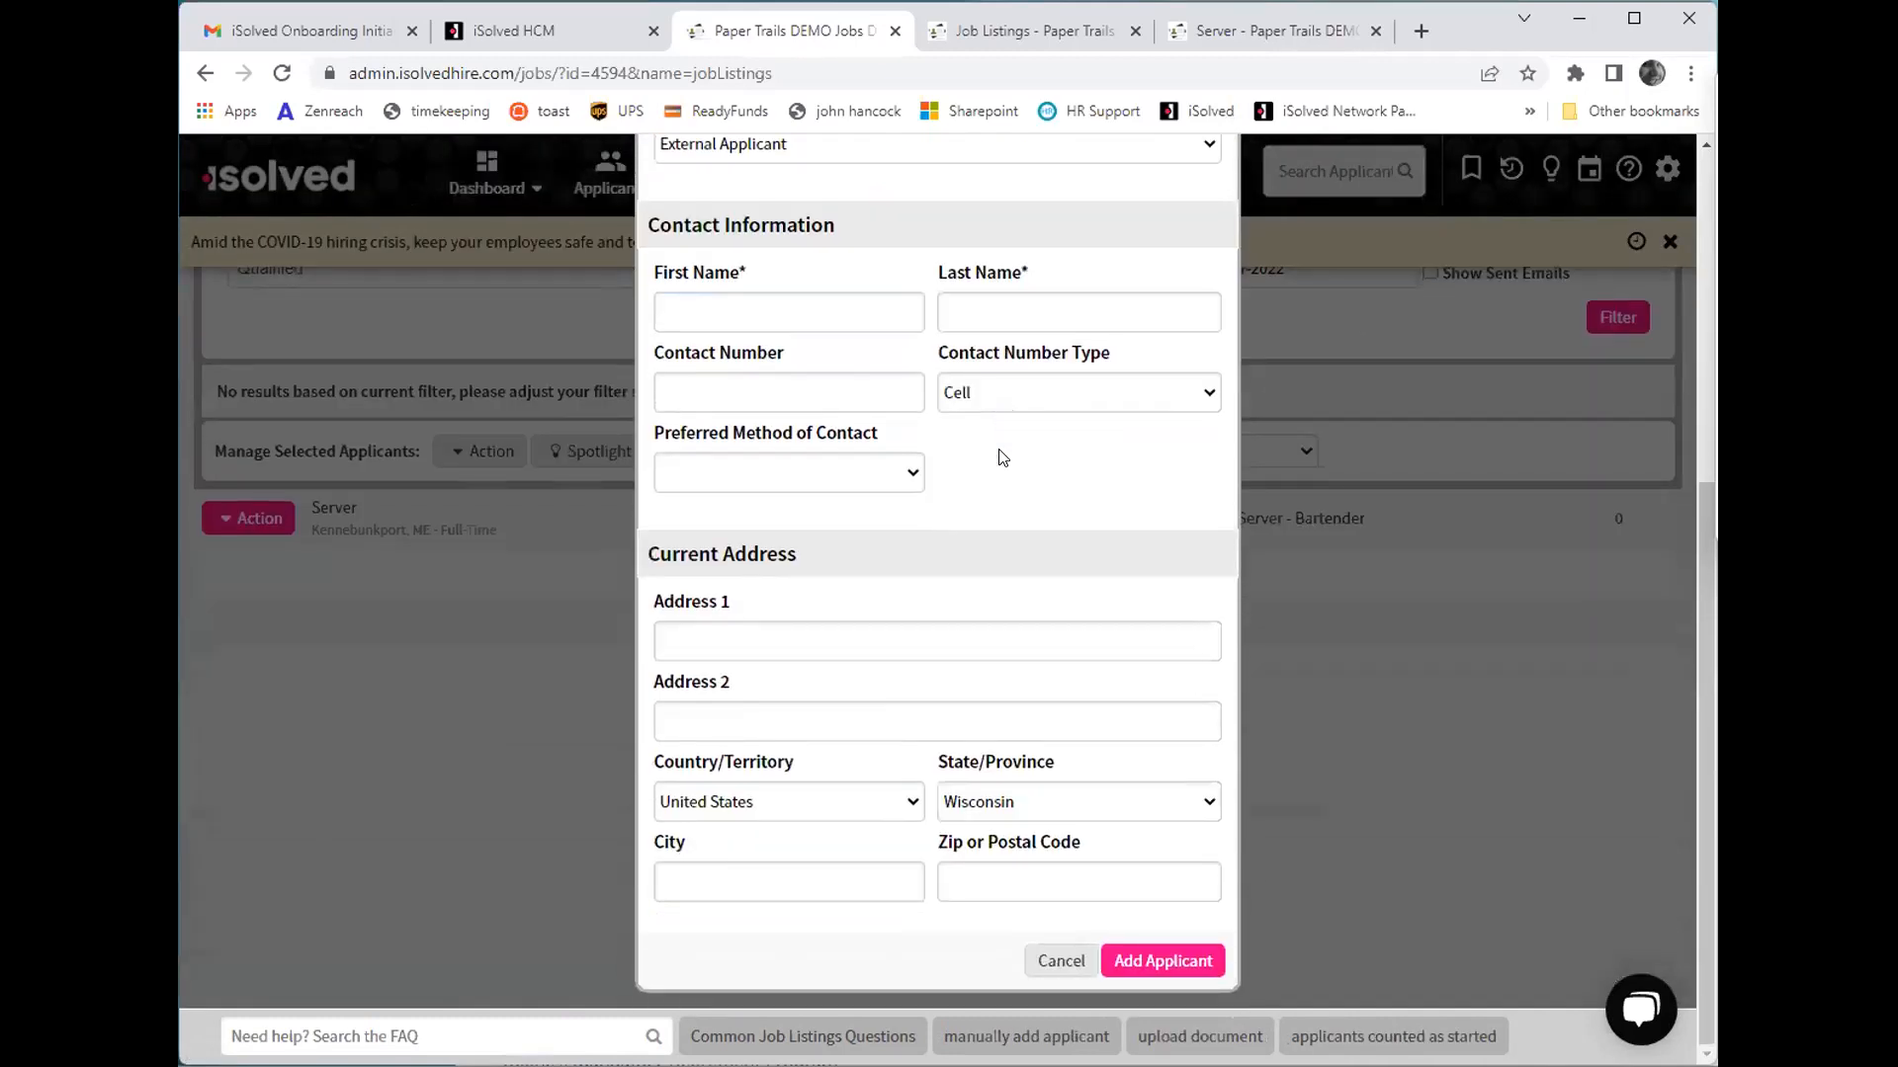
scroll(896, 390, up, 5)
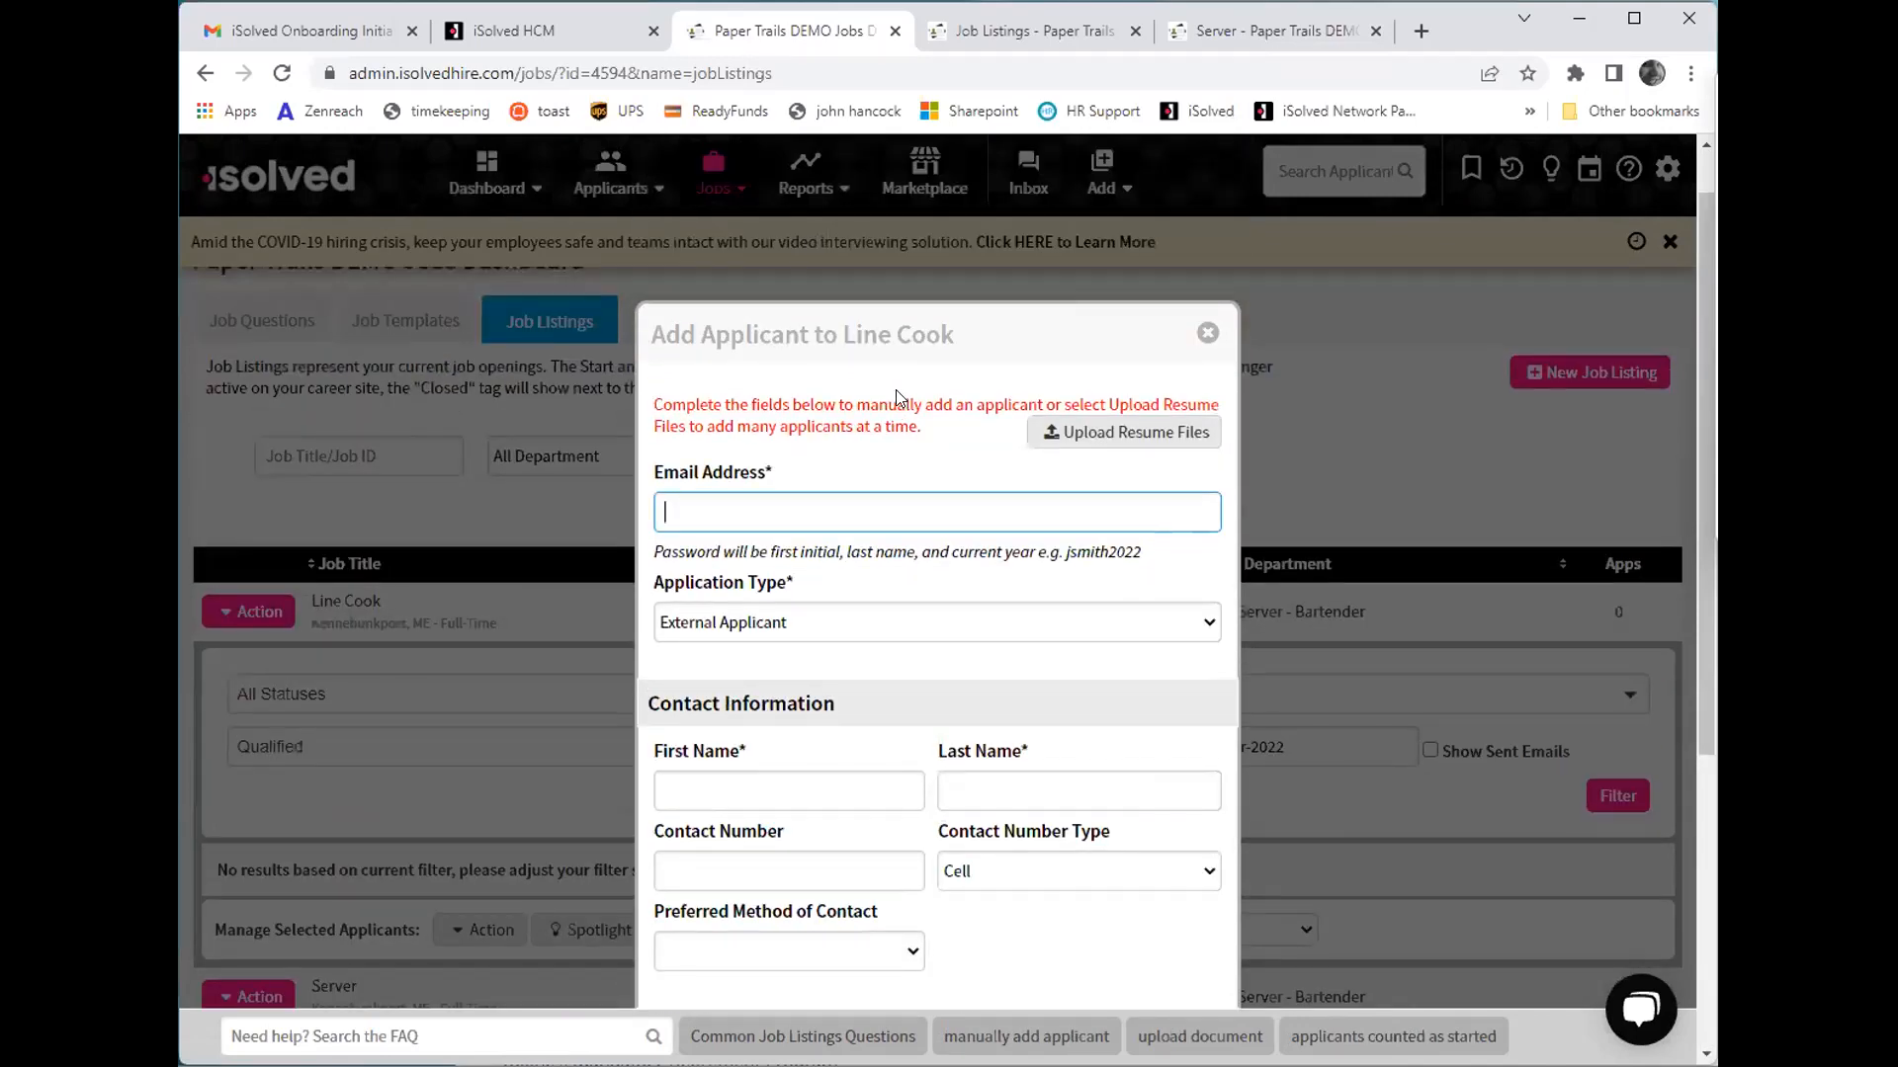
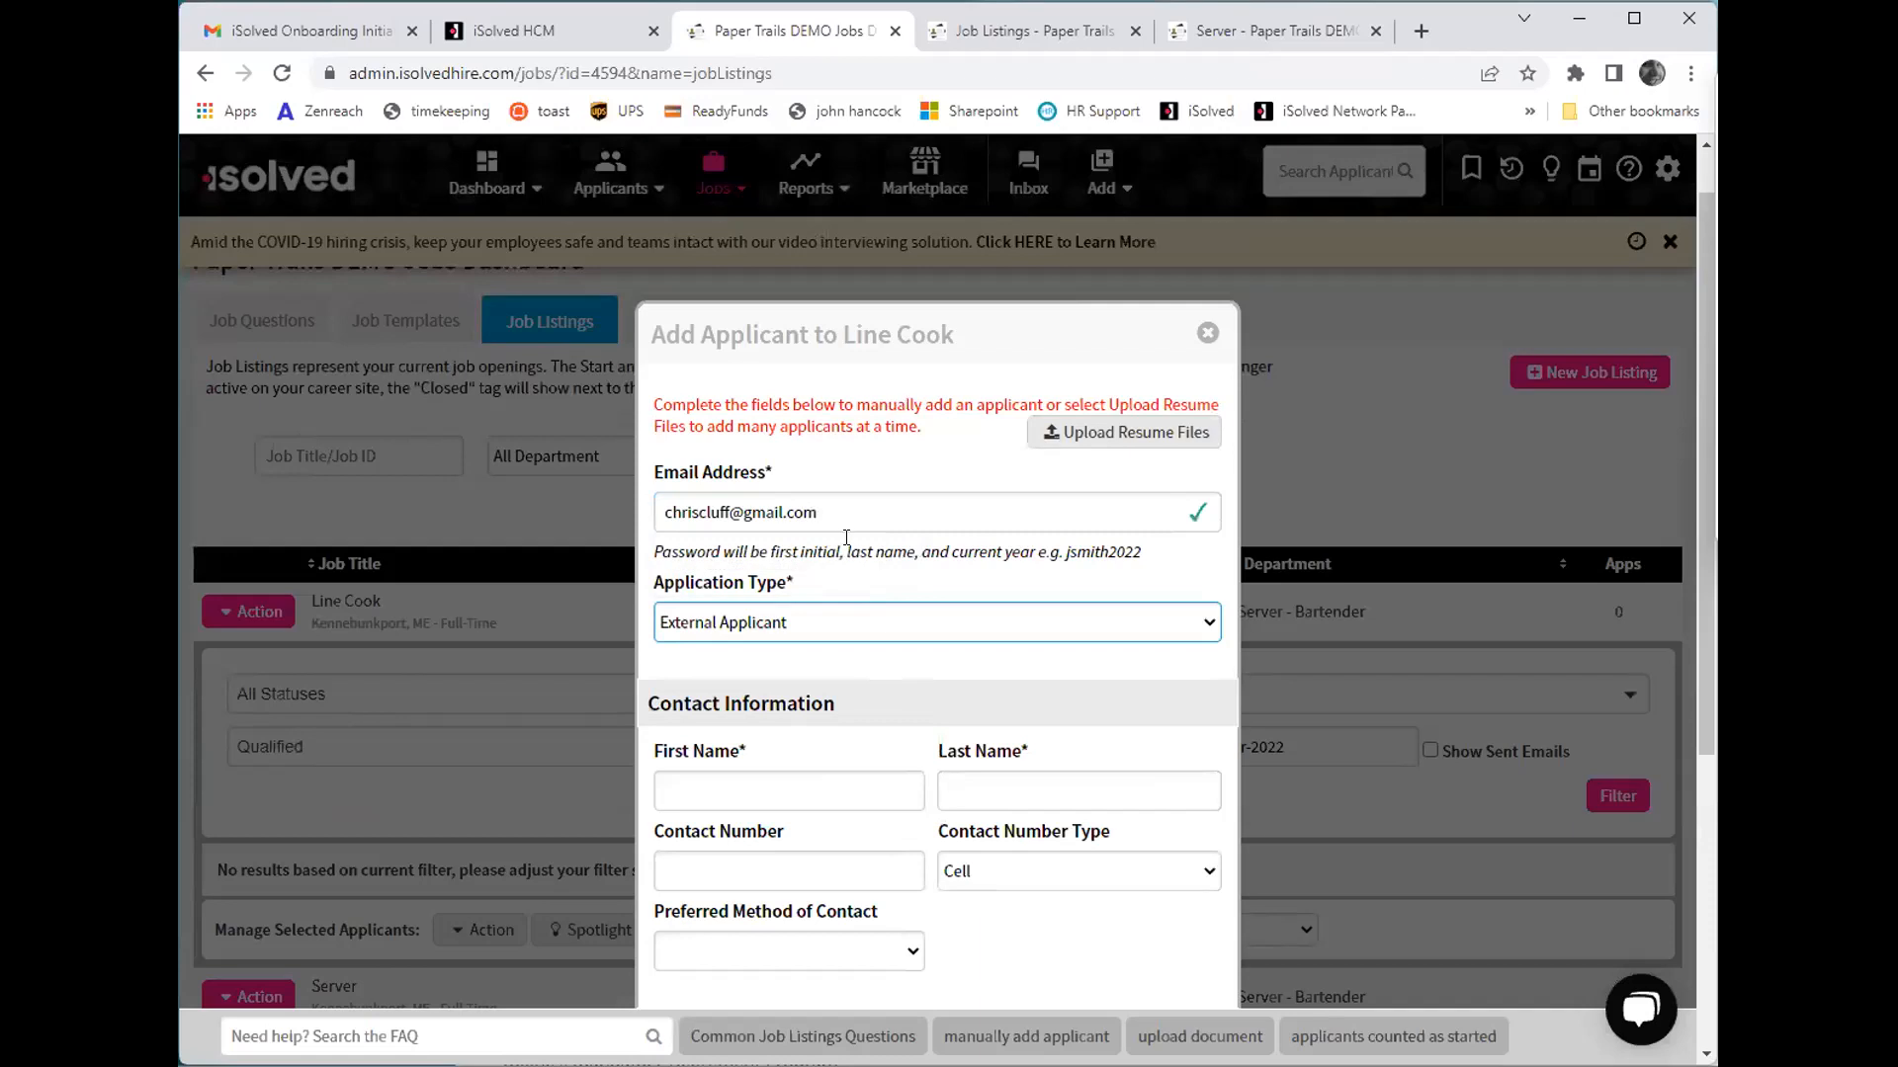
scroll(895, 390, down, 1)
click(789, 672)
text(C)
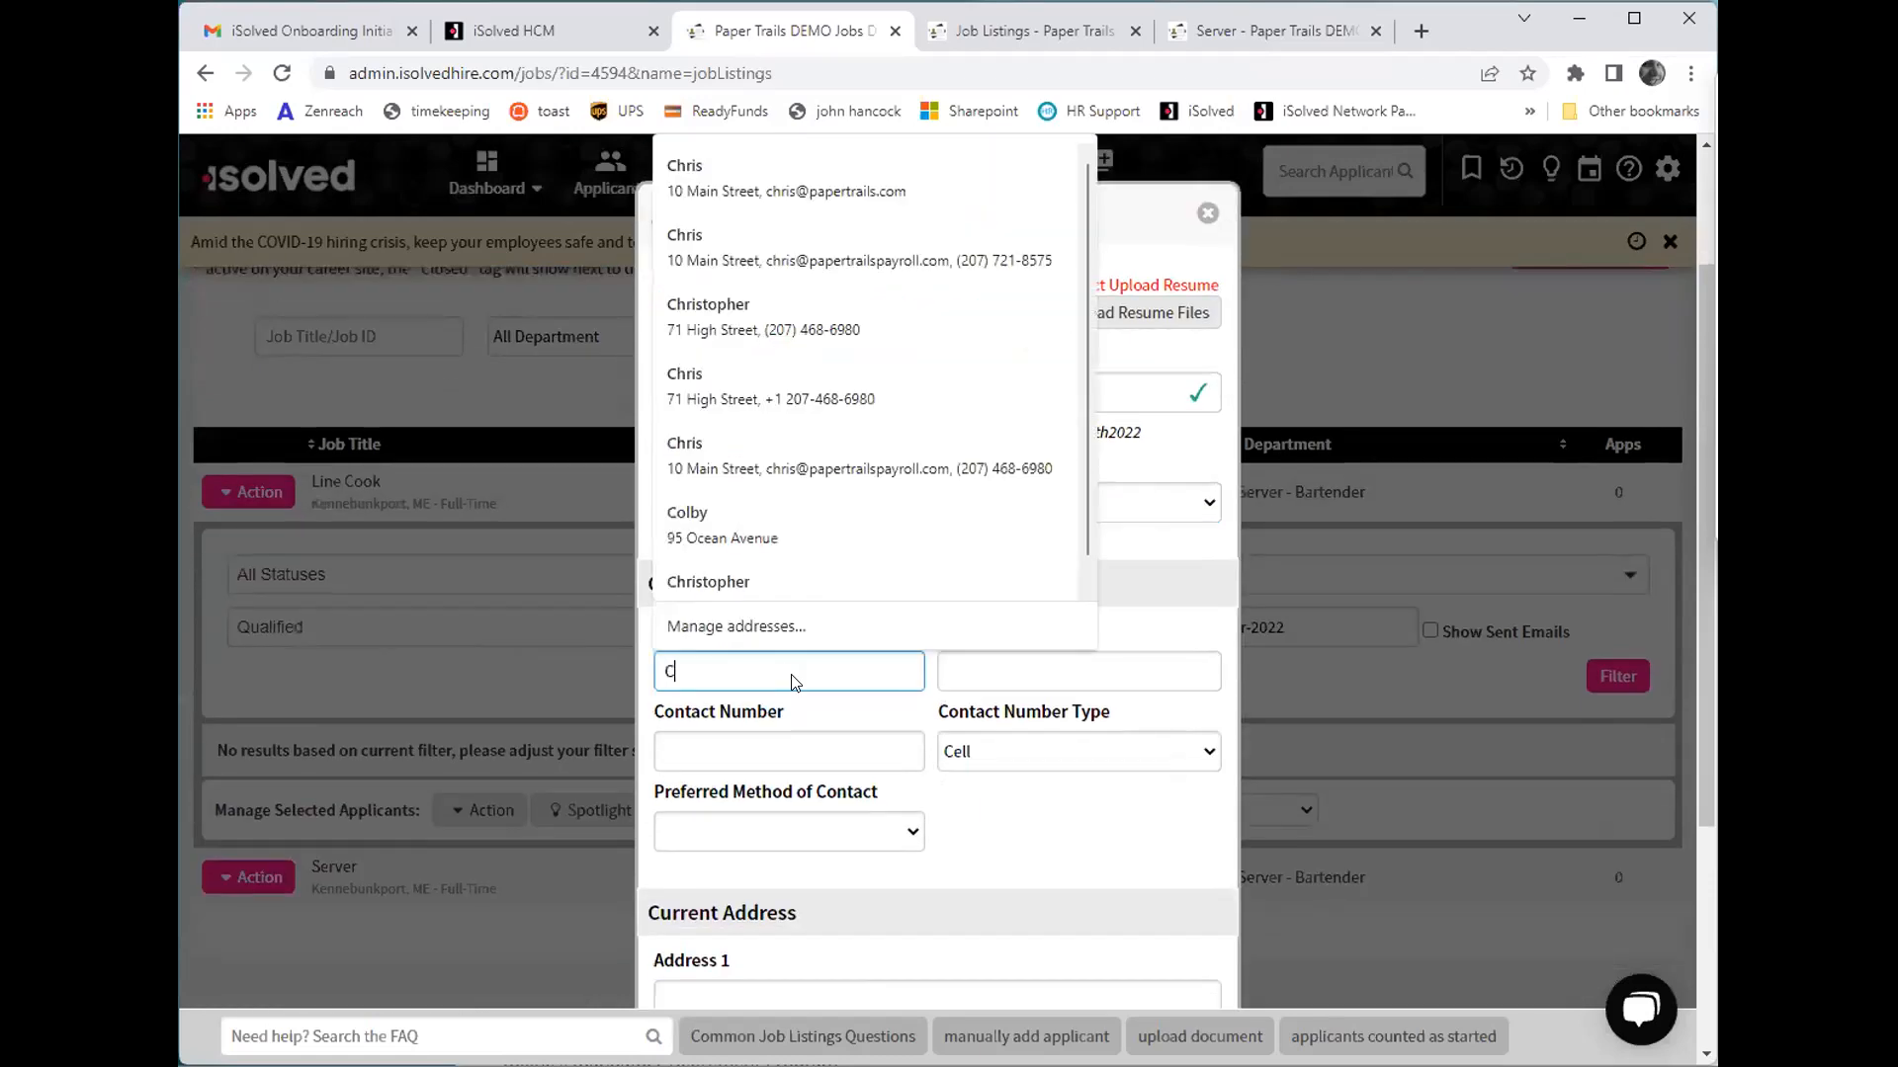
text(hrist)
key(Tab)
text(Terst)
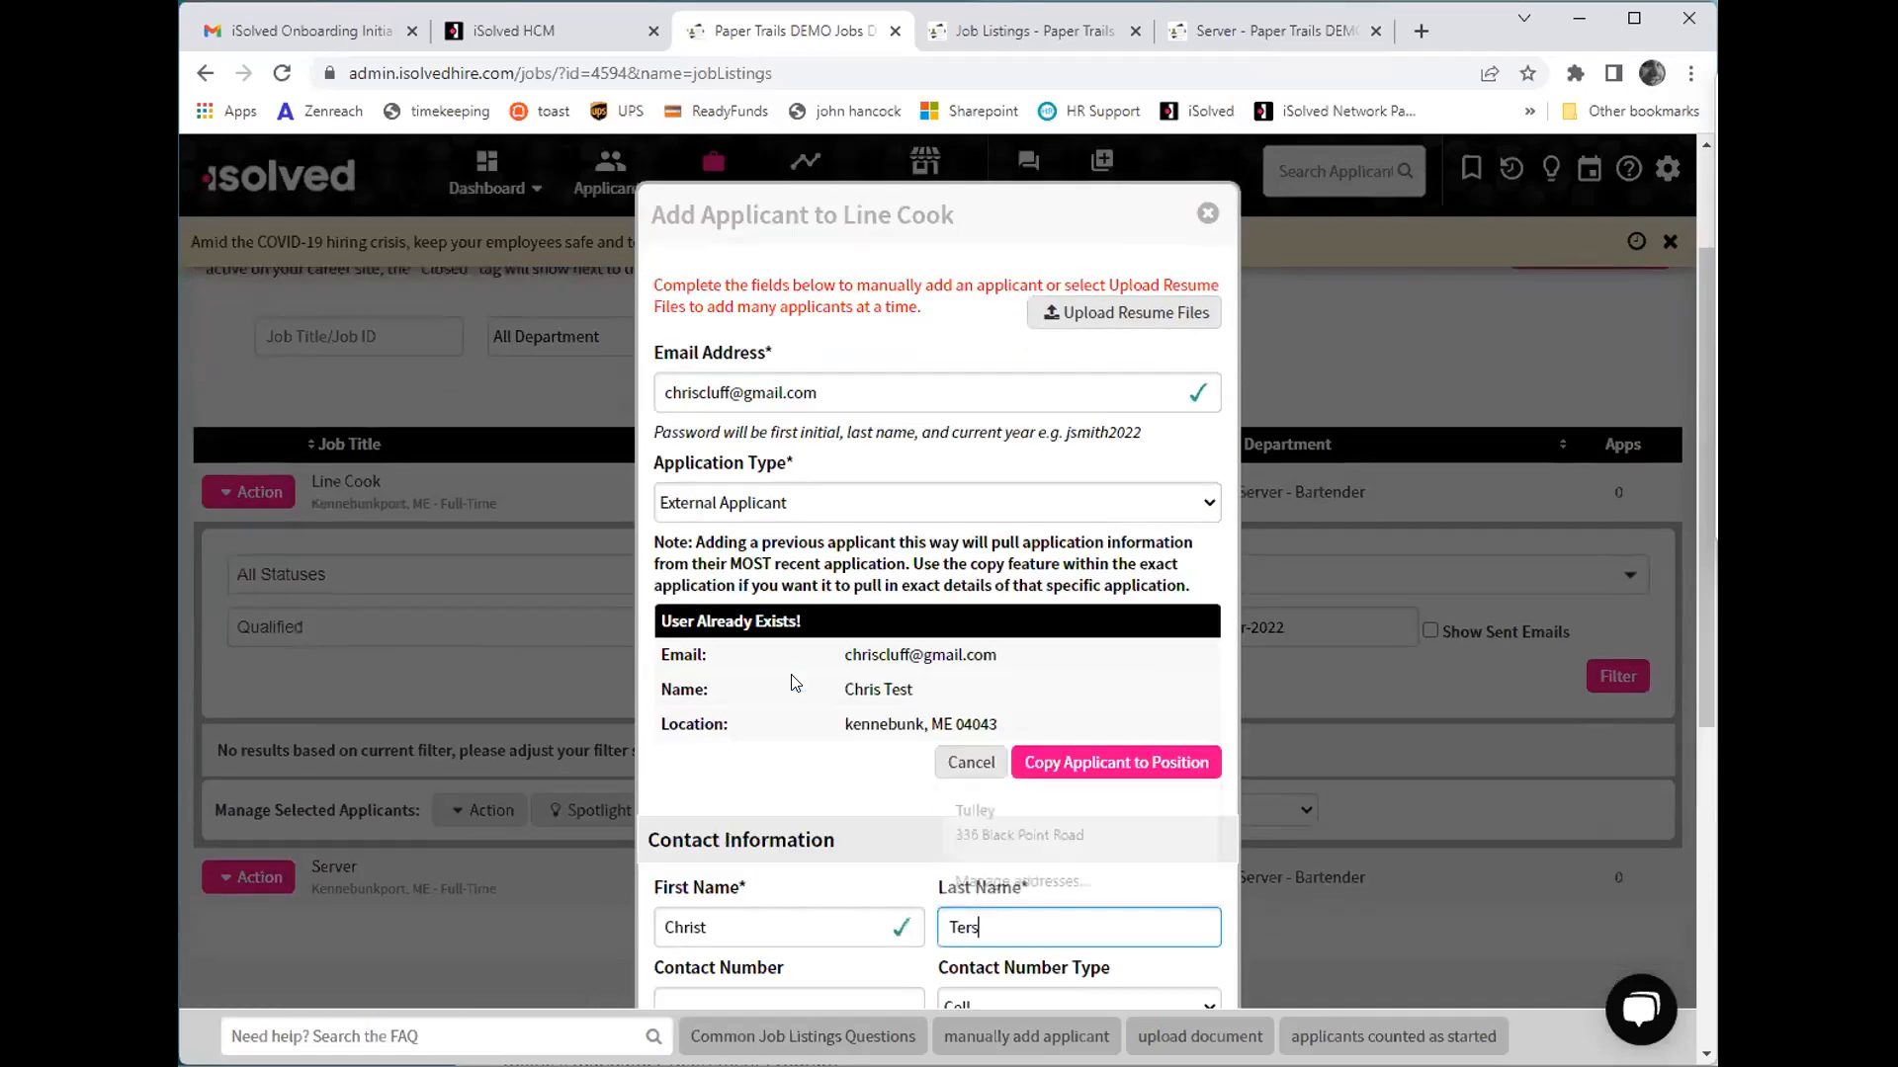
key(BackSpace)
key(BackSpace)
key(BackSpace)
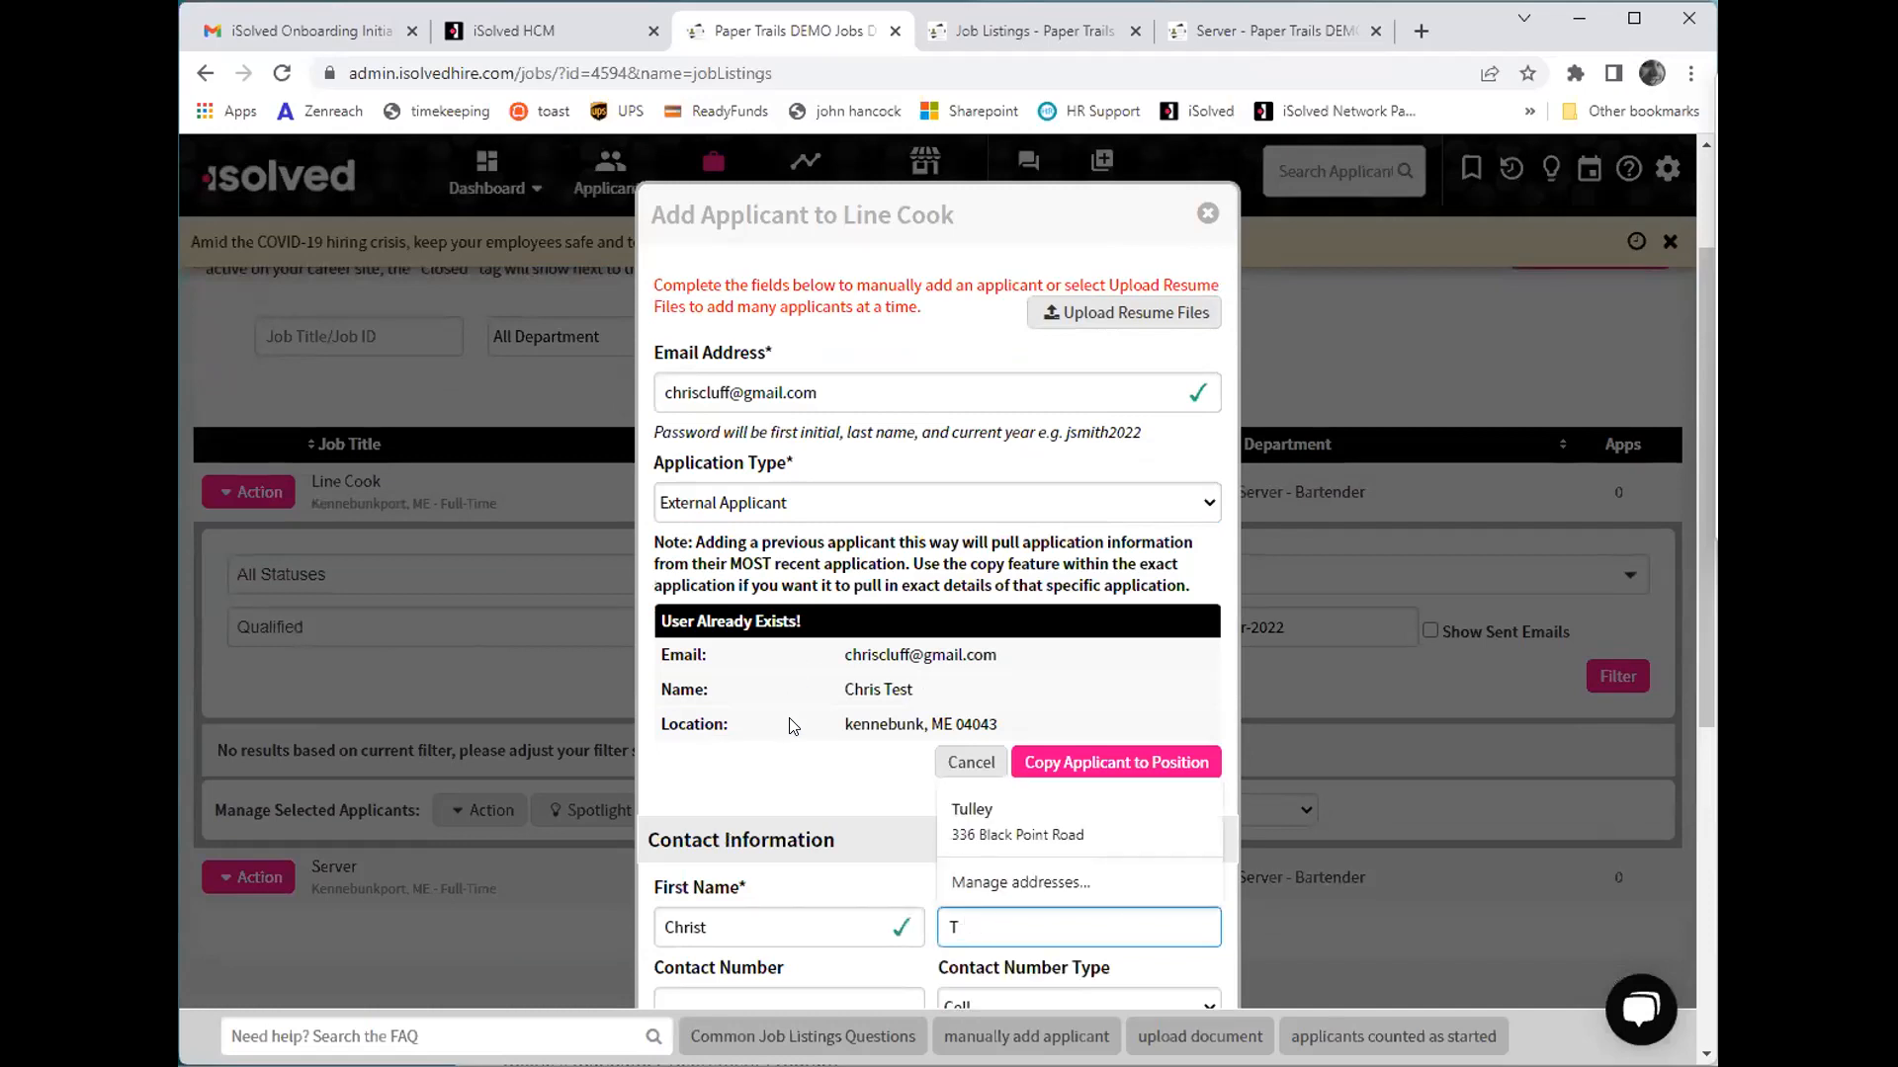
- Copy the existing applicant matching the entered e-mail to the Line Cook position and close the add-applicant form
click(1104, 776)
scroll(992, 690, down, 6)
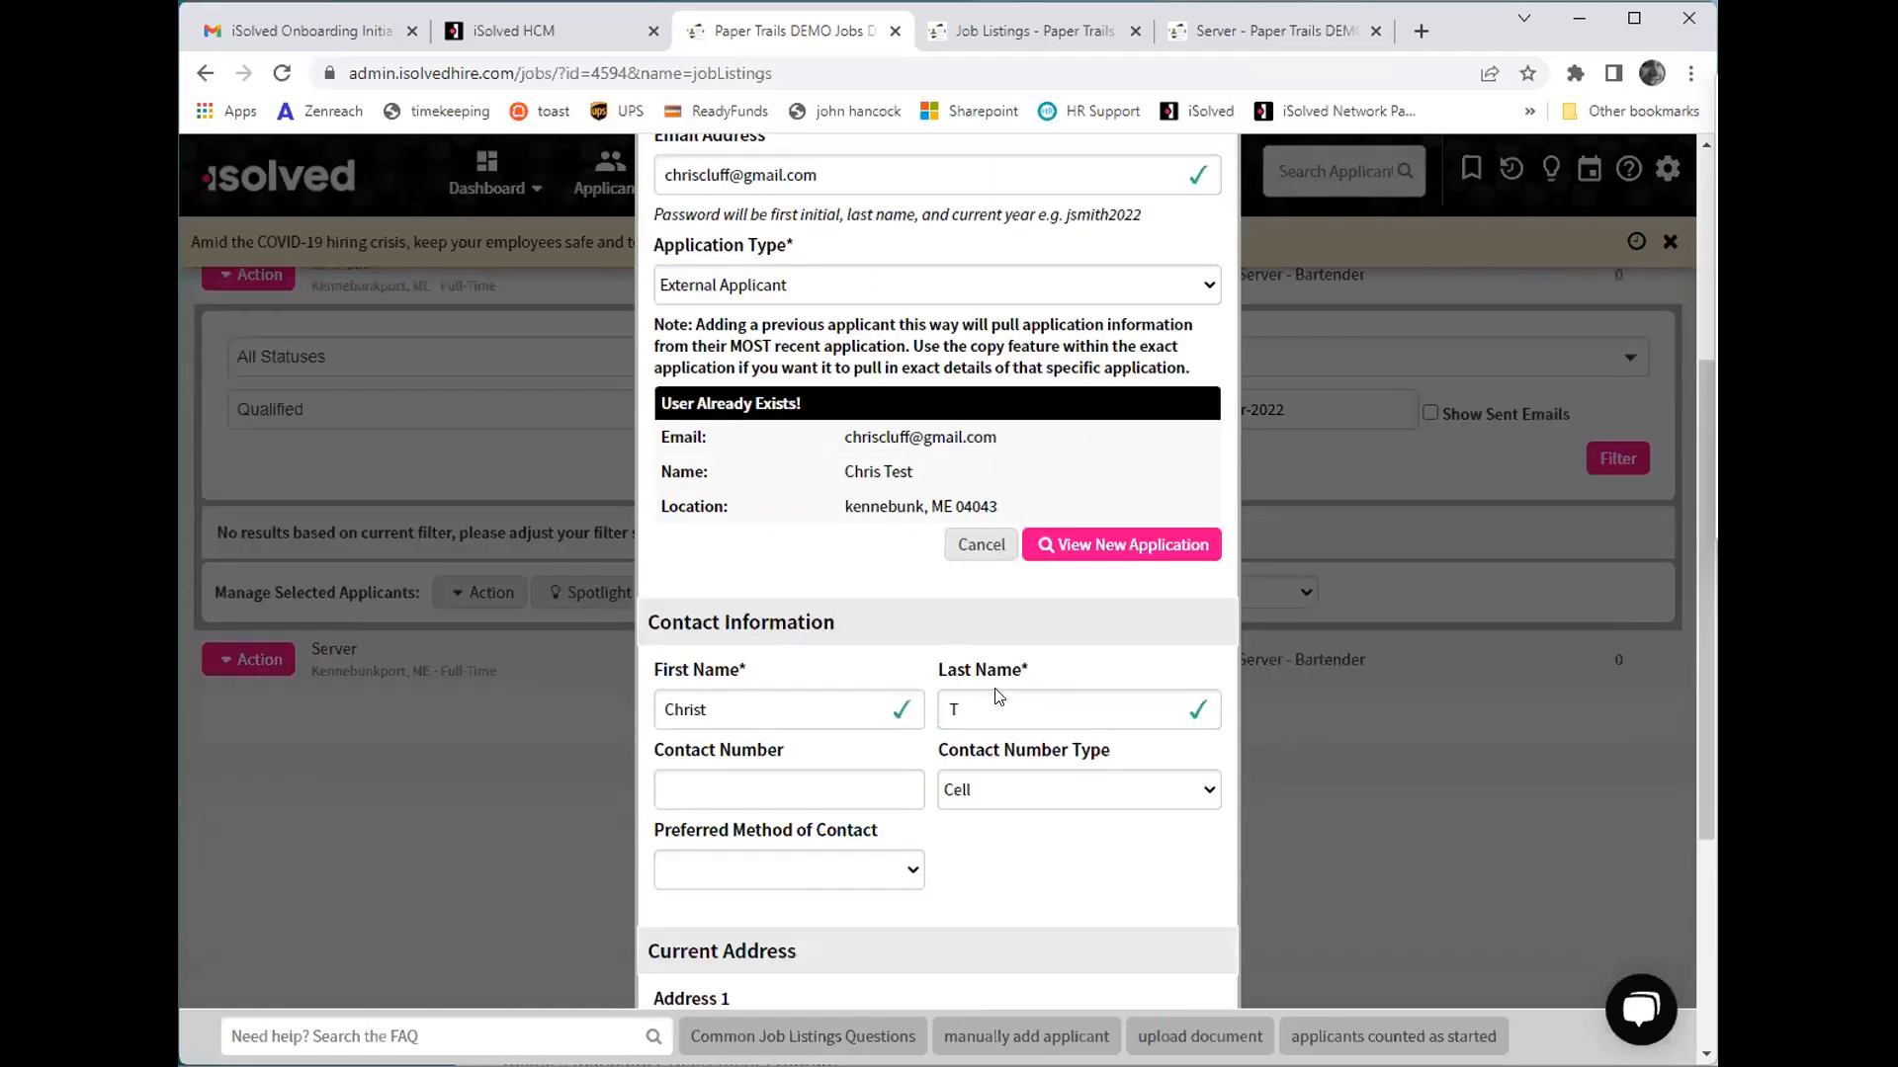
click(1147, 959)
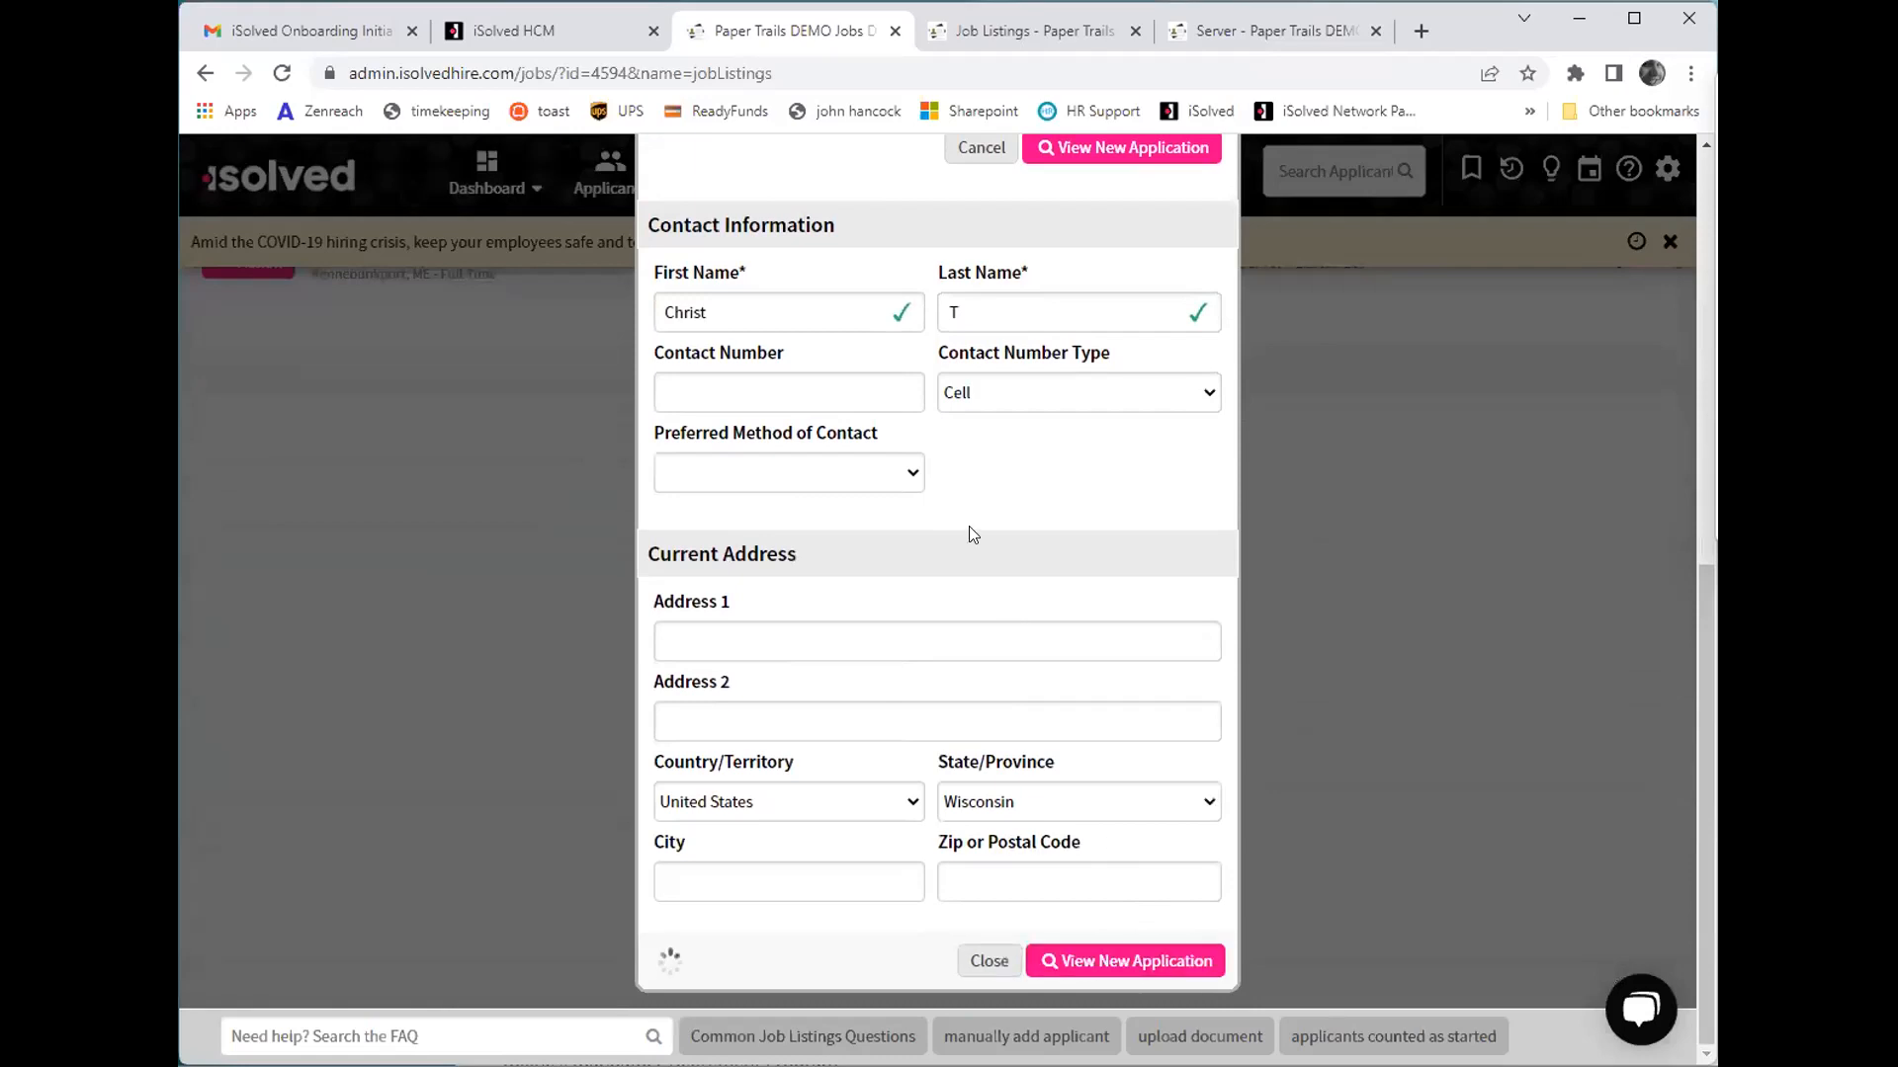
scroll(1111, 486, up, 8)
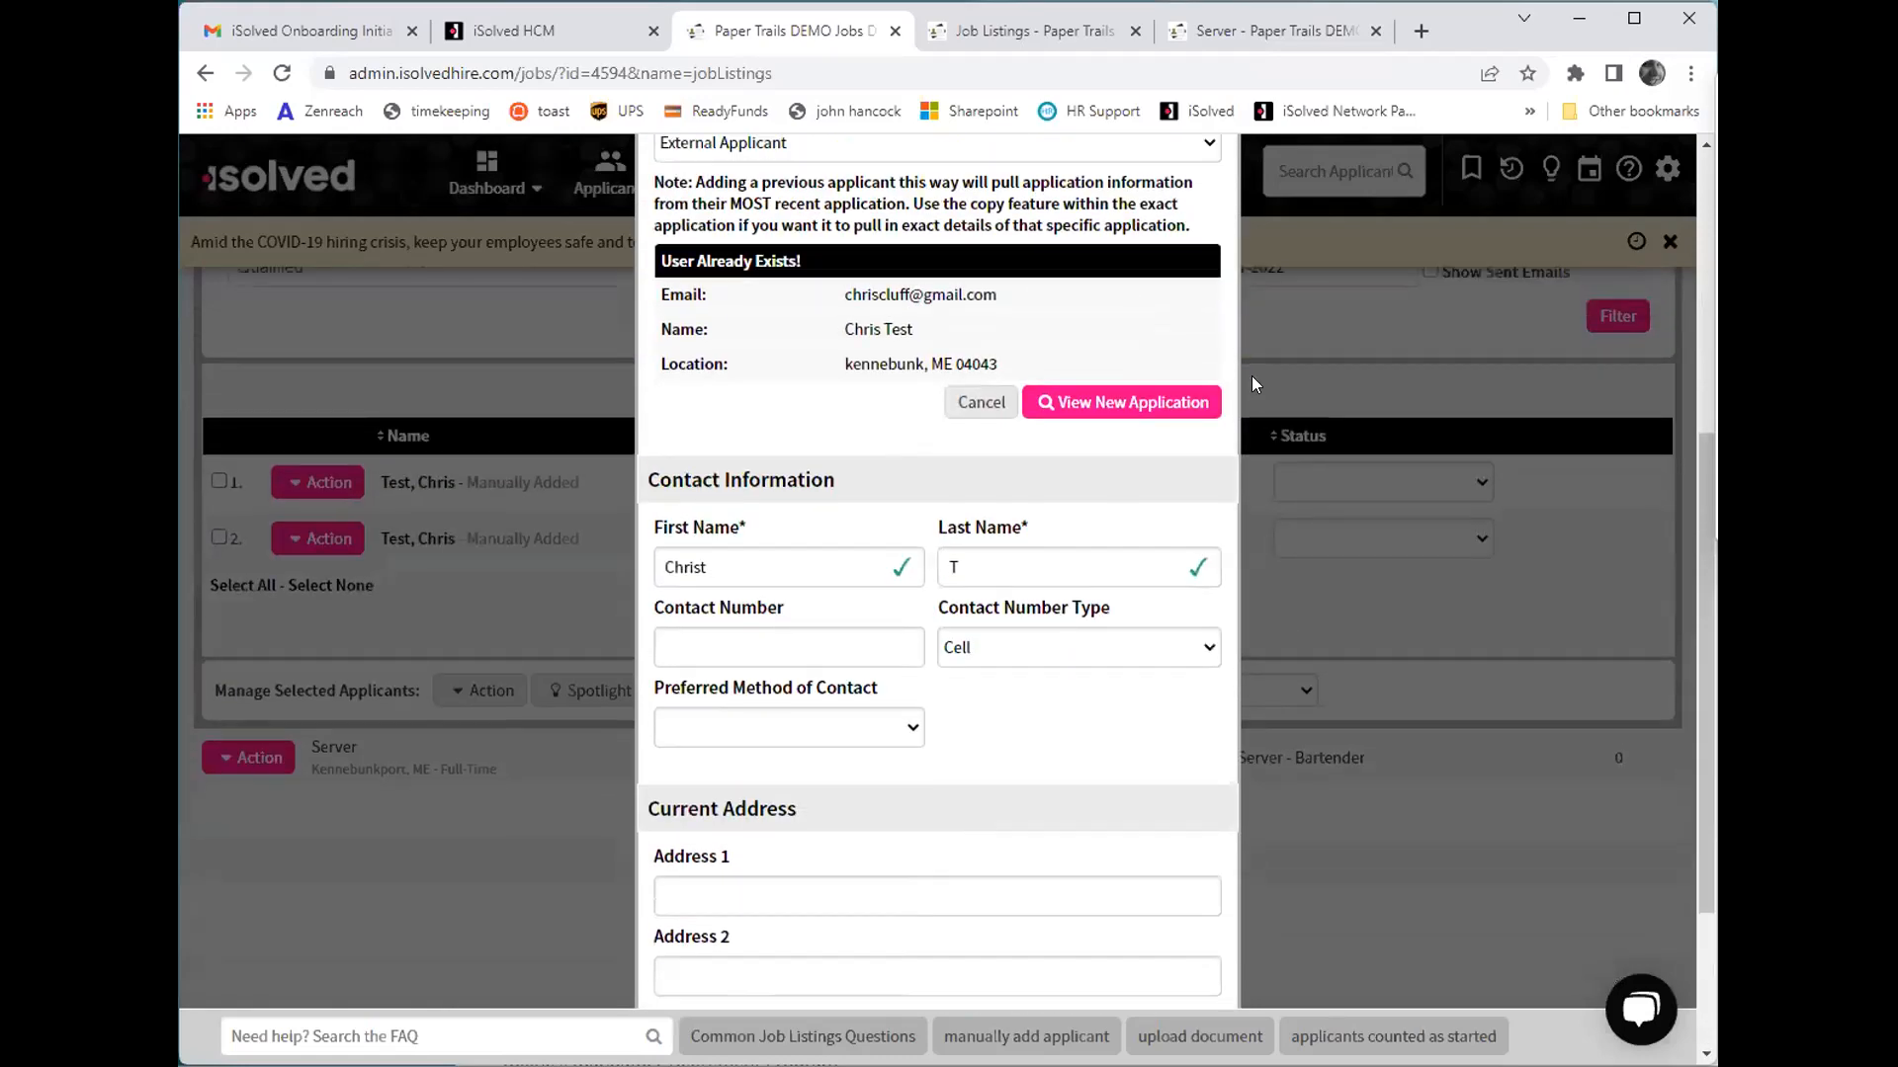
click(1205, 313)
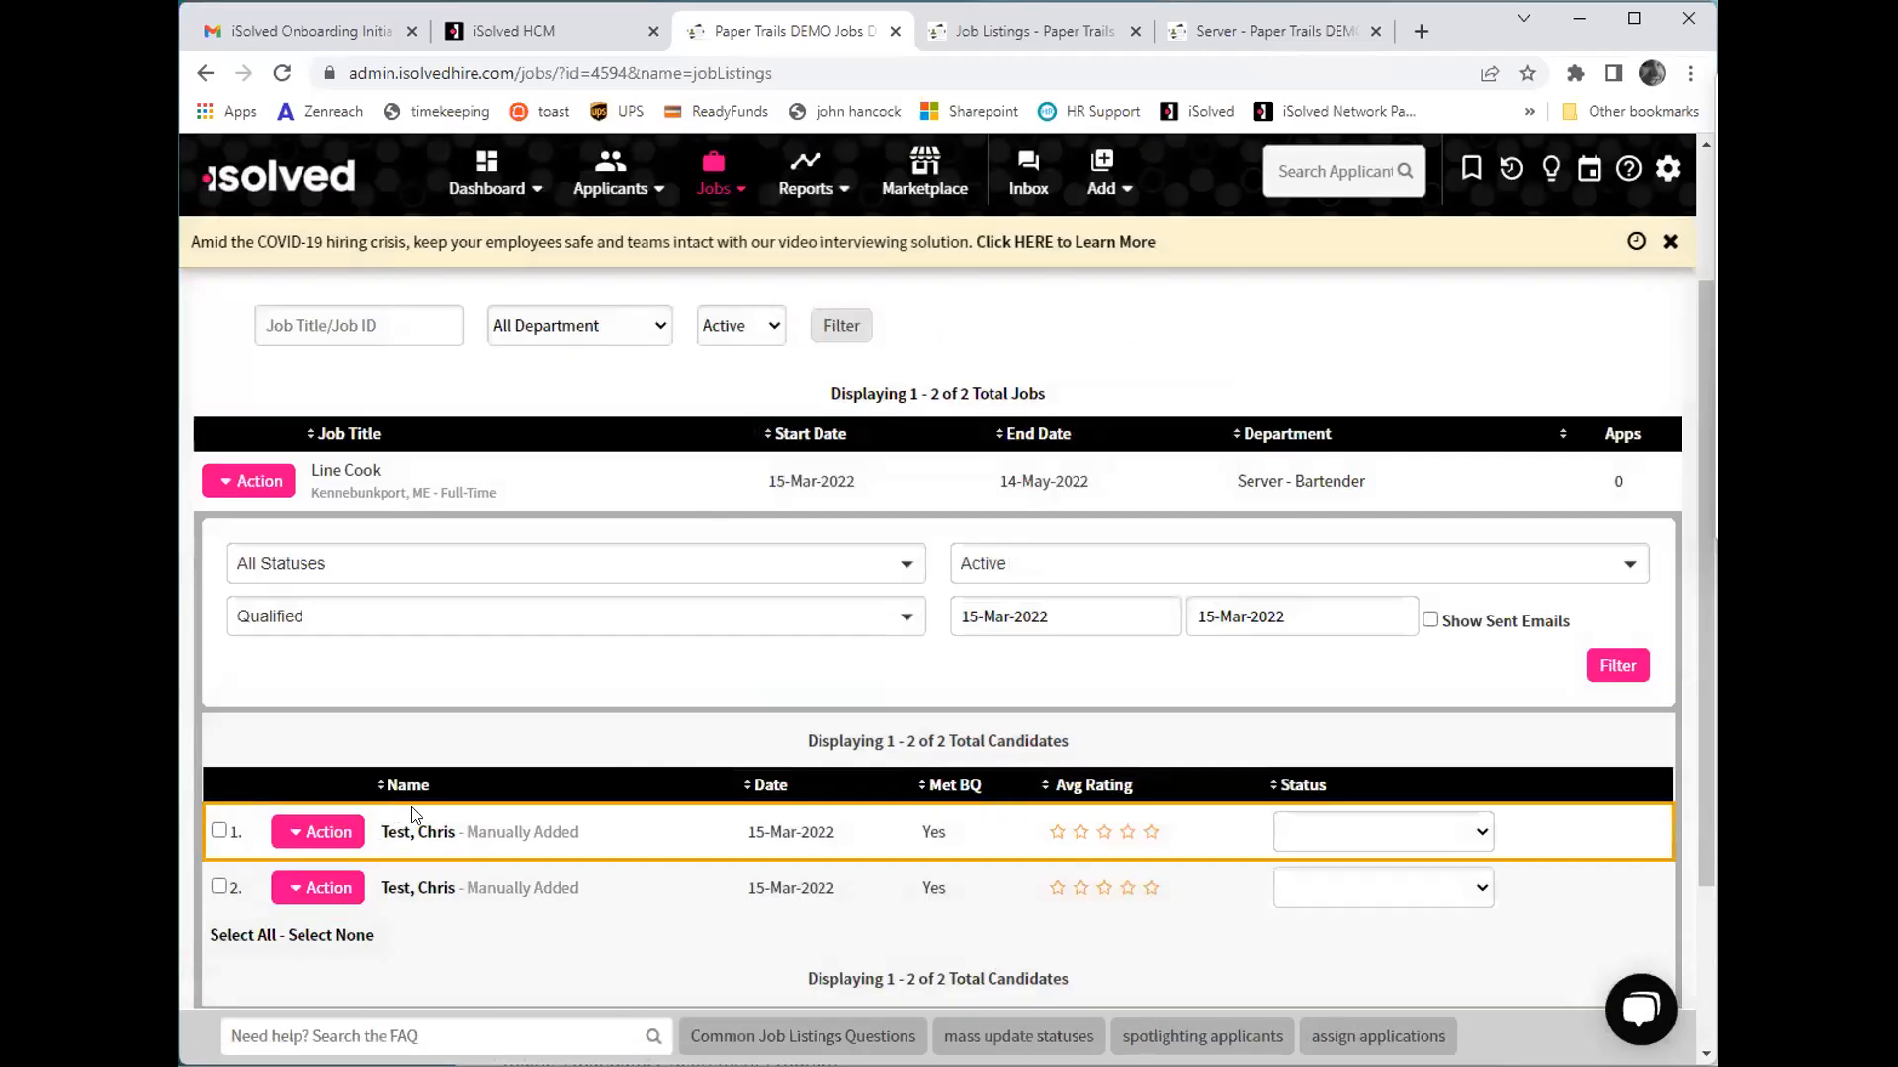
- Open the second manually added Line Cook applicant's application and review its summary, from employment history to additional questions
scroll(560, 797, down, 4)
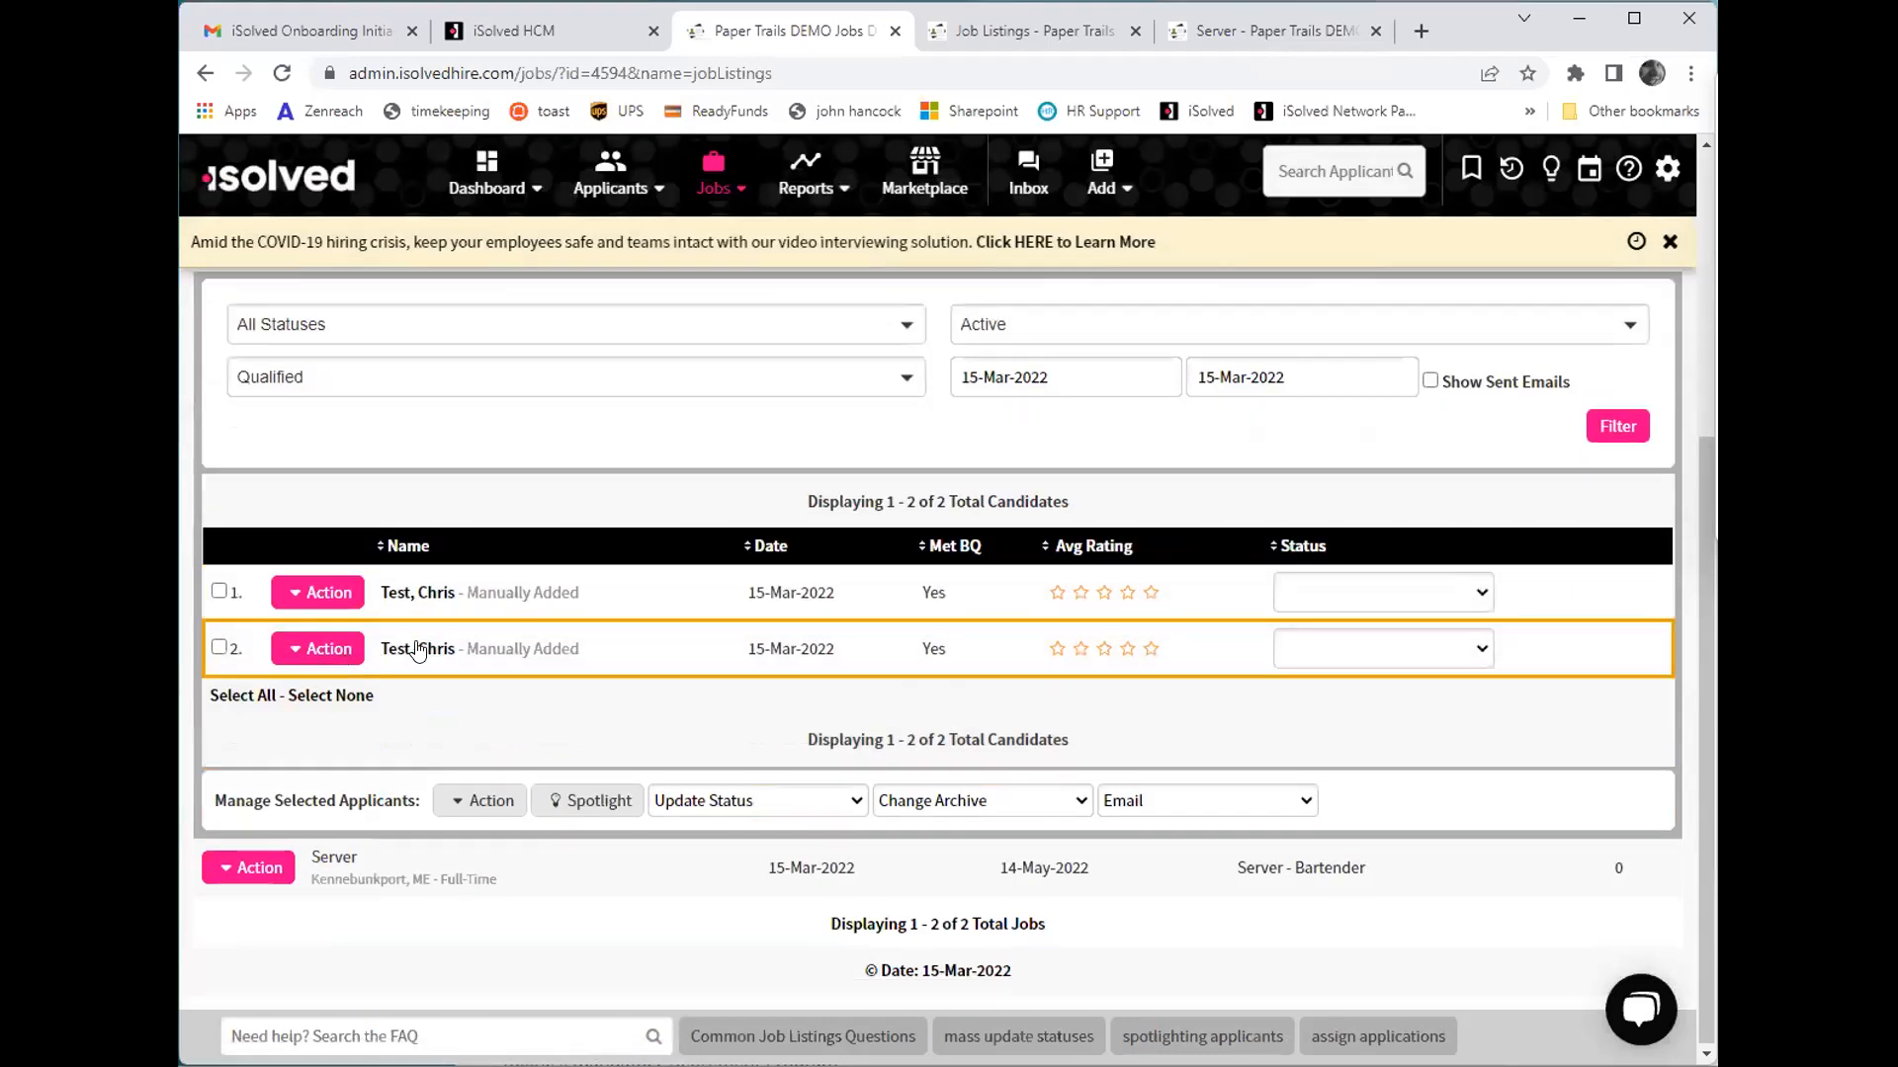
click(425, 649)
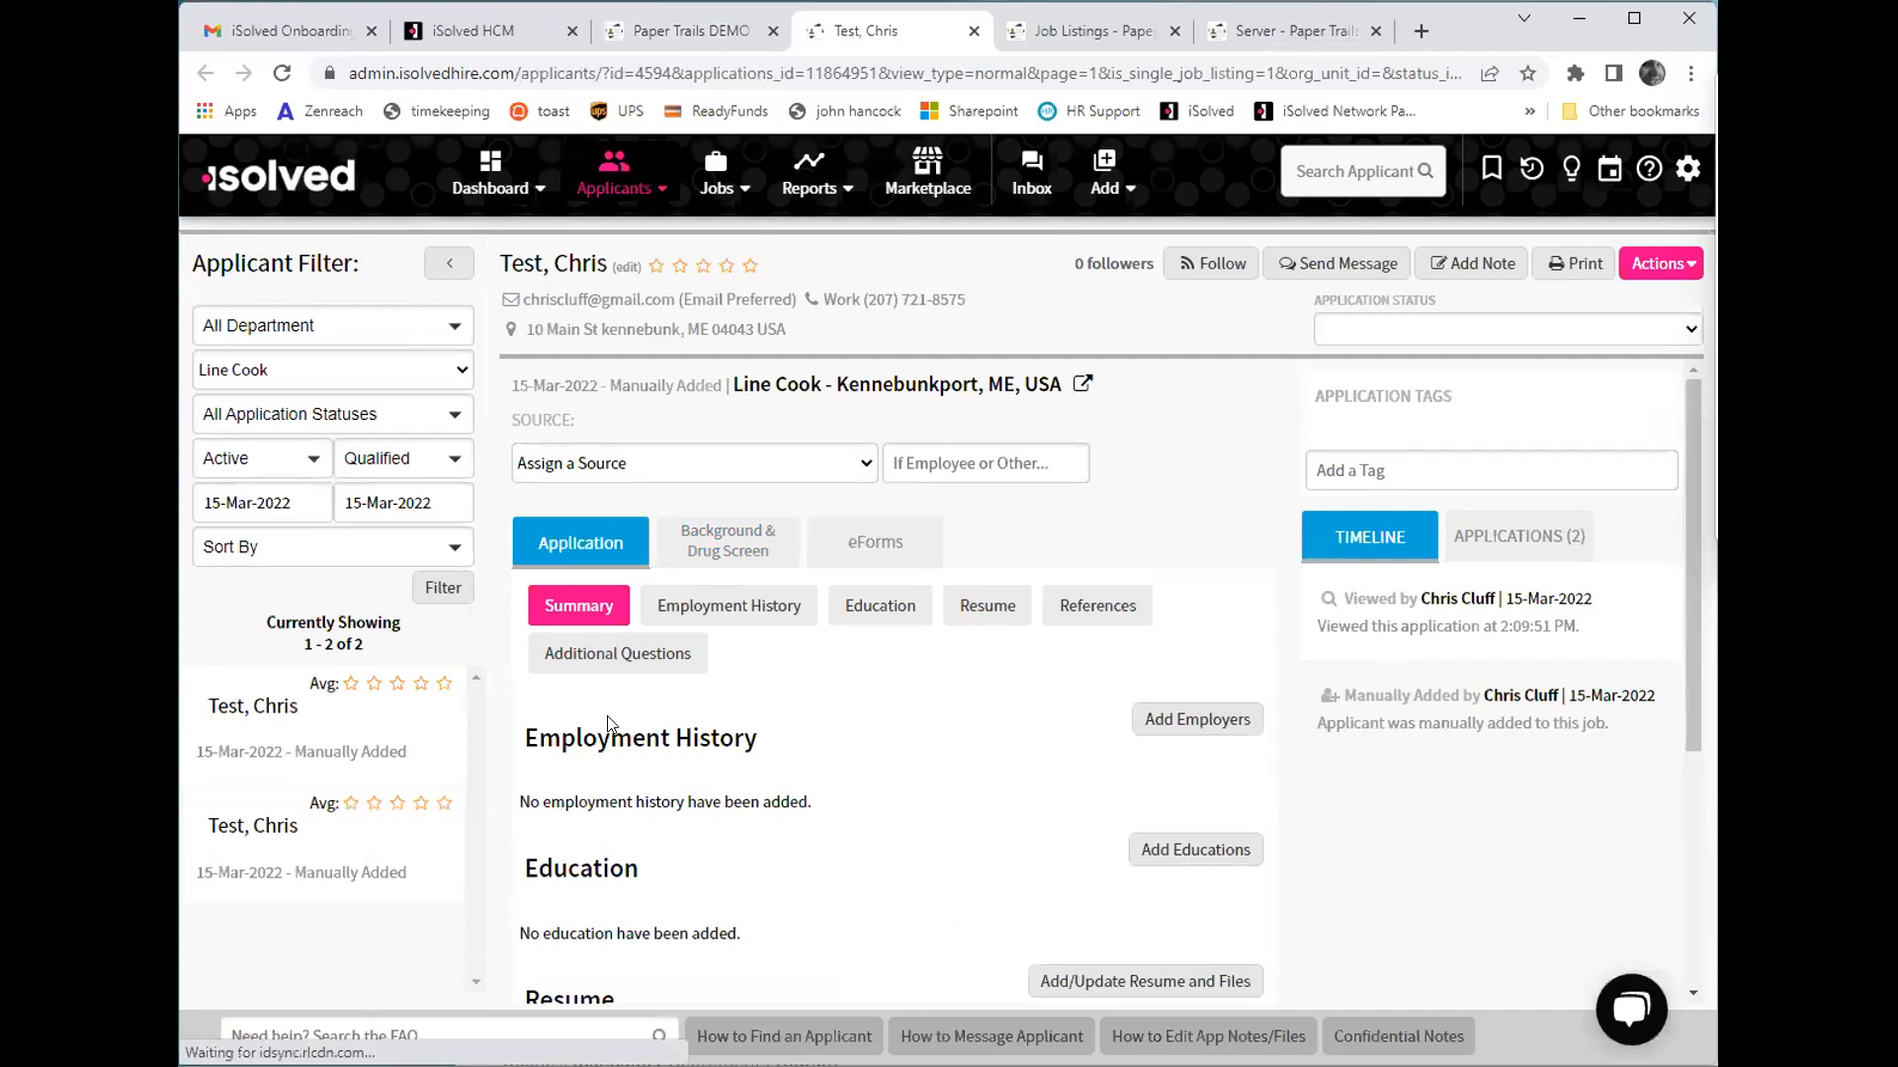
scroll(650, 725, down, 4)
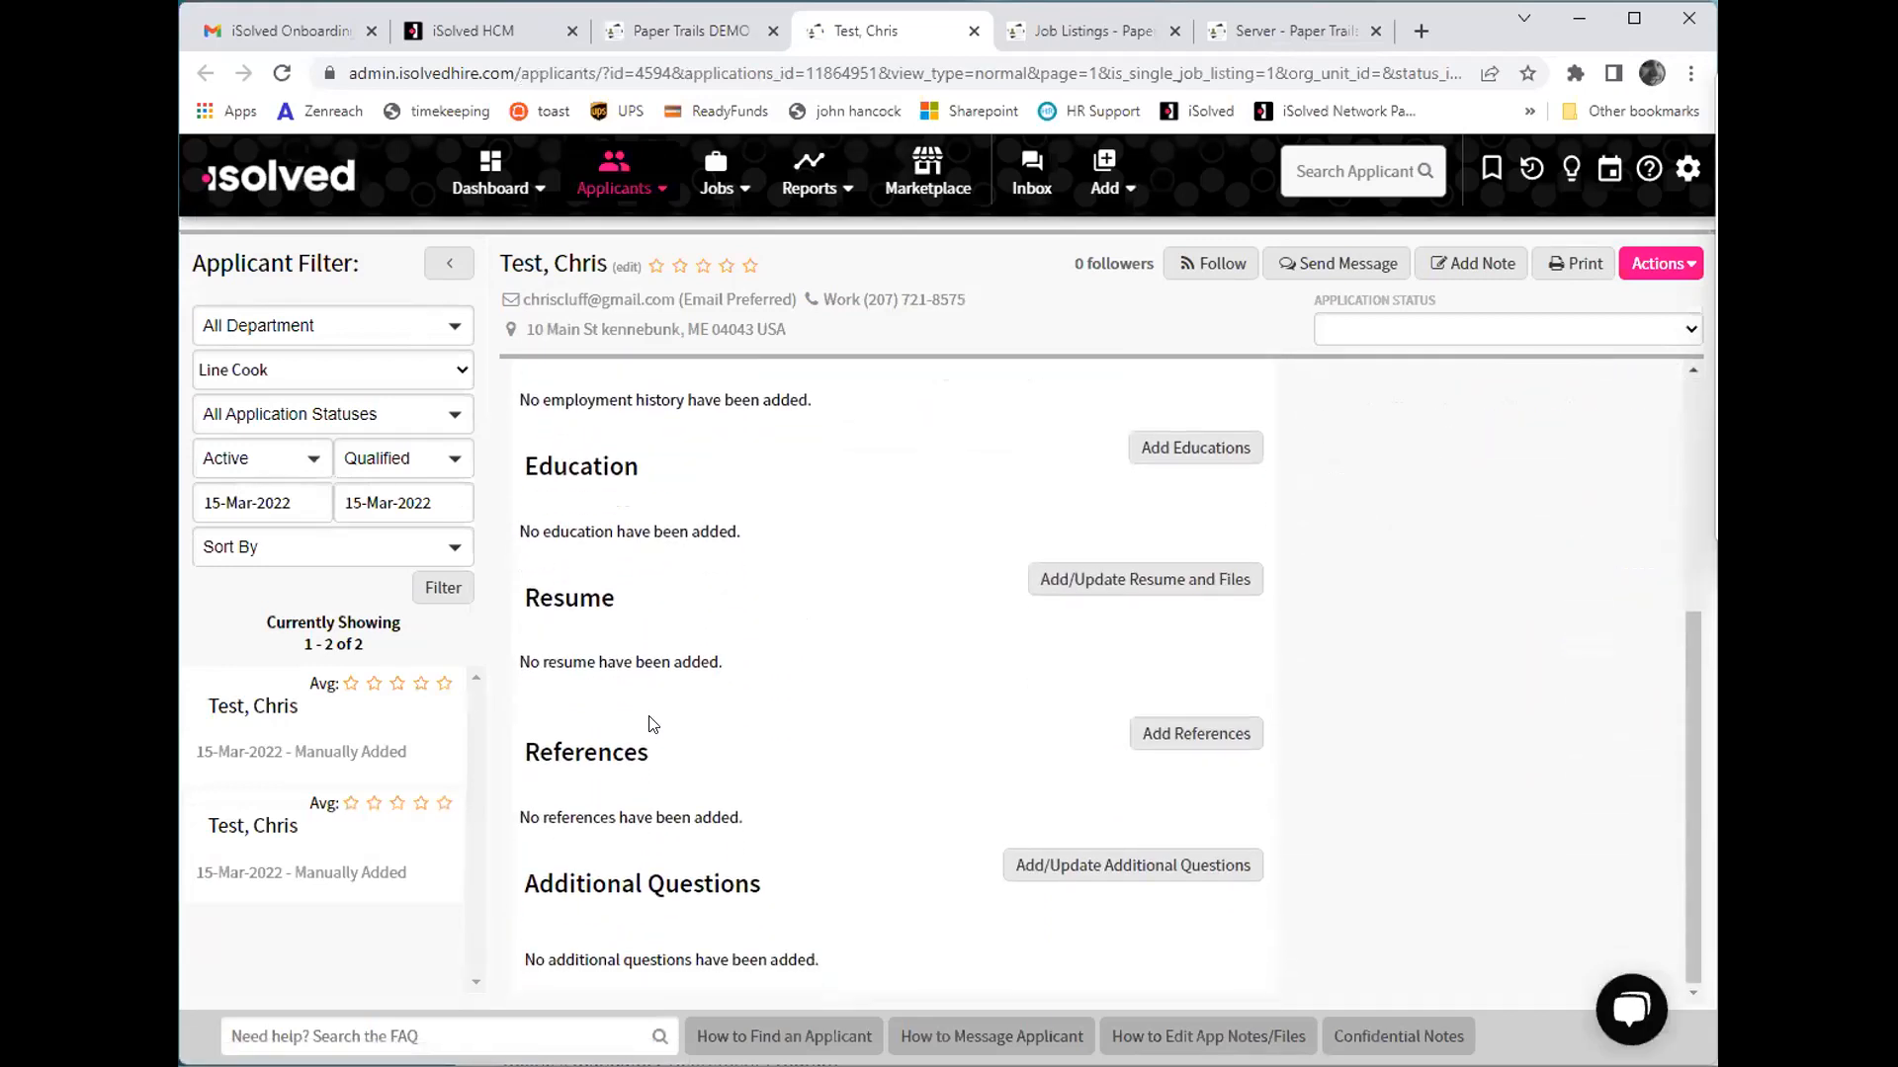
scroll(650, 725, up, 4)
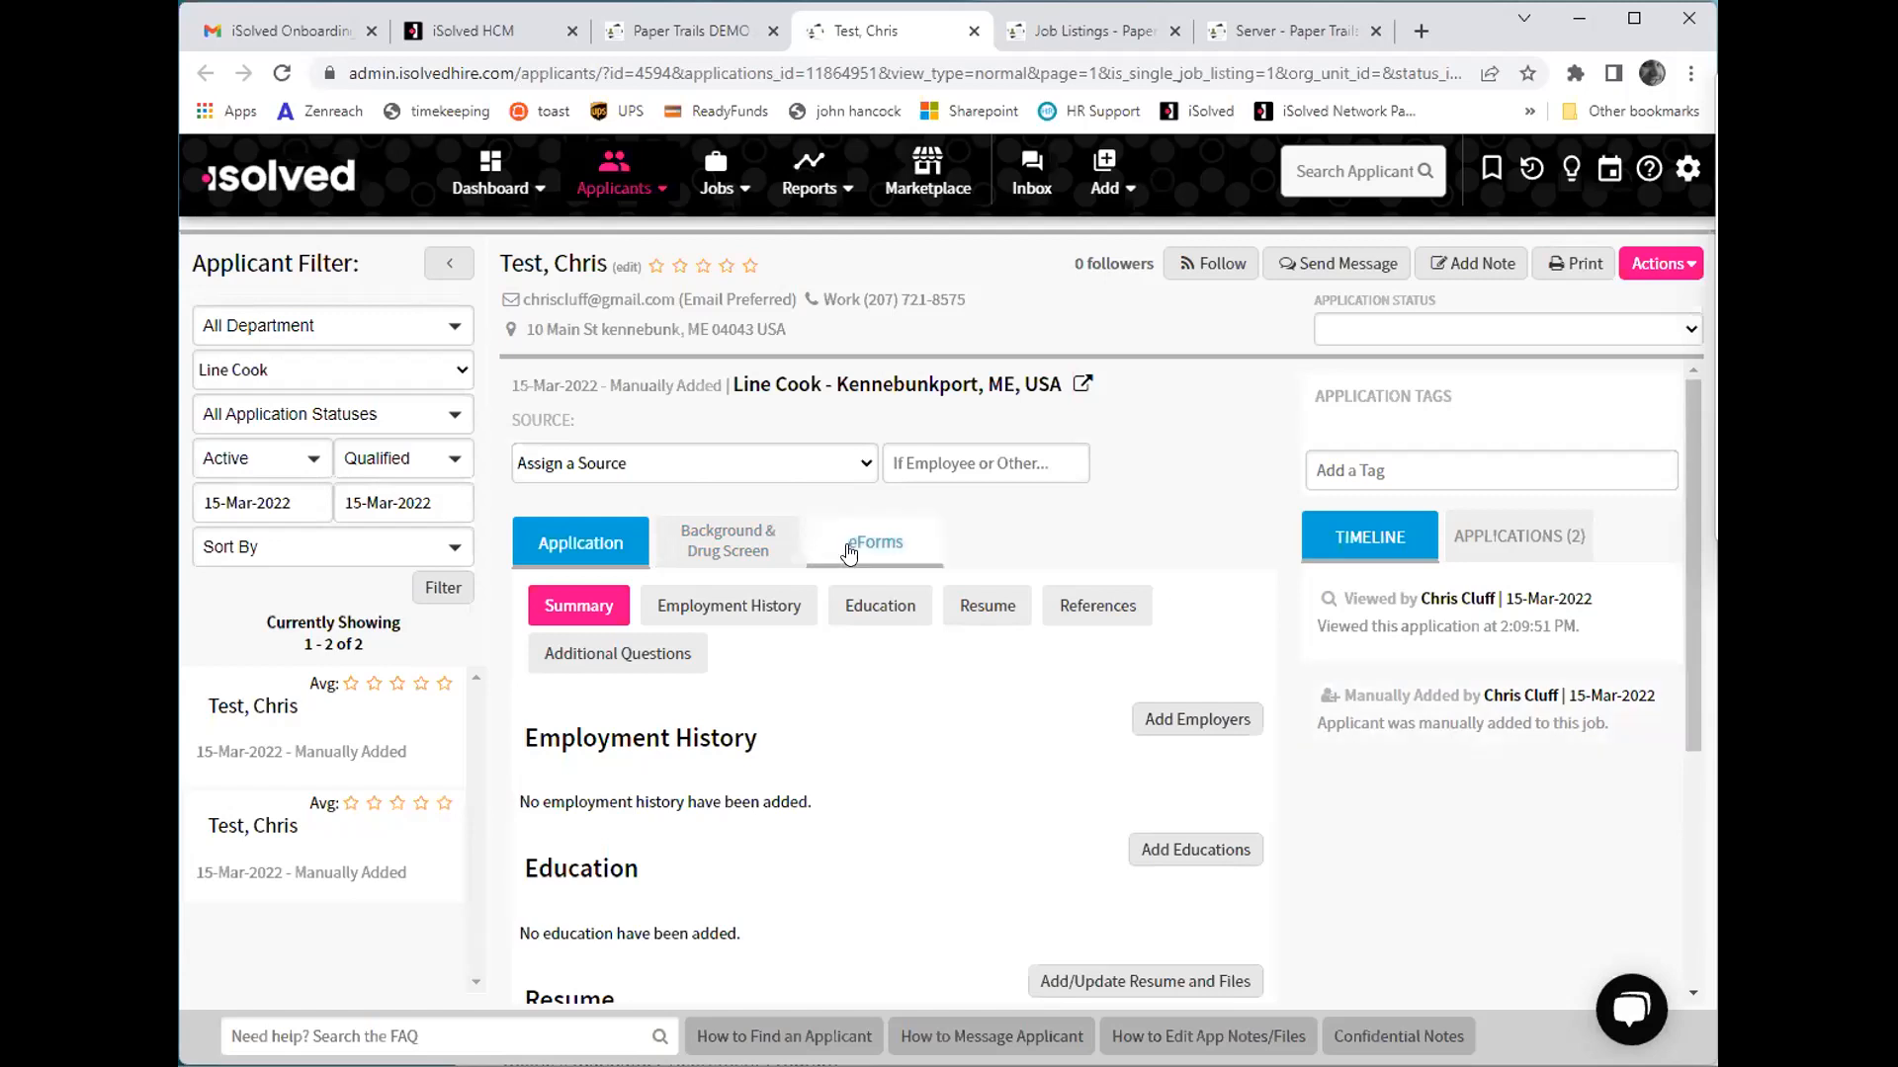
- View the applicant's Background & Drug Screen and eForms sections, and look at the message window before closing it
click(778, 563)
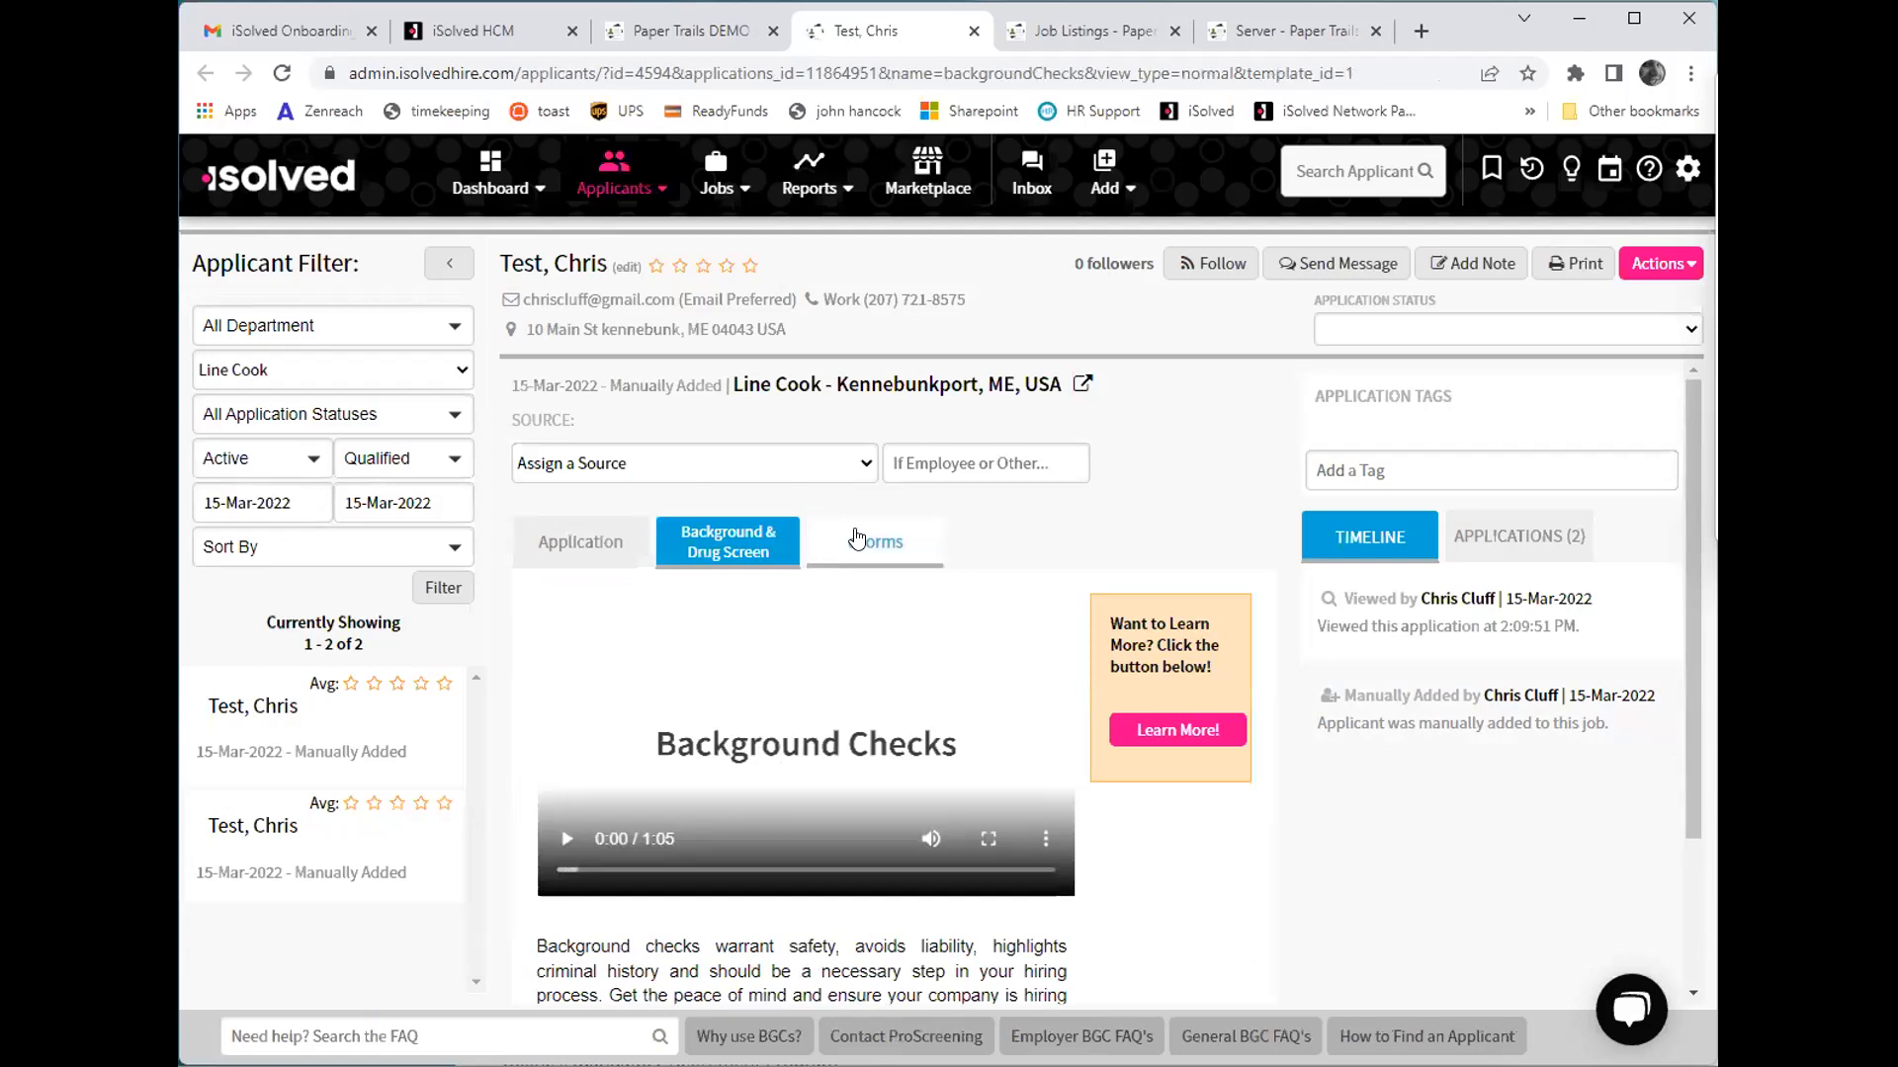
click(856, 539)
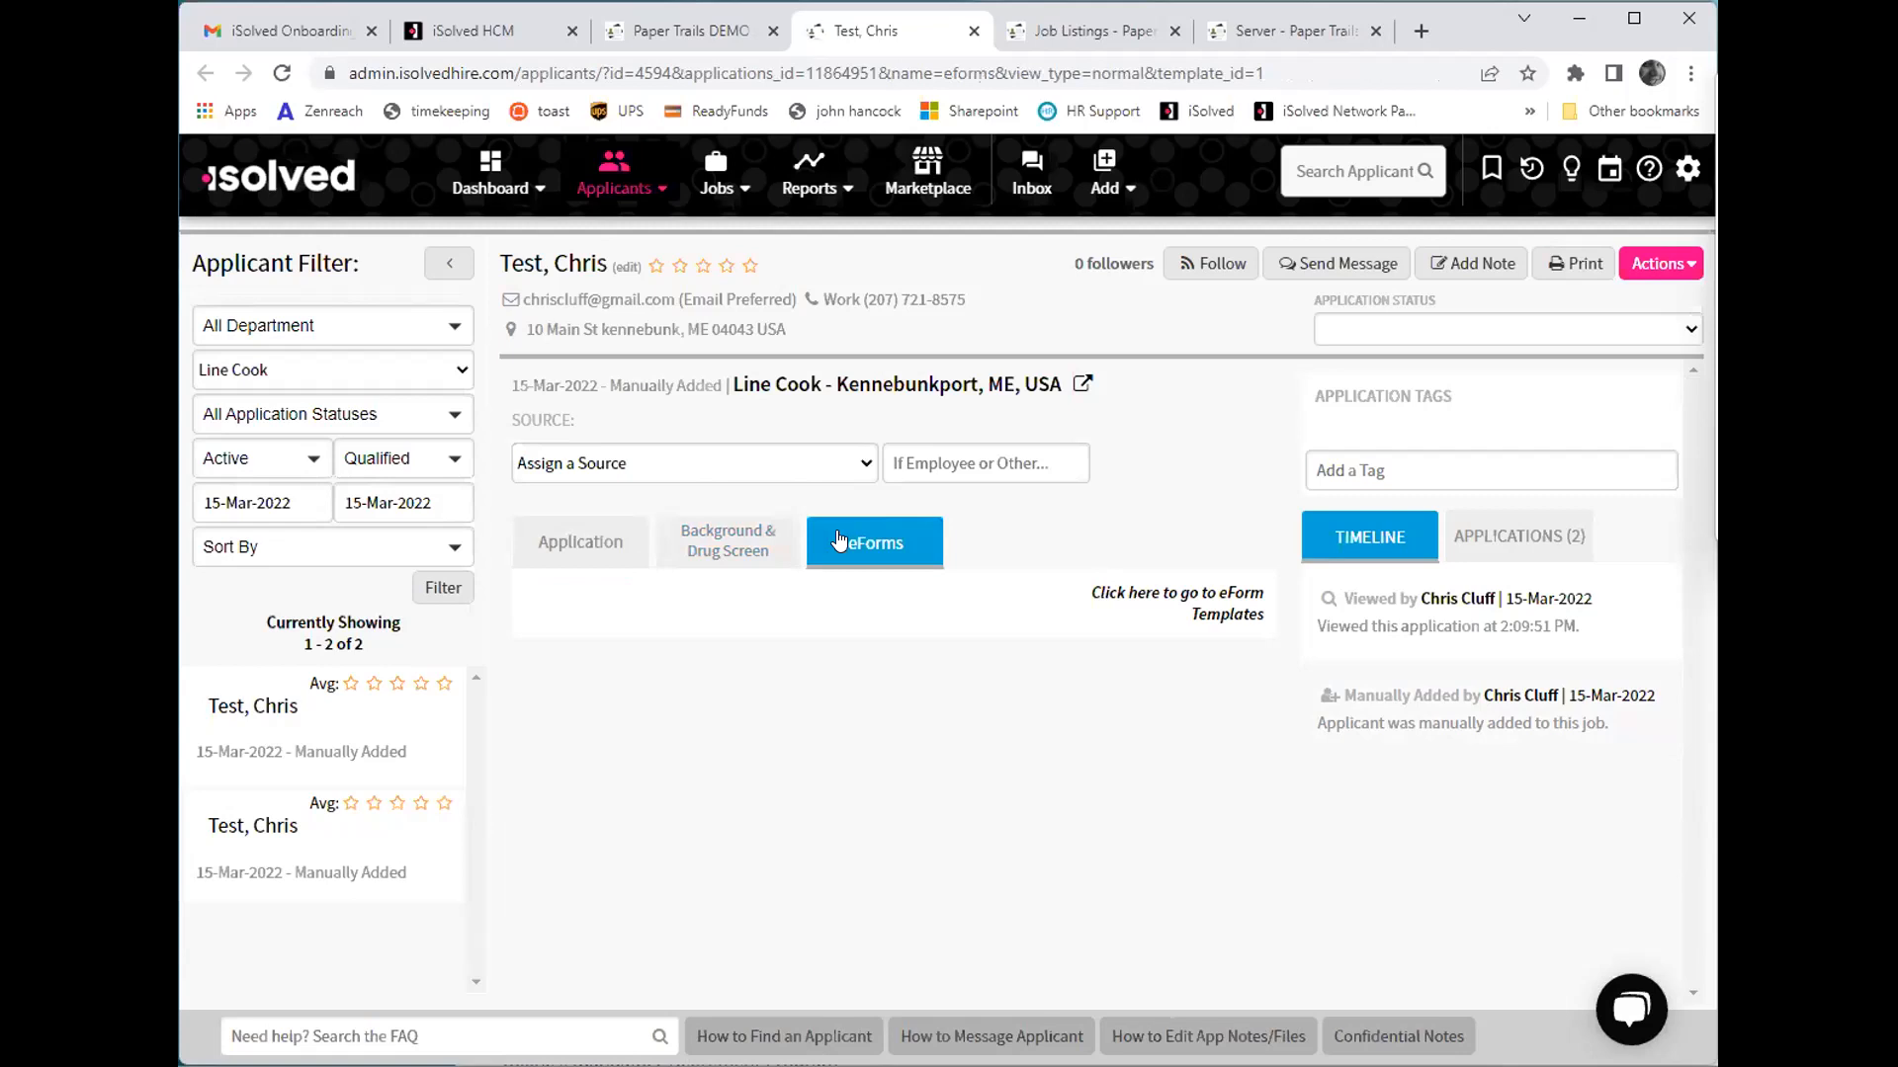
click(1352, 263)
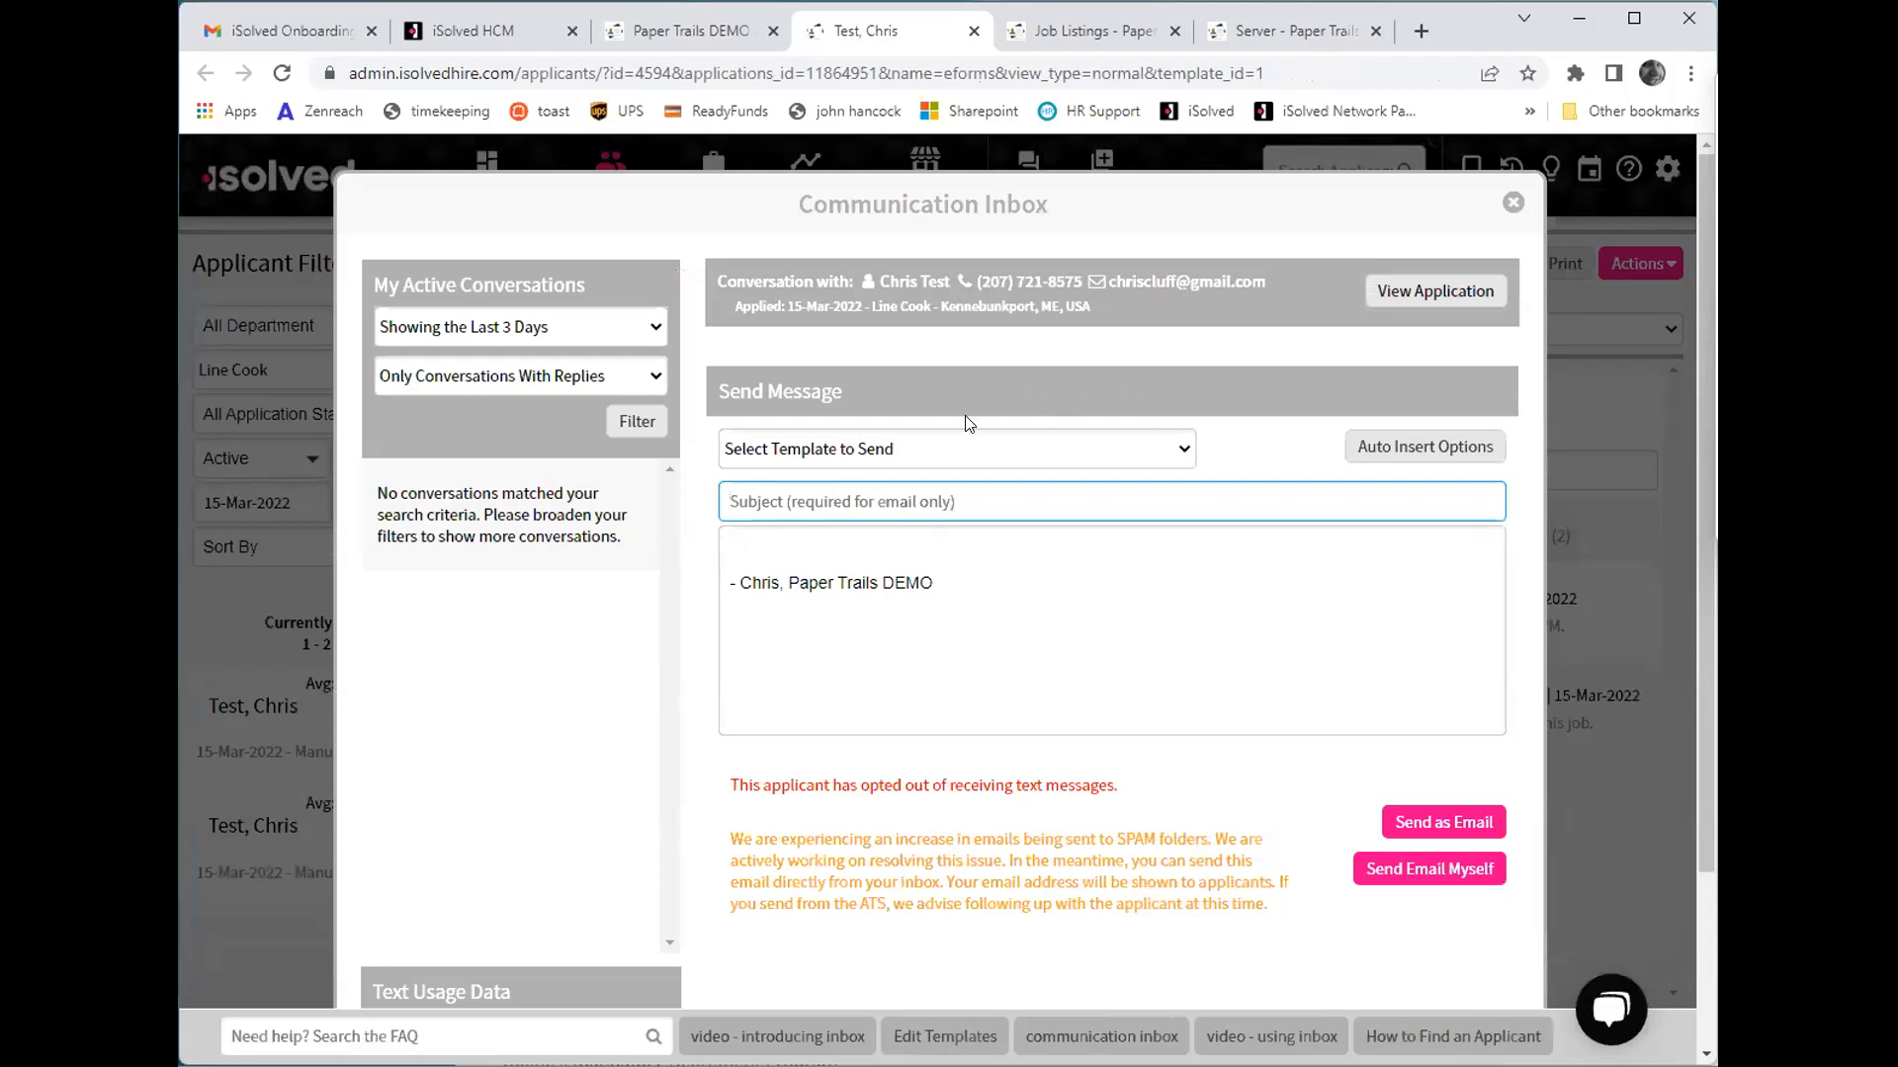
click(1513, 200)
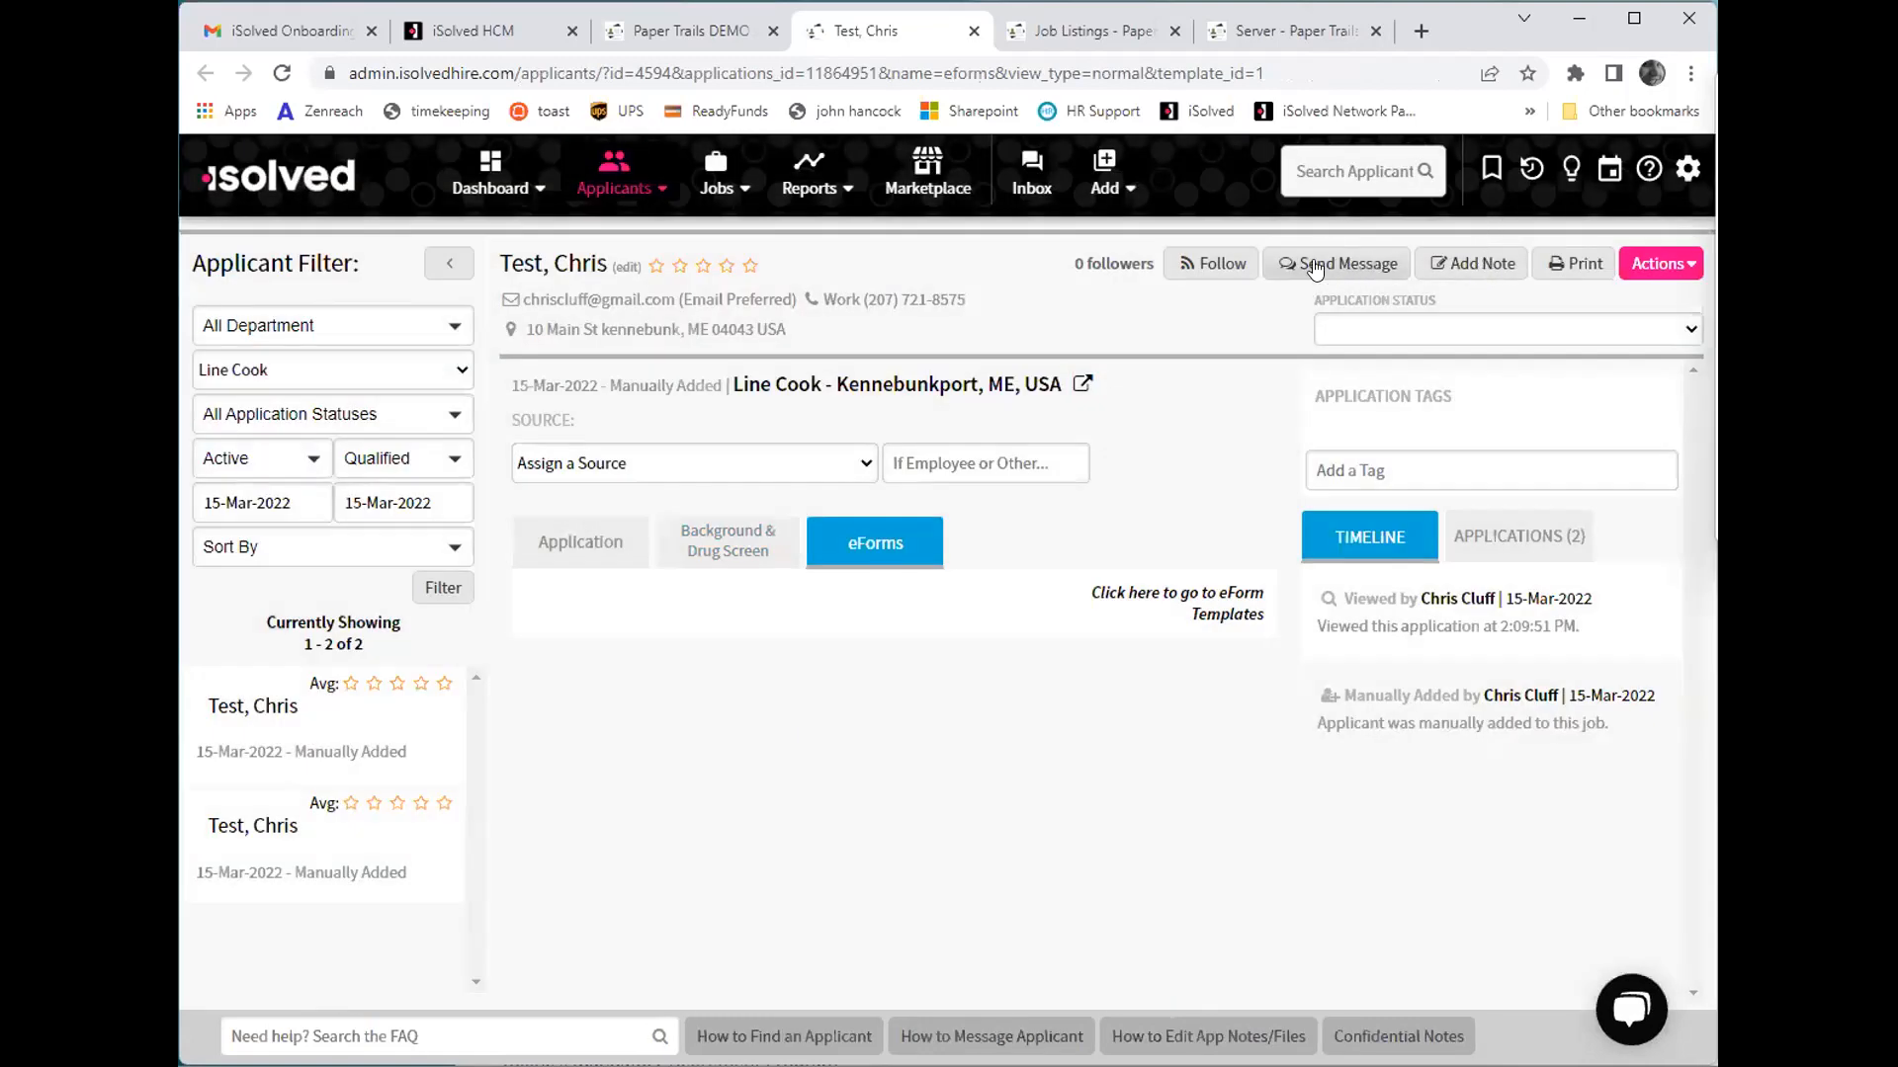
- Set the application status to In-Person Interview Scheduled and give the applicant a four-star rating
click(1445, 333)
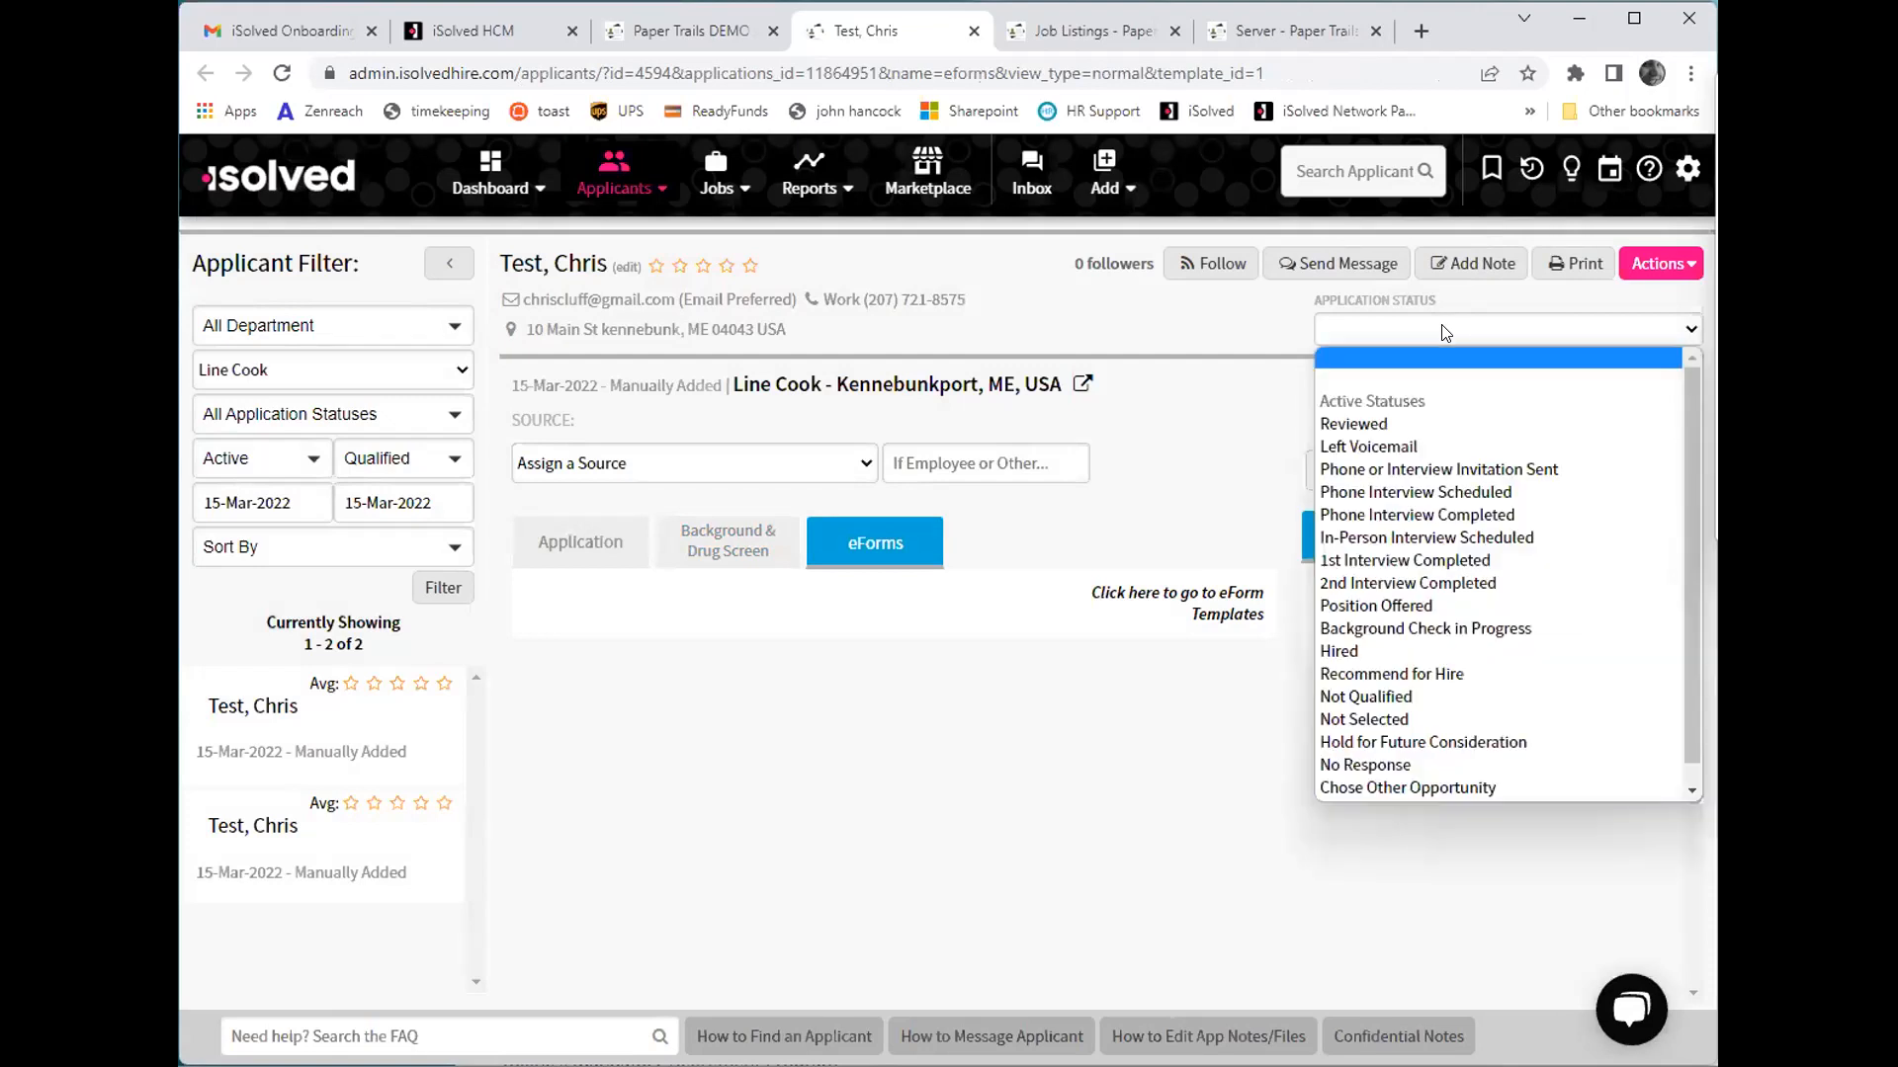
click(1445, 543)
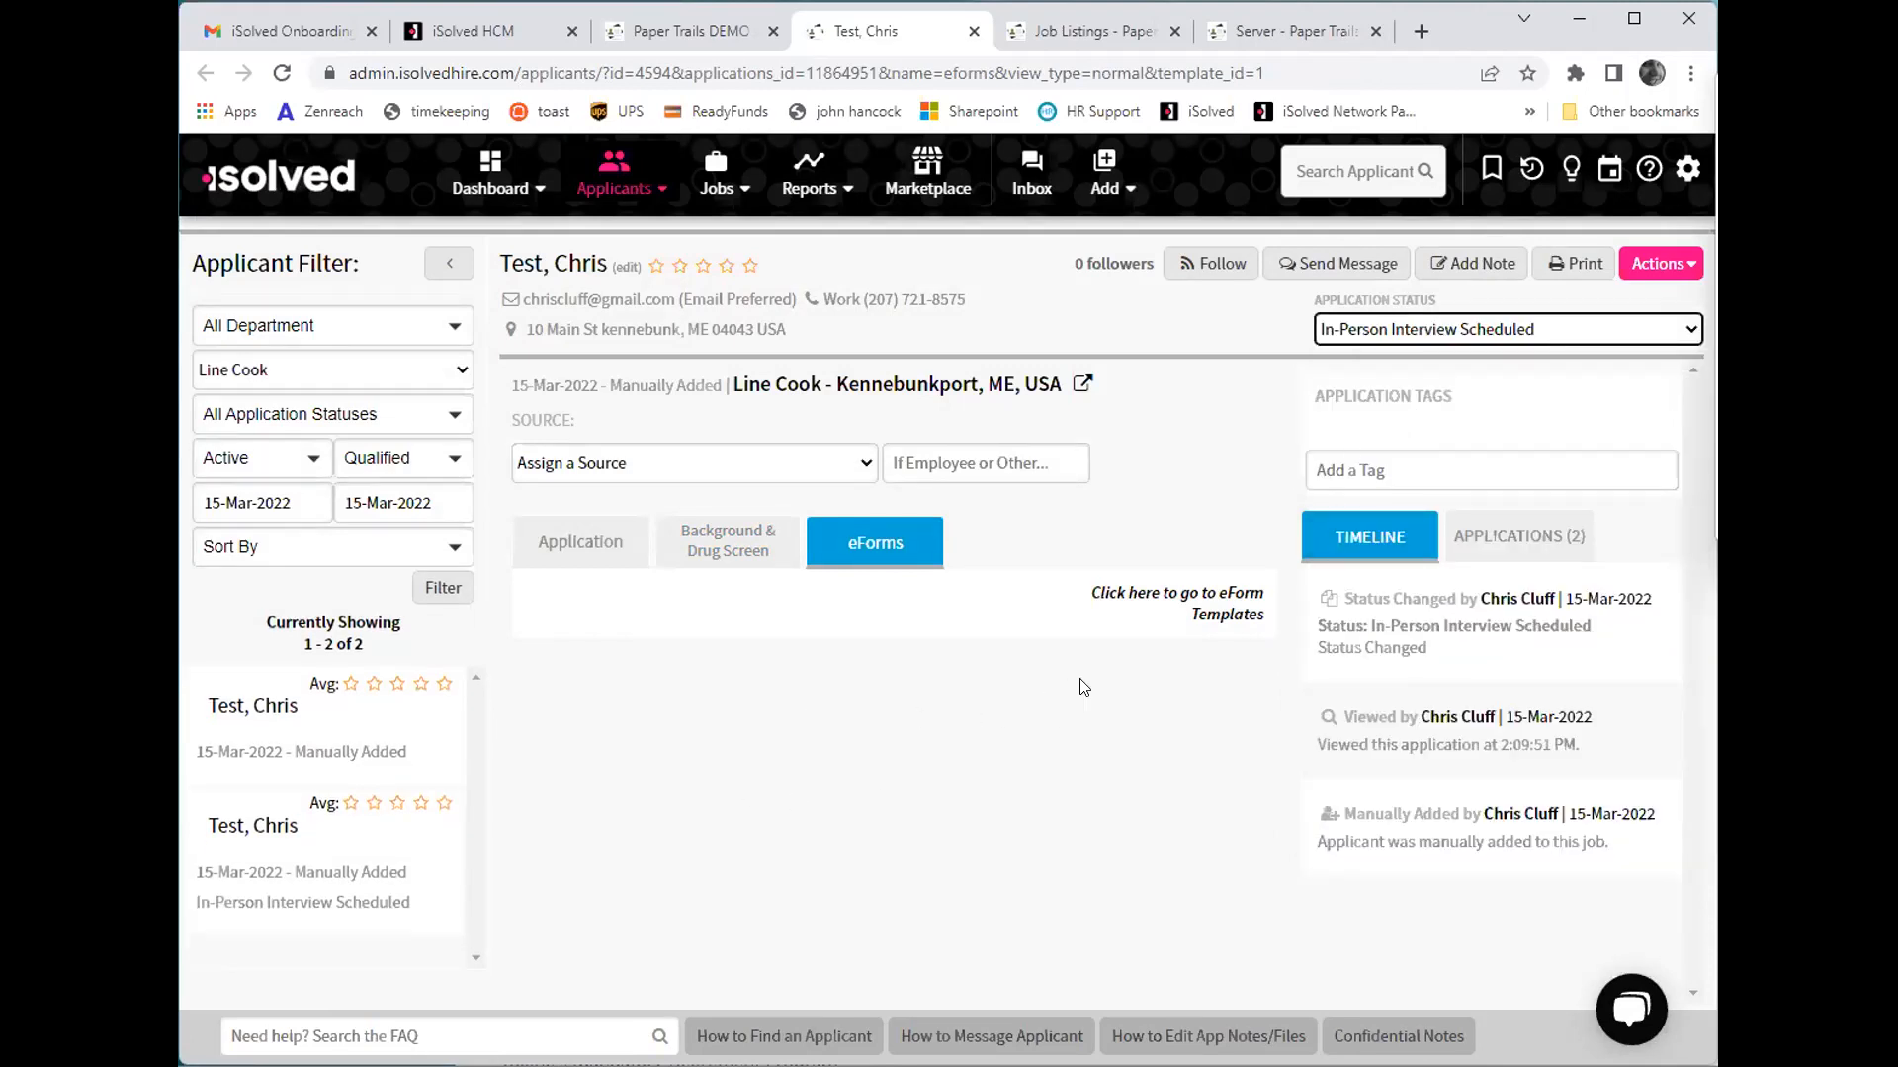
click(750, 266)
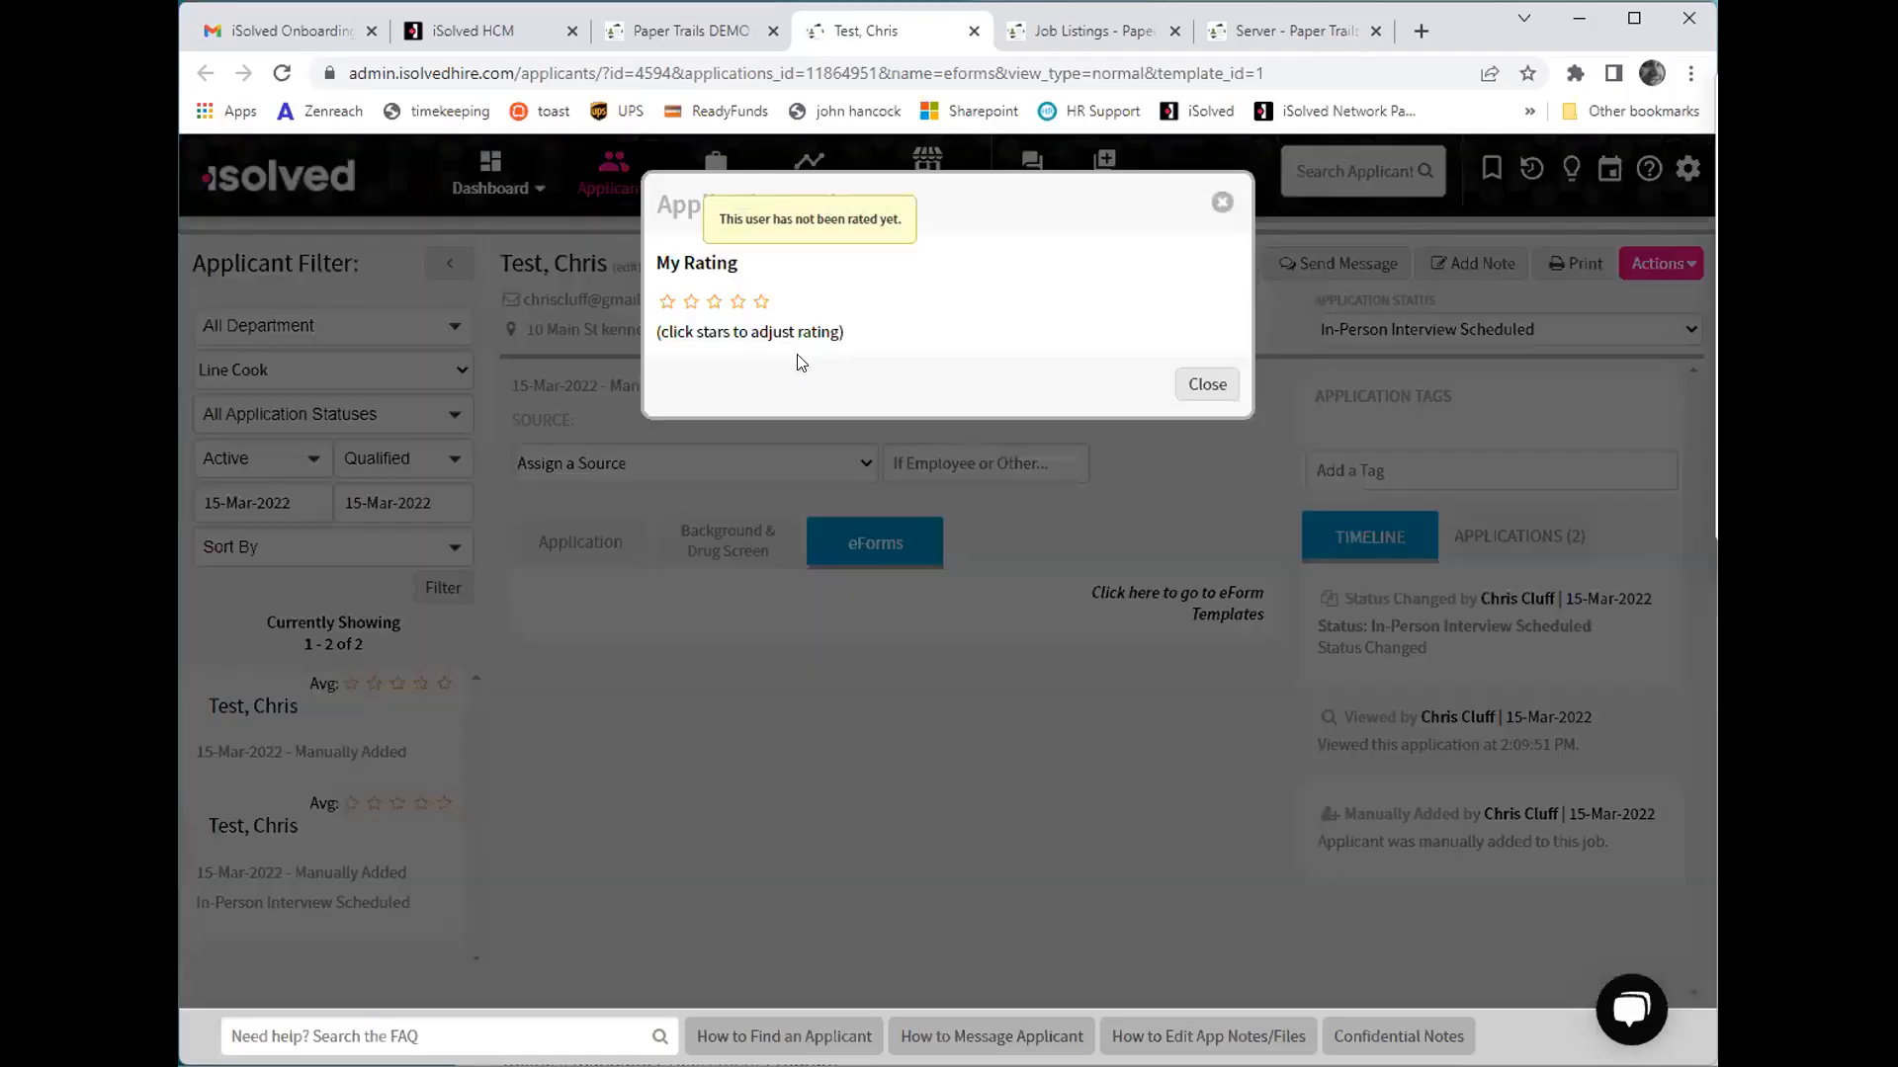
click(740, 303)
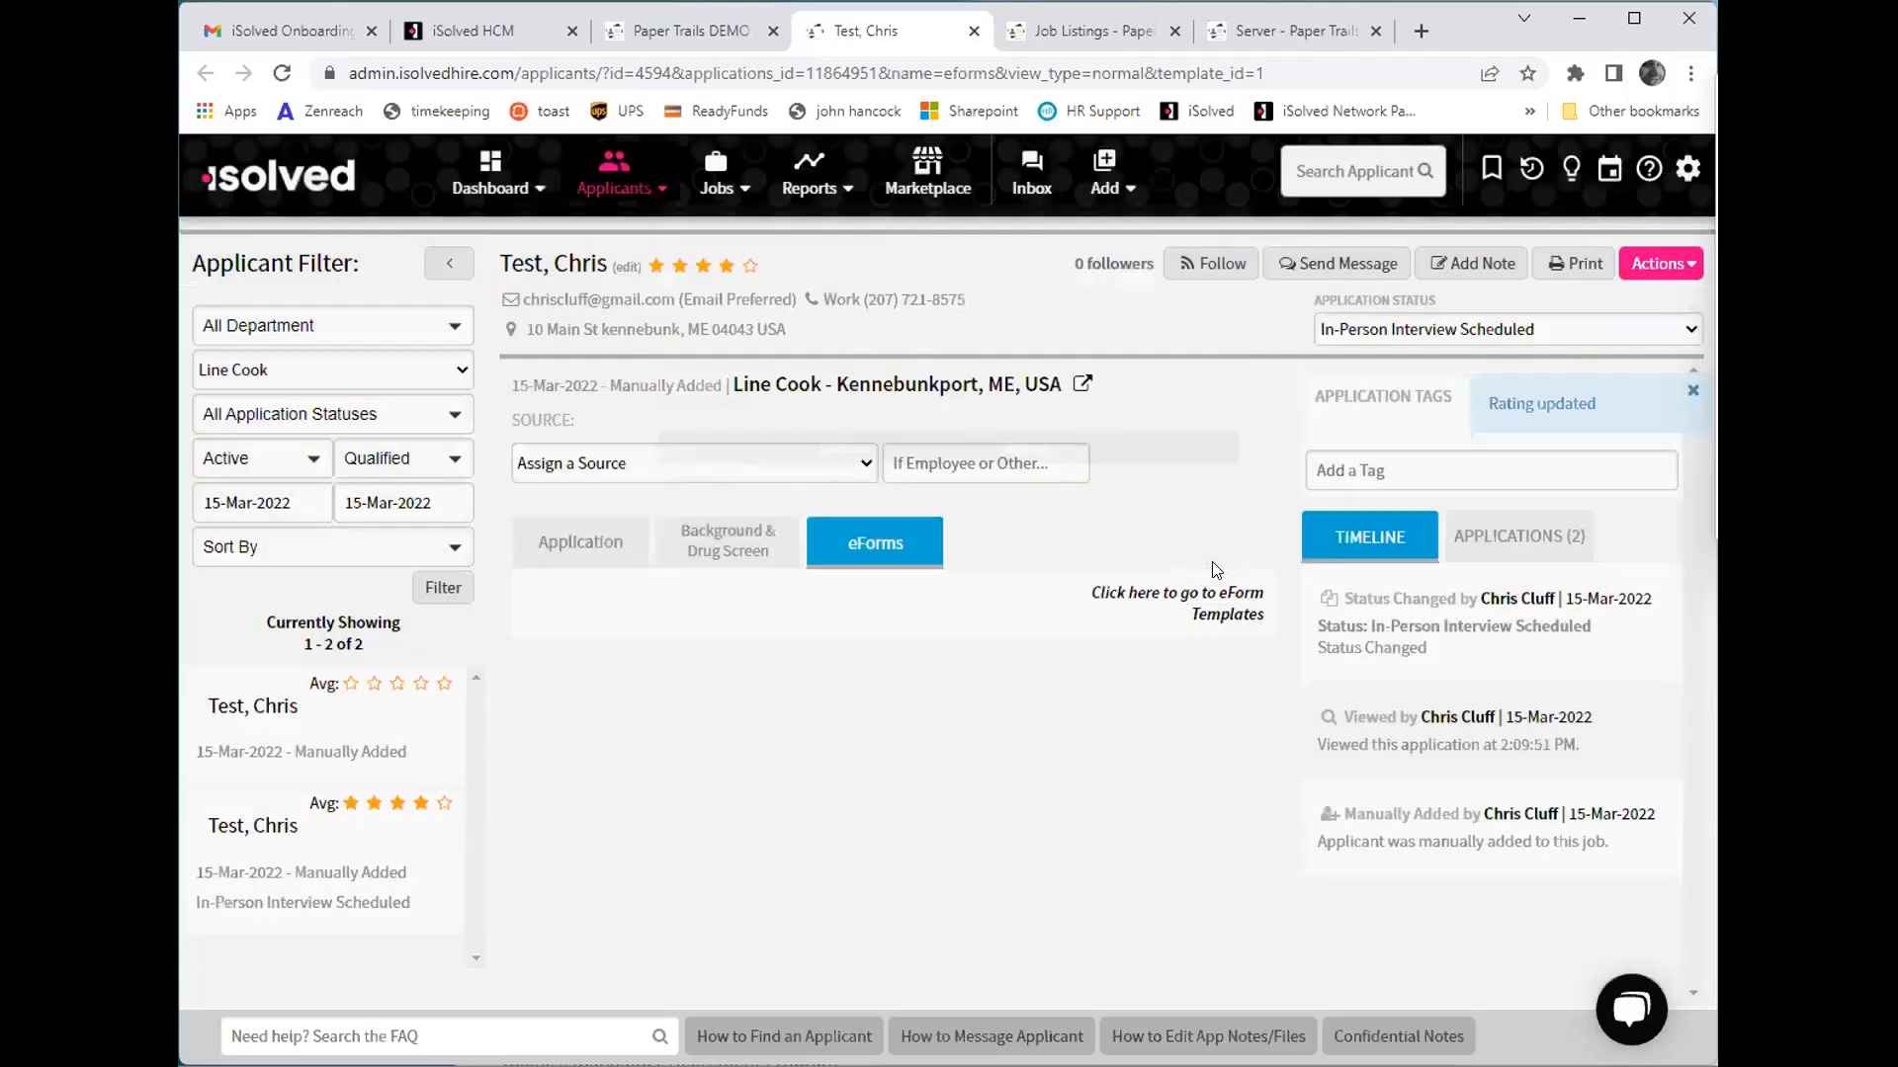
click(1191, 569)
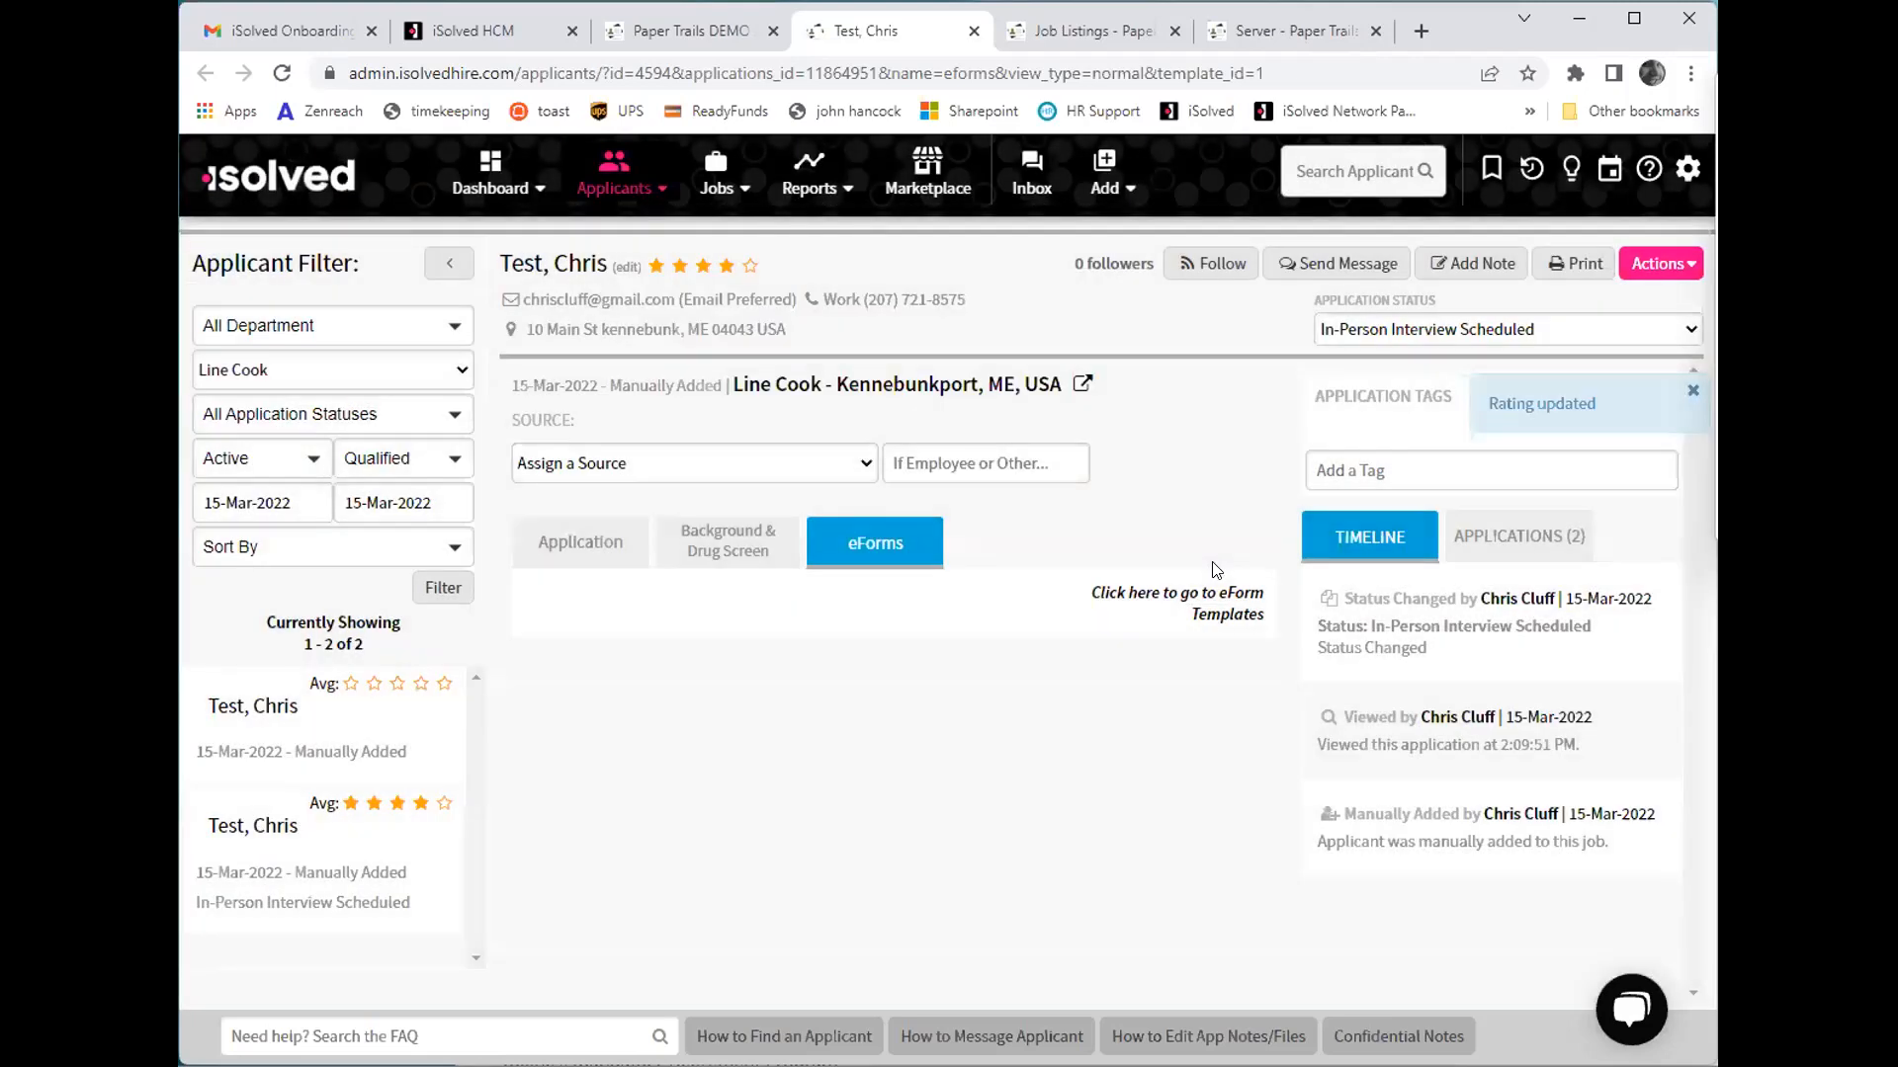
- Examine the list of further actions available for this application and close it
mouse_move(579, 317)
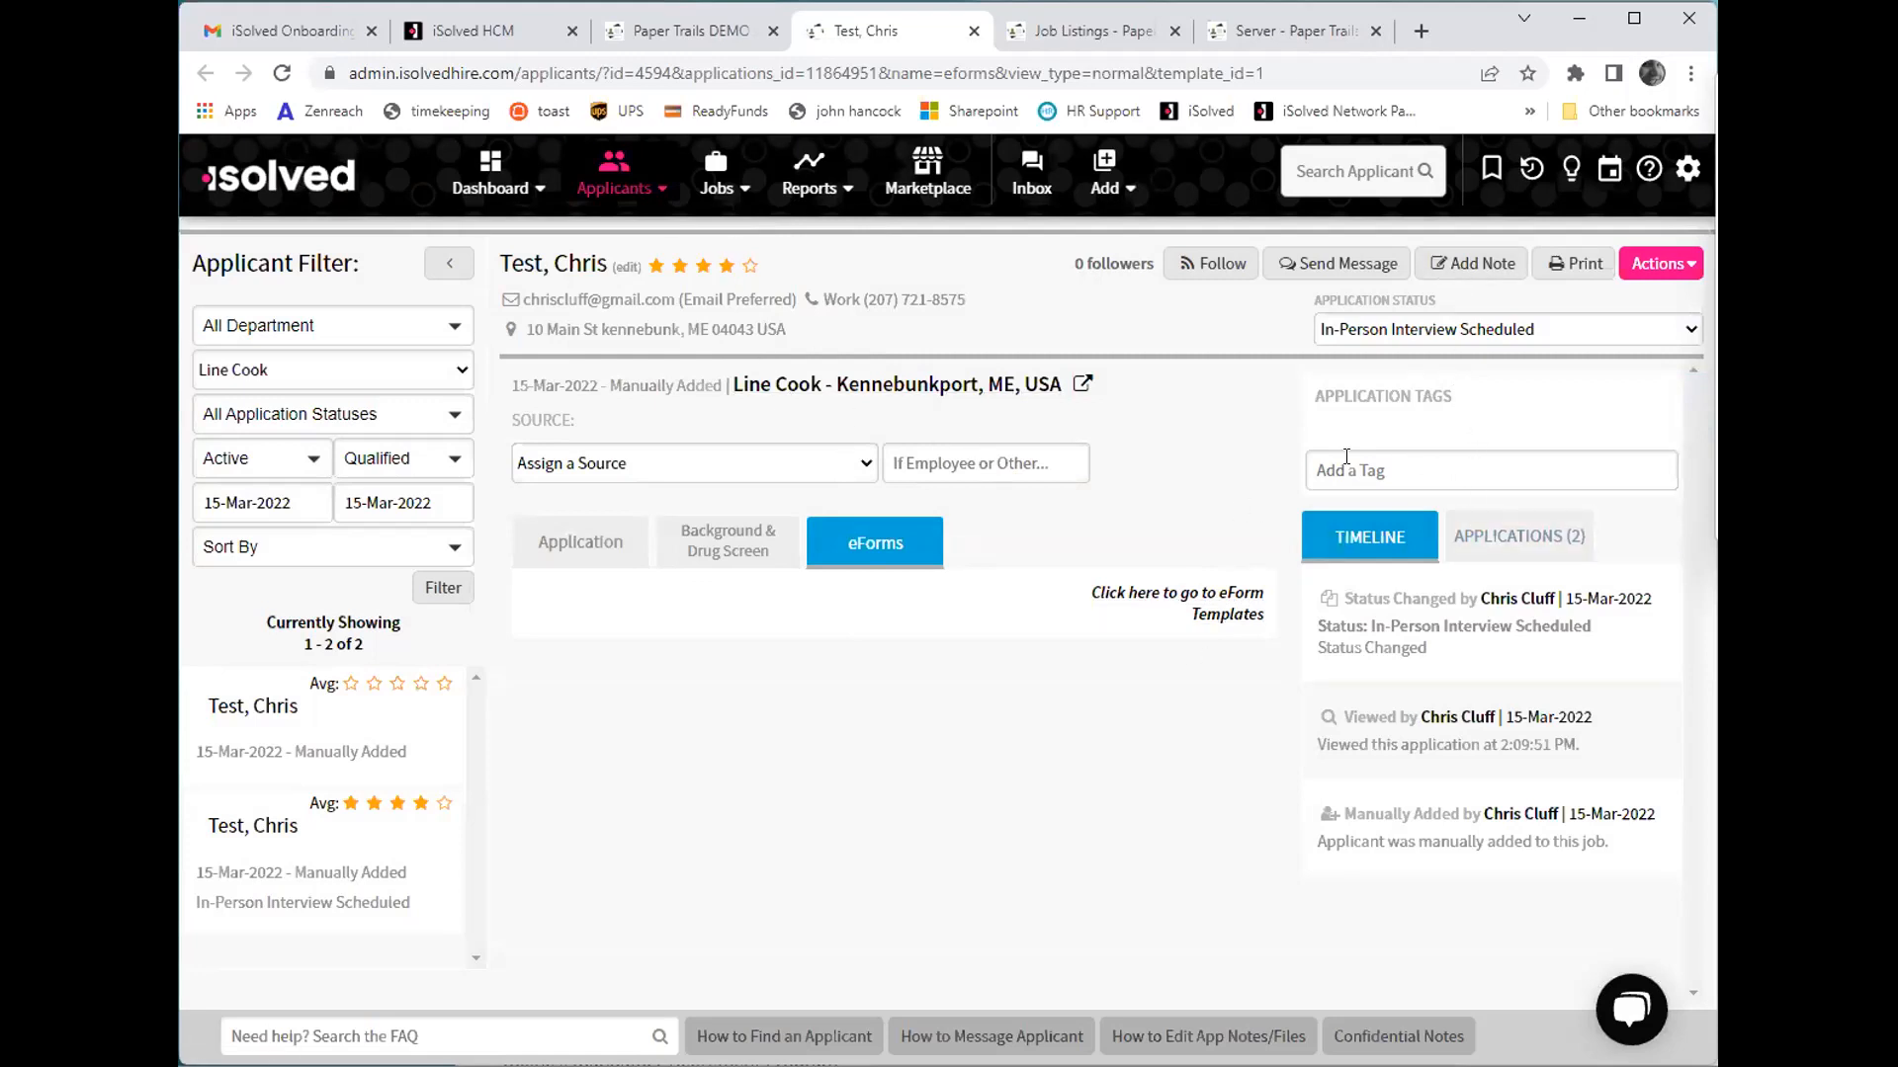
click(1675, 265)
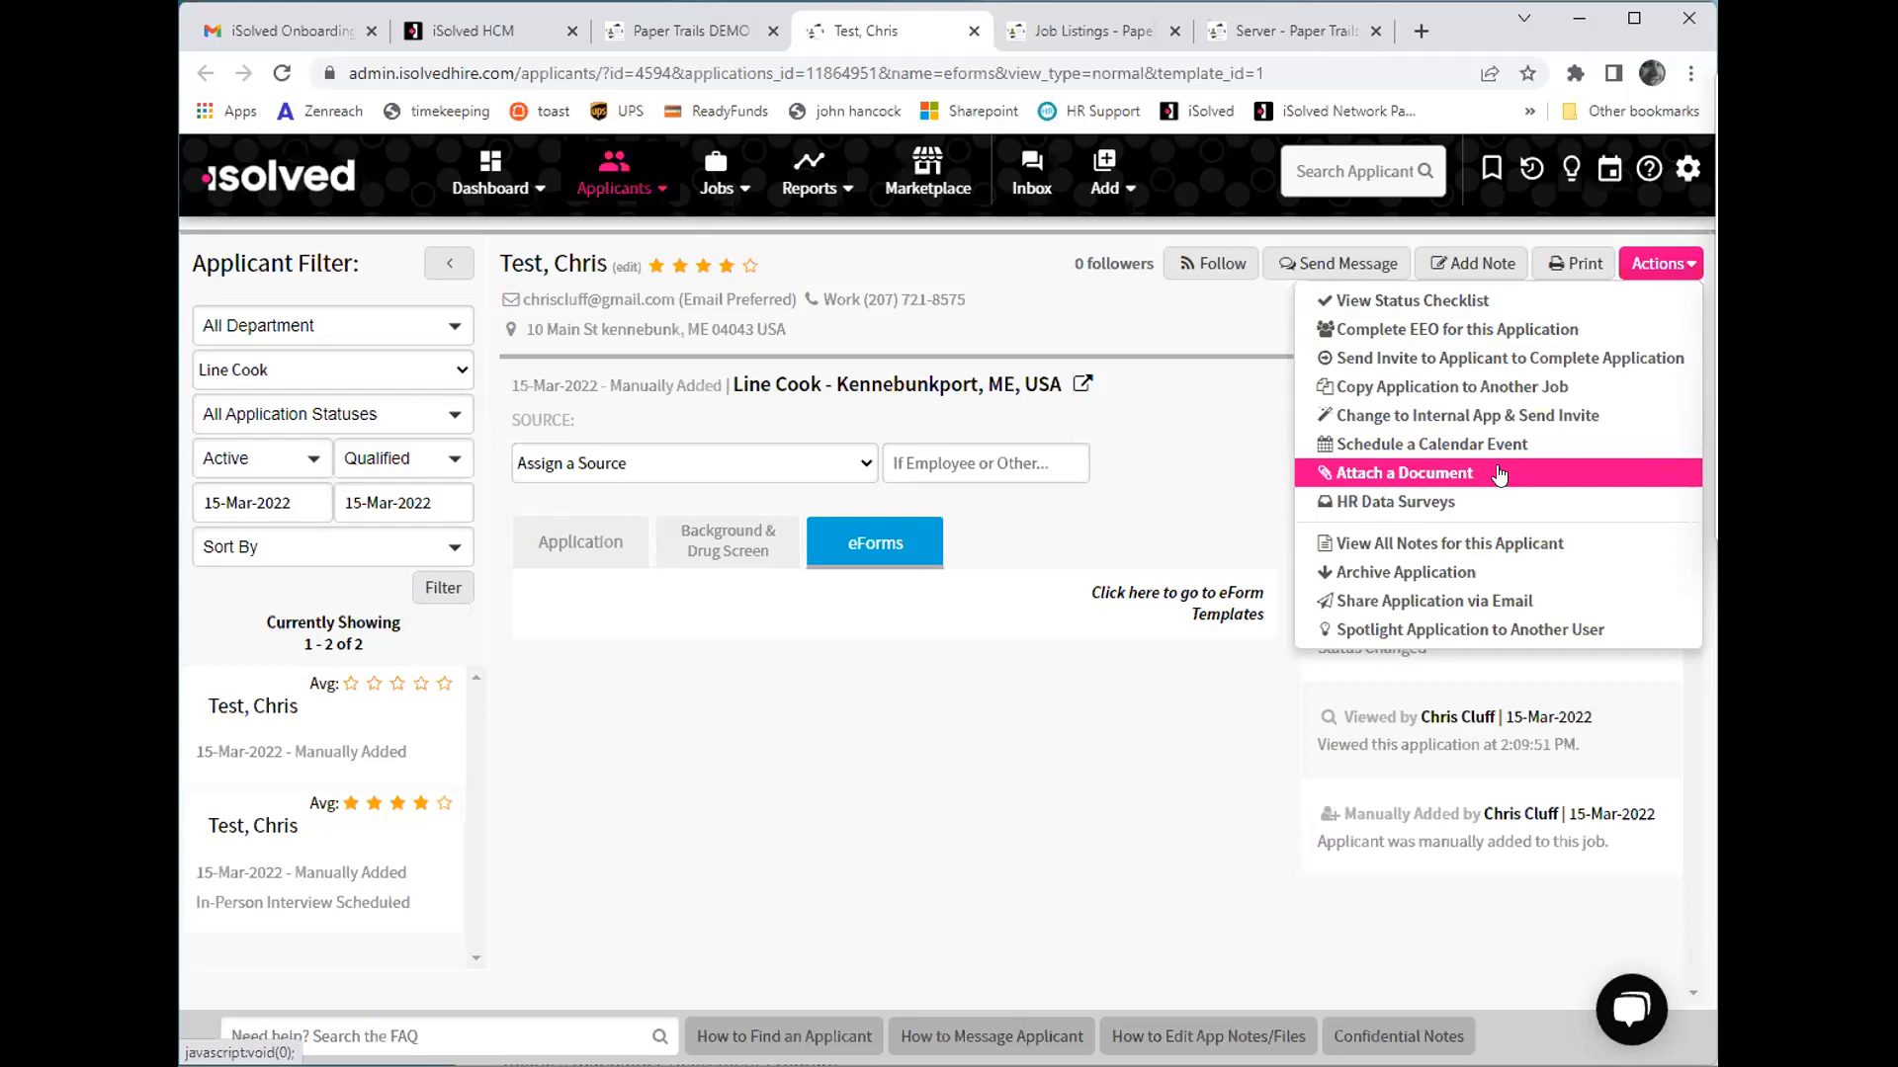
click(1234, 356)
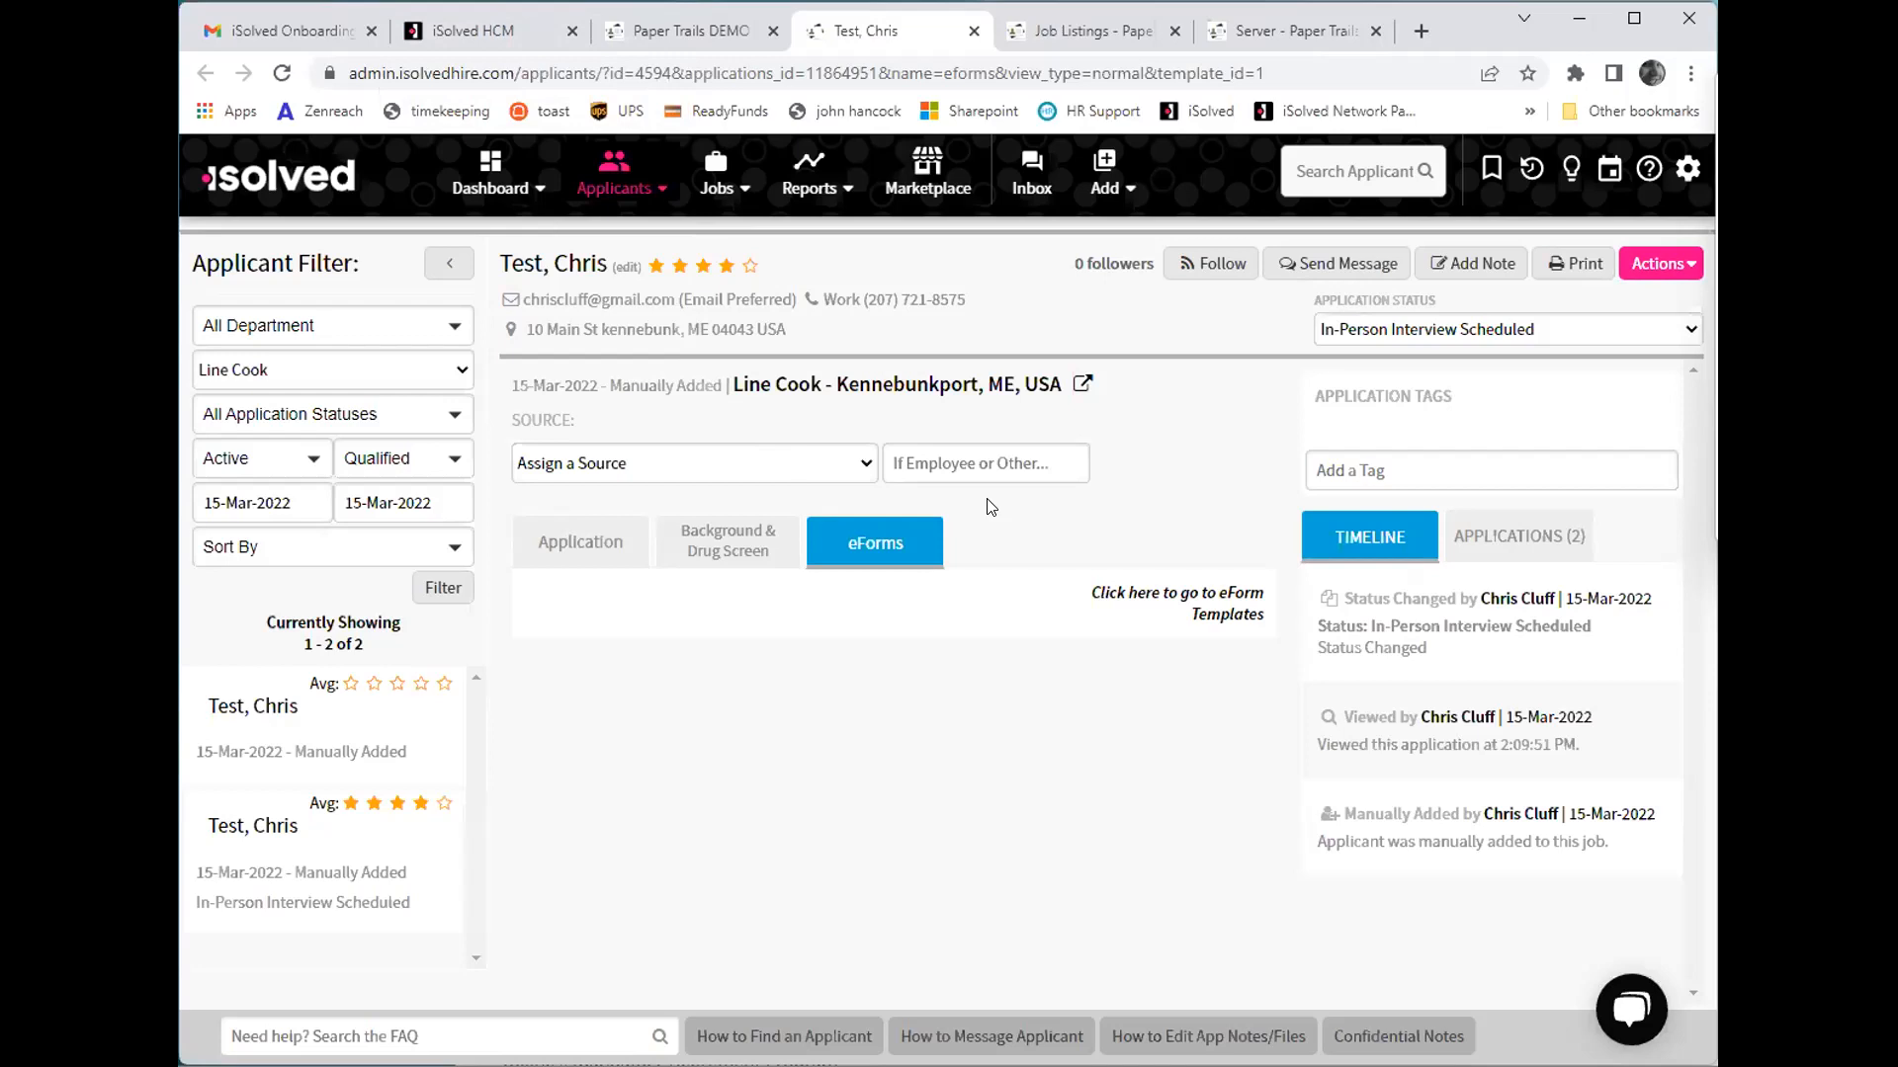
- Switch to iSolved HCM and open the client found by searching for the name "paper trails"
click(457, 14)
click(961, 206)
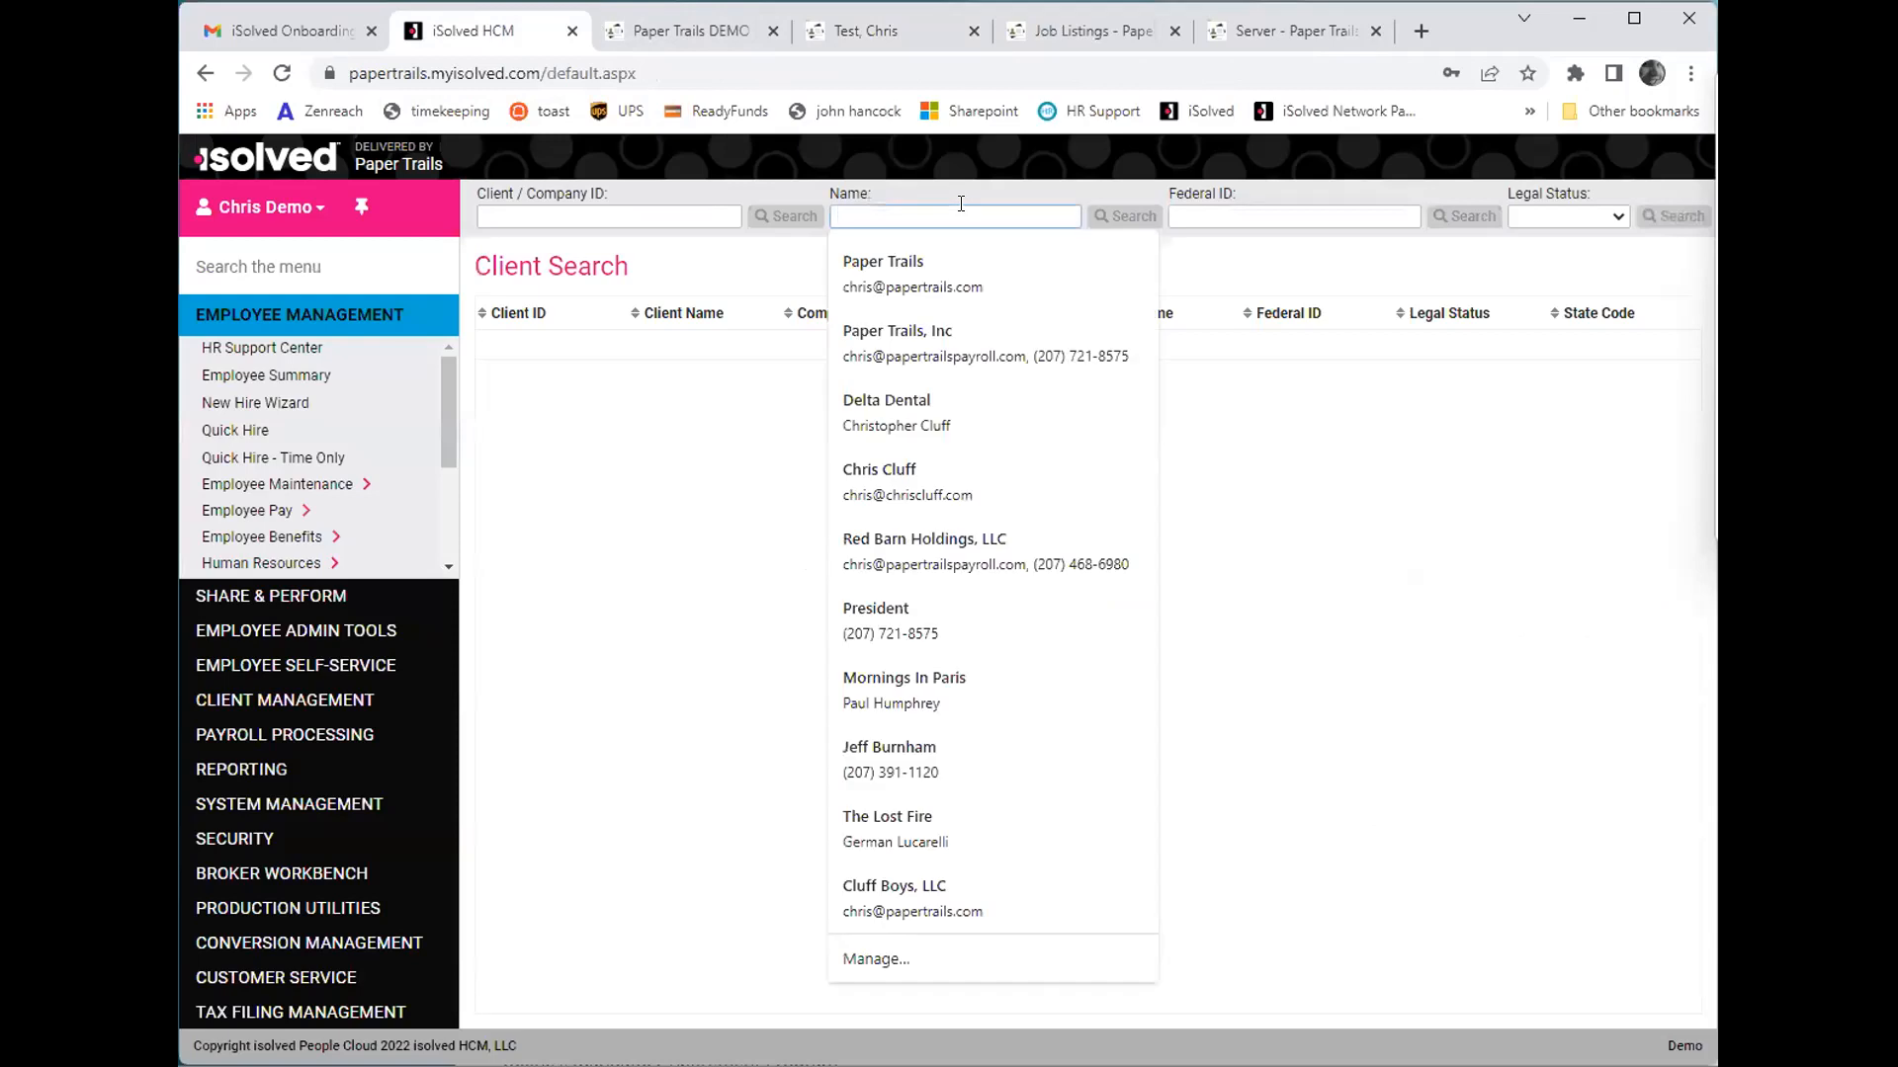
text(paper trails)
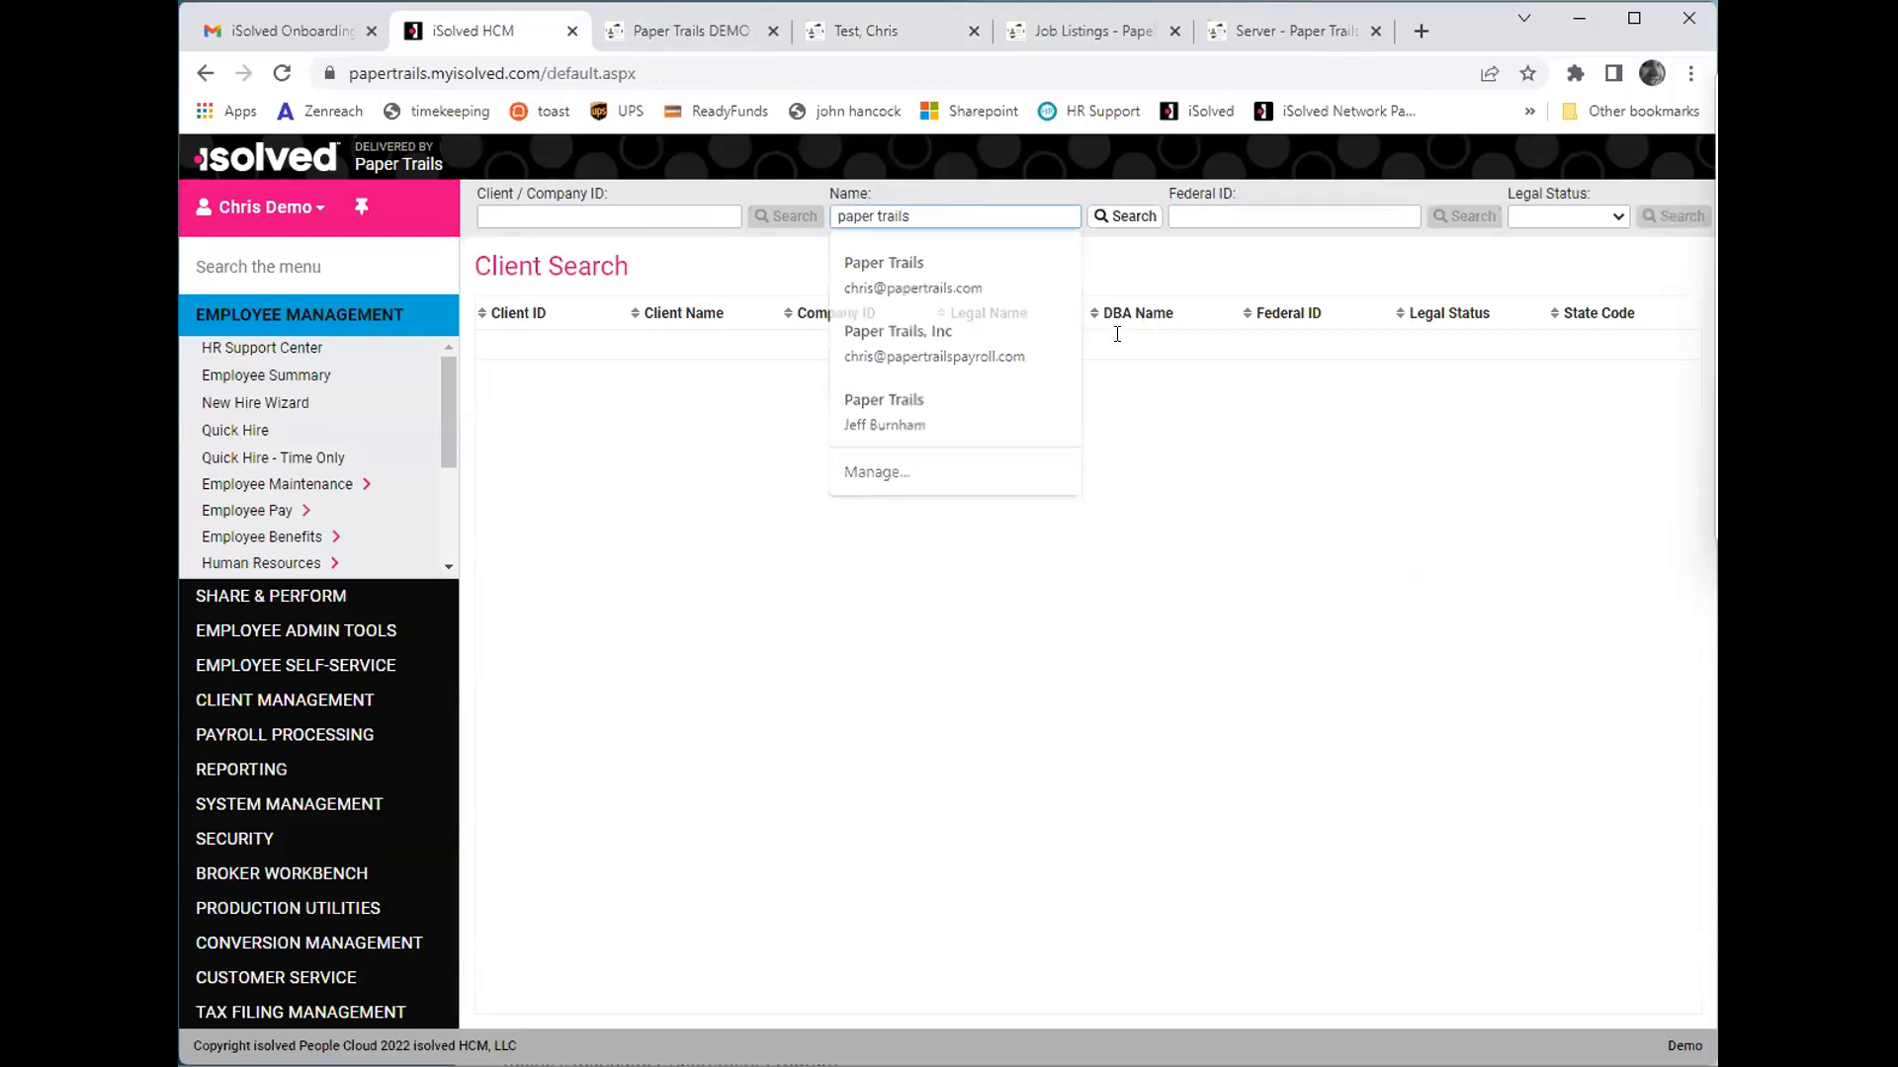
key(Return)
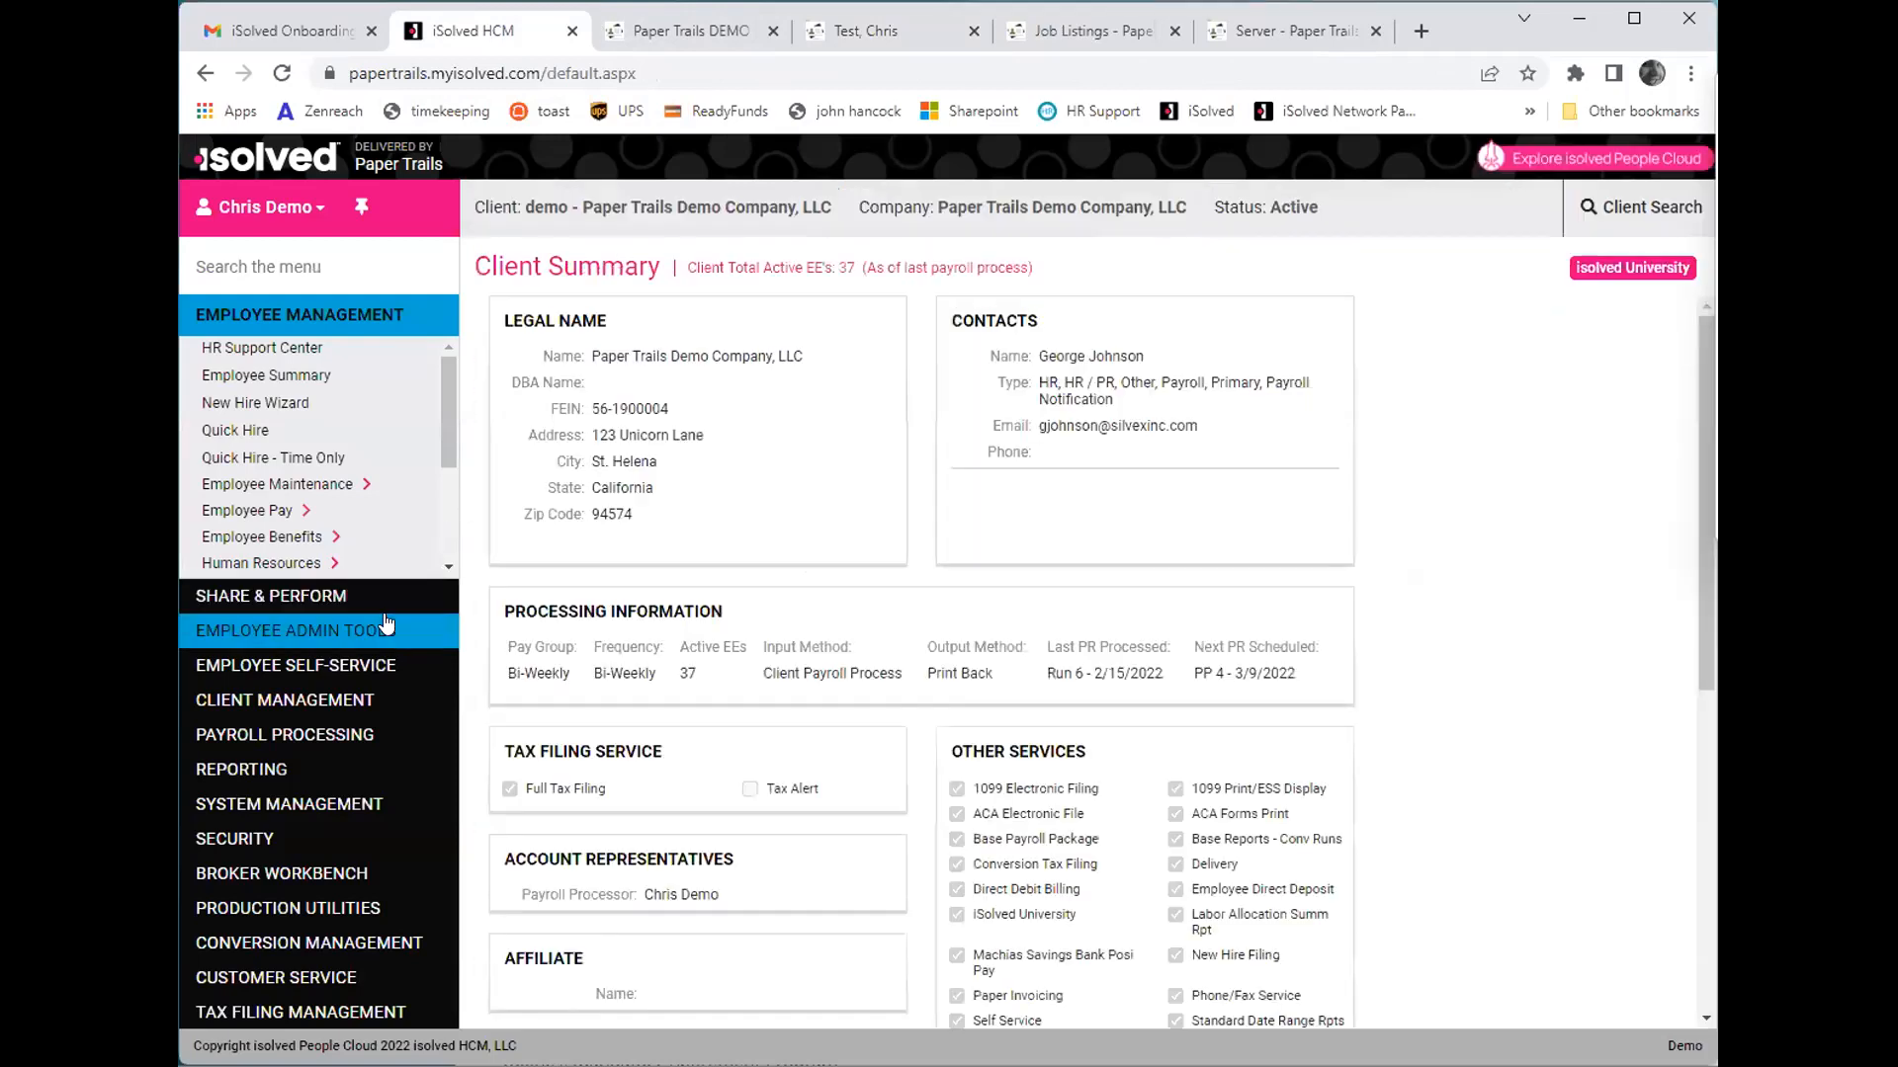
- Open the Initiate Onboarding form under employee administration
click(388, 627)
click(299, 416)
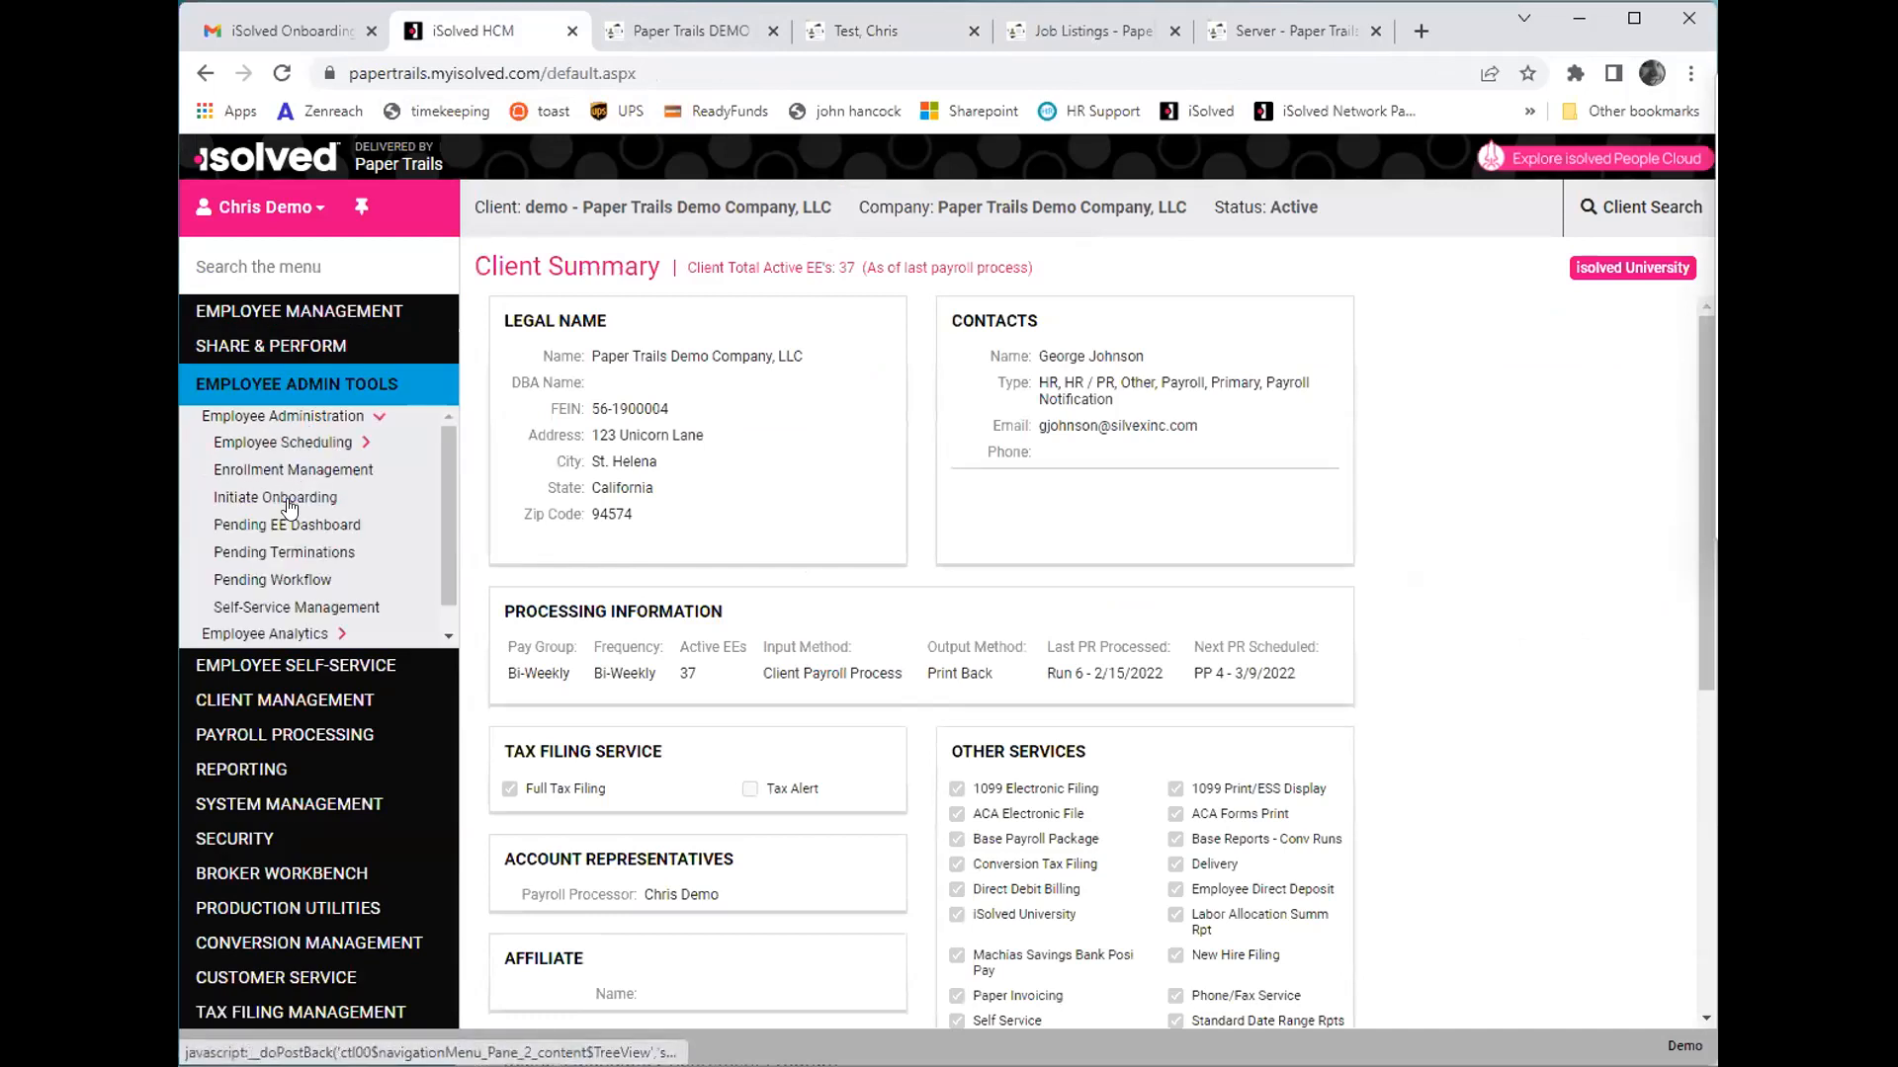
click(288, 505)
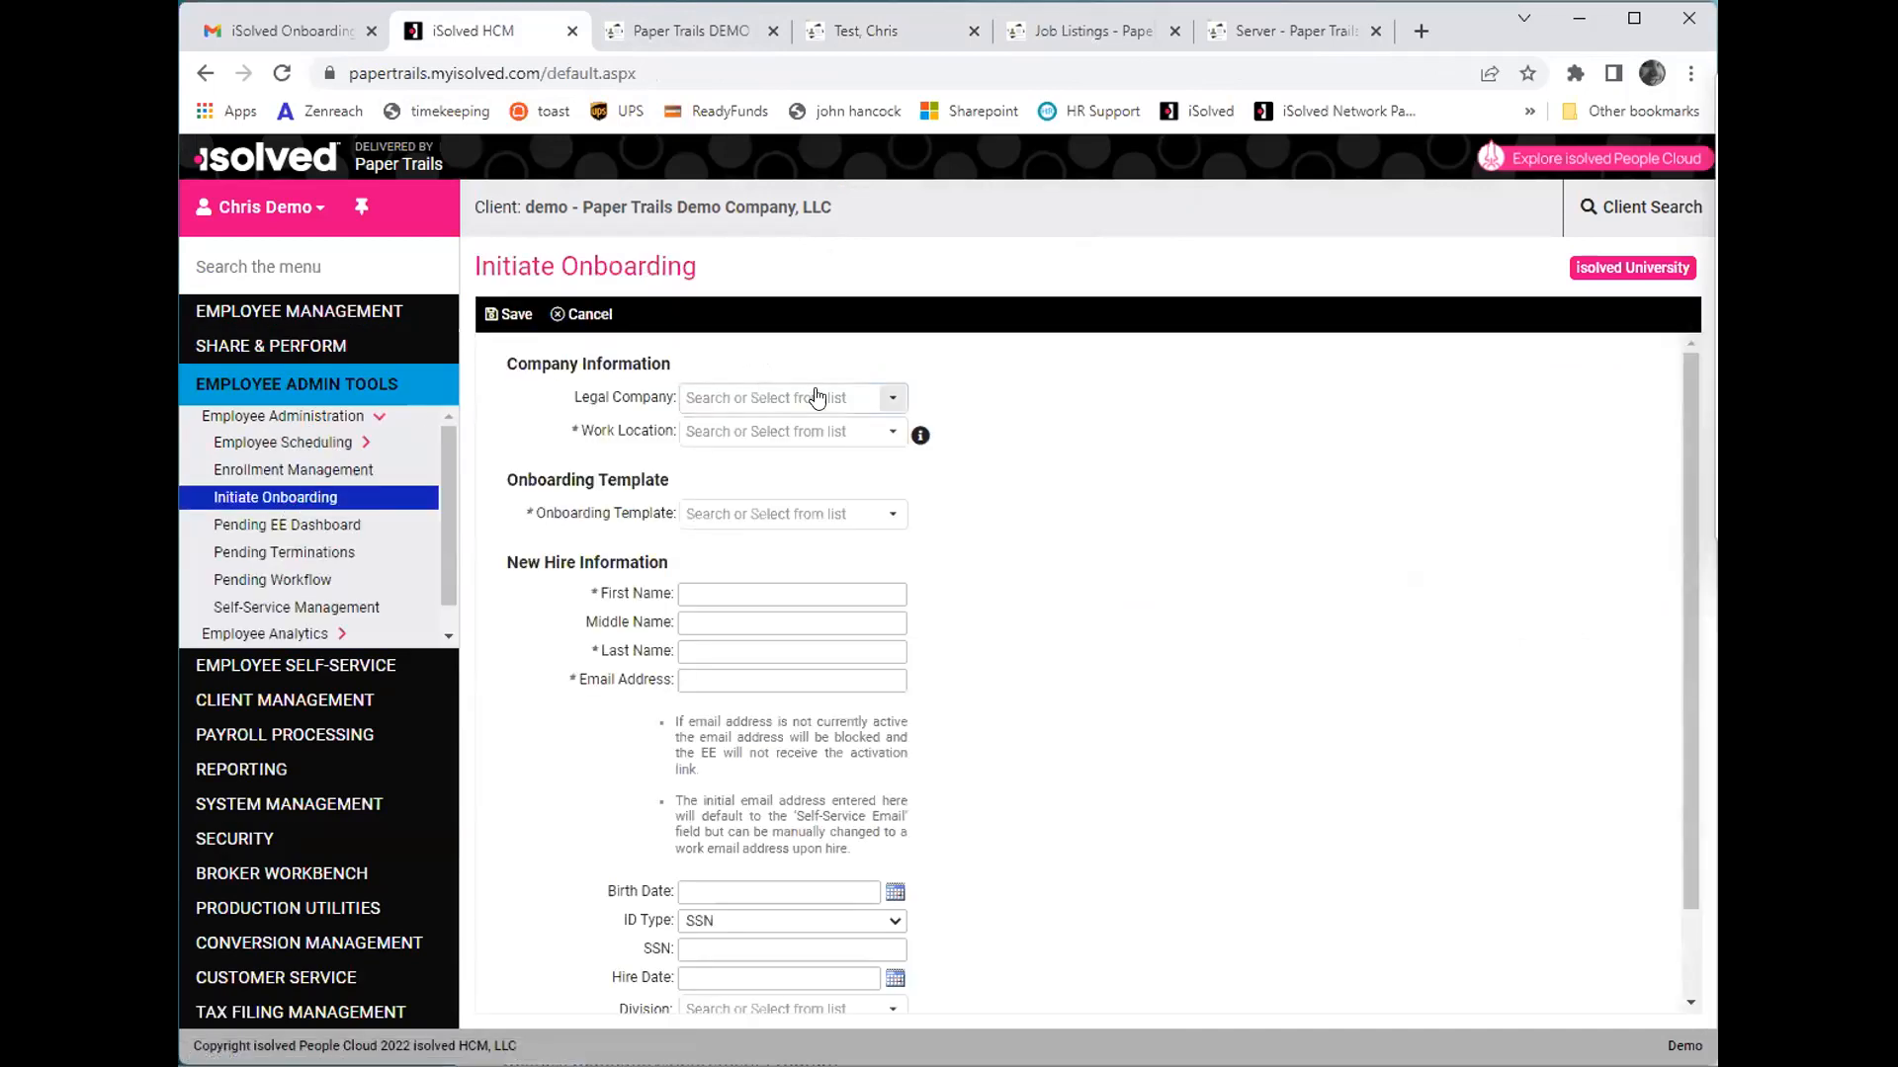
- Set the legal company to Paper Trails Demo Company, LLC, the work location to CA - Saint Helena, CA and the onboarding template to Onboarding
click(898, 405)
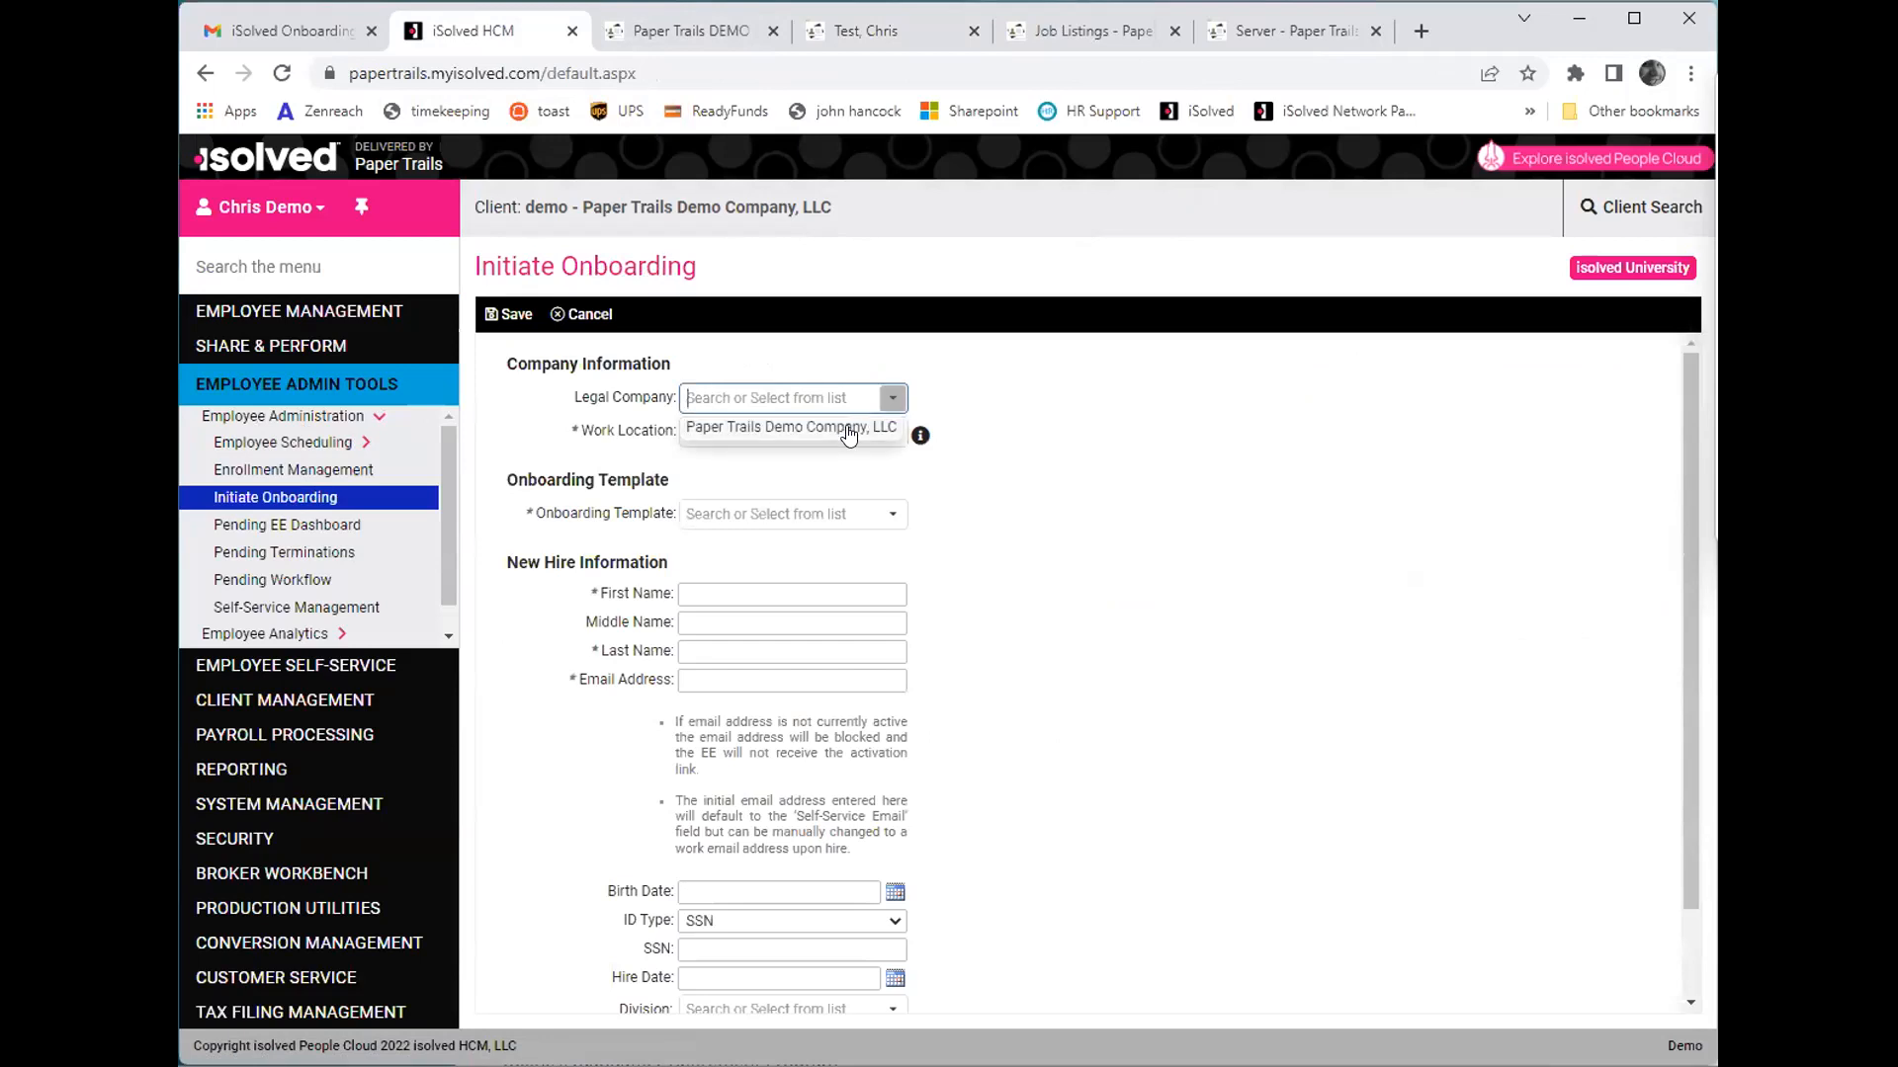
click(896, 431)
click(896, 435)
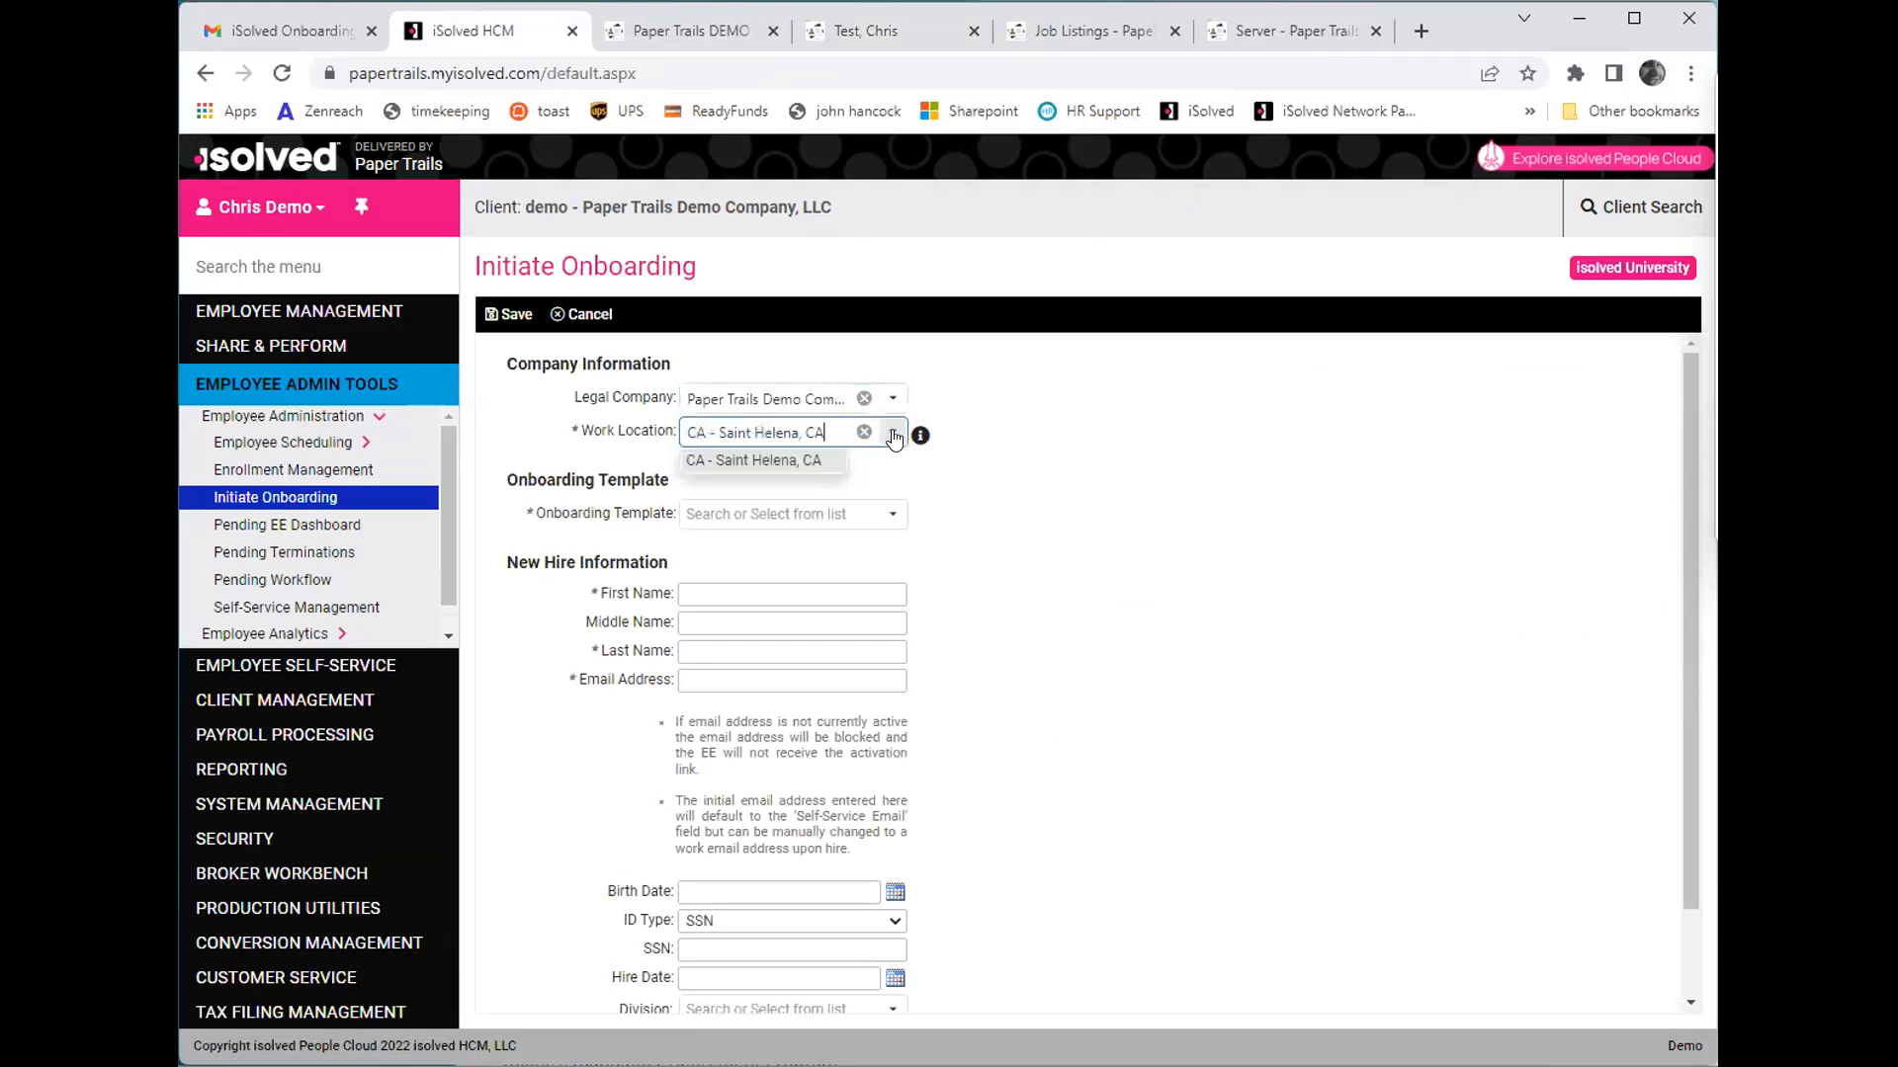
click(780, 462)
click(880, 519)
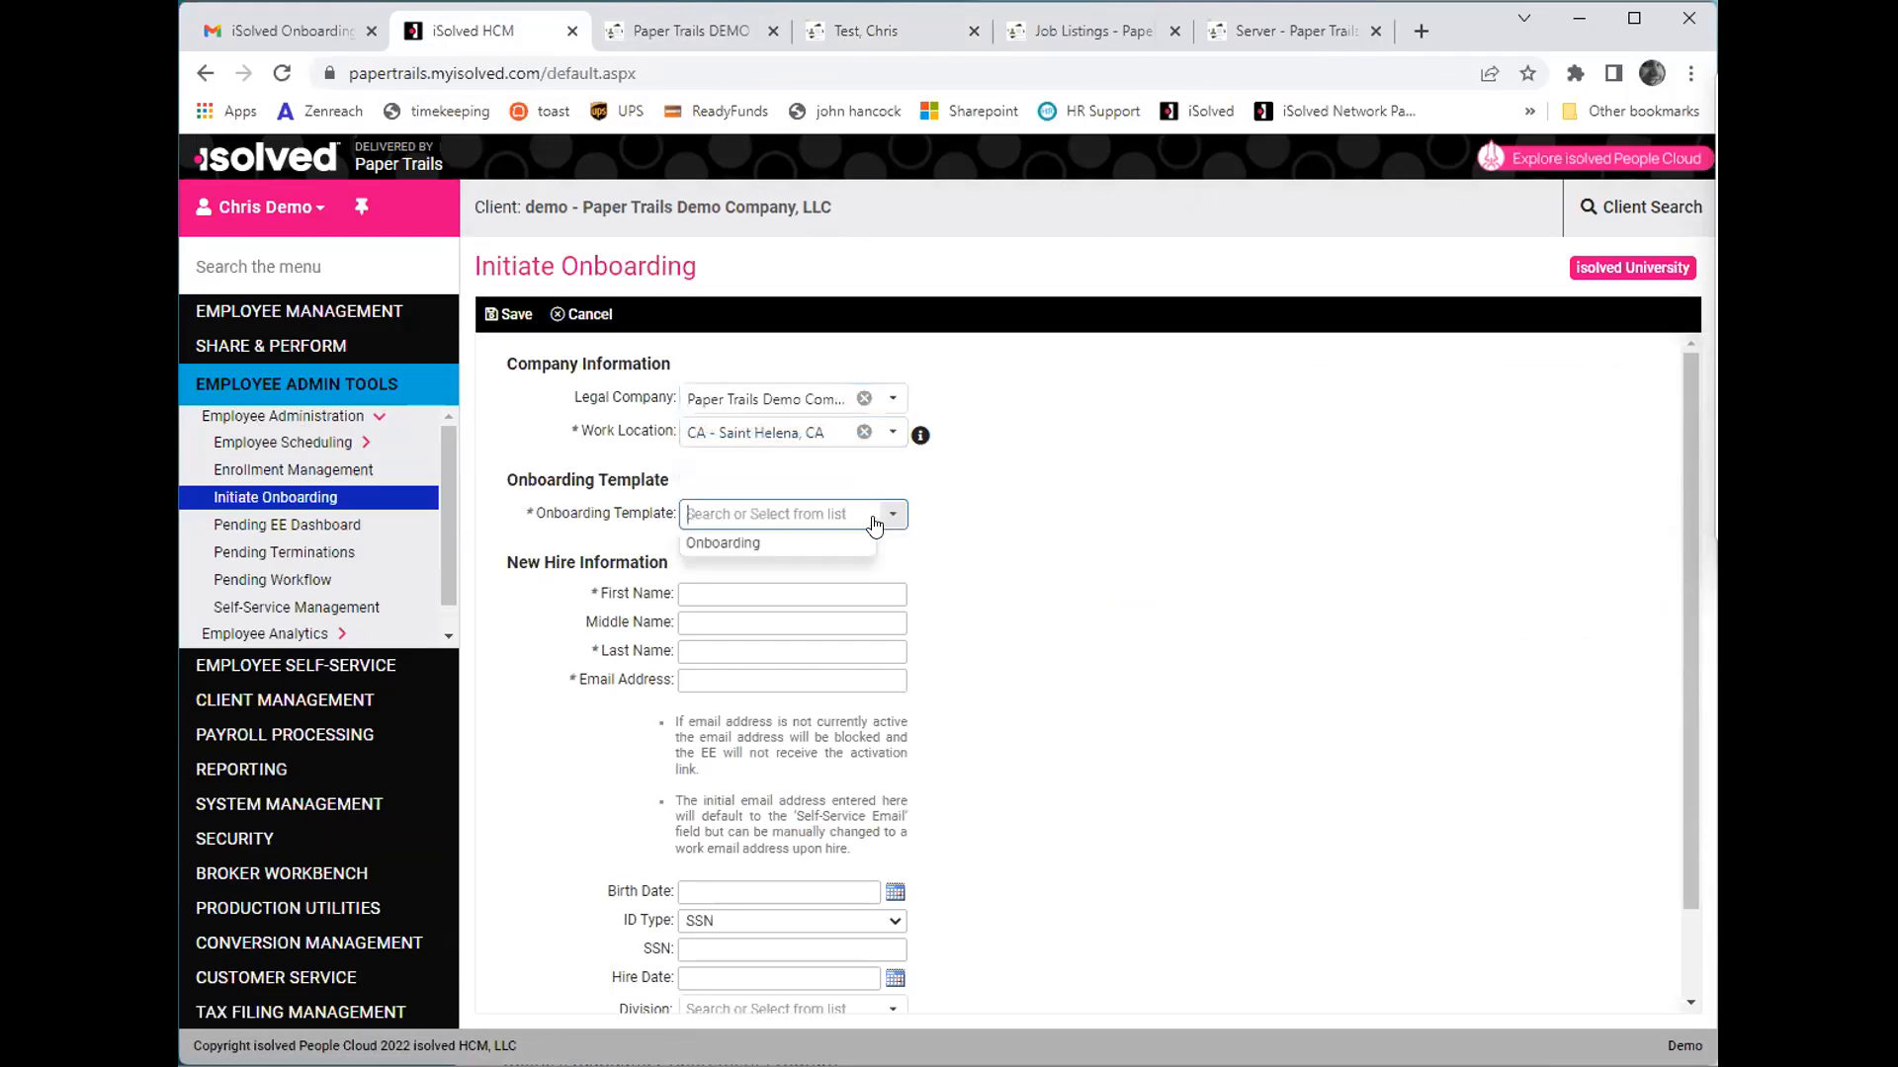
click(781, 544)
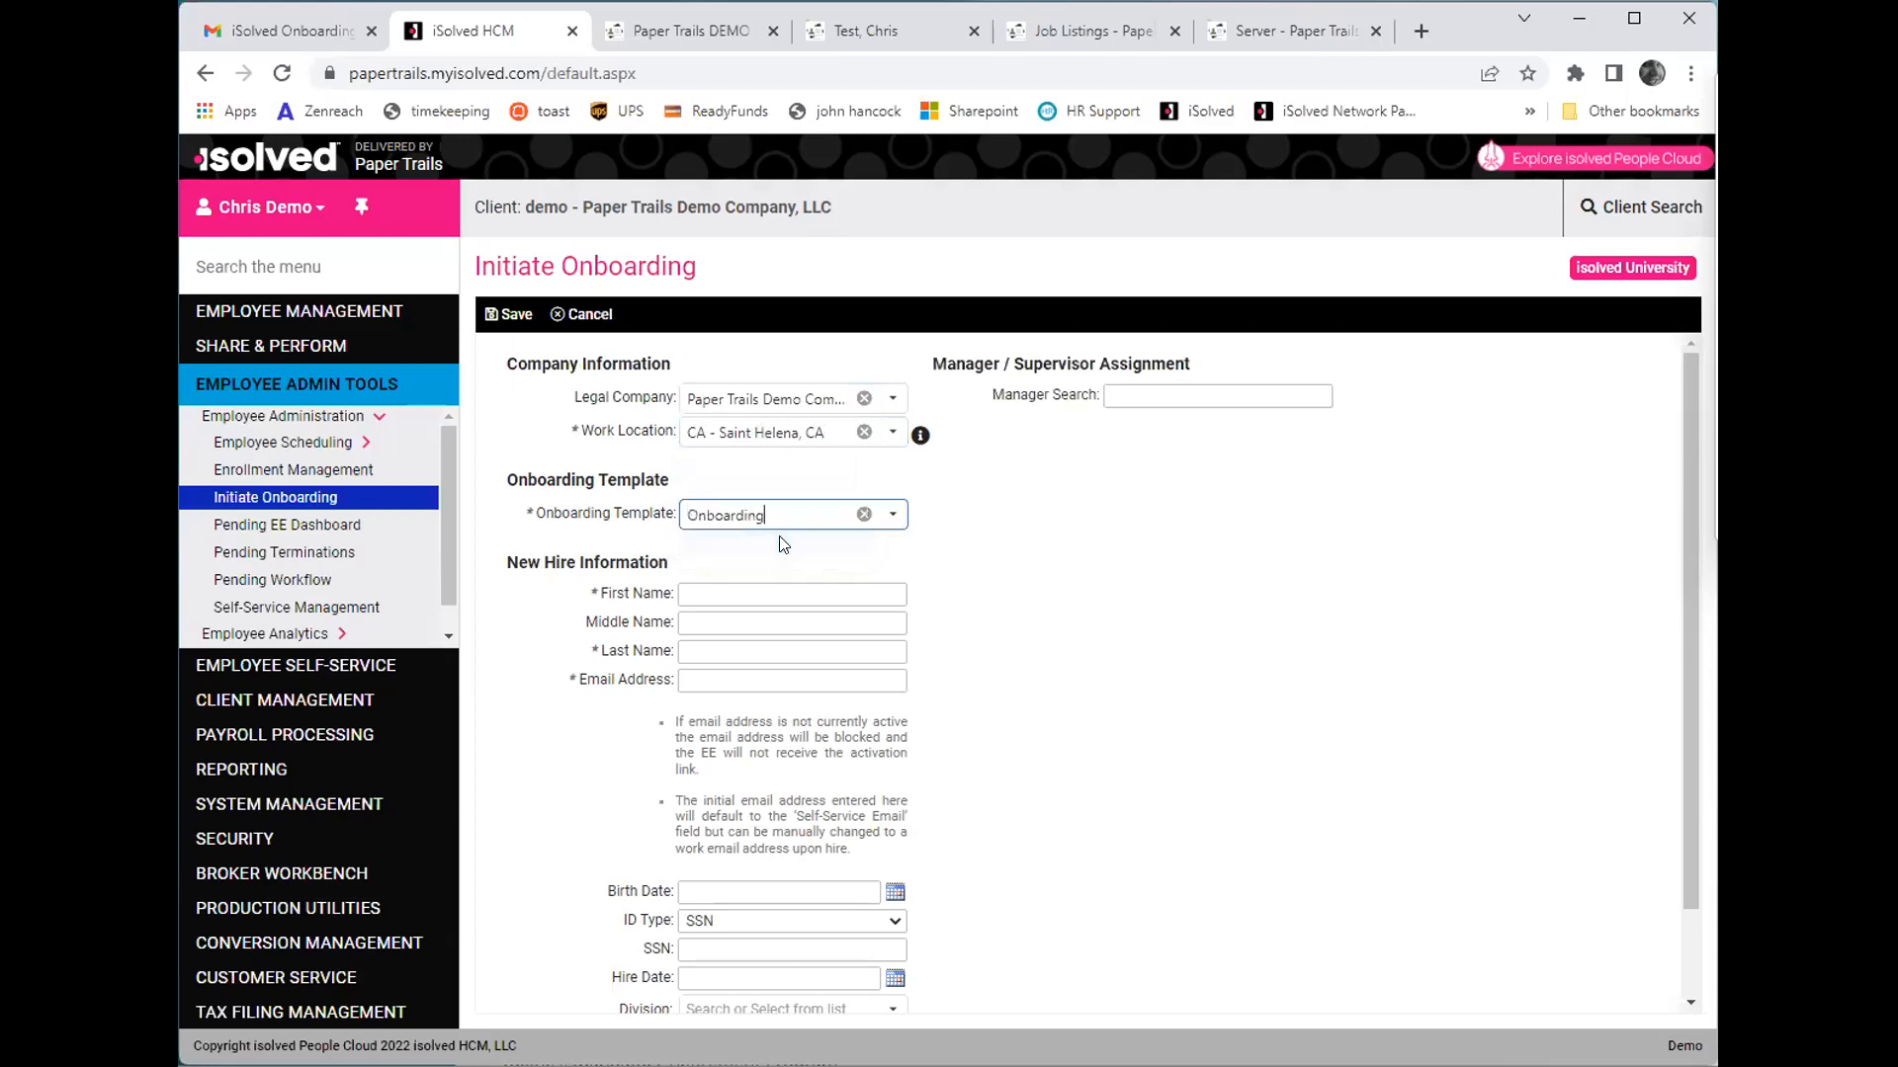
- Fill in the new hire's first name, last name and e-mail address, leaving the middle name blank
click(755, 585)
text(Chris)
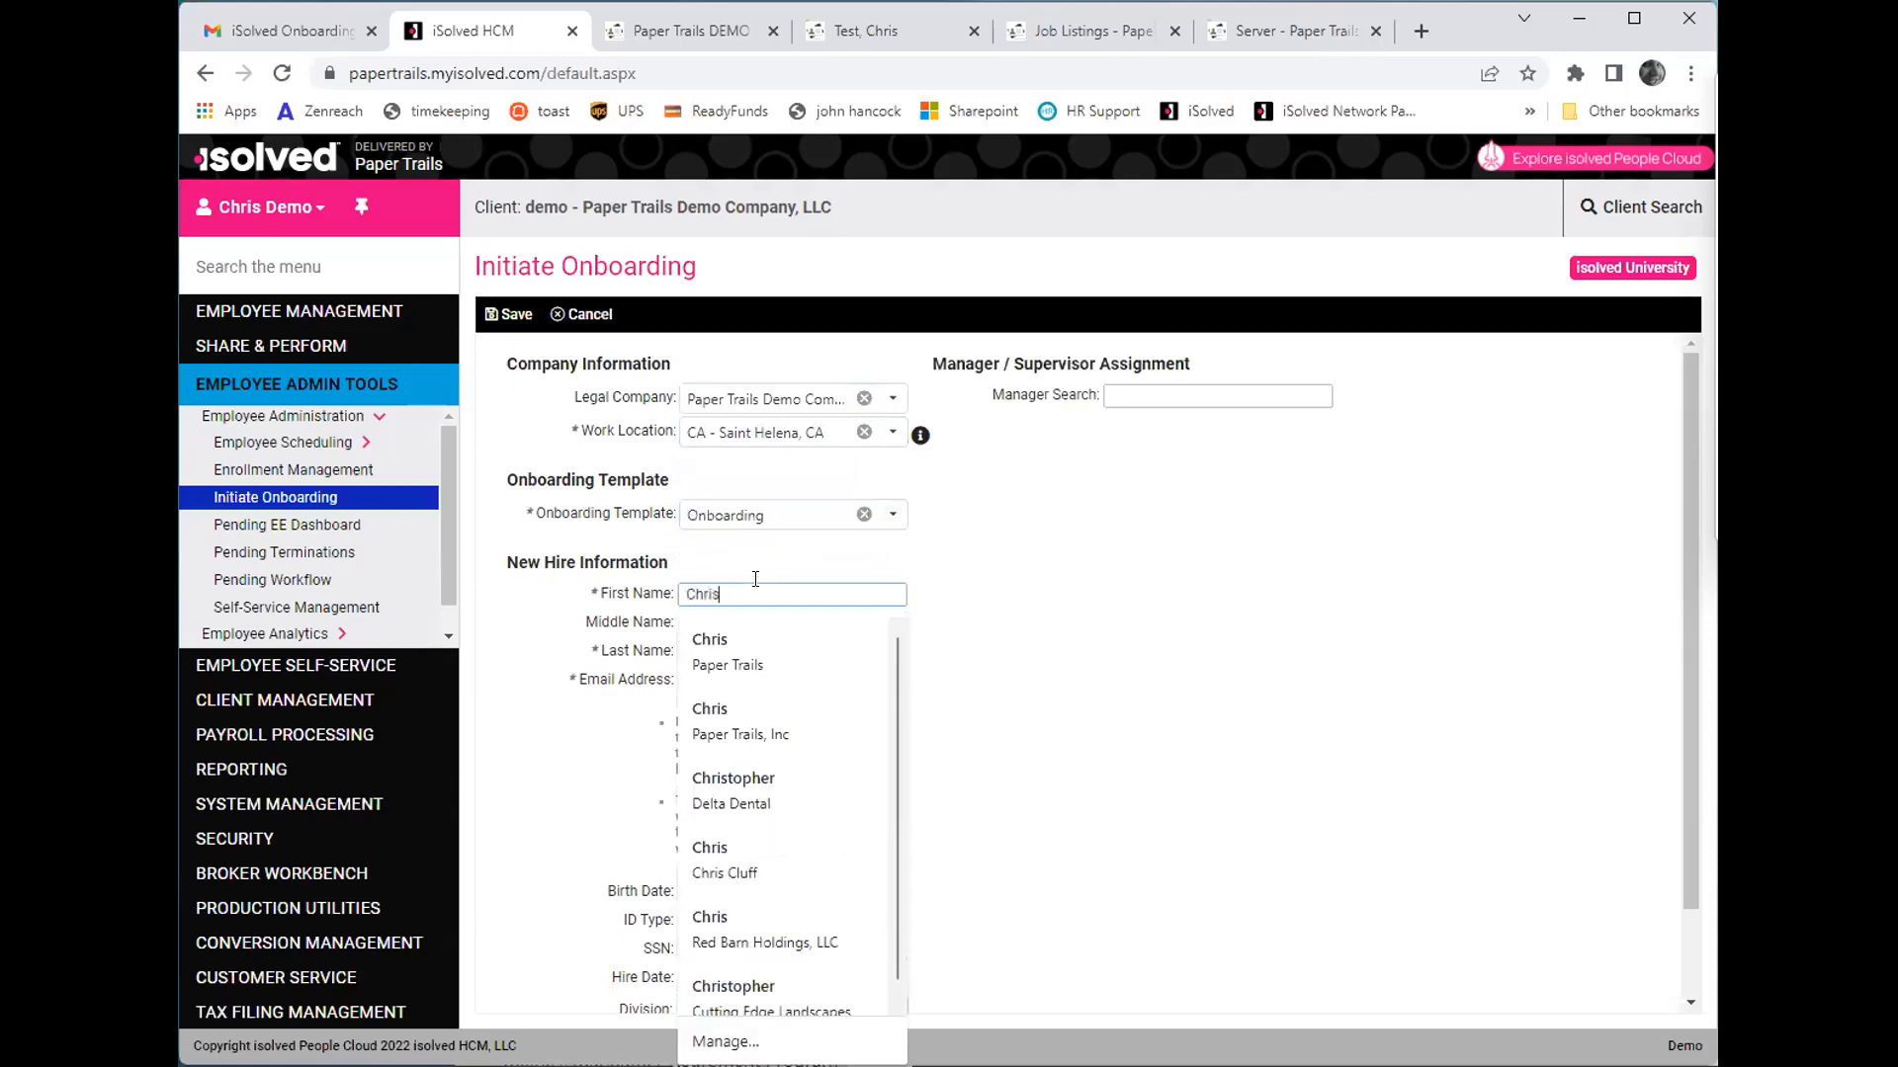
key(Tab)
key(Tab)
text(Test)
key(Tab)
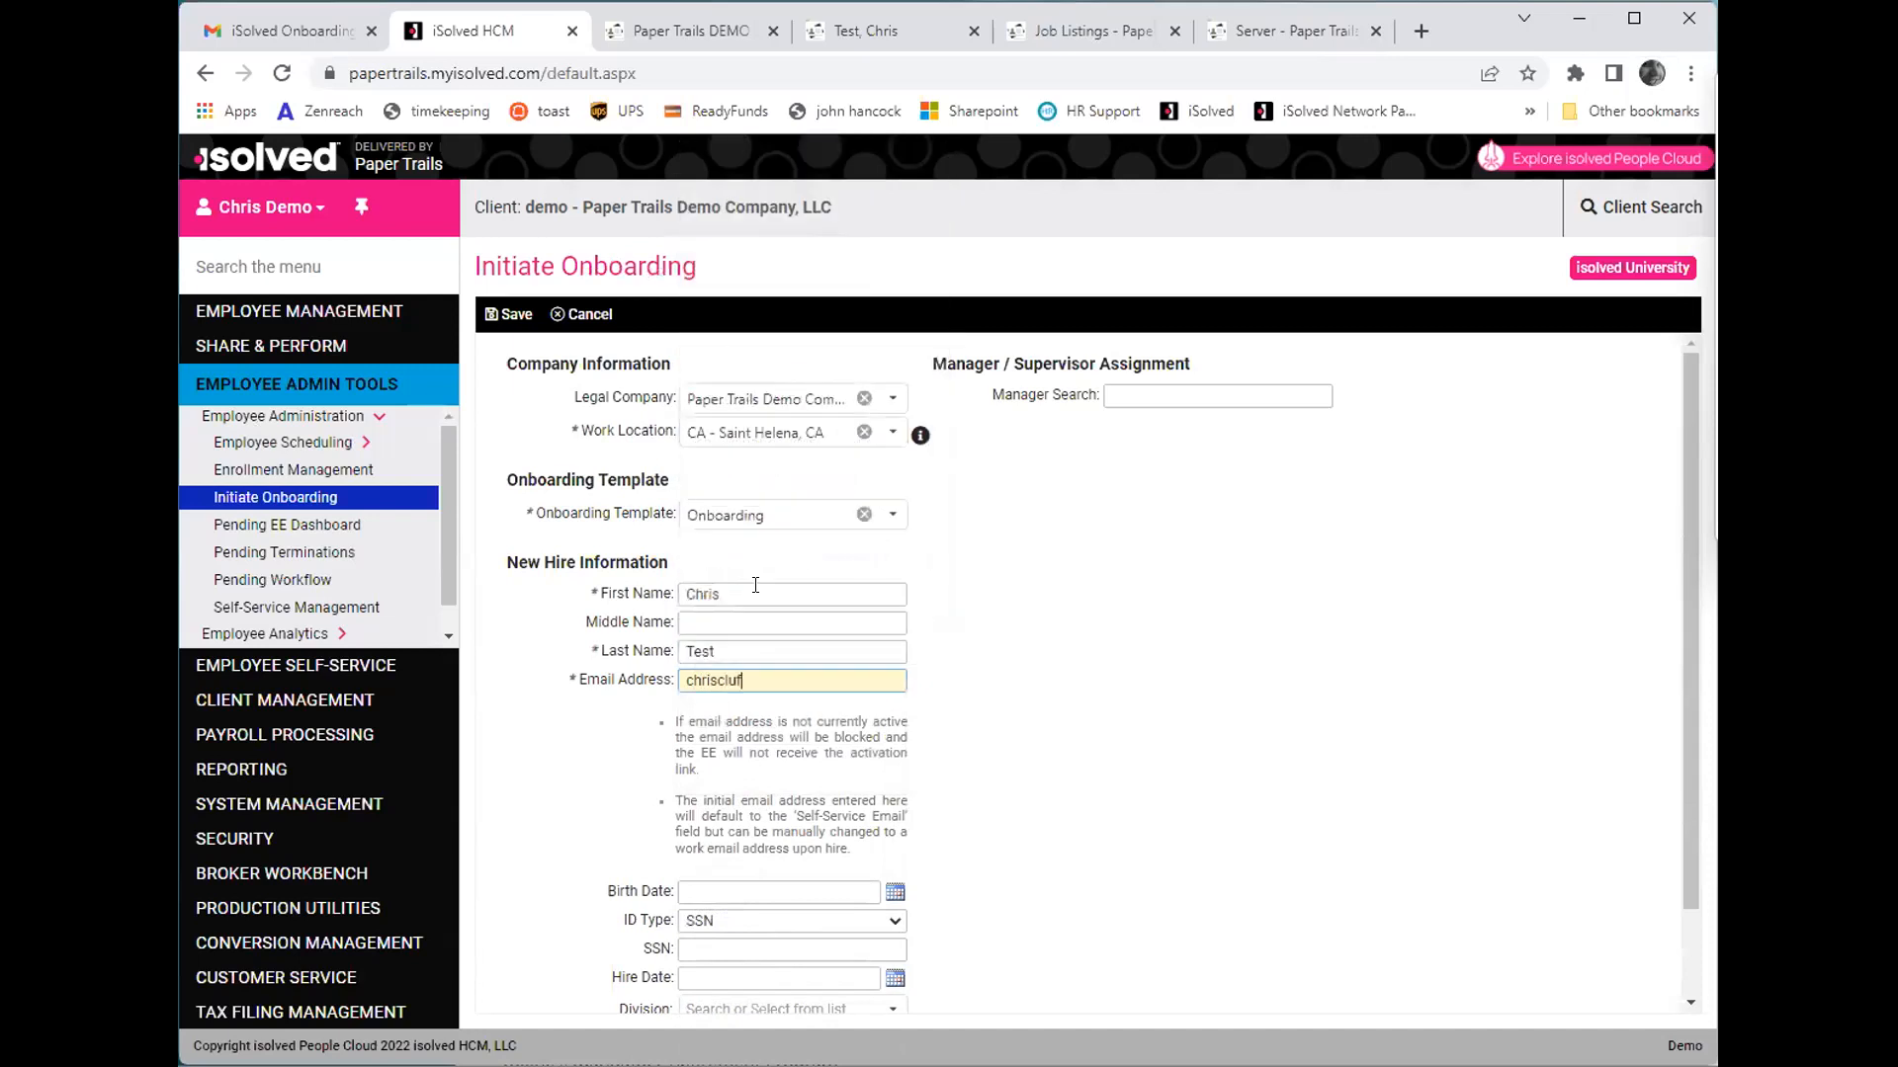
key(Tab)
scroll(791, 607, down, 1)
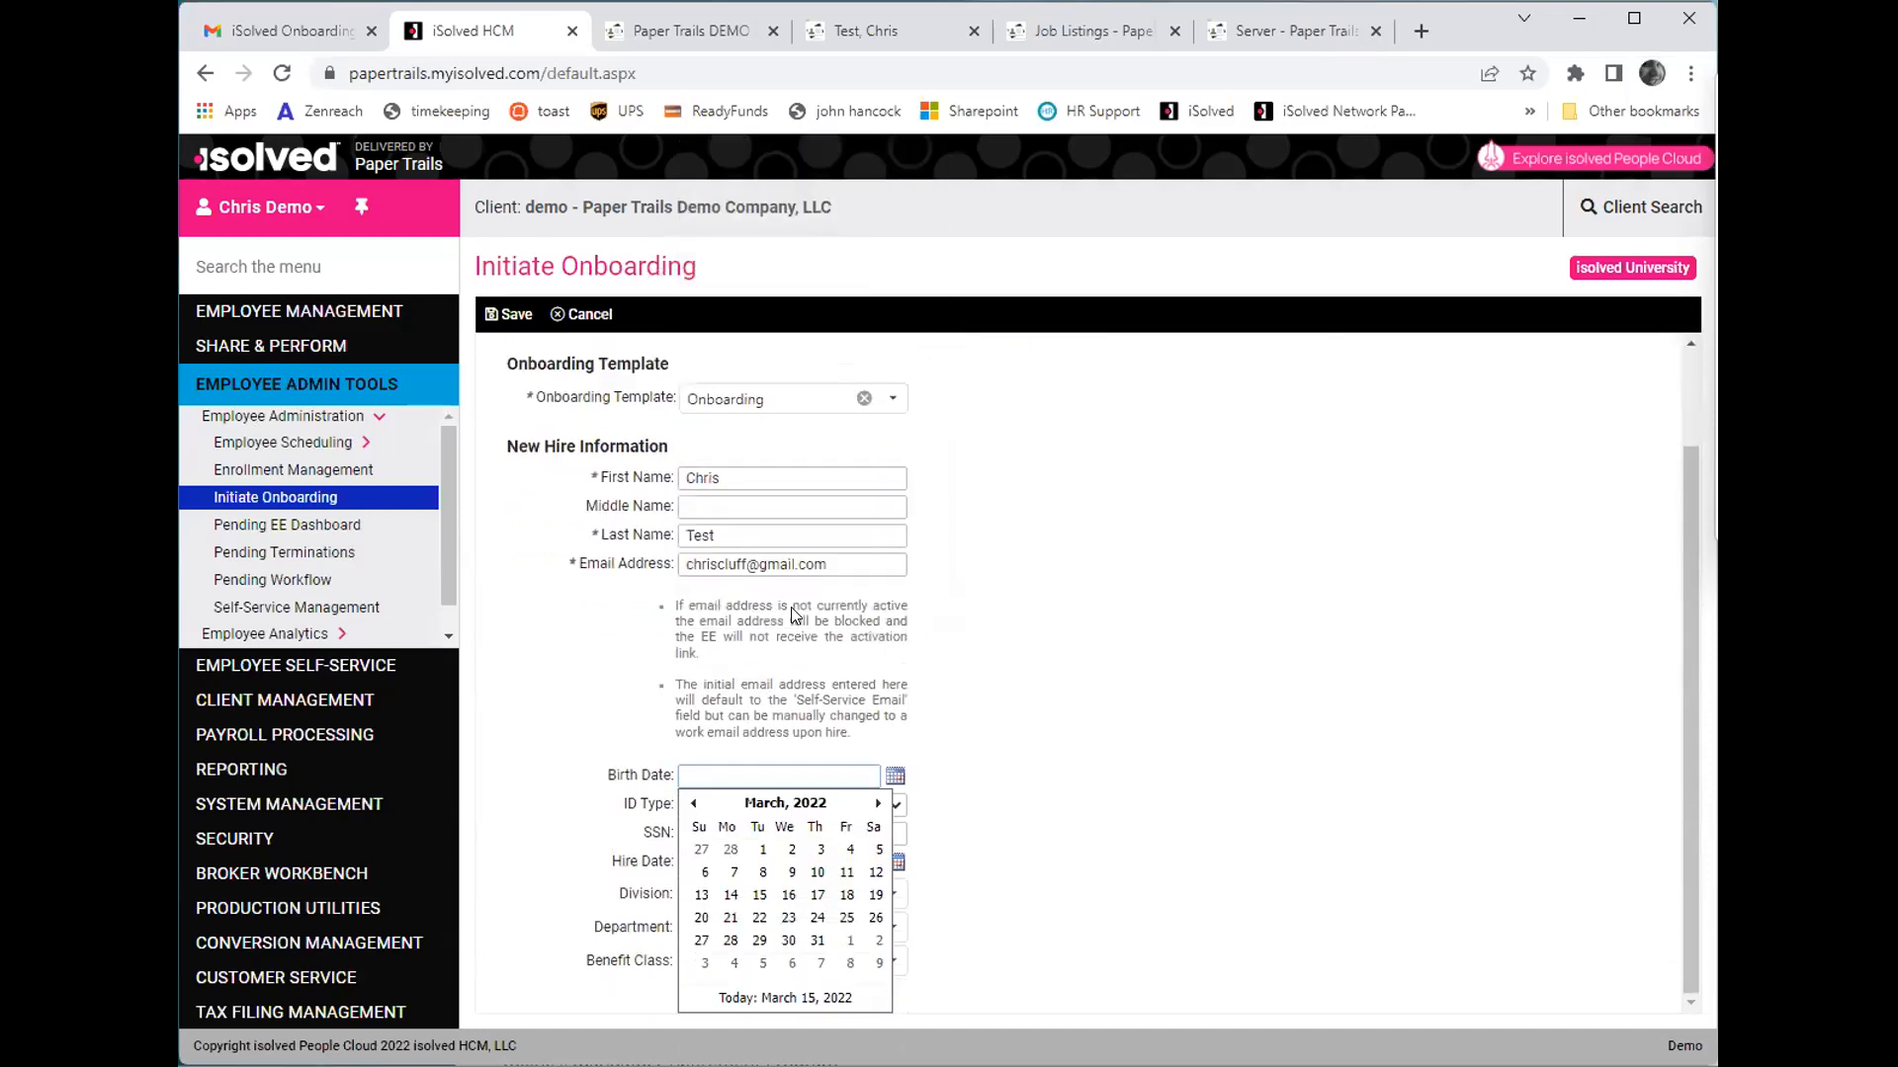
- Enter the new hire's birth date and Social Security number, and set the hire date to 4/1/2022
text(1/1/1990)
key(Tab)
click(783, 846)
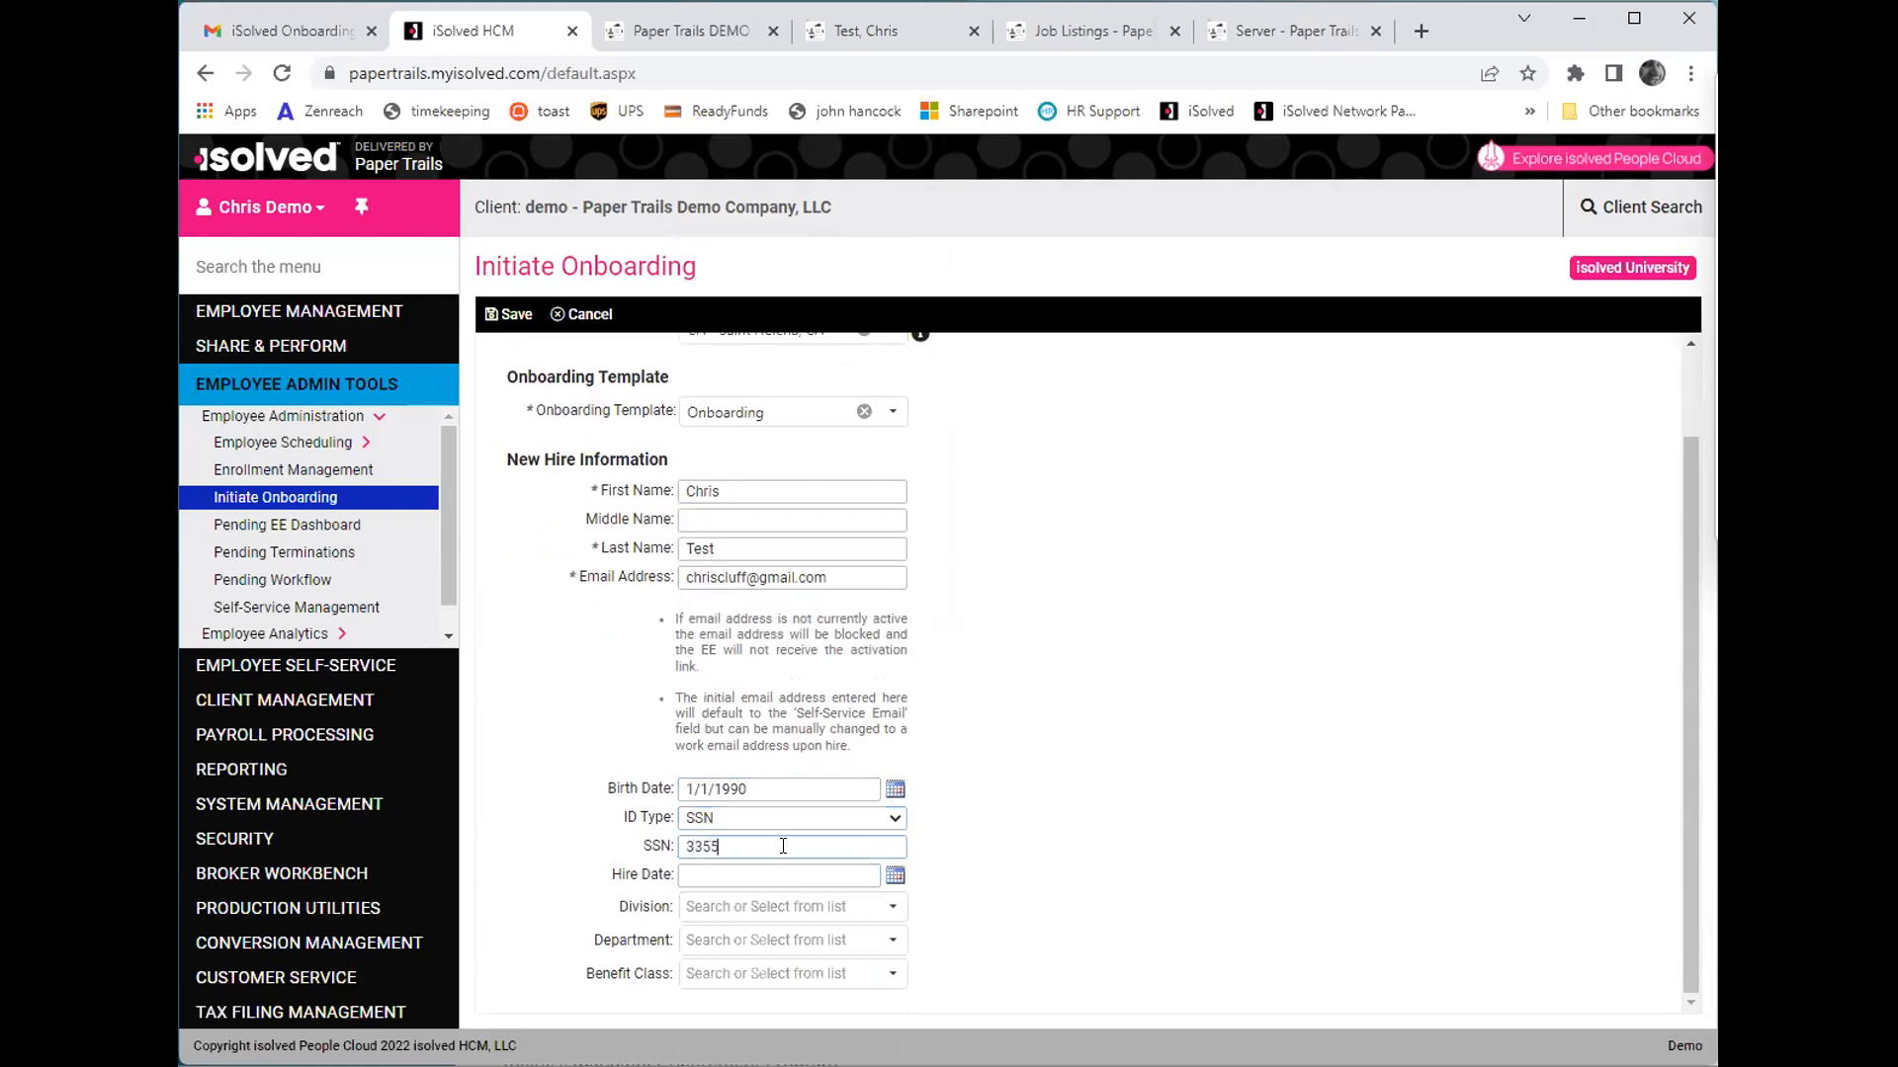
key(Tab)
scroll(944, 710, down, 1)
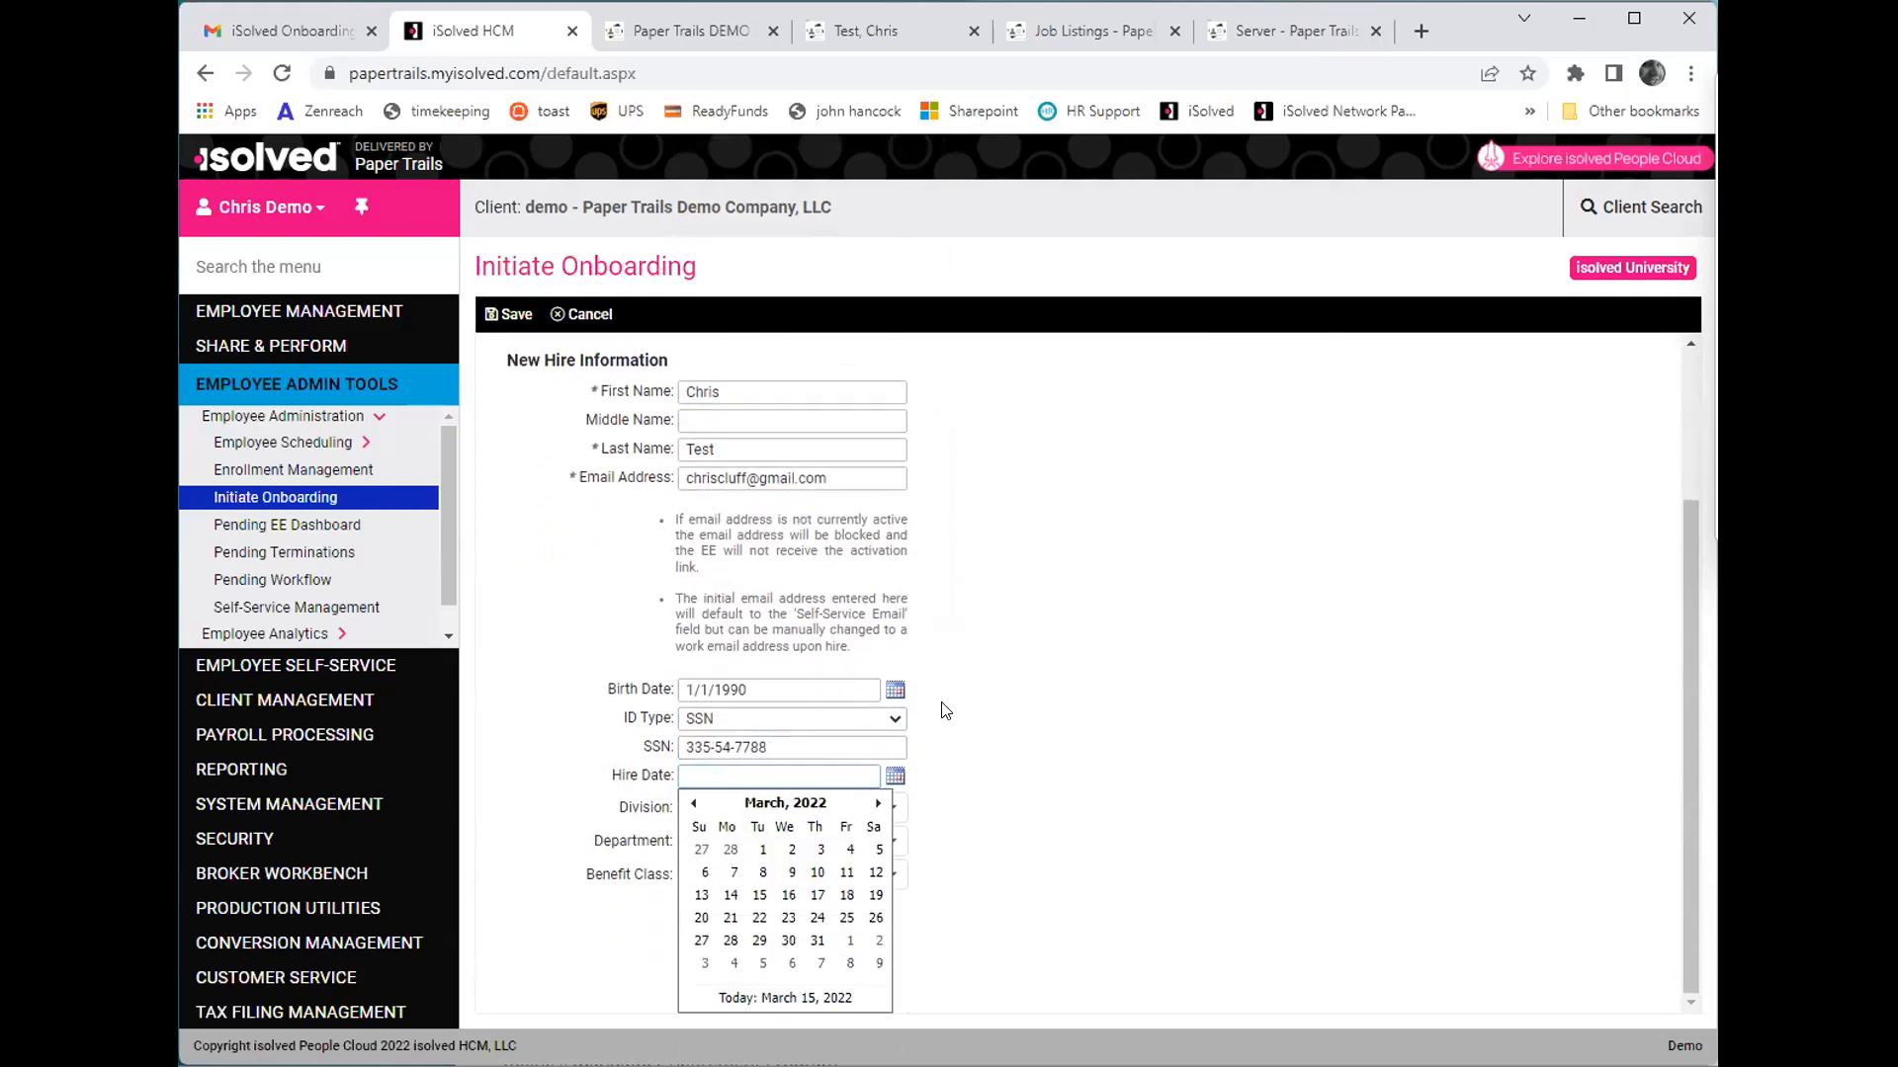
click(851, 940)
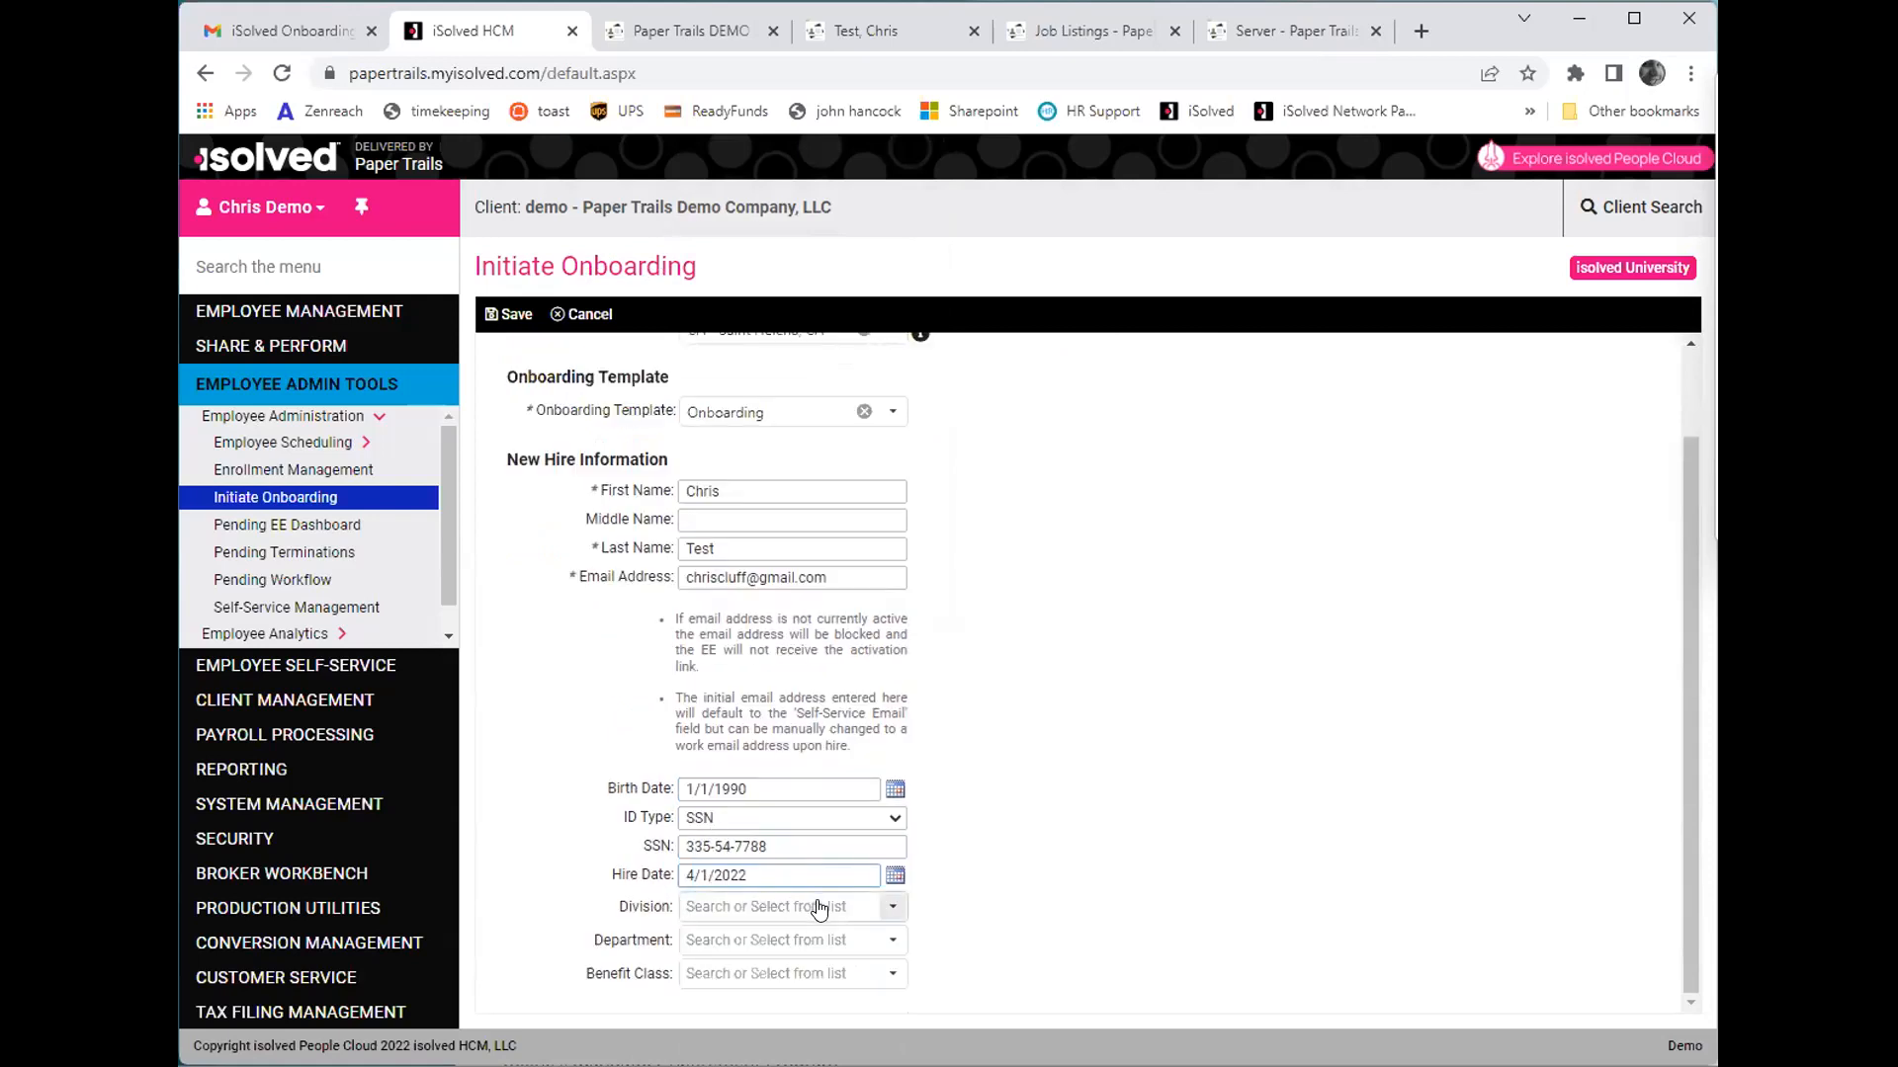
- Set the division to 02 - 02, the department to 40 - 40 and the benefit class to 02 - Non-Executive
click(889, 908)
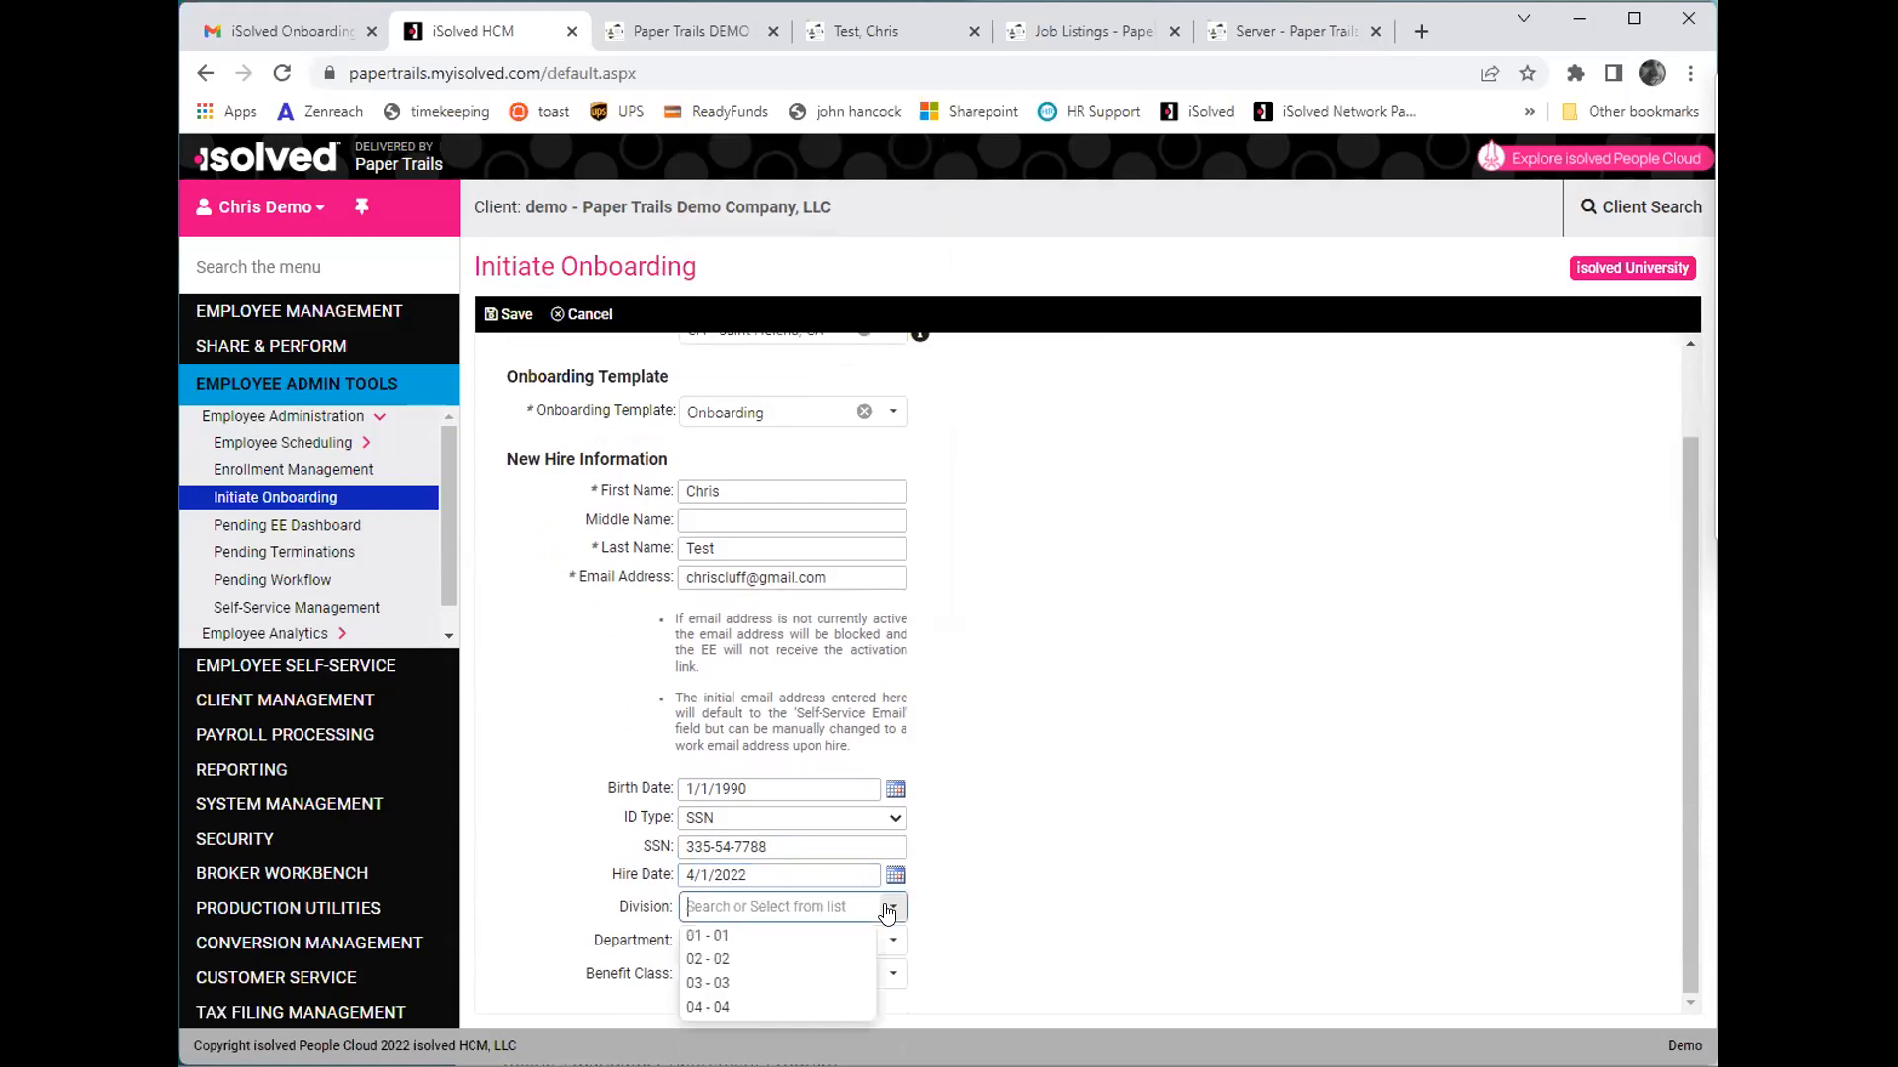
click(860, 961)
click(880, 952)
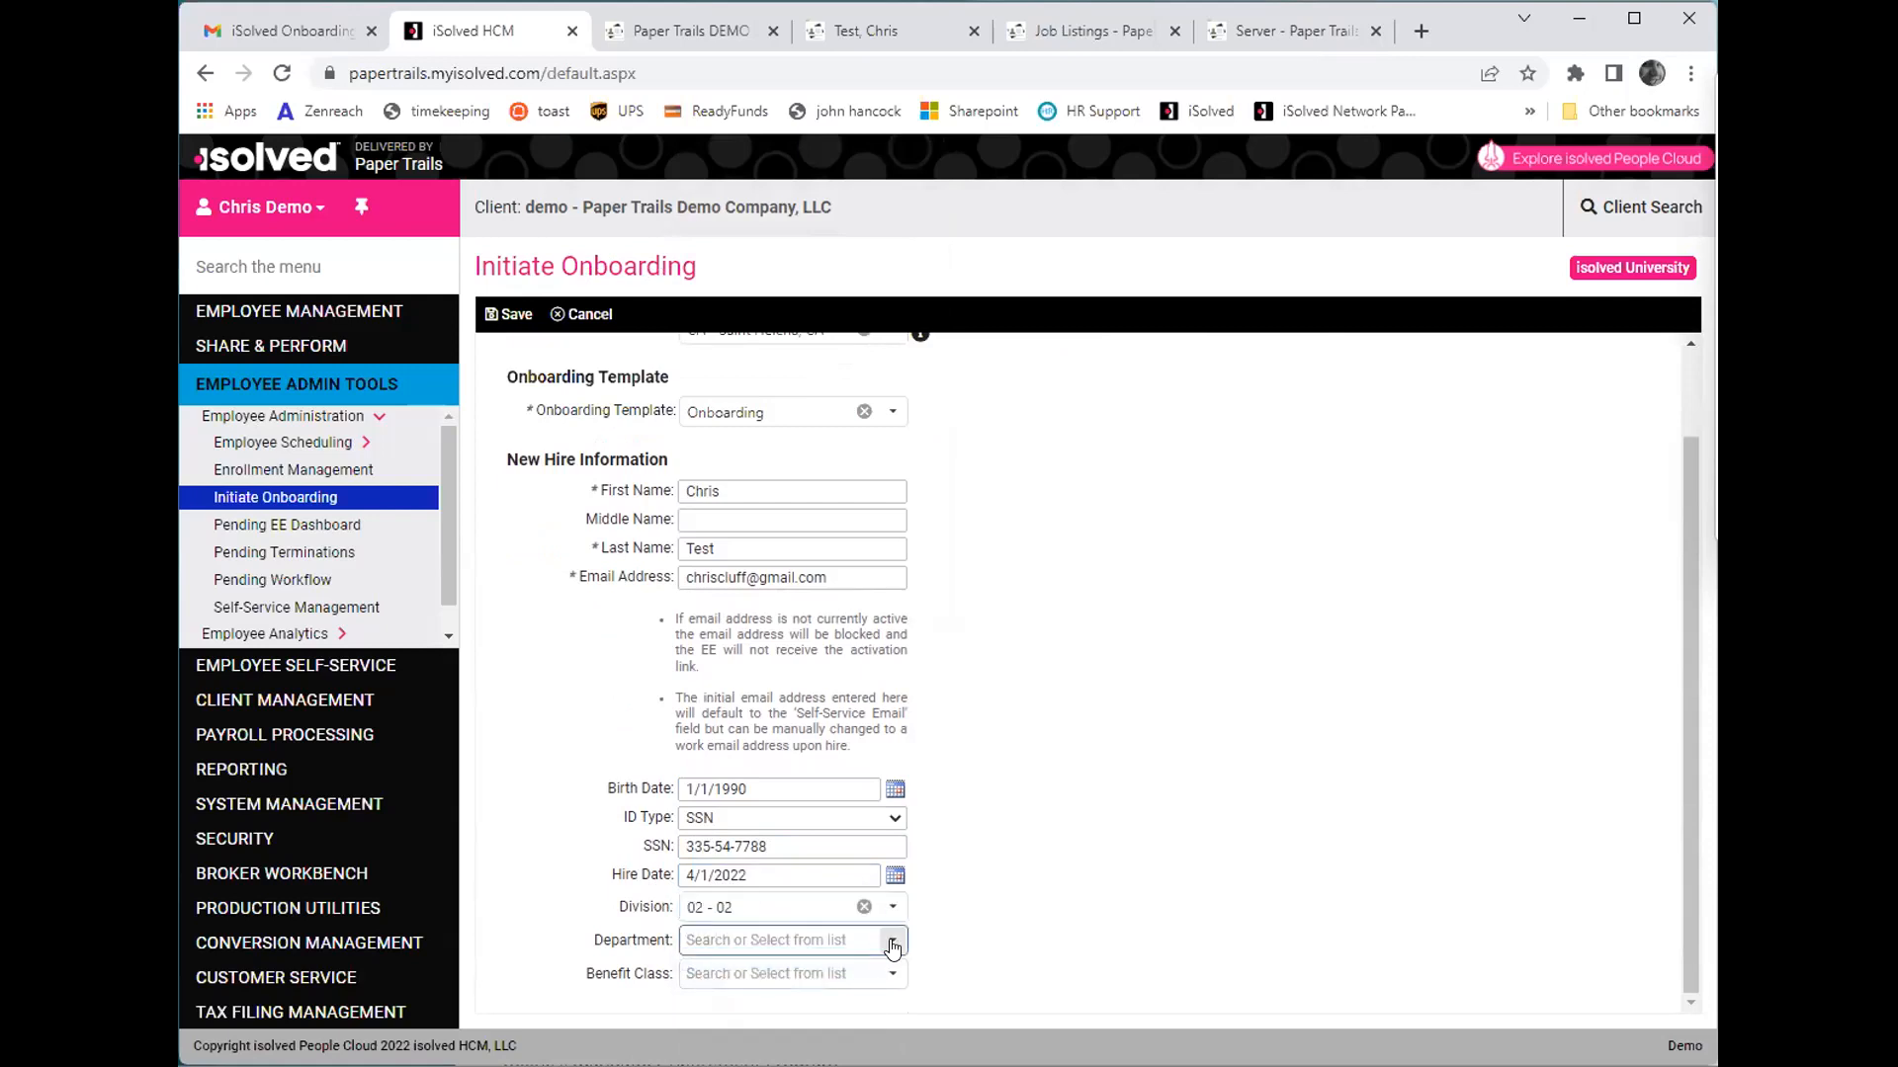
click(723, 865)
click(884, 977)
click(808, 1021)
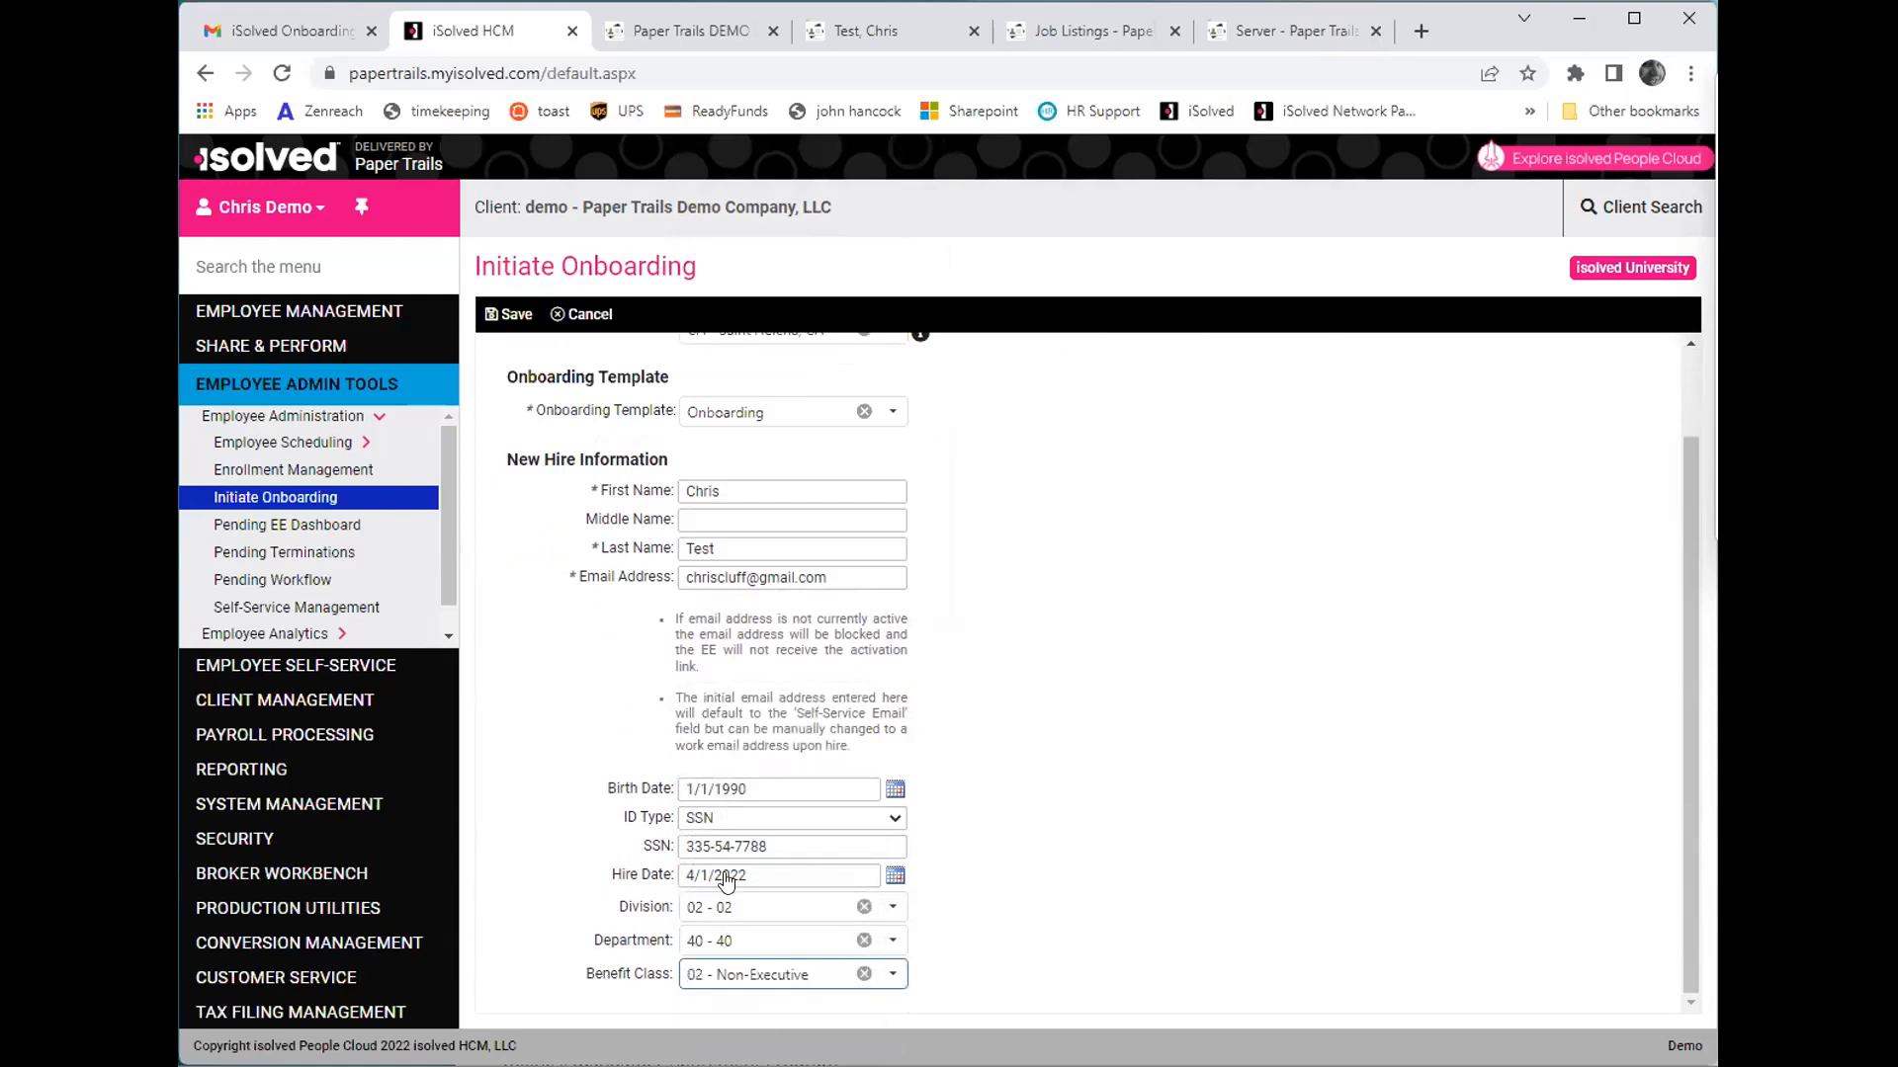
- Leave the manager search blank and save the Initiate Onboarding form
scroll(1055, 771, up, 2)
click(1261, 394)
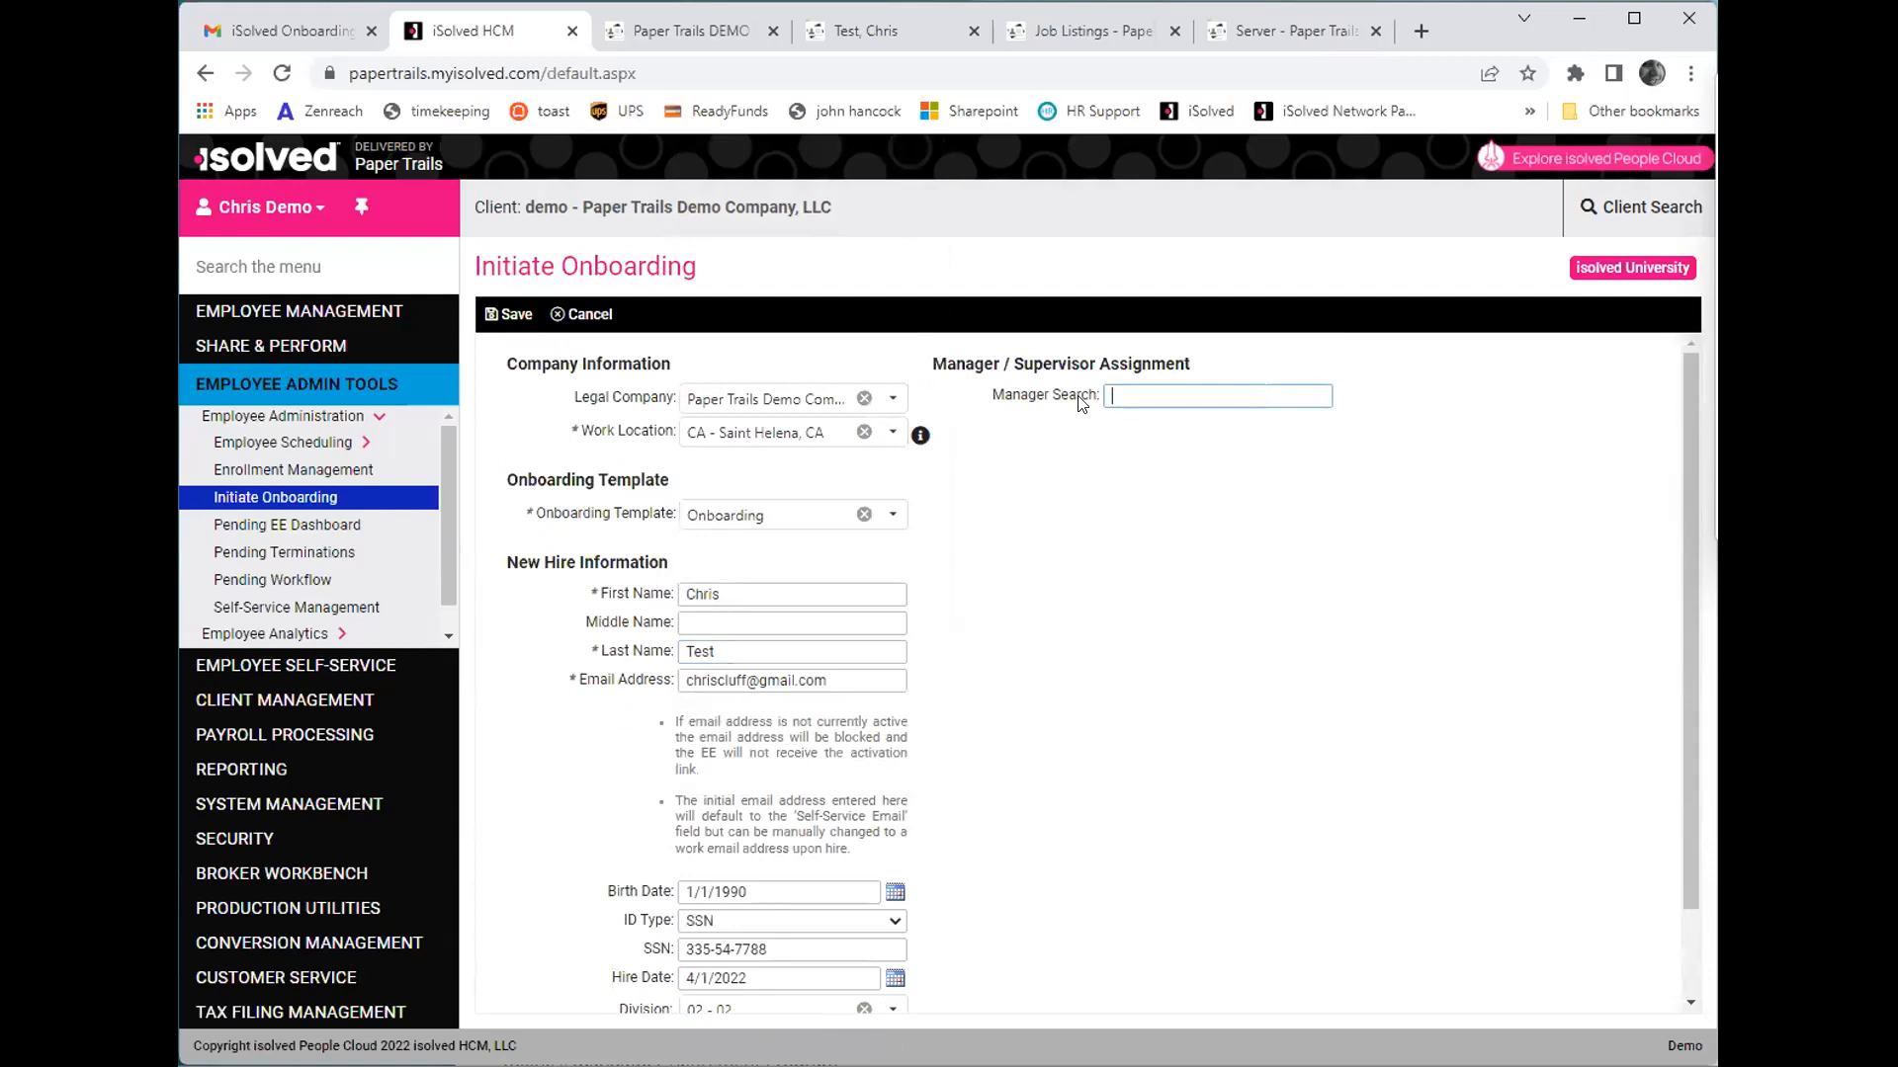
click(538, 314)
- Switch to Gmail and open the account link in the iSolved Onboarding Initiated email
click(272, 213)
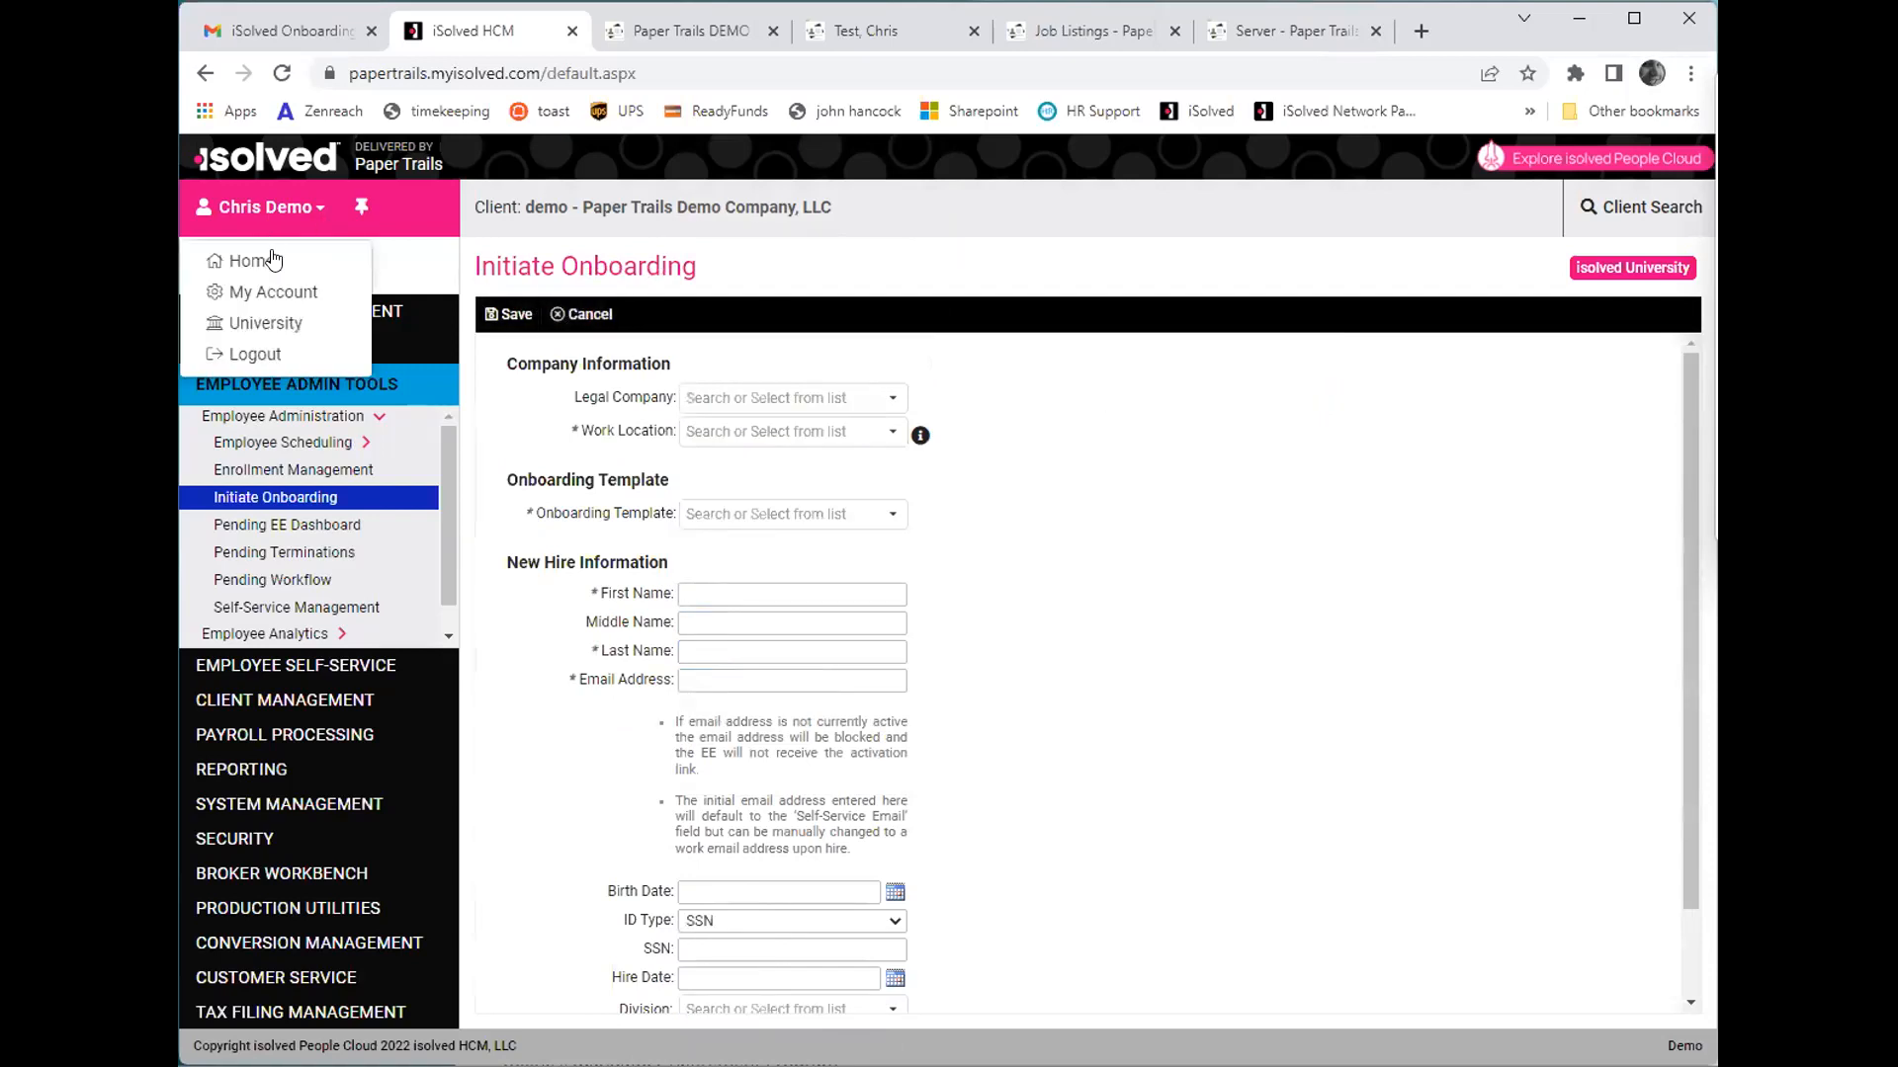
click(326, 34)
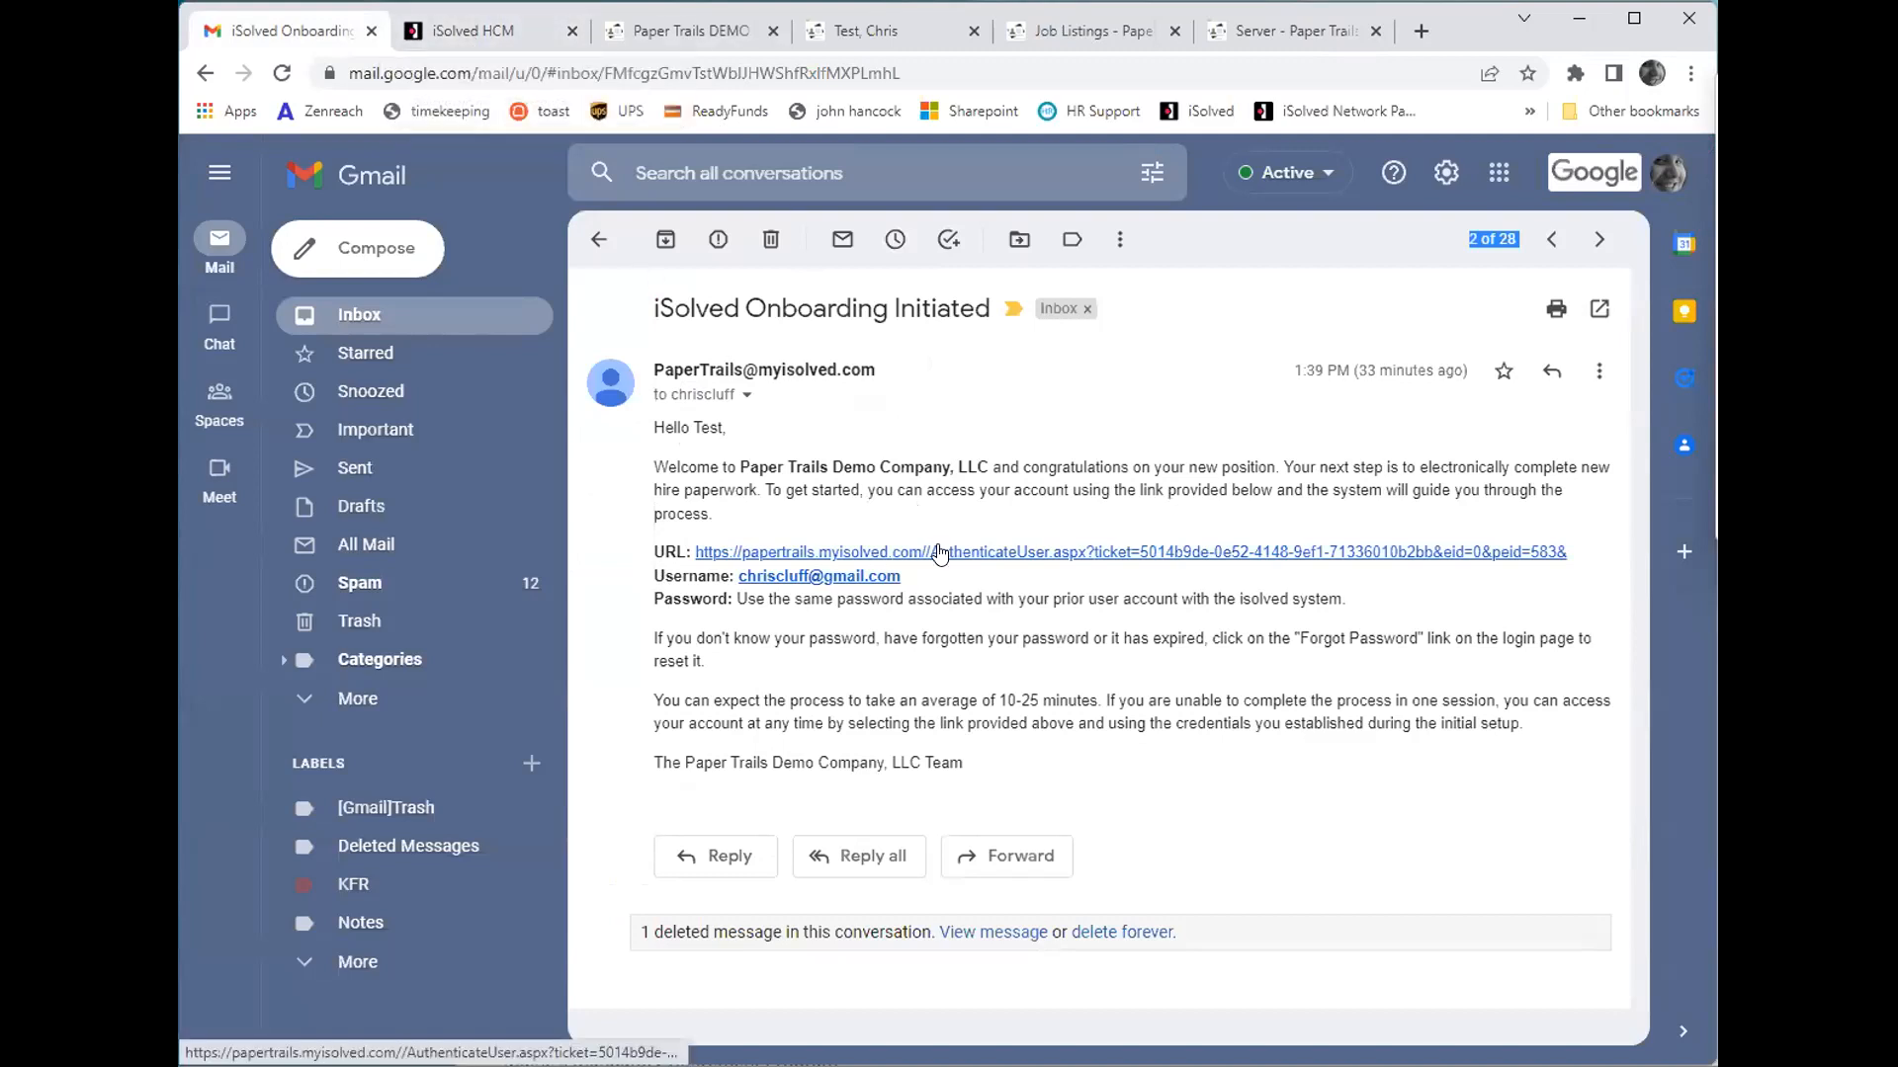
click(940, 553)
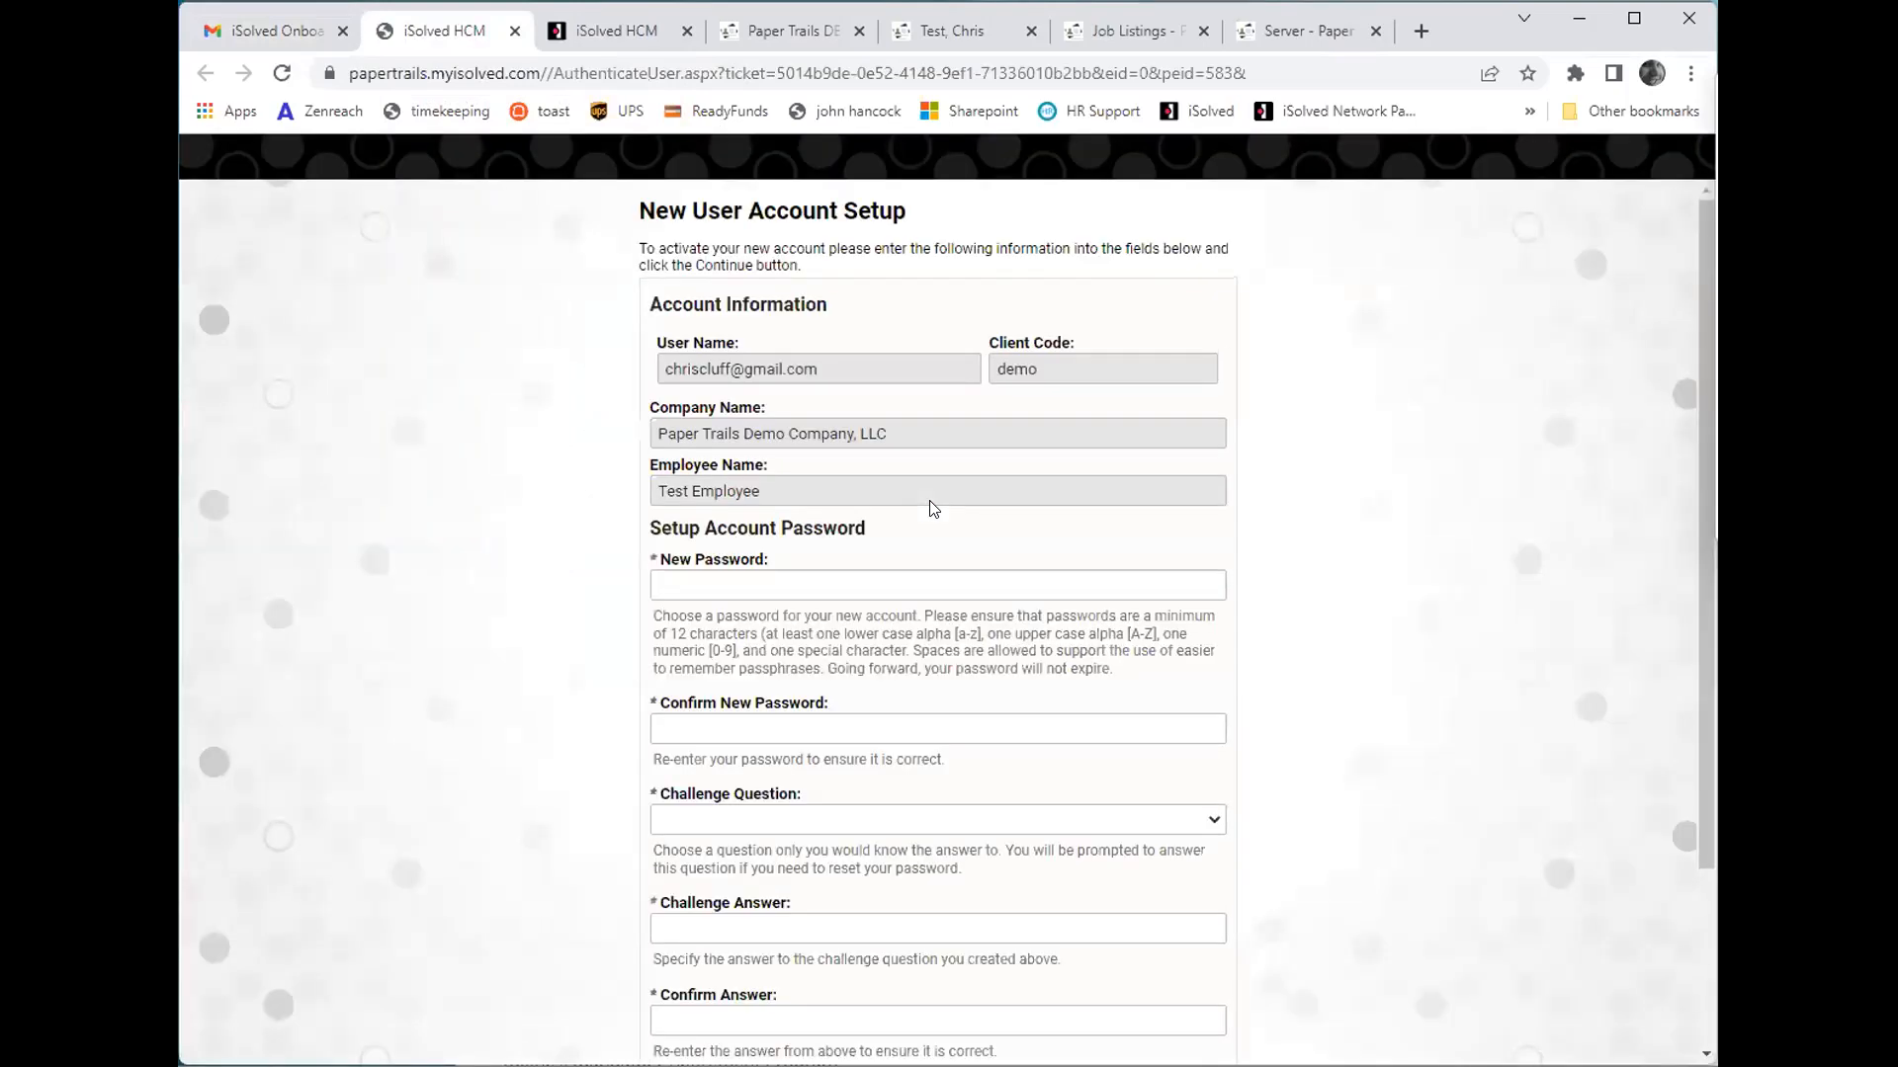
- Enter and confirm a new password for the new user account
click(828, 589)
text(••••••••••••)
key(Tab)
text(••••••••••••)
key(Tab)
- Choose the challenge question "Who was your childhood hero?", enter and confirm its answer, and submit the account setup without a mobile phone
scroll(811, 709, down, 3)
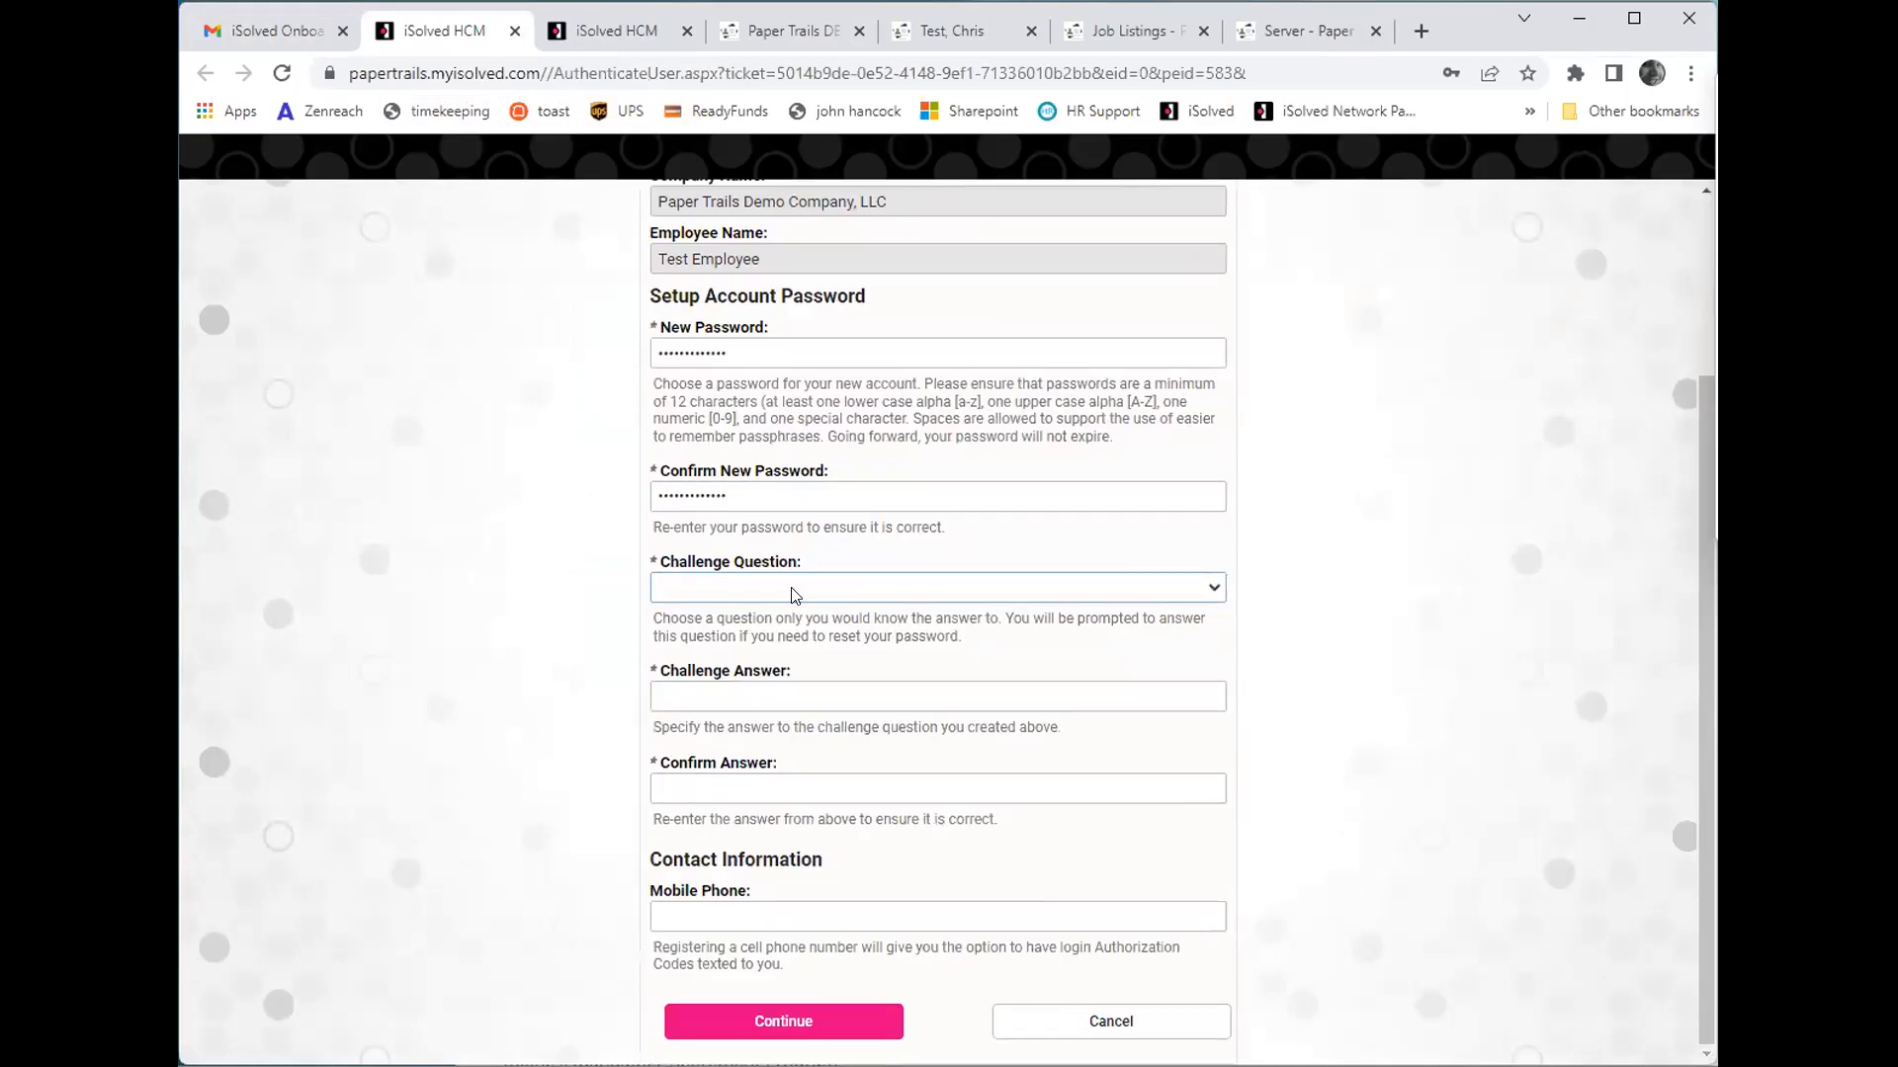
click(793, 591)
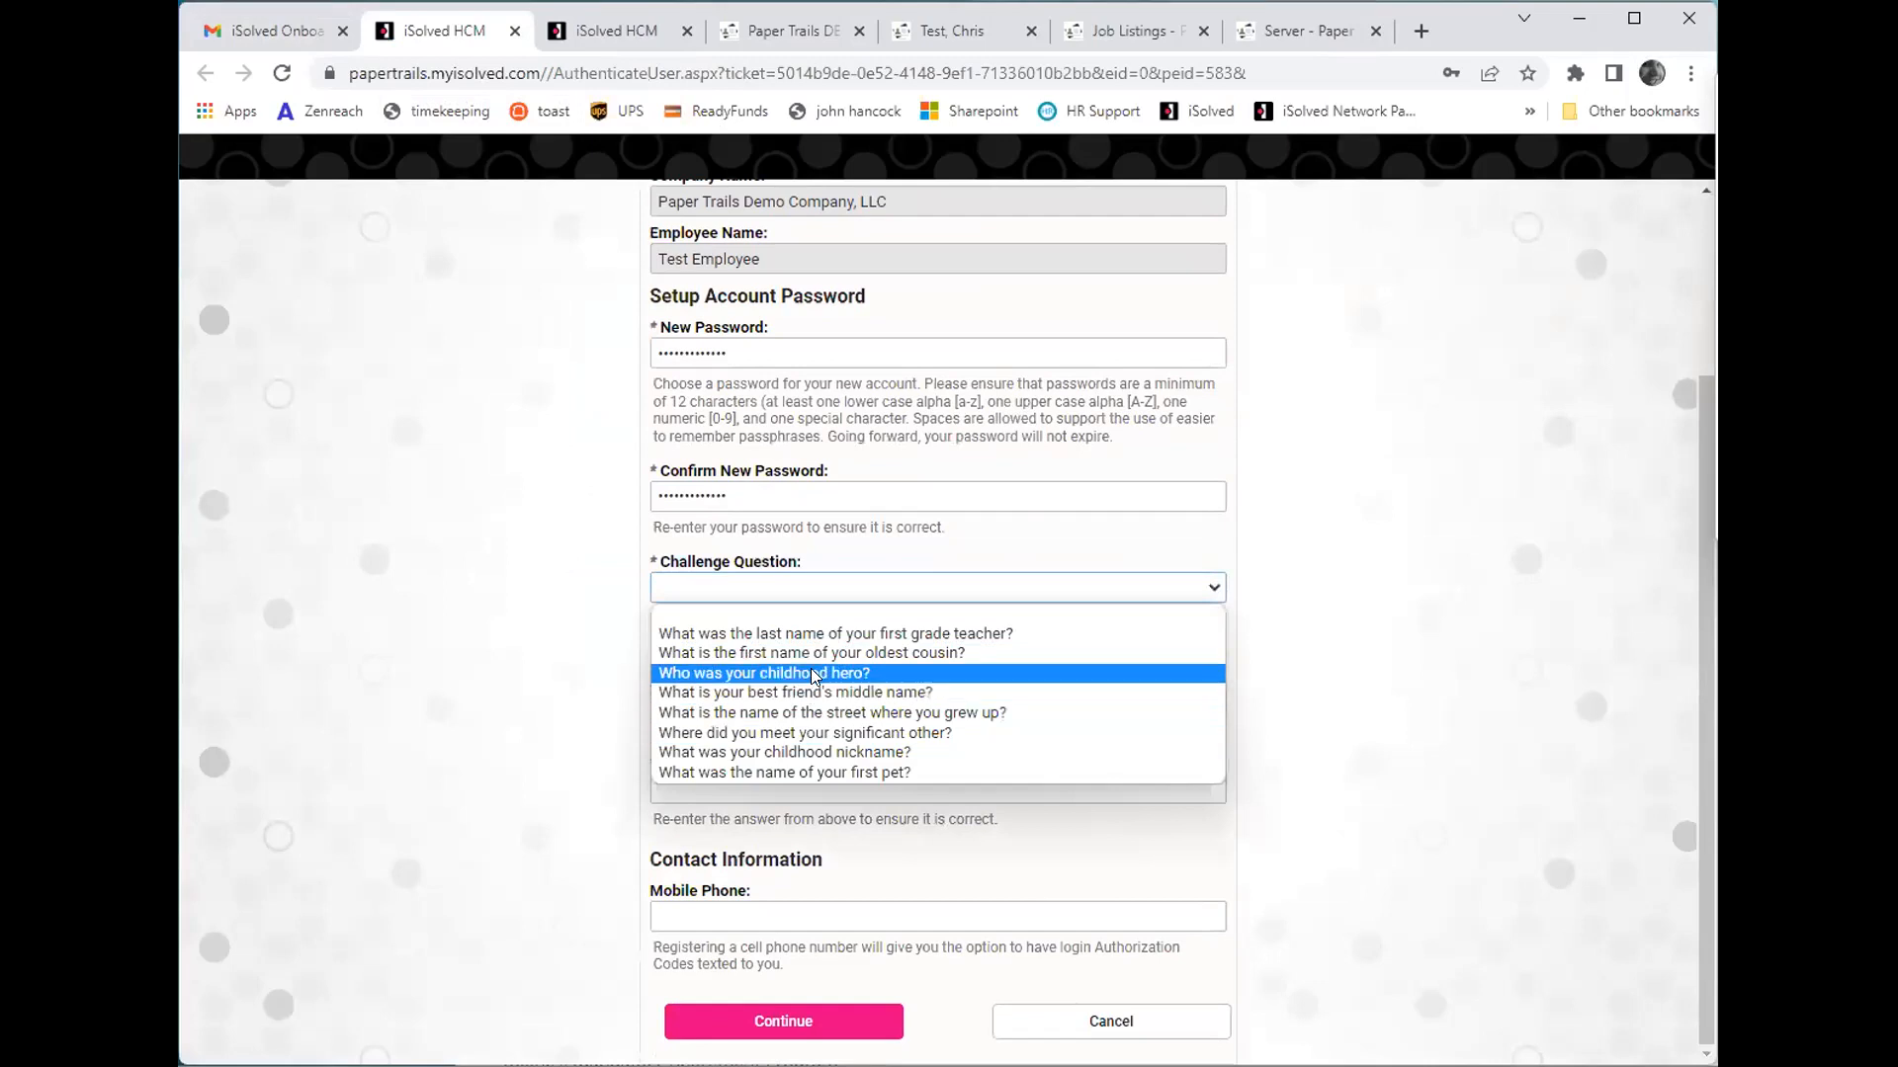
click(810, 672)
click(749, 694)
key(Tab)
key(Tab)
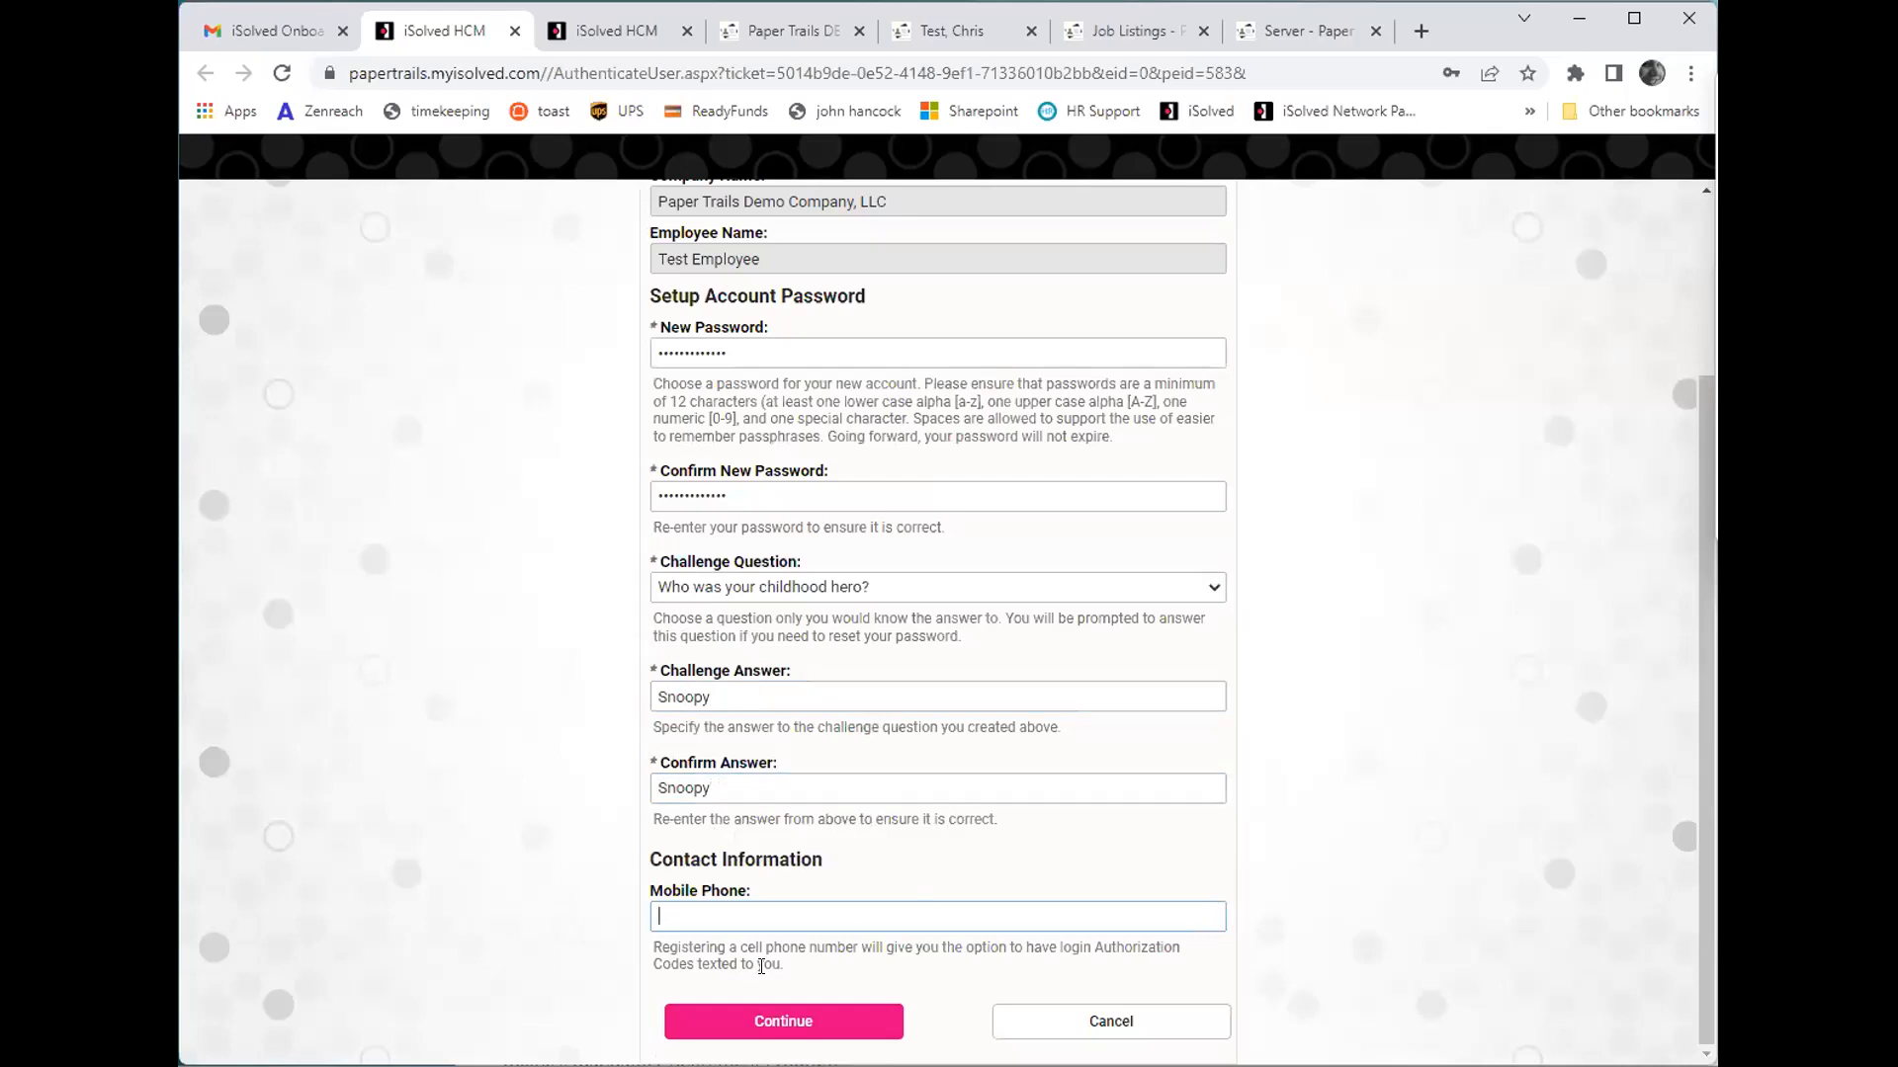
click(783, 1021)
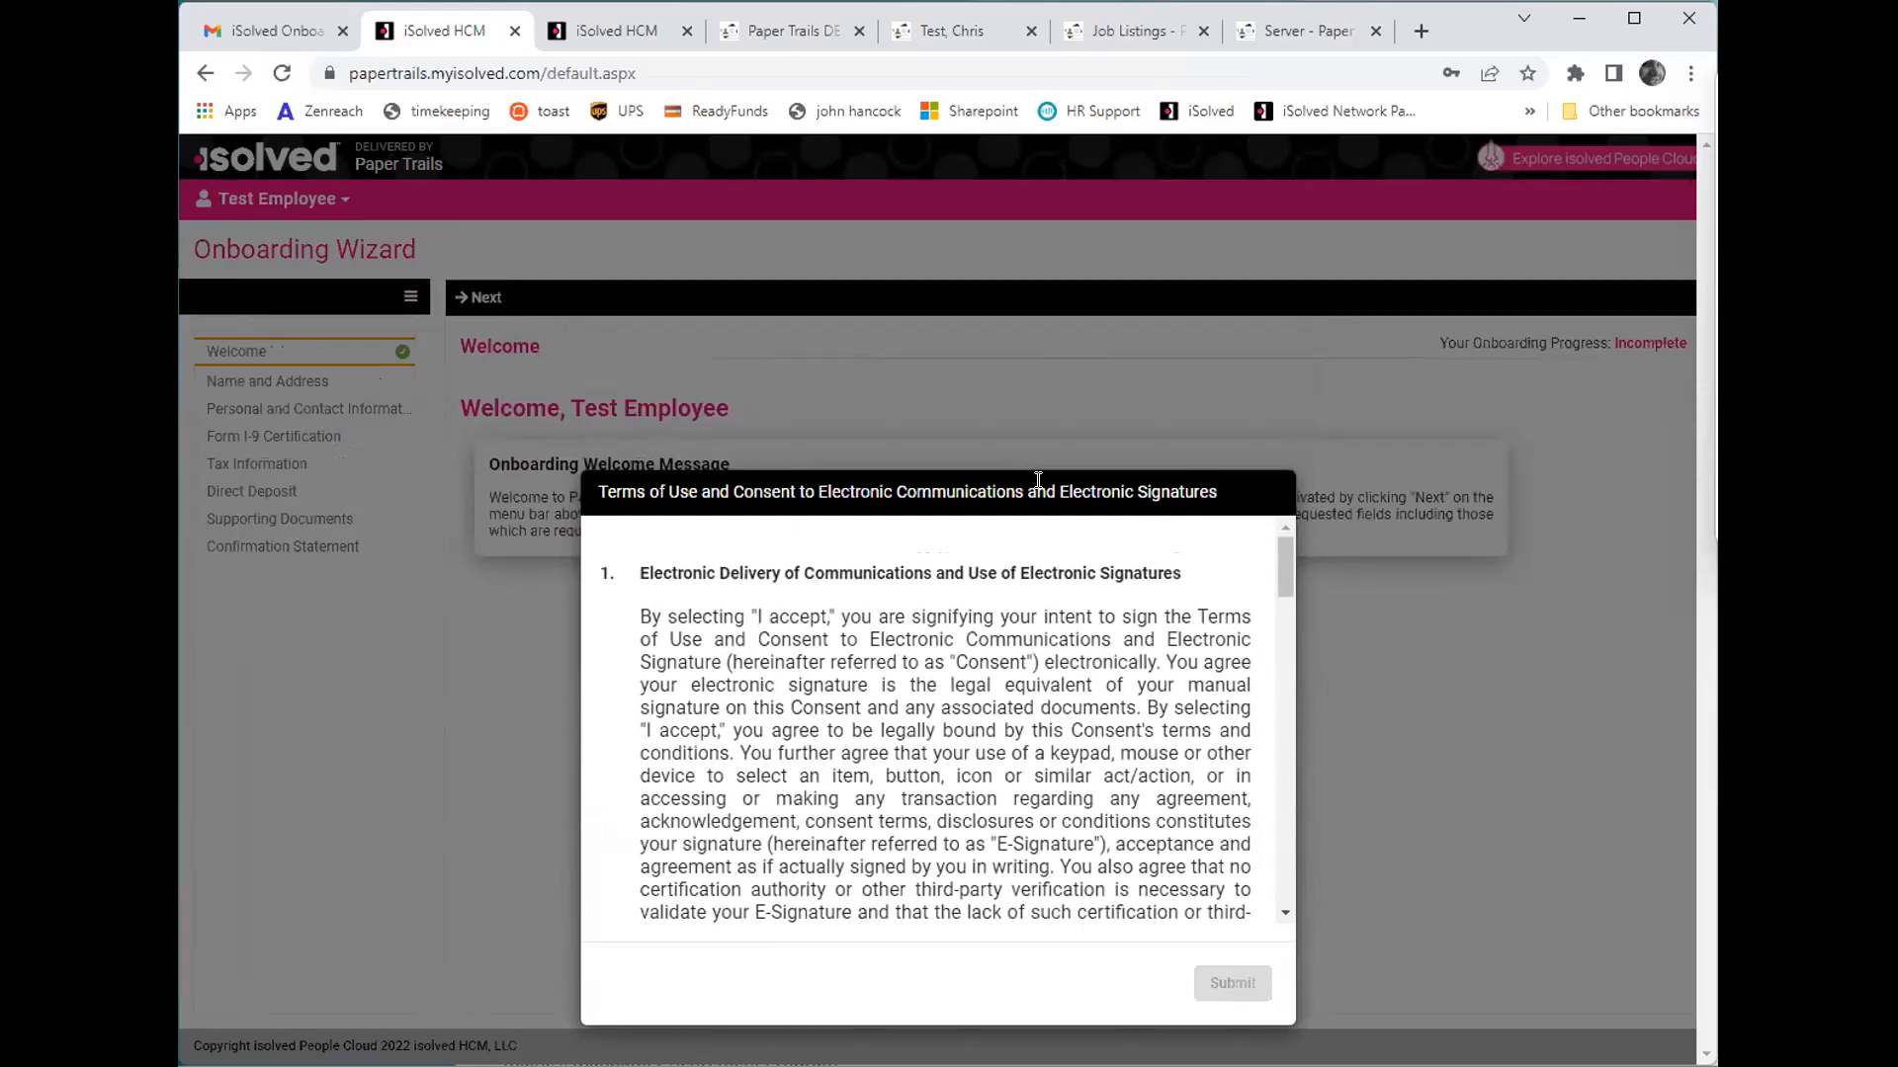
- Accept and submit the Terms of Use and Consent to Electronic Communications and Electronic Signatures
scroll(1033, 591, down, 15)
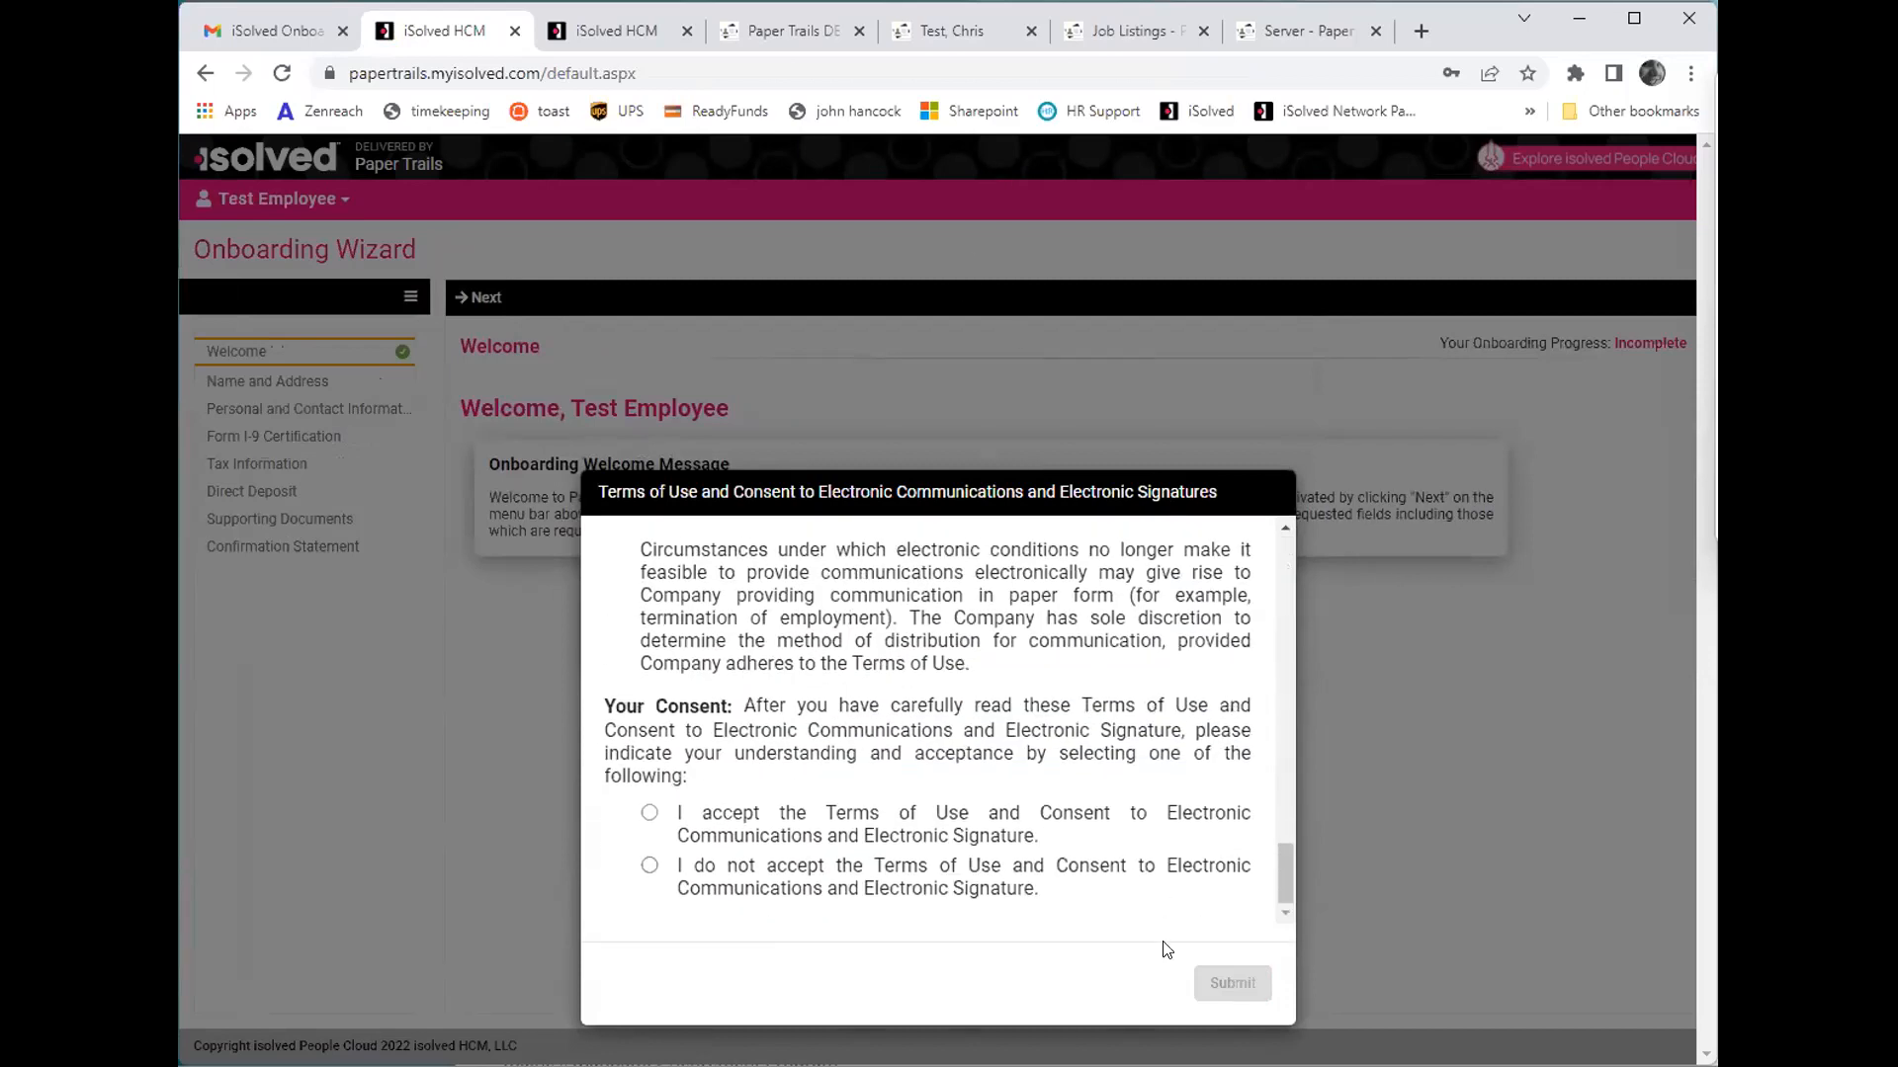
click(649, 813)
click(1261, 990)
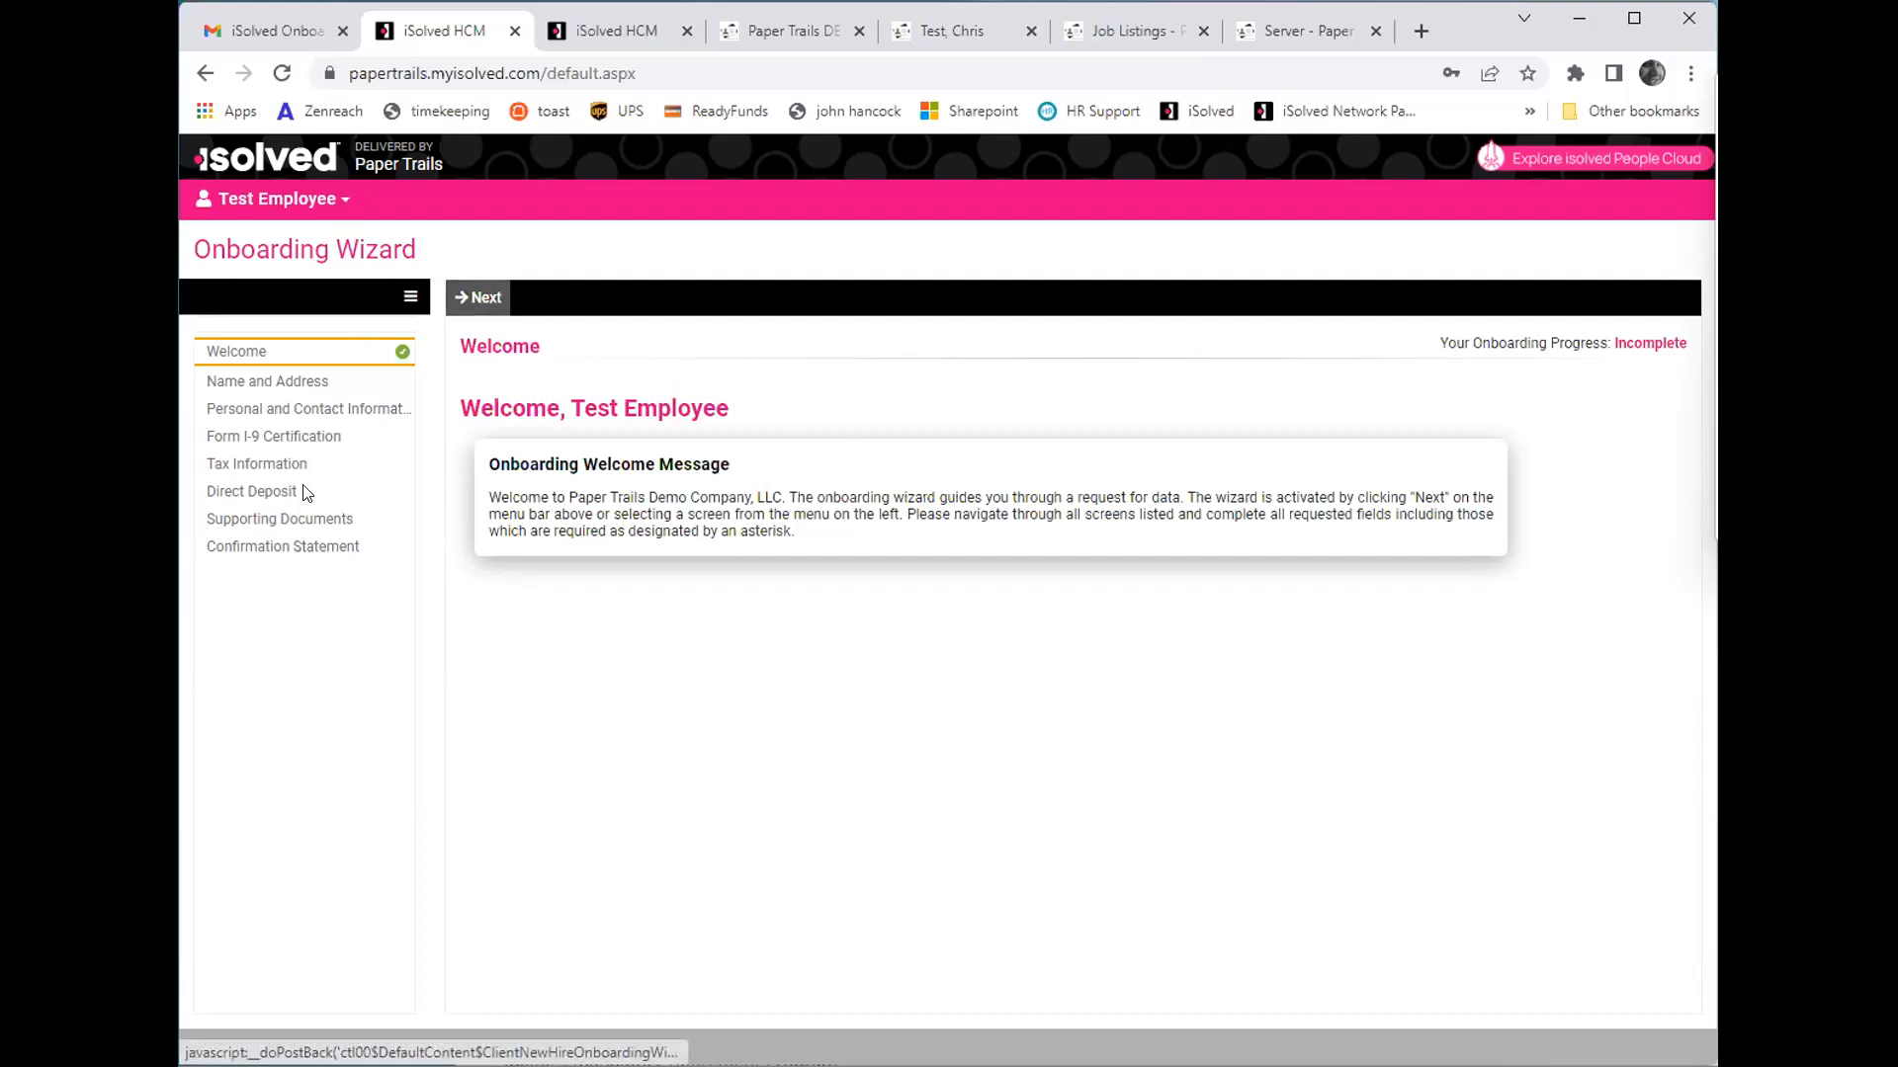
- Fill in the employee's street address, zip code, city and state on the Name and Address page
click(474, 299)
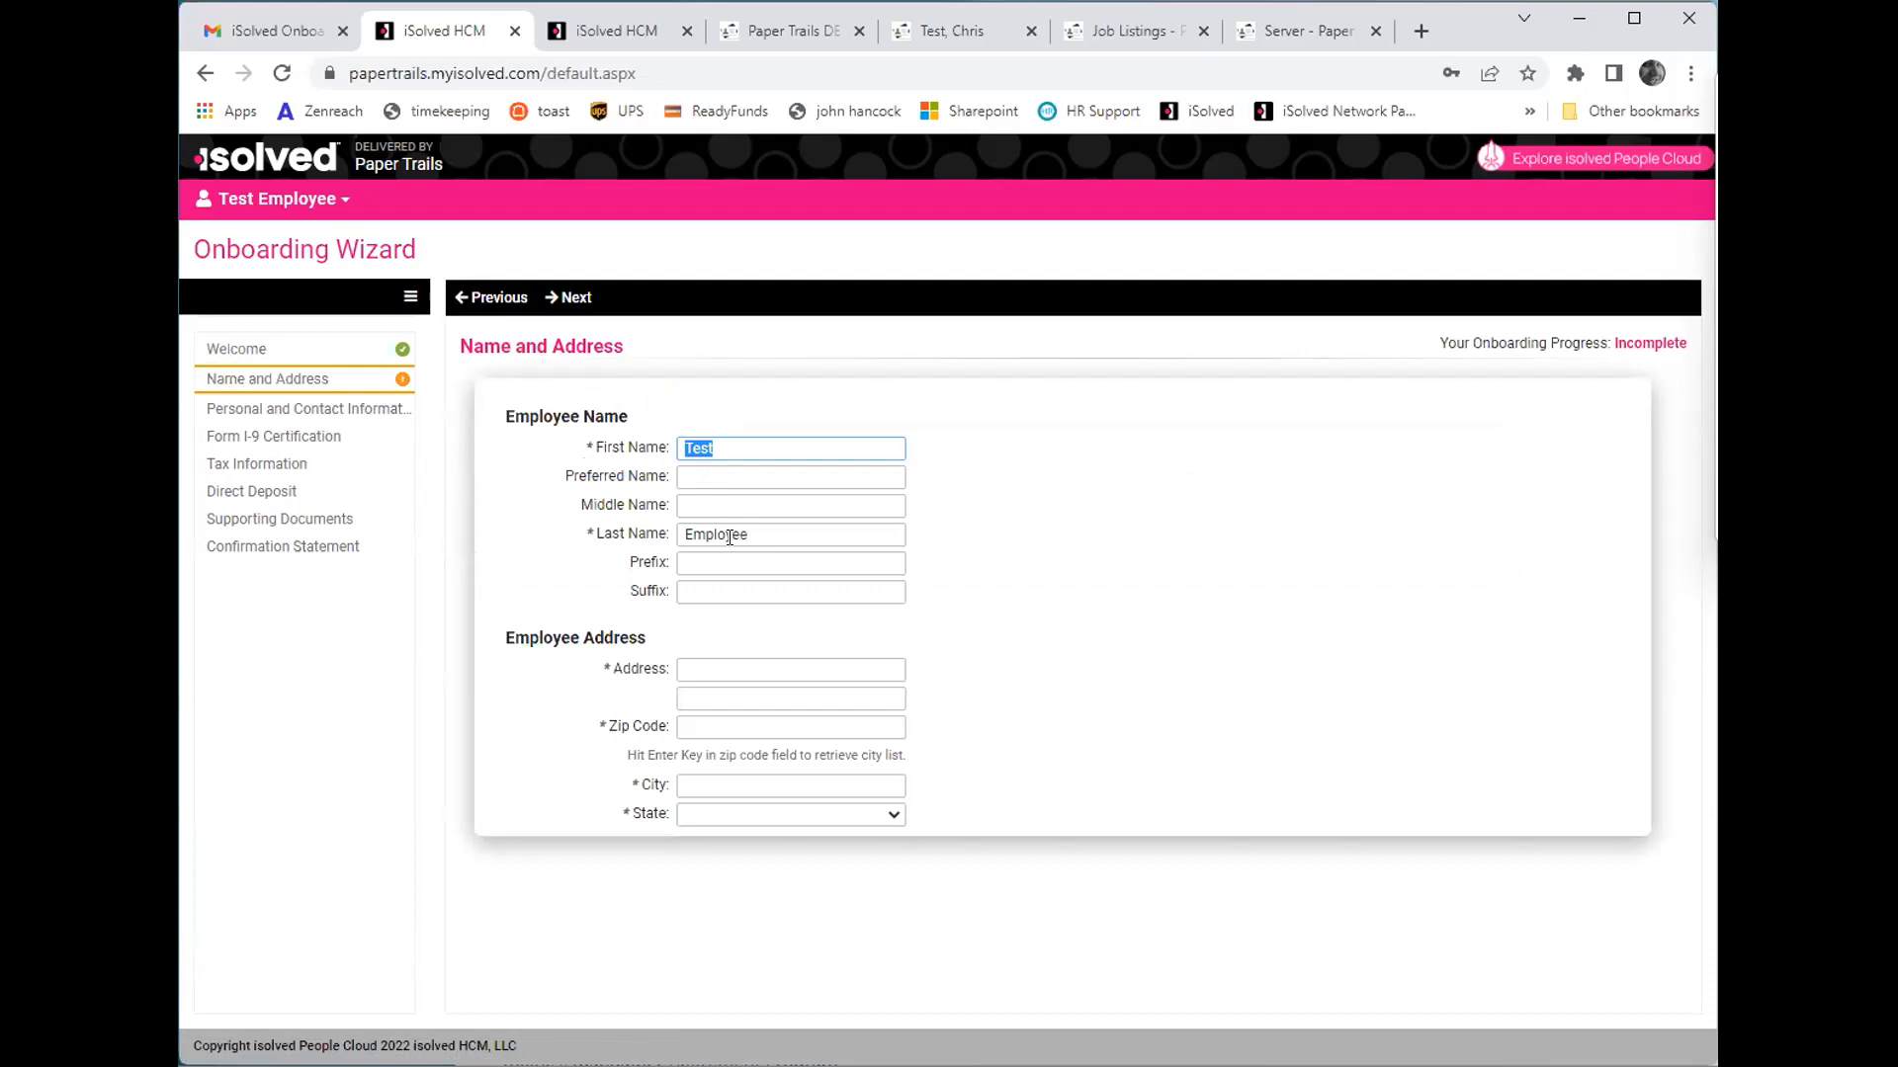
click(767, 669)
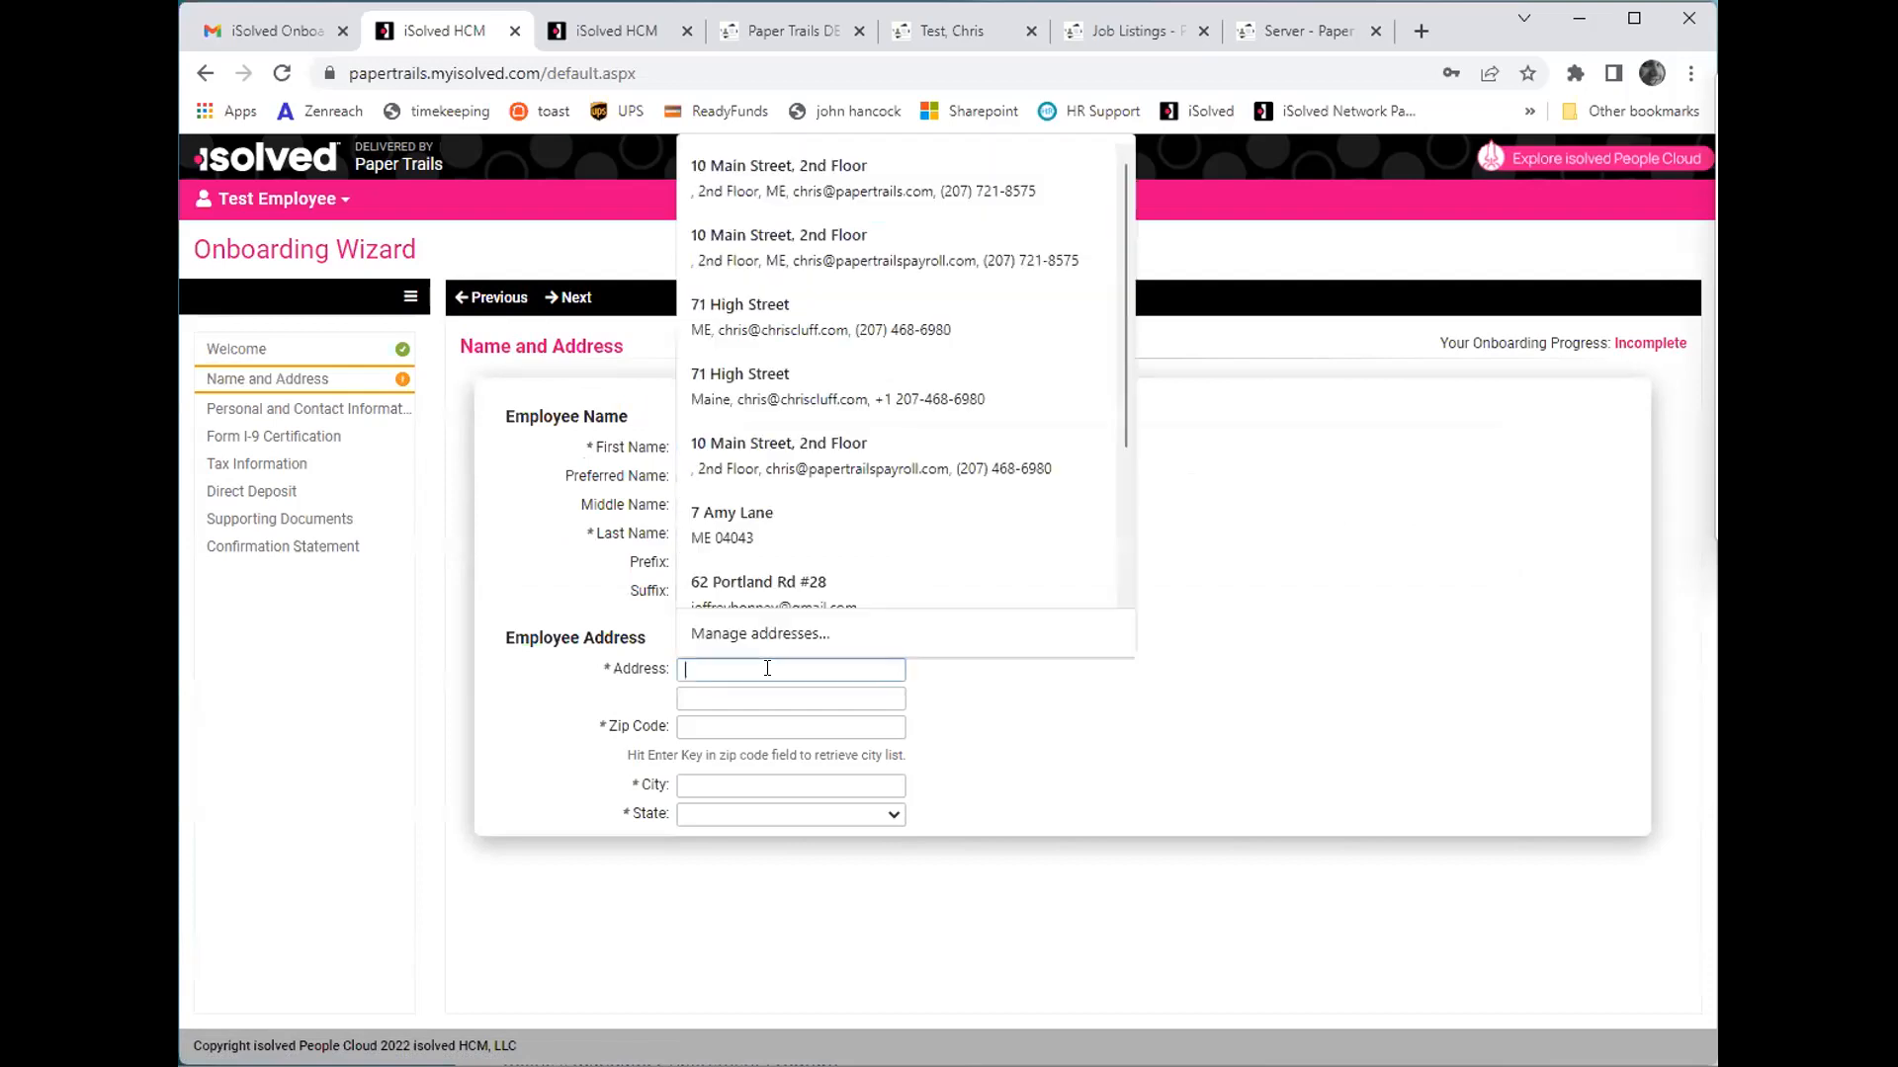
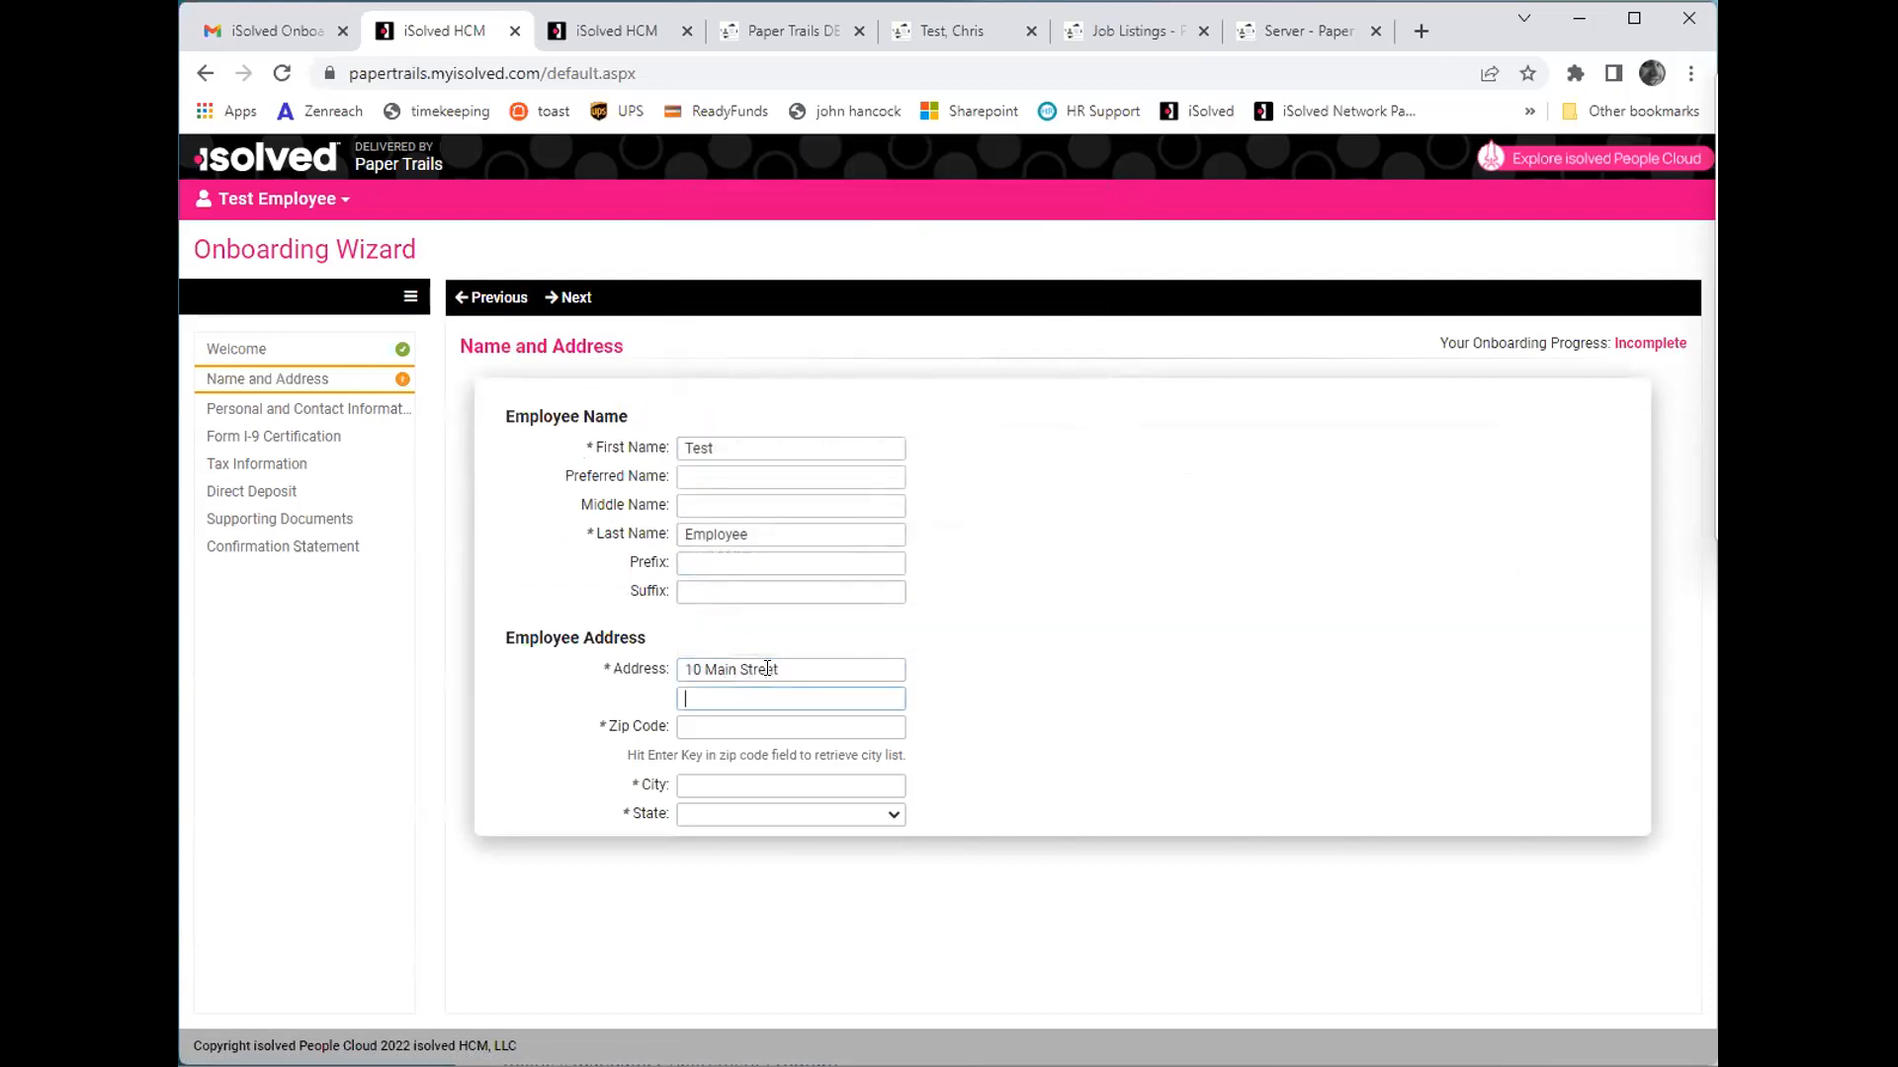
key(Tab)
text(04)
click(765, 598)
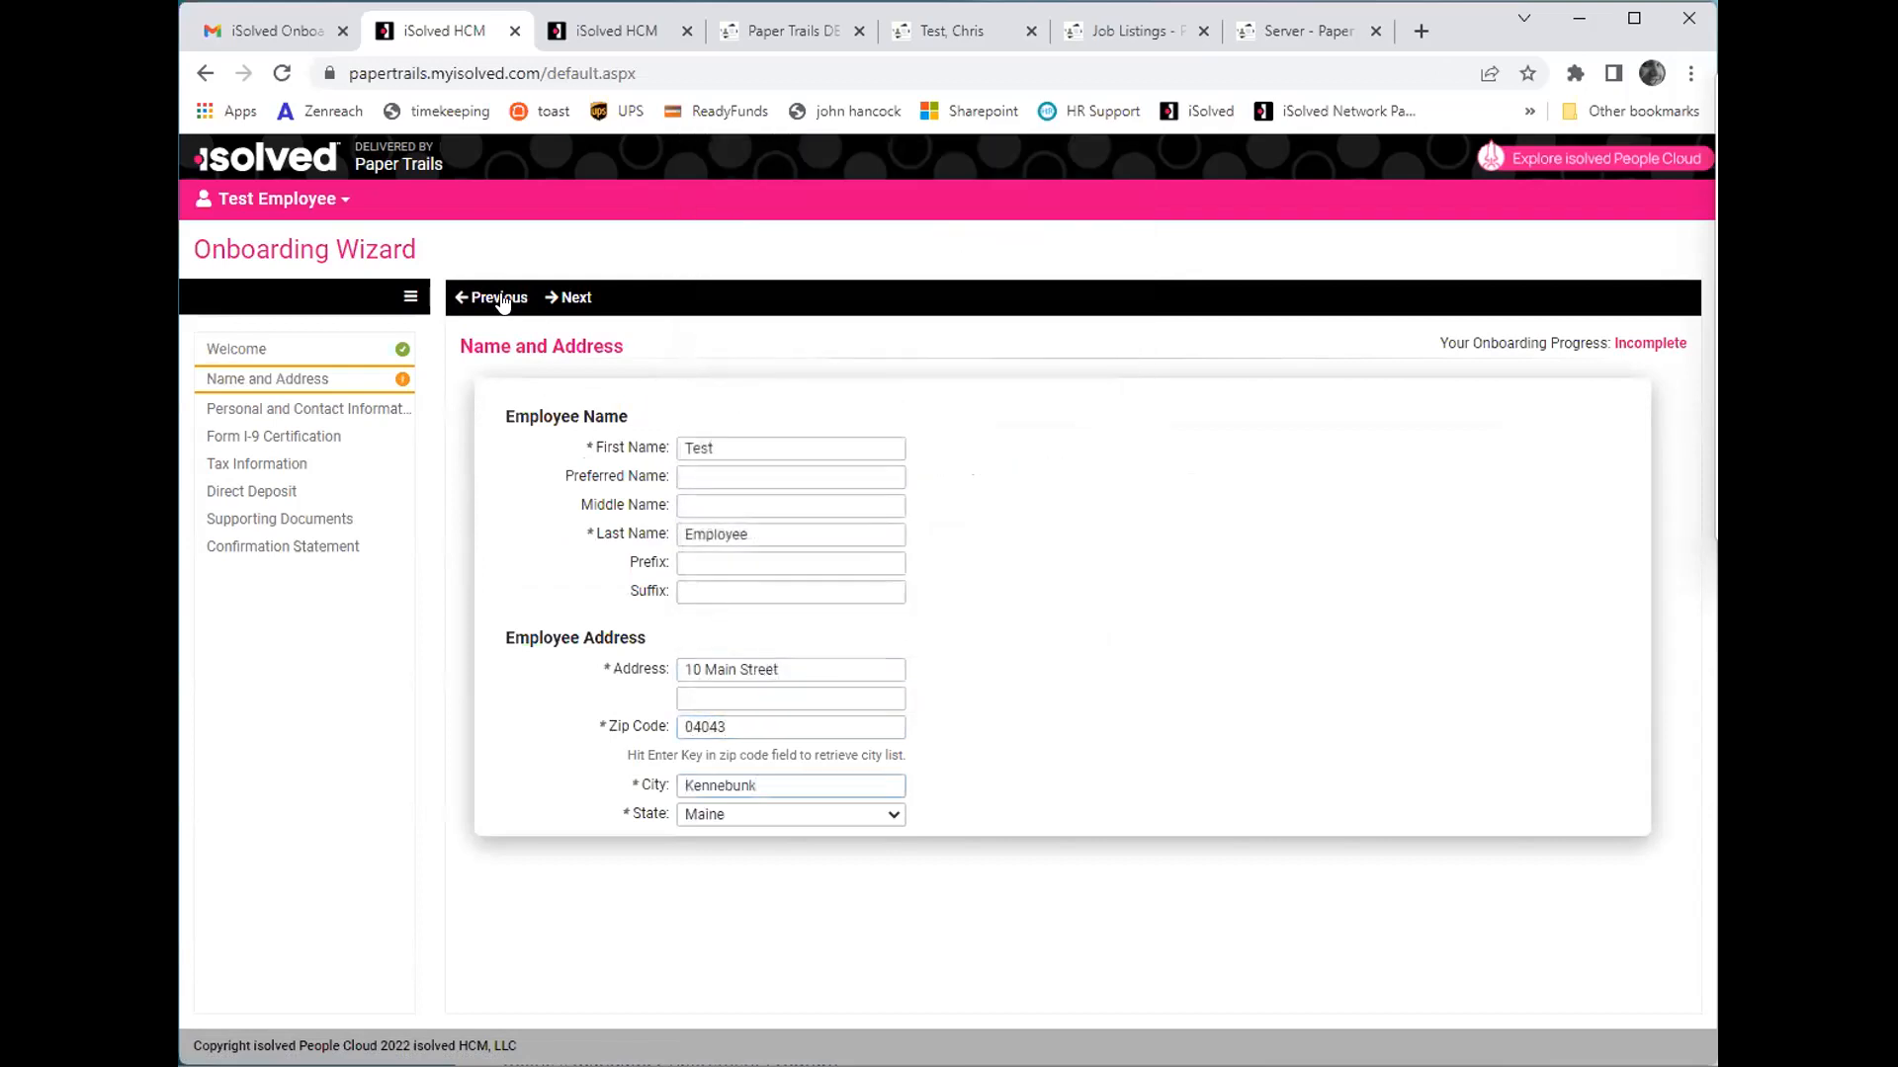
- Set the marital status to Single on the Personal and Contact Information page and continue to Form I-9 Certification
click(574, 297)
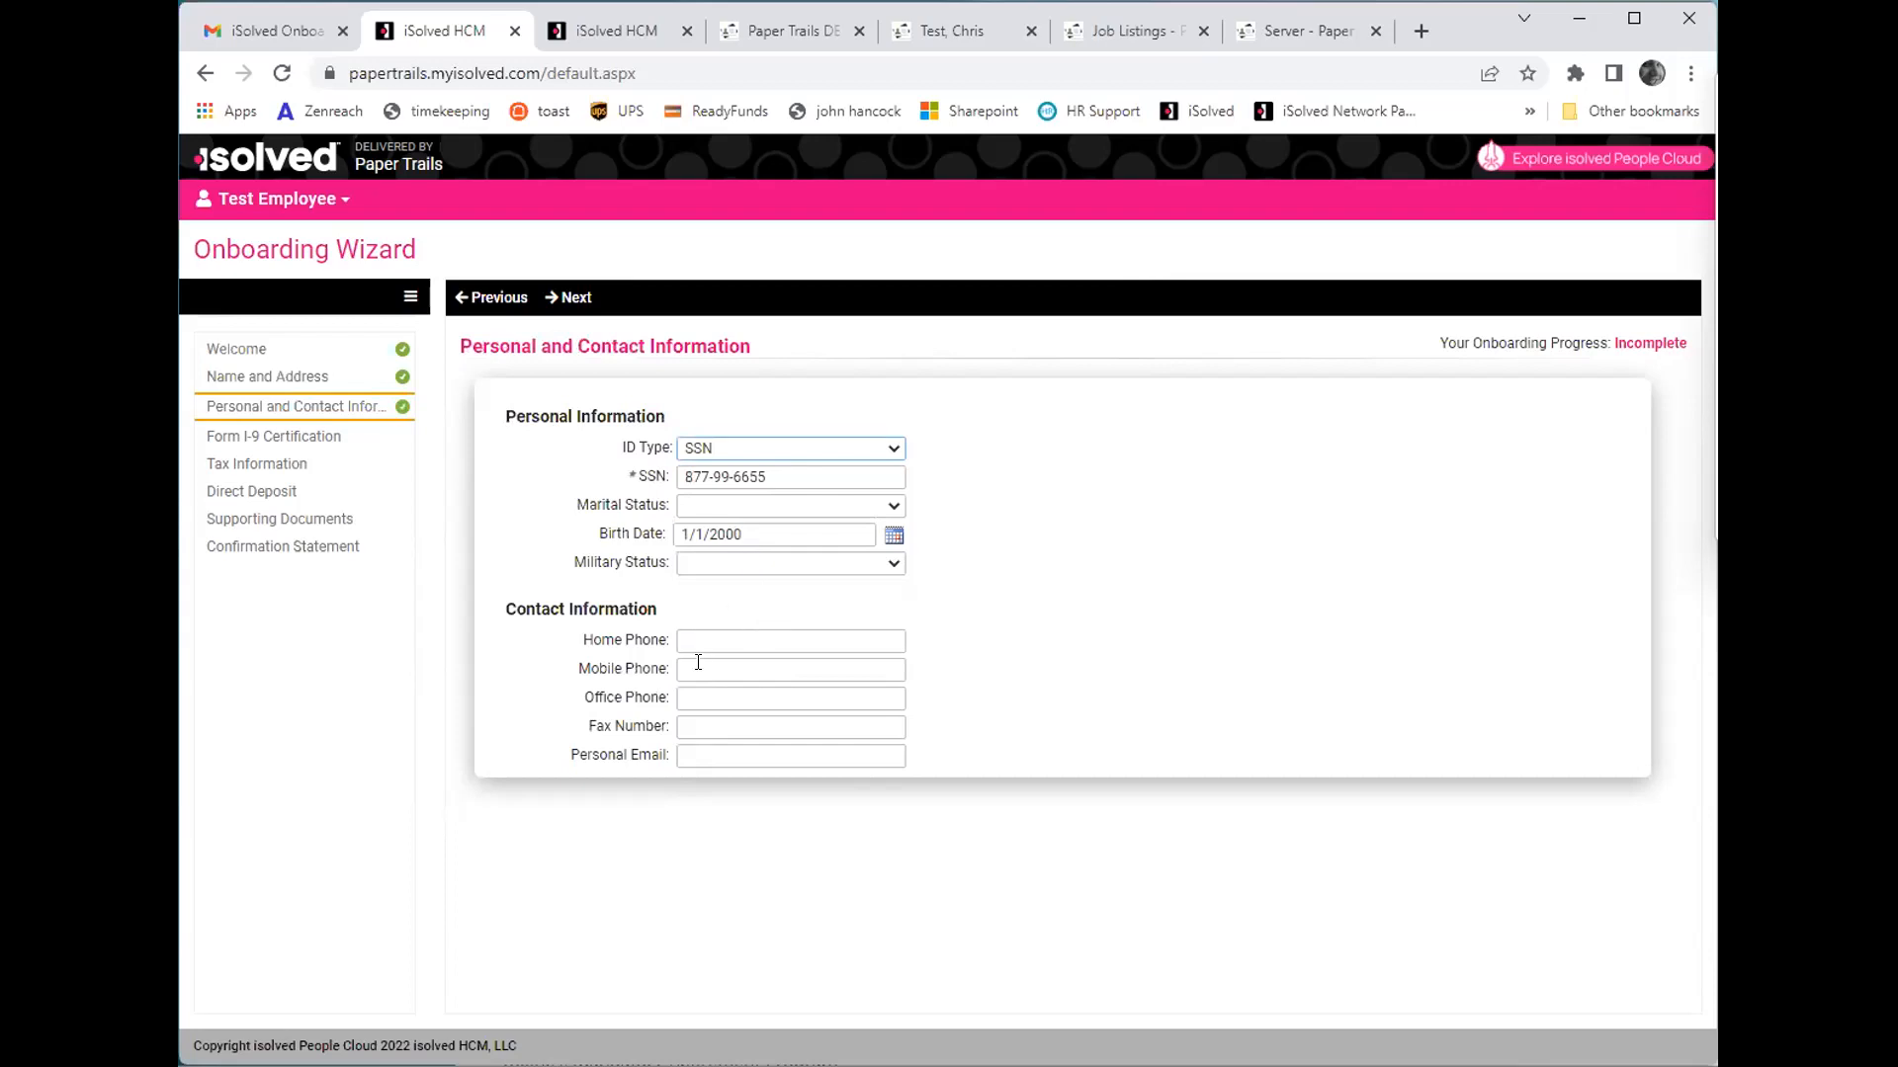
click(707, 512)
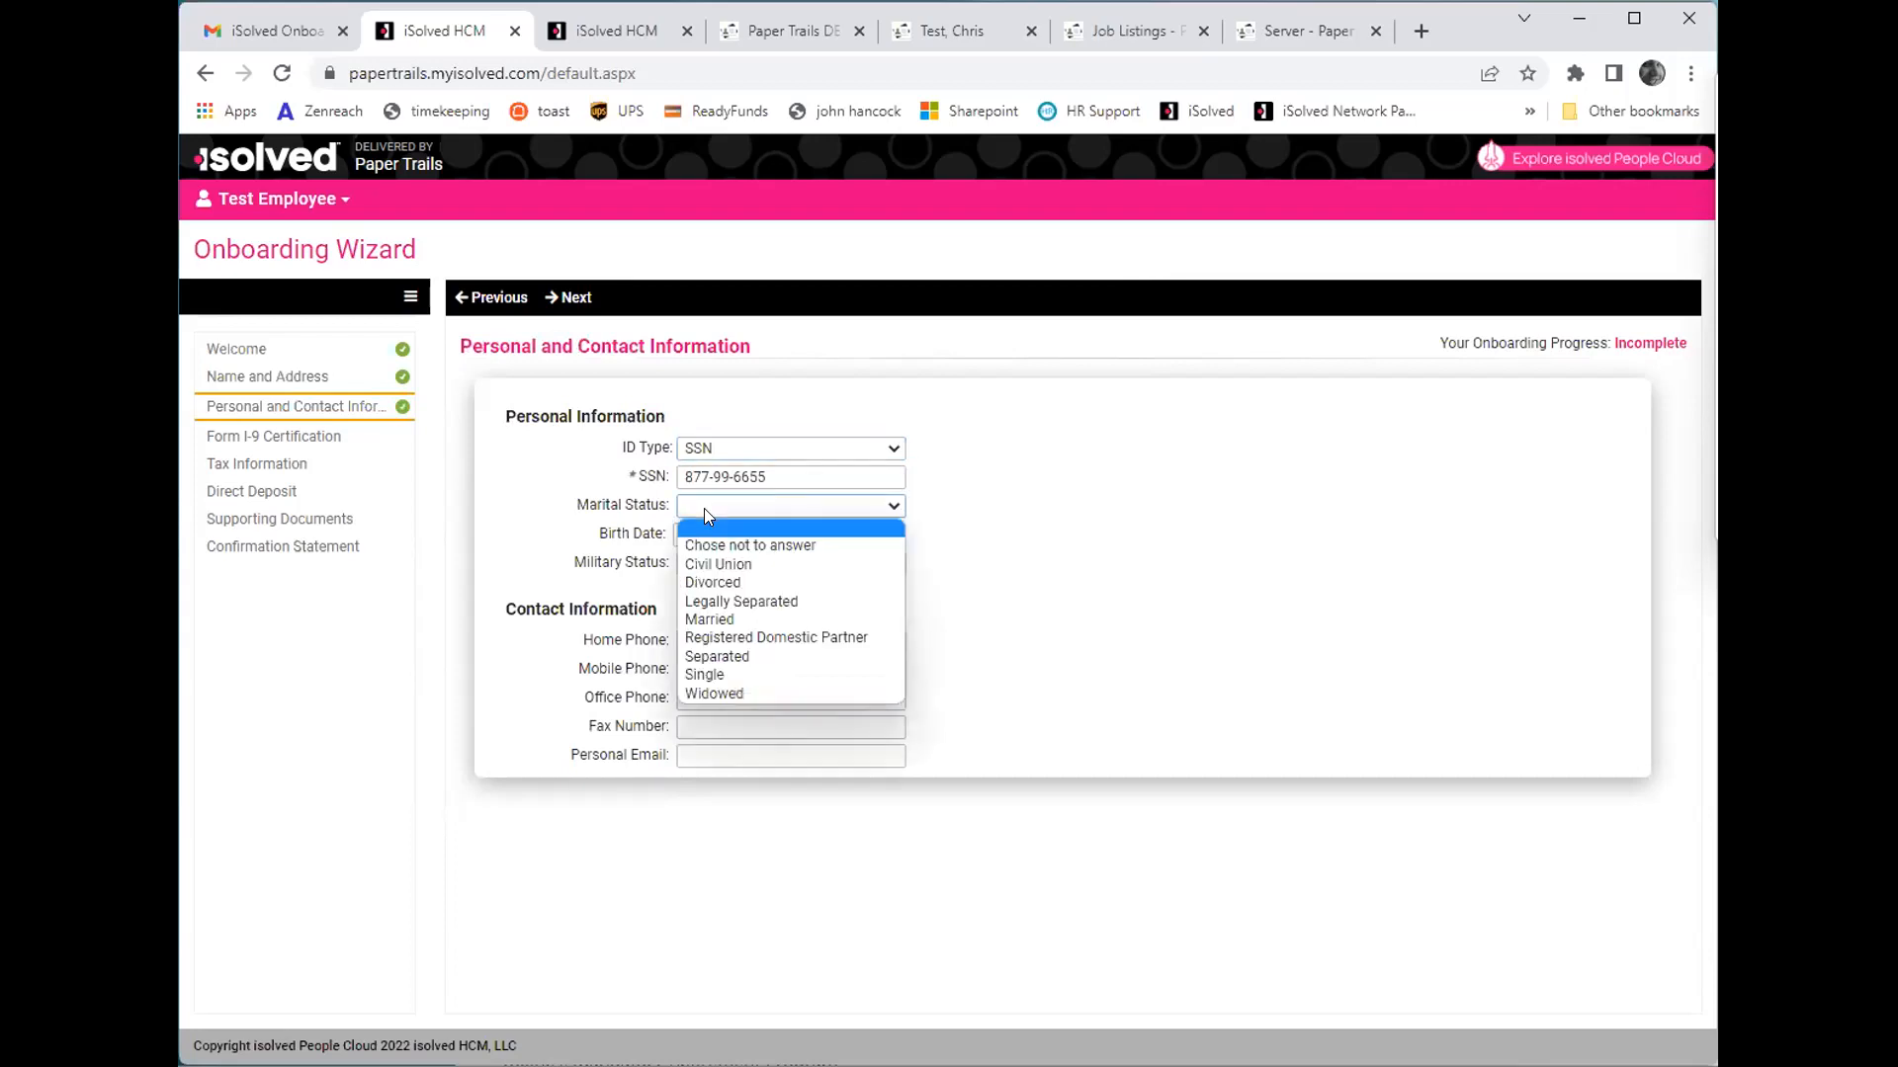
click(721, 674)
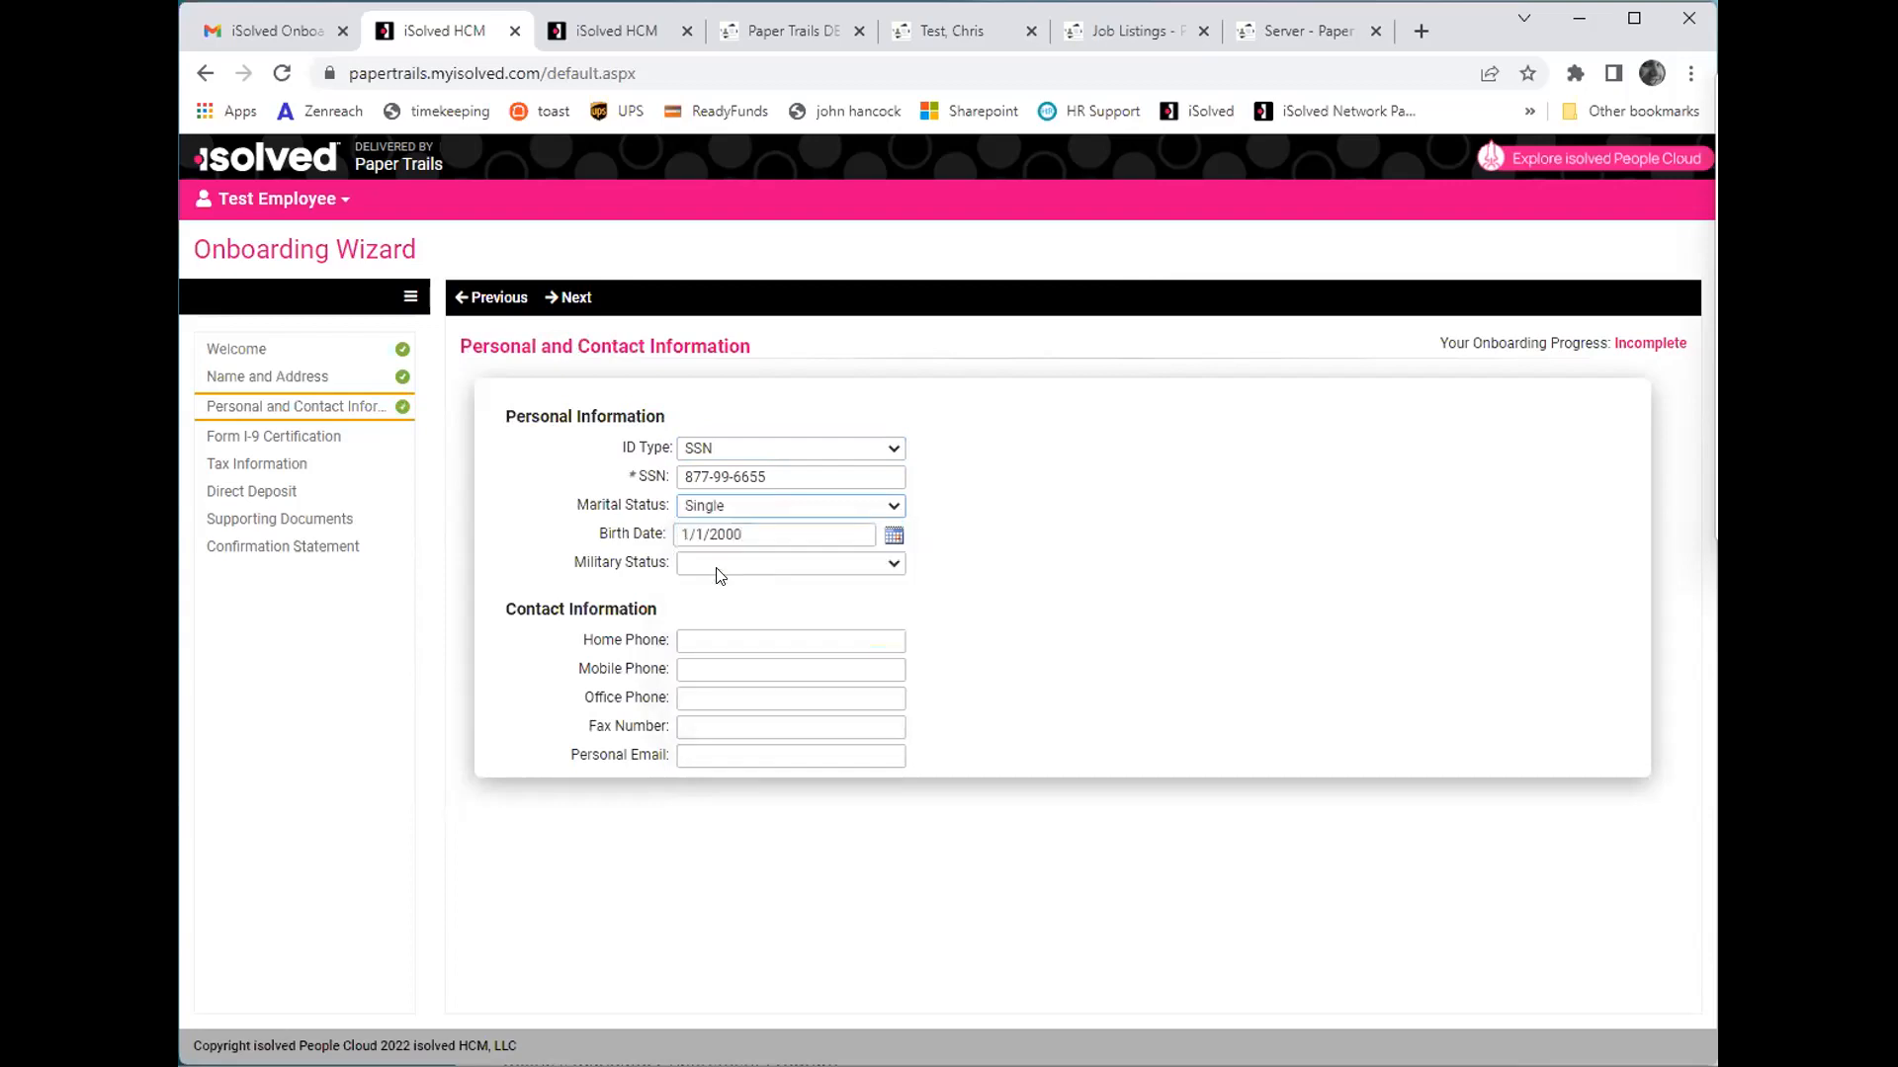
click(559, 306)
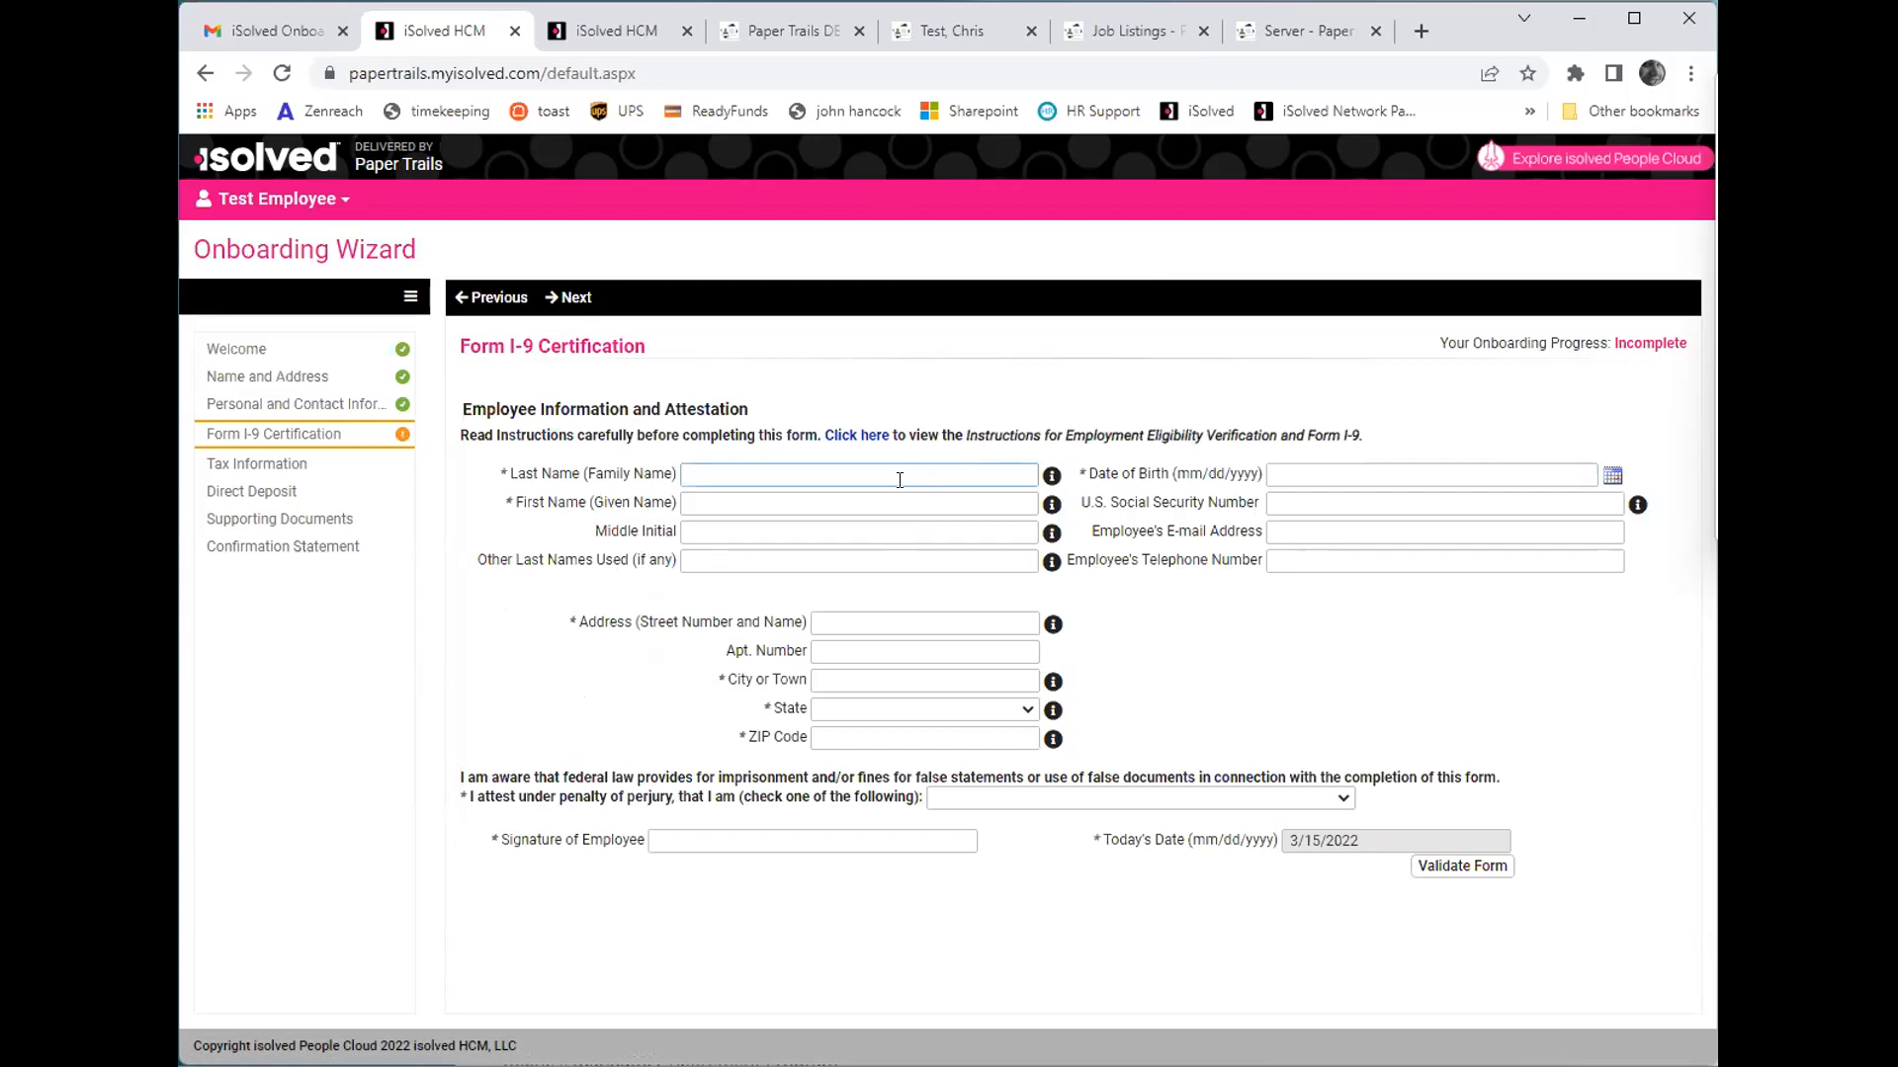
- Look back at the Personal and Contact Information and Name and Address pages, and return to Form I-9 Certification
click(506, 296)
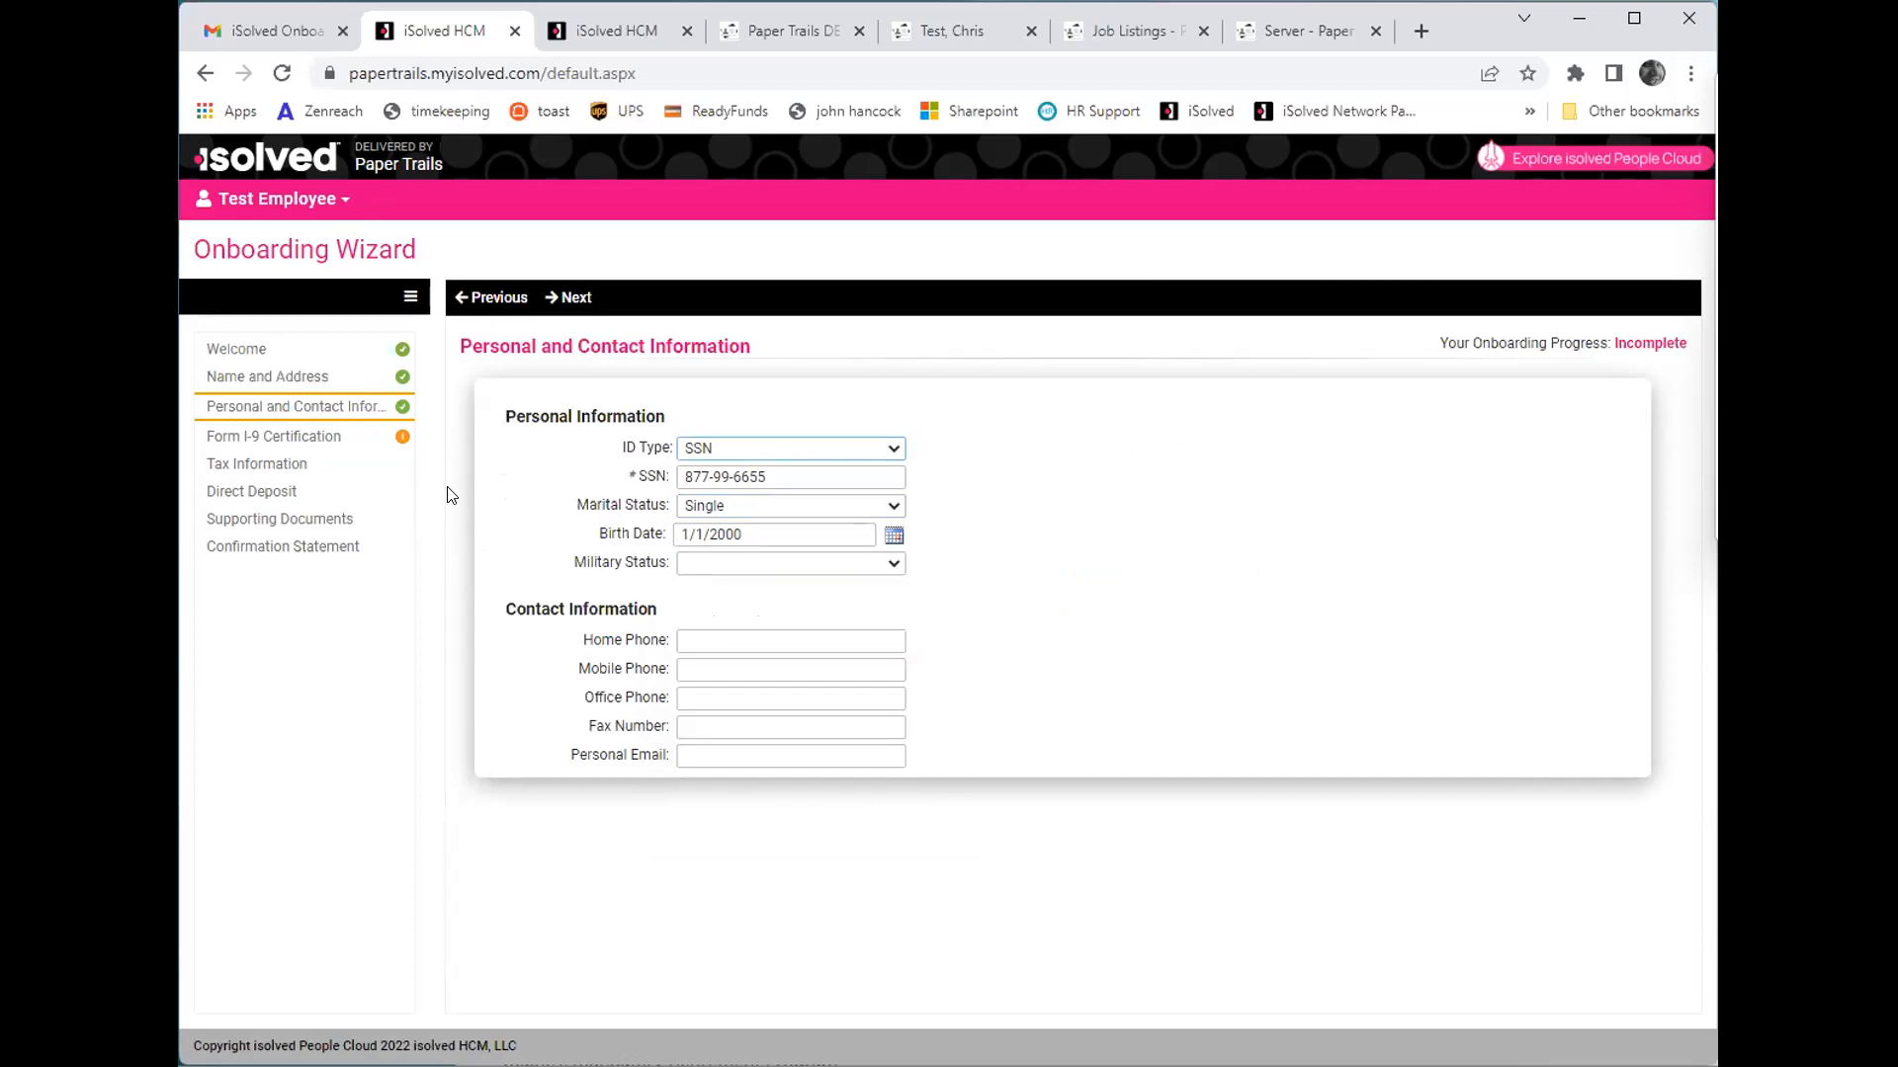
click(320, 381)
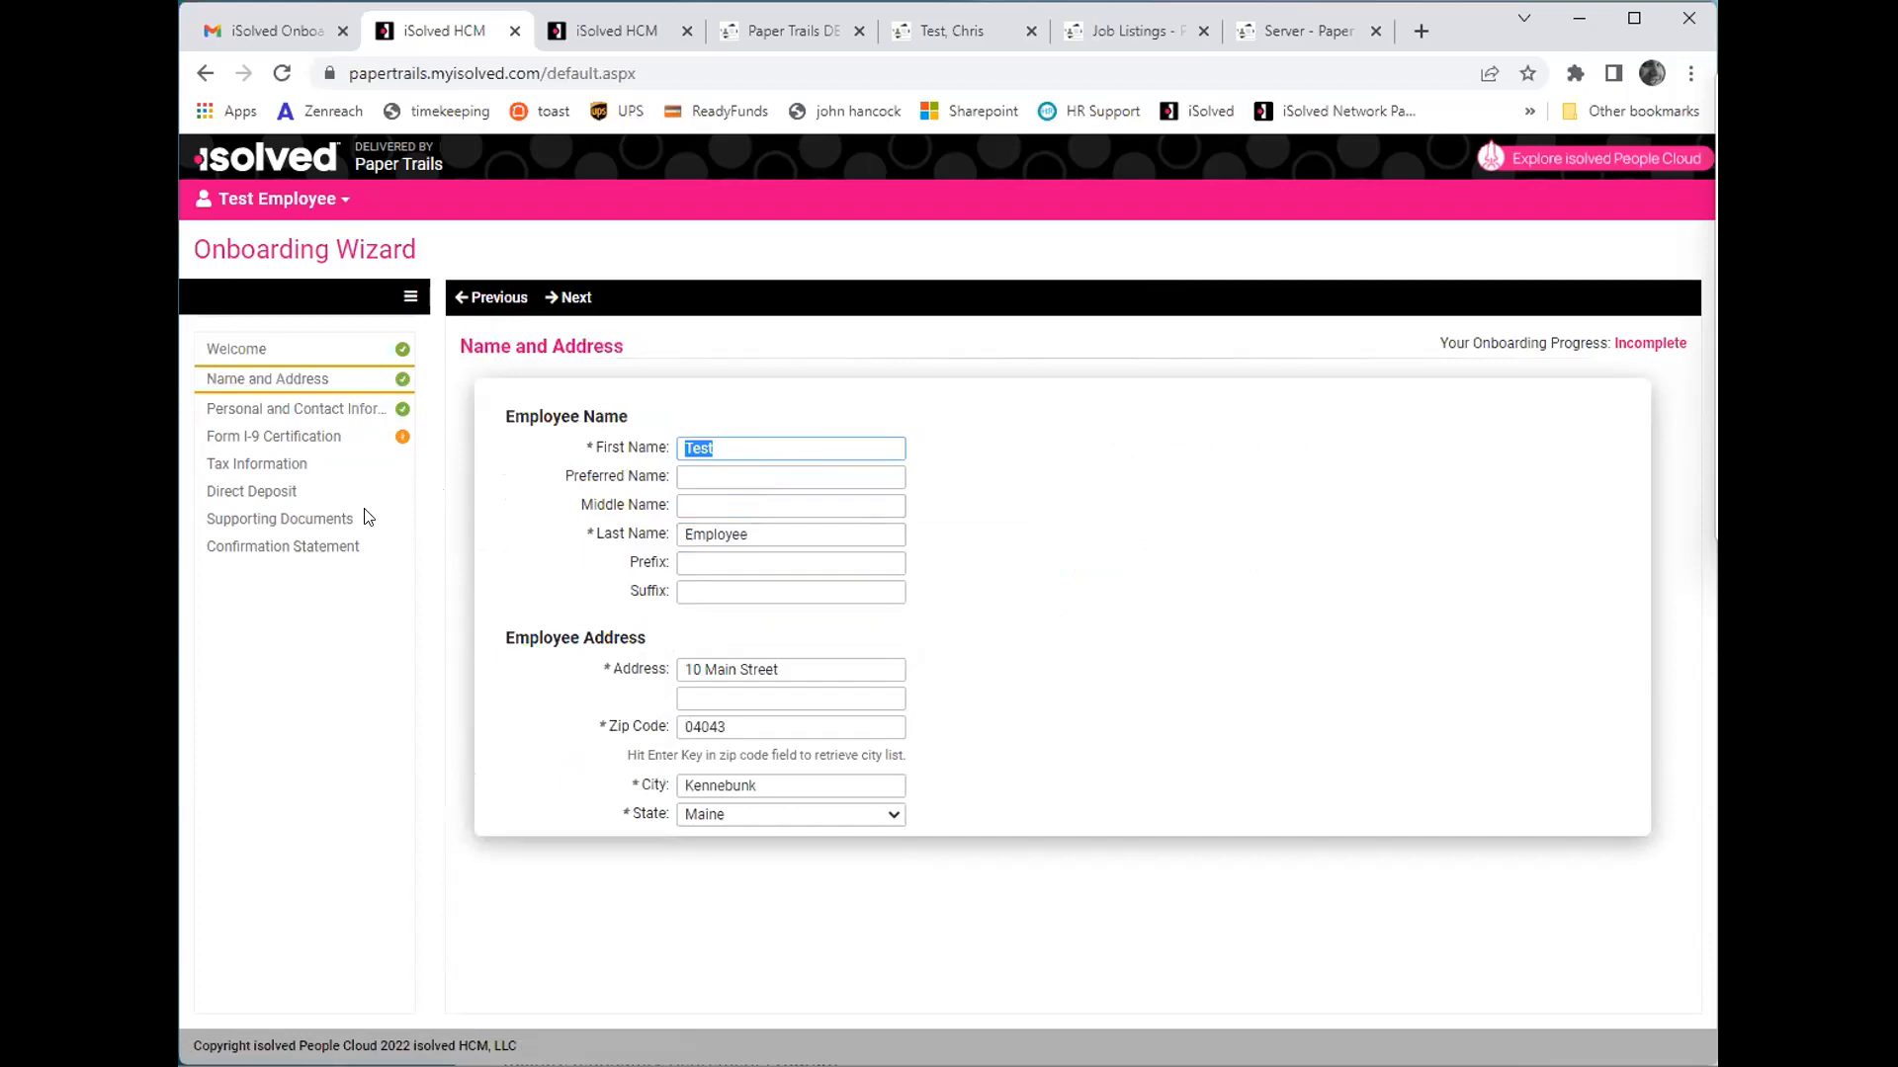
click(293, 443)
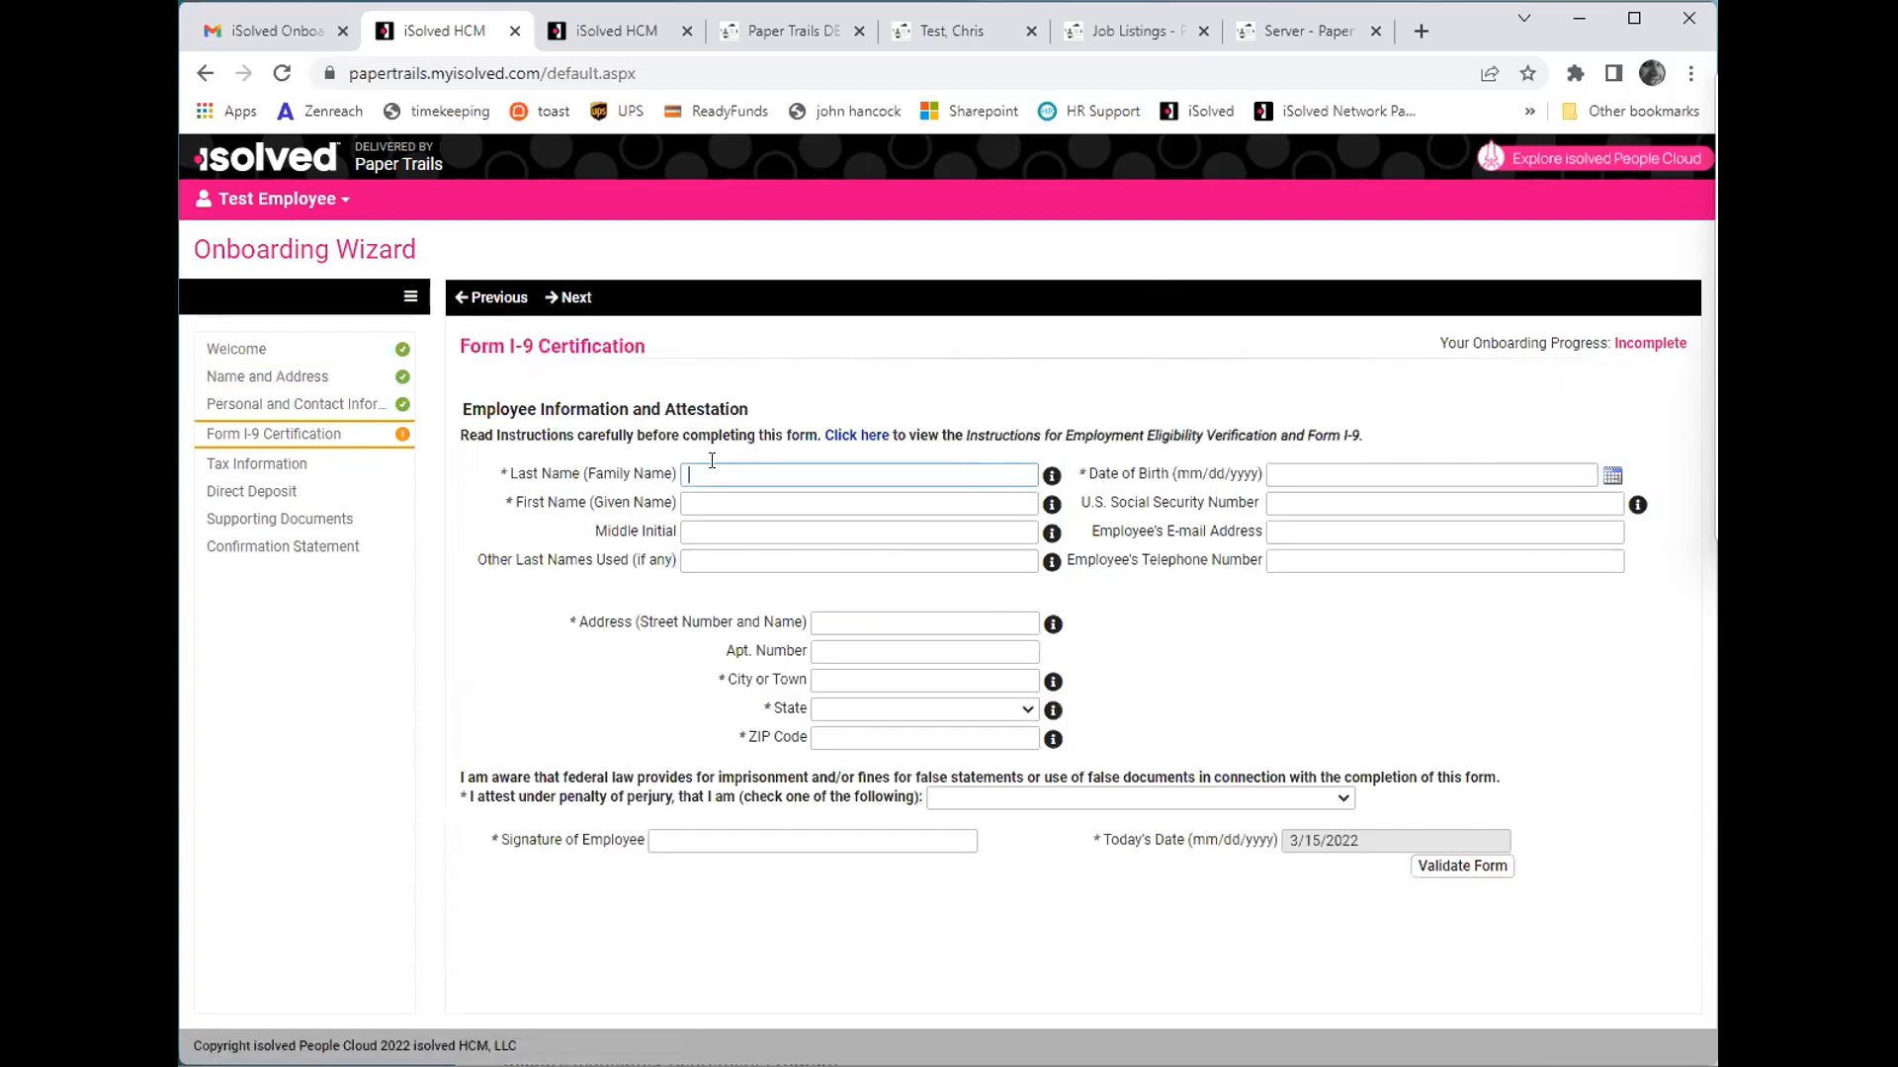
- Enter the employee's last name, first name, date of birth and Social Security number on Form I-9
text(Employee)
key(Tab)
text(Test)
click(1411, 476)
text(1/1/2000)
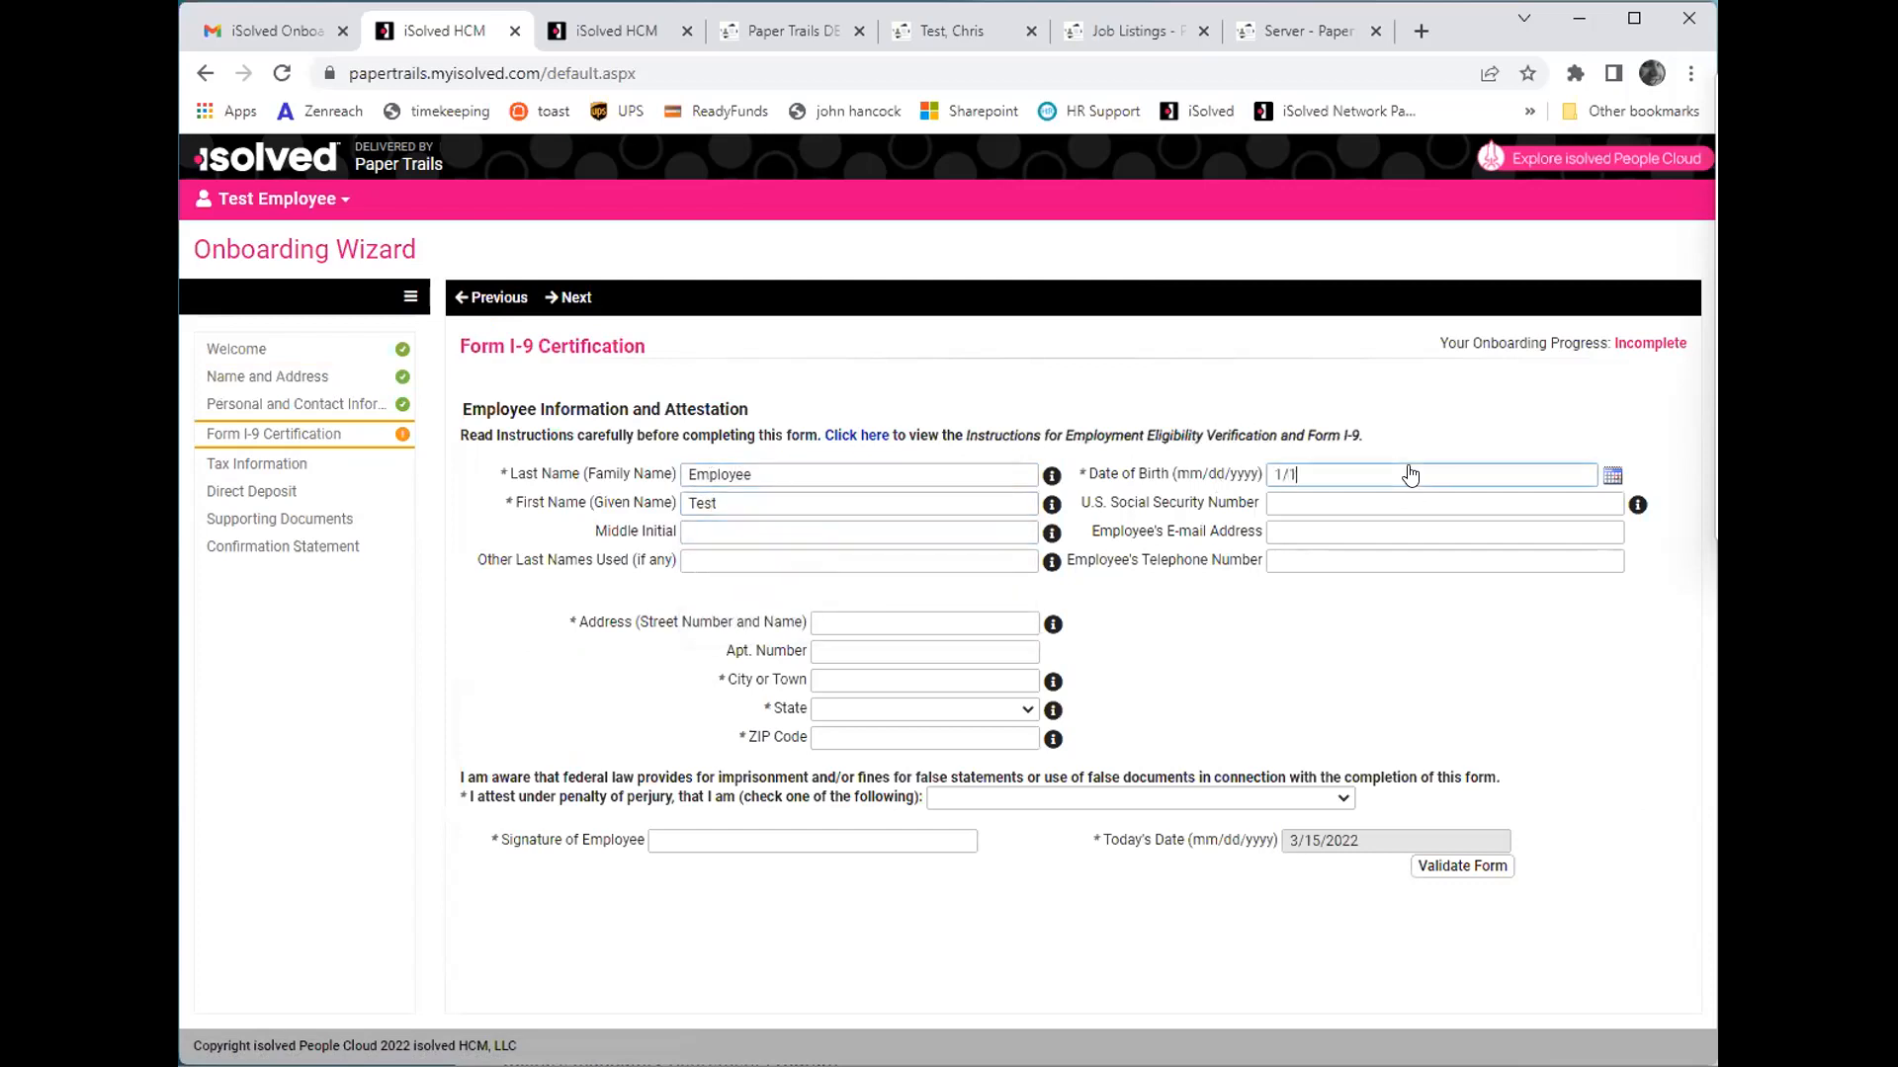
key(Tab)
key(Tab)
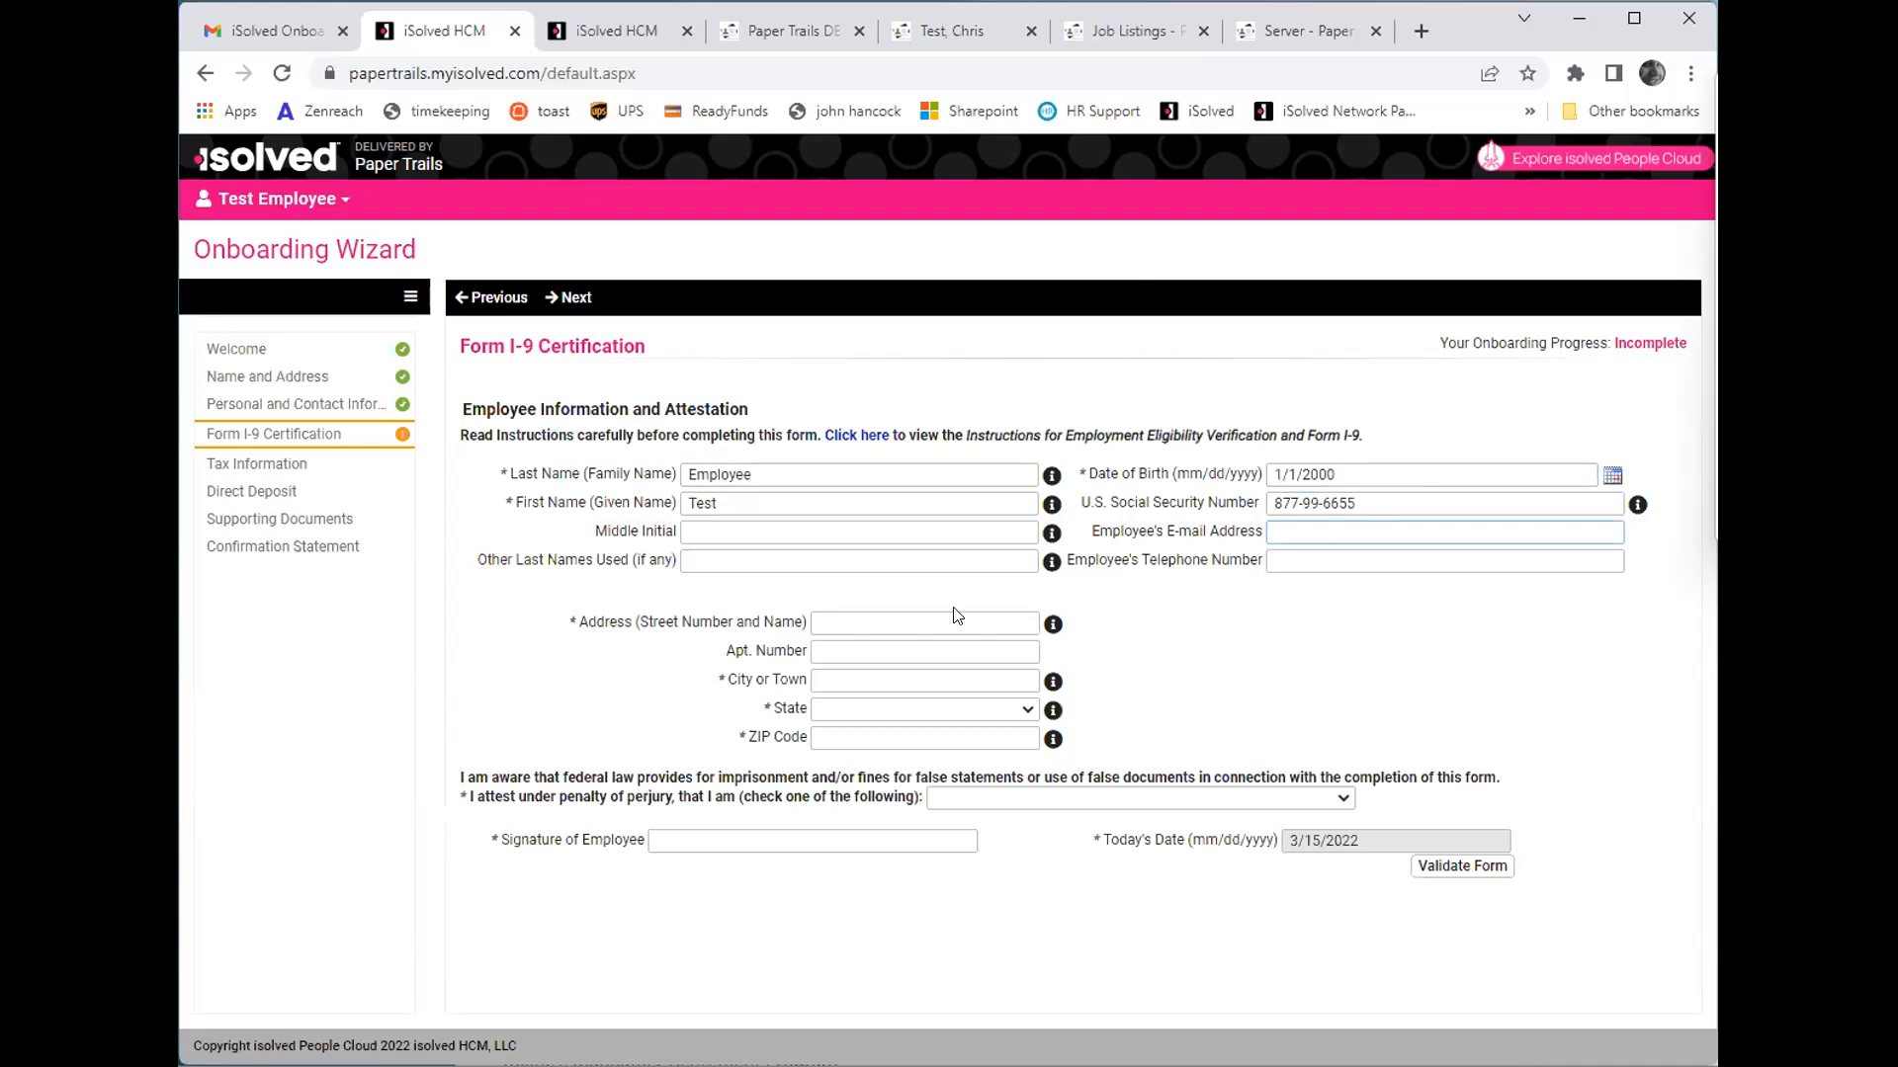
- Fill in the employee's street address, city, state and ZIP code on Form I-9, leaving the apartment number blank
click(876, 623)
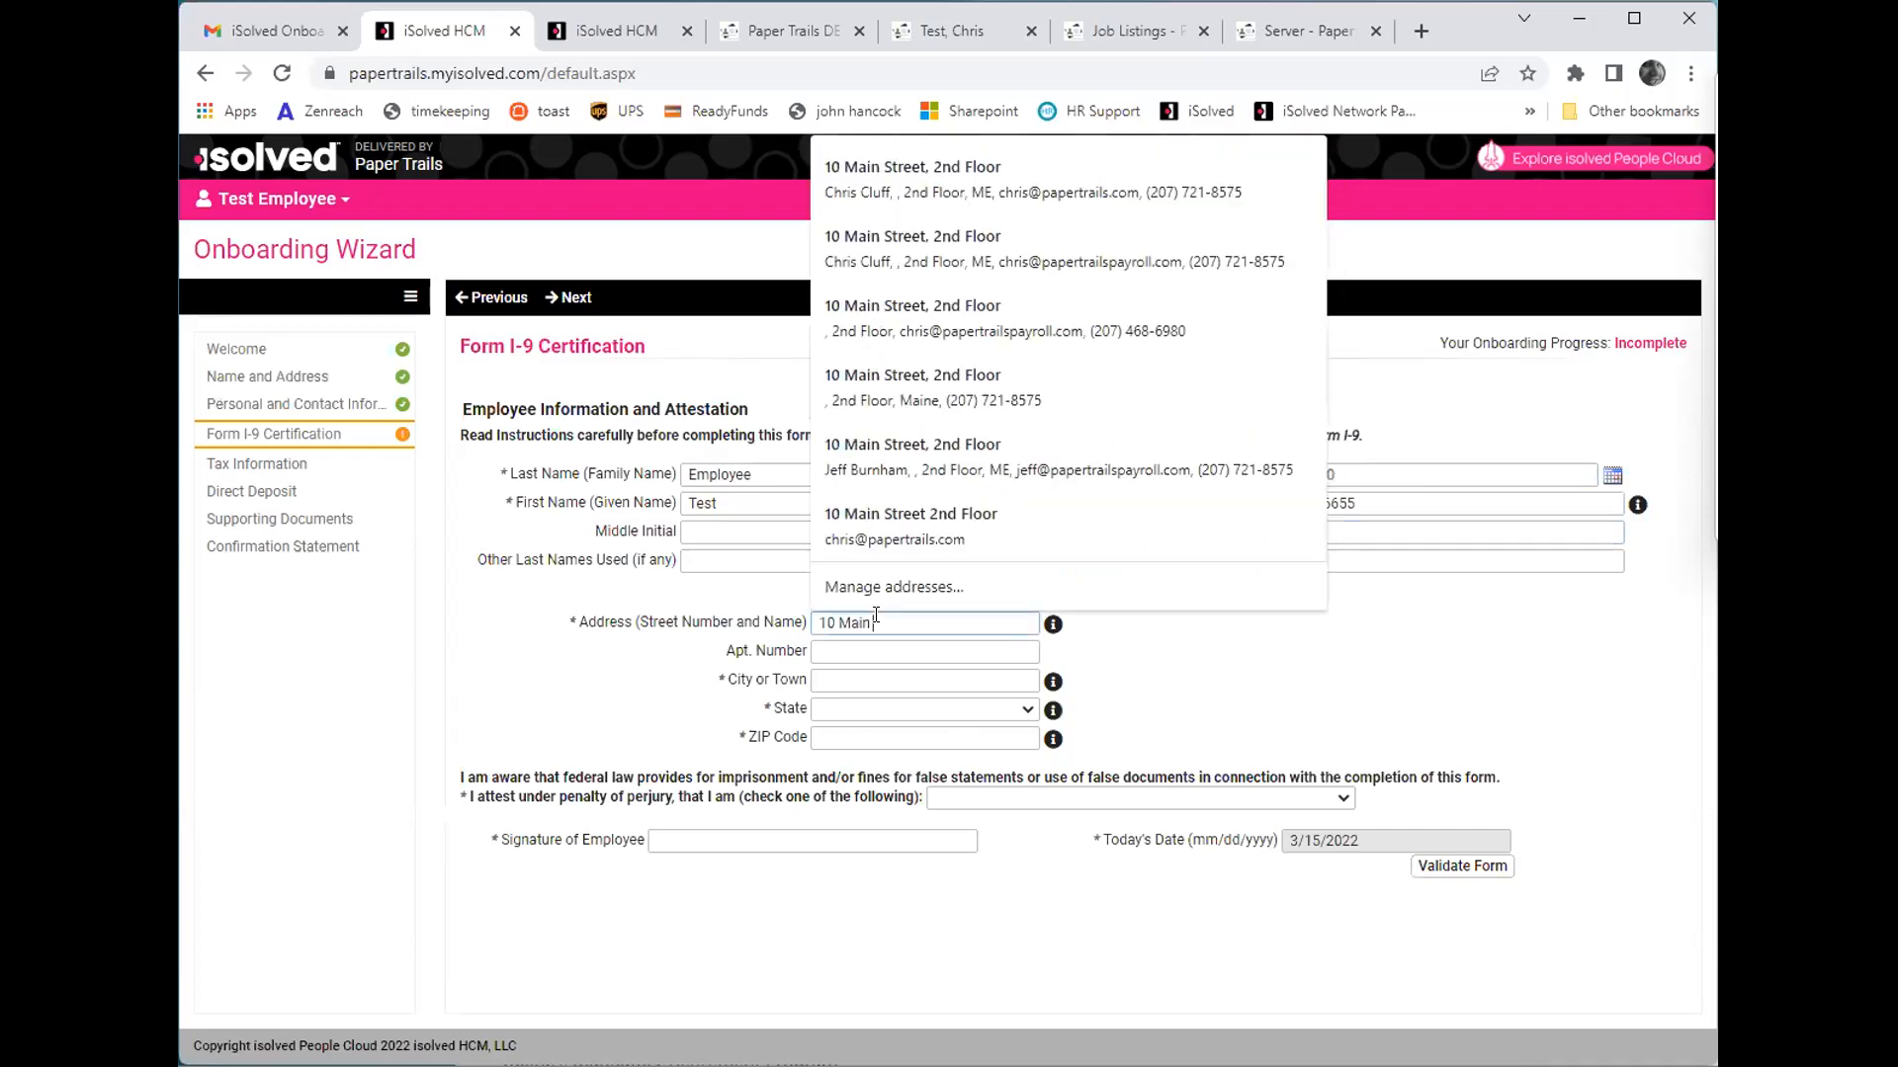
key(Tab)
text(Kennebunk)
key(Tab)
key(m)
key(Tab)
text(04043)
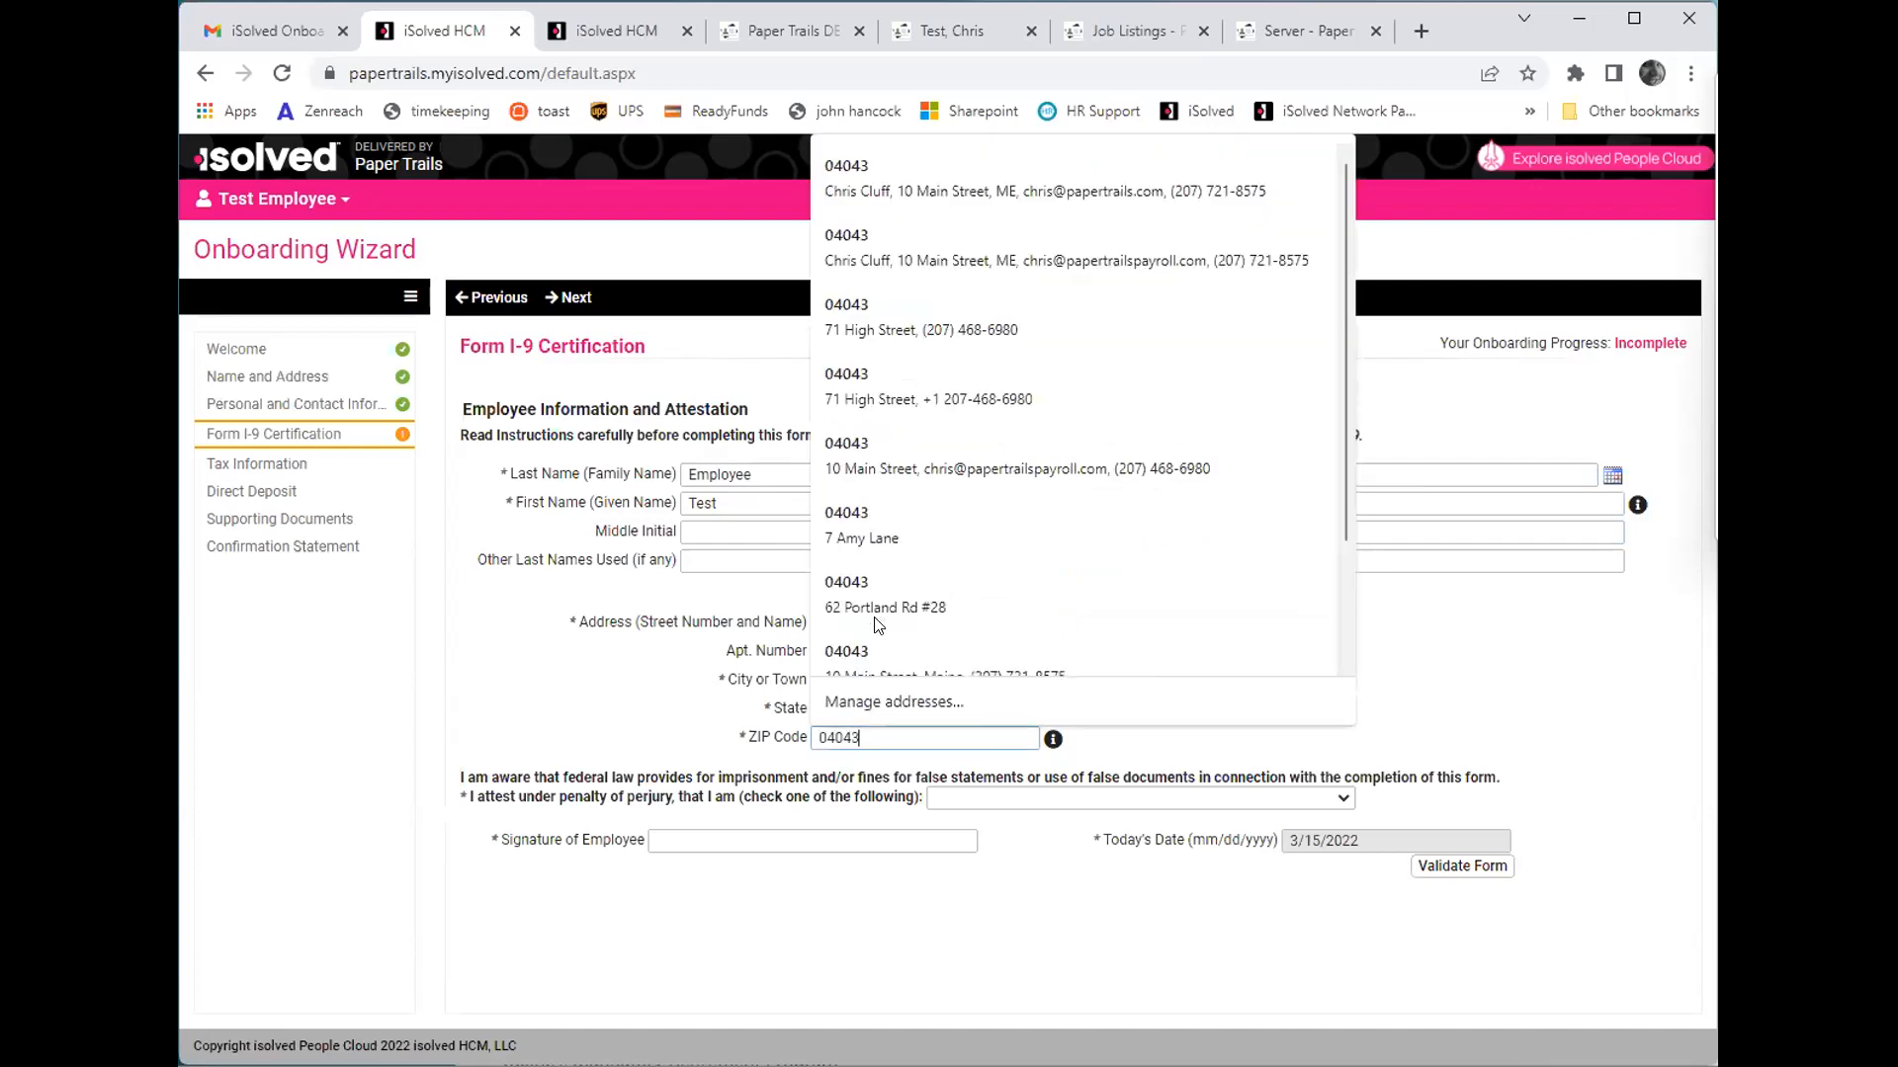
- Attest as "A citizen of the United States", enter the employee's full name as signature, validate Form I-9 and return to review it
click(957, 800)
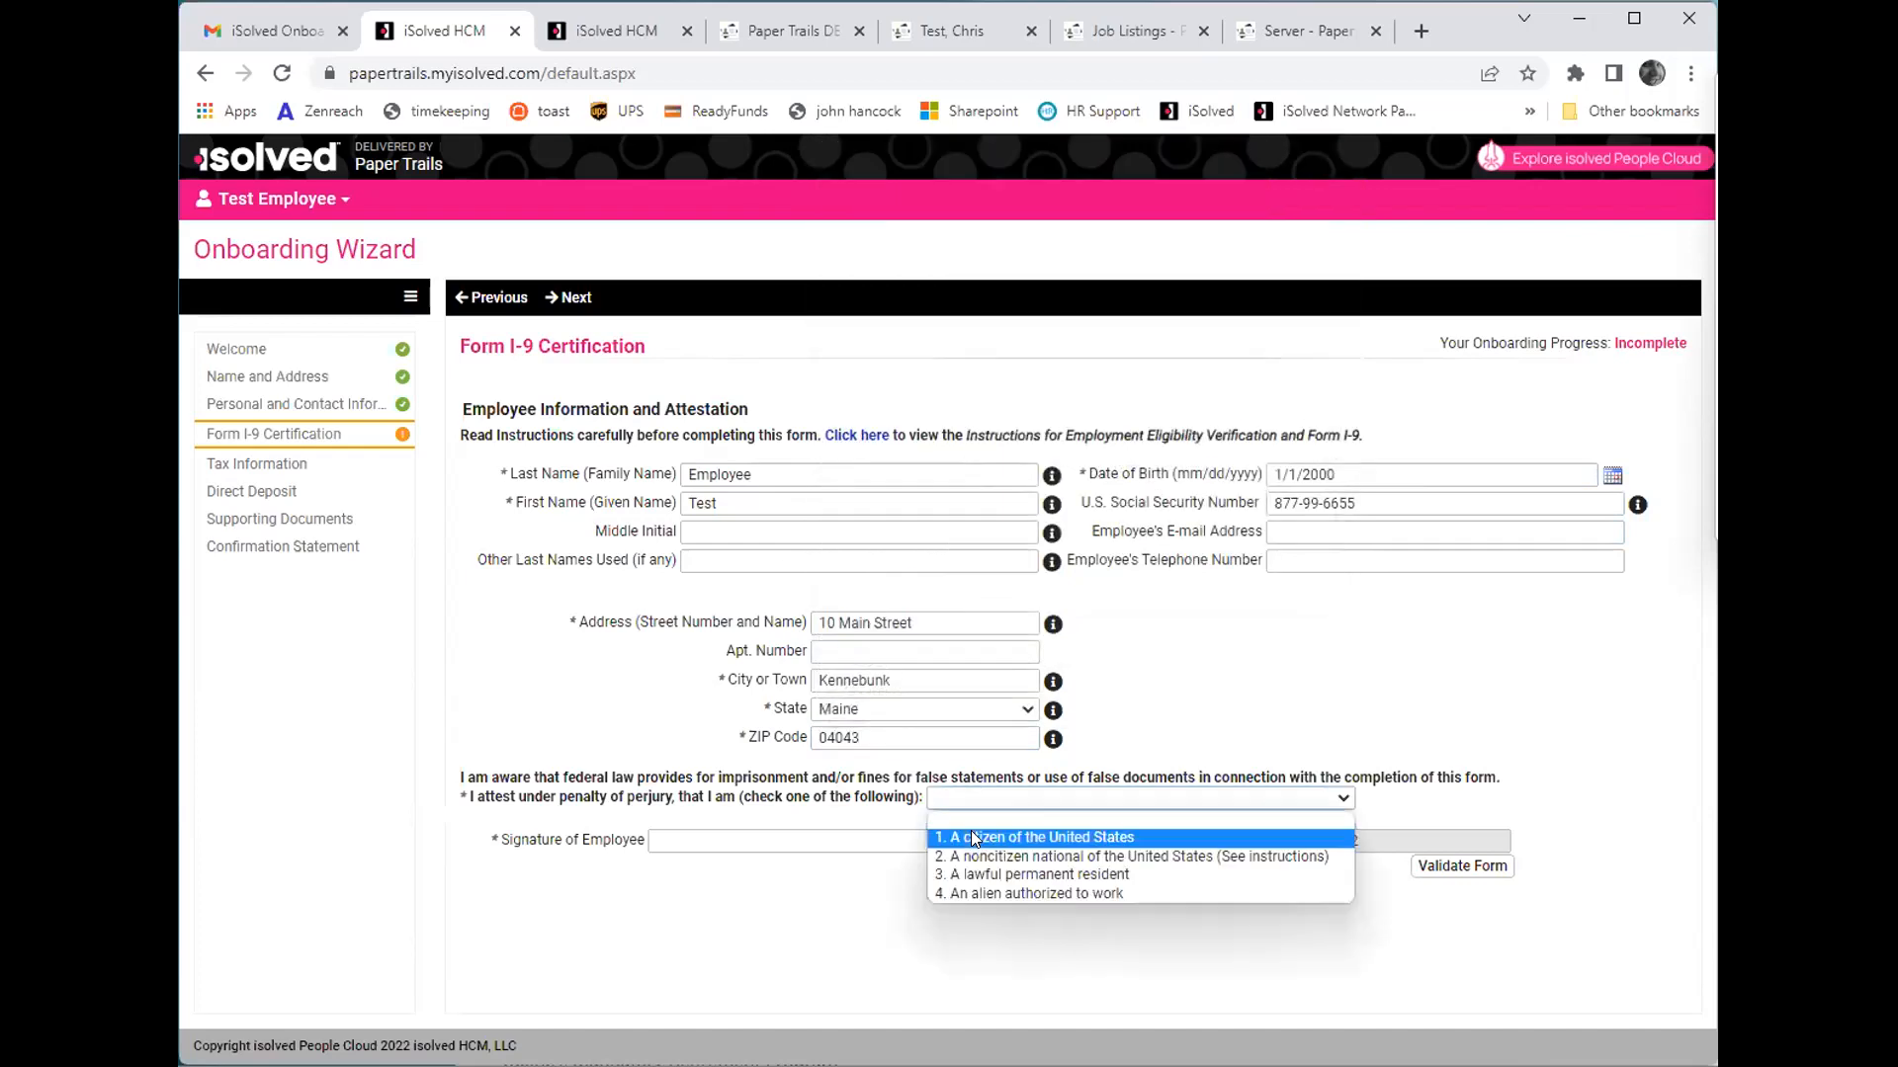
click(973, 839)
click(764, 839)
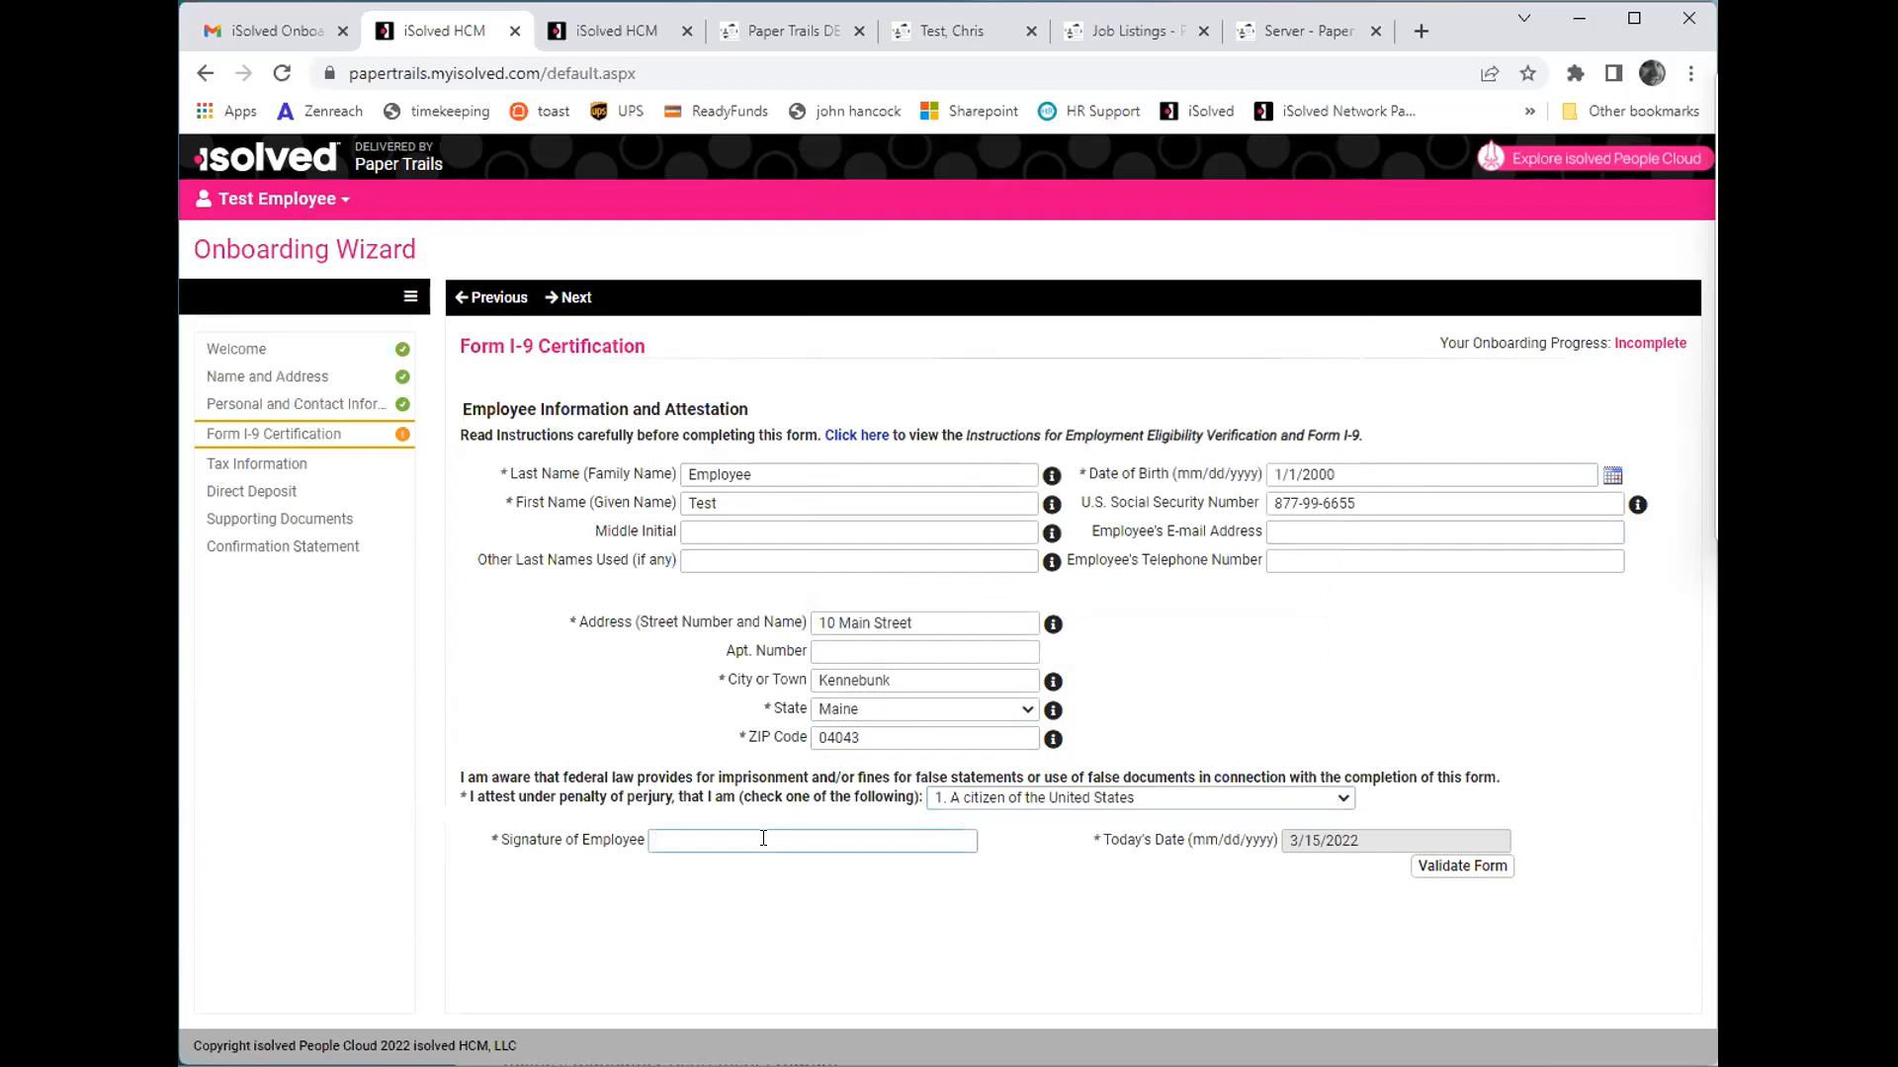
text(Test Employee)
key(Tab)
click(1432, 870)
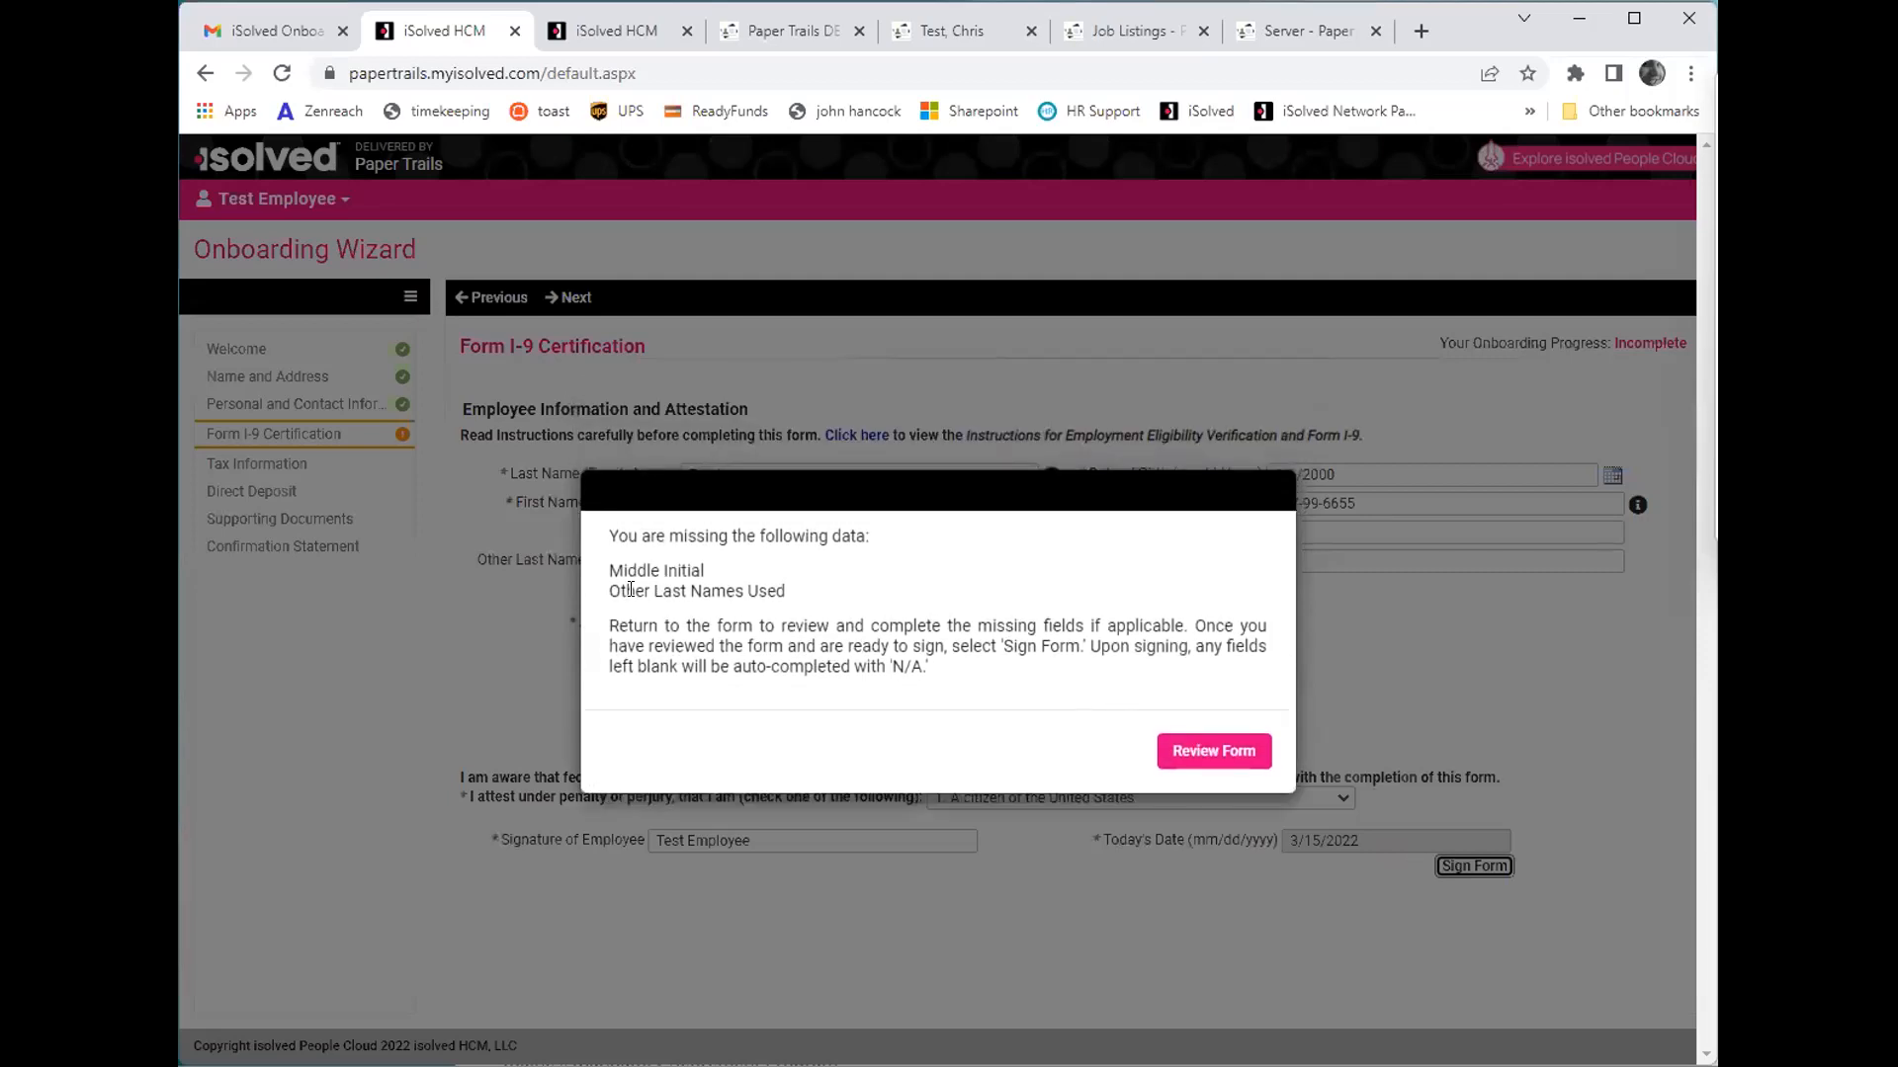
click(1203, 750)
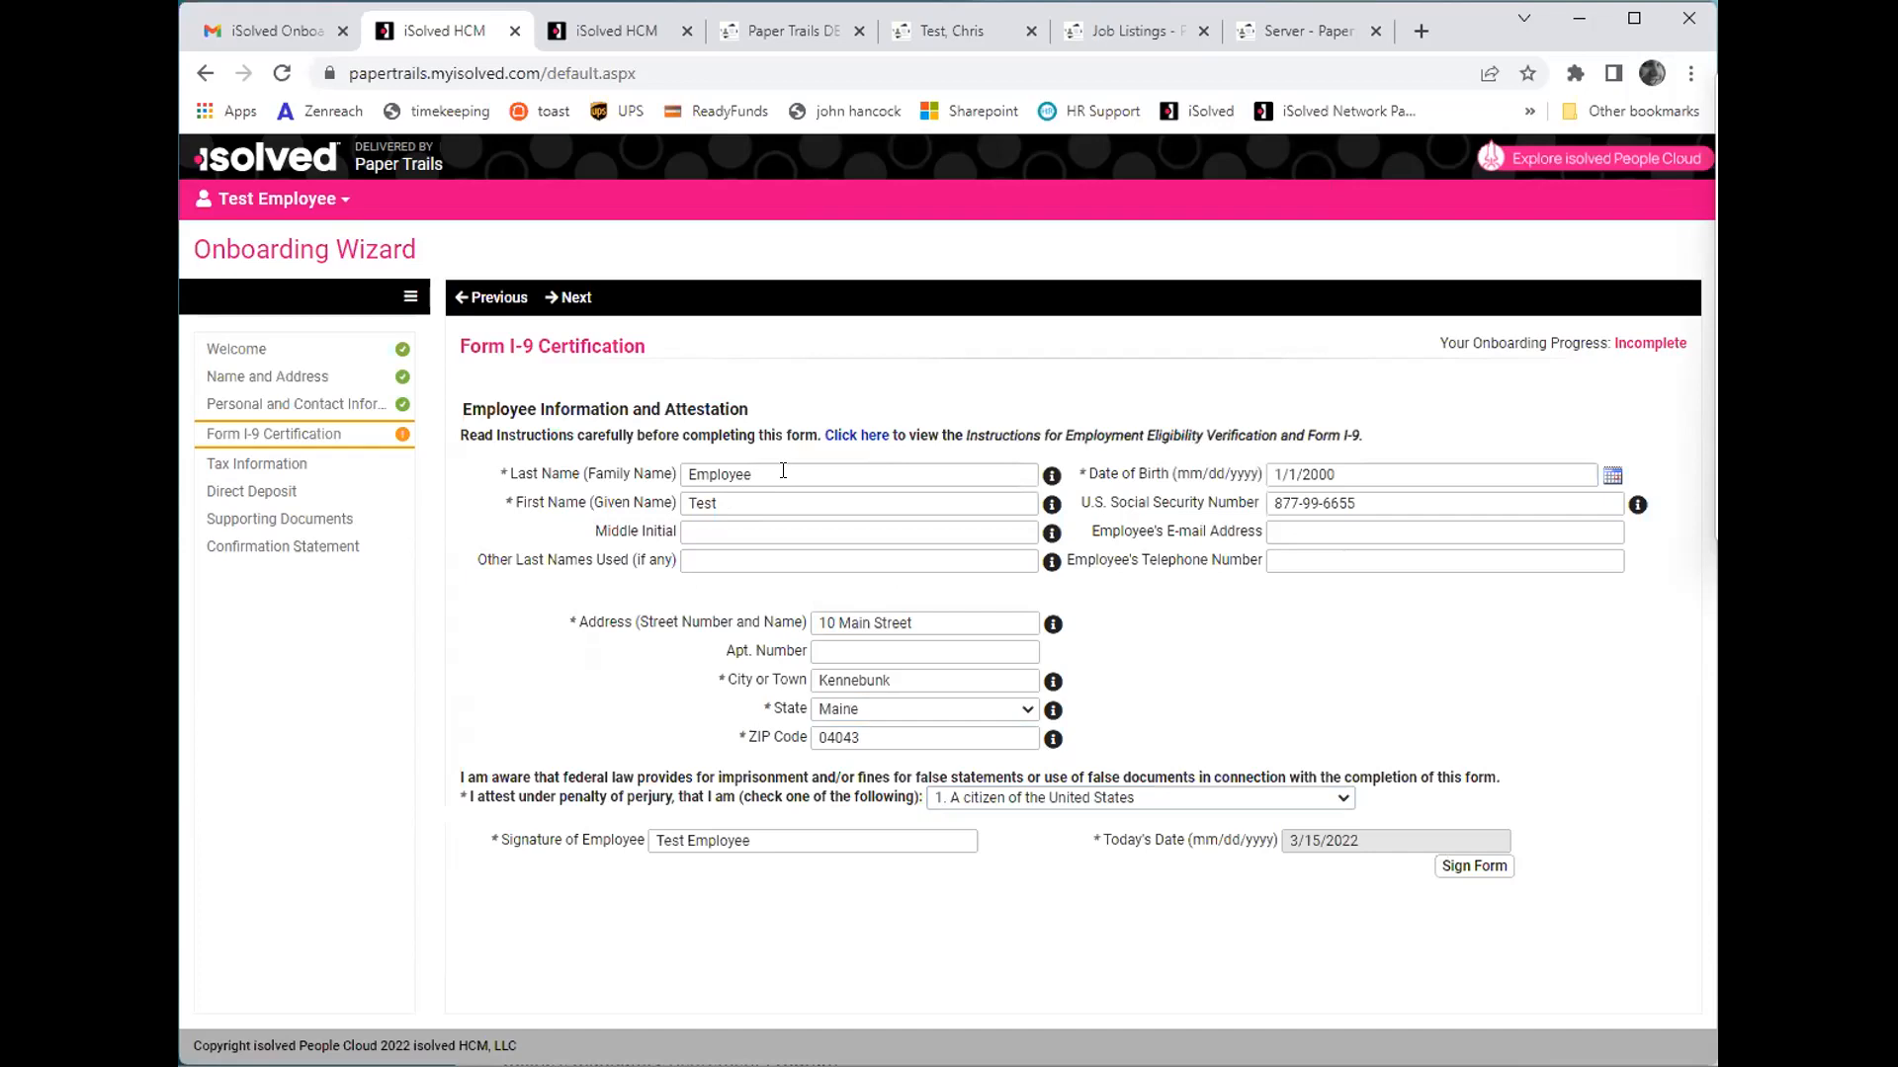
- Enter the employee's middle initial on Form I-9 and set Other Last Names Used to "none"
click(763, 530)
text(I)
click(824, 563)
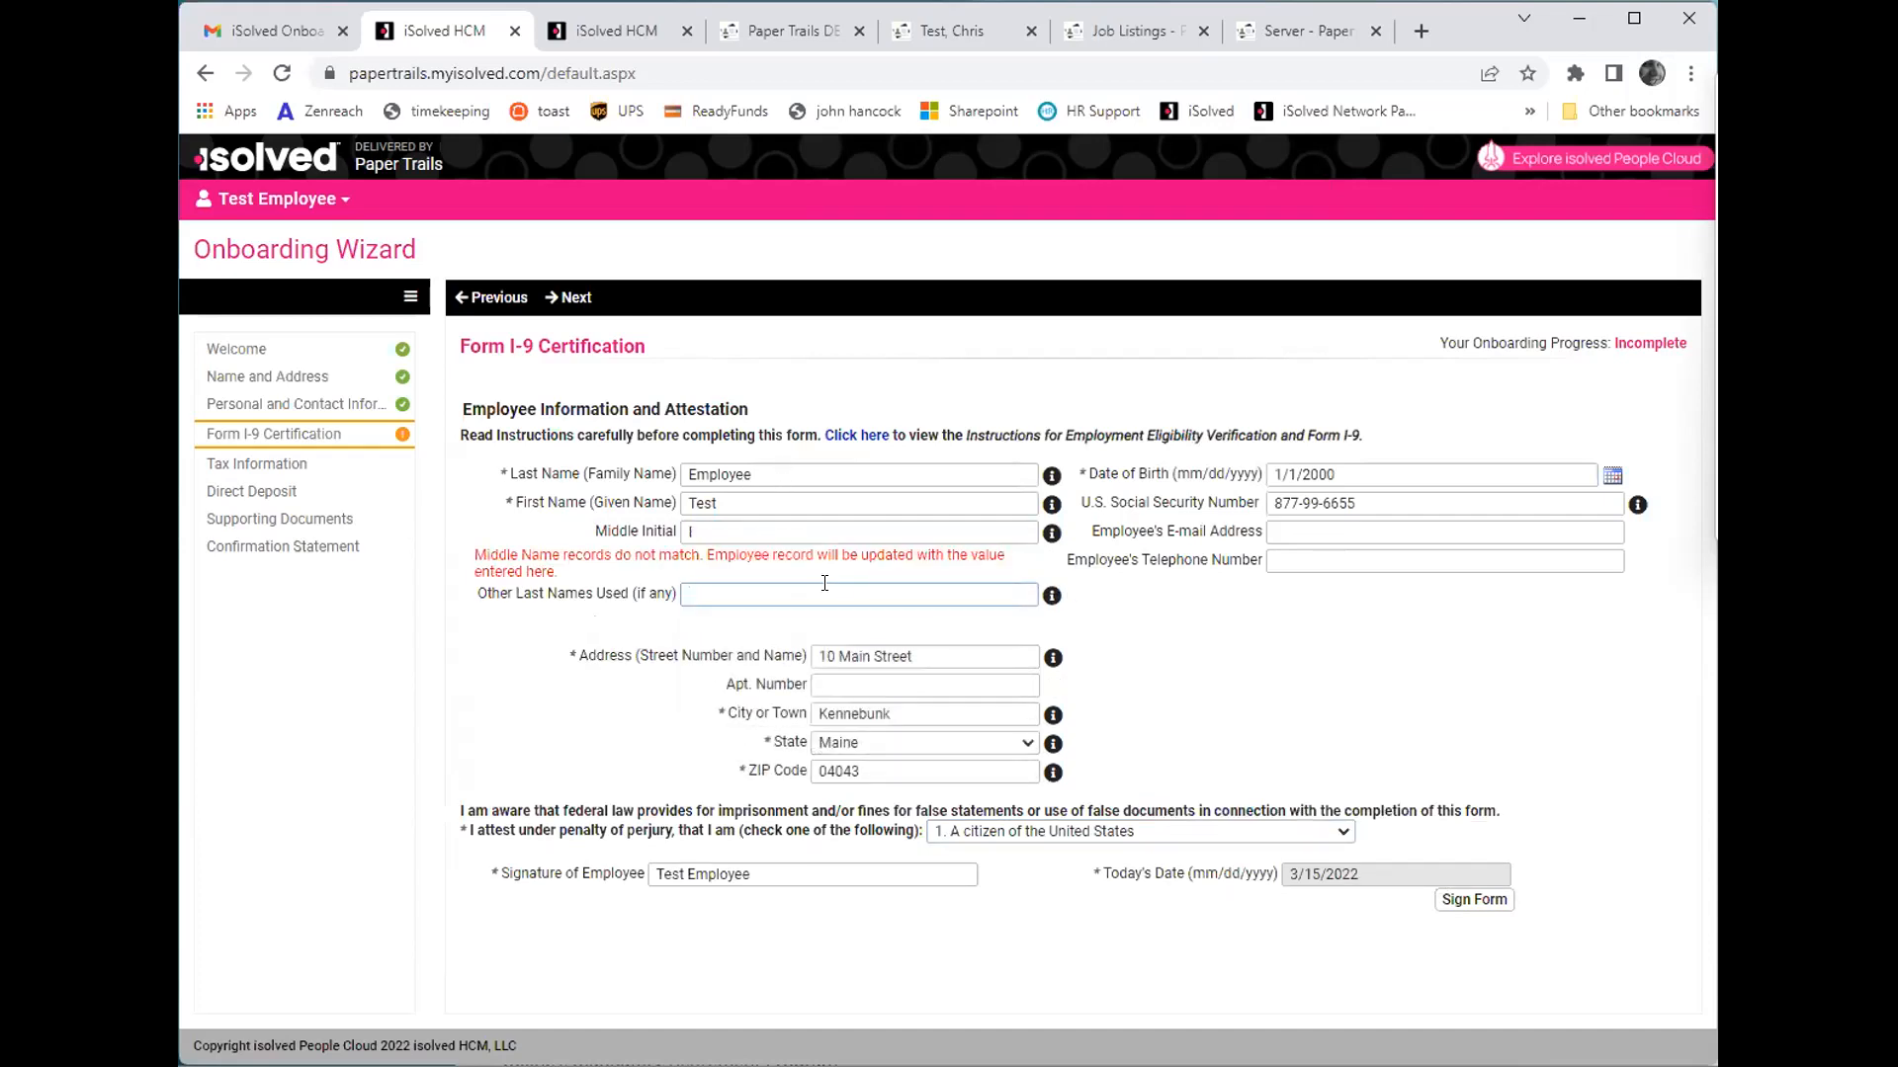
text(n/a)
key(Tab)
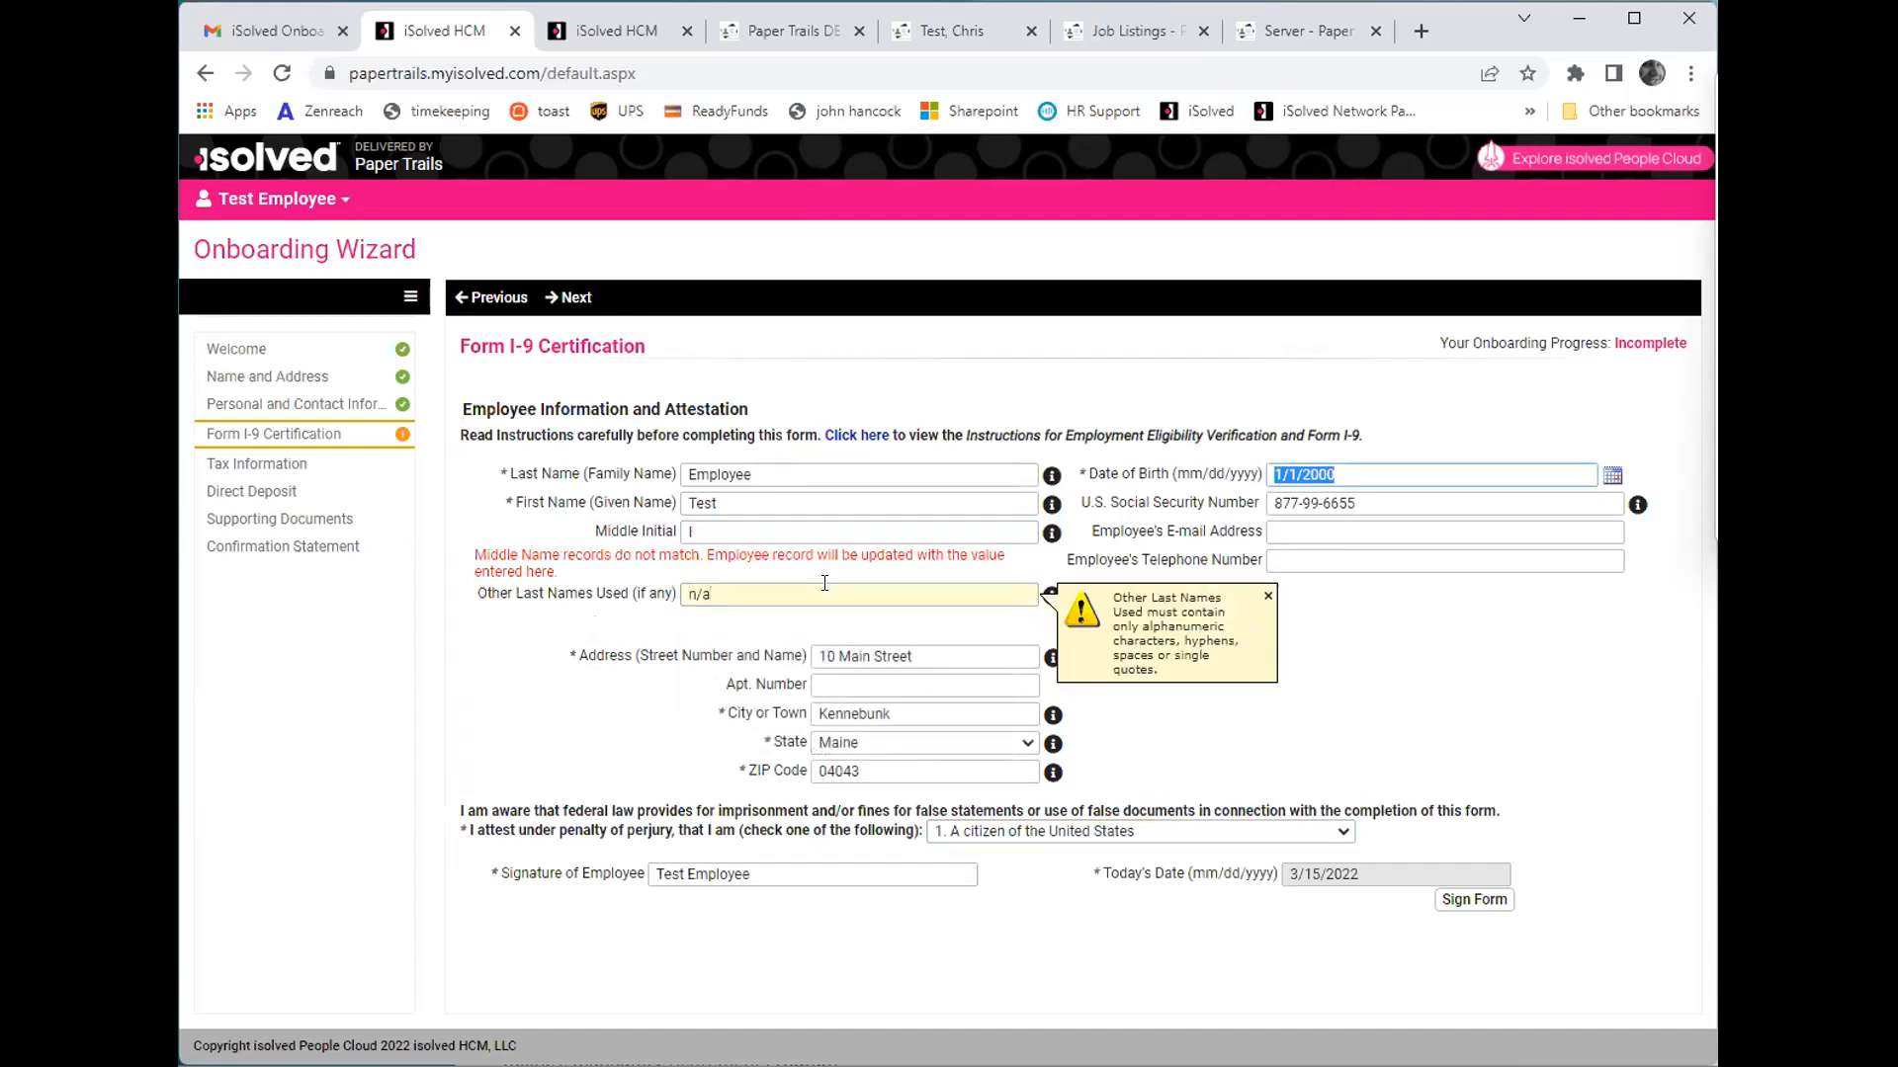
click(824, 591)
key(BackSpace)
key(BackSpace)
text(none)
key(Tab)
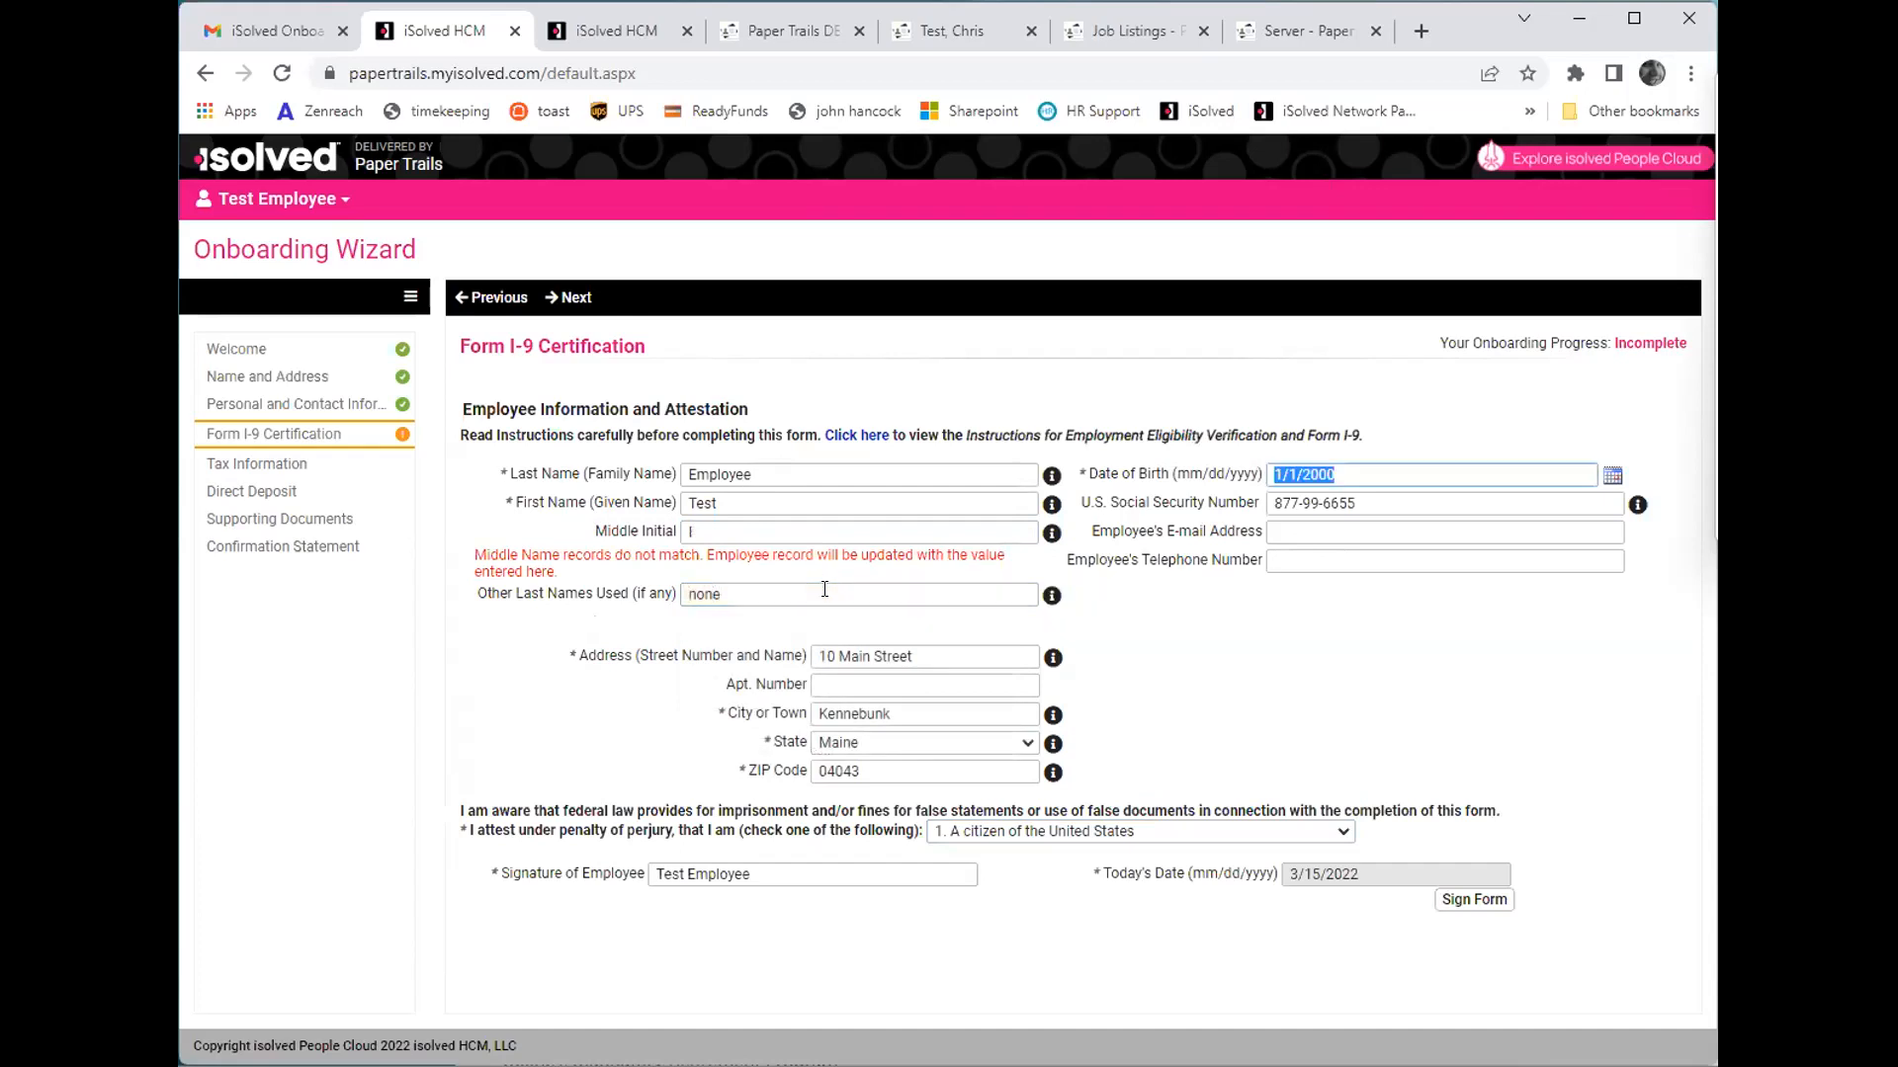
- Add the middle initial to the employee's signature, sign Form I-9 and acknowledge the attestation statement
click(1480, 903)
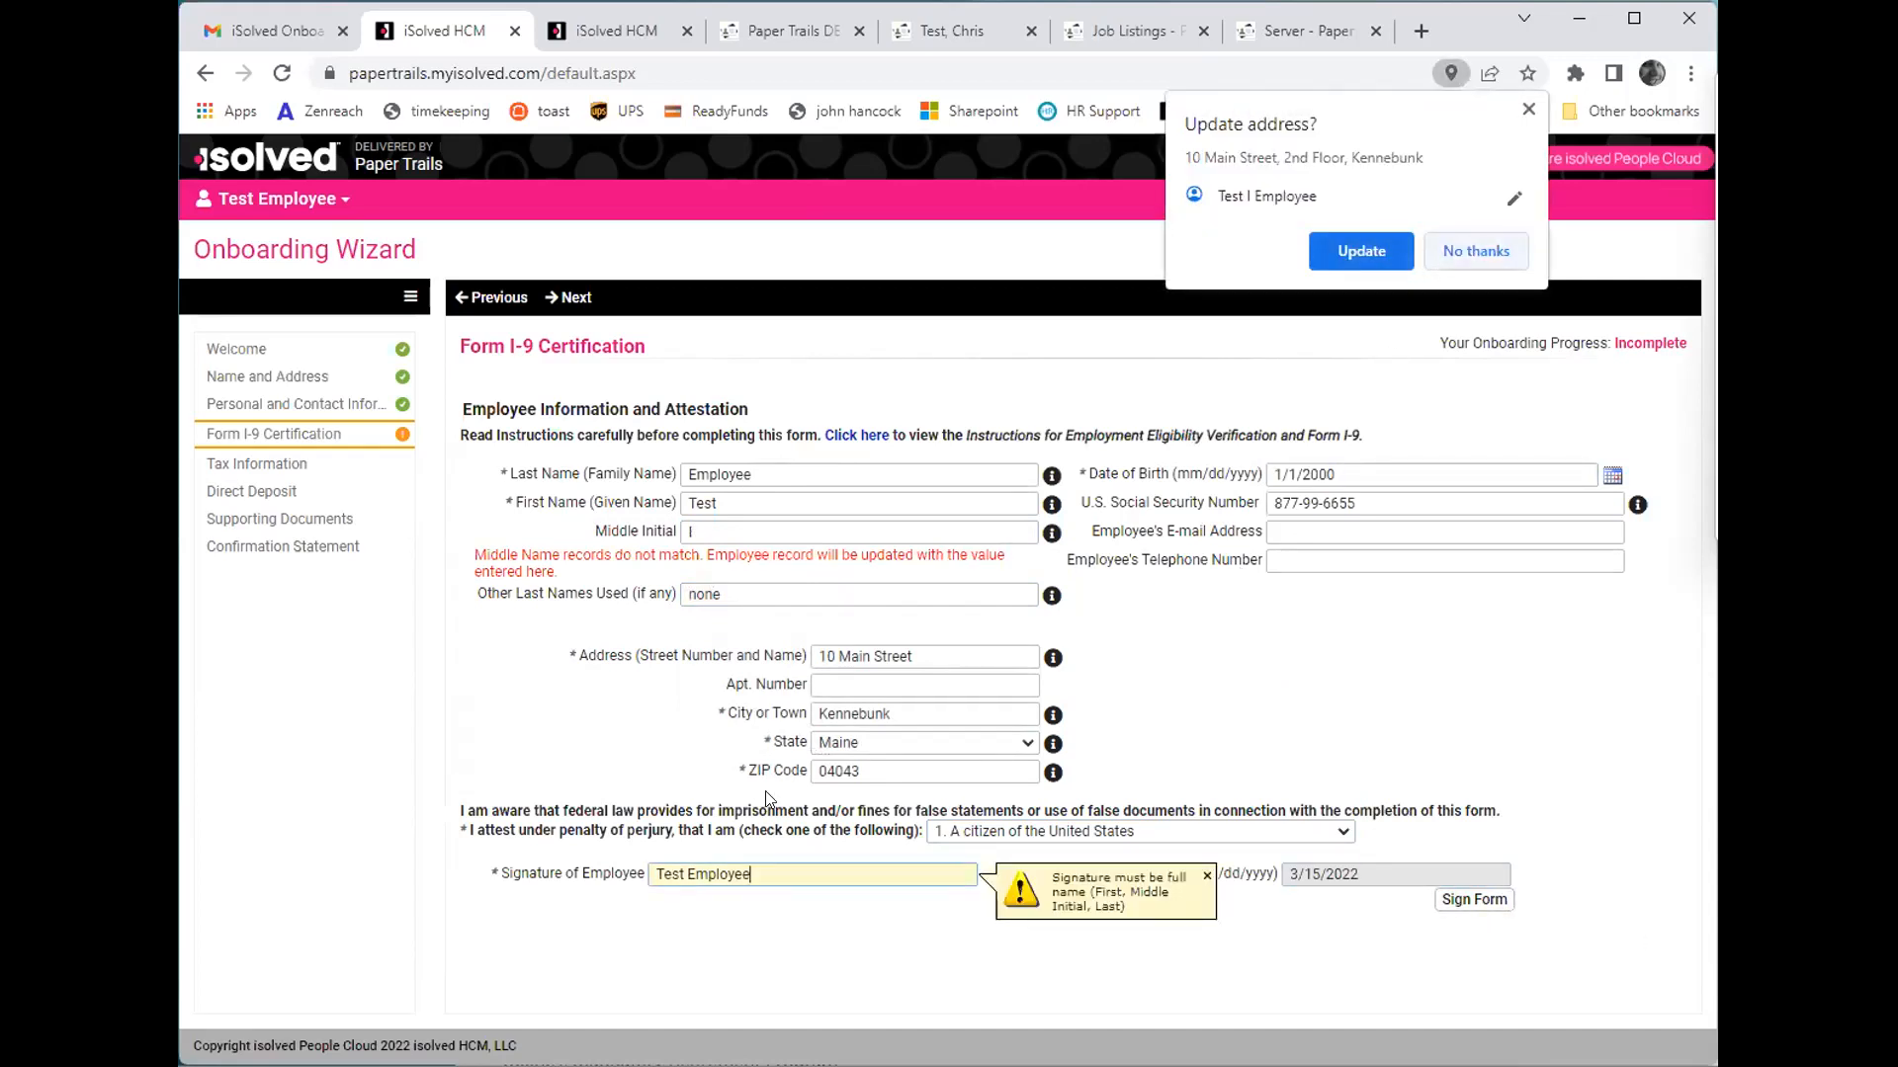
click(746, 875)
key(Left)
key(Left)
key(Left)
key(Left)
key(Left)
key(Left)
key(Left)
key(Left)
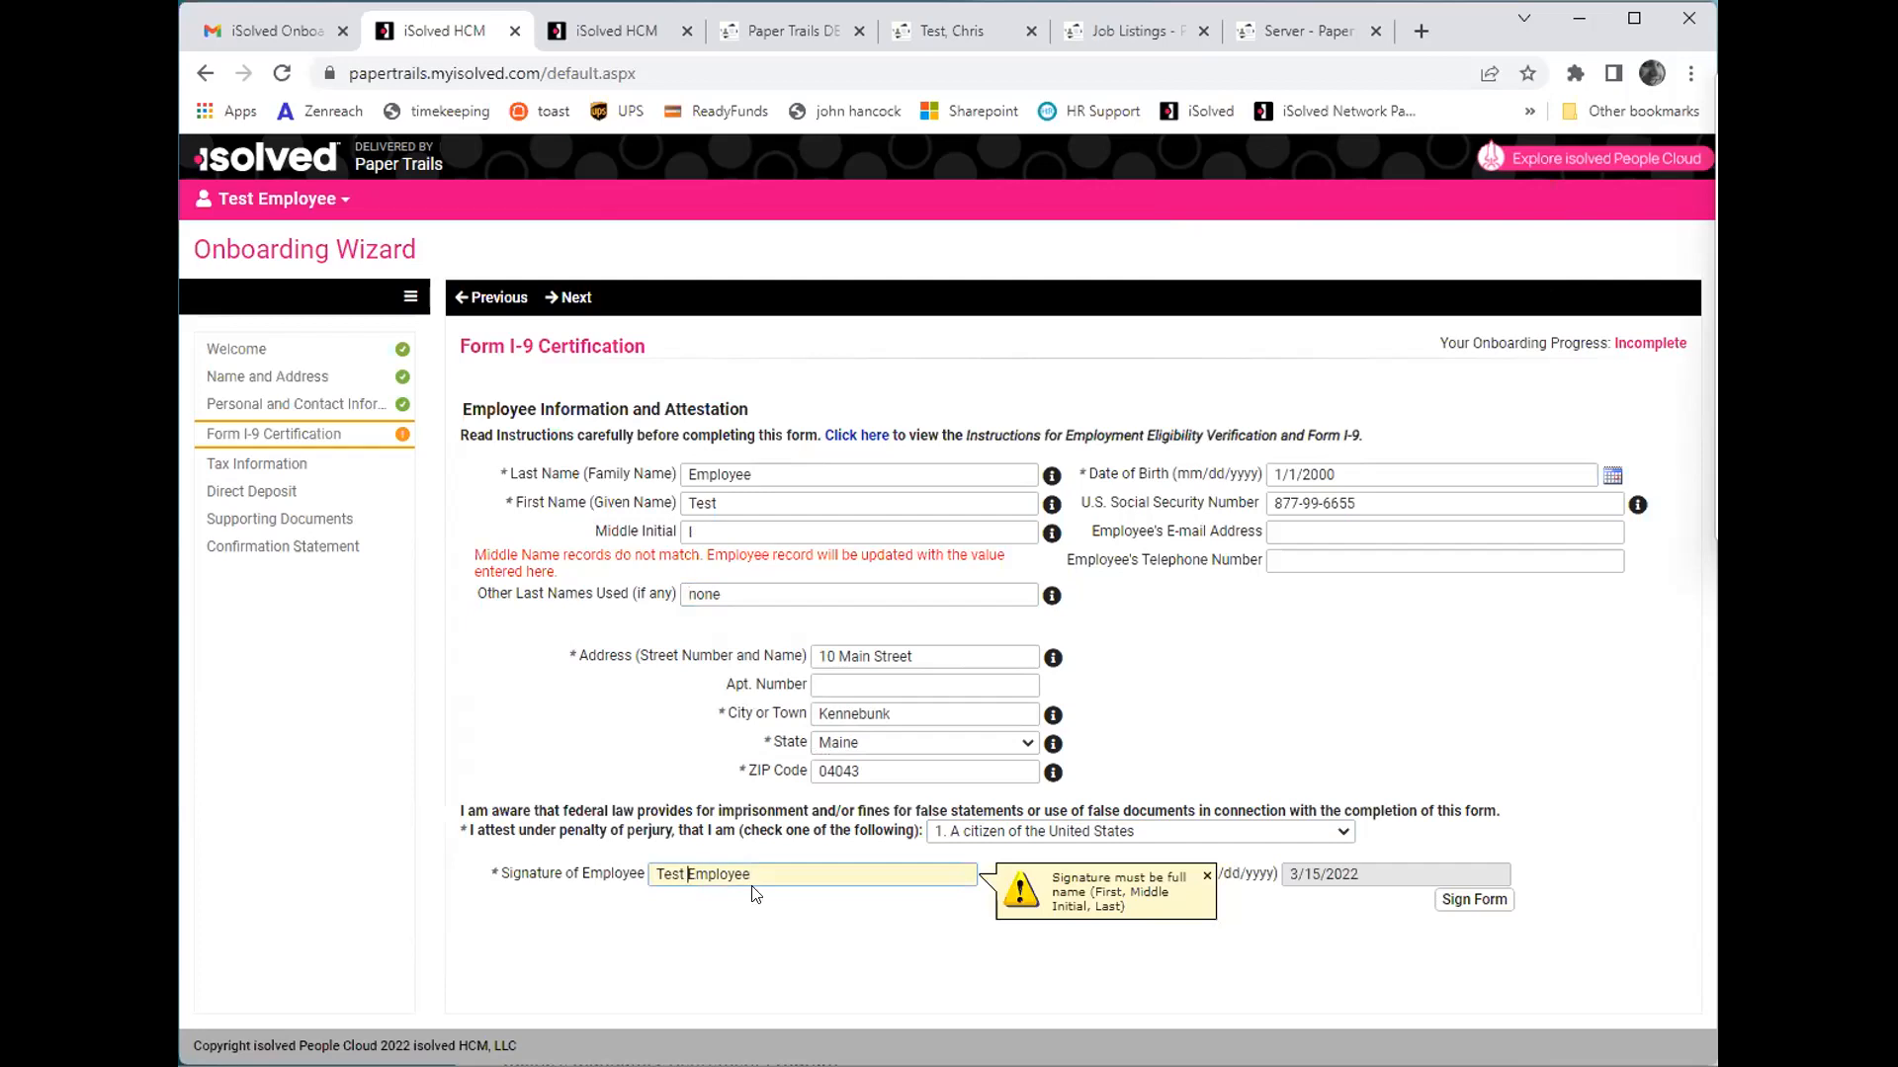
text(I)
click(1469, 897)
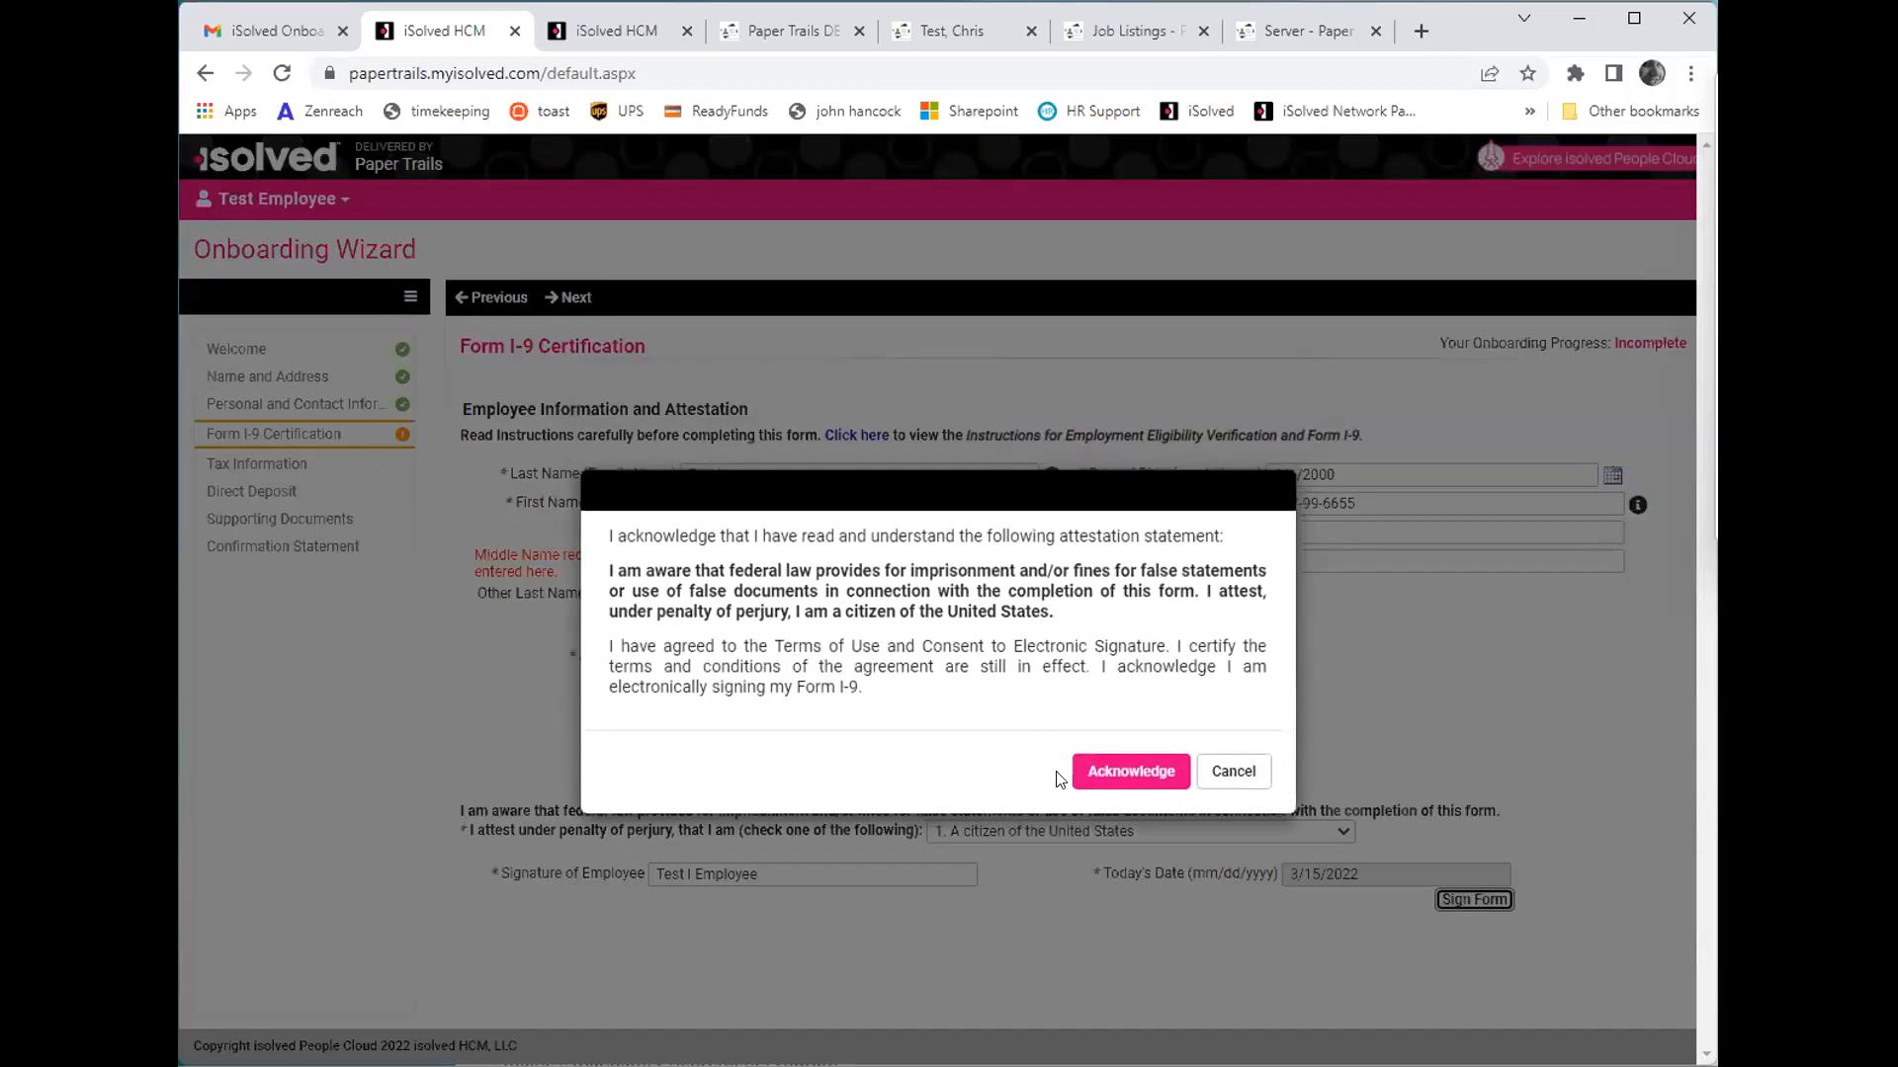
click(1105, 782)
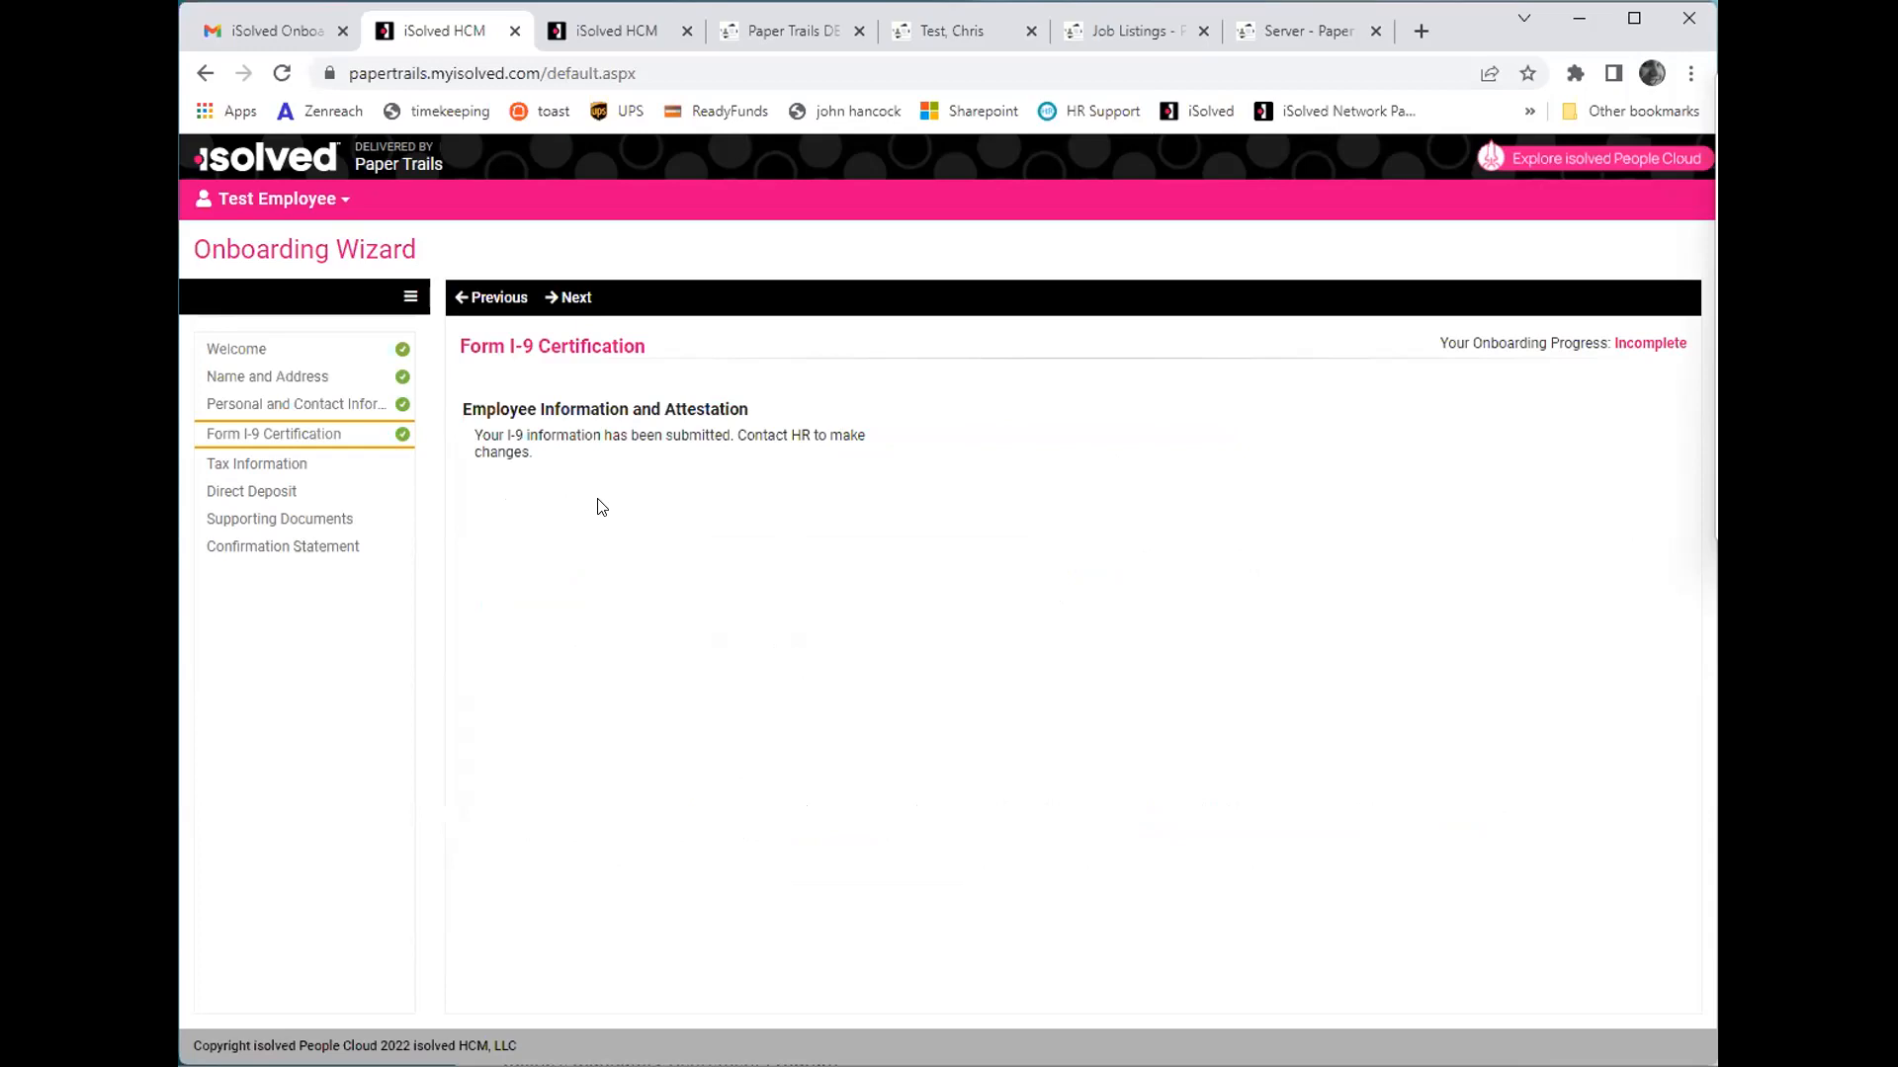
- Proceed to Tax Information, start the Employee Withholding Resource Center and begin the federal W-4
click(565, 296)
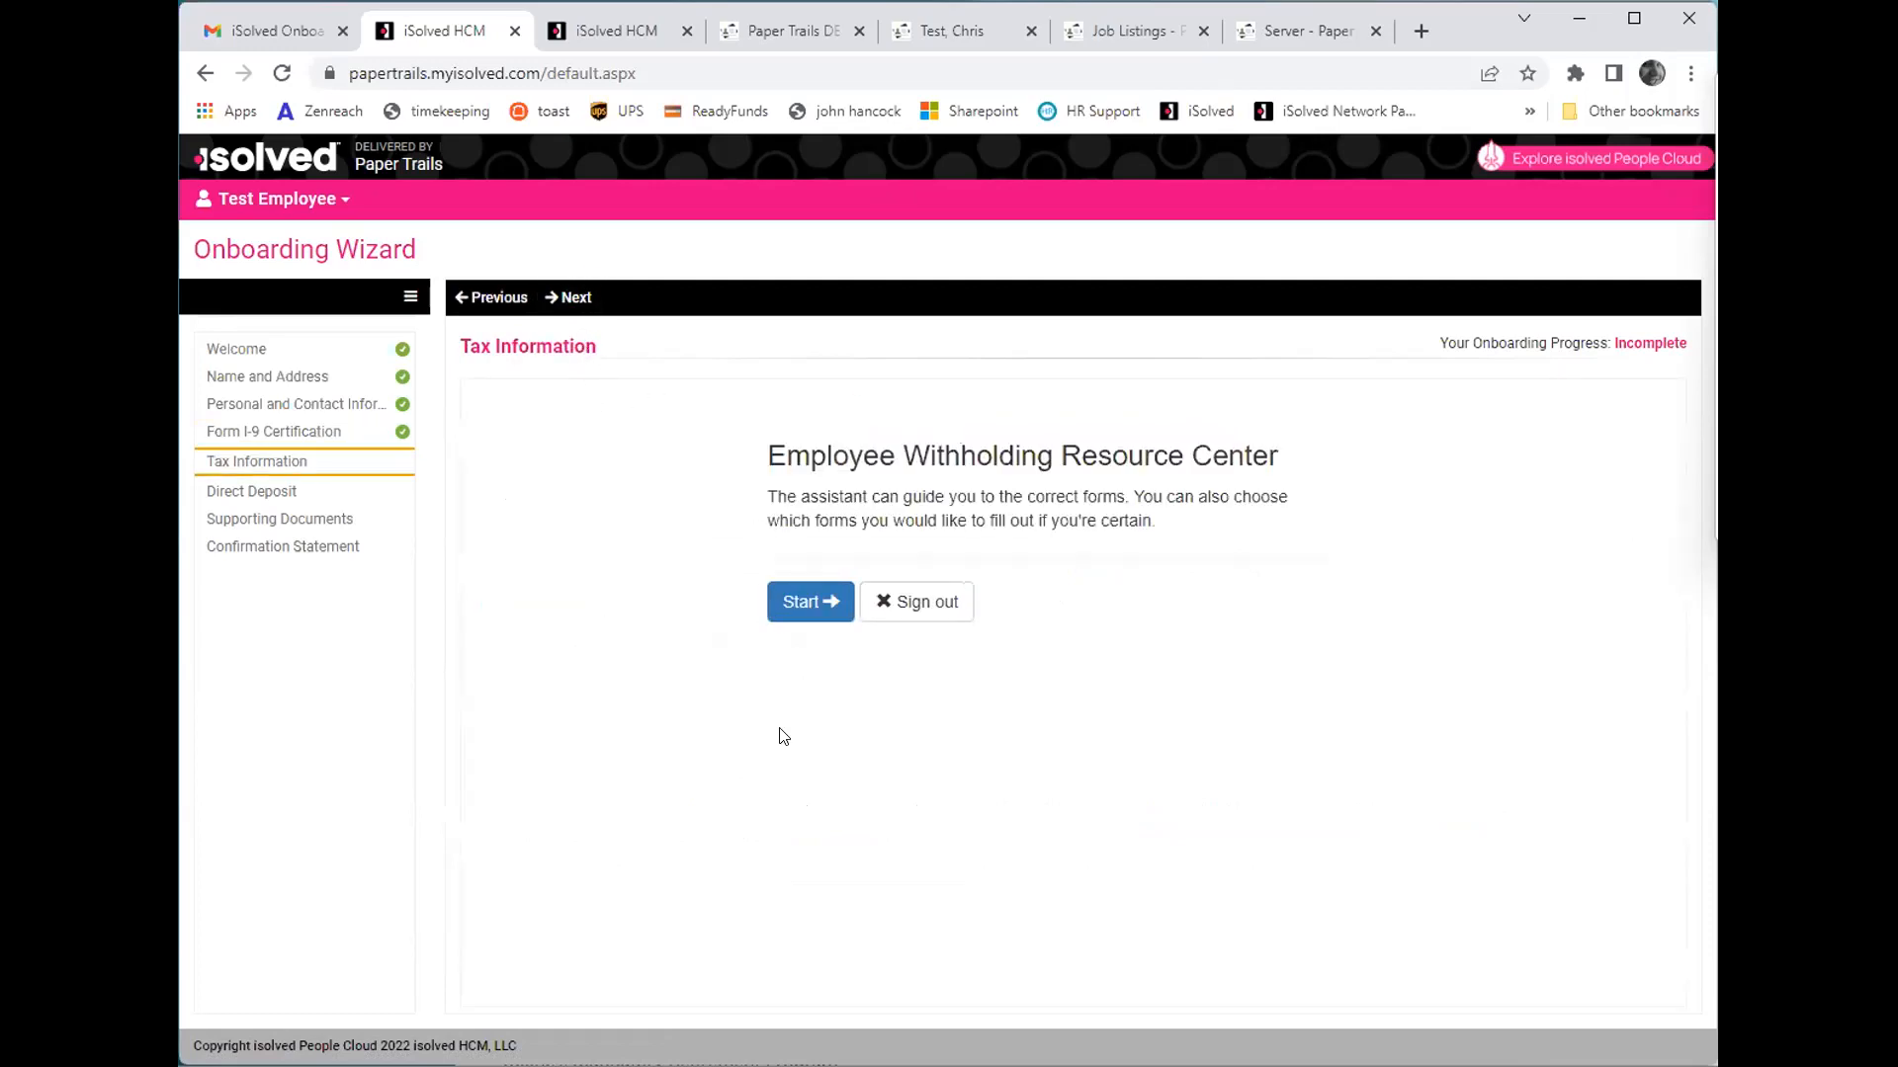
click(797, 602)
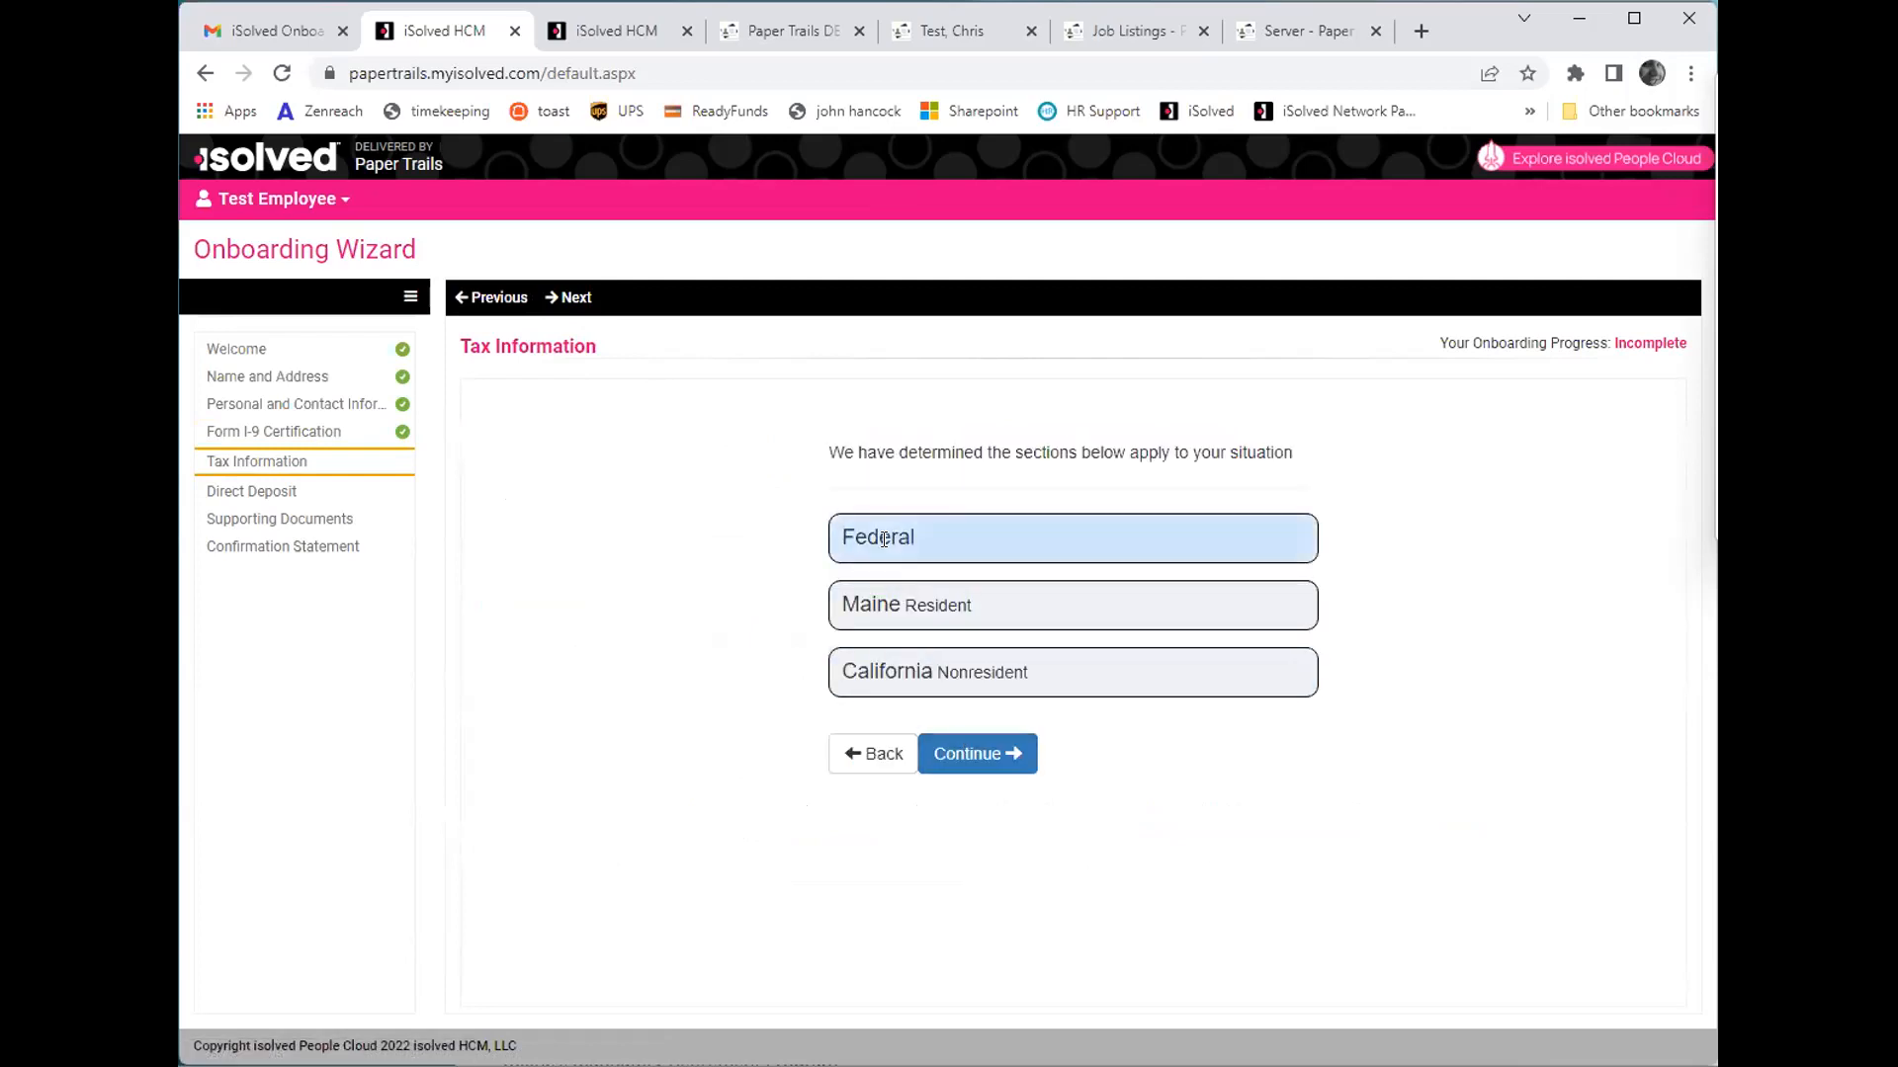
click(974, 754)
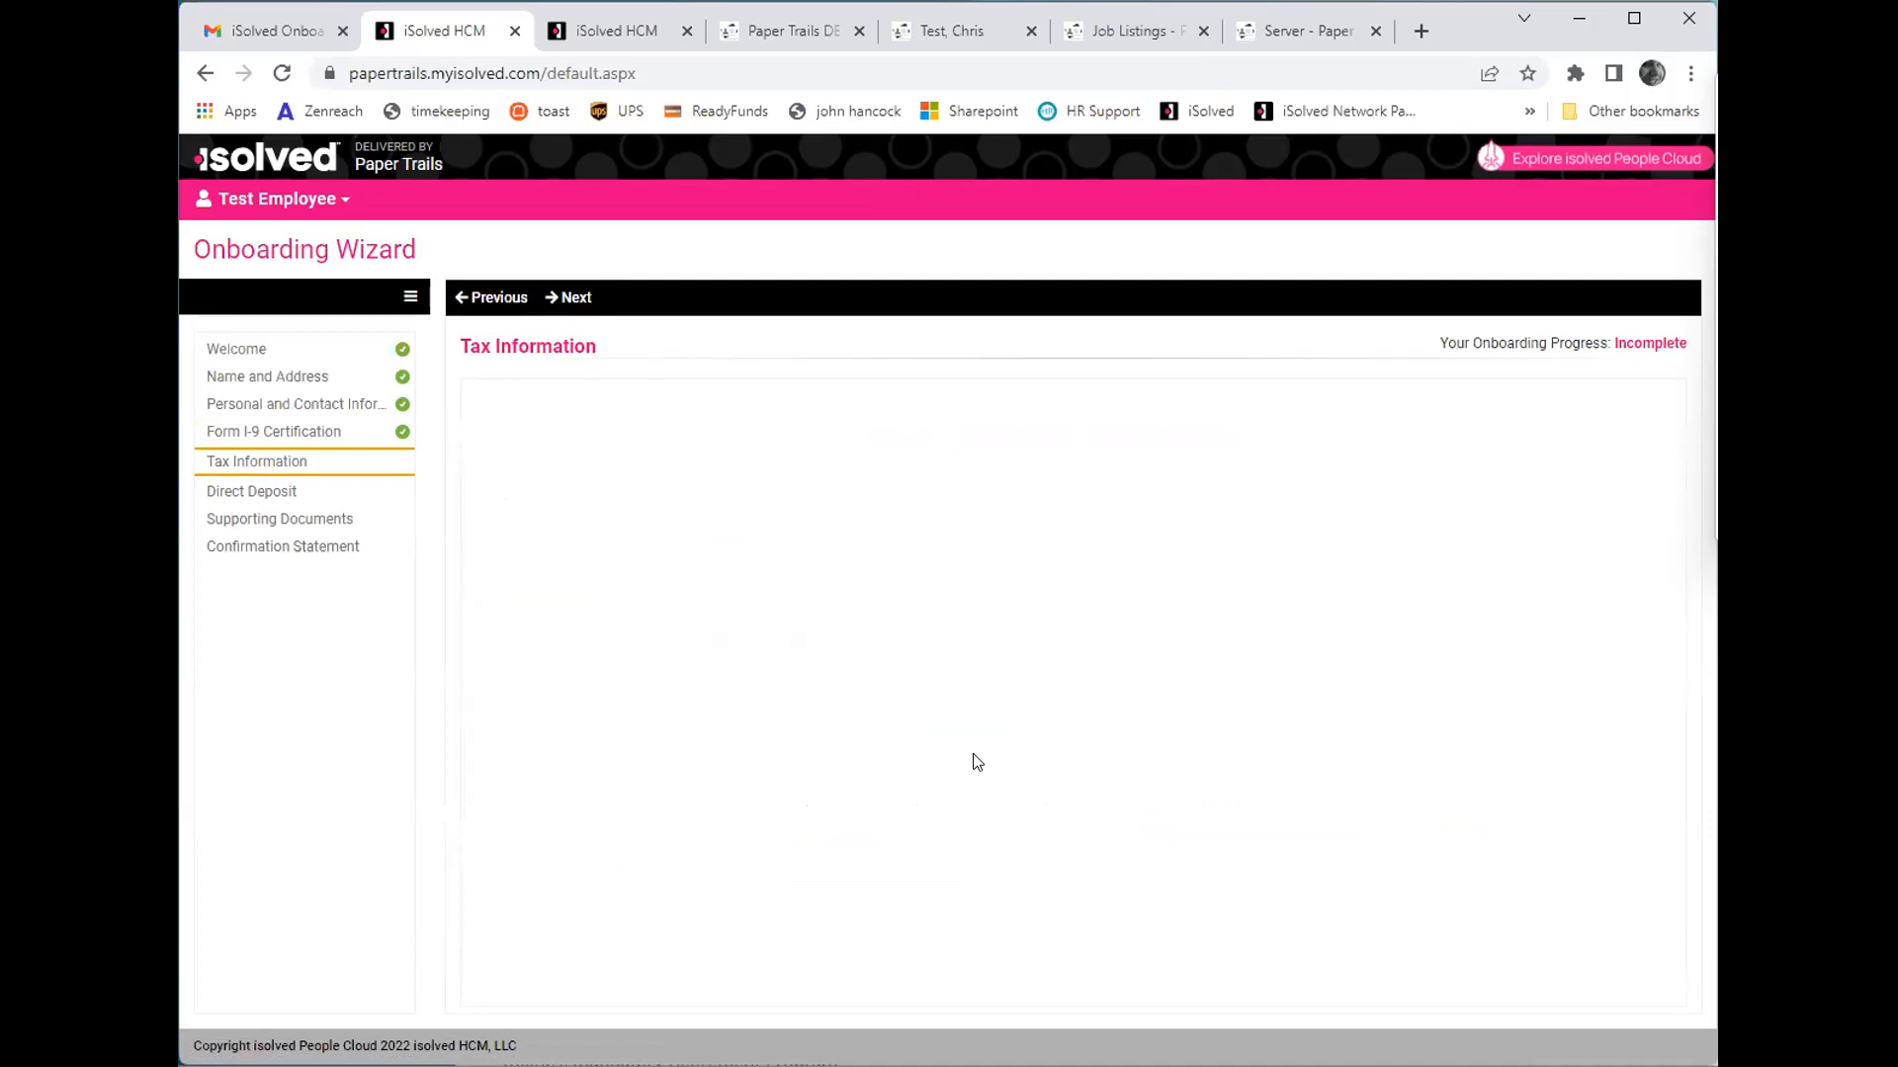
click(792, 761)
click(912, 848)
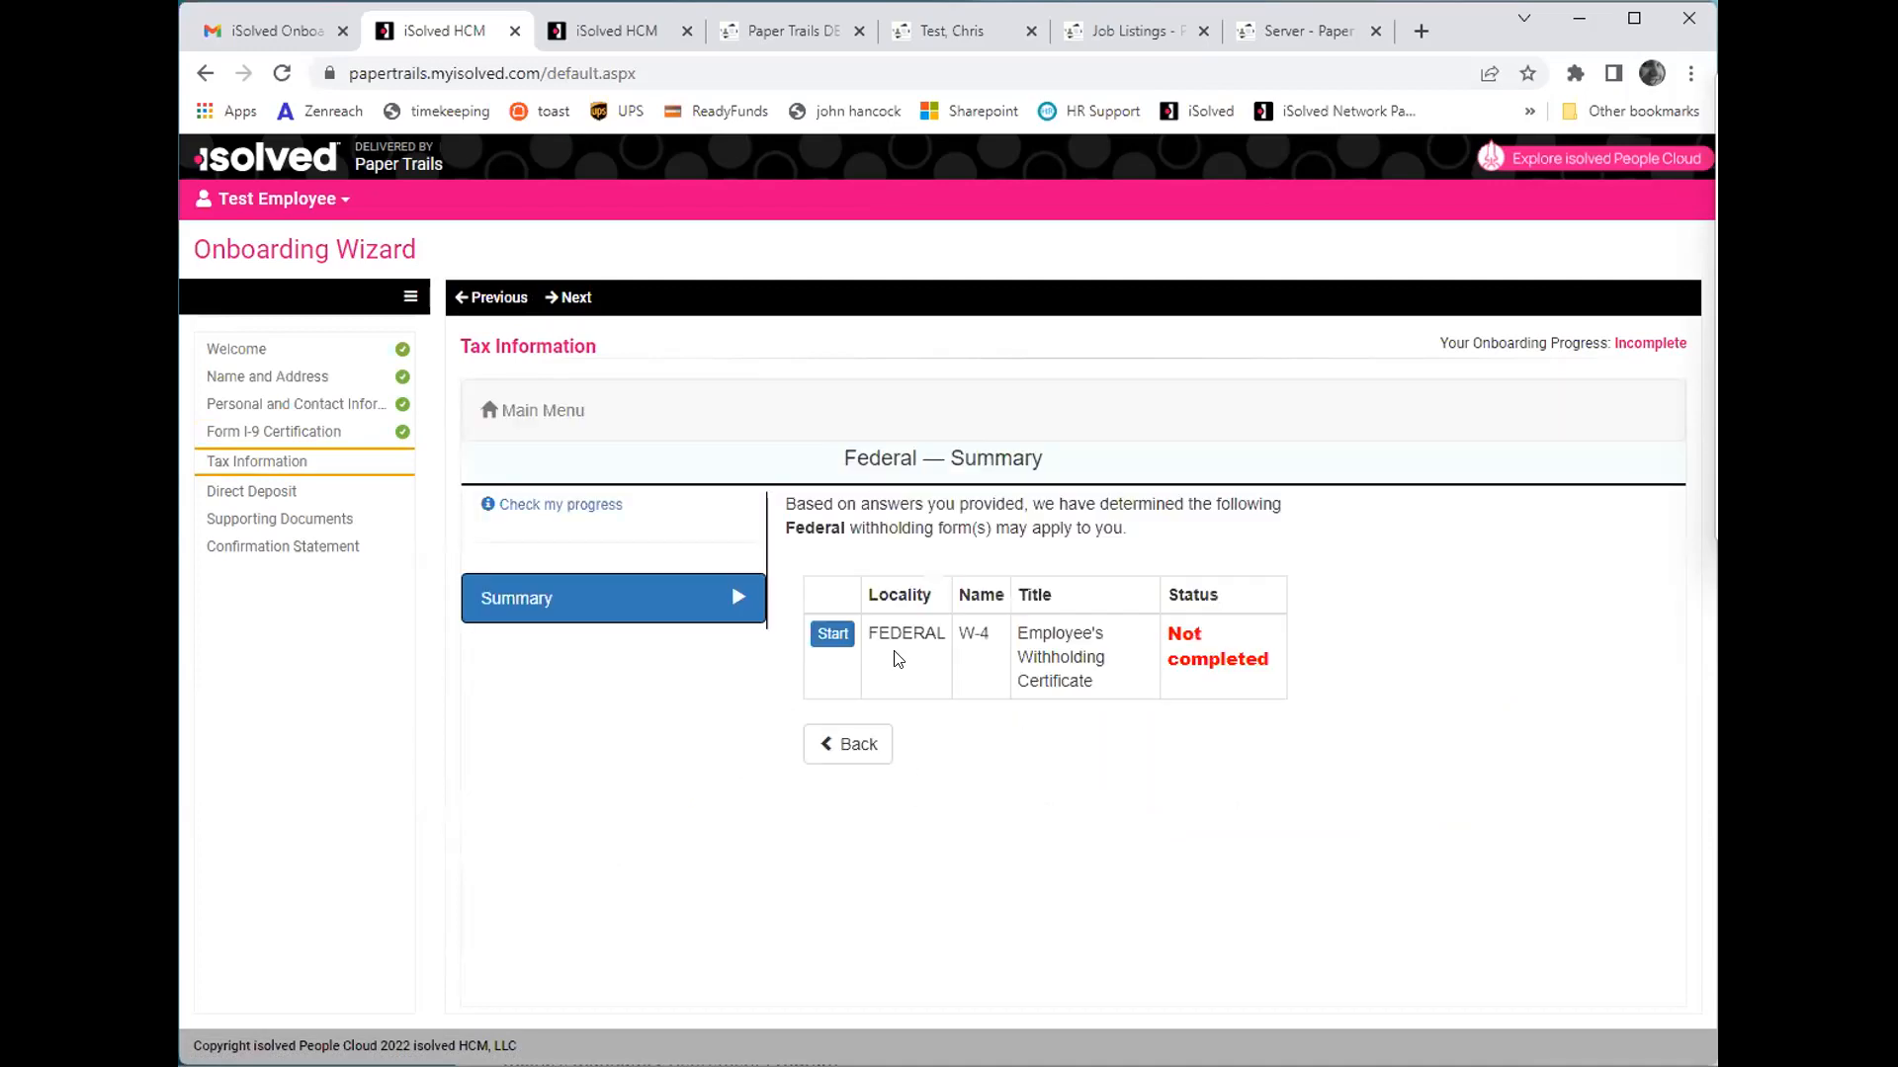
click(850, 642)
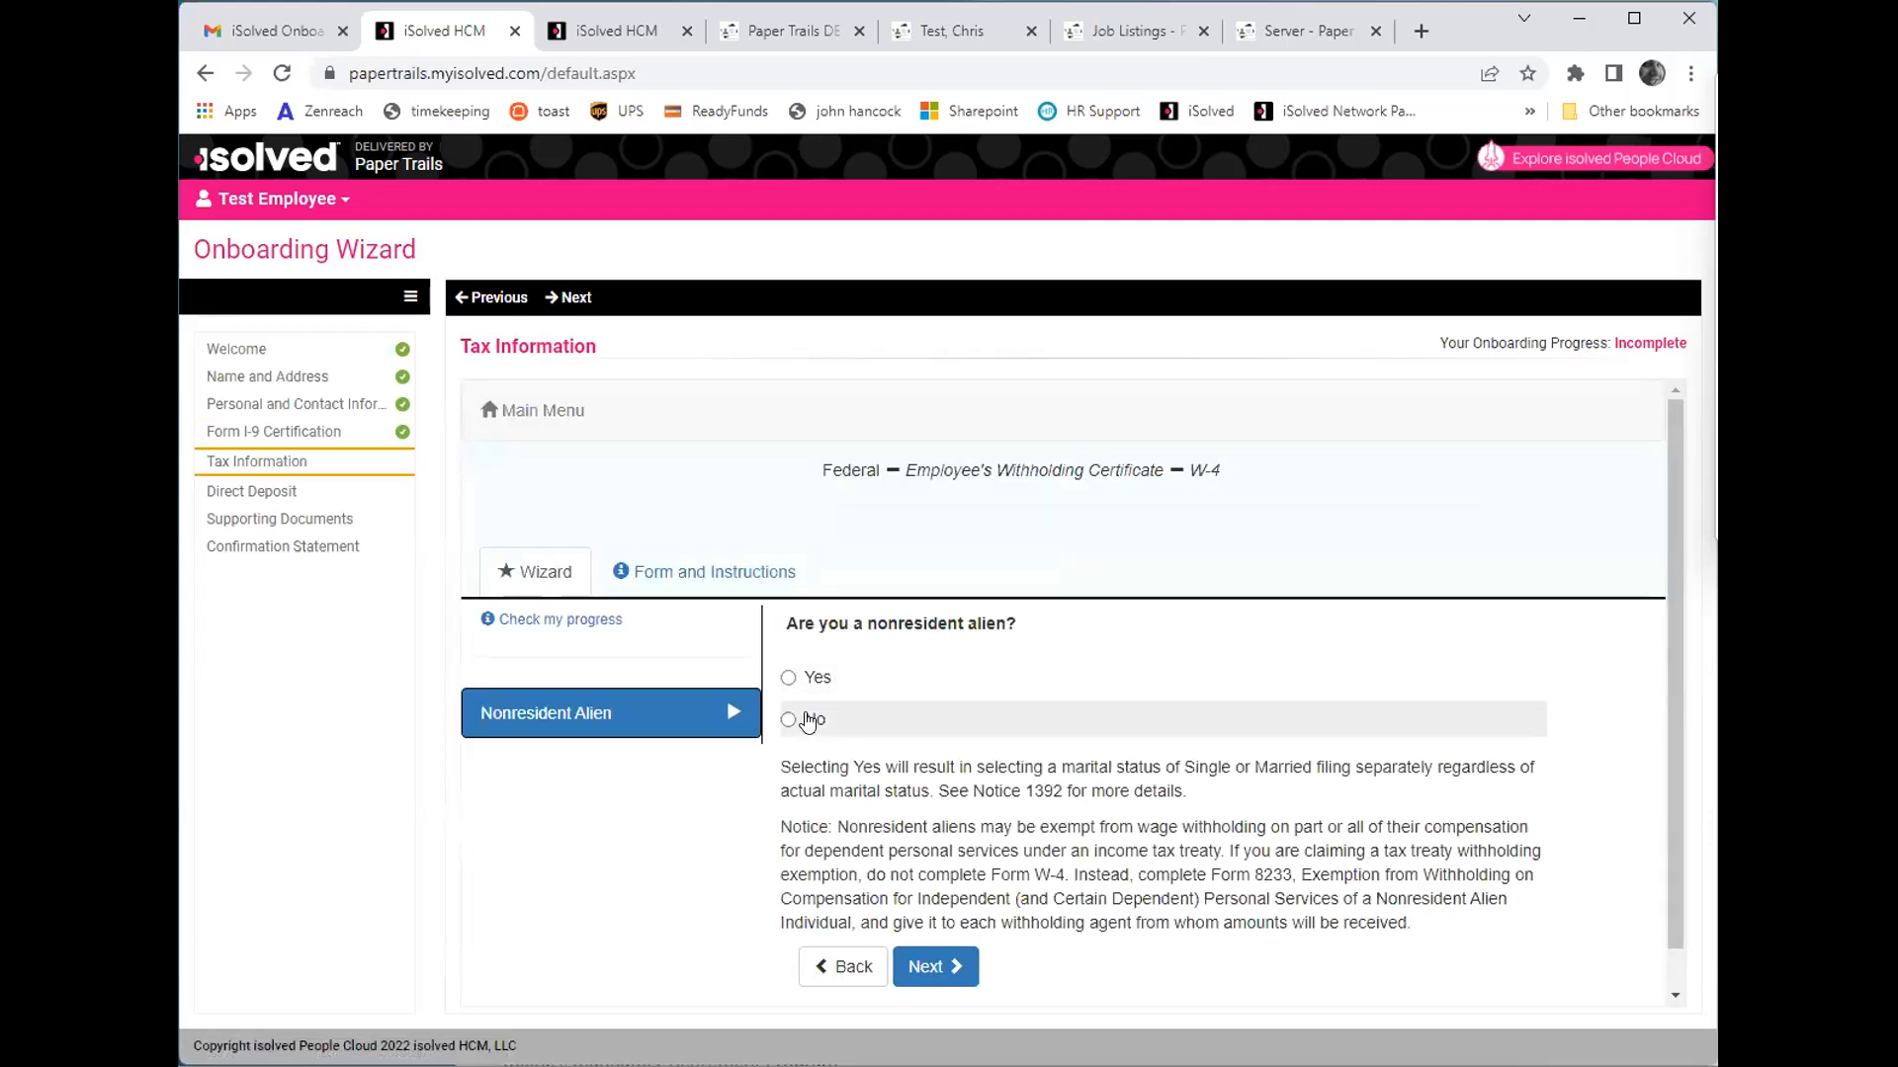
- On the W-4, answer No to nonresident alien, keep not exempt from 2022 withholding, and choose Single or Married filing separately
click(808, 722)
click(927, 965)
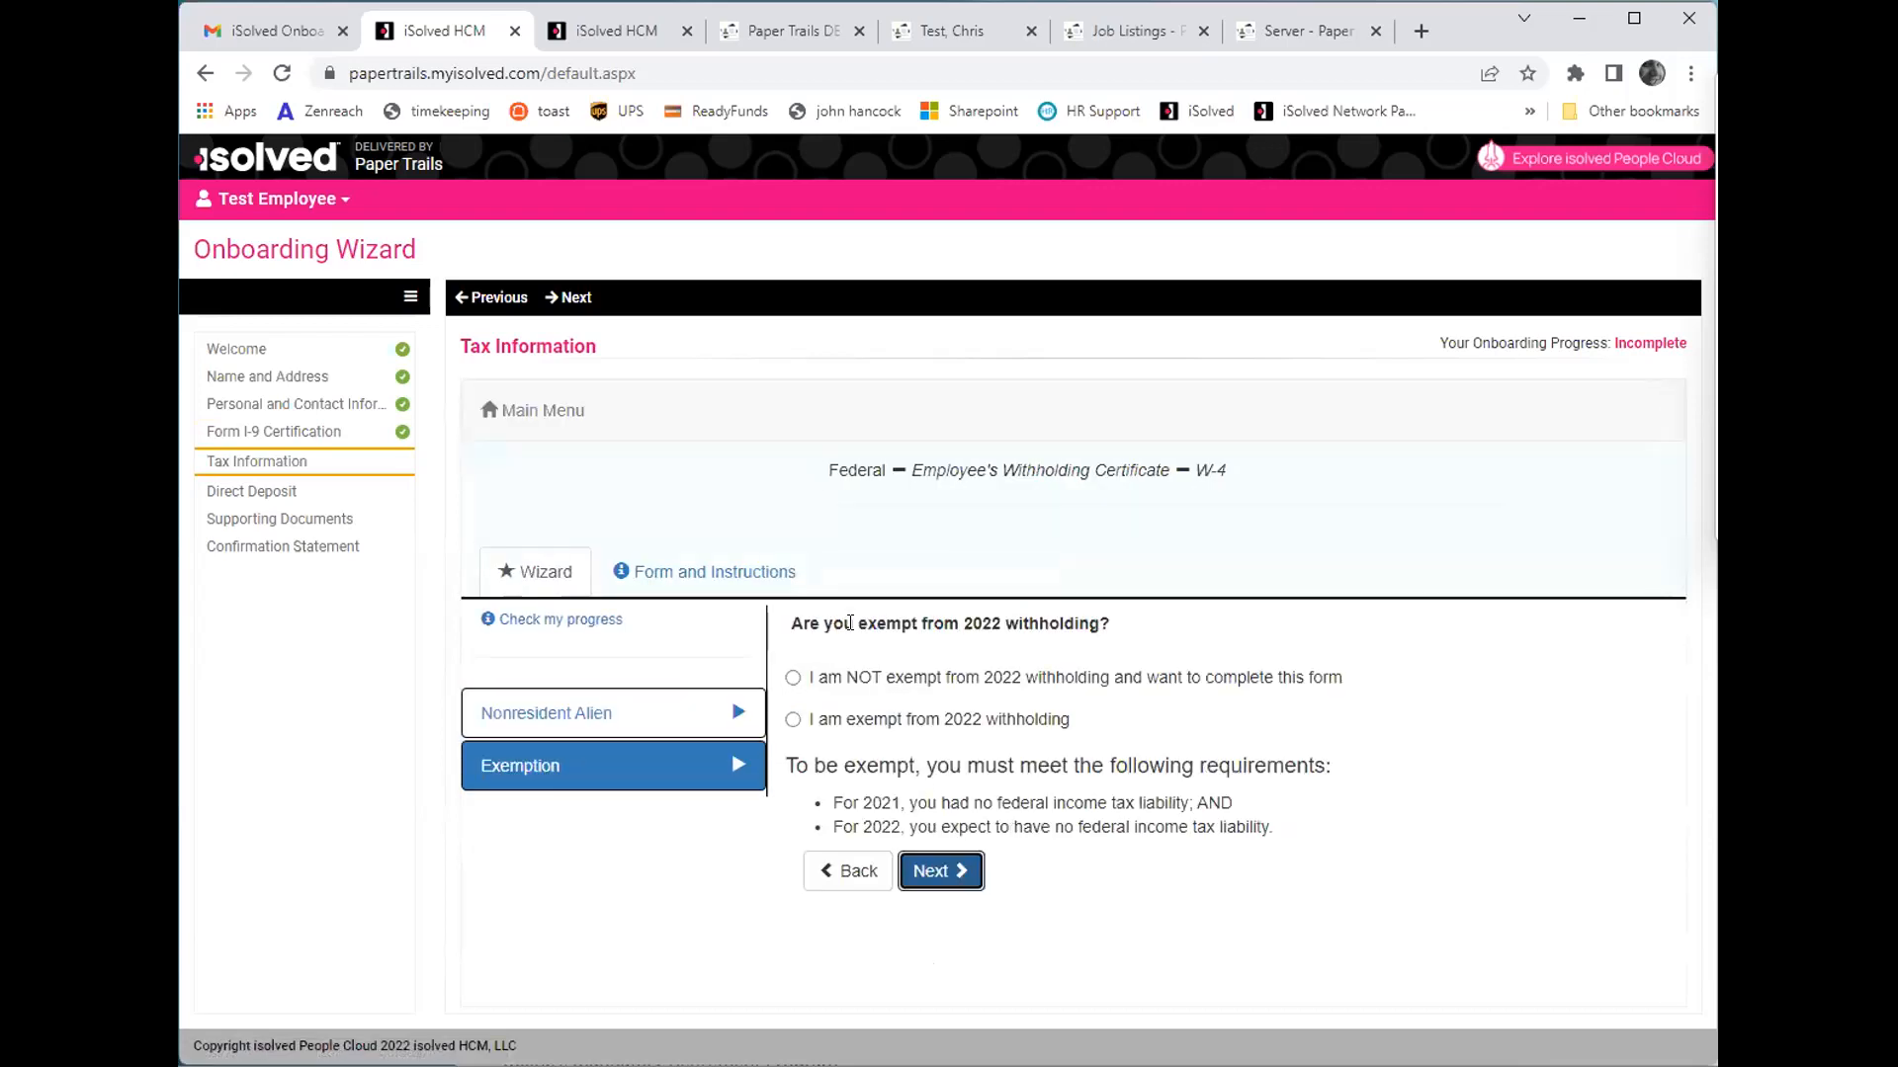
click(927, 867)
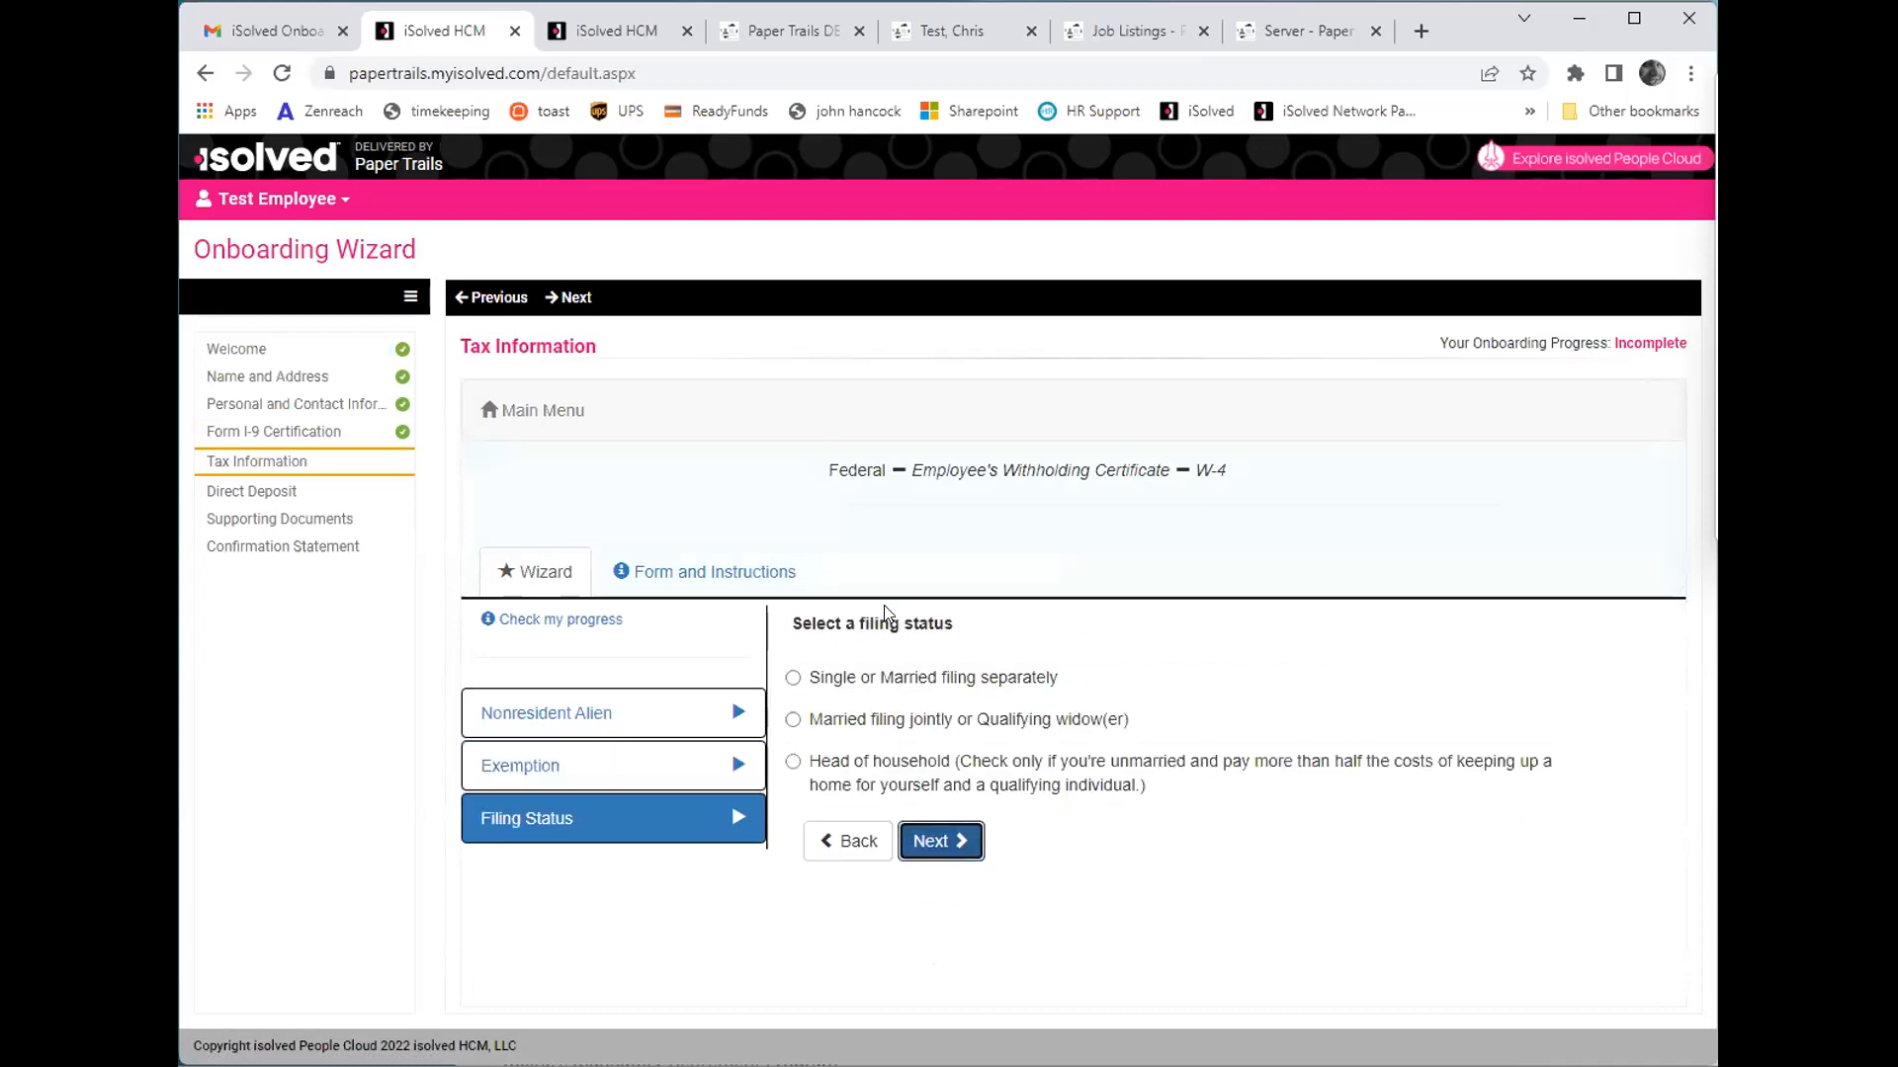
click(894, 676)
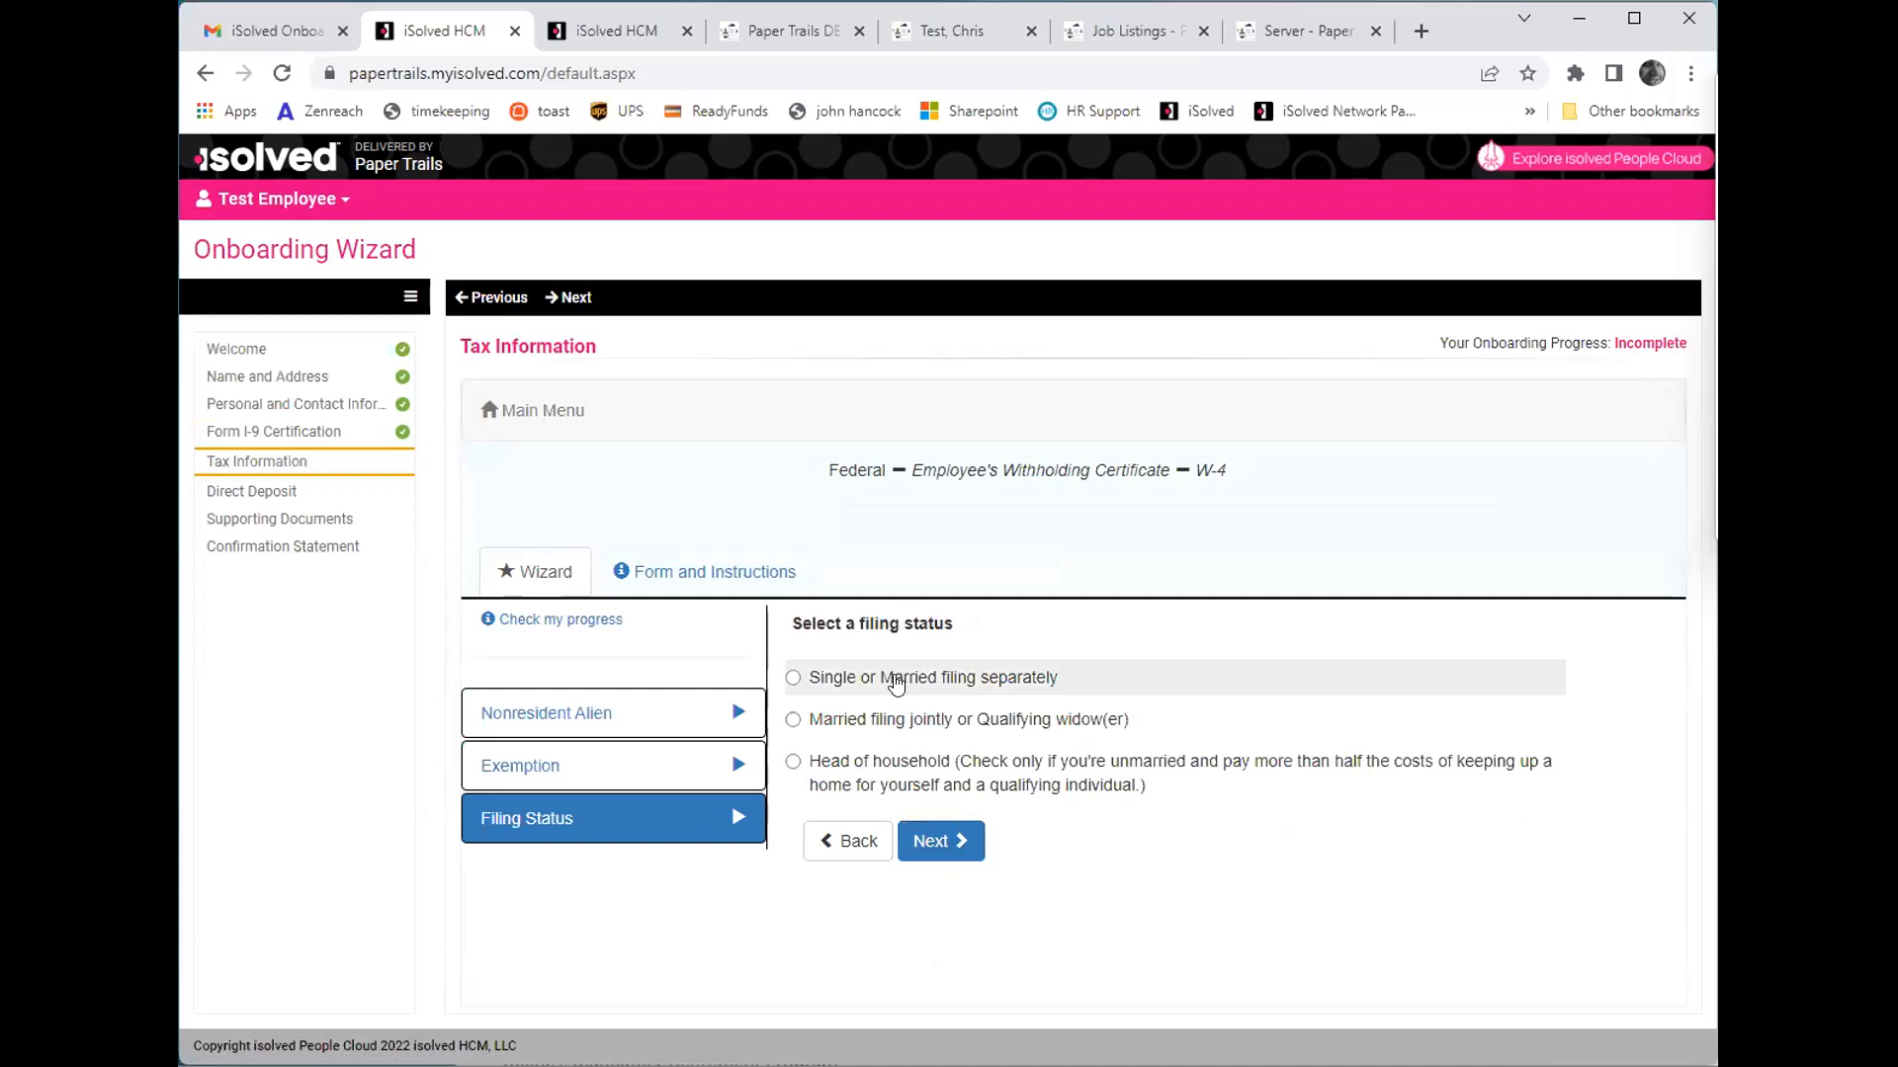
click(956, 835)
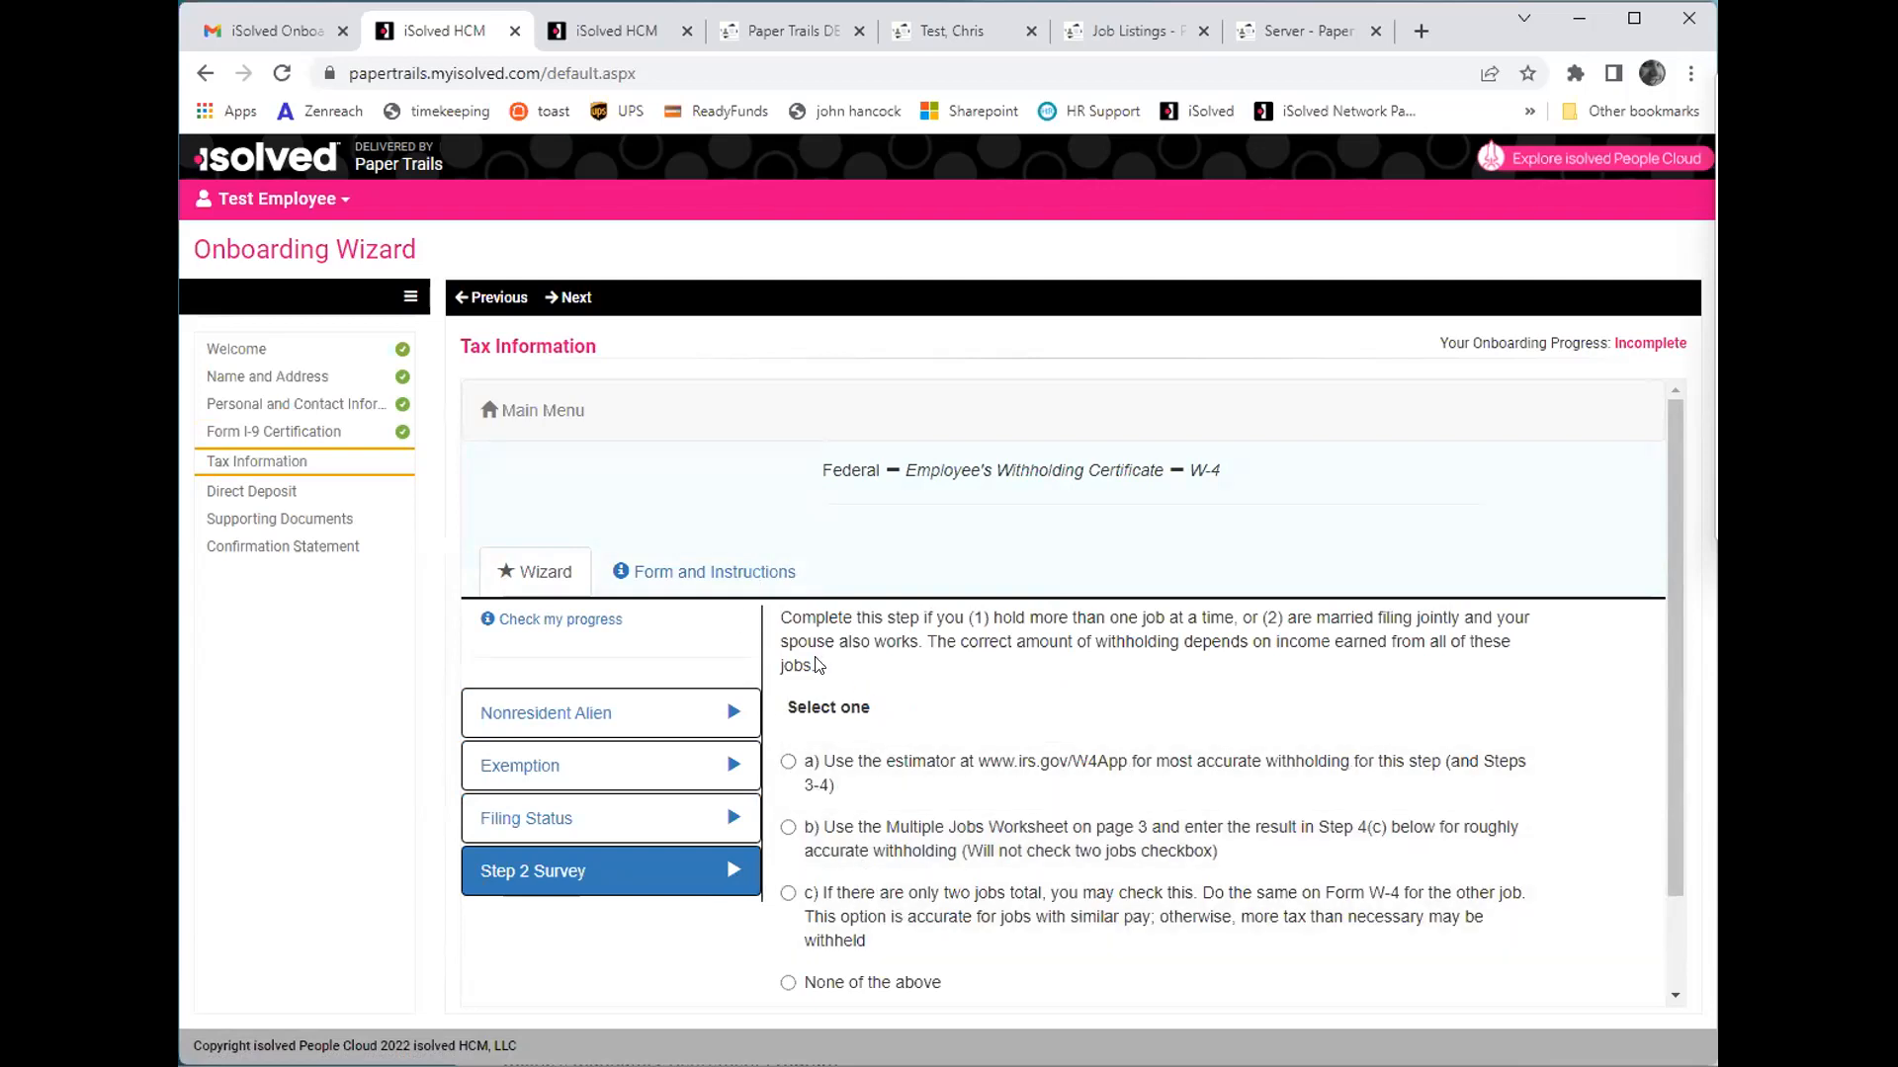
- Choose "None of the above" in the W-4 Step 2 Survey and answer No to claiming dependents and to other adjustments
scroll(874, 811, down, 1)
scroll(873, 811, down, 1)
click(893, 865)
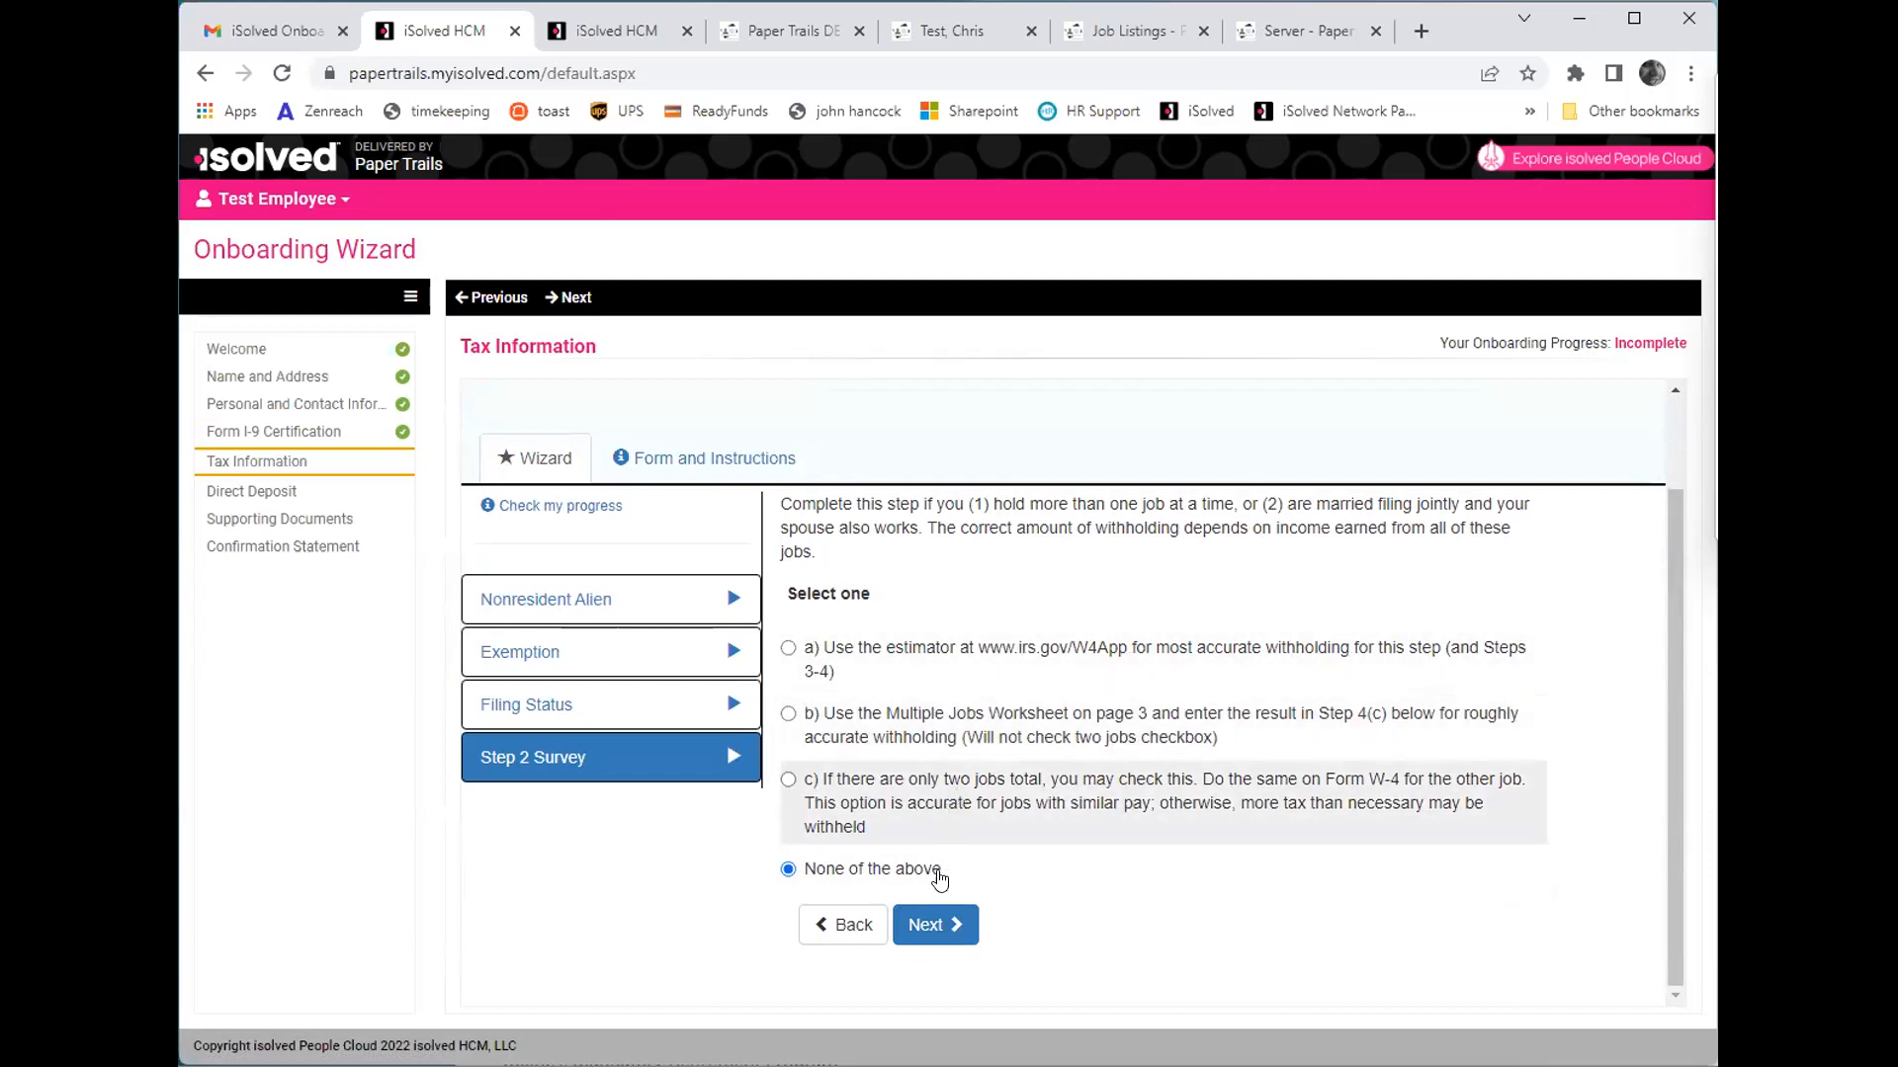
click(934, 925)
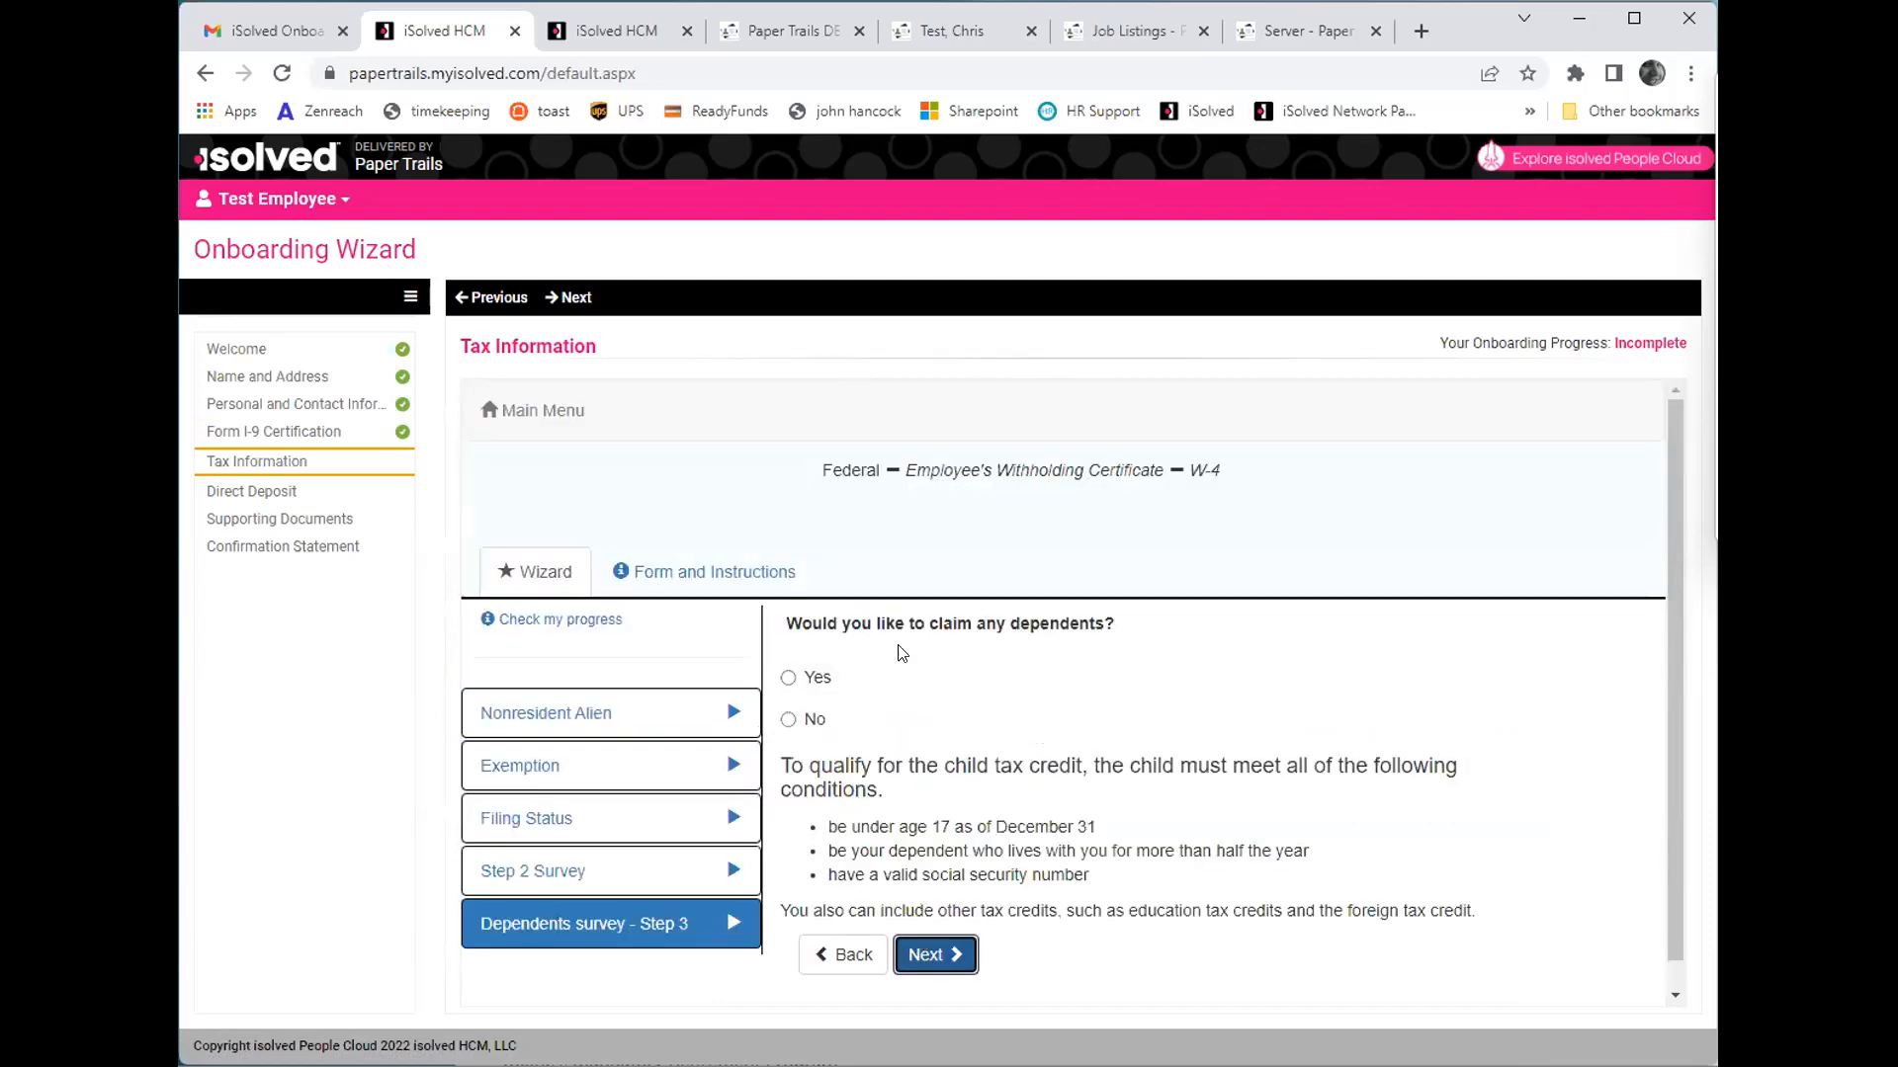
click(933, 718)
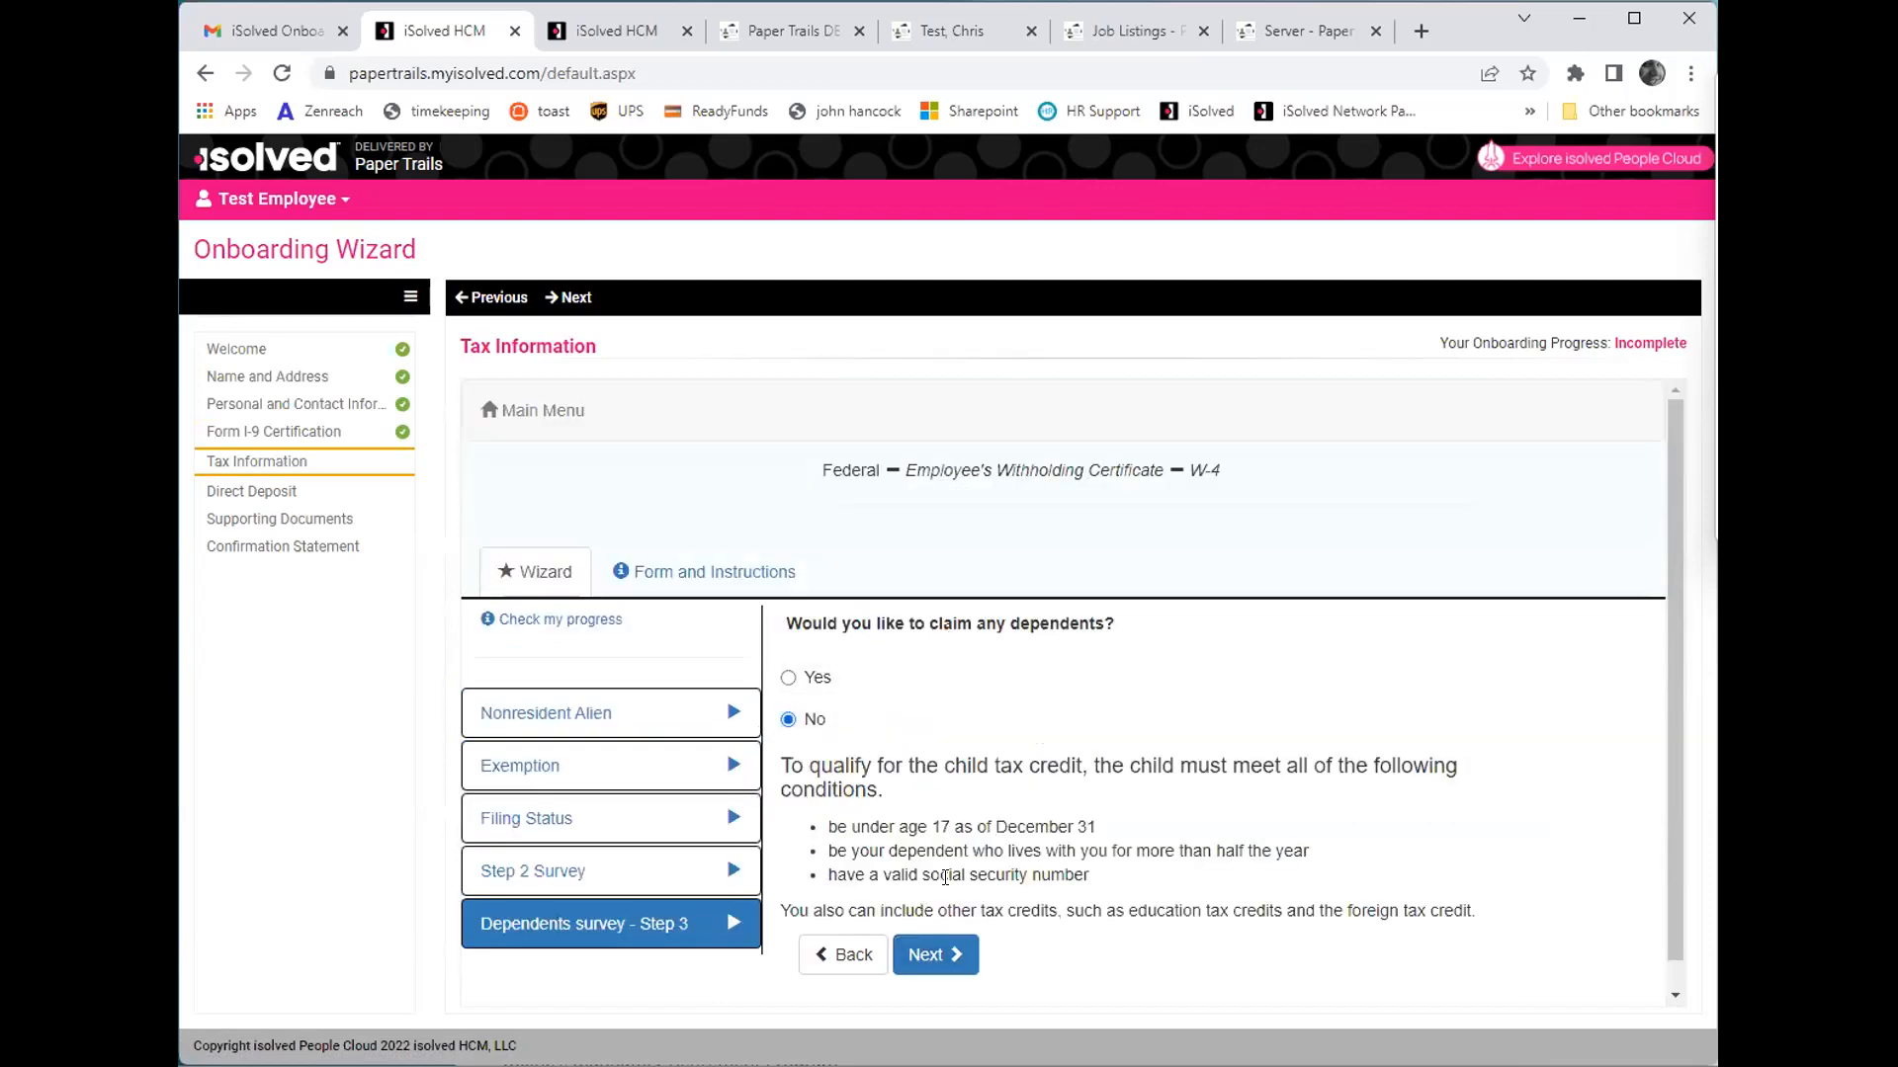
click(952, 954)
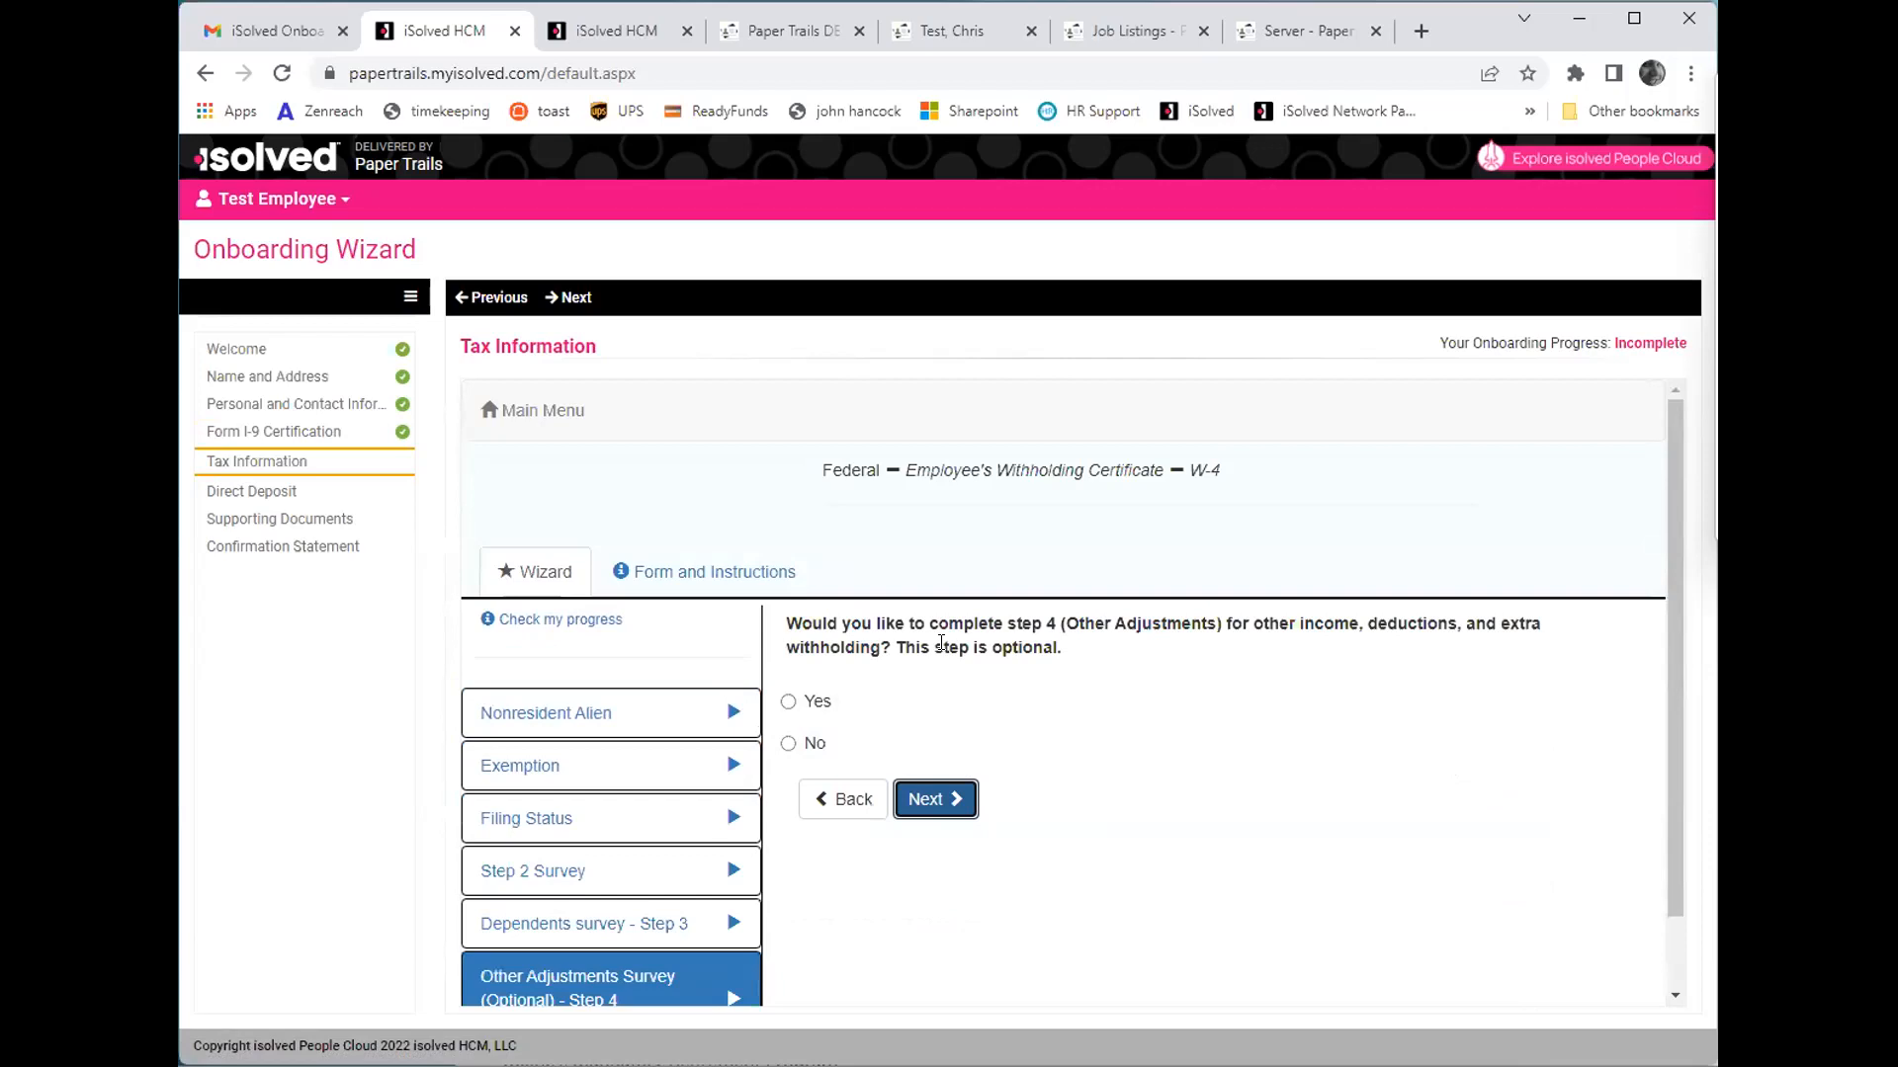
click(790, 745)
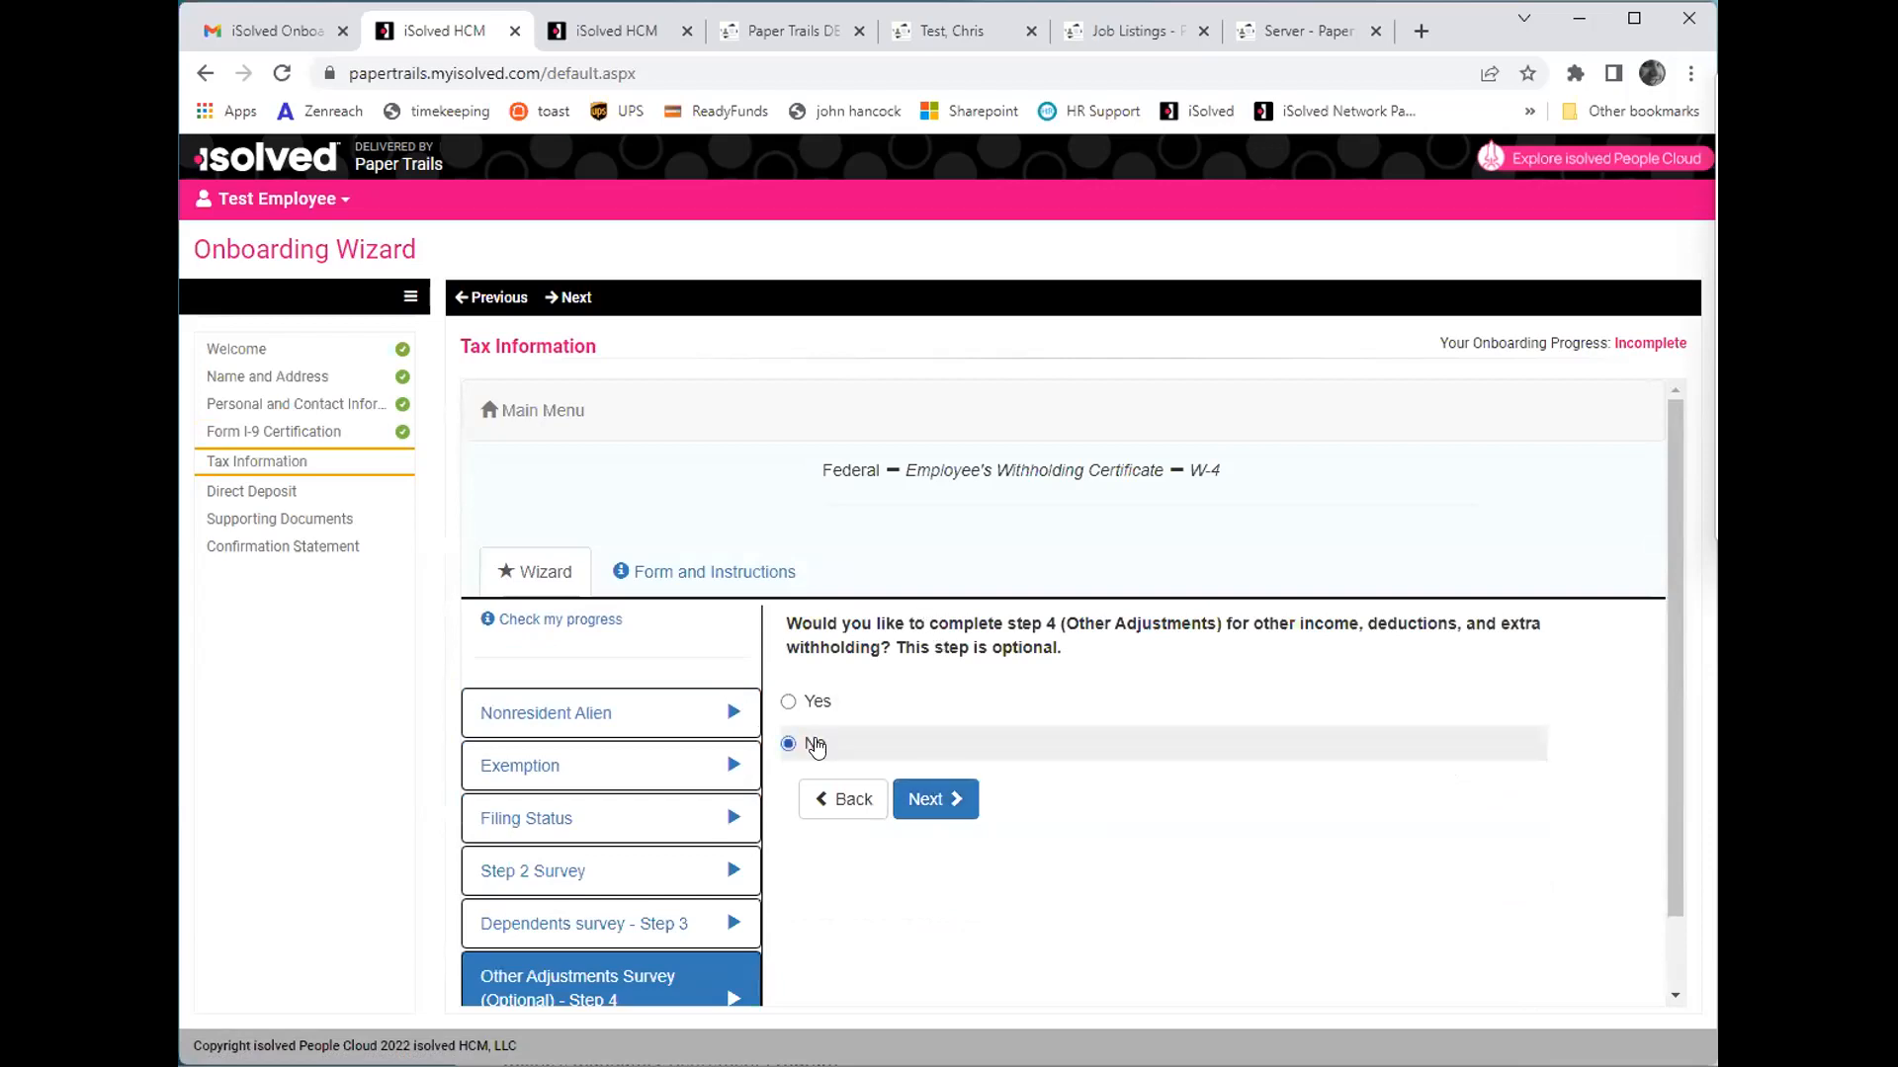
click(934, 802)
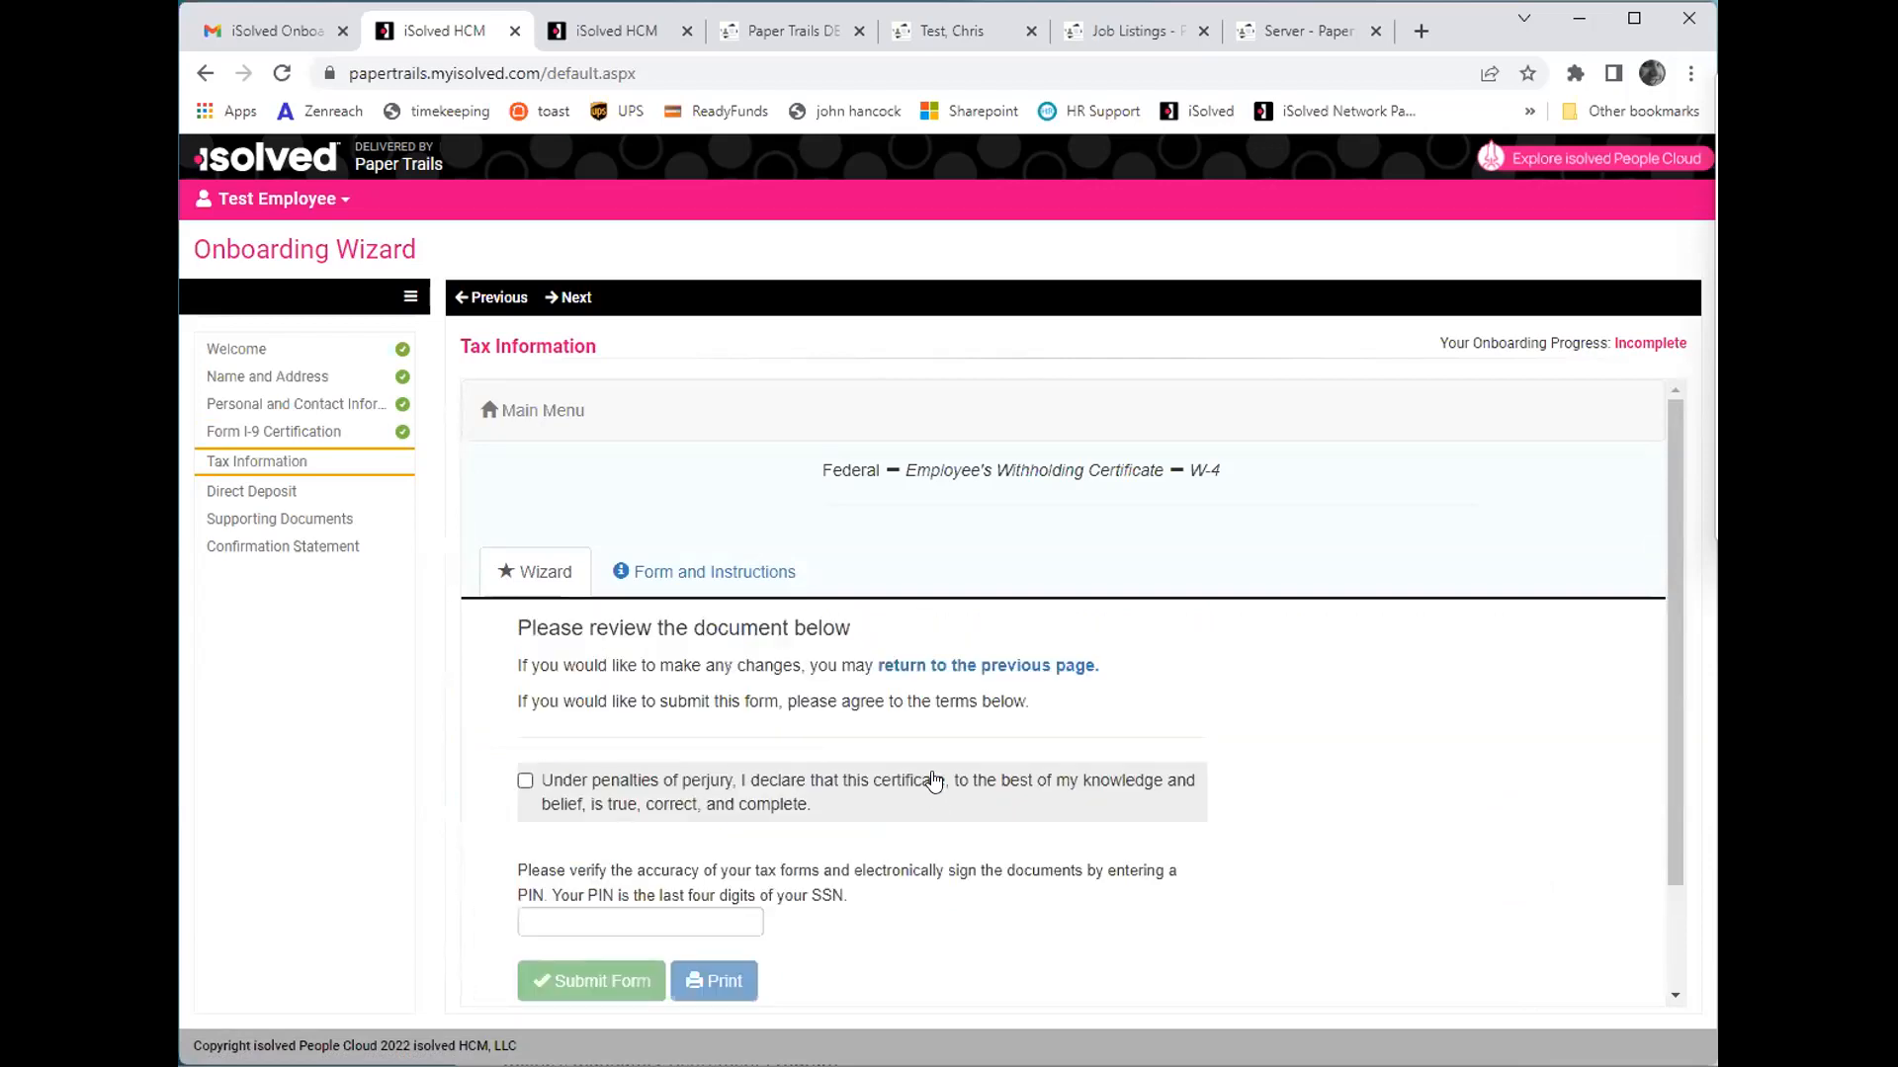
- Accept the perjury declaration, enter the signature PIN and submit the federal W-4
click(578, 786)
click(627, 911)
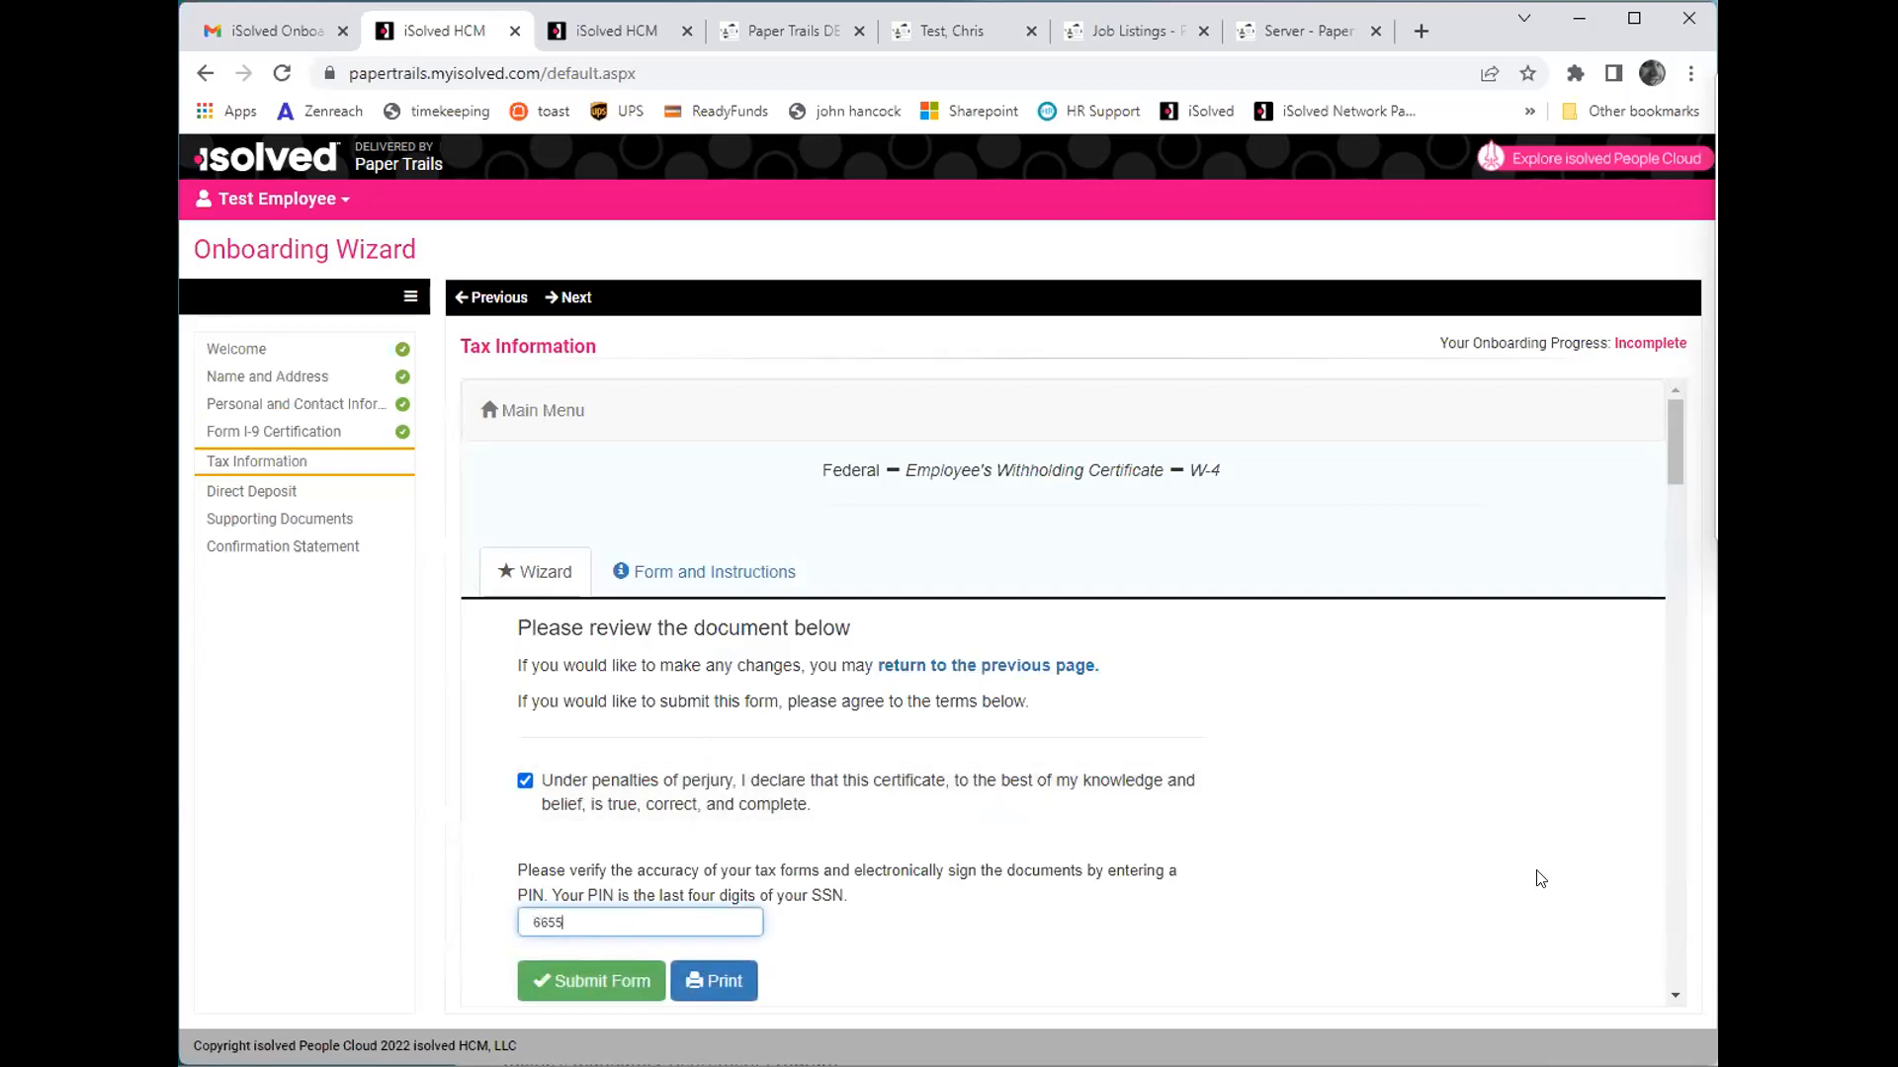
click(551, 978)
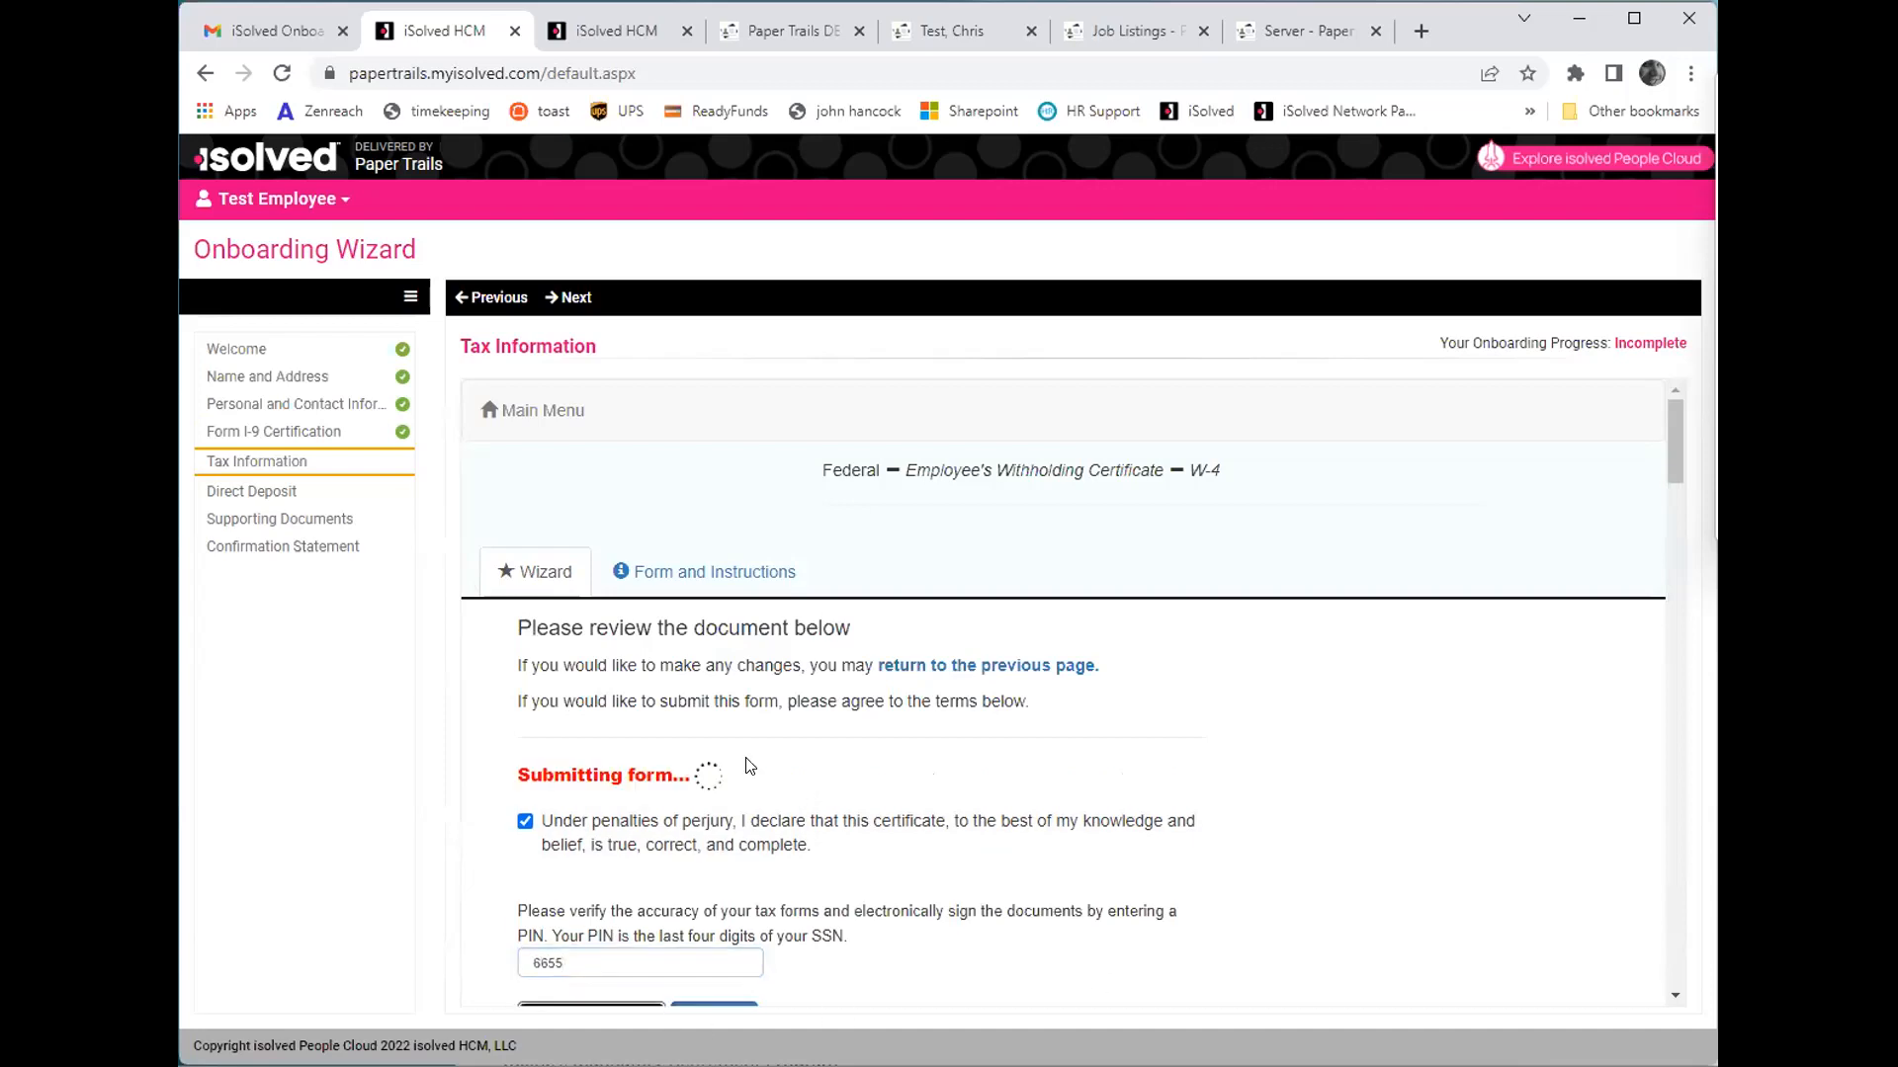
- Look through the submitted federal W-4 document and its instruction pages
scroll(818, 546, down, 1)
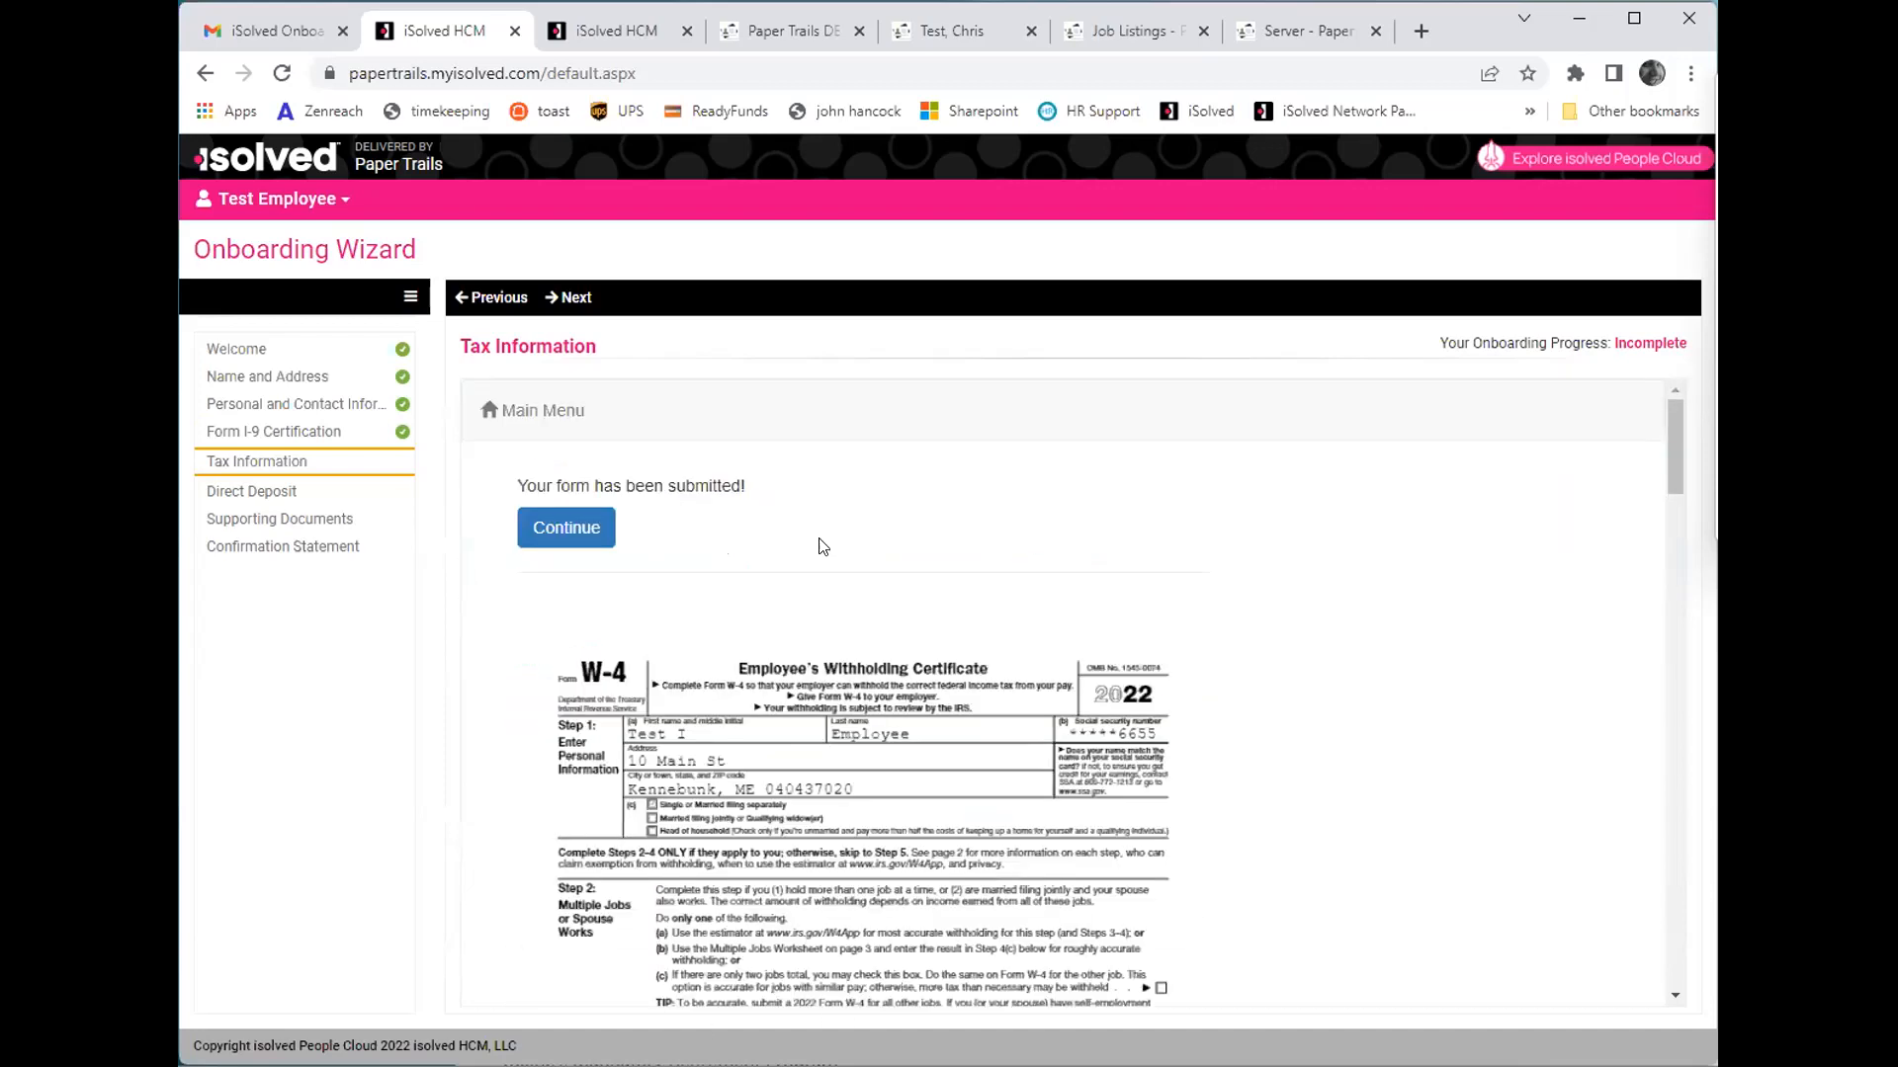
scroll(918, 670, down, 1)
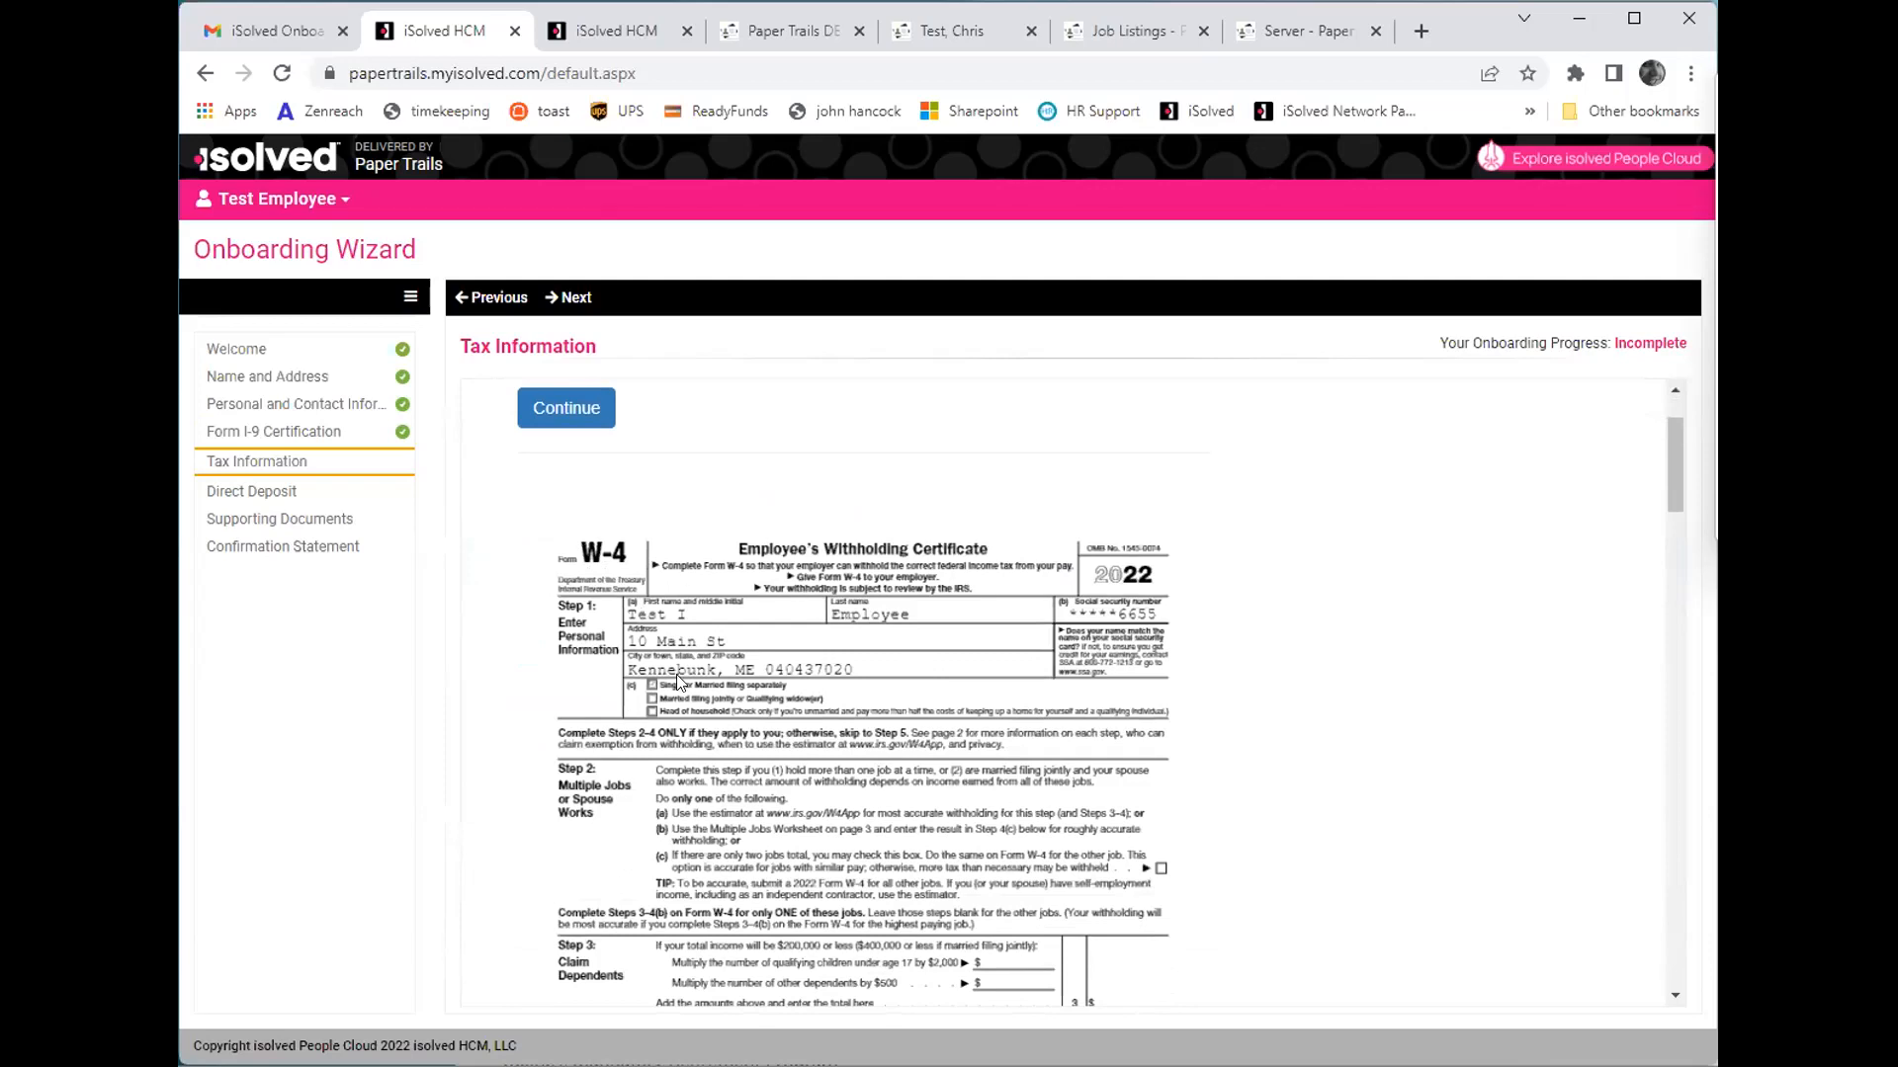
scroll(1084, 643, down, 1)
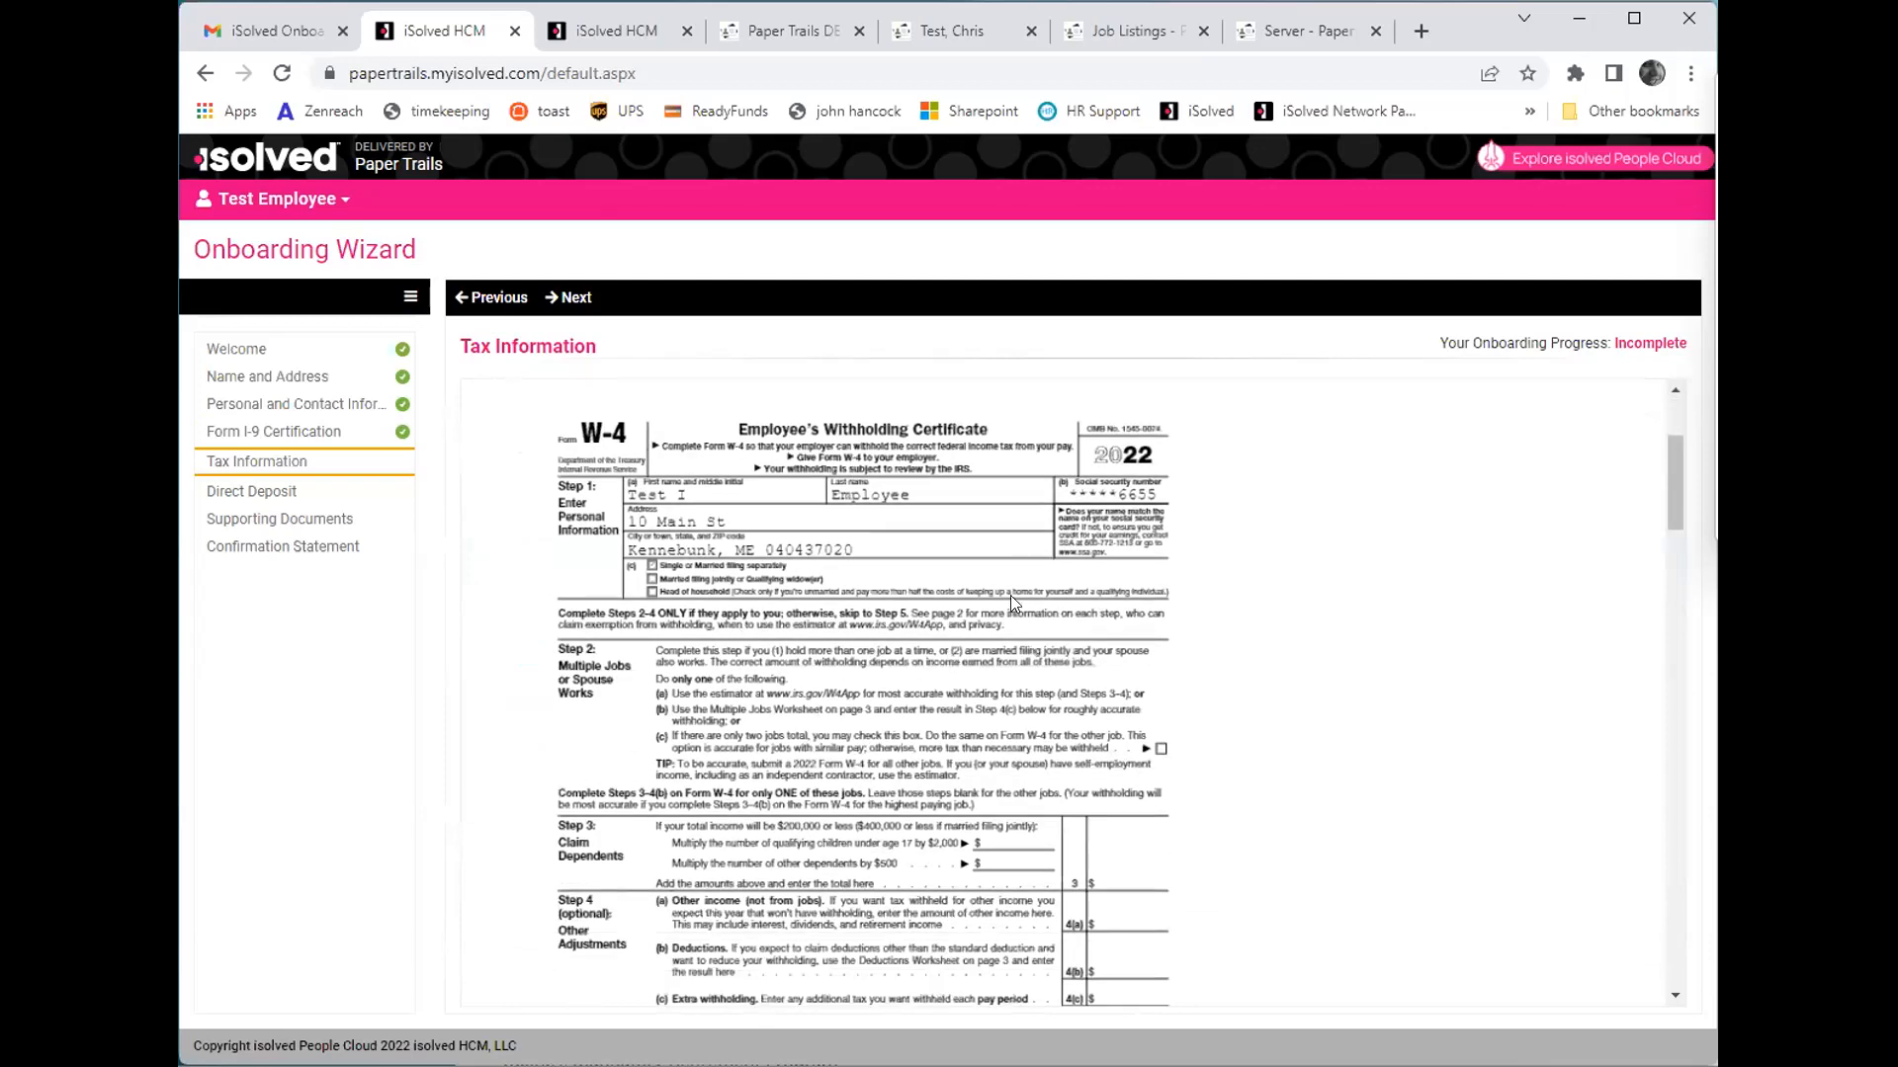
scroll(665, 593, down, 3)
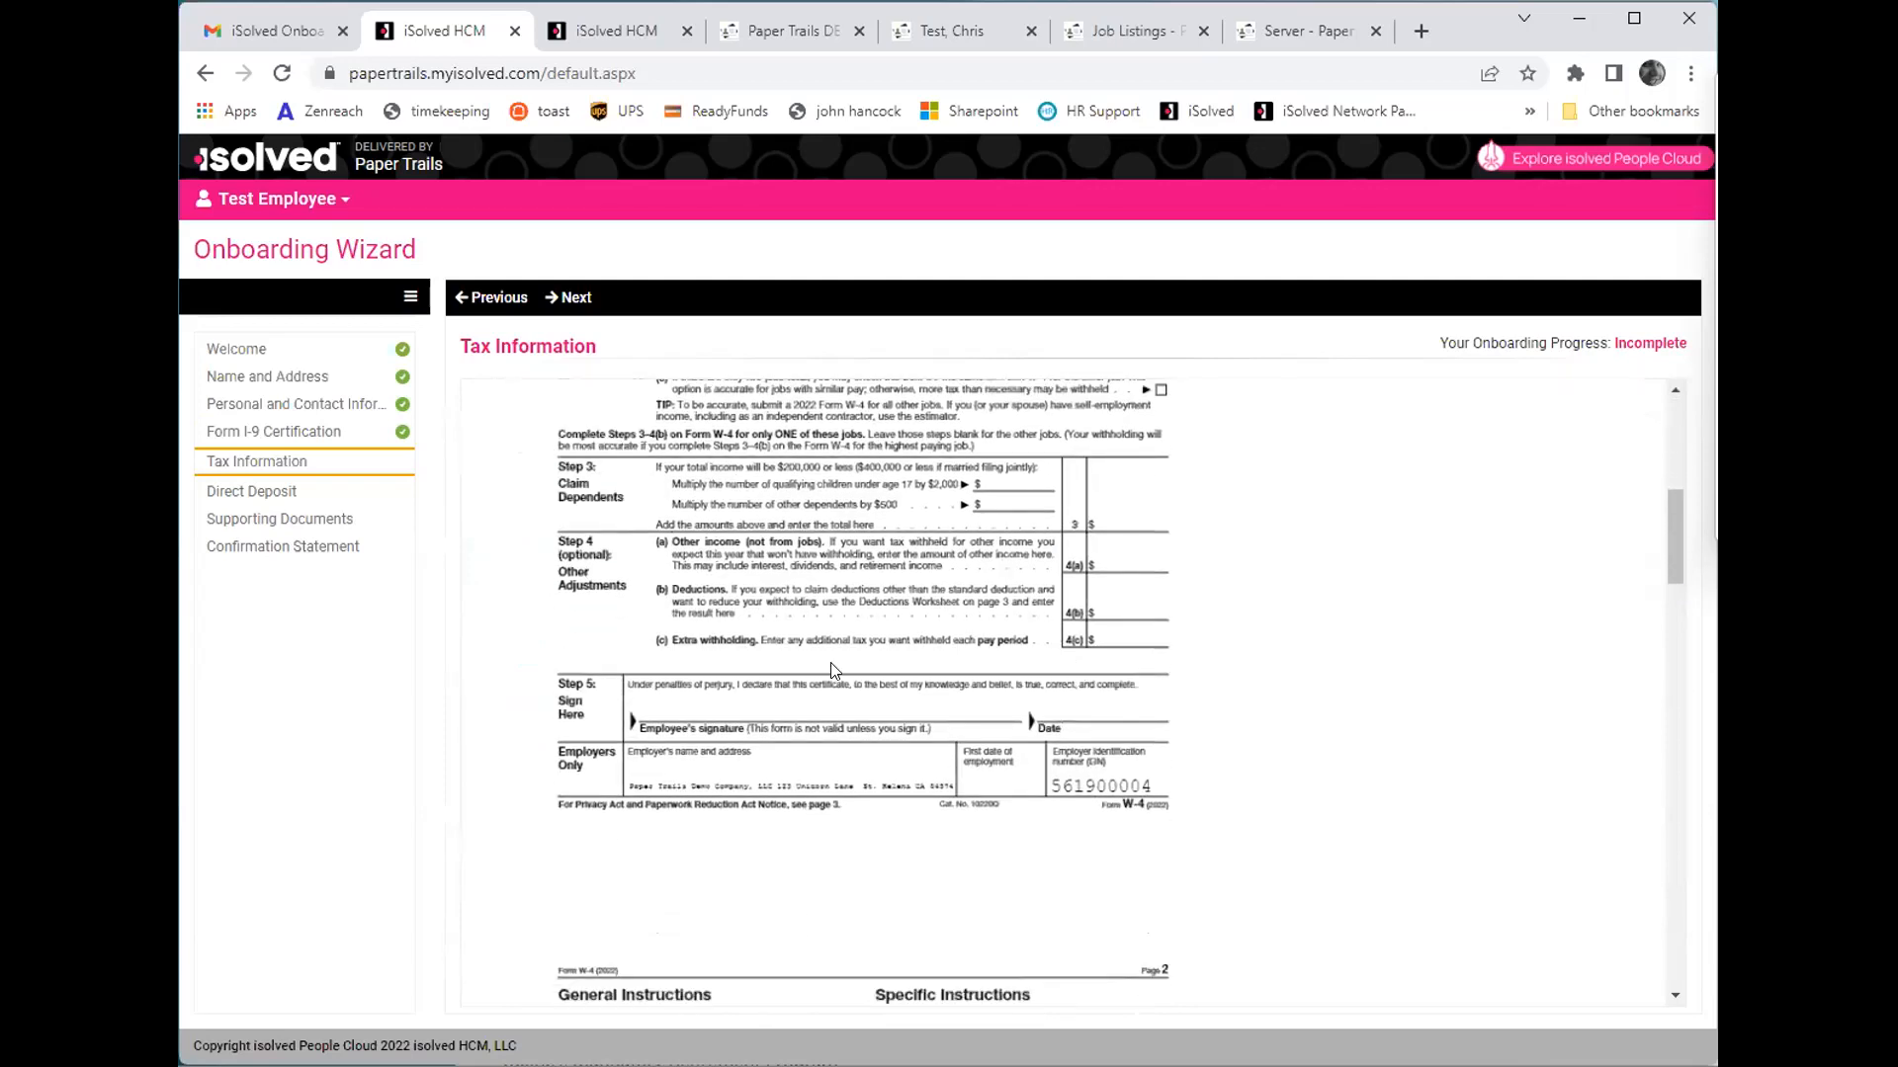
scroll(917, 777, down, 20)
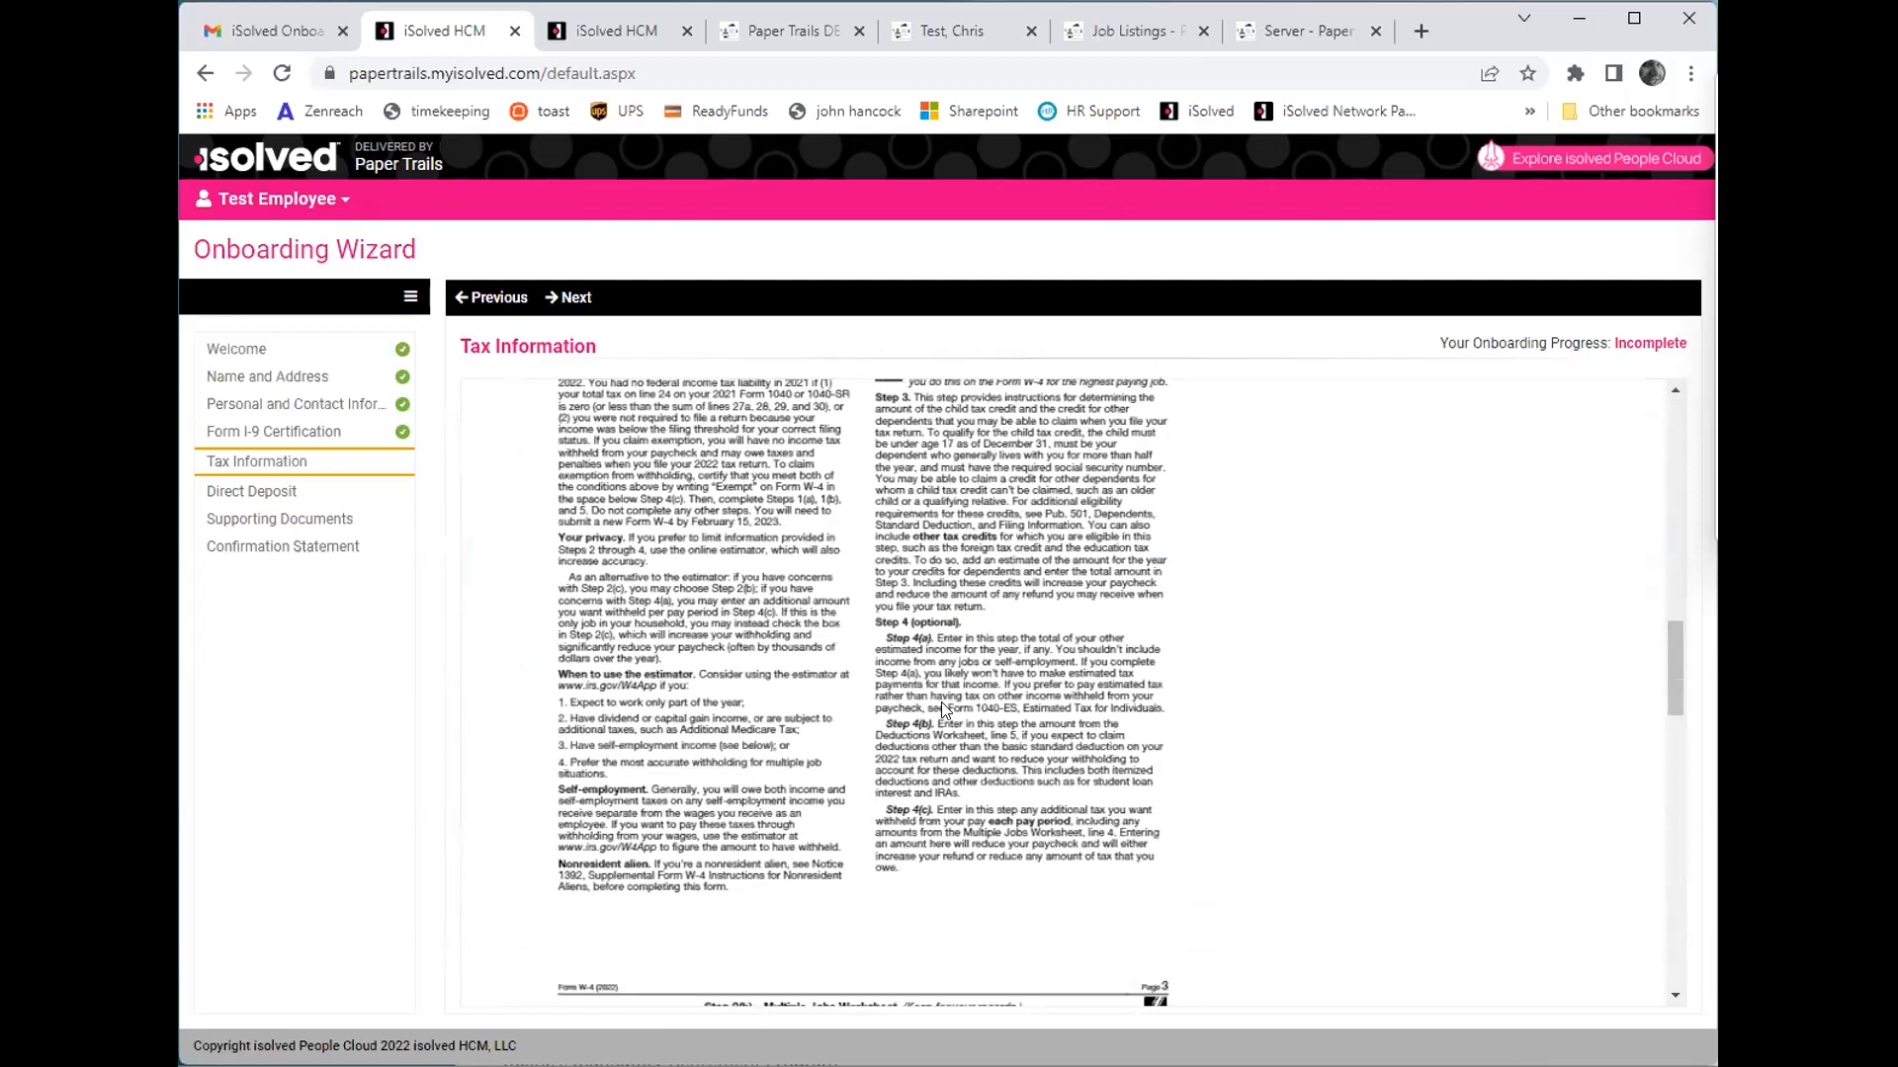
scroll(941, 695, up, 20)
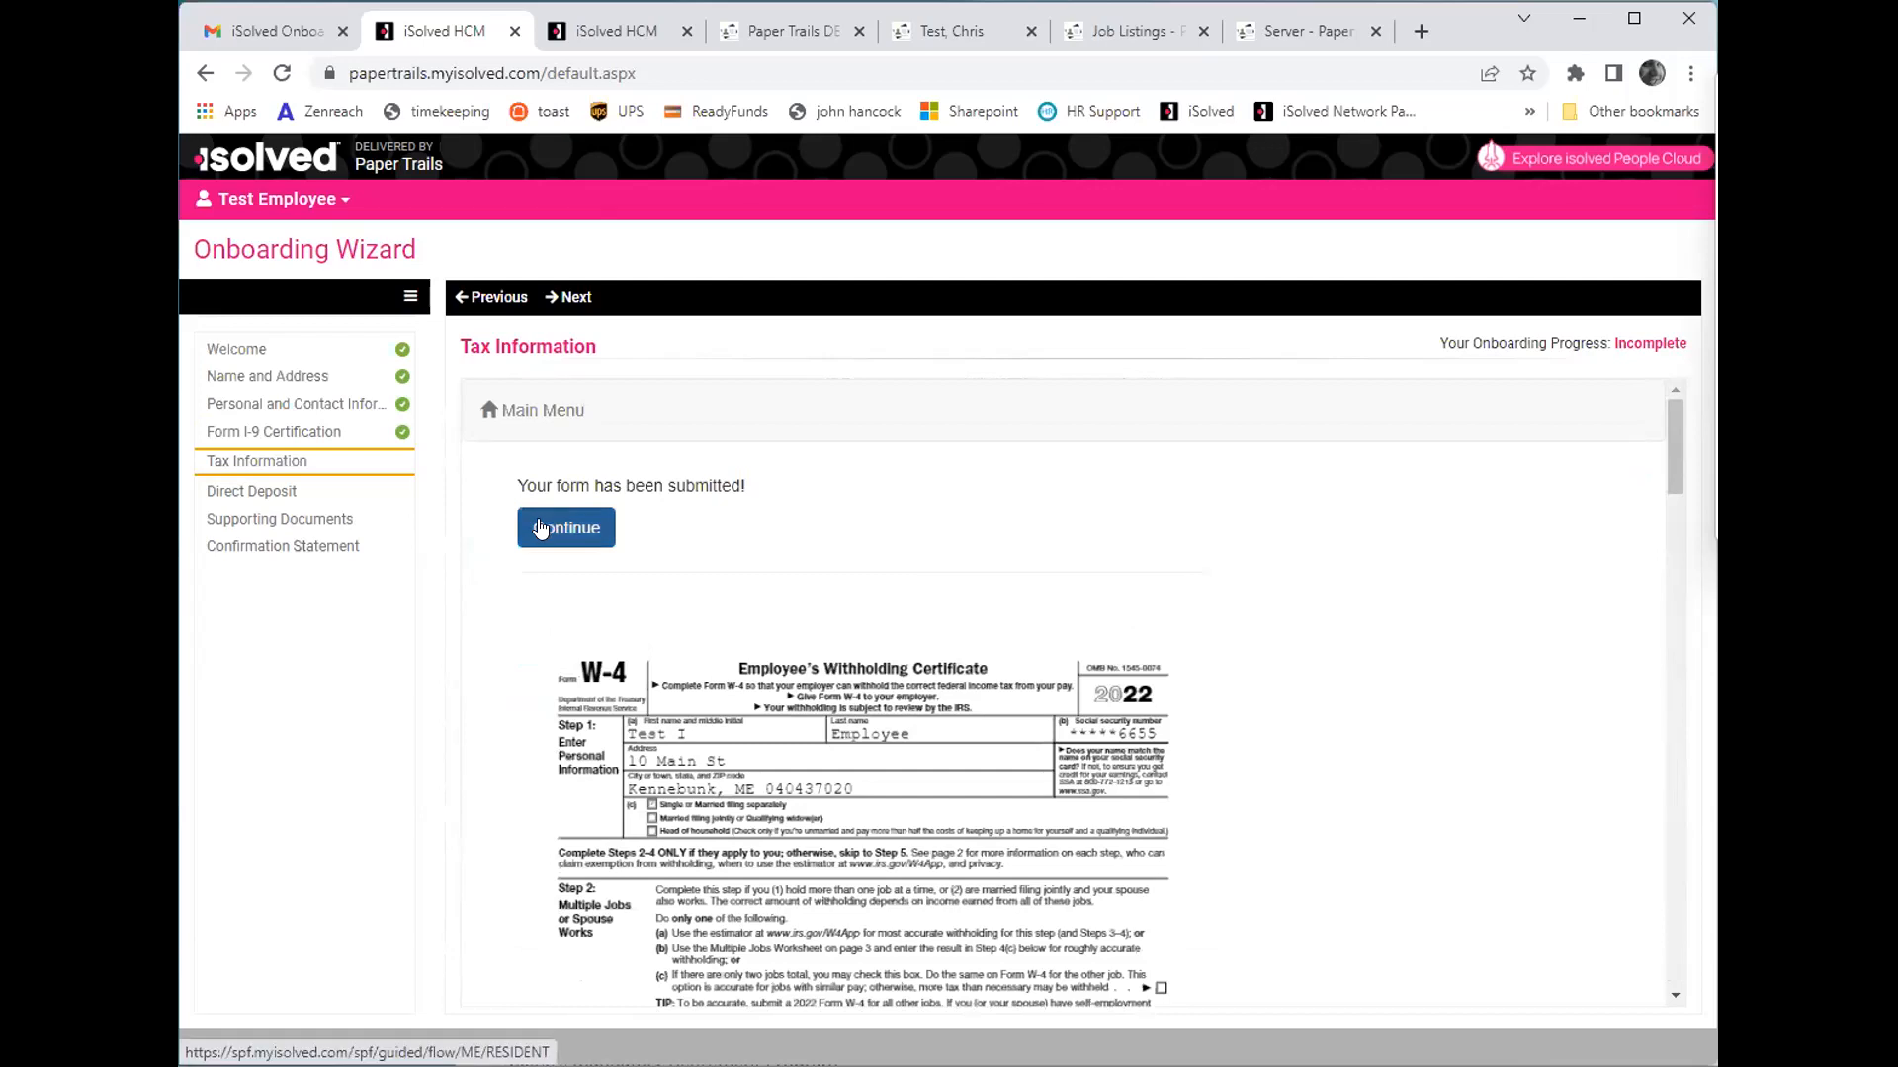
- Continue to the Maine resident survey, answer No to claiming more allowances than federal, and start the W-4ME form
click(540, 528)
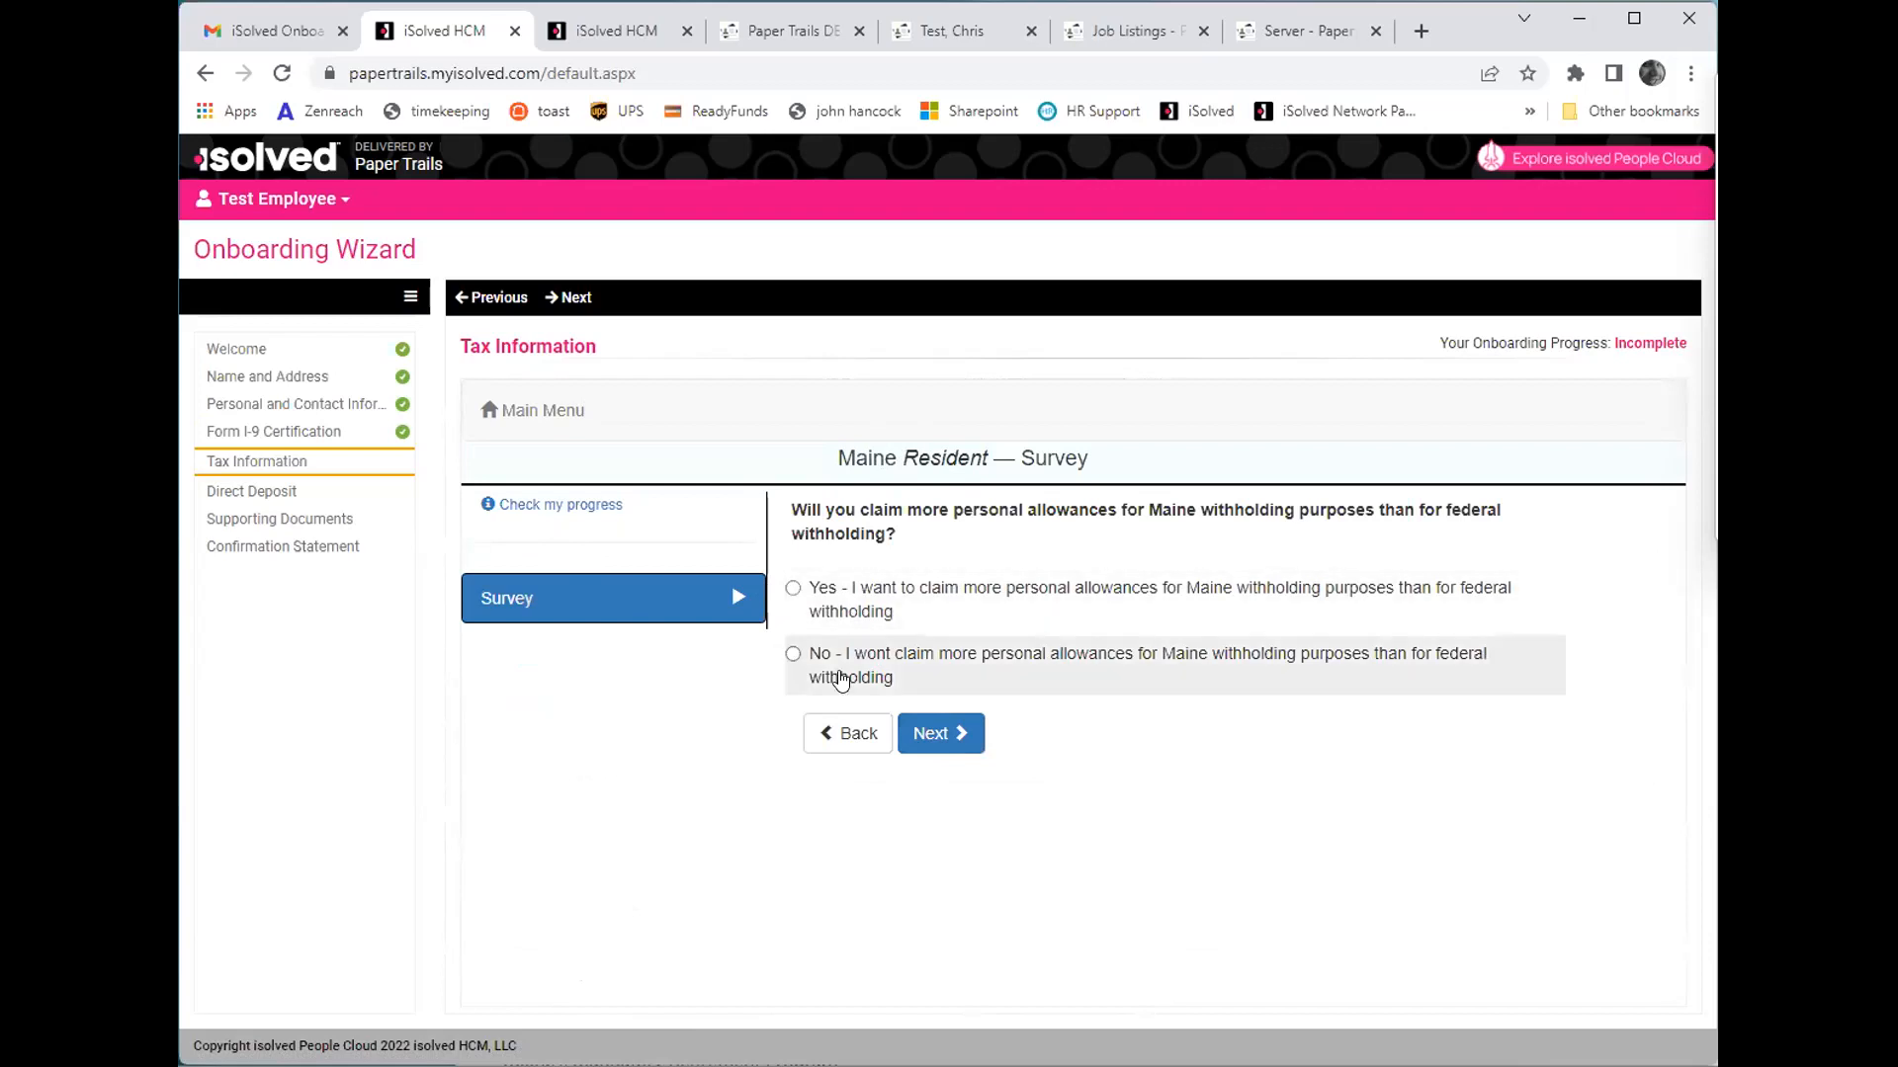
click(970, 733)
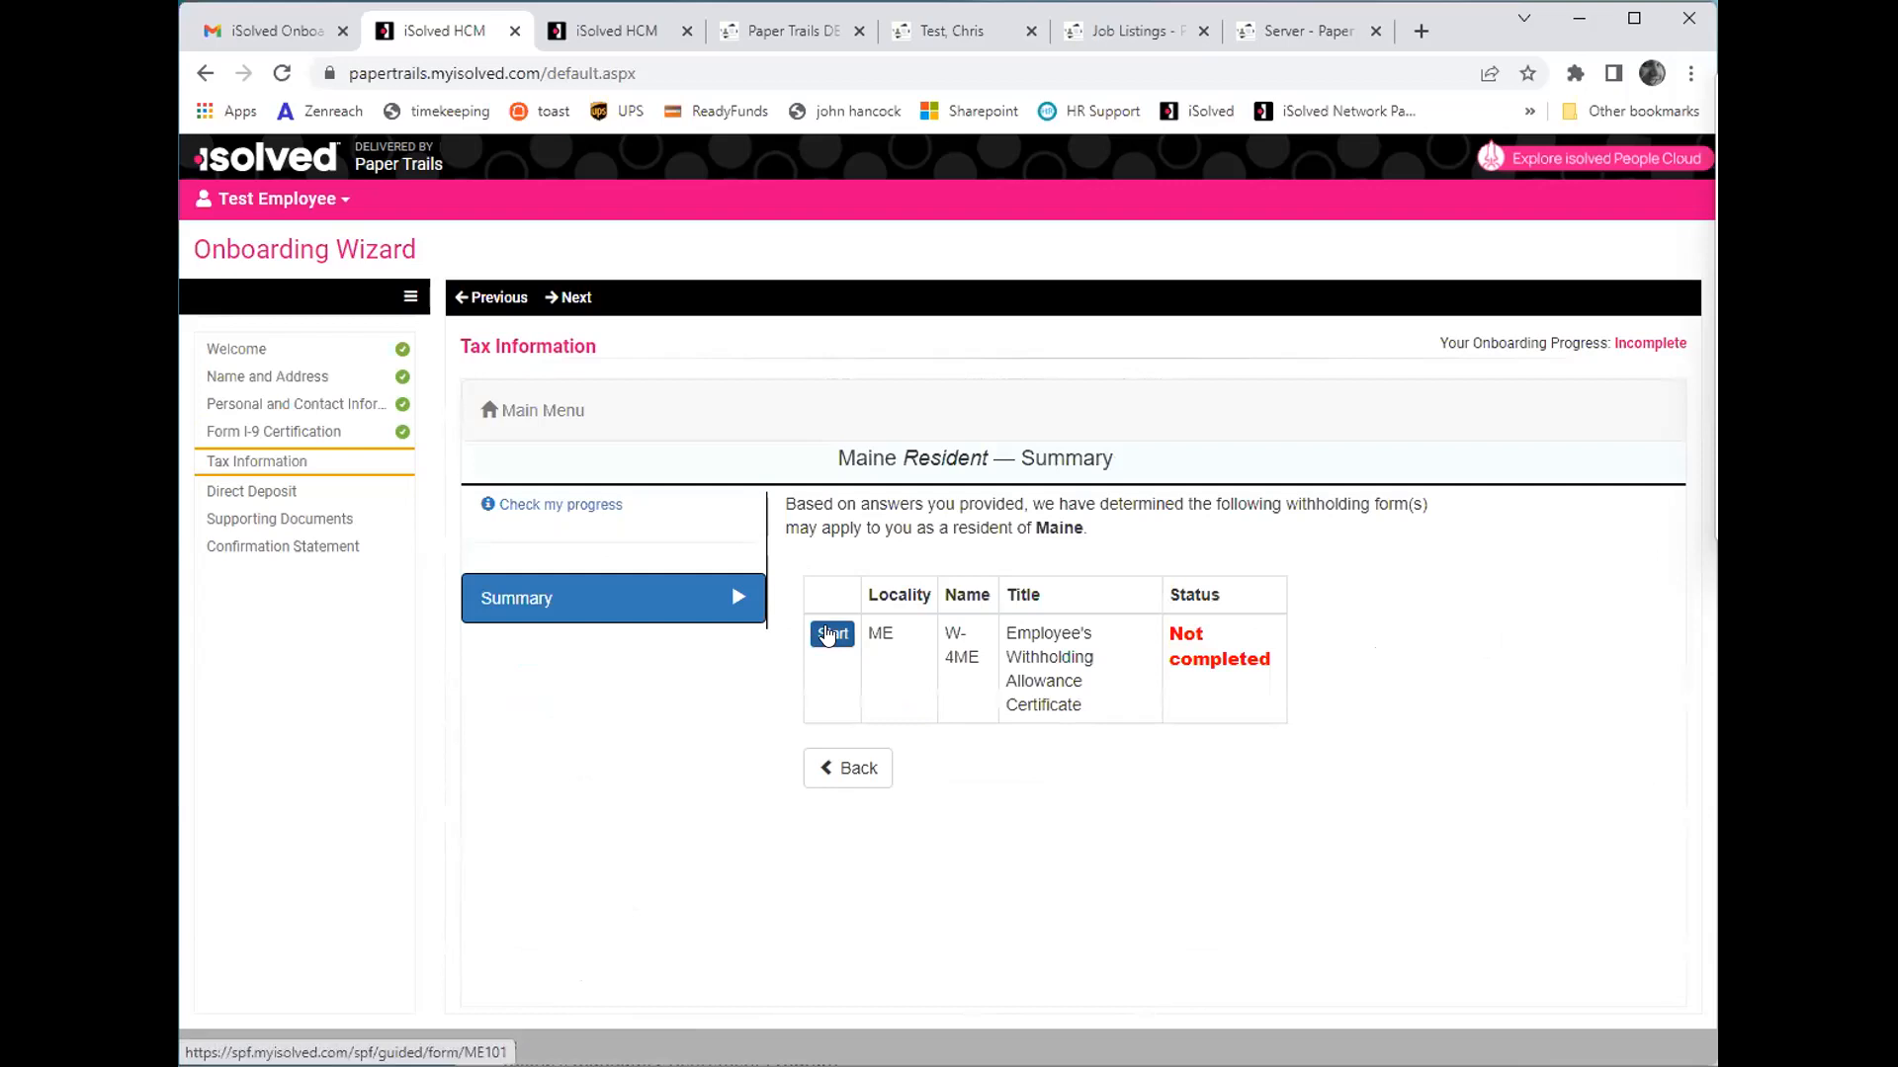
click(833, 636)
- On the W-4ME, choose Single or Head of Household, answer No to nonresident alien, and select not exempt with Maine income tax withheld
click(879, 680)
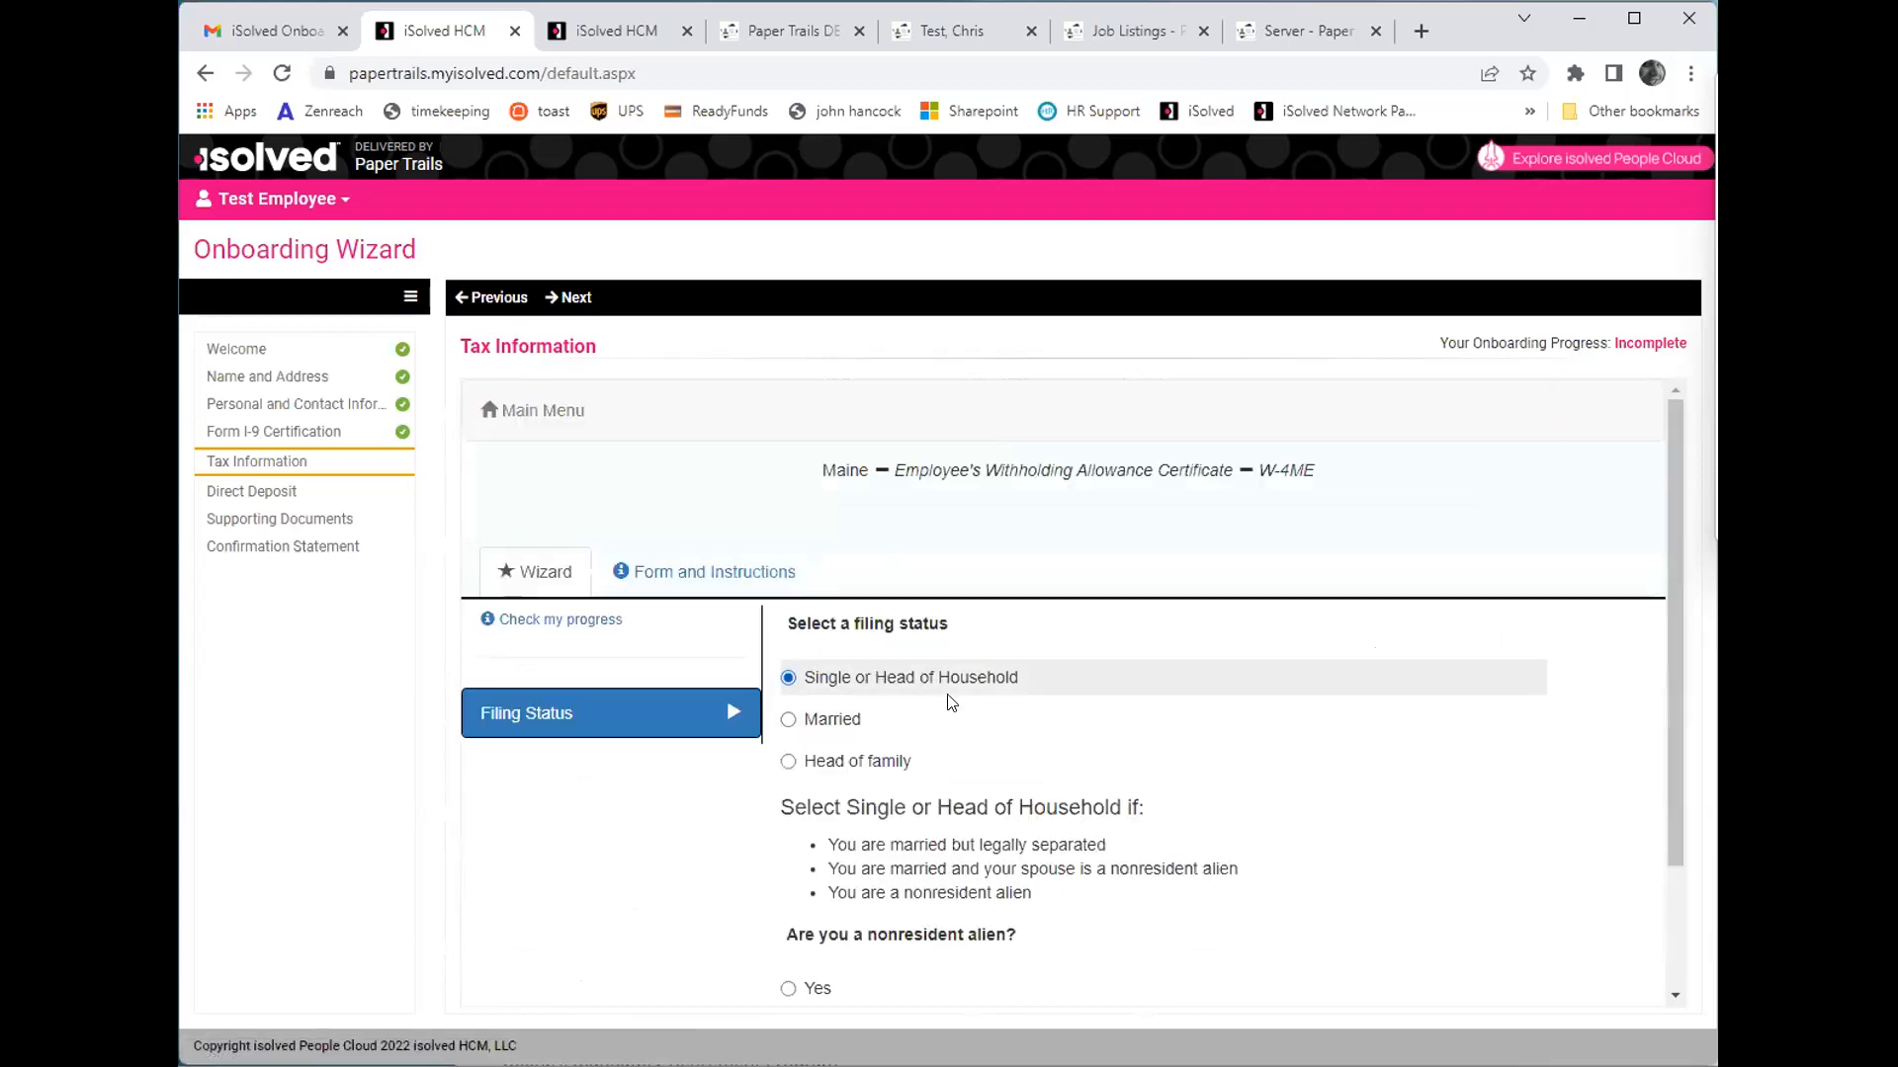
scroll(992, 707, down, 2)
click(820, 868)
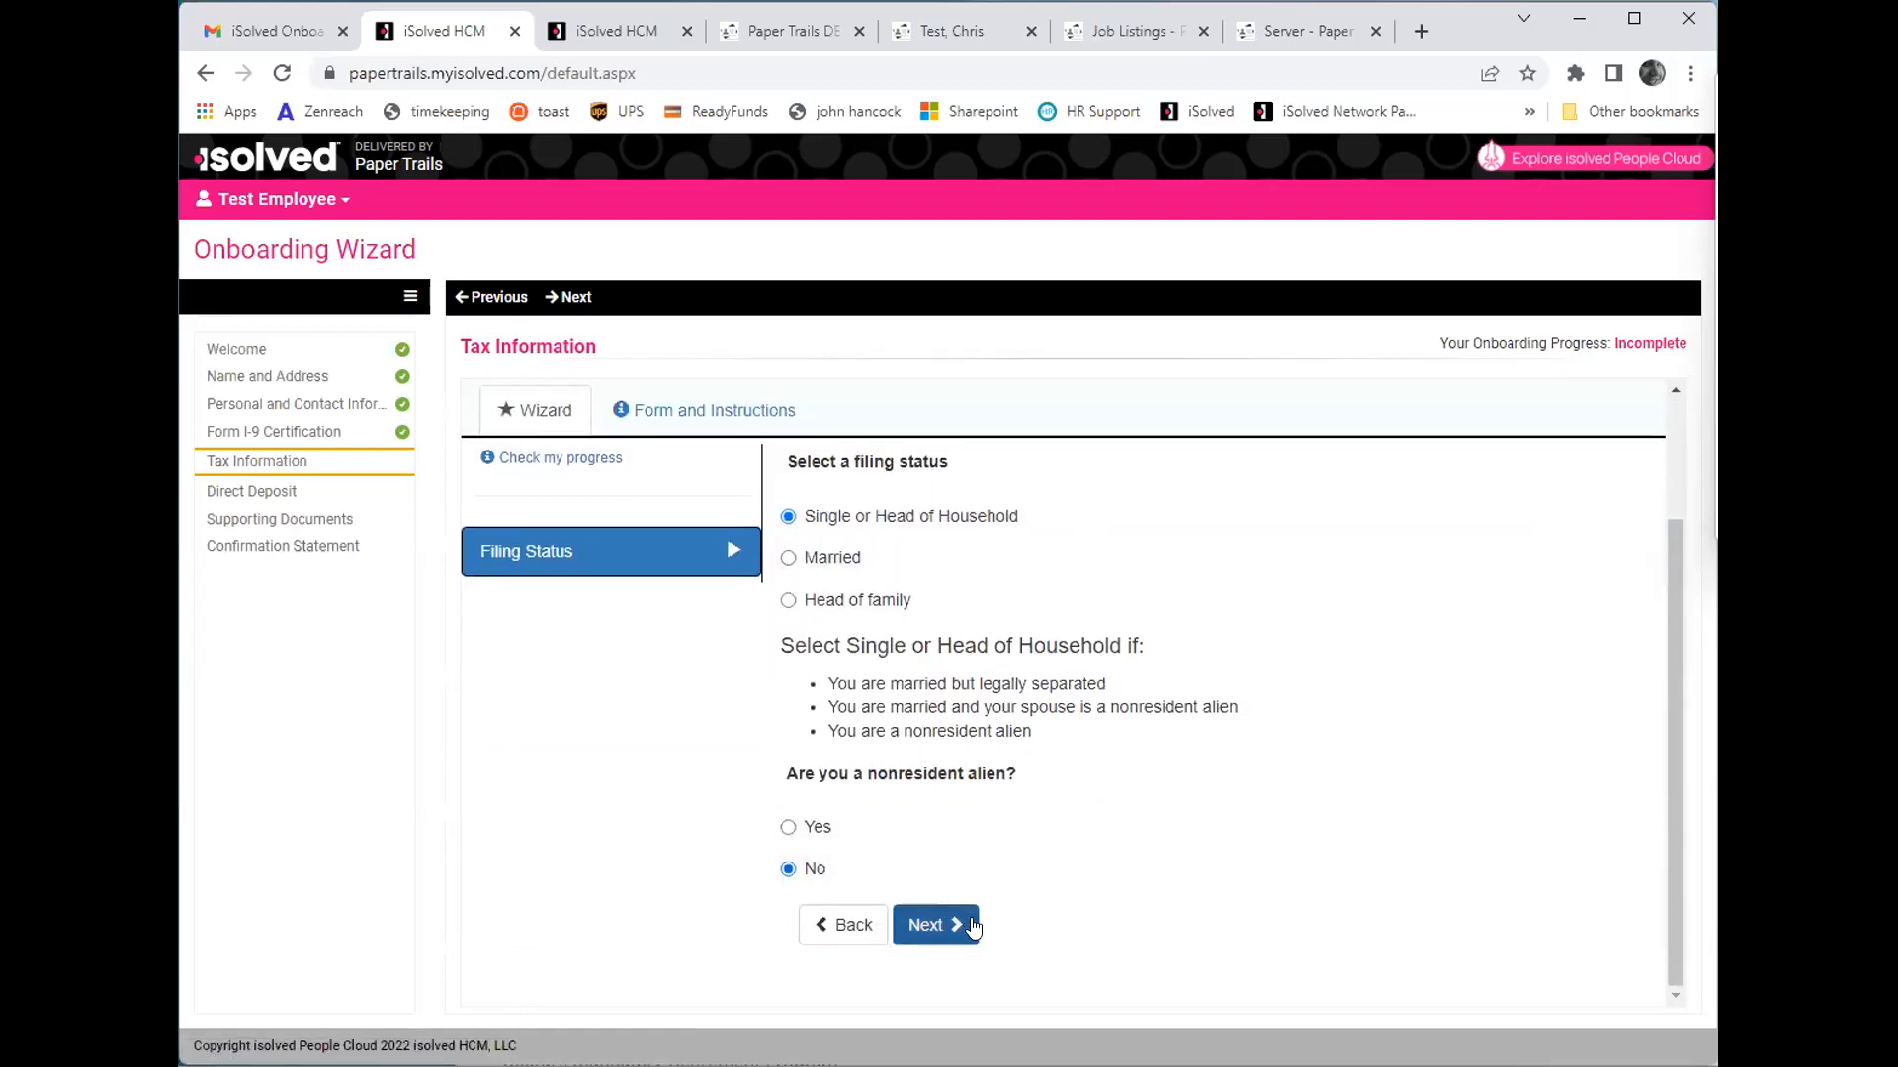
click(946, 921)
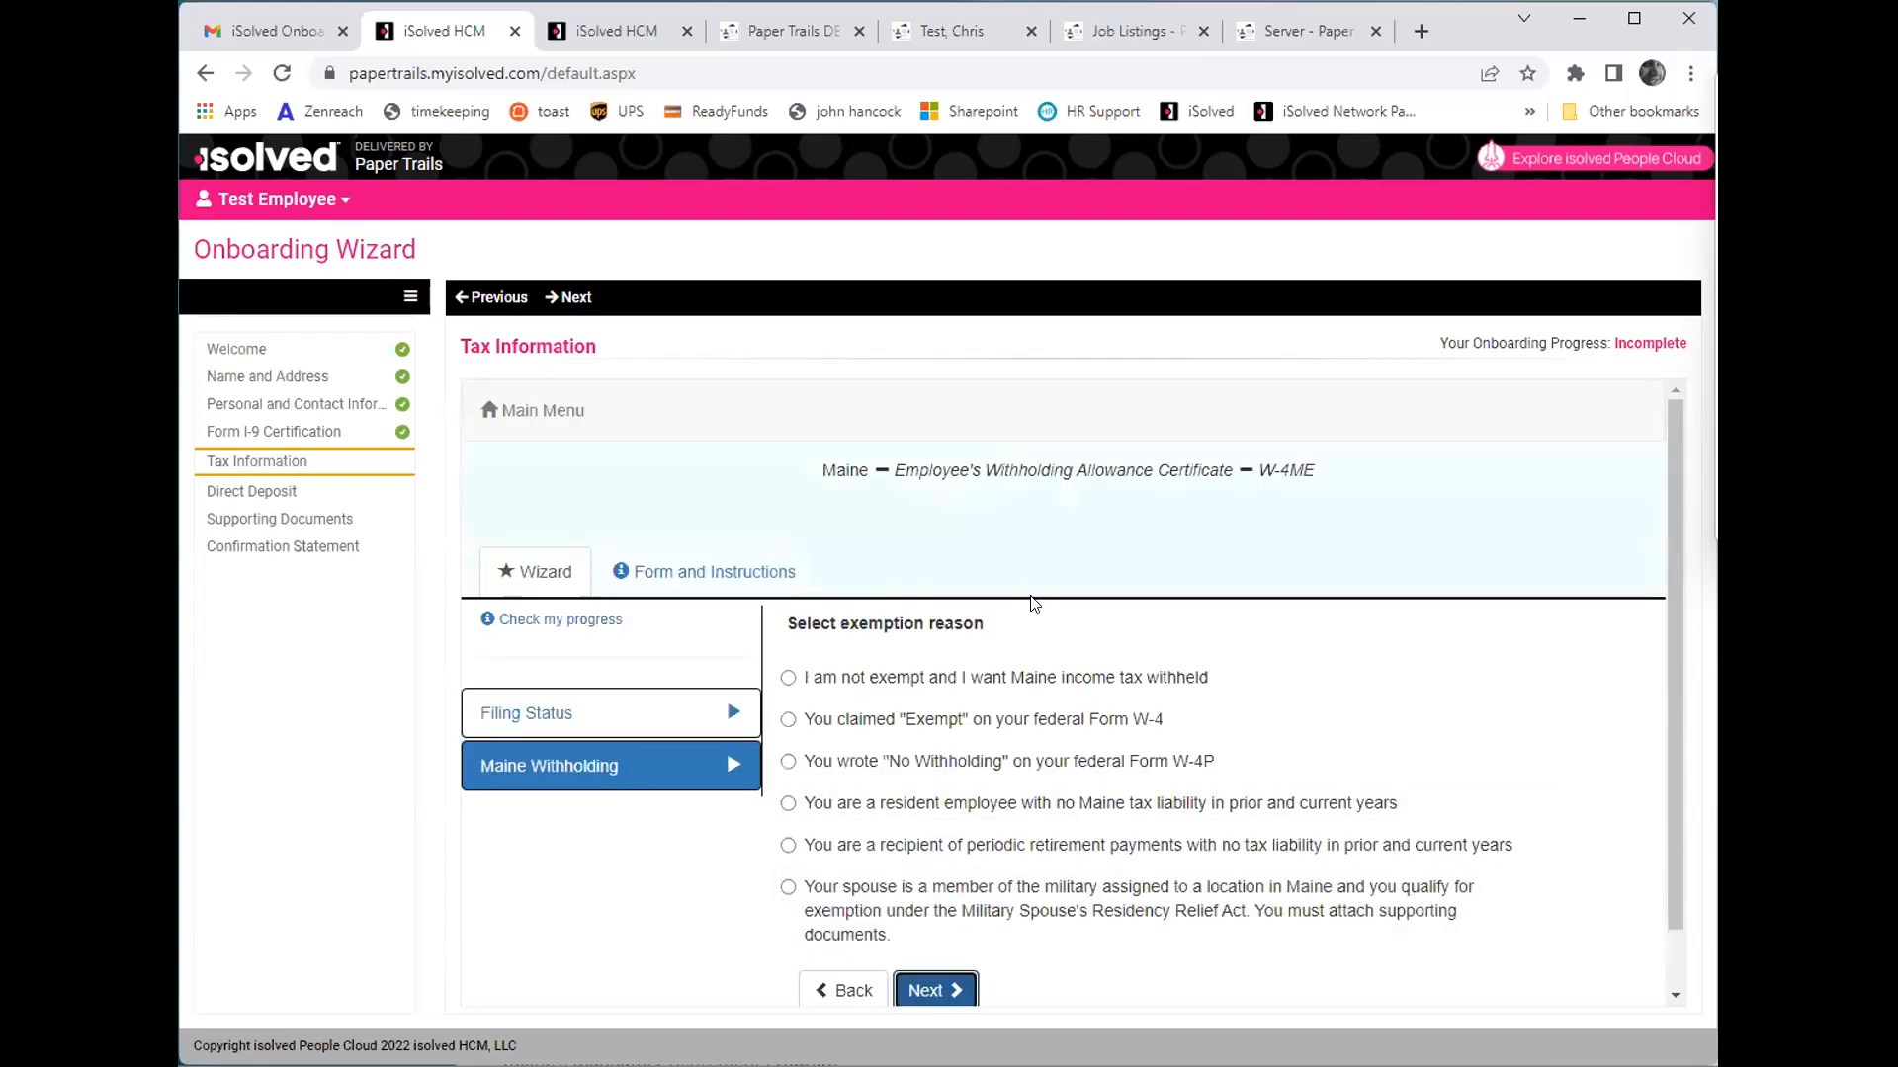
click(876, 680)
click(934, 992)
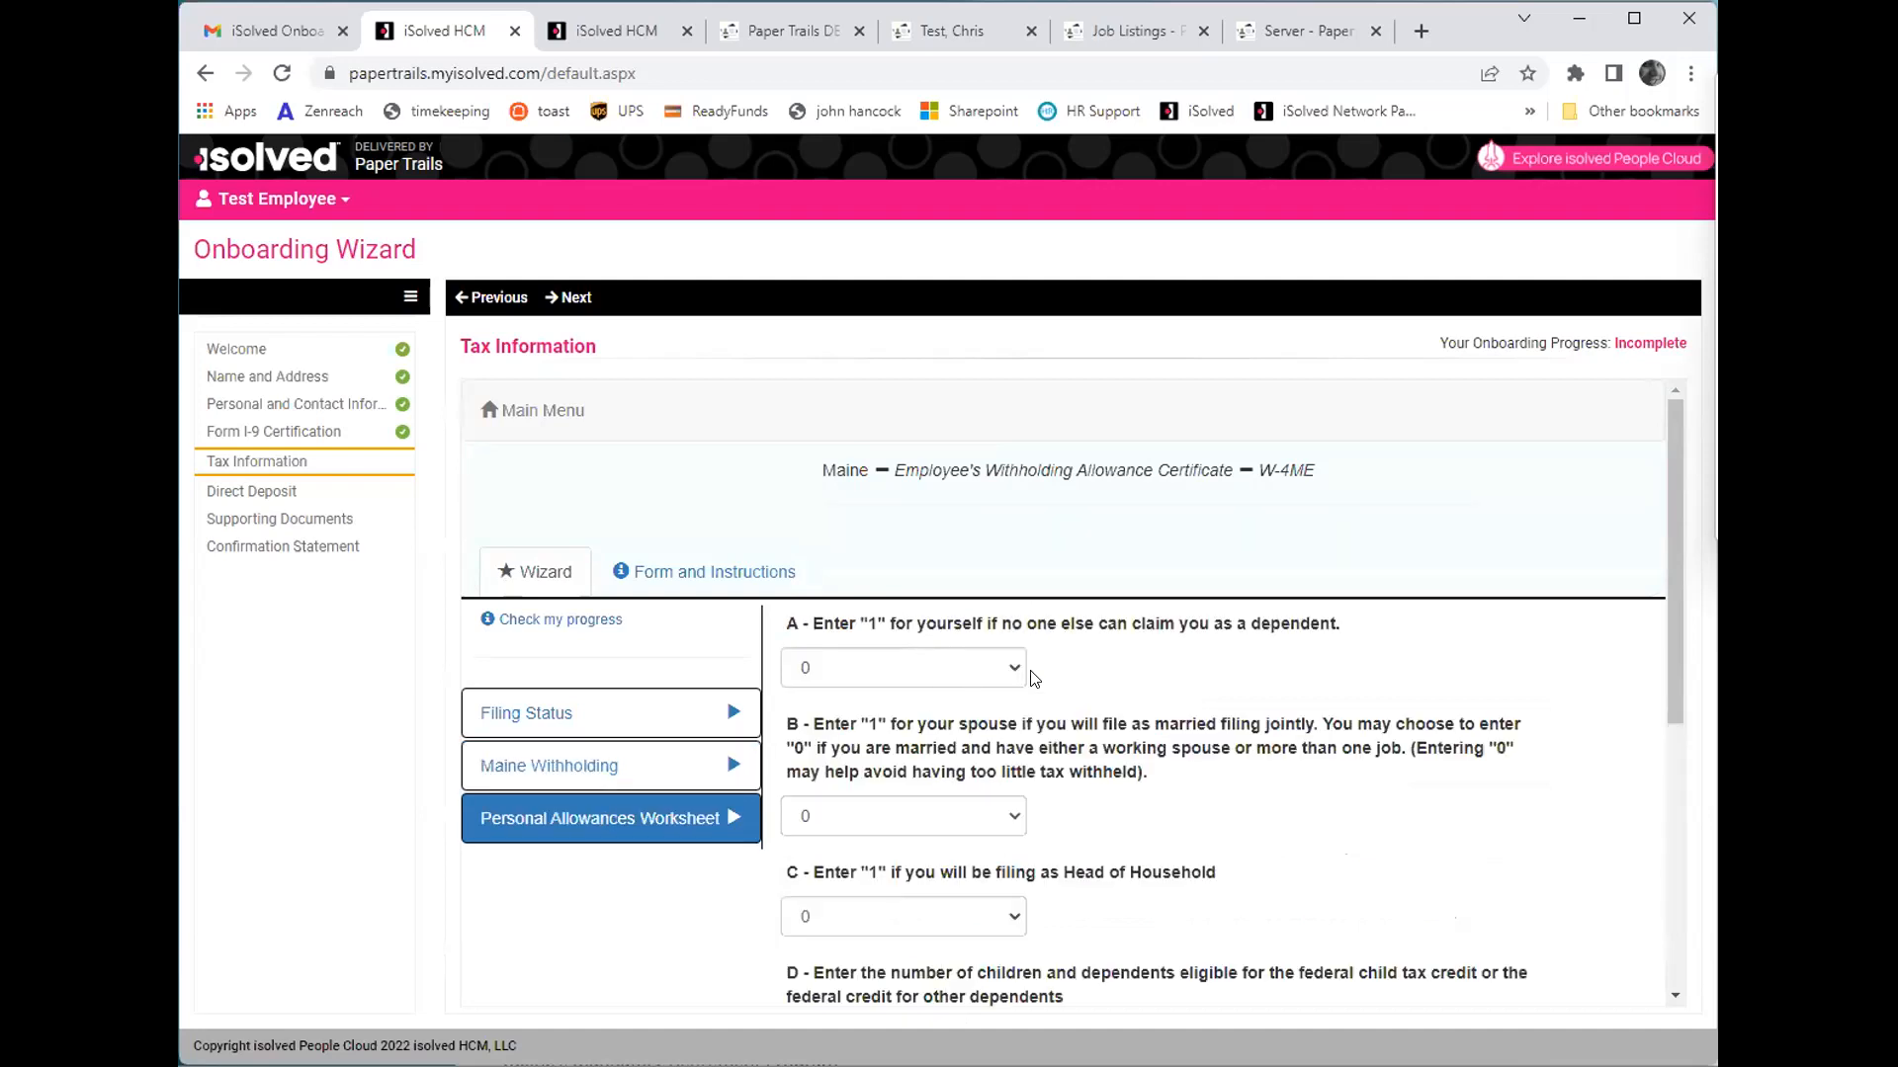
- On the W-4ME Personal Allowances Worksheet, set line A for yourself to 1 and line D for children and dependents to 0
click(966, 669)
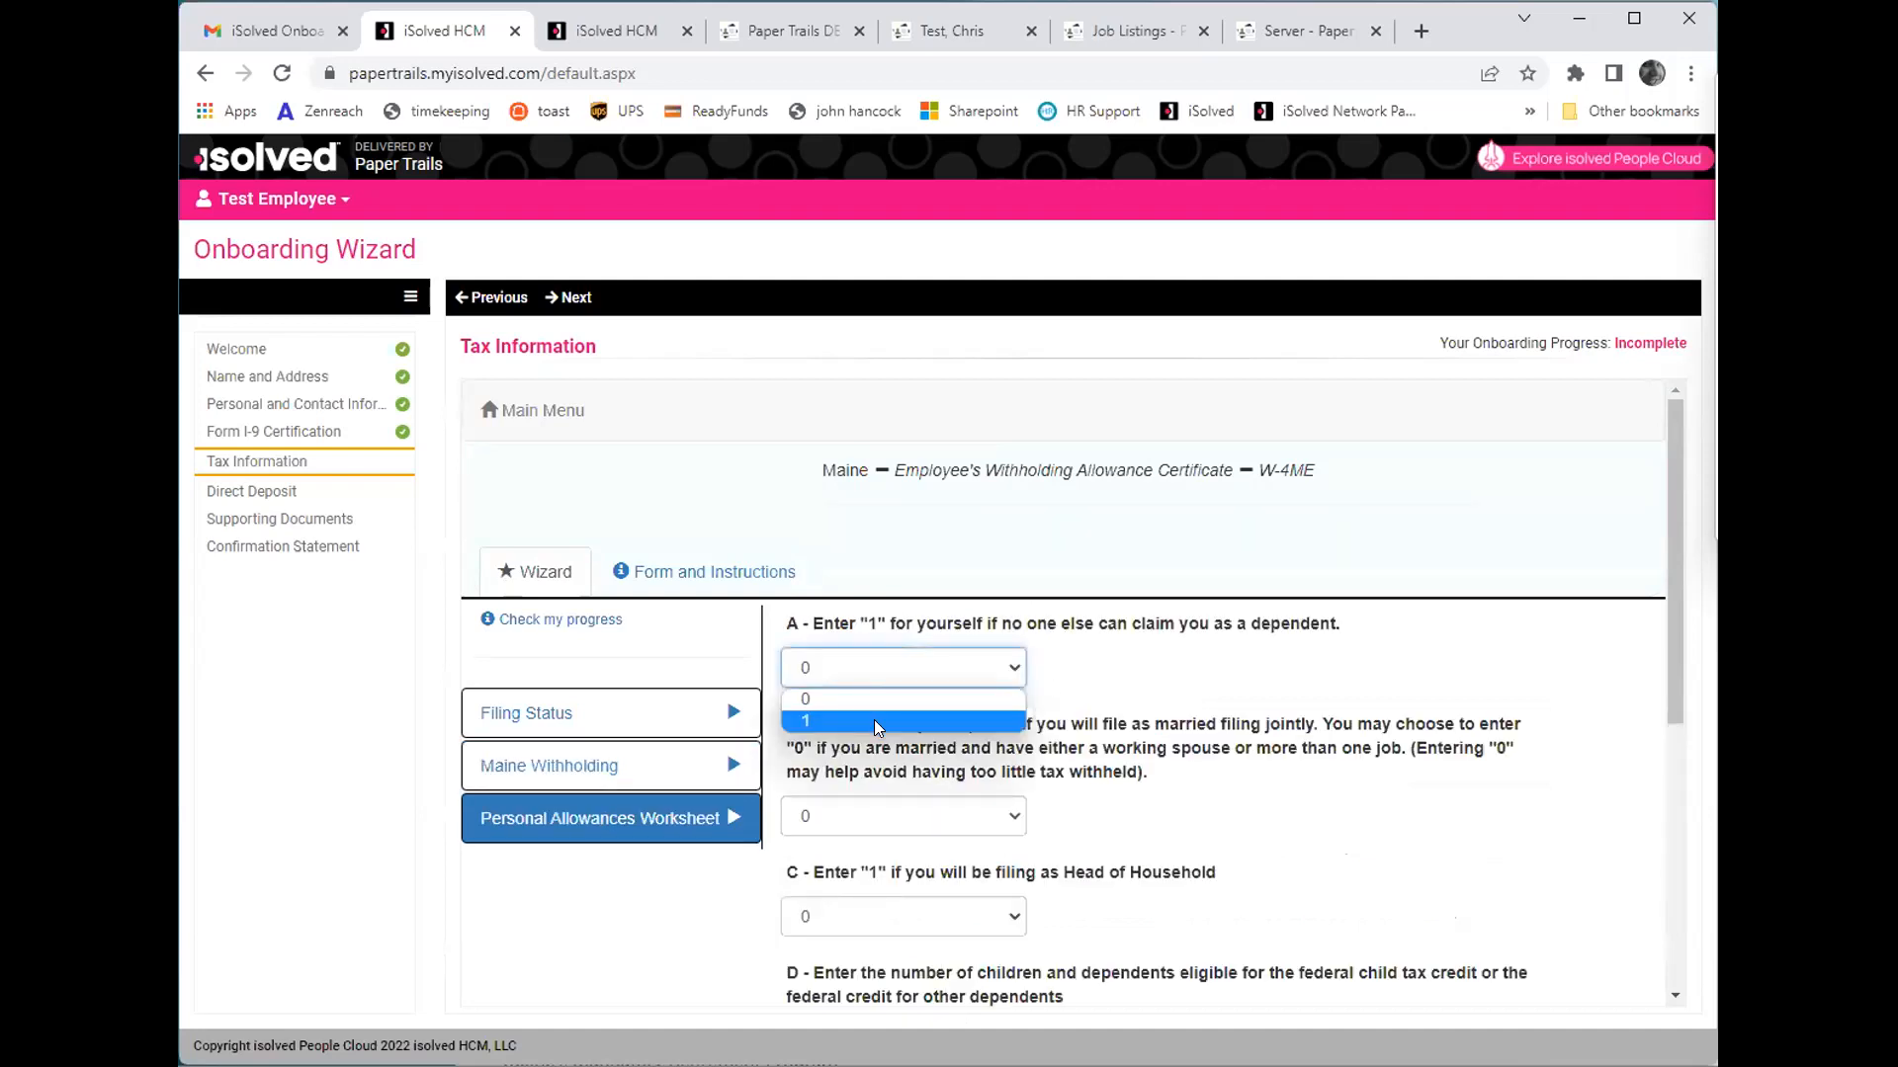
click(874, 719)
scroll(902, 698, down, 1)
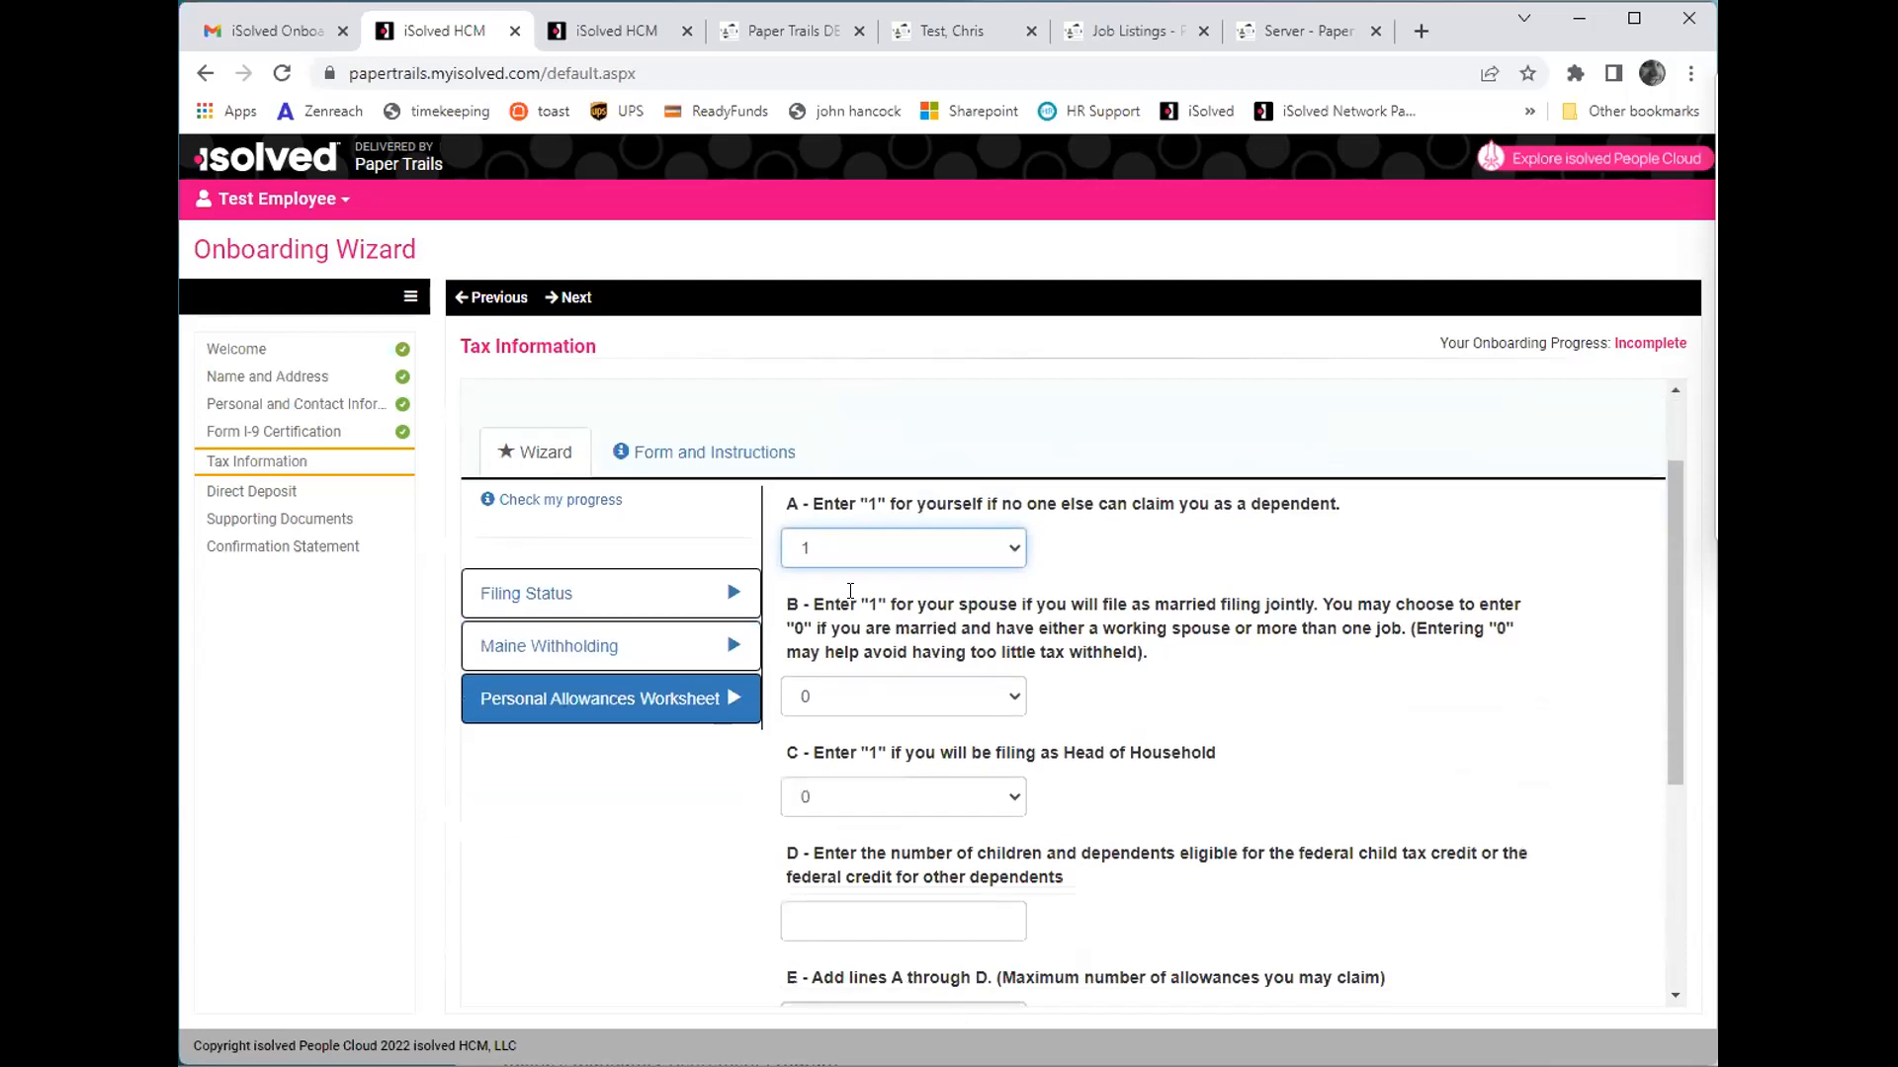
scroll(941, 739, down, 2)
click(915, 684)
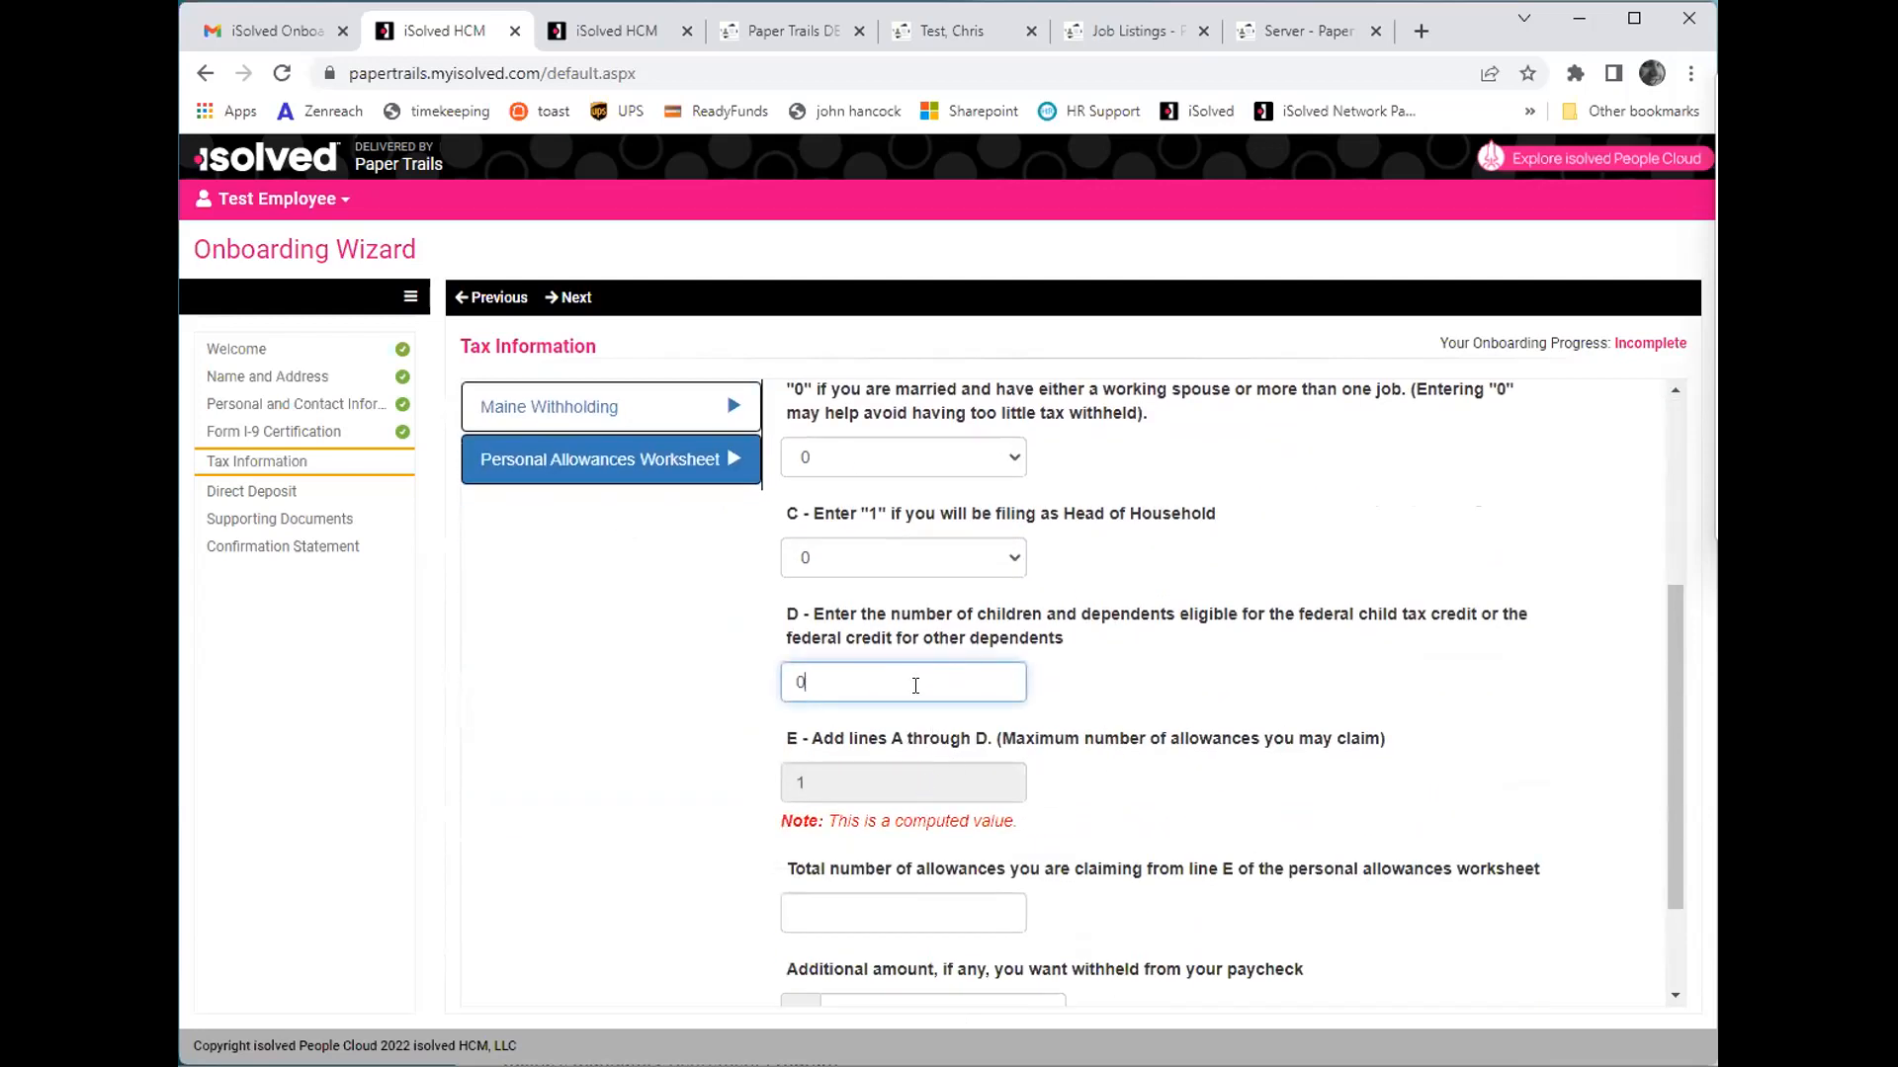
click(1050, 666)
- Claim 1 total allowance on the W-4ME worksheet, leave the additional withholding amount blank, and proceed to the document review
scroll(944, 852, down, 1)
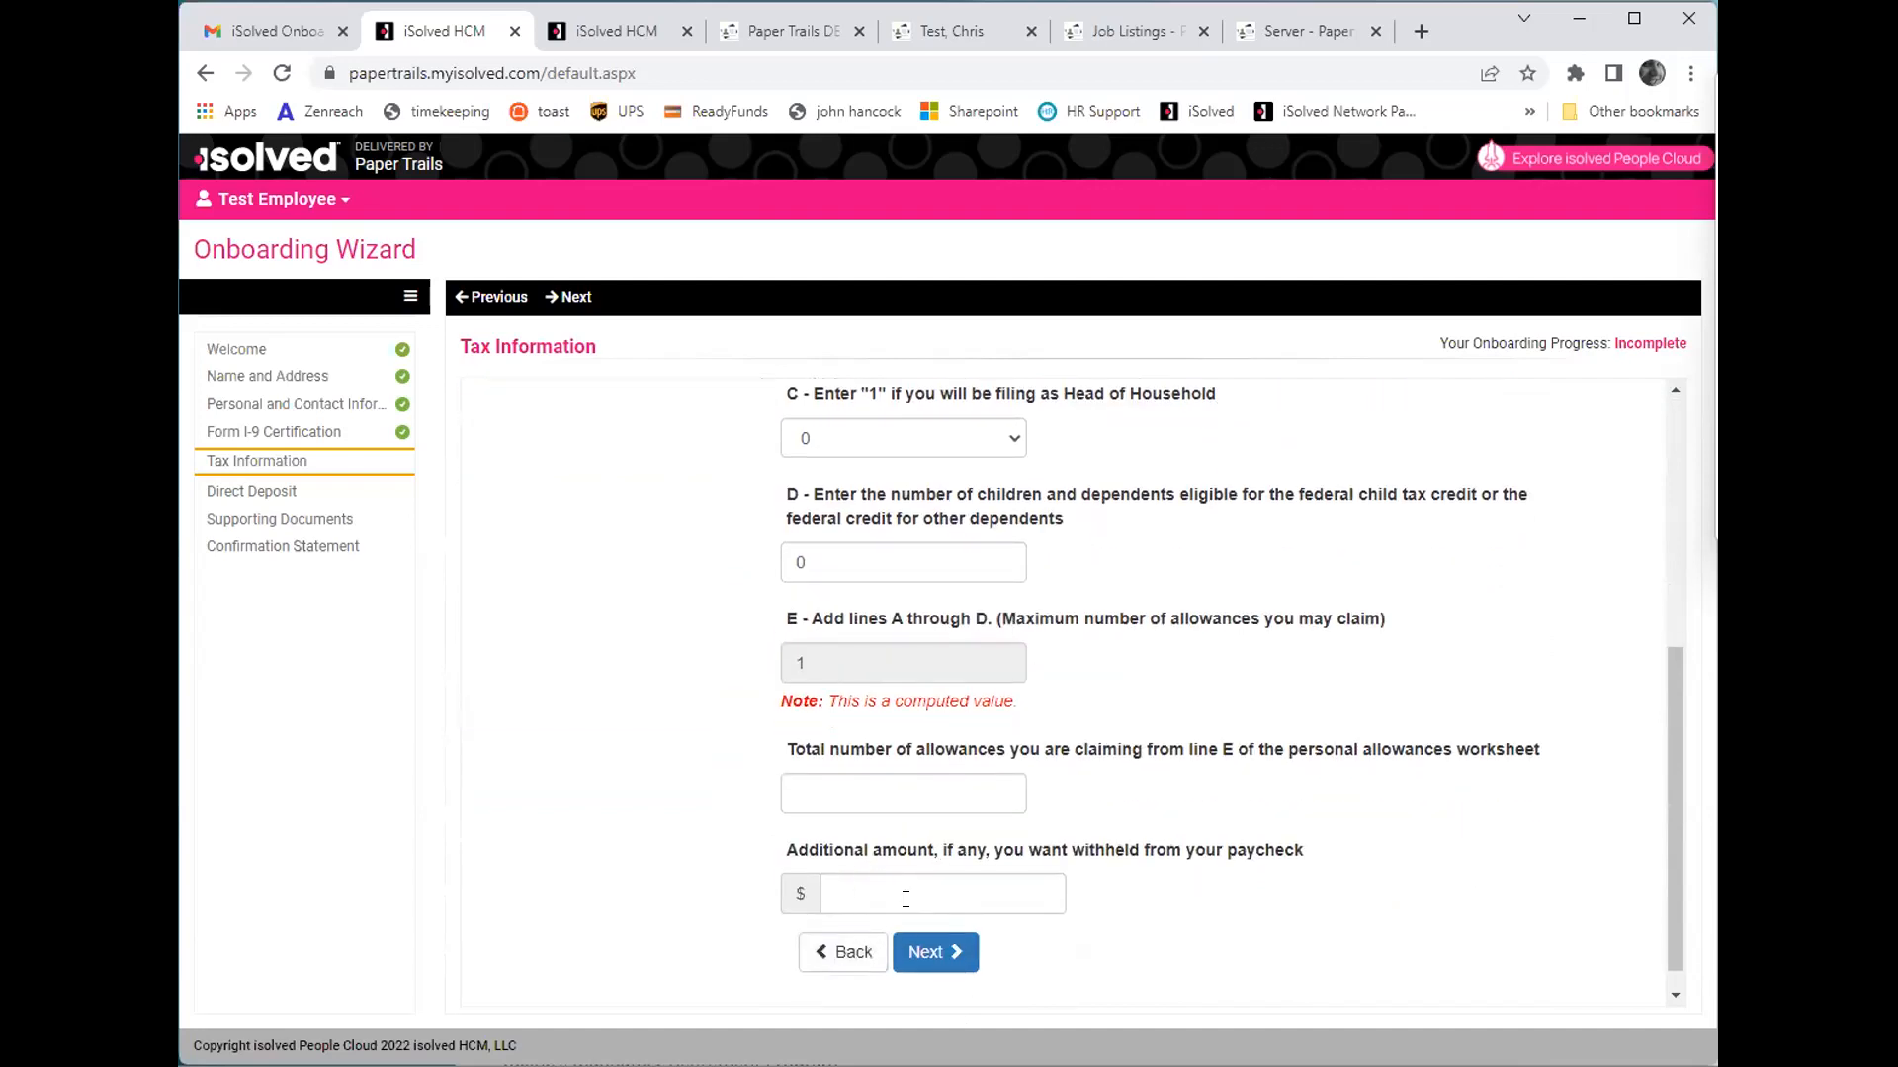
click(924, 951)
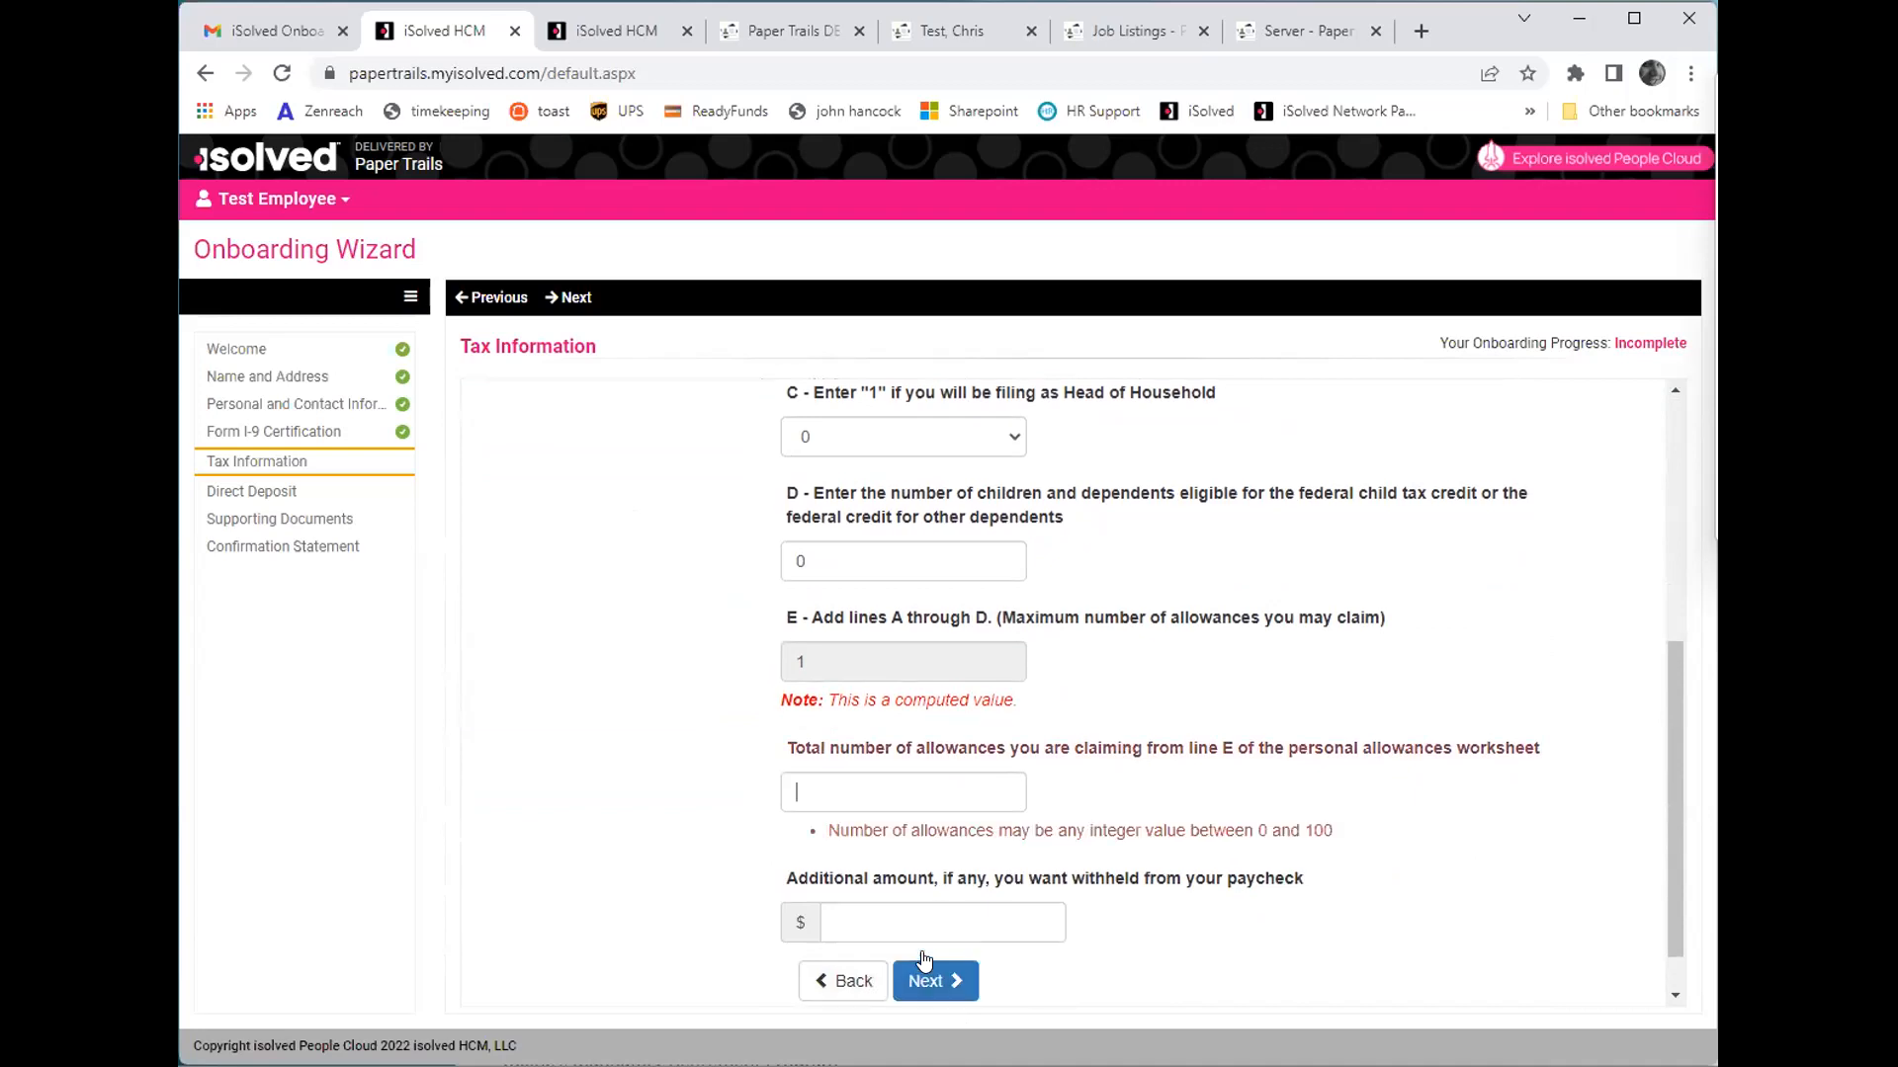
click(905, 739)
text(0)
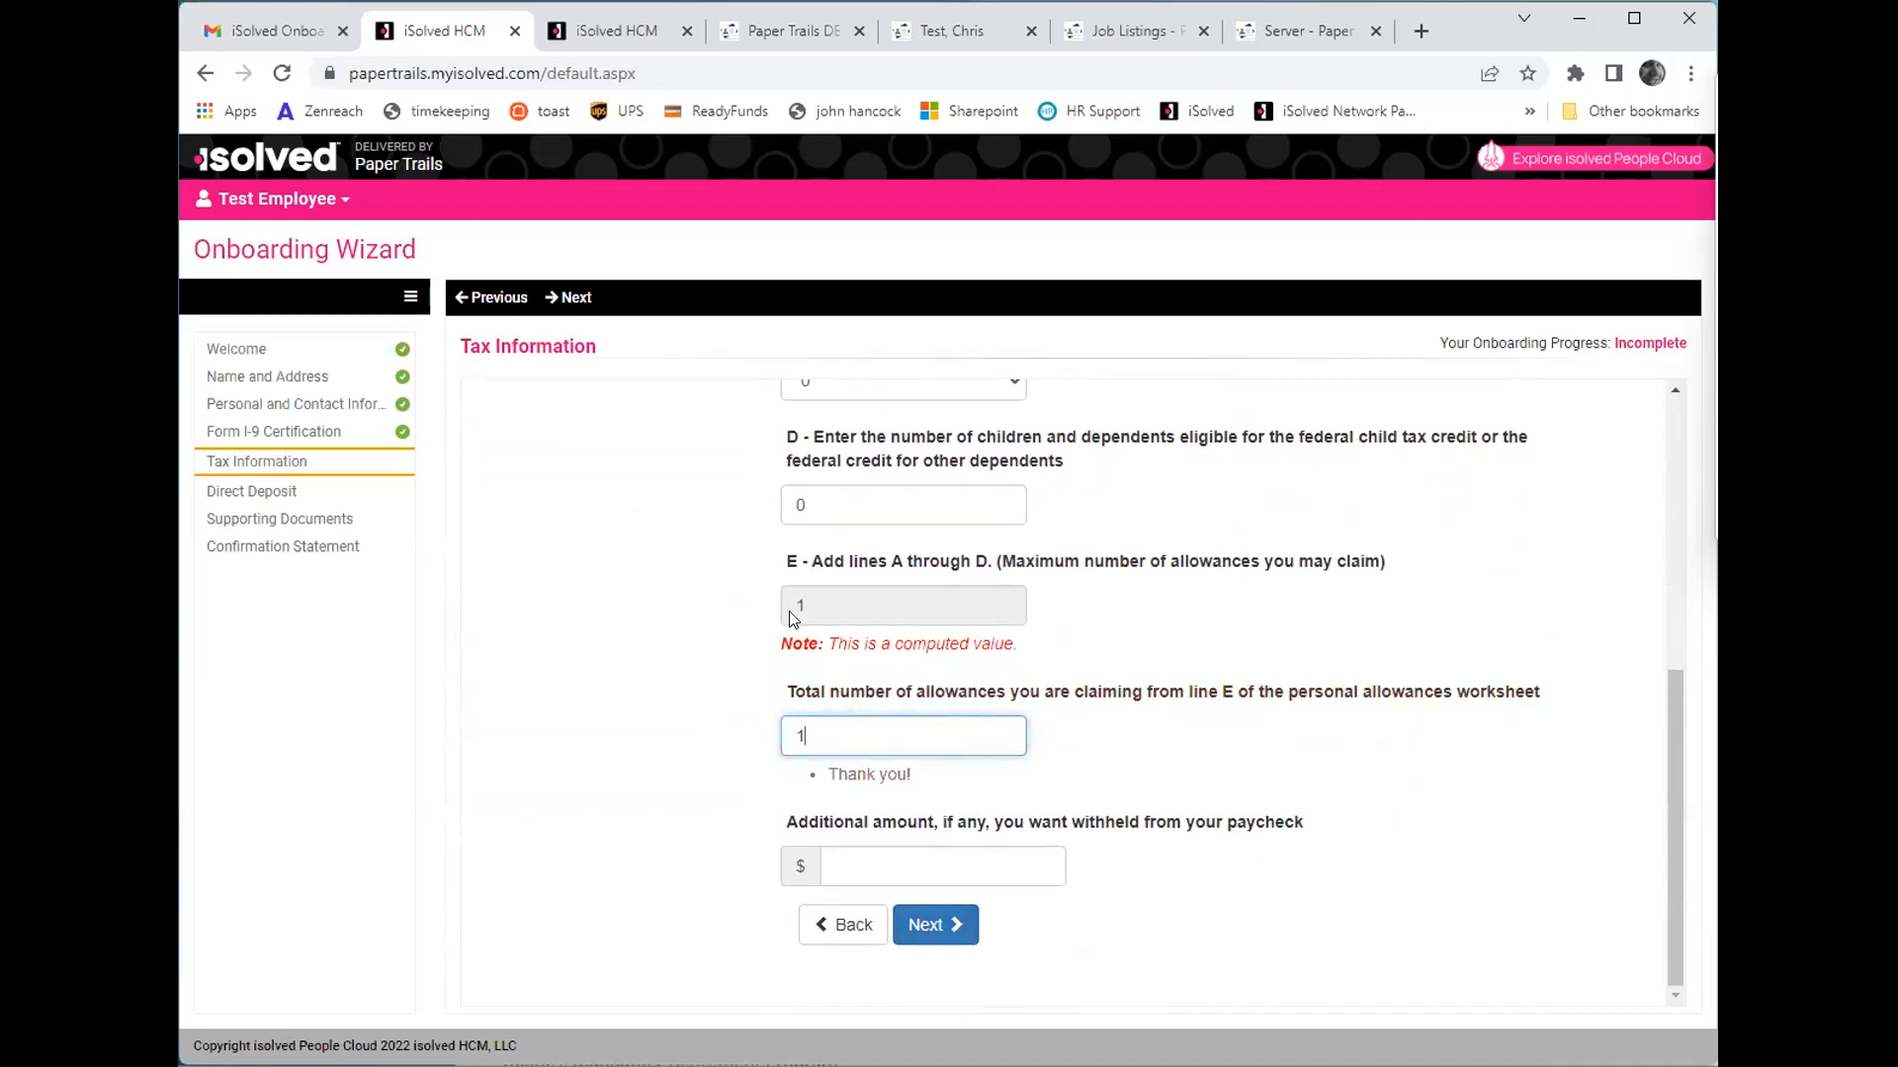
click(957, 927)
- Accept the perjury declaration on the W-4ME, enter the signature PIN and submit the form
click(525, 781)
click(575, 910)
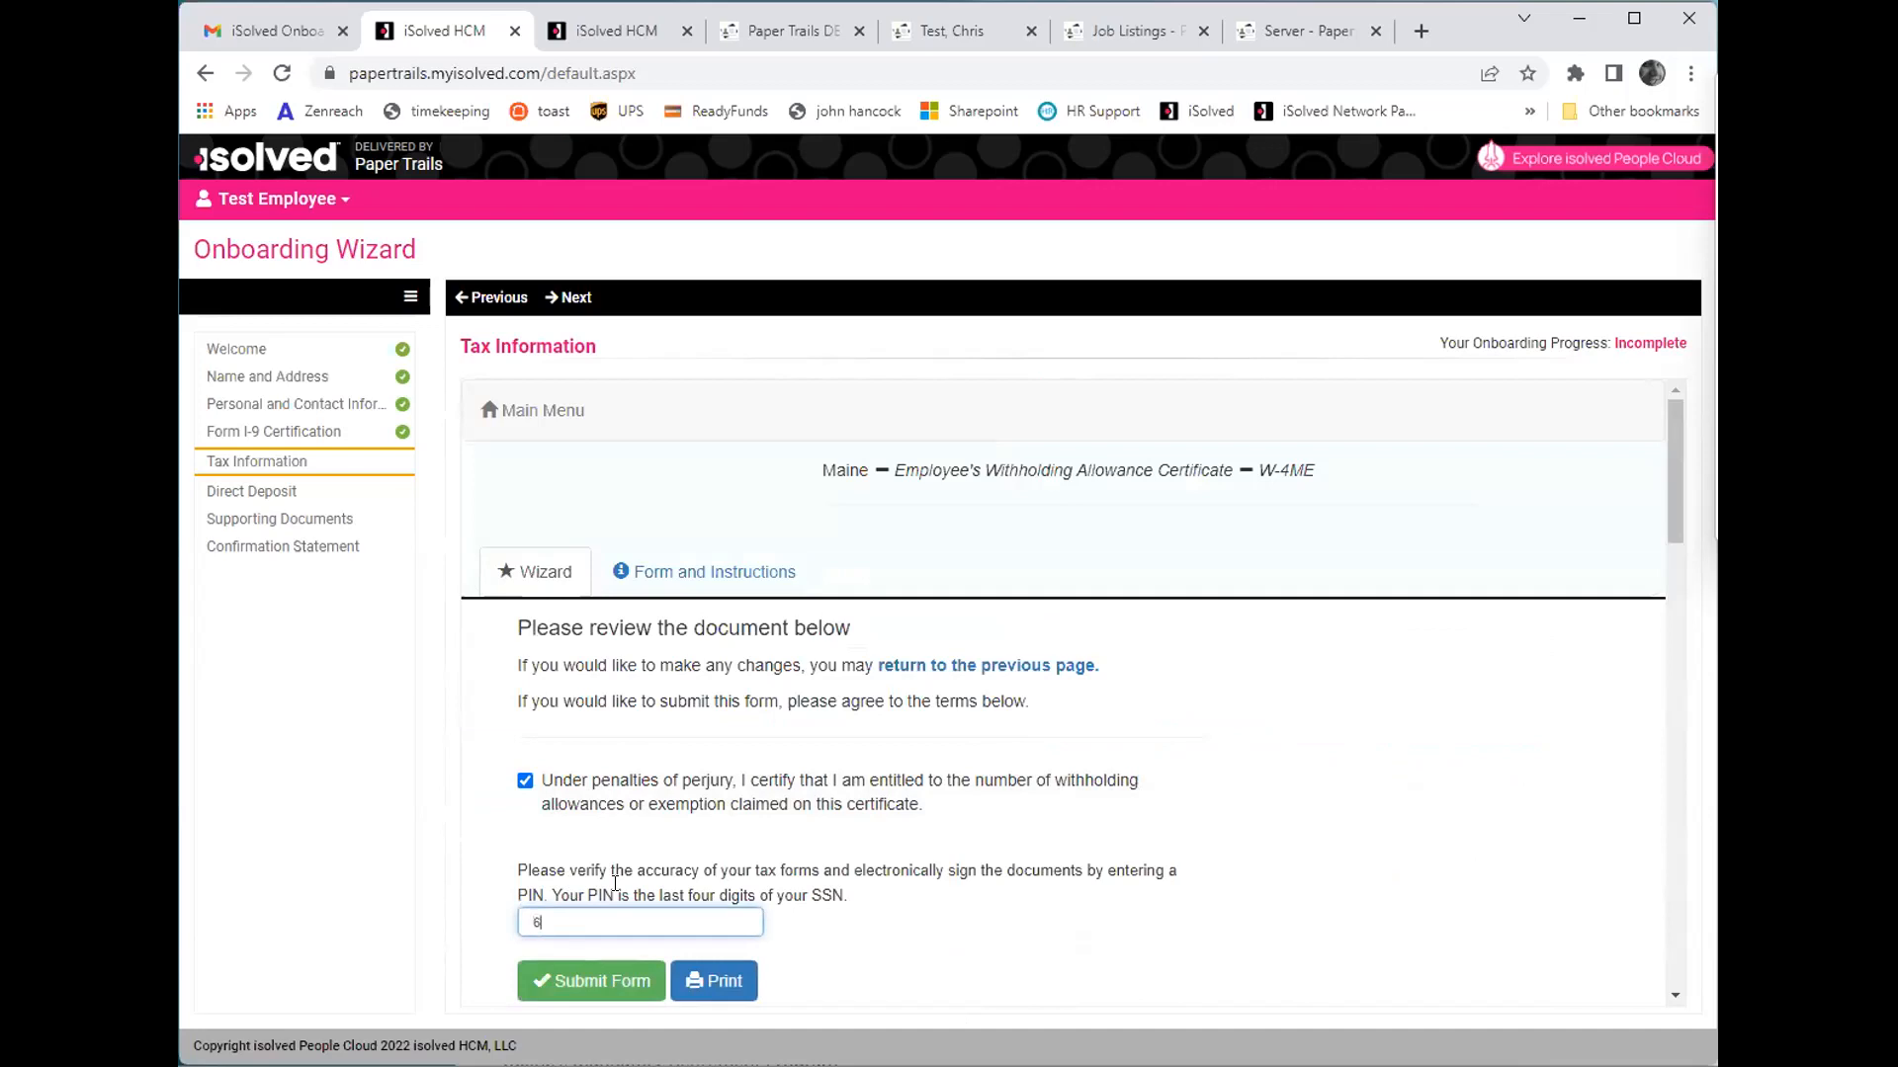
click(631, 990)
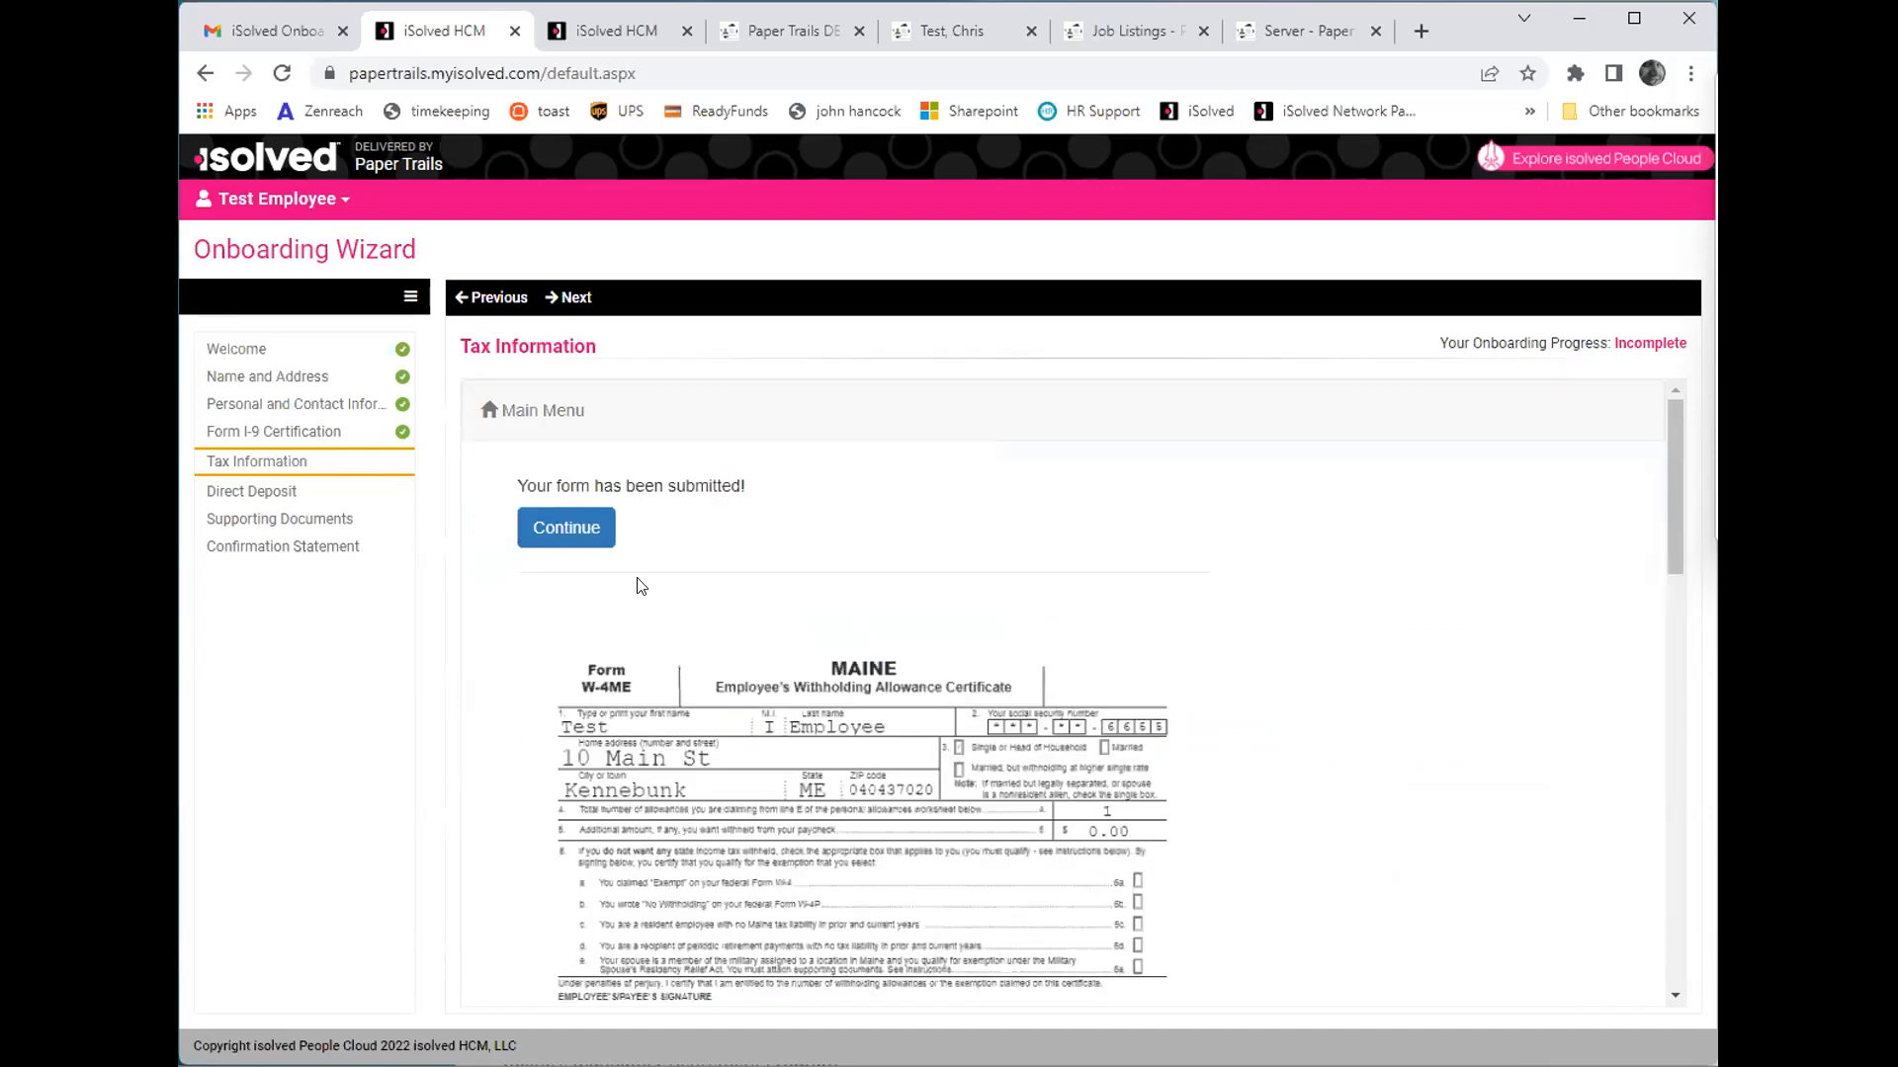
- Look over the submitted W-4ME, then continue to the California nonresident survey and complete it through to its summary
scroll(973, 507, down, 3)
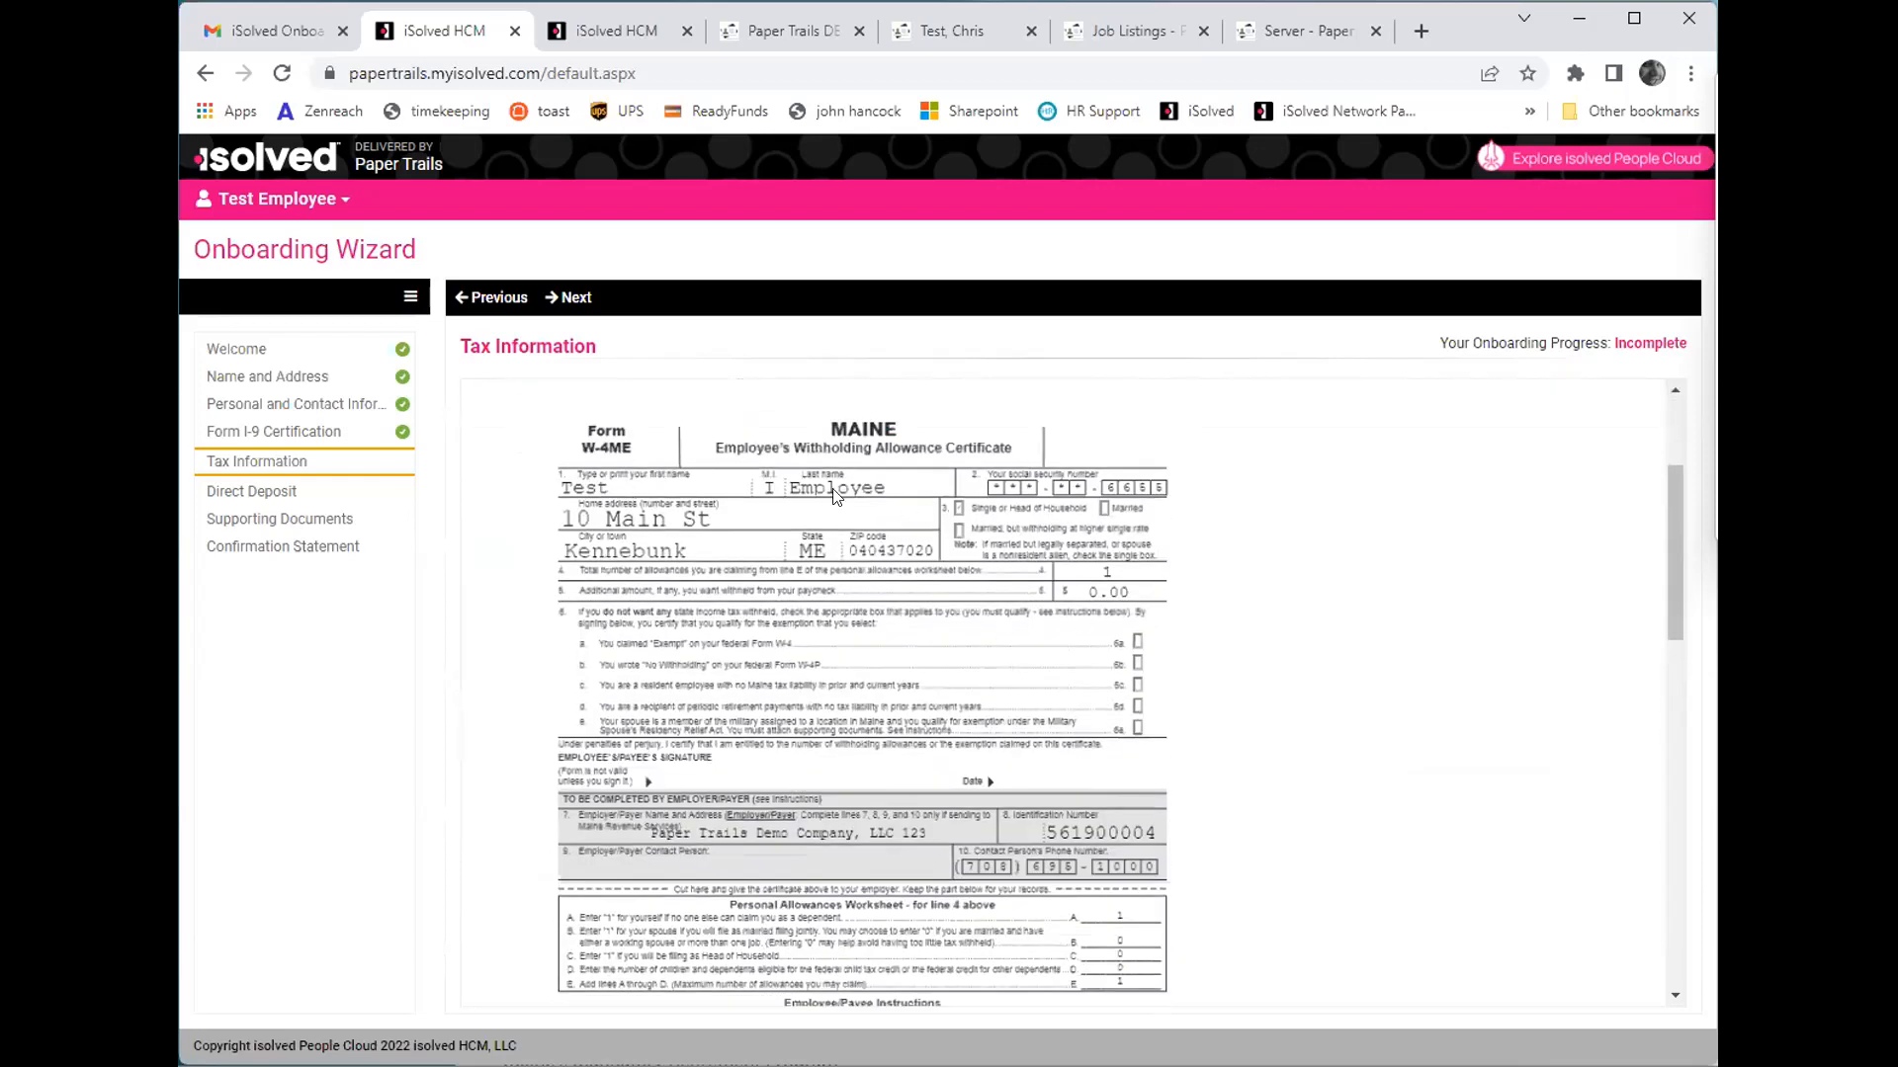
scroll(731, 731, down, 2)
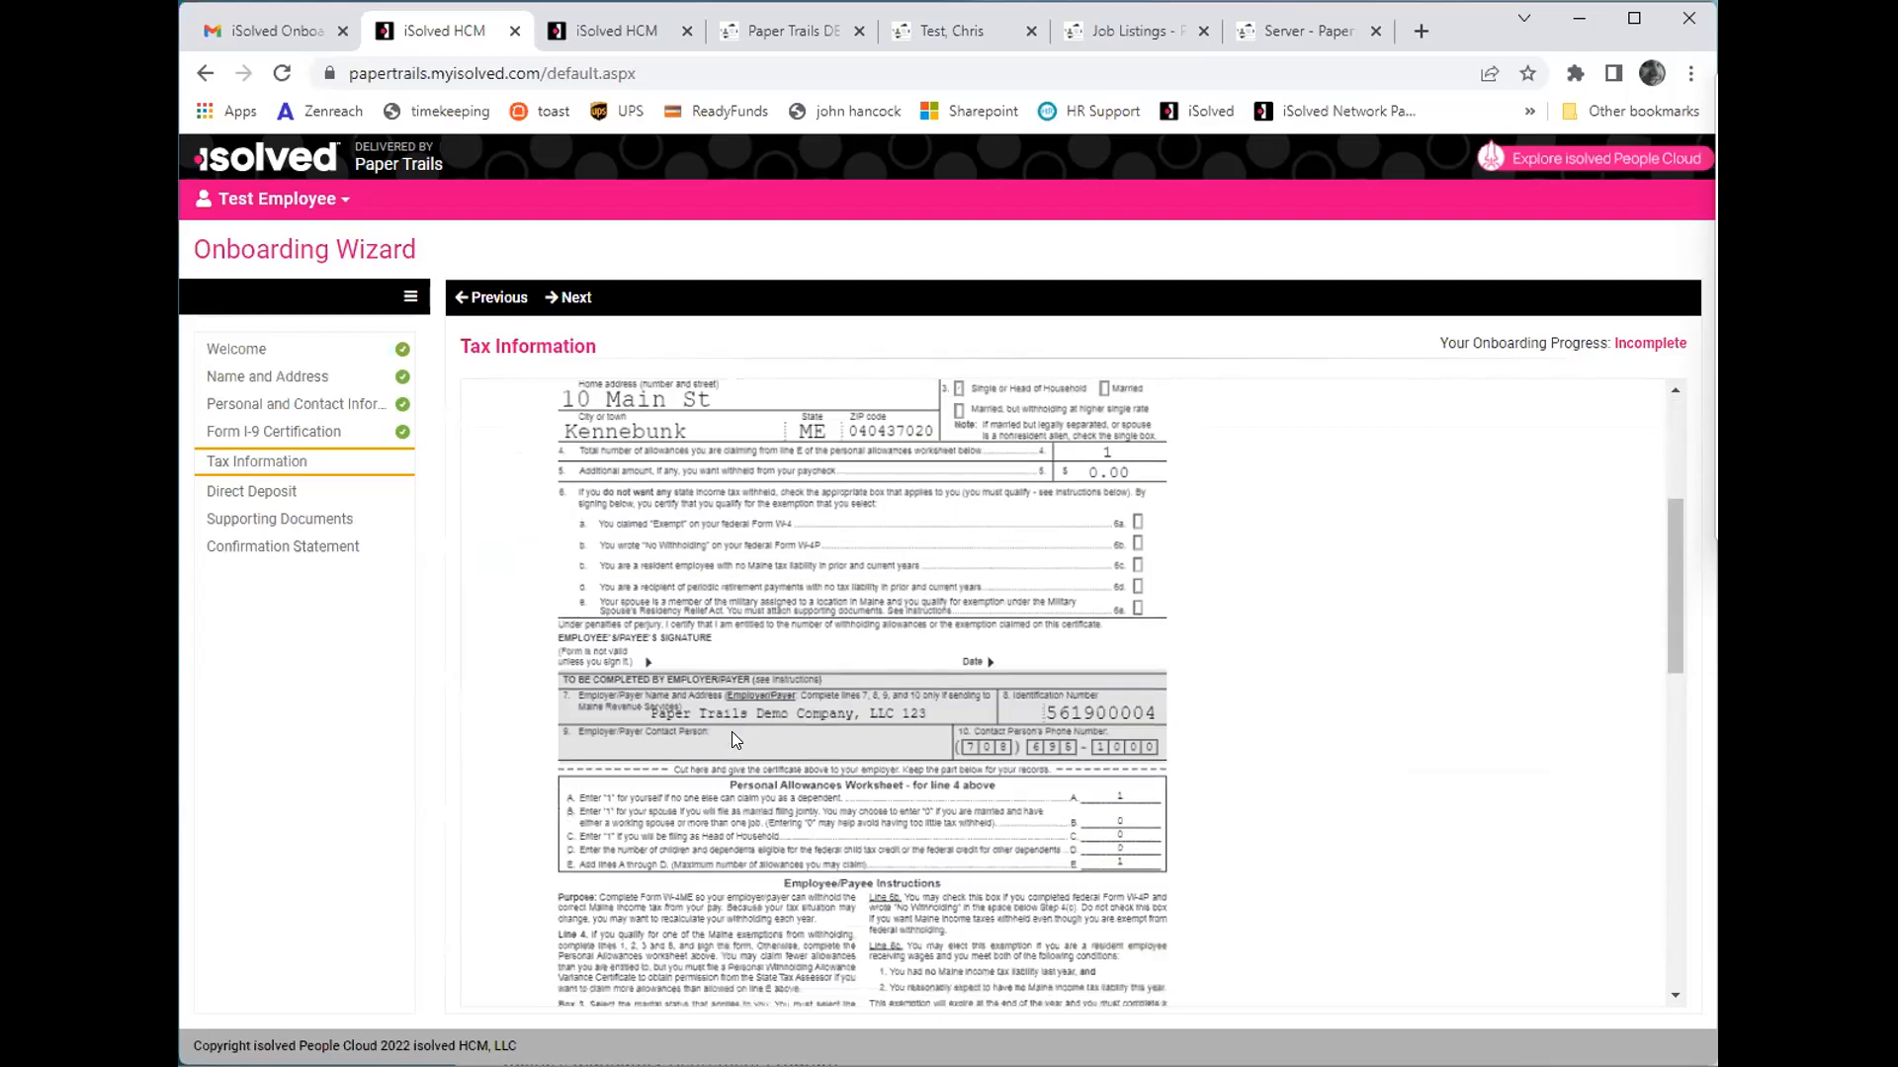
scroll(732, 731, up, 5)
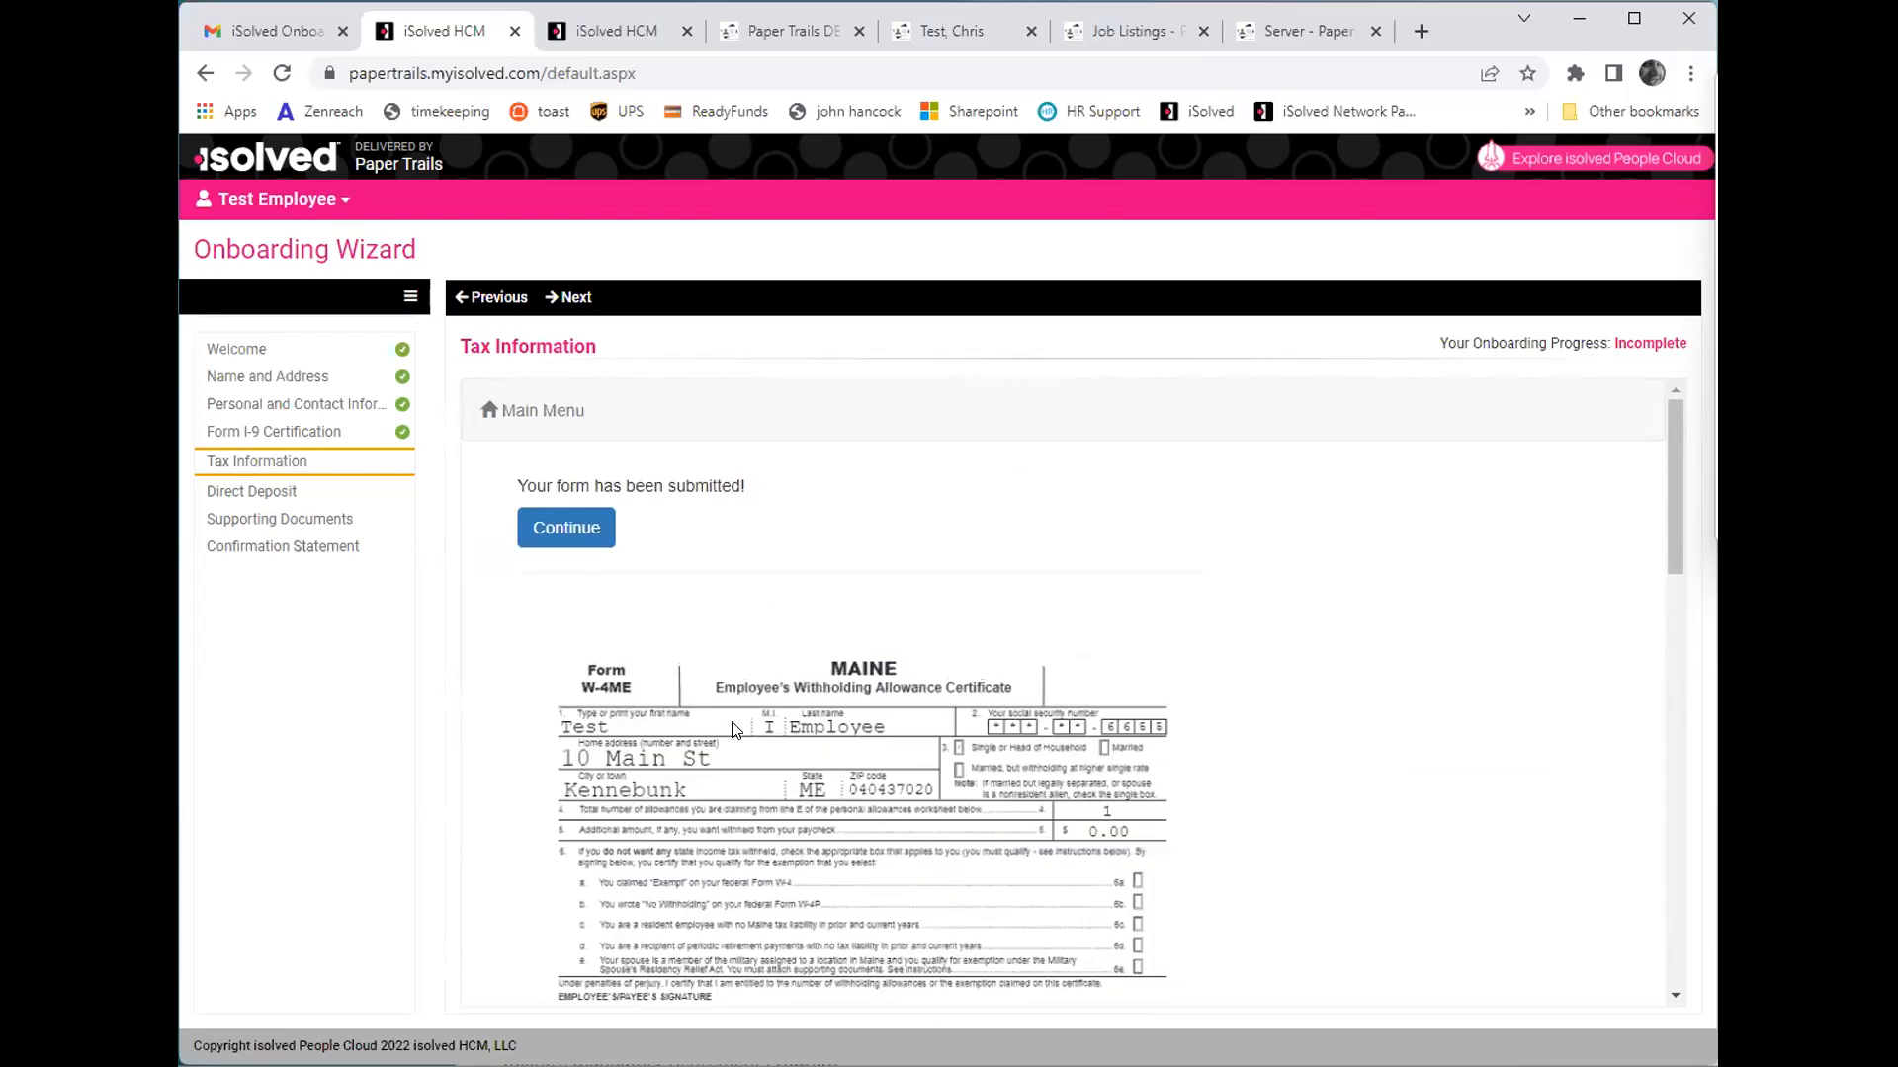
click(551, 524)
click(881, 557)
click(925, 660)
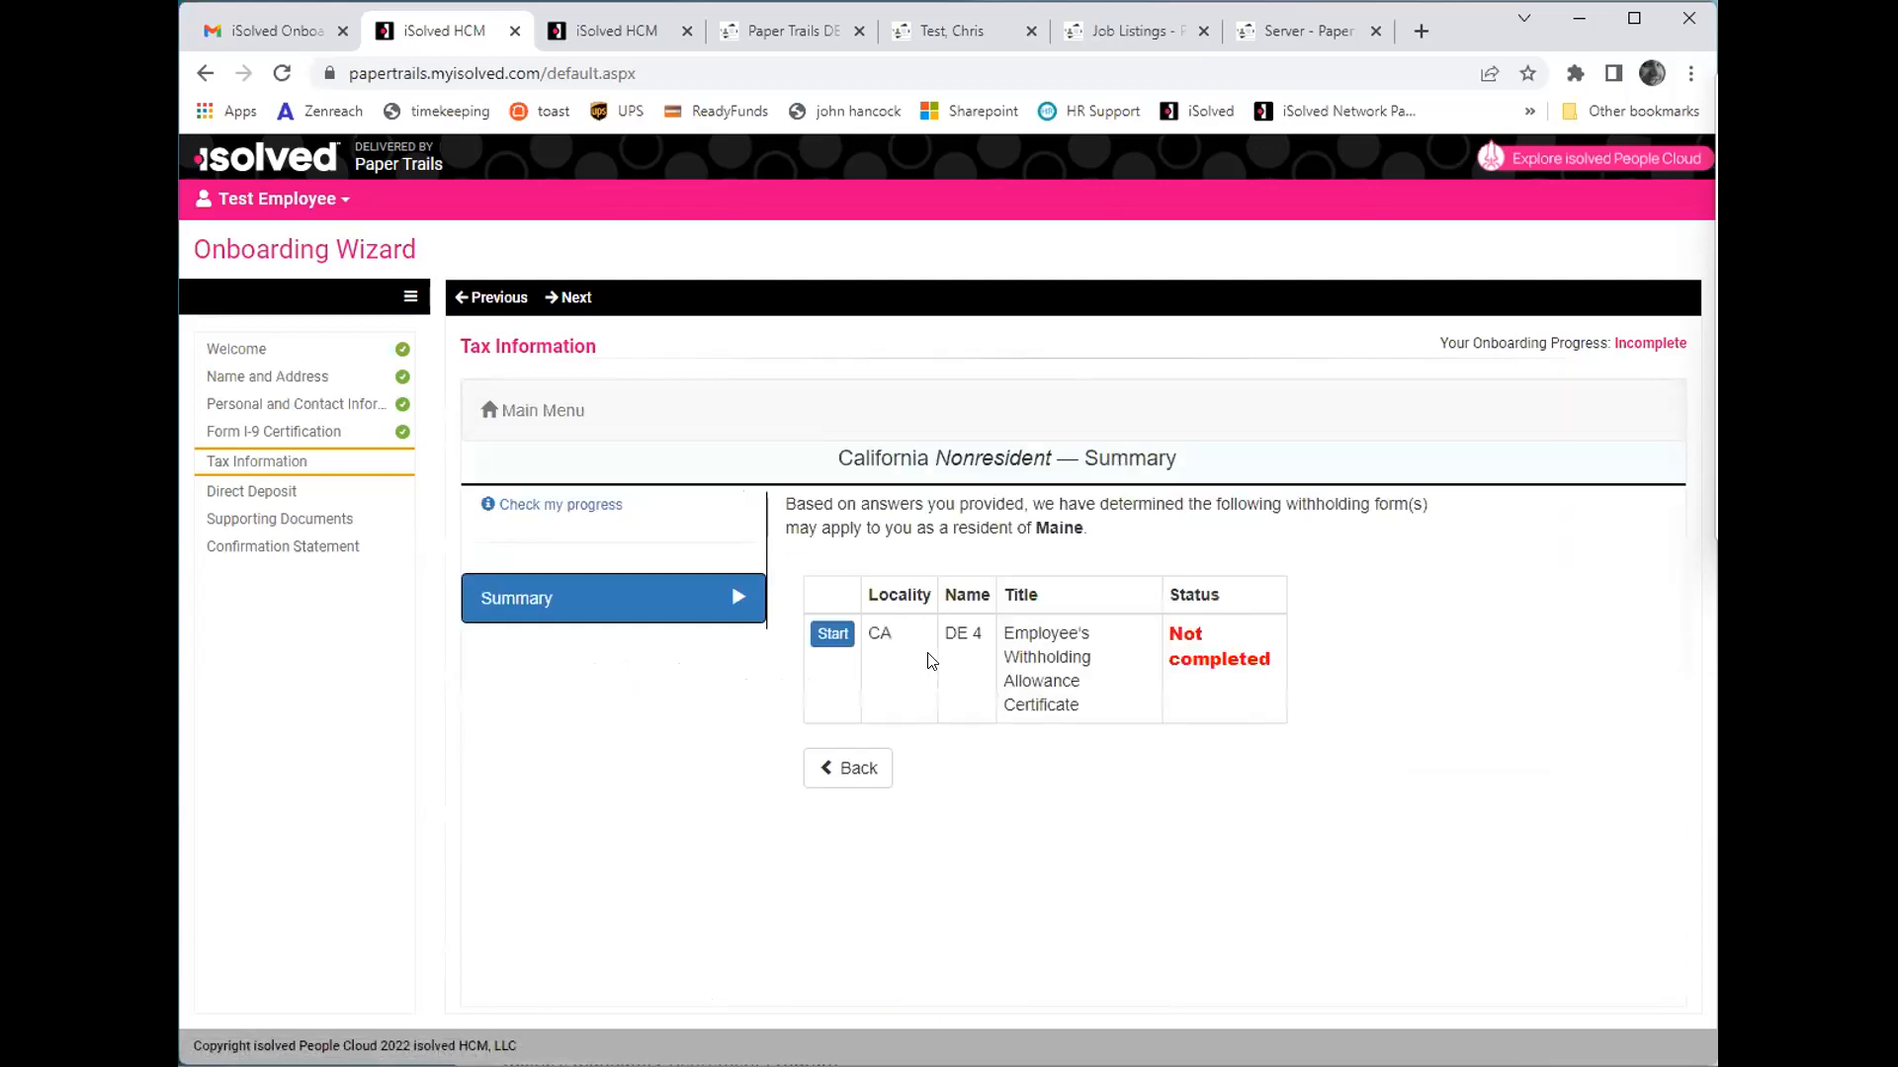
- Start the California DE 4 form, claim exemption from withholding and accept its perjury declaration
click(833, 633)
click(860, 709)
click(929, 911)
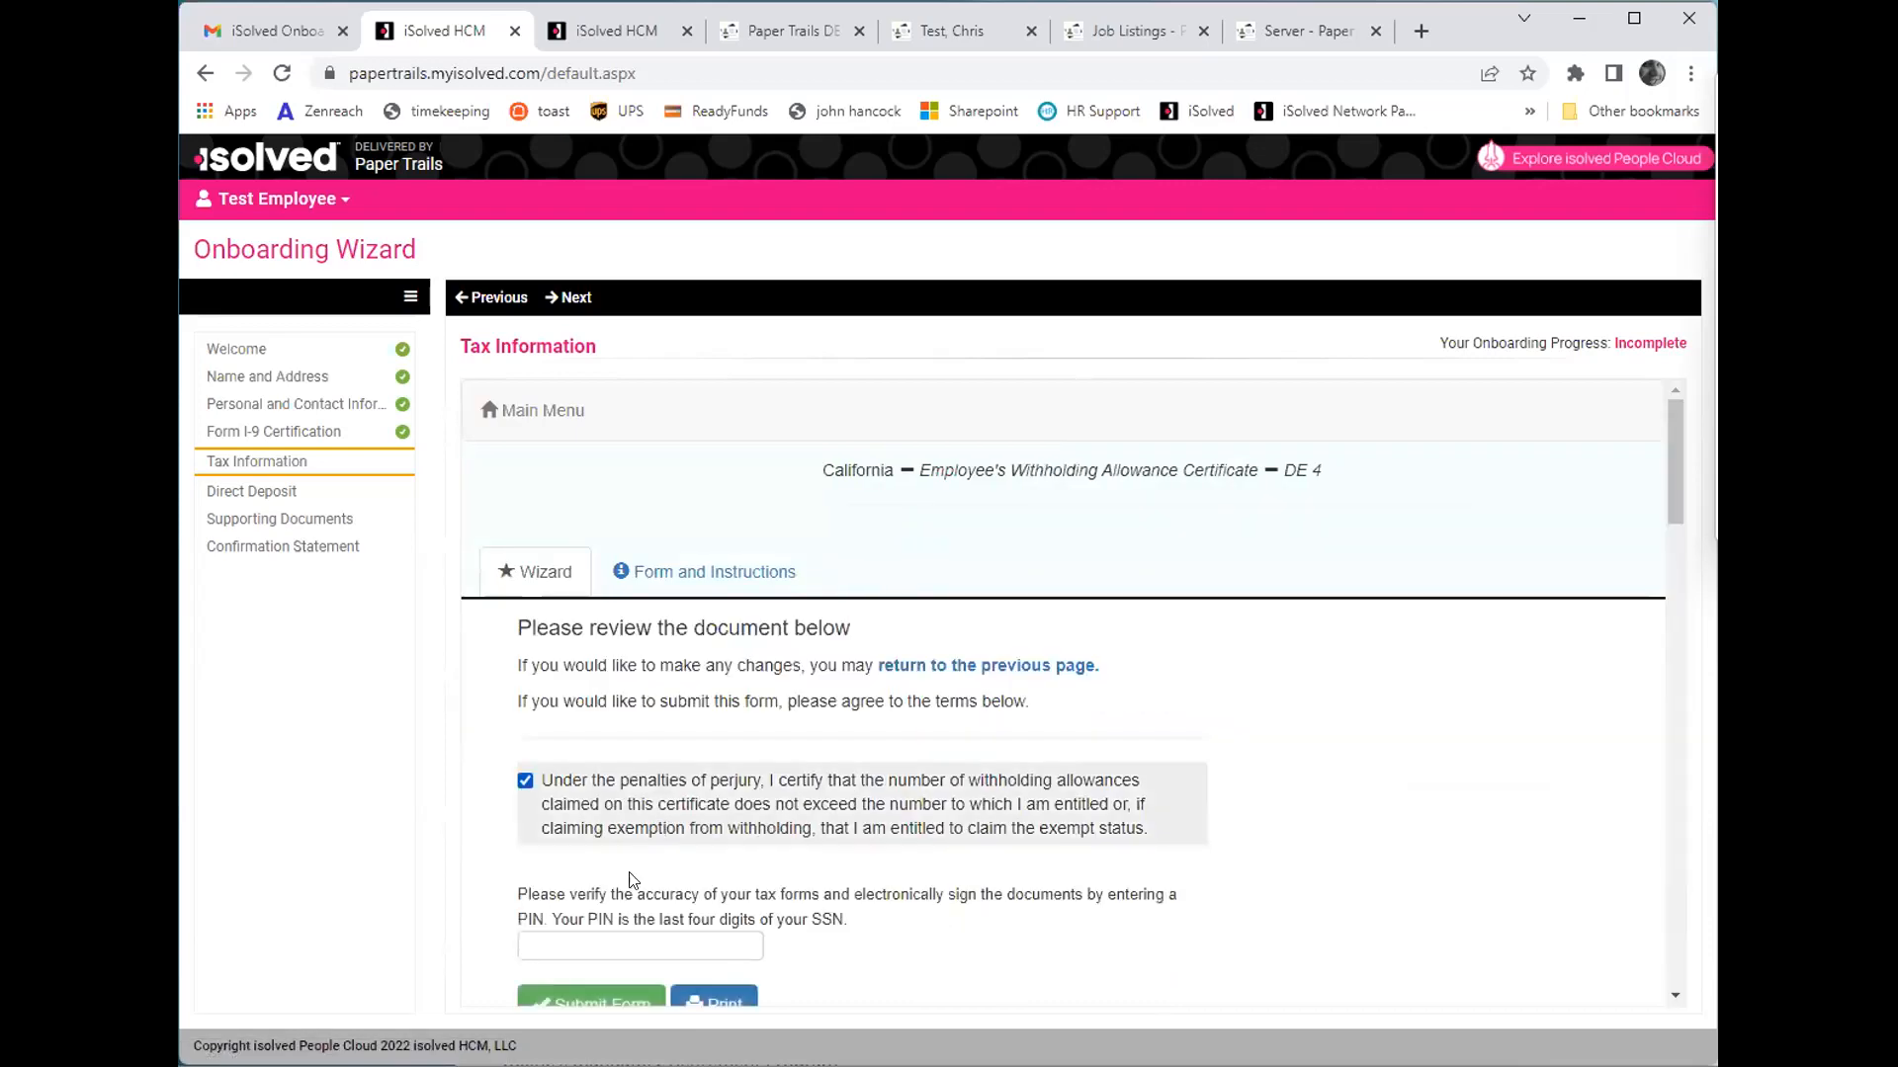
- Enter the signature PIN on the DE 4, submit the form and finish the tax form section
click(619, 947)
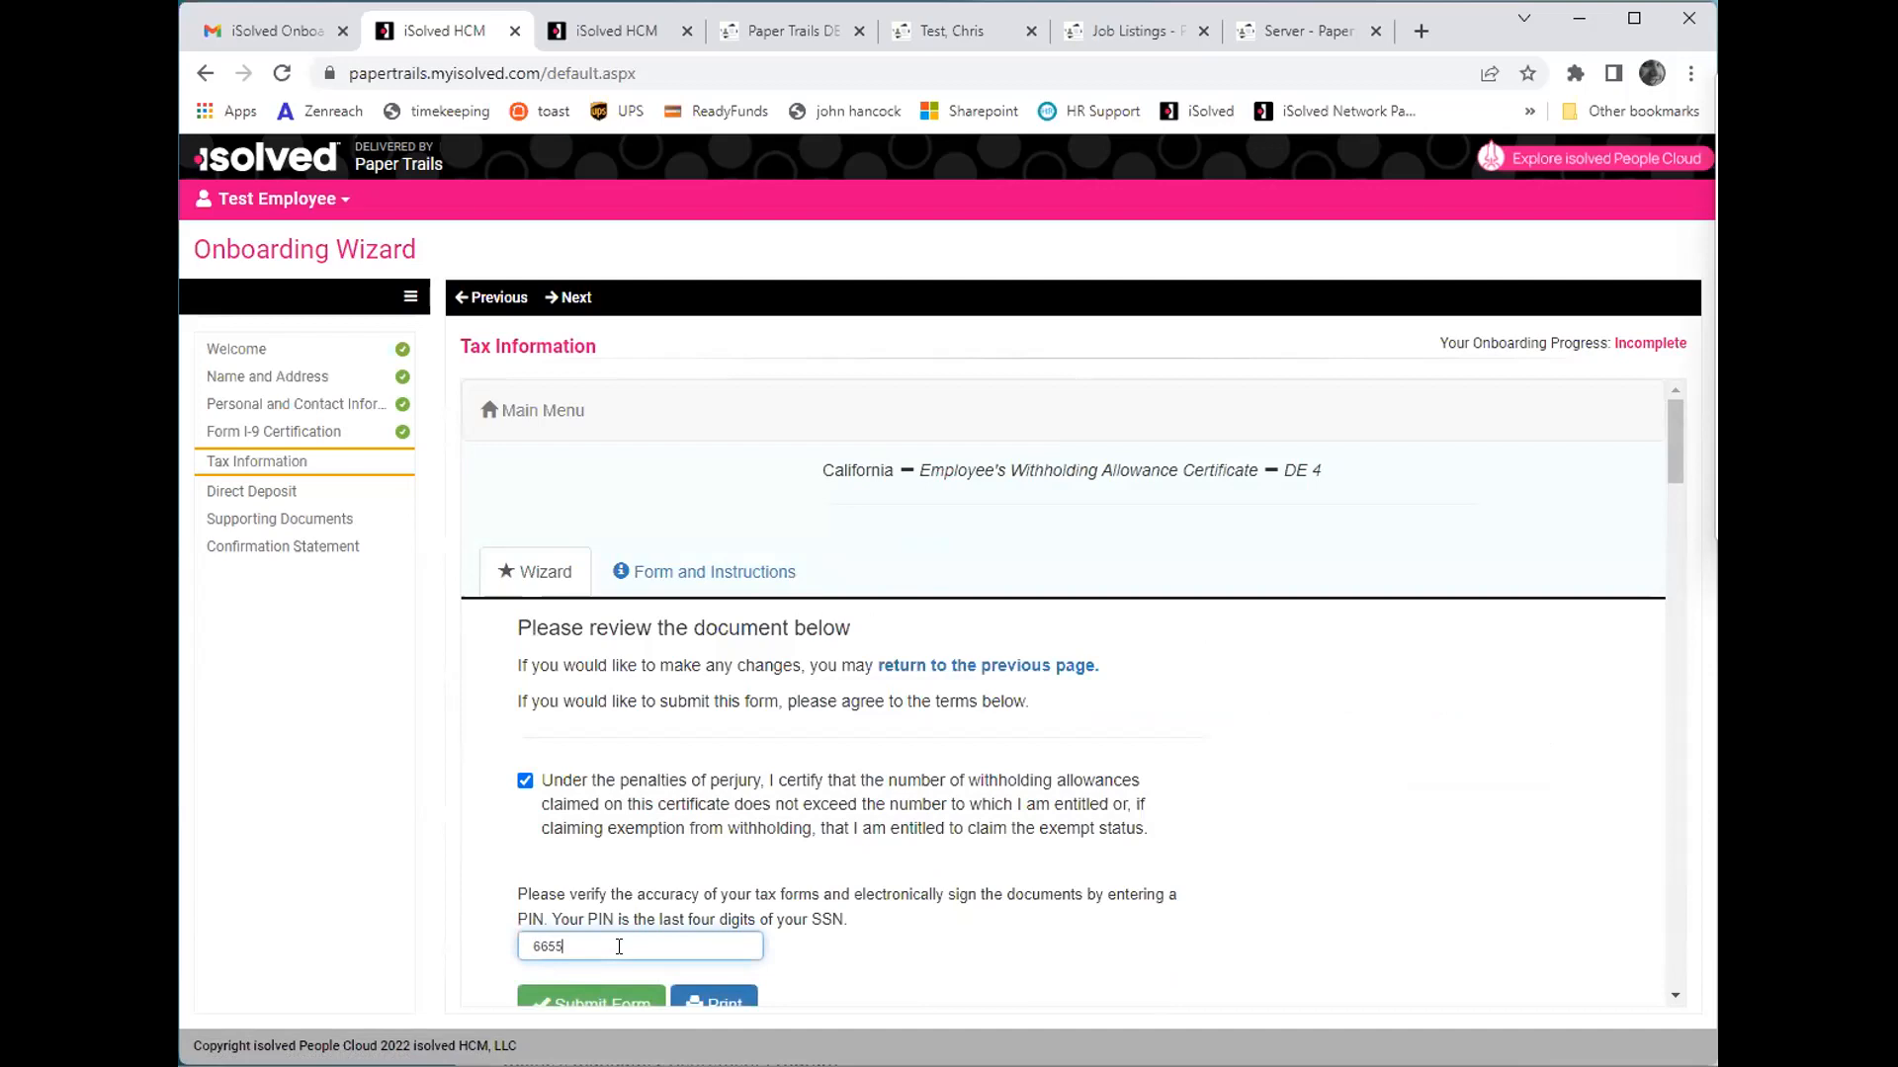
scroll(712, 999, down, 1)
click(591, 889)
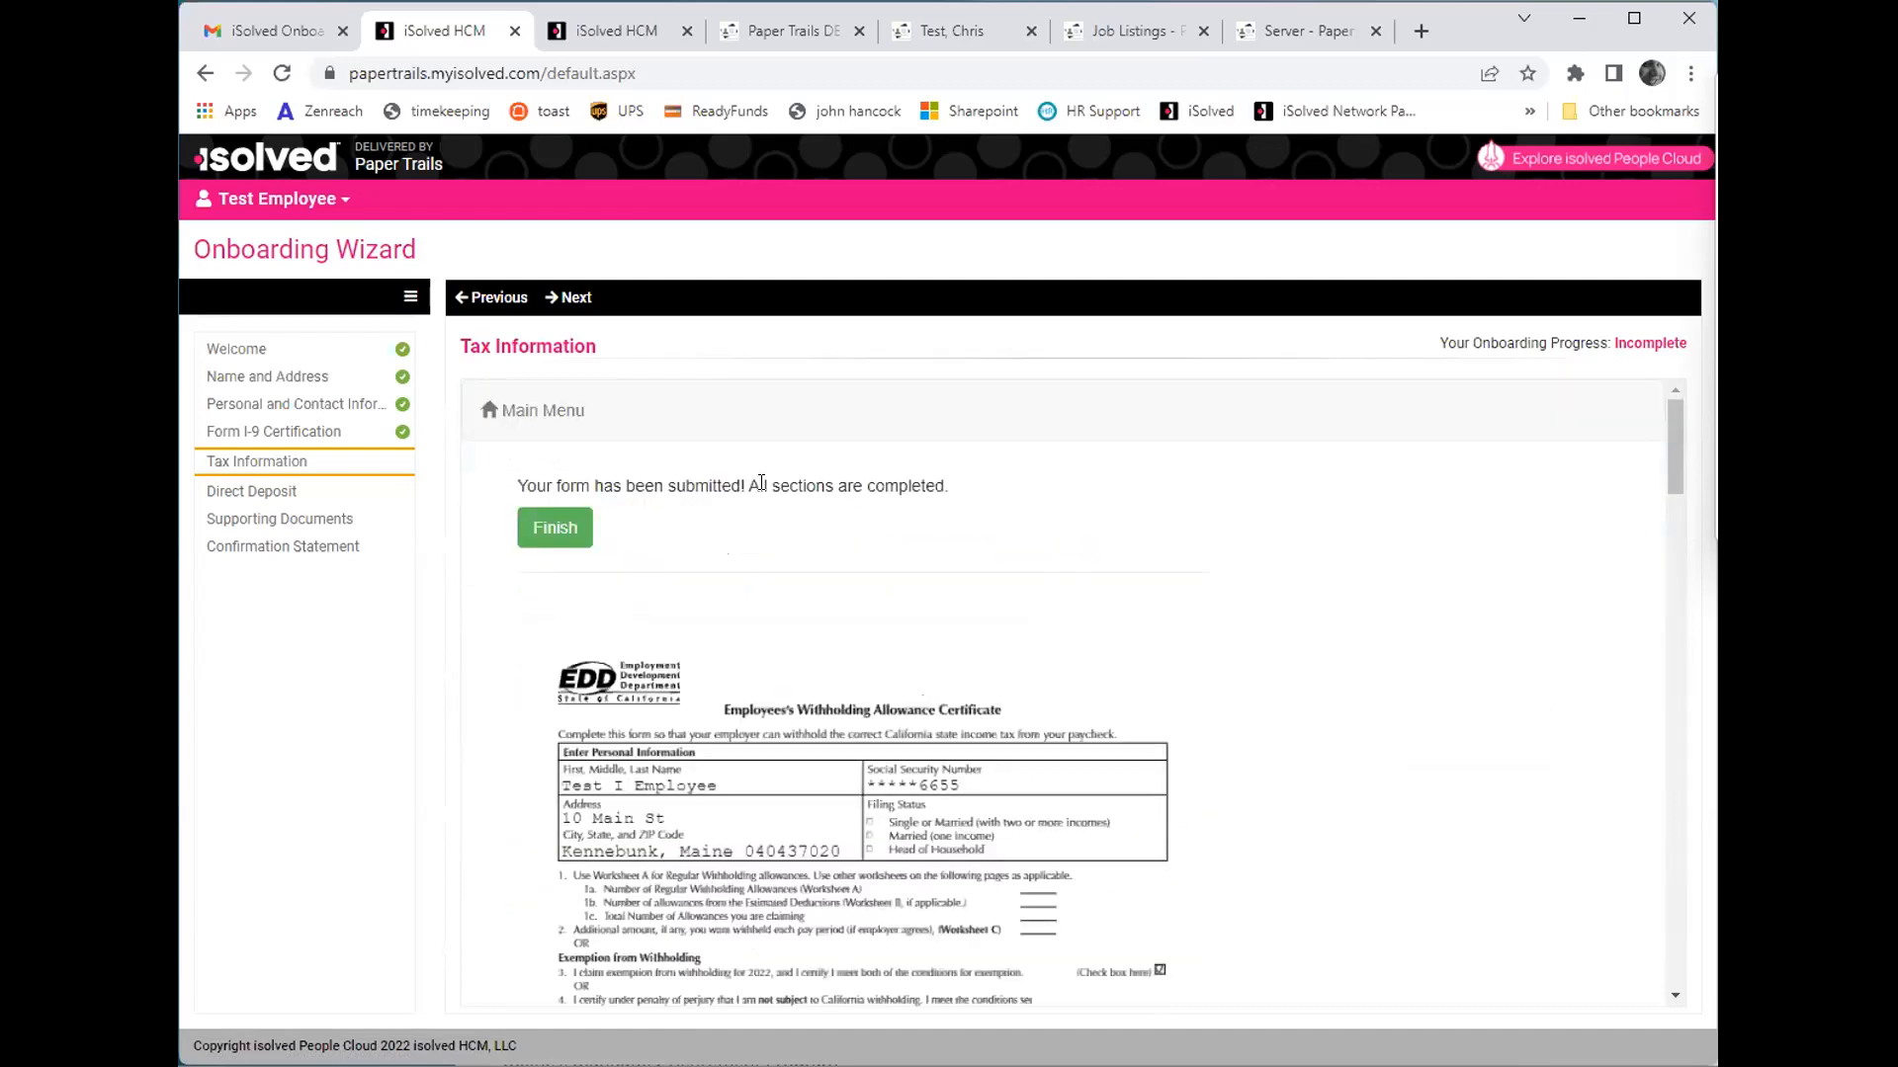
click(553, 528)
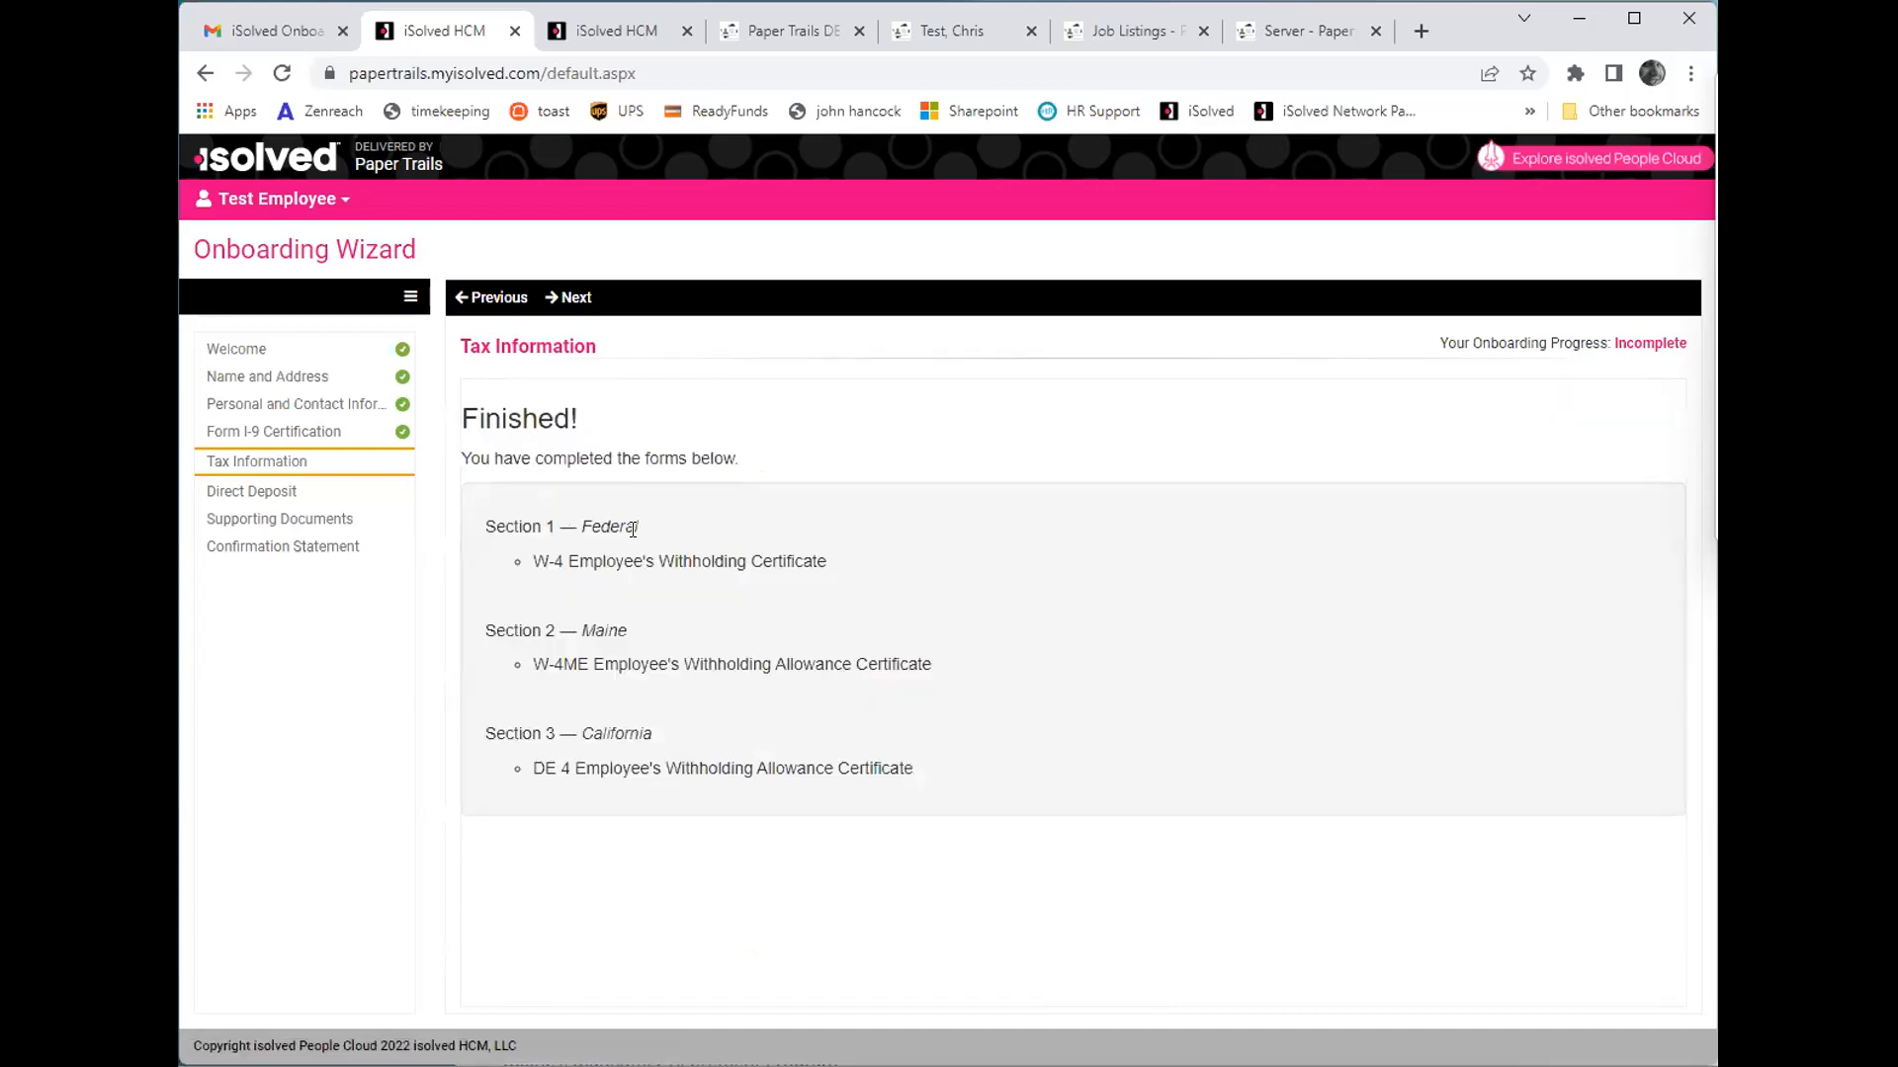
- Proceed to Direct Deposit and add a new record with status Active, account type Checking and sequence Remaining Net Pay
click(575, 294)
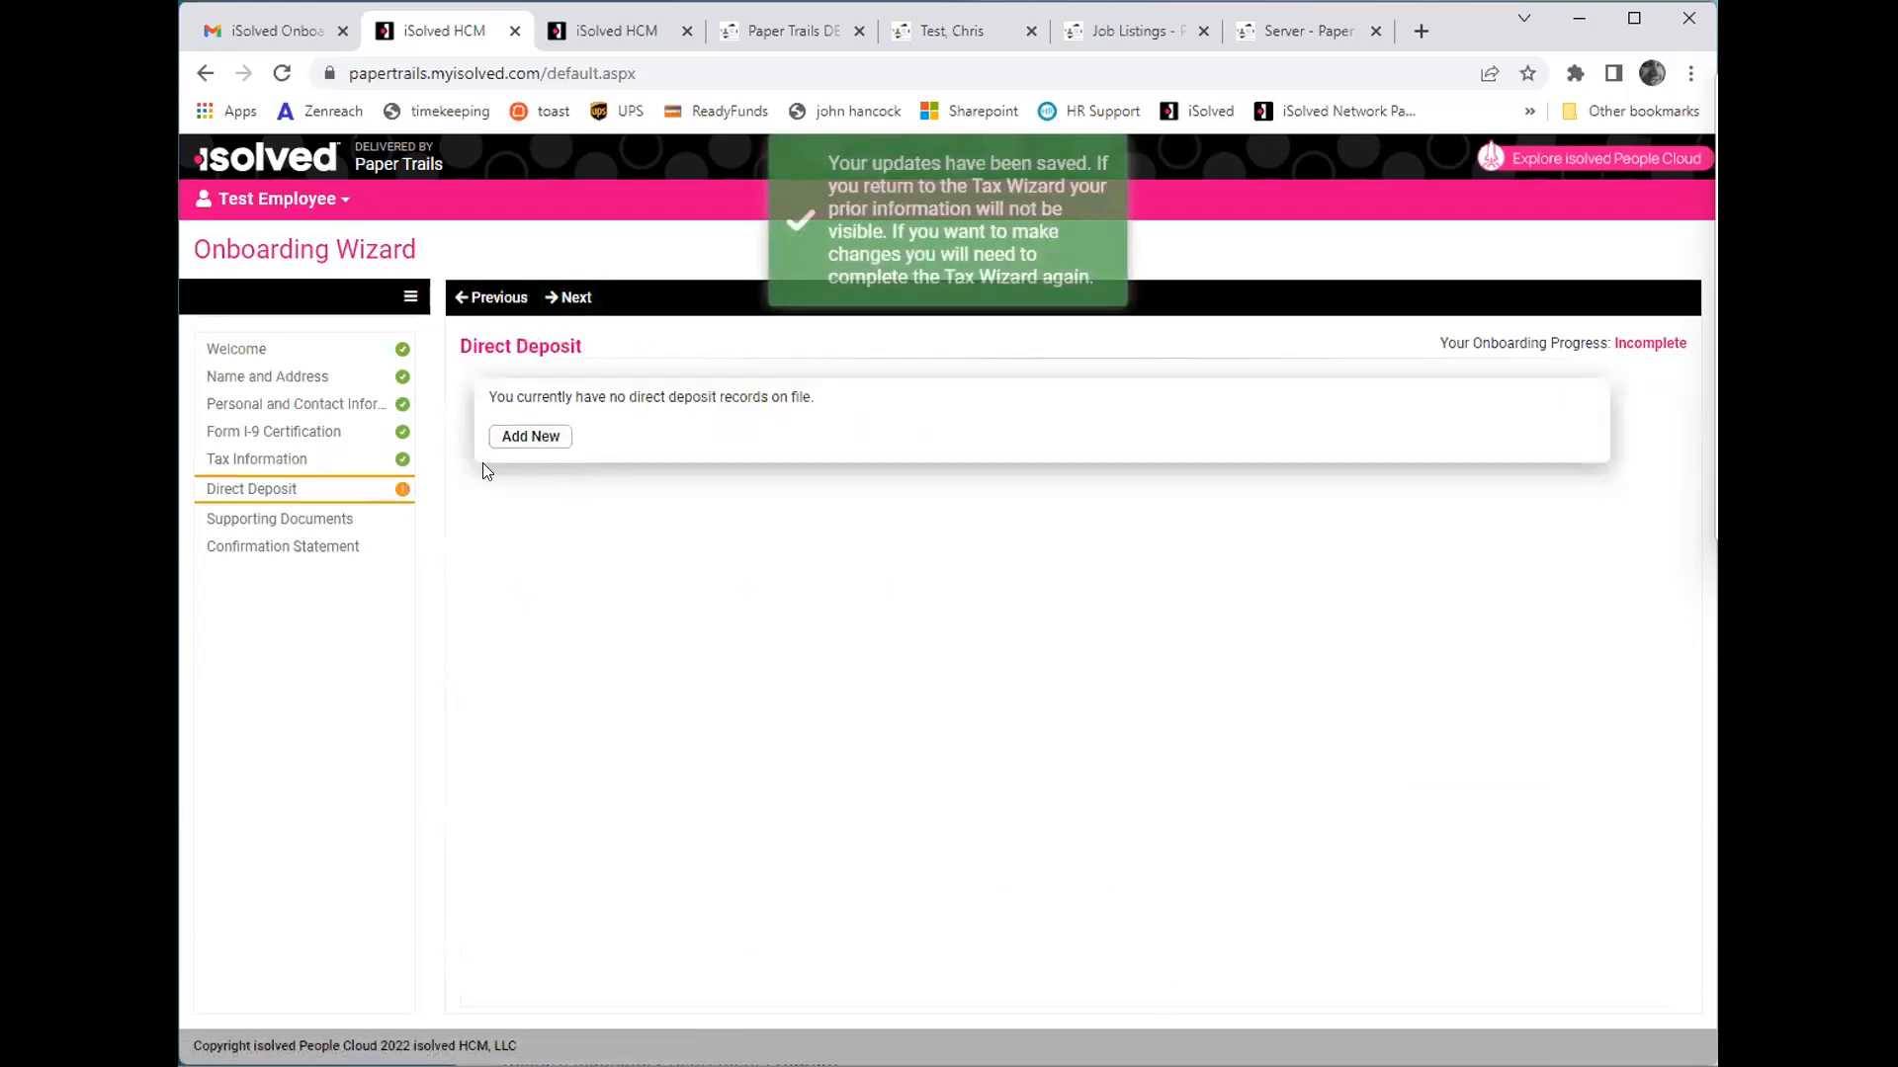
click(501, 436)
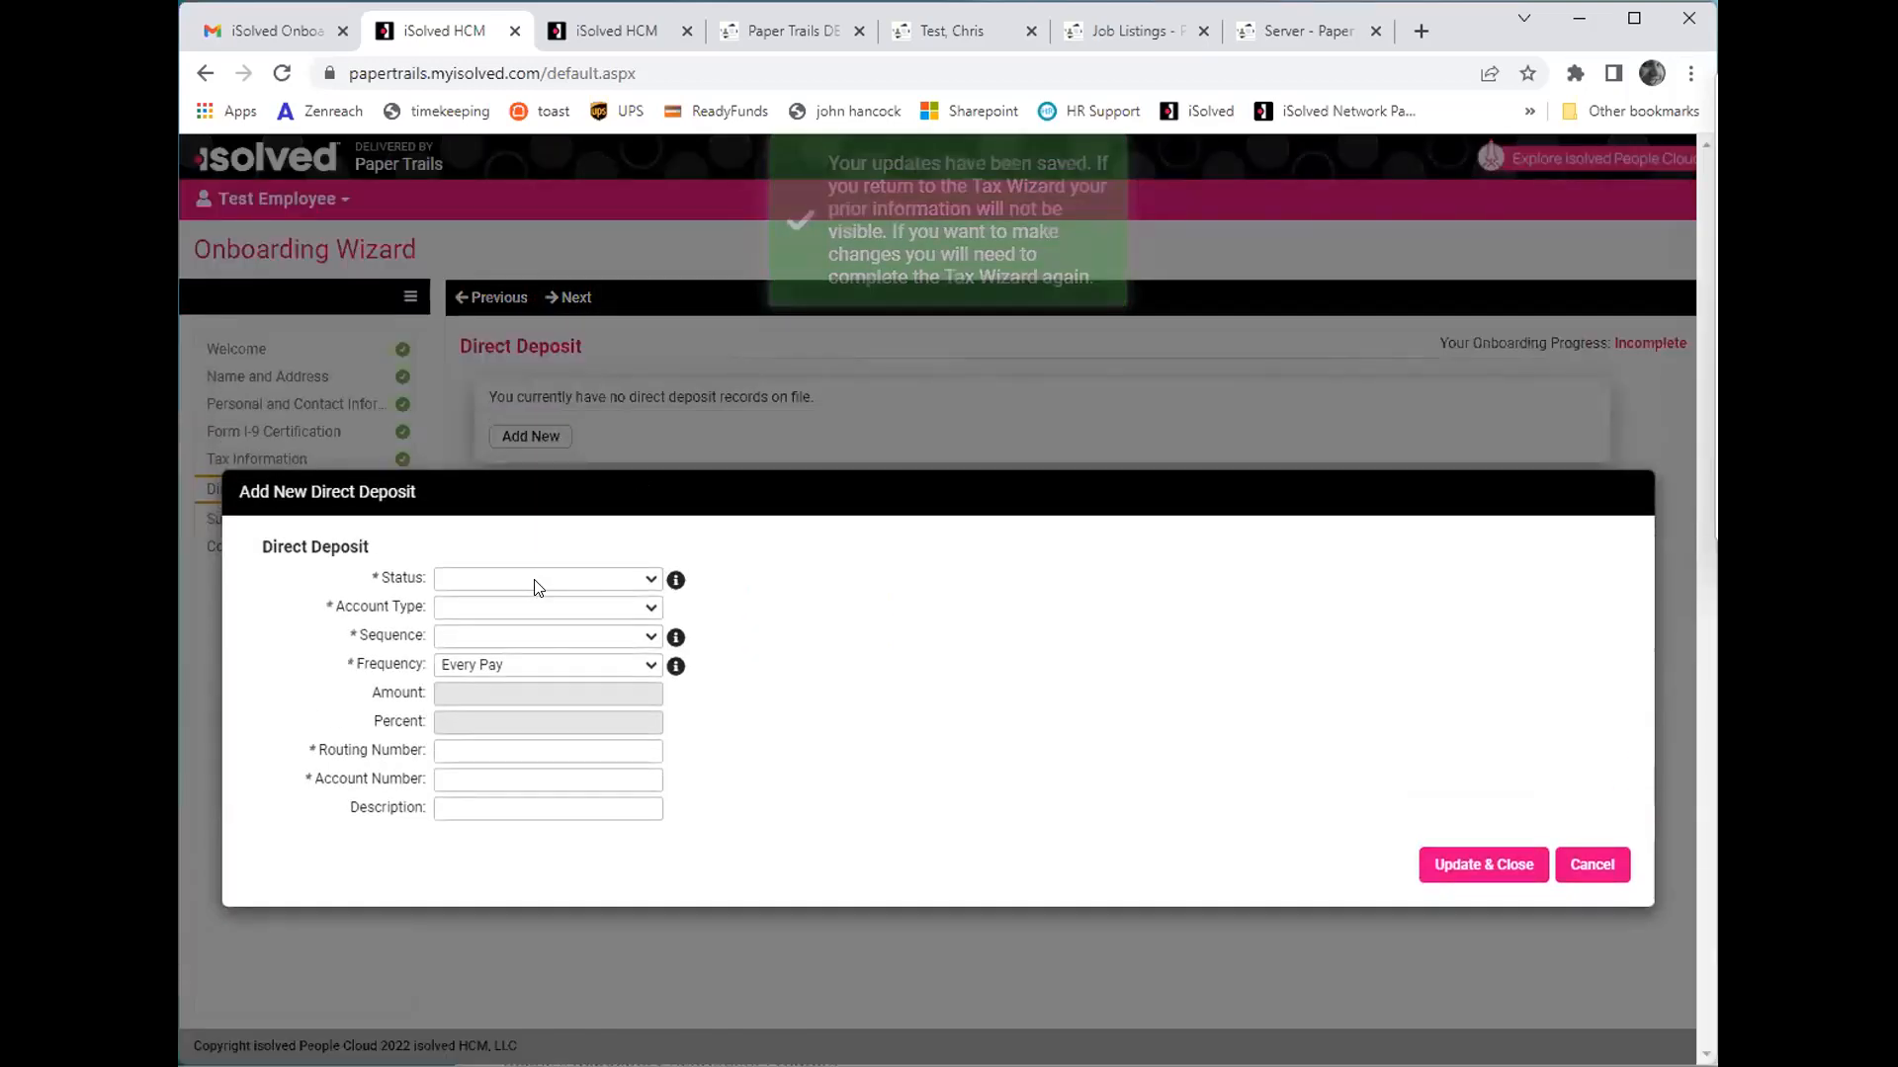
click(536, 585)
click(514, 615)
click(512, 607)
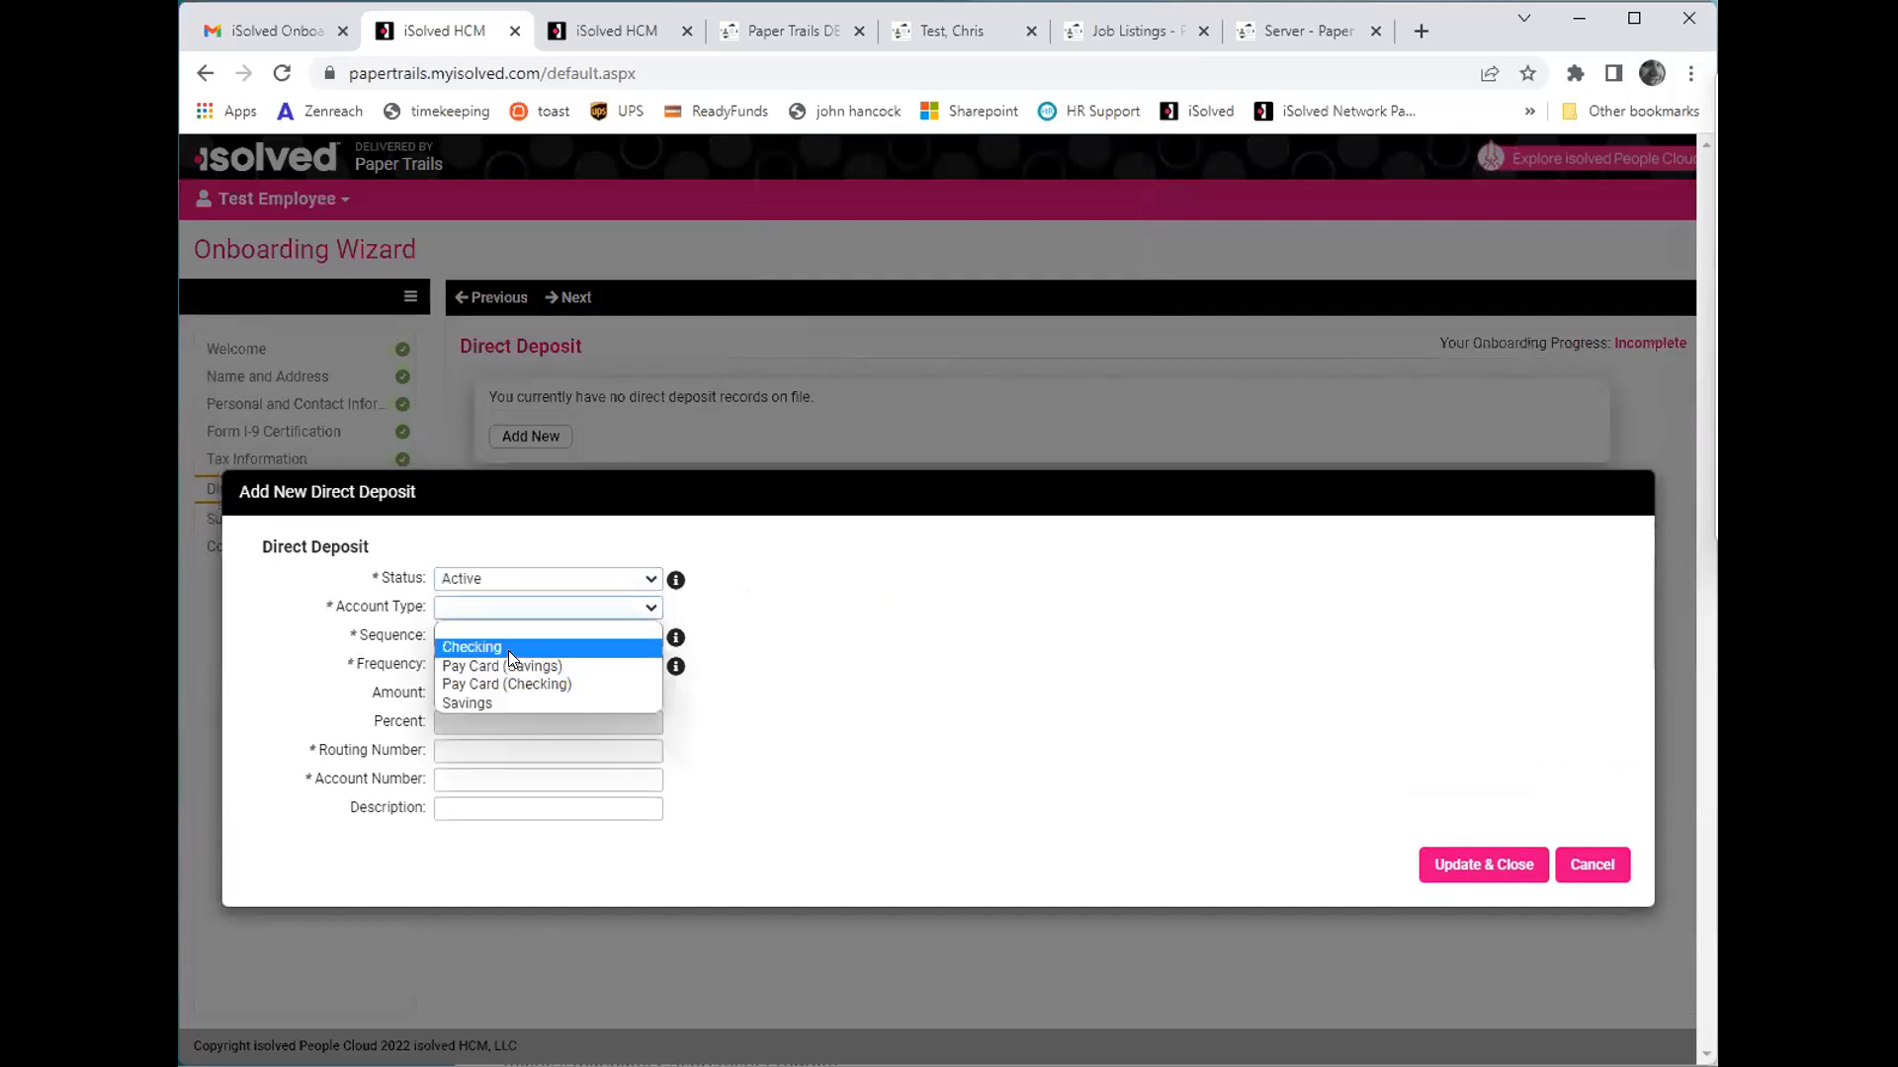
click(506, 651)
click(496, 634)
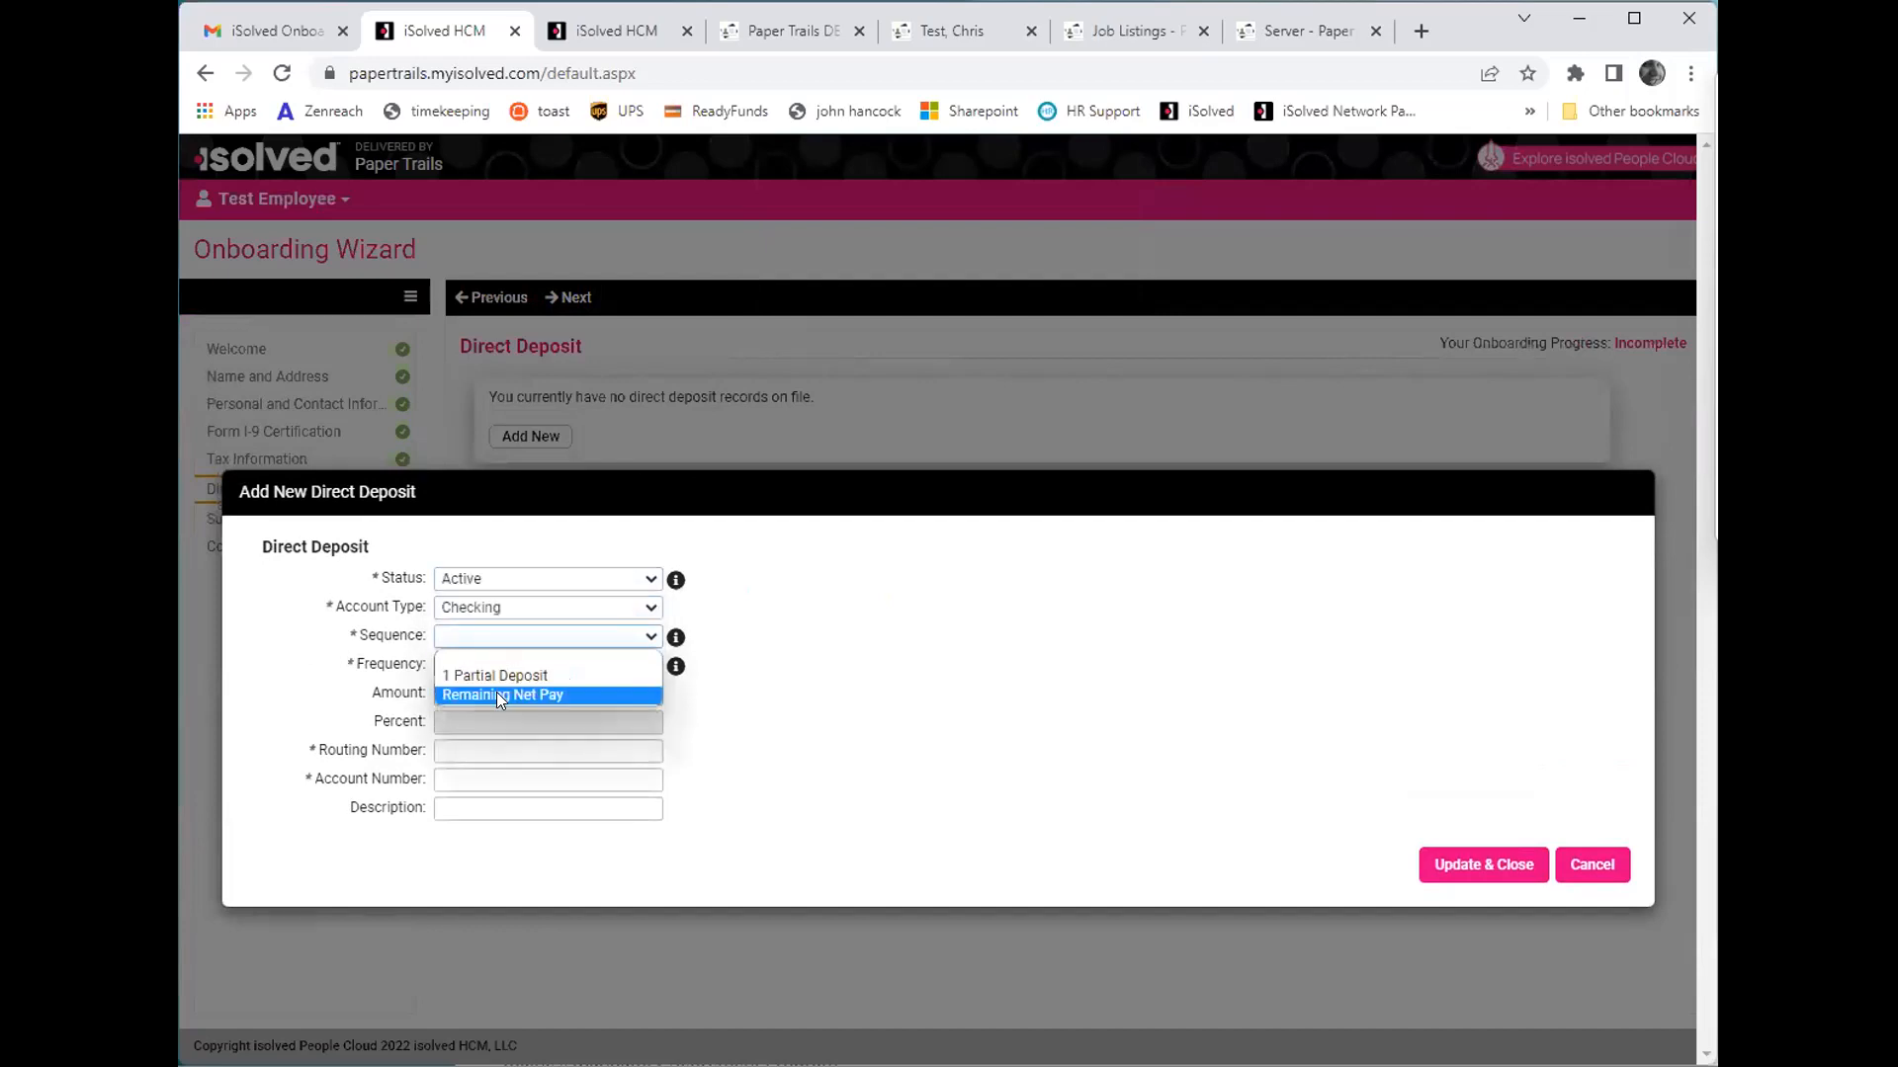
click(499, 696)
- Enter the bank routing number and account number for the direct deposit and save the record
click(477, 743)
text(211274502)
key(Tab)
text(123456)
key(Tab)
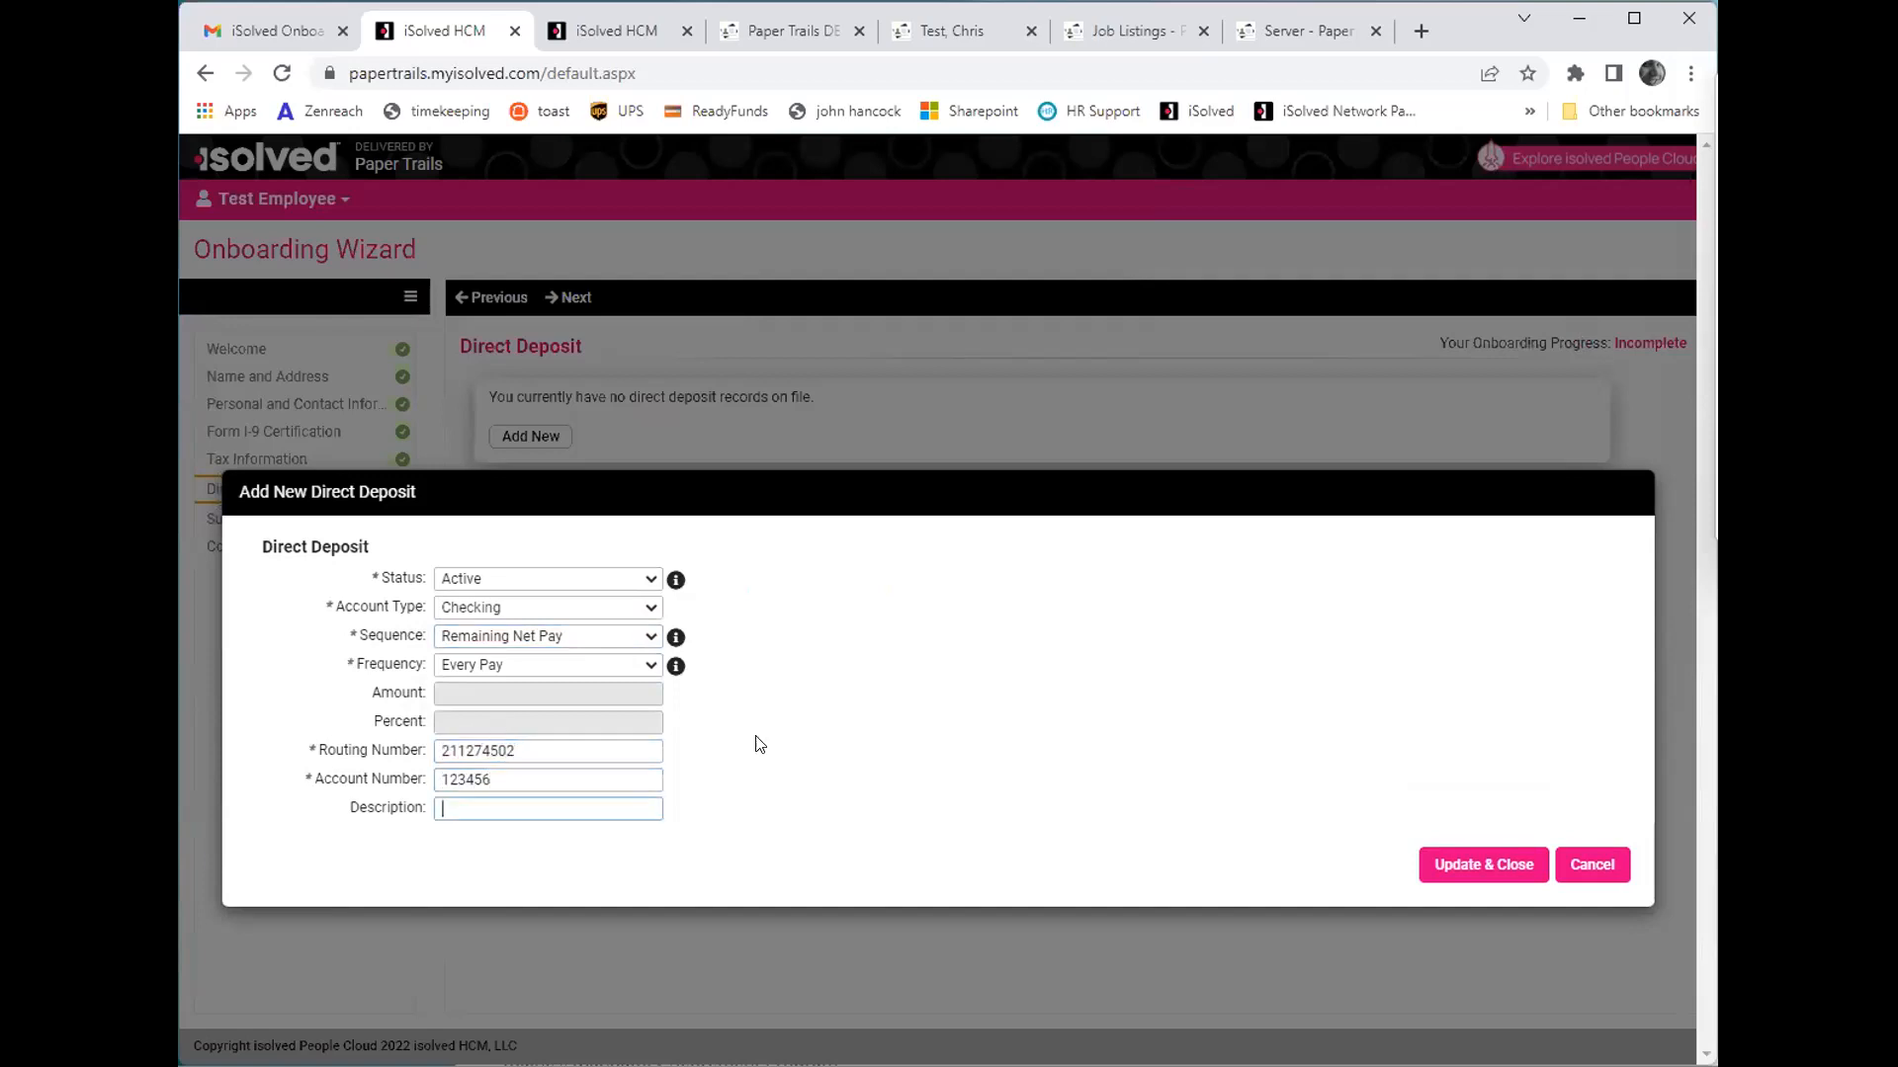
click(1482, 865)
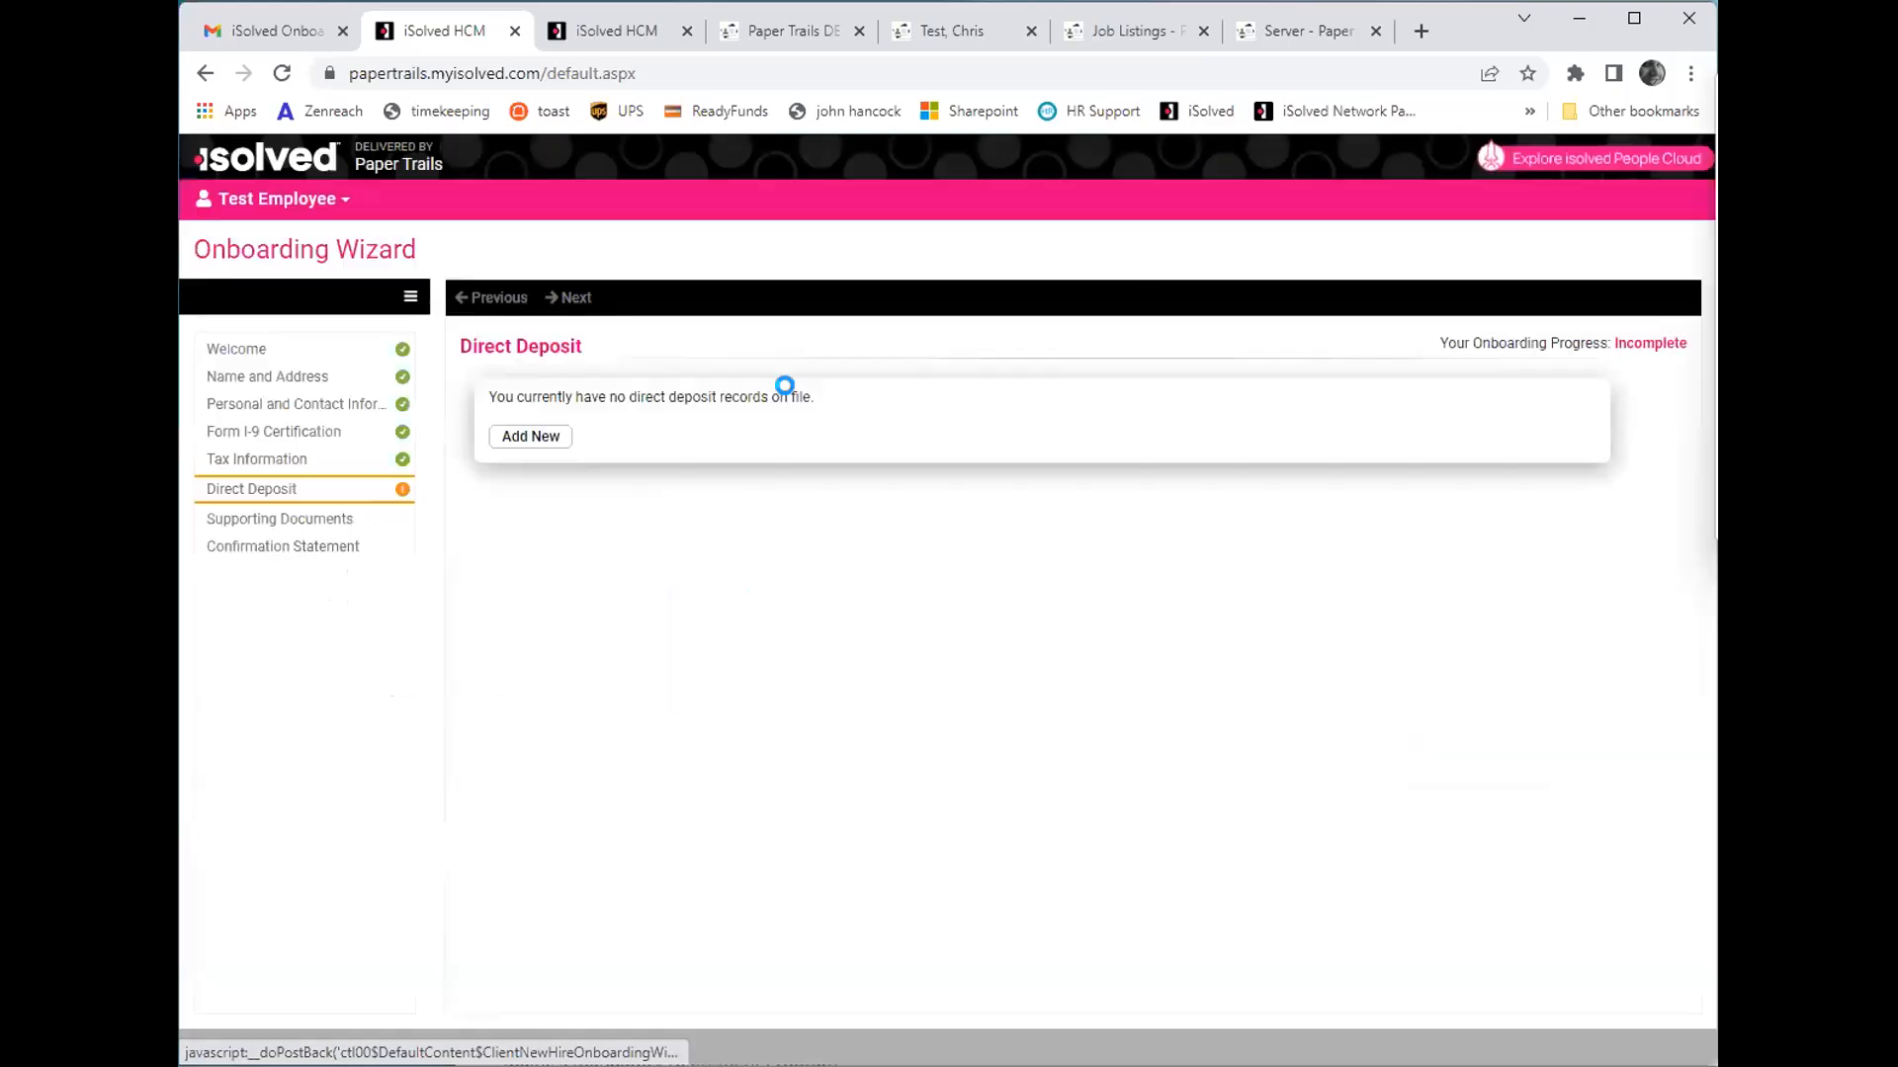
- Proceed to Supporting Documents, open the Employee Handbook PDF, and sign its acknowledgement in the wizard
click(563, 299)
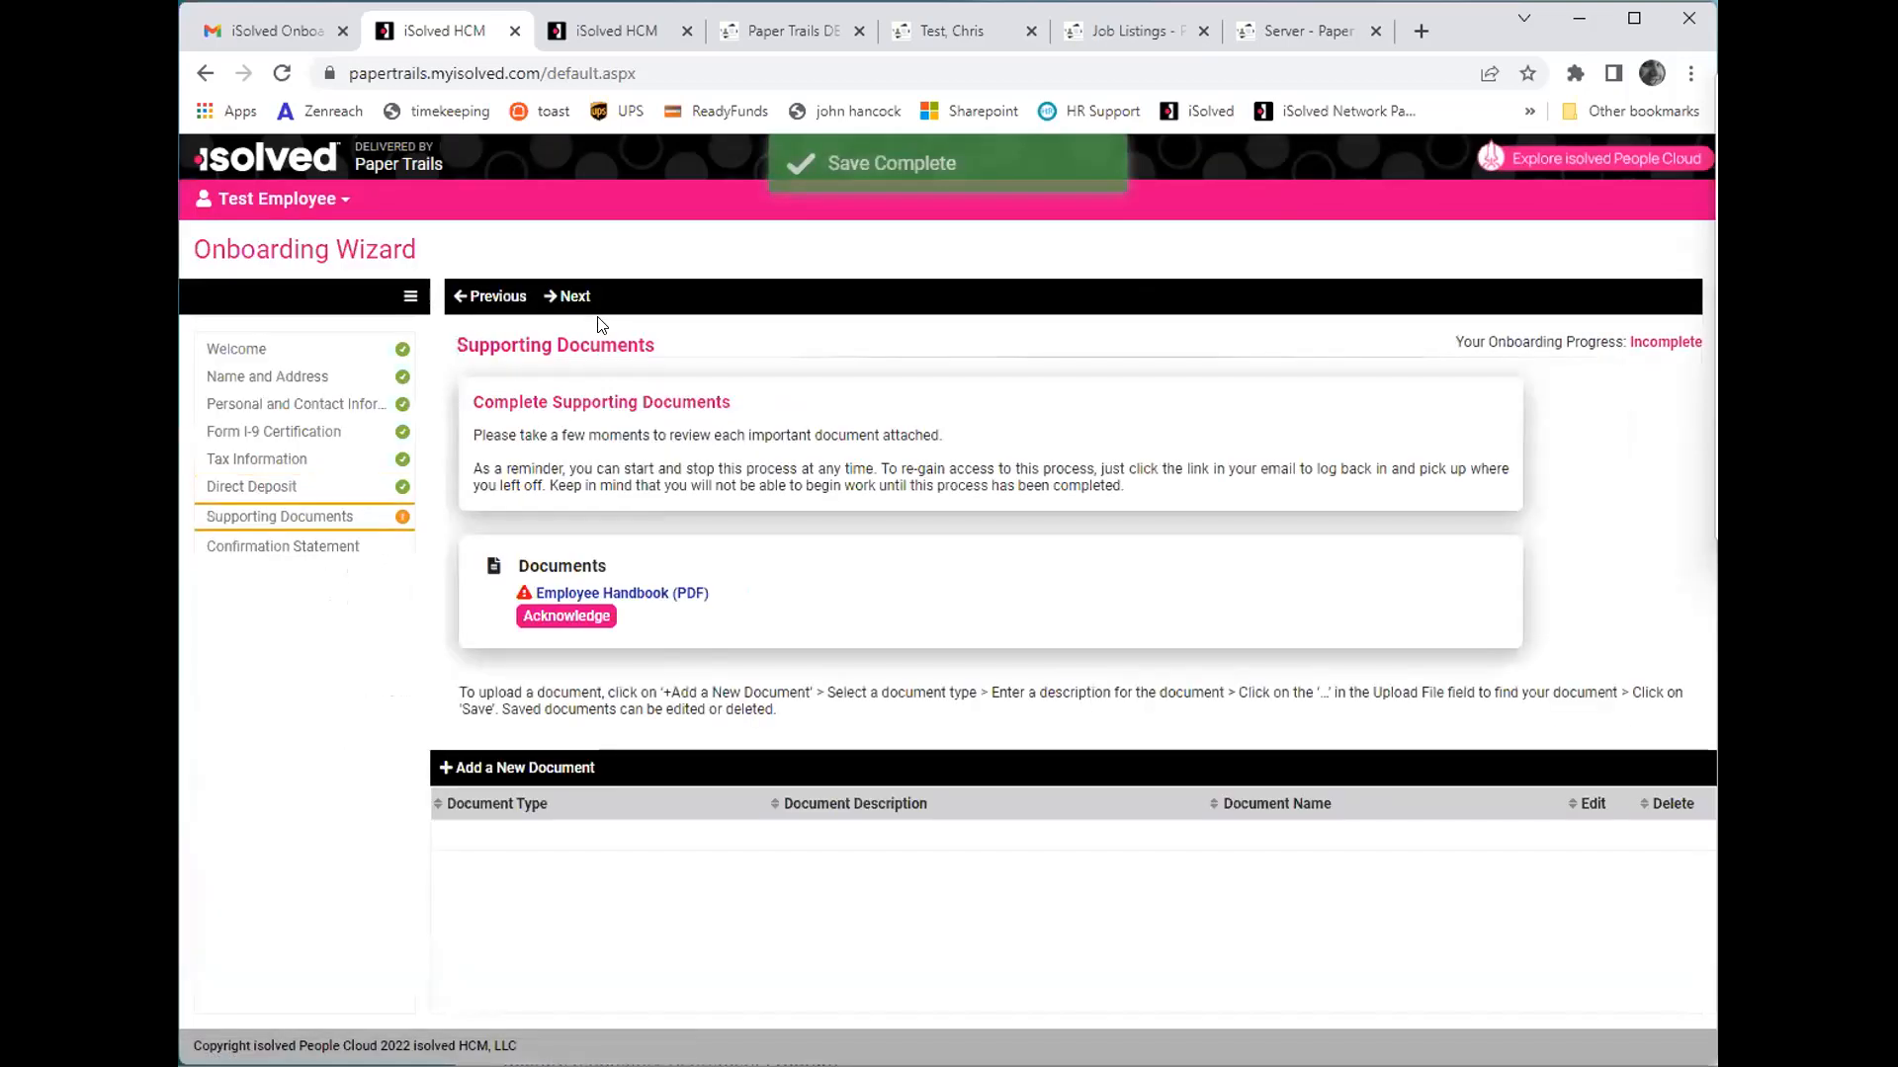
click(610, 593)
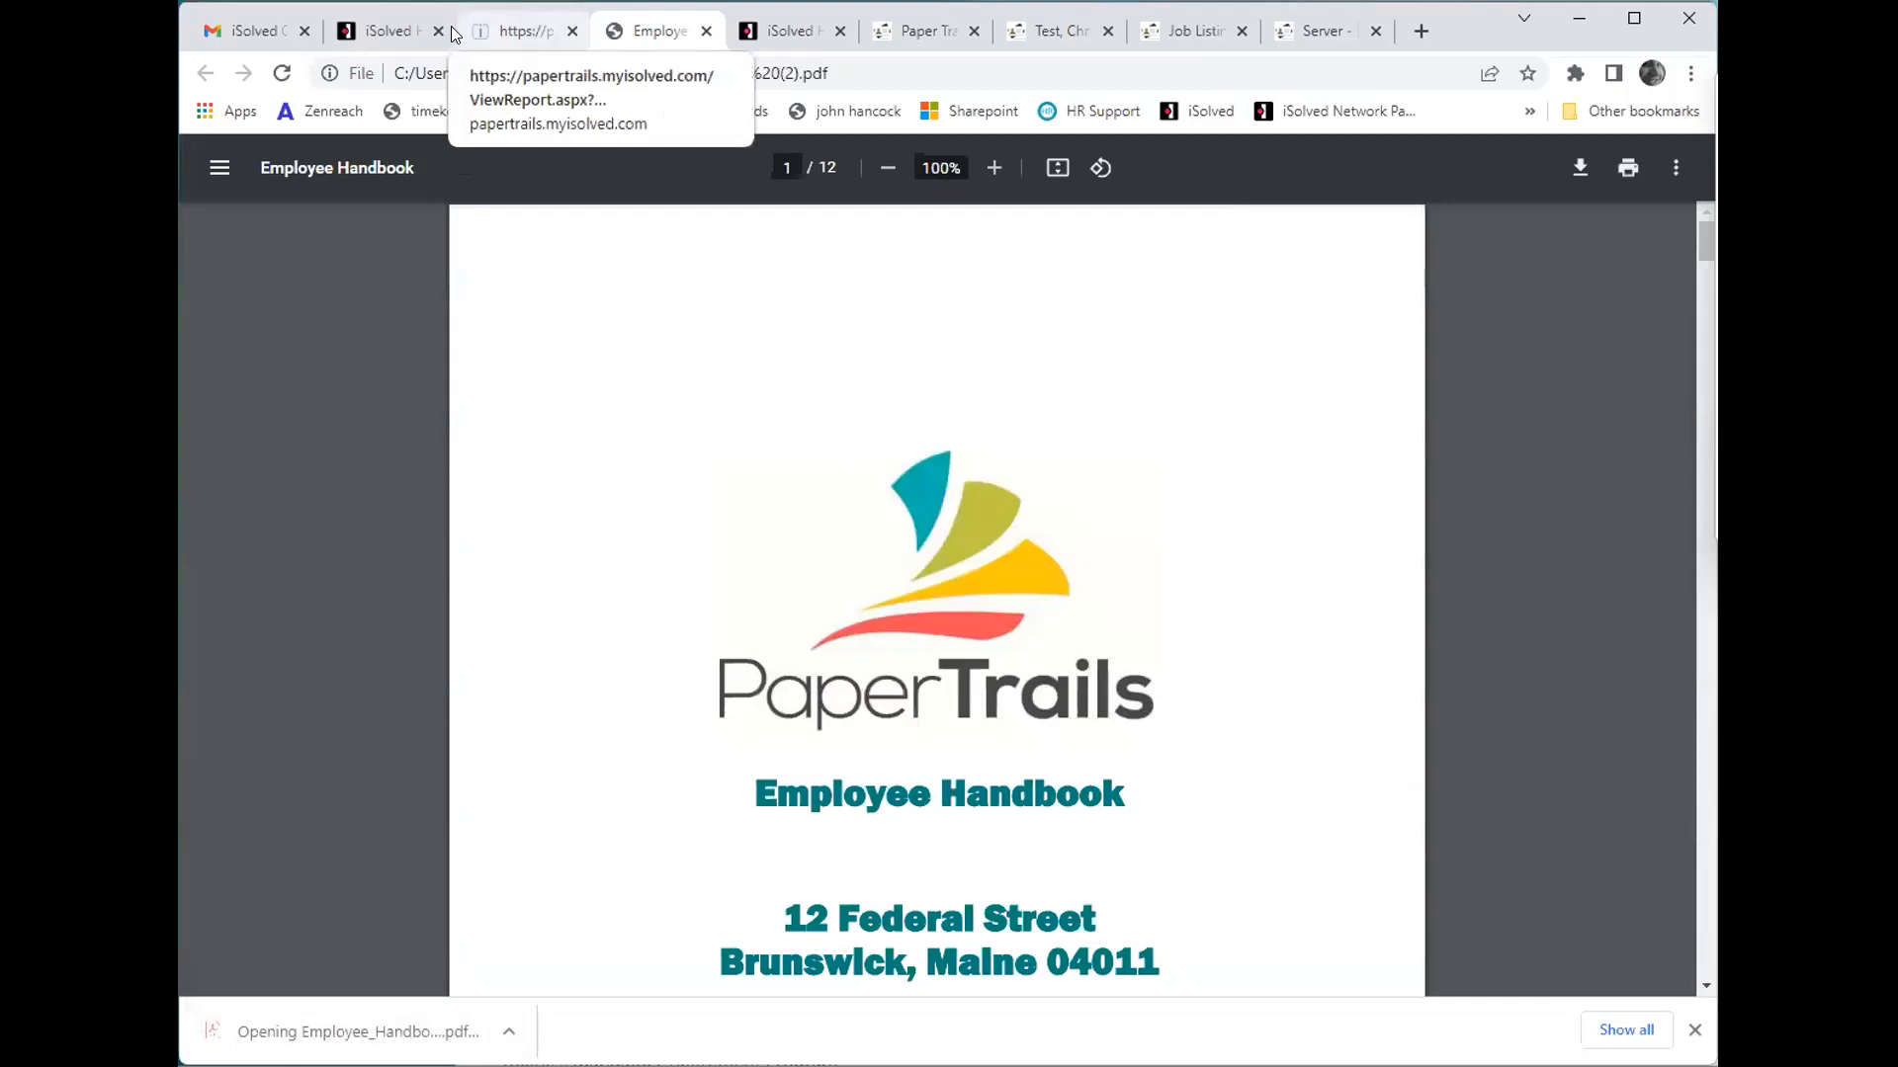
click(396, 33)
click(550, 617)
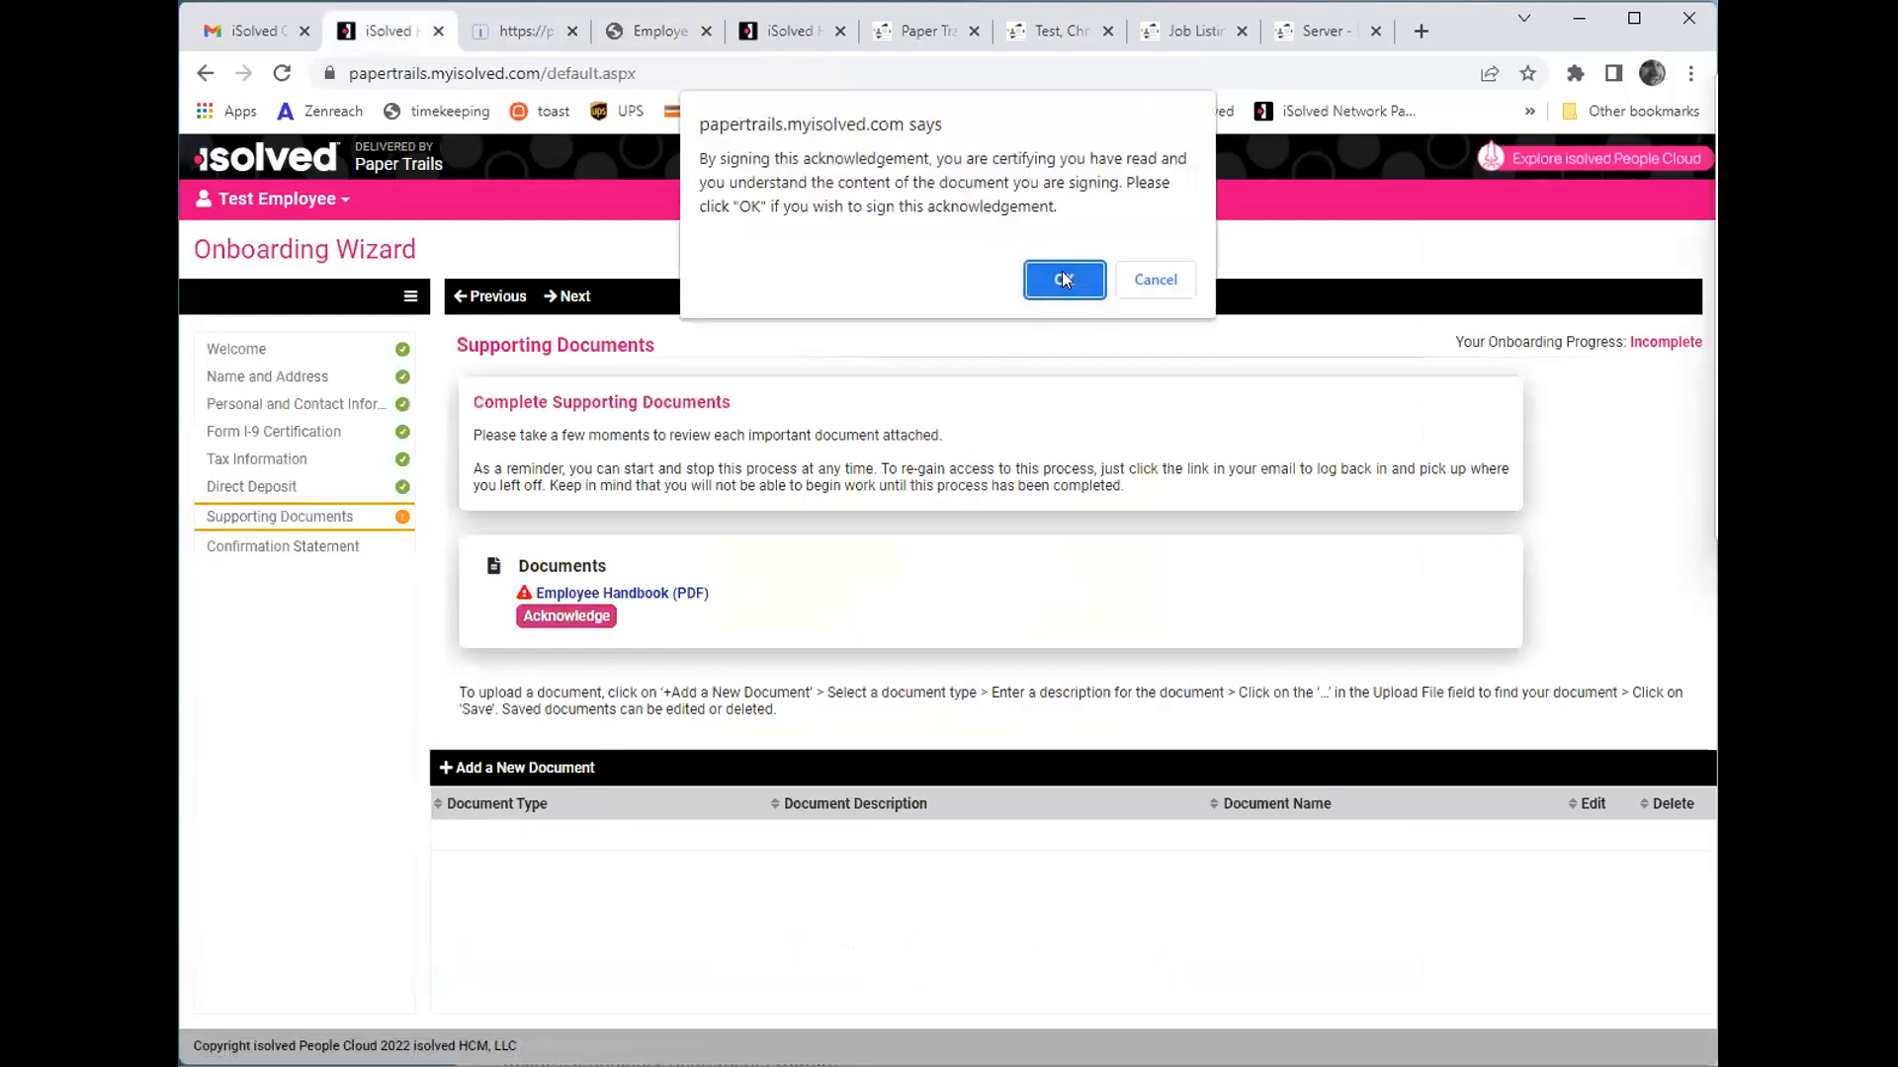
click(1065, 280)
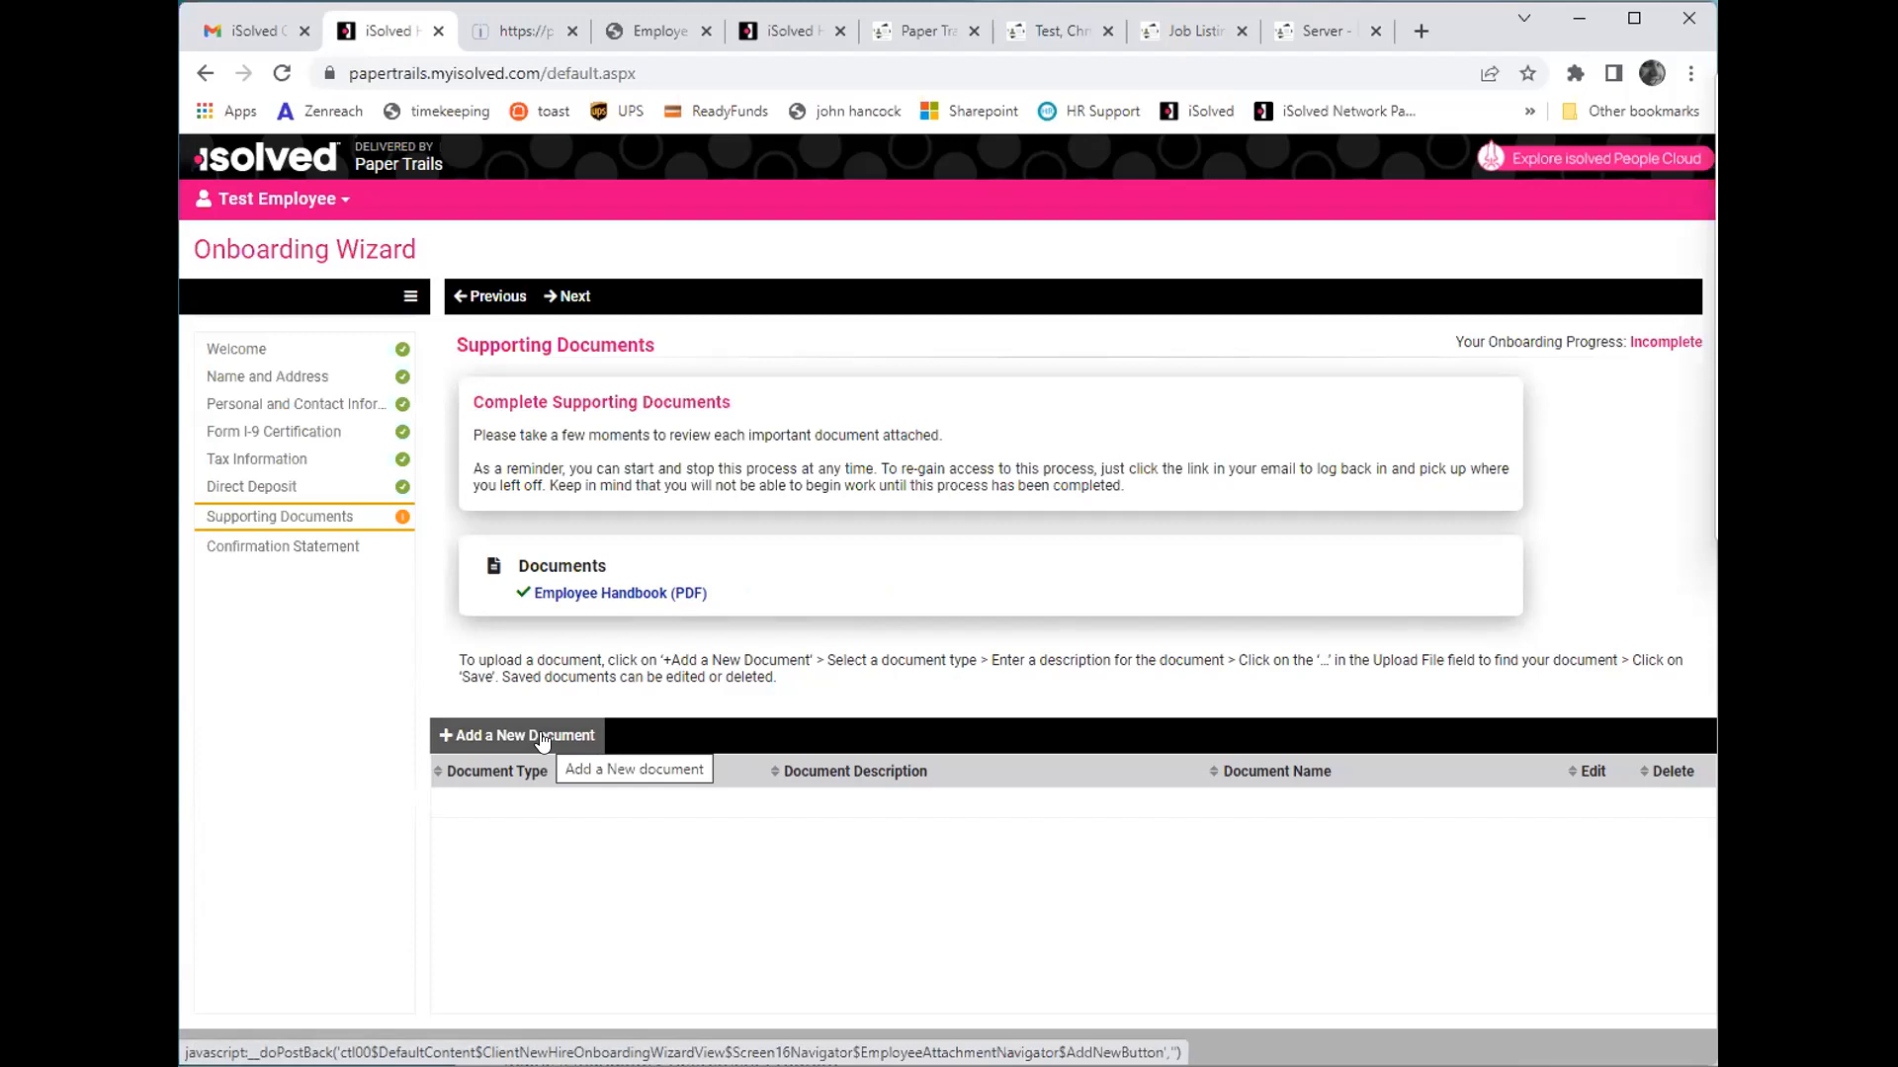
- Check the Confirmation Statement for sections still blocking submission and return to Supporting Documents
click(583, 297)
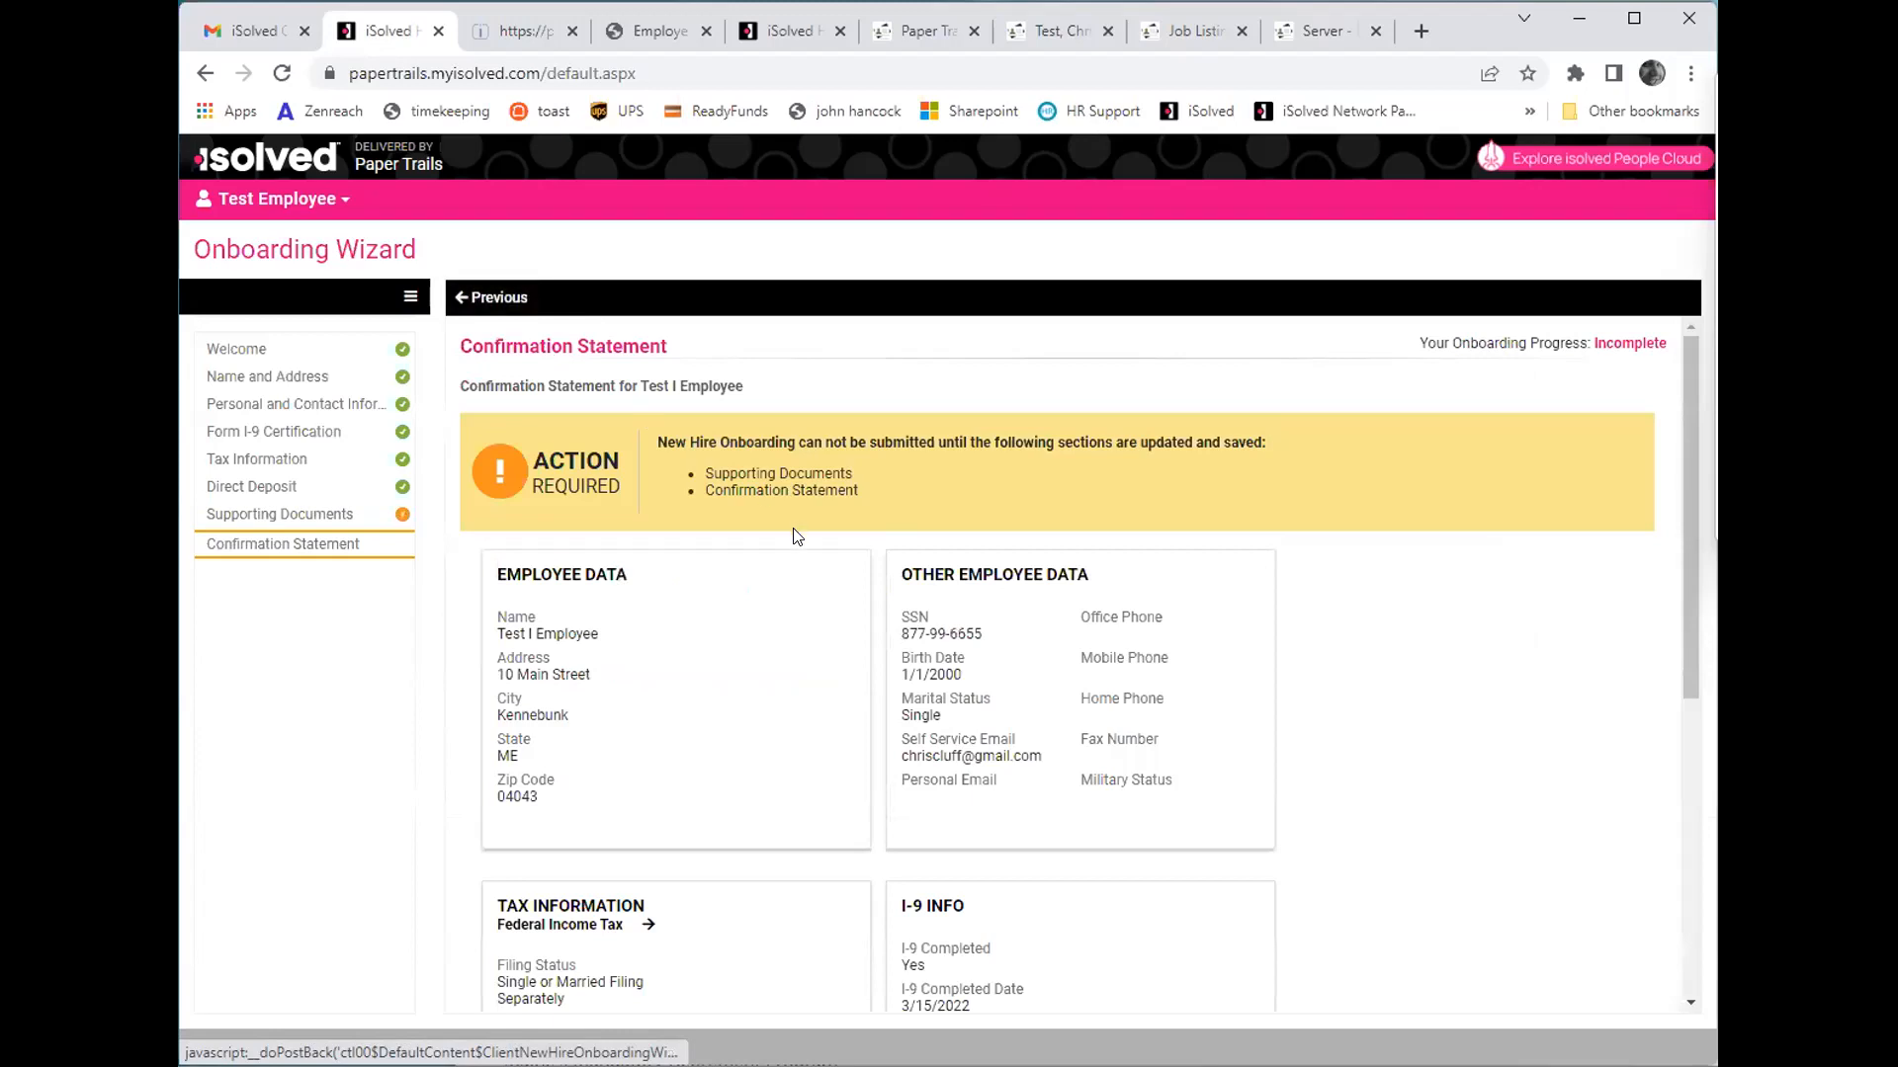
click(309, 514)
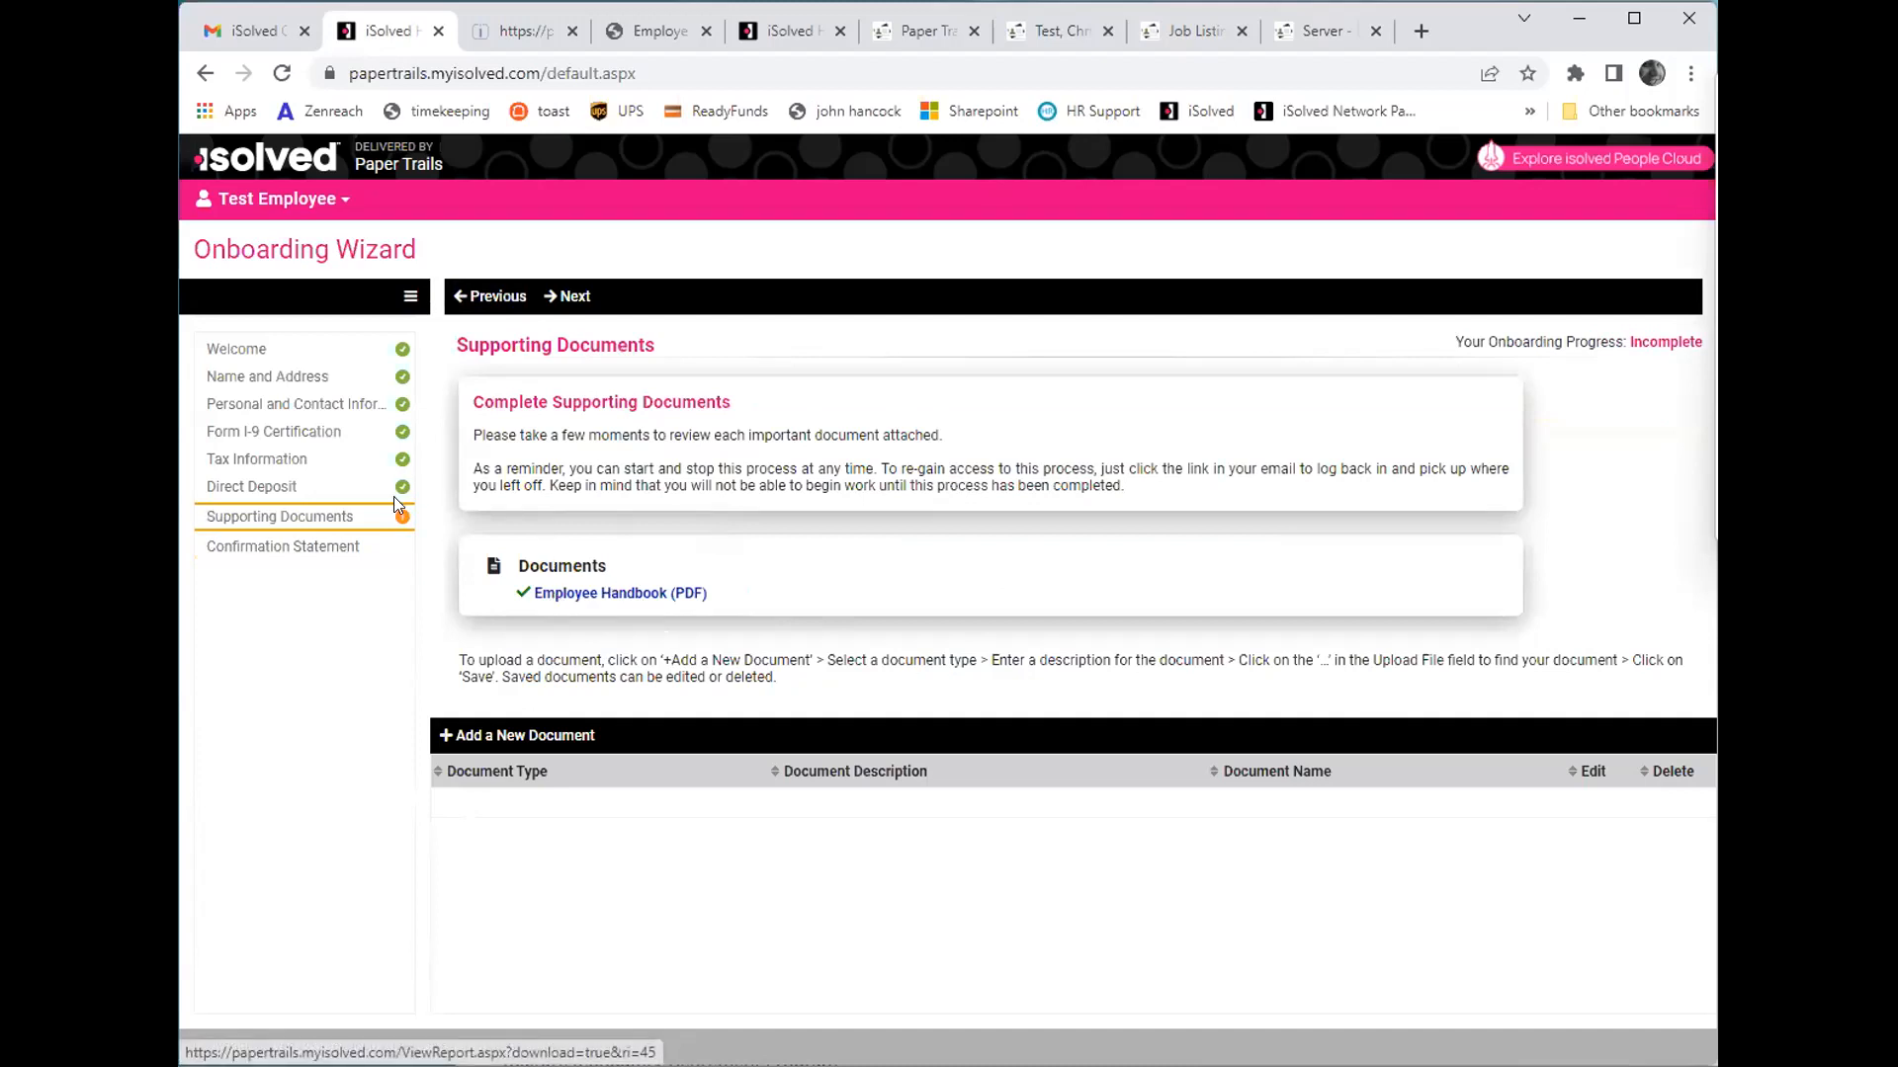
click(581, 302)
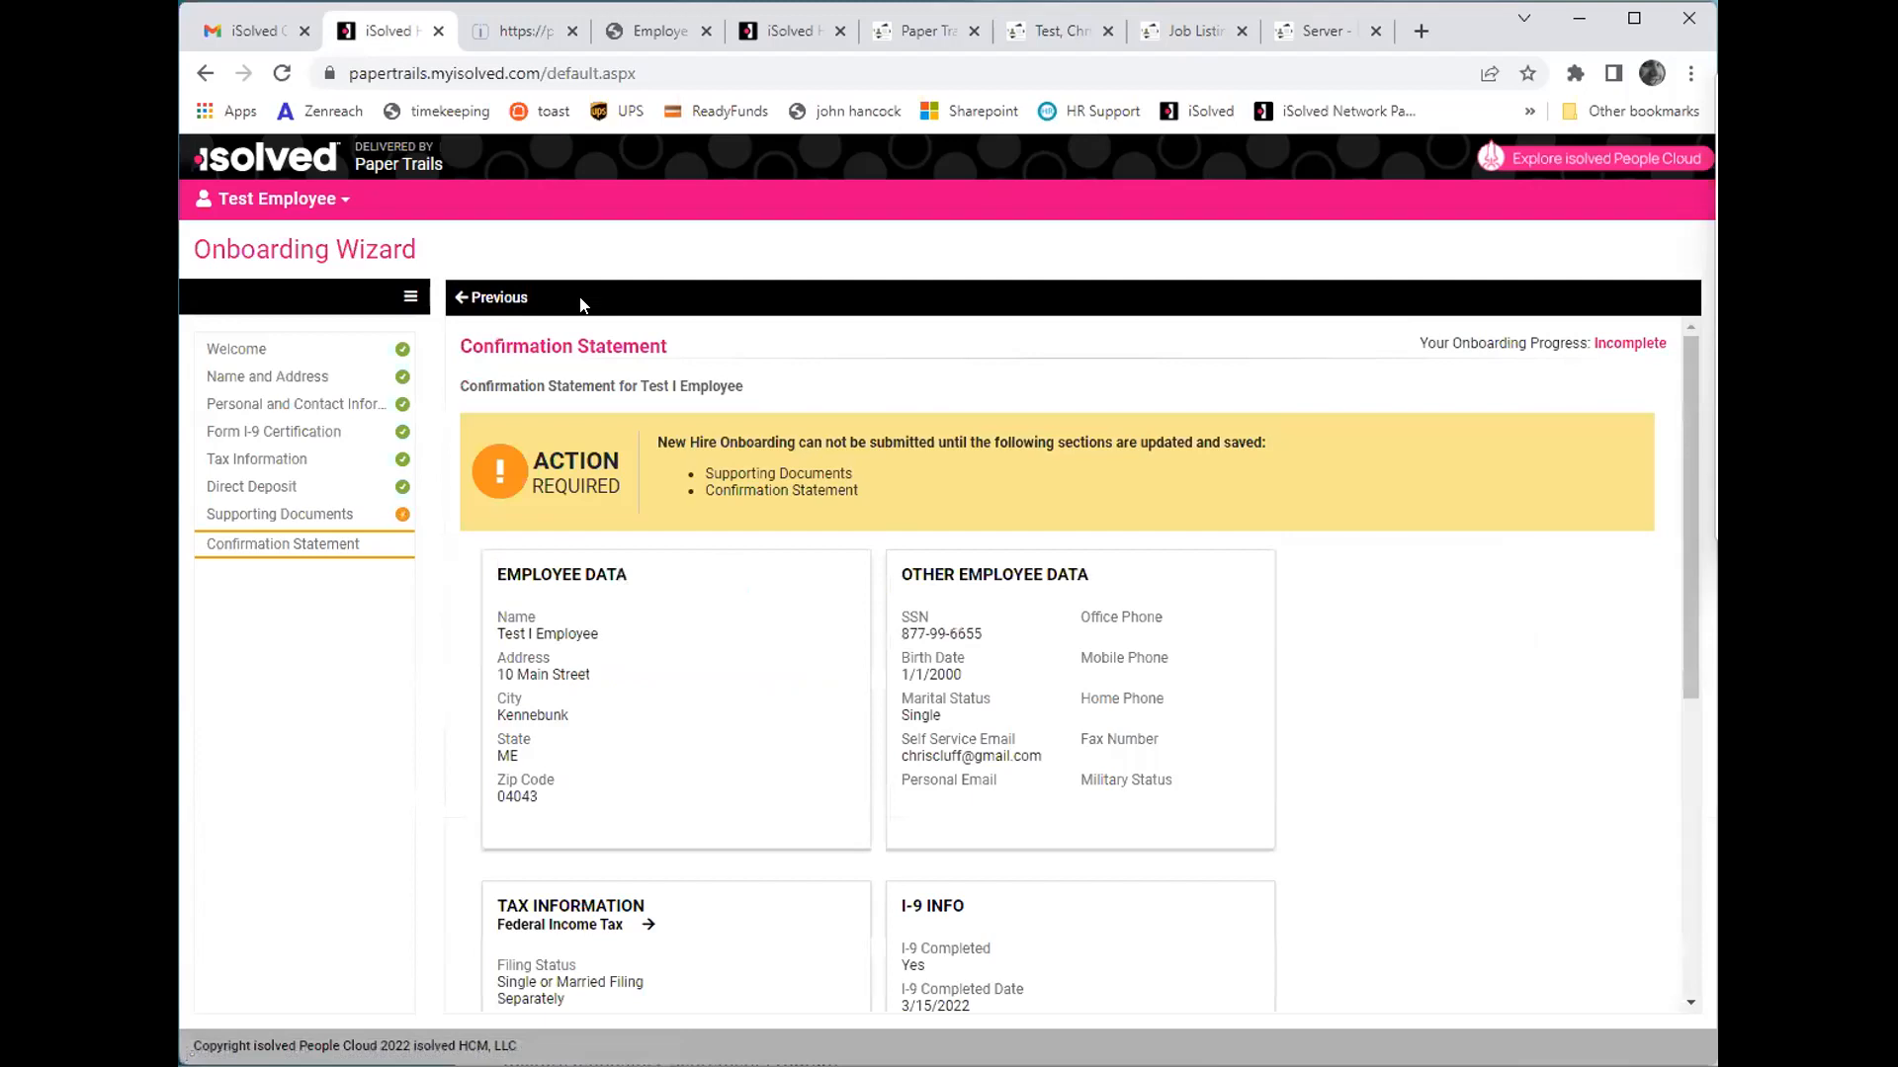
scroll(739, 504, down, 2)
scroll(749, 525, up, 6)
click(334, 517)
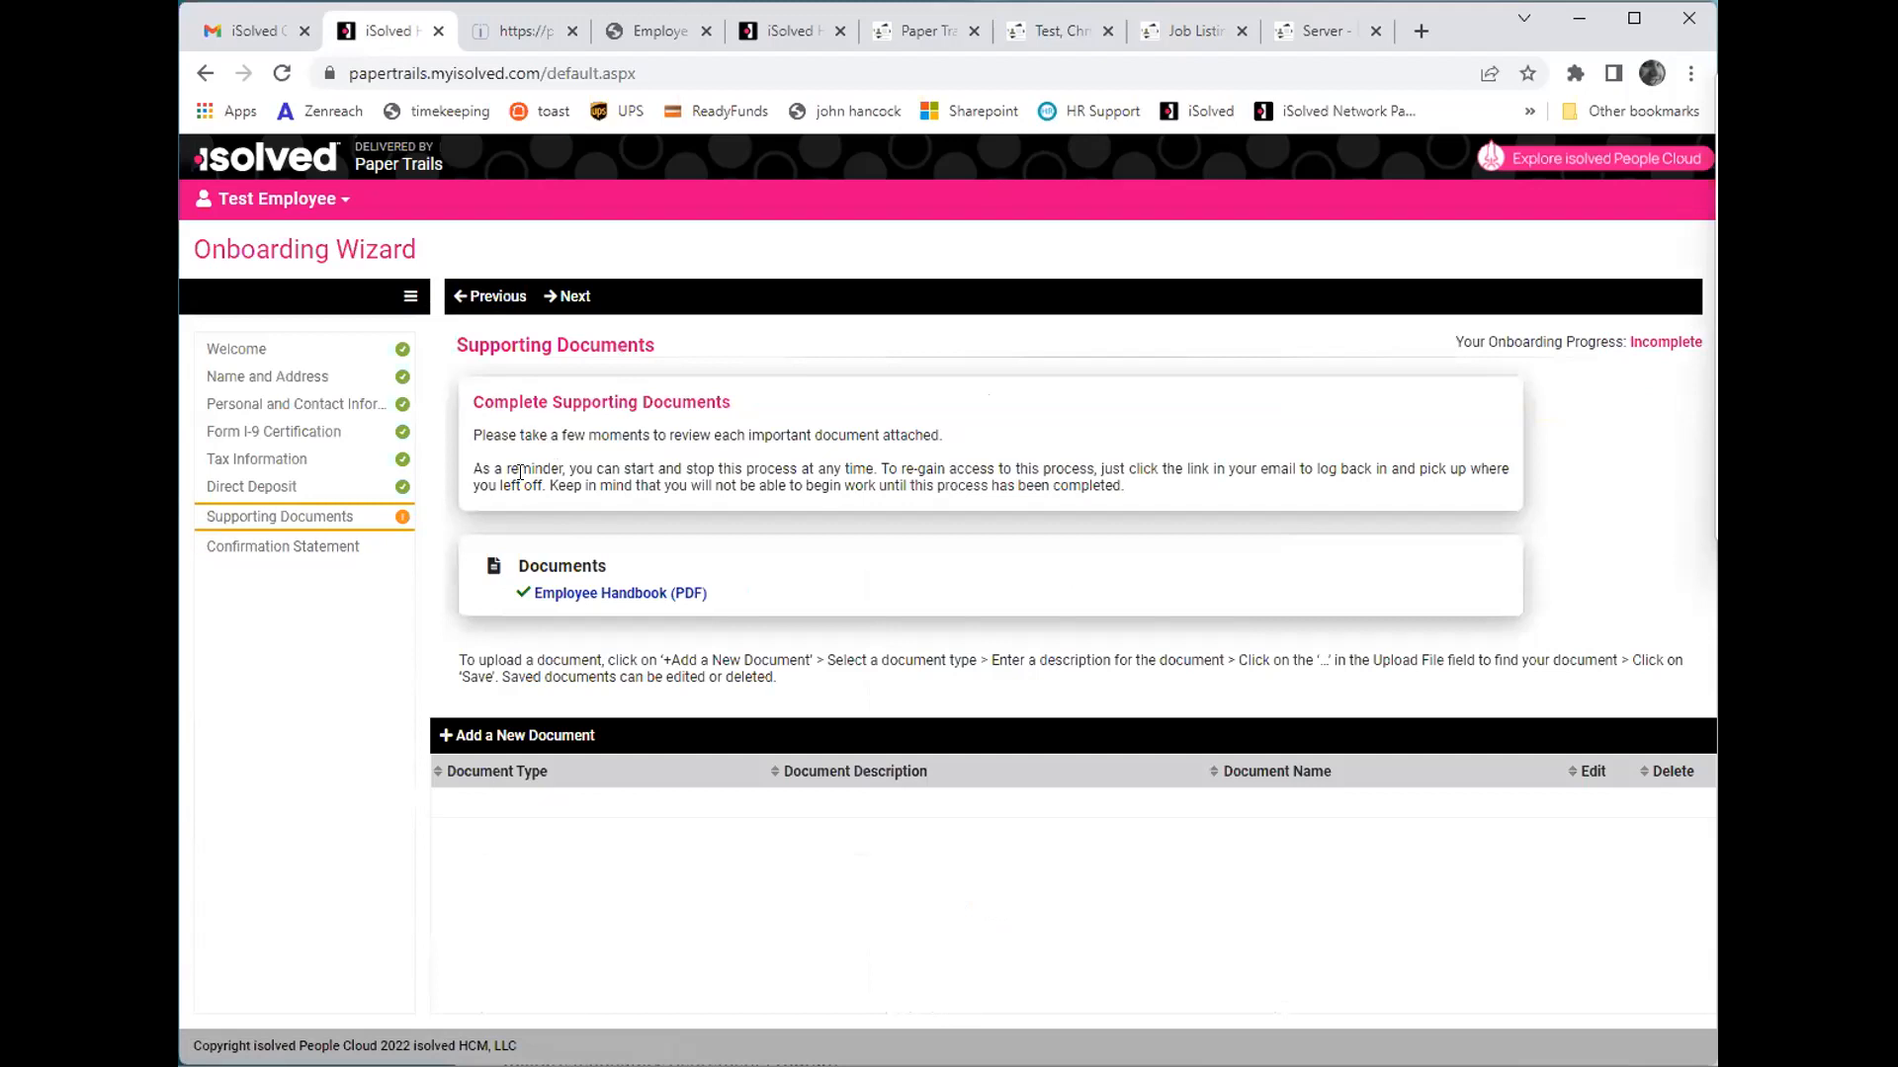
- Upload Employee_Handbook (2).pdf from Downloads as a new supporting document with the description "test", save it, and continue to the Confirmation Statement
click(557, 731)
click(896, 663)
text(test)
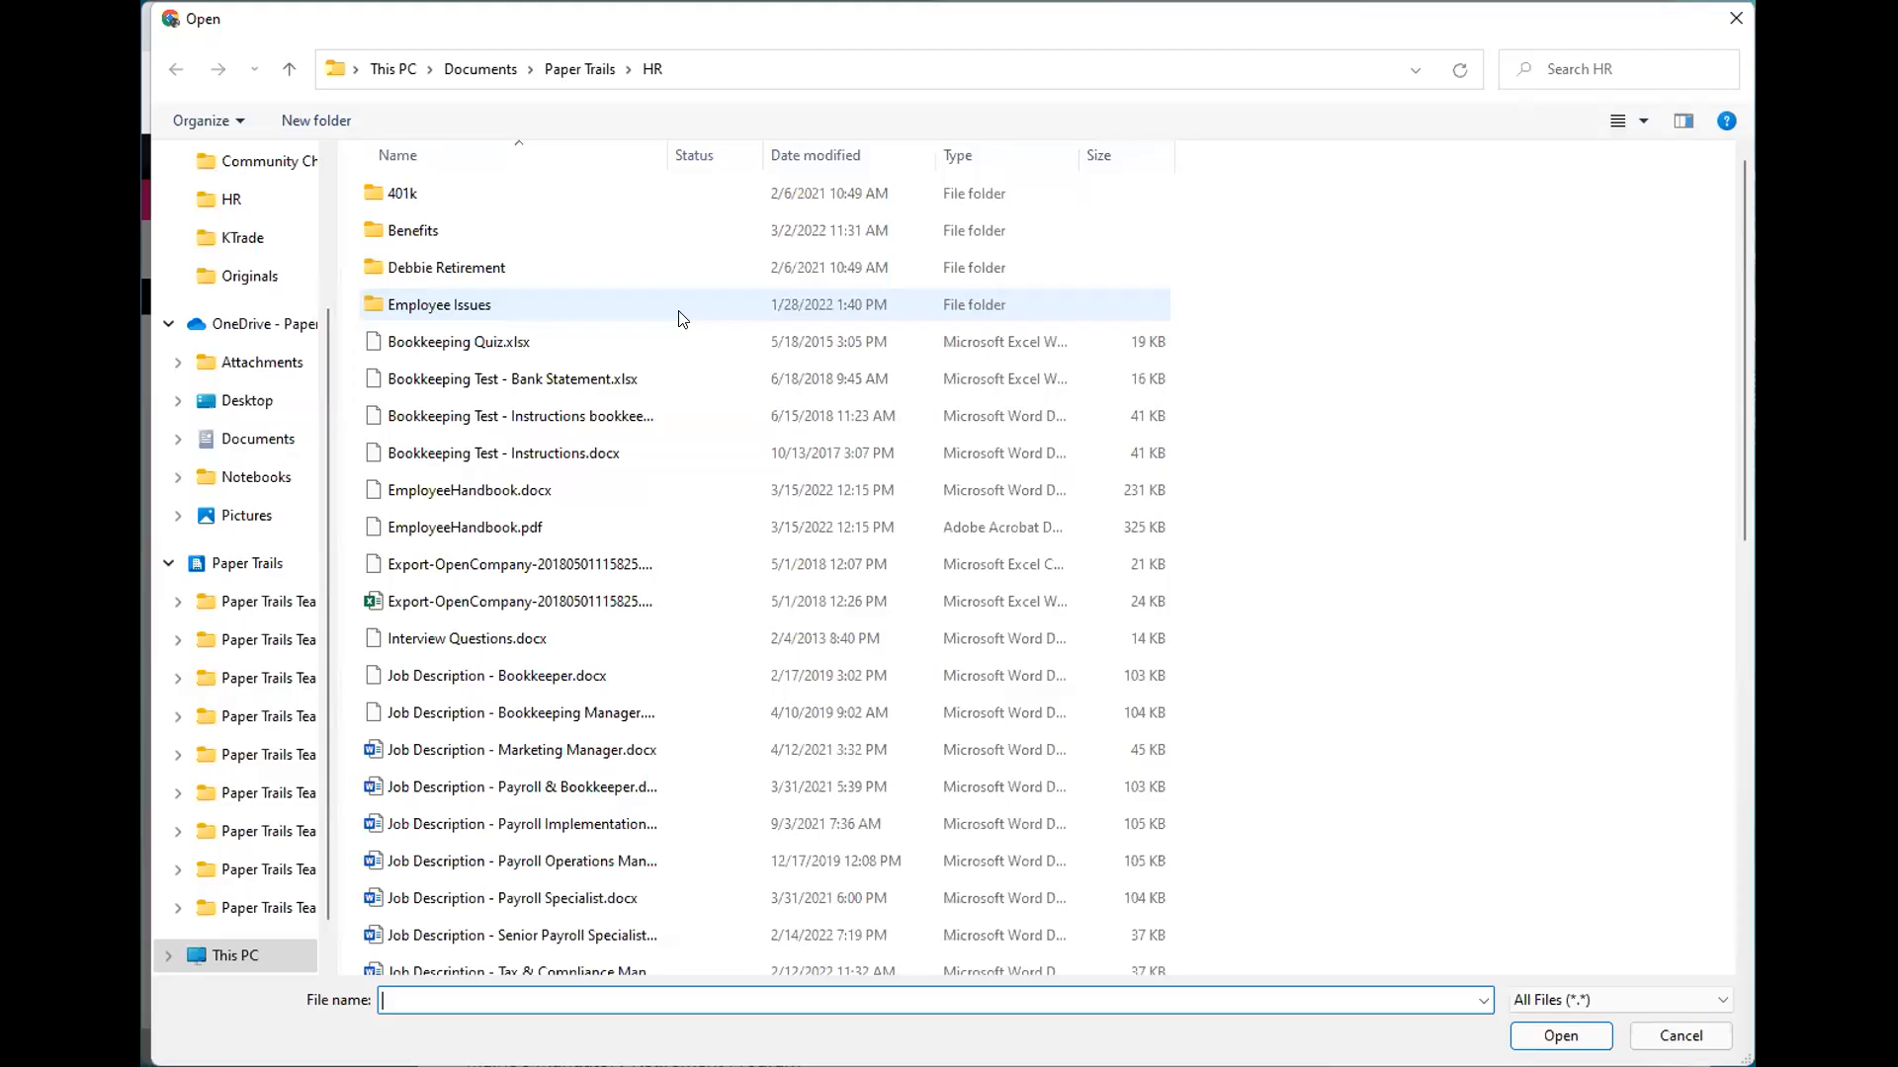
scroll(307, 250, up, 2)
click(308, 250)
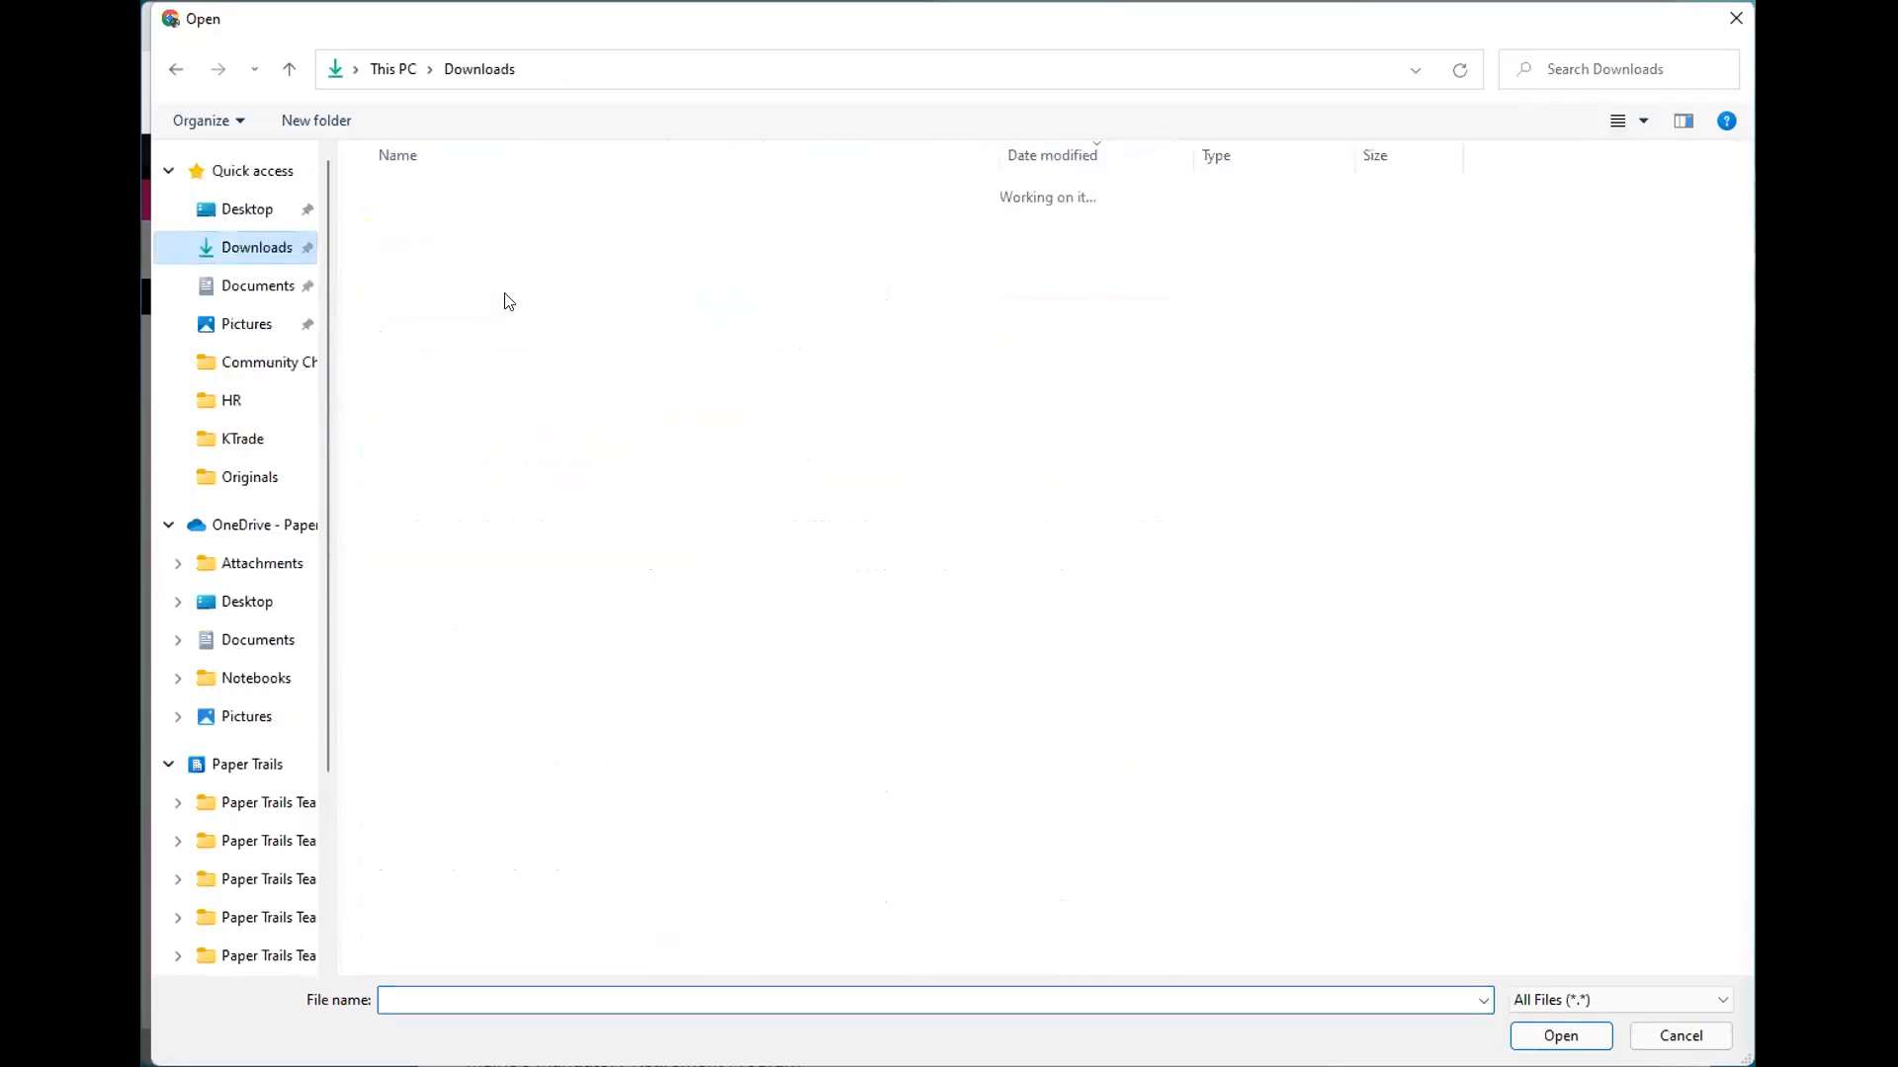
click(525, 228)
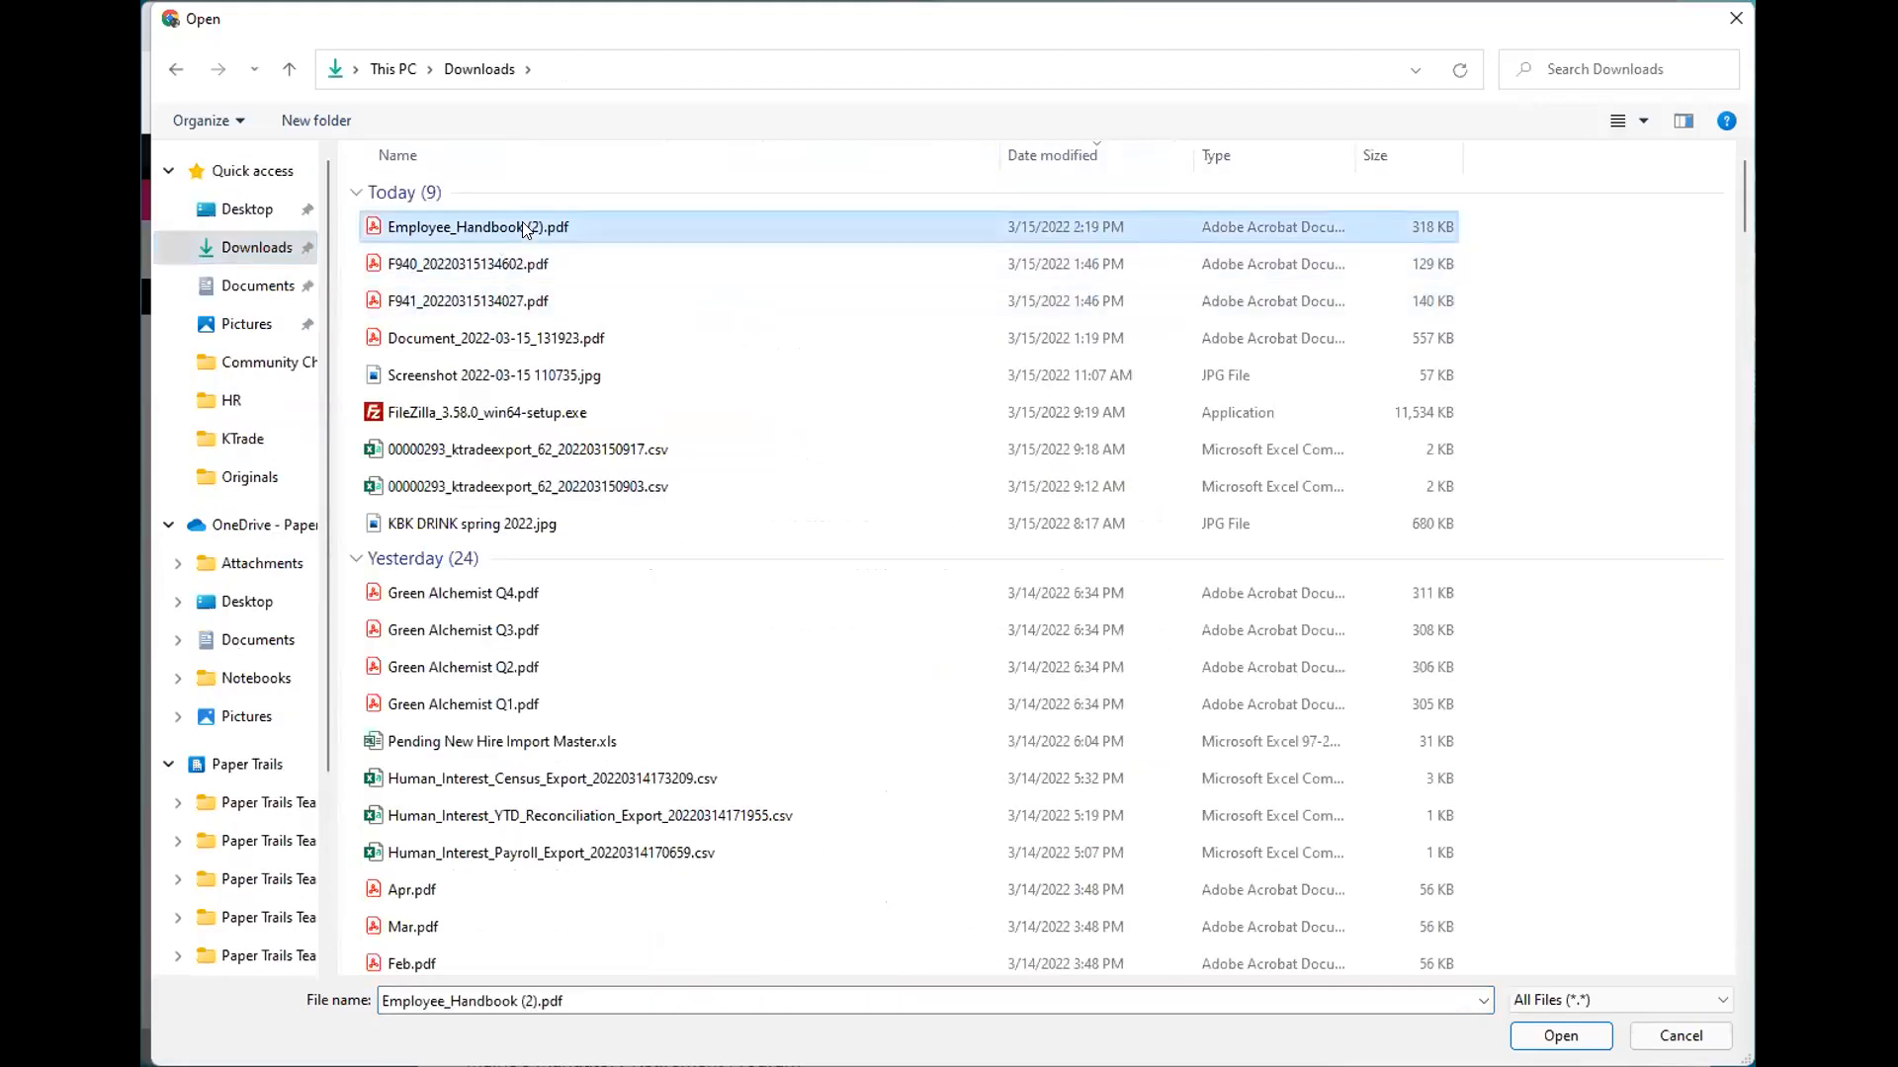
double_click(525, 228)
click(893, 741)
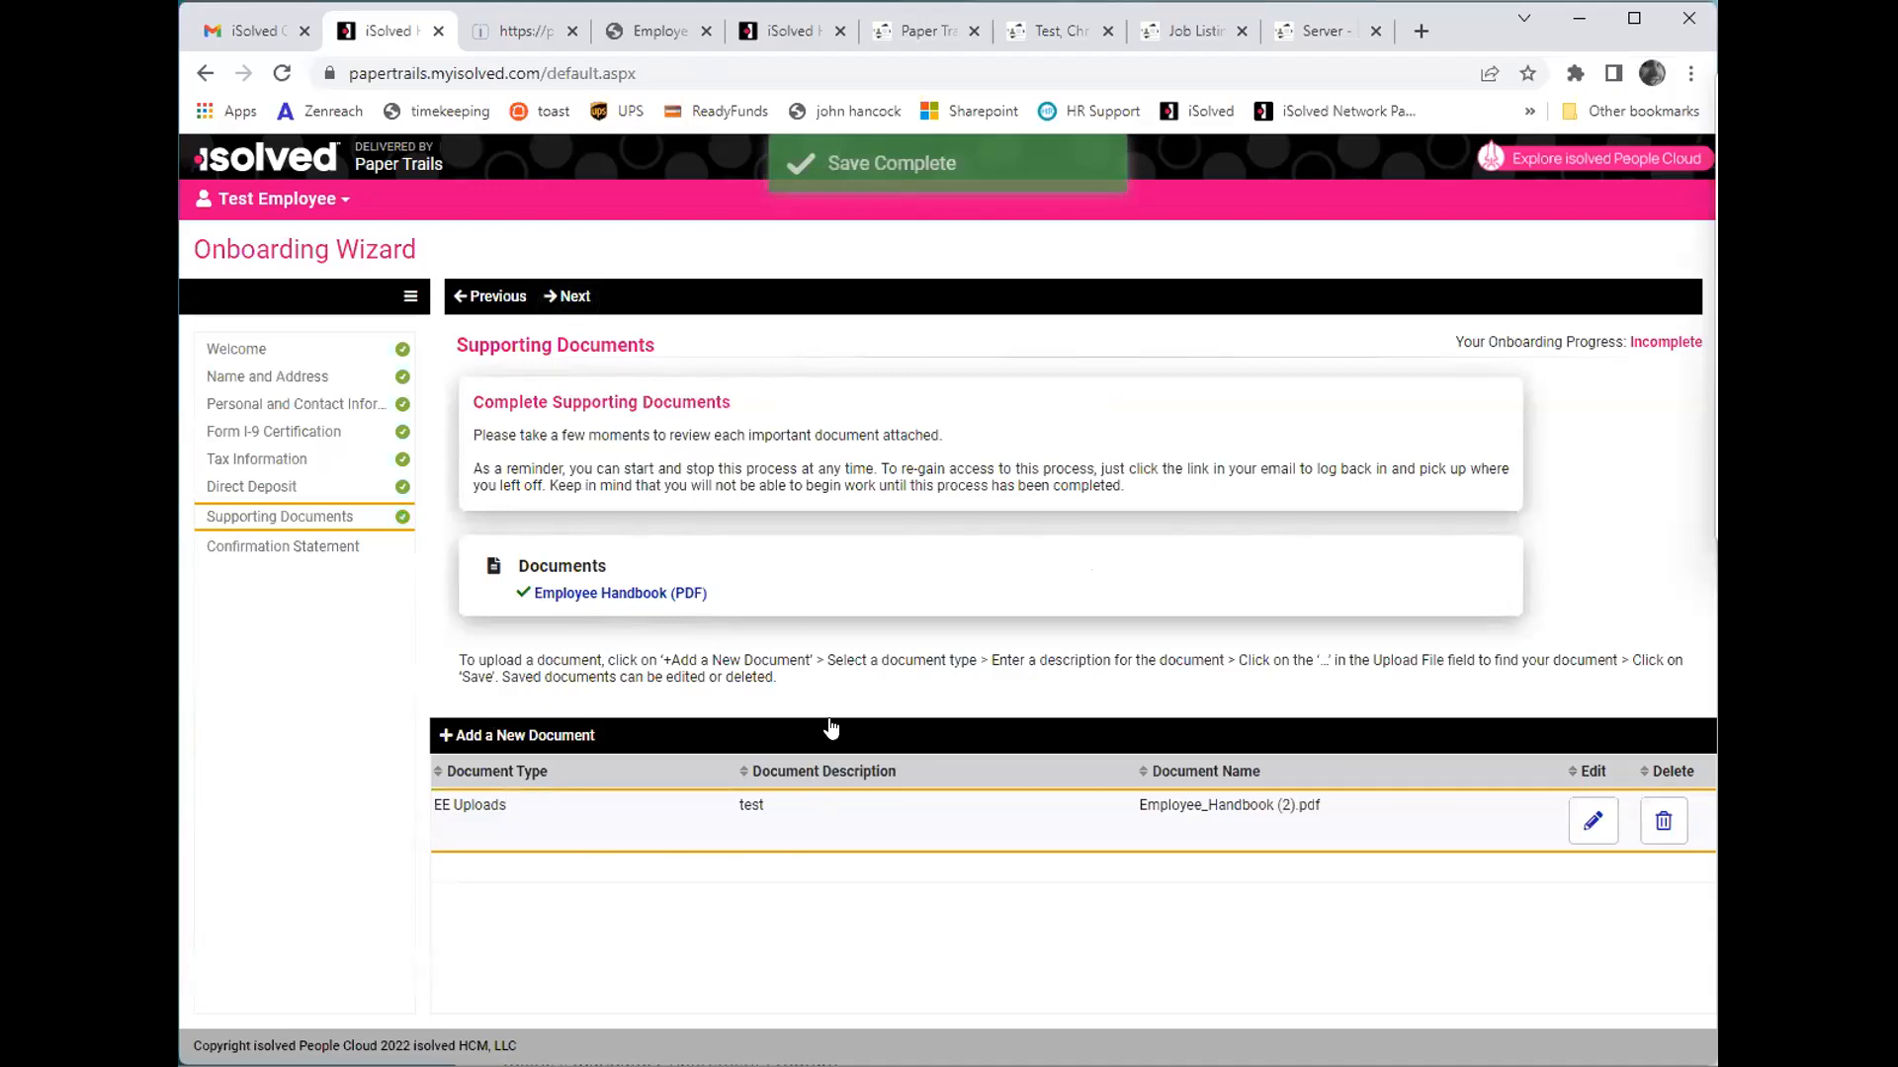
click(579, 296)
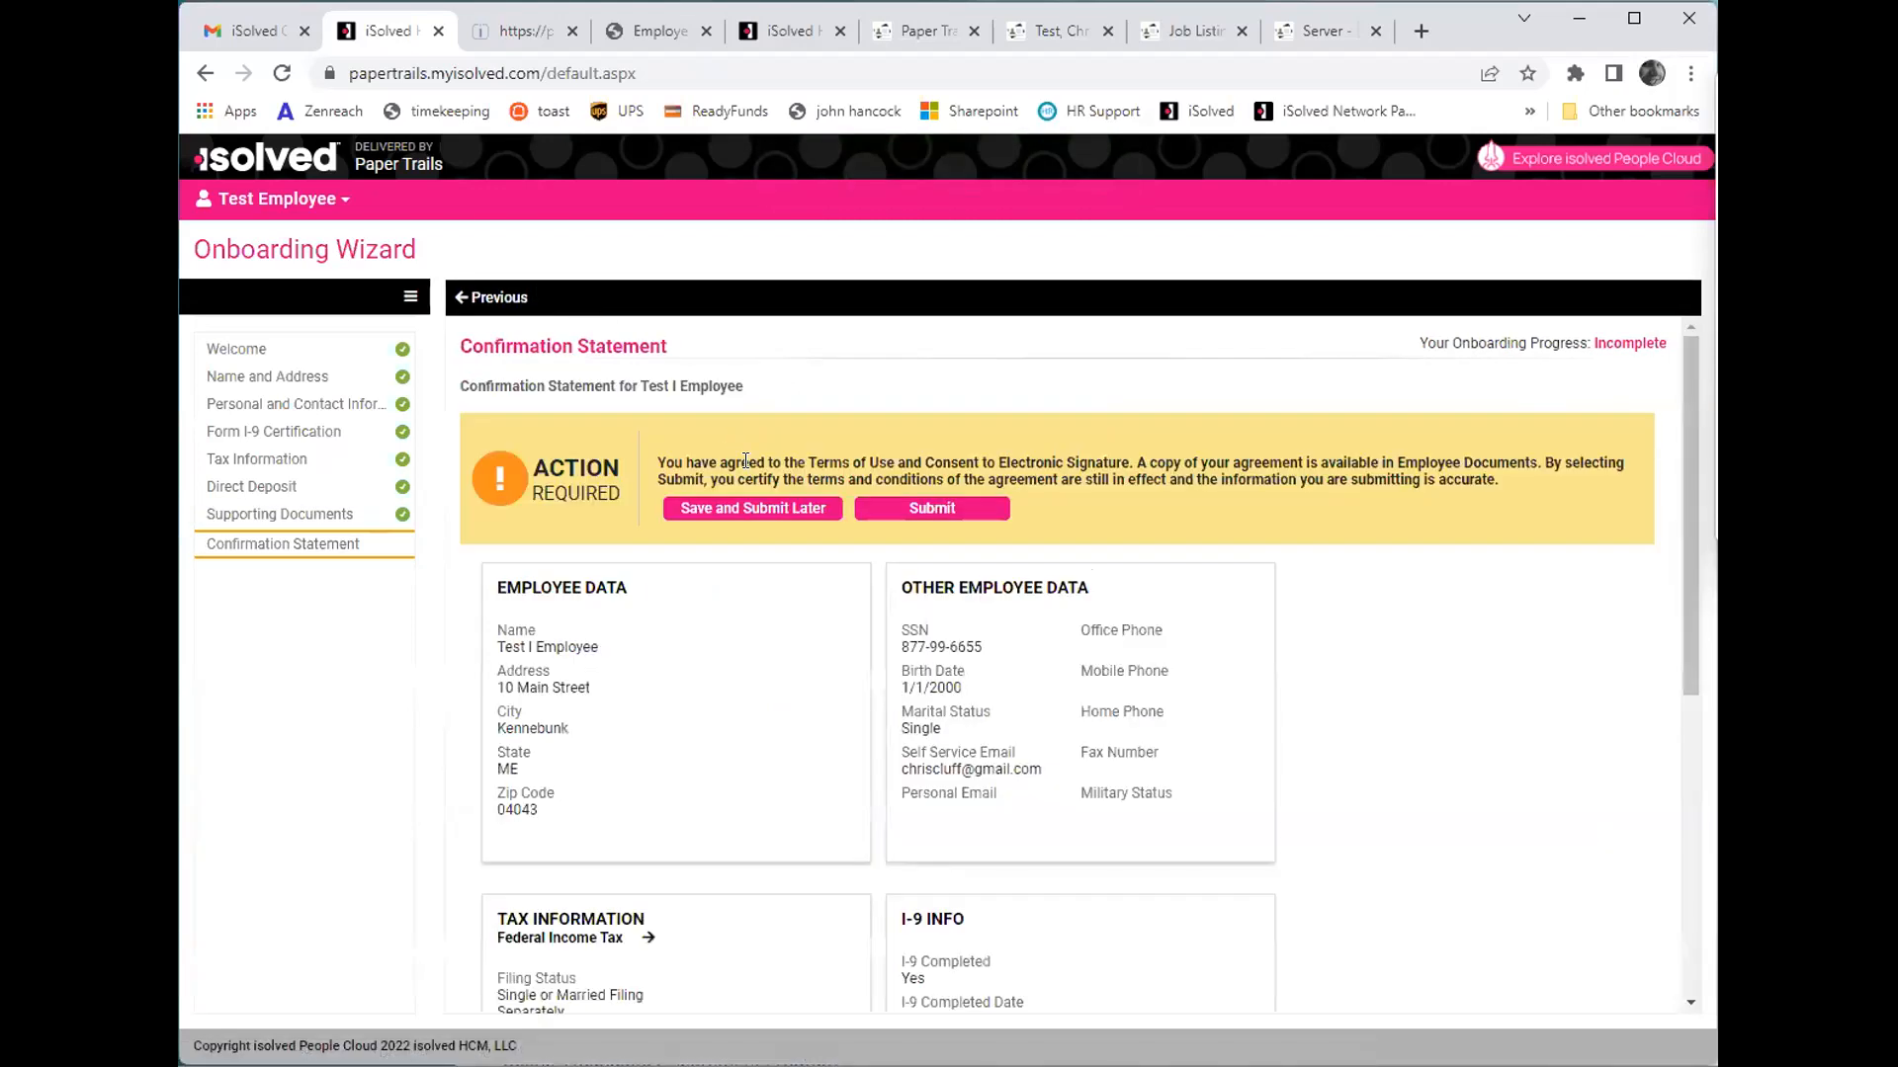
- Submit the onboarding Confirmation Statement and log out of the employee's account
click(948, 511)
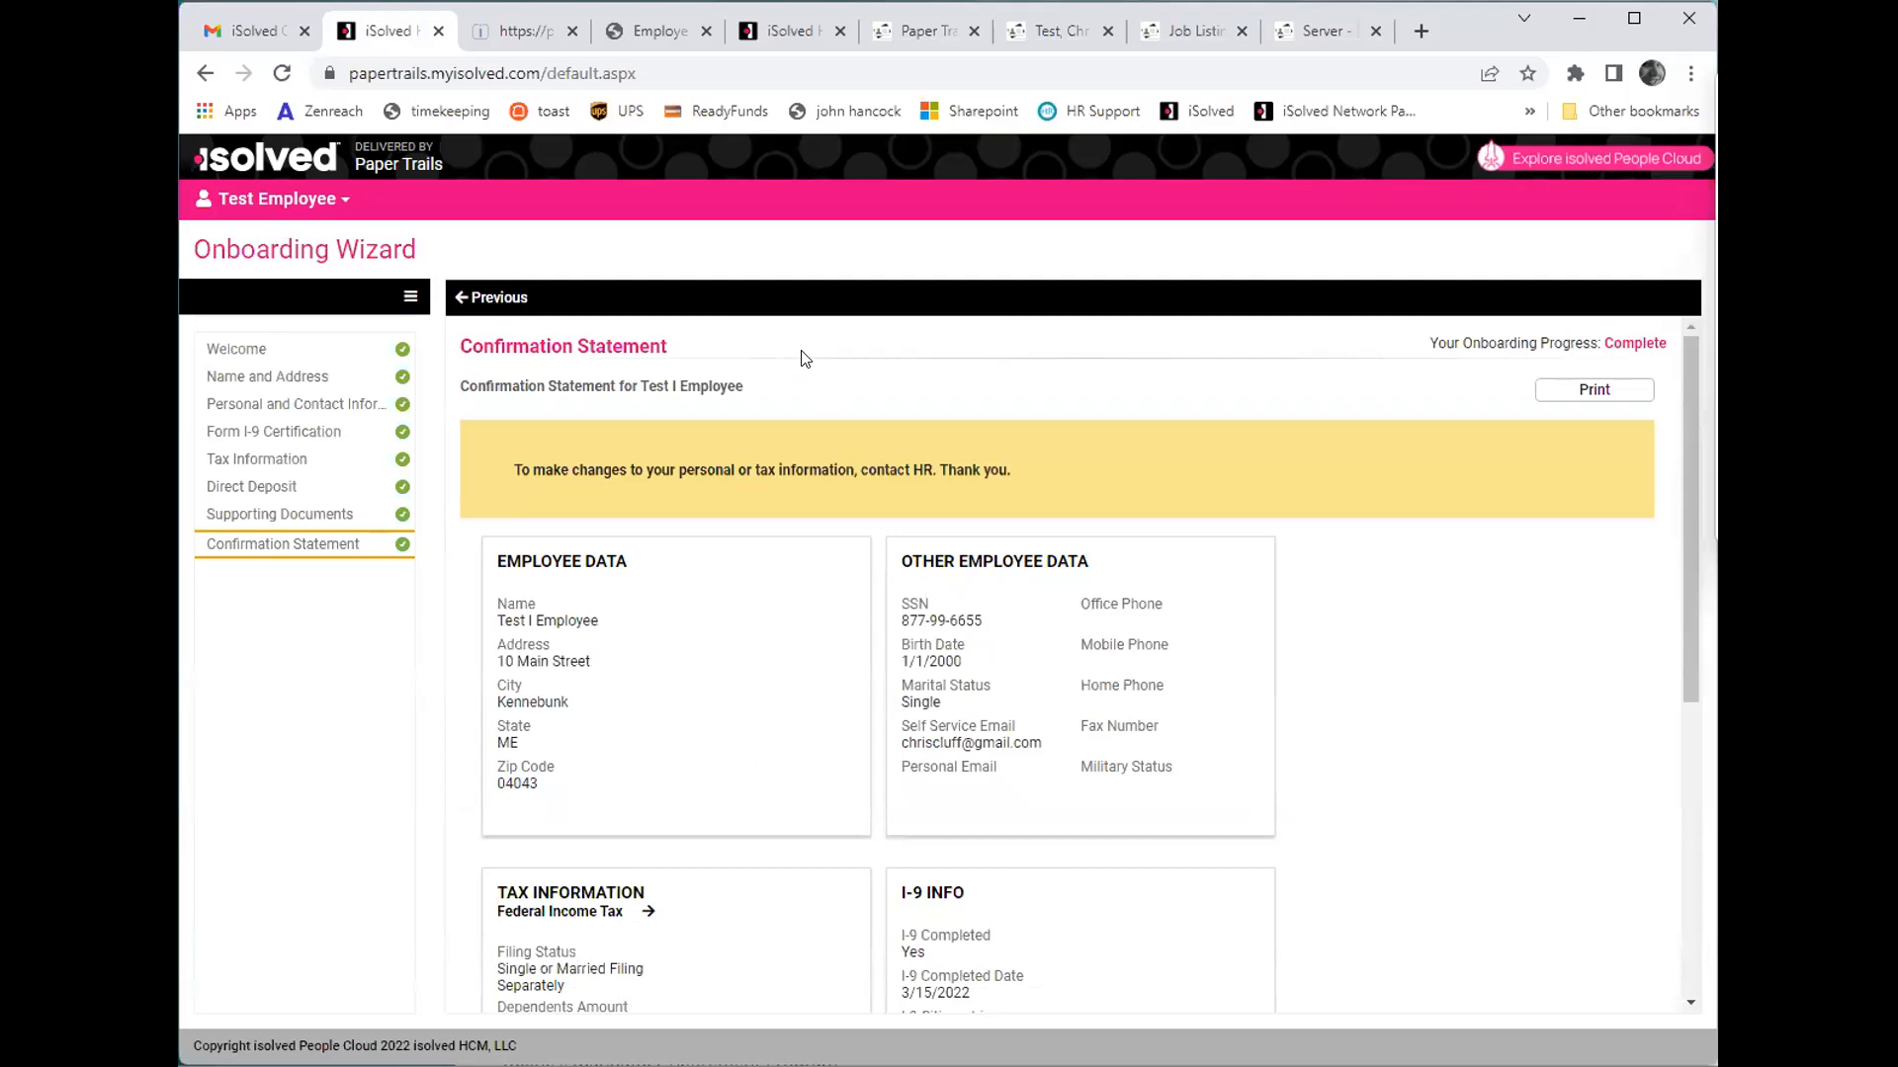
click(275, 208)
click(300, 433)
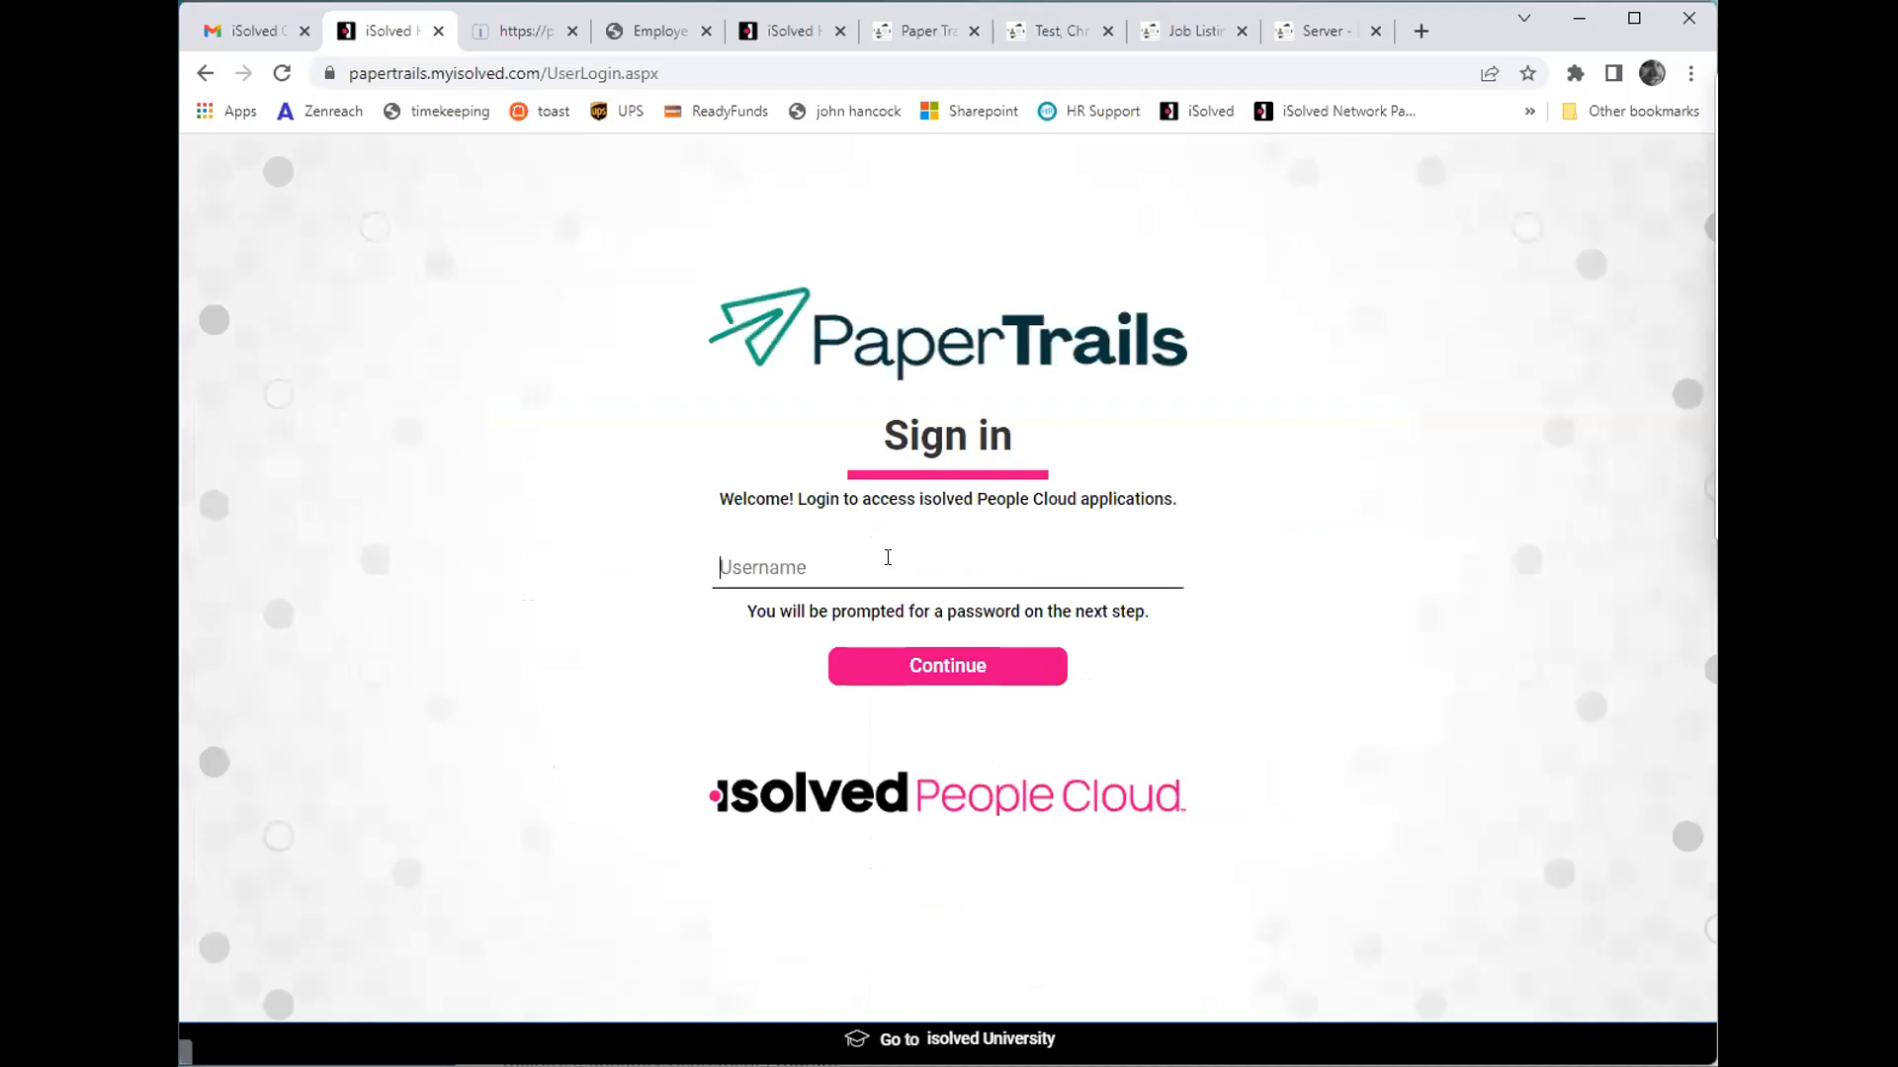
- Sign in to isolved People Cloud with the administrator's username and account password
text(chris)
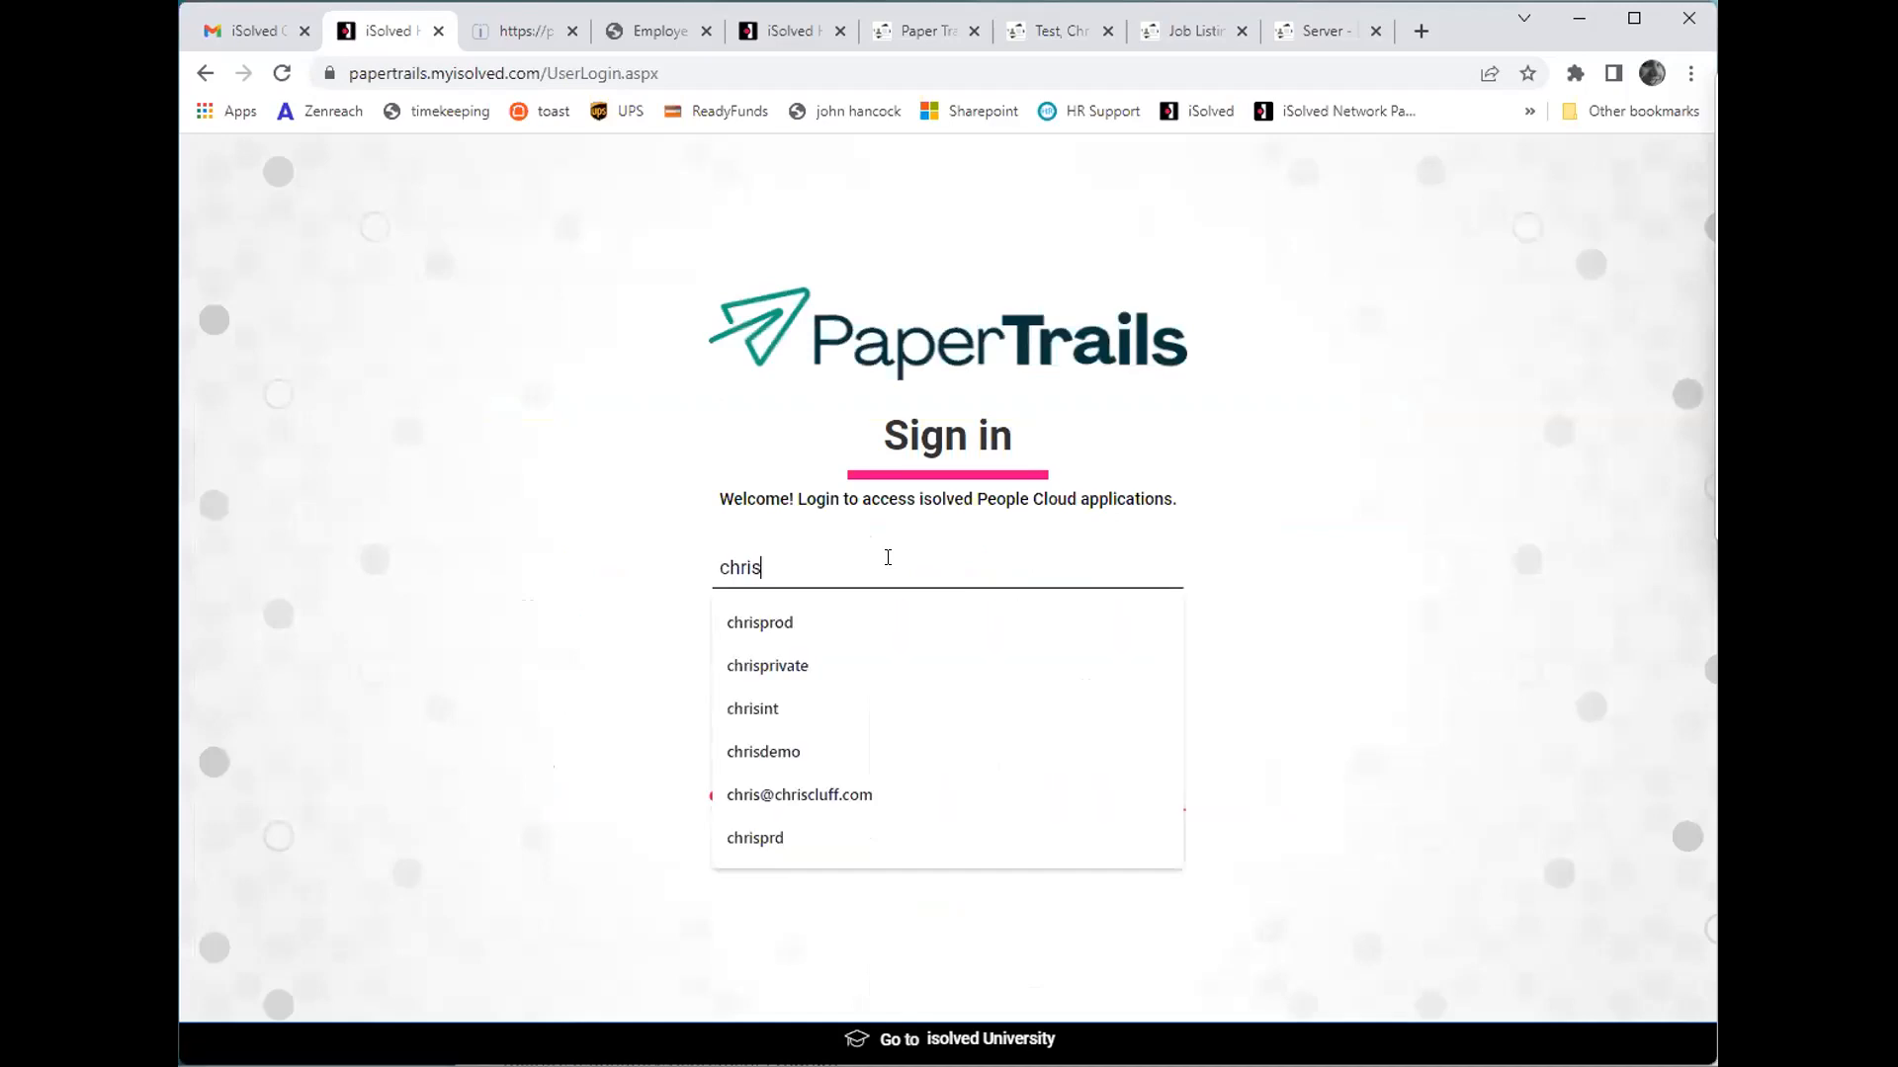
text(demo)
key(Return)
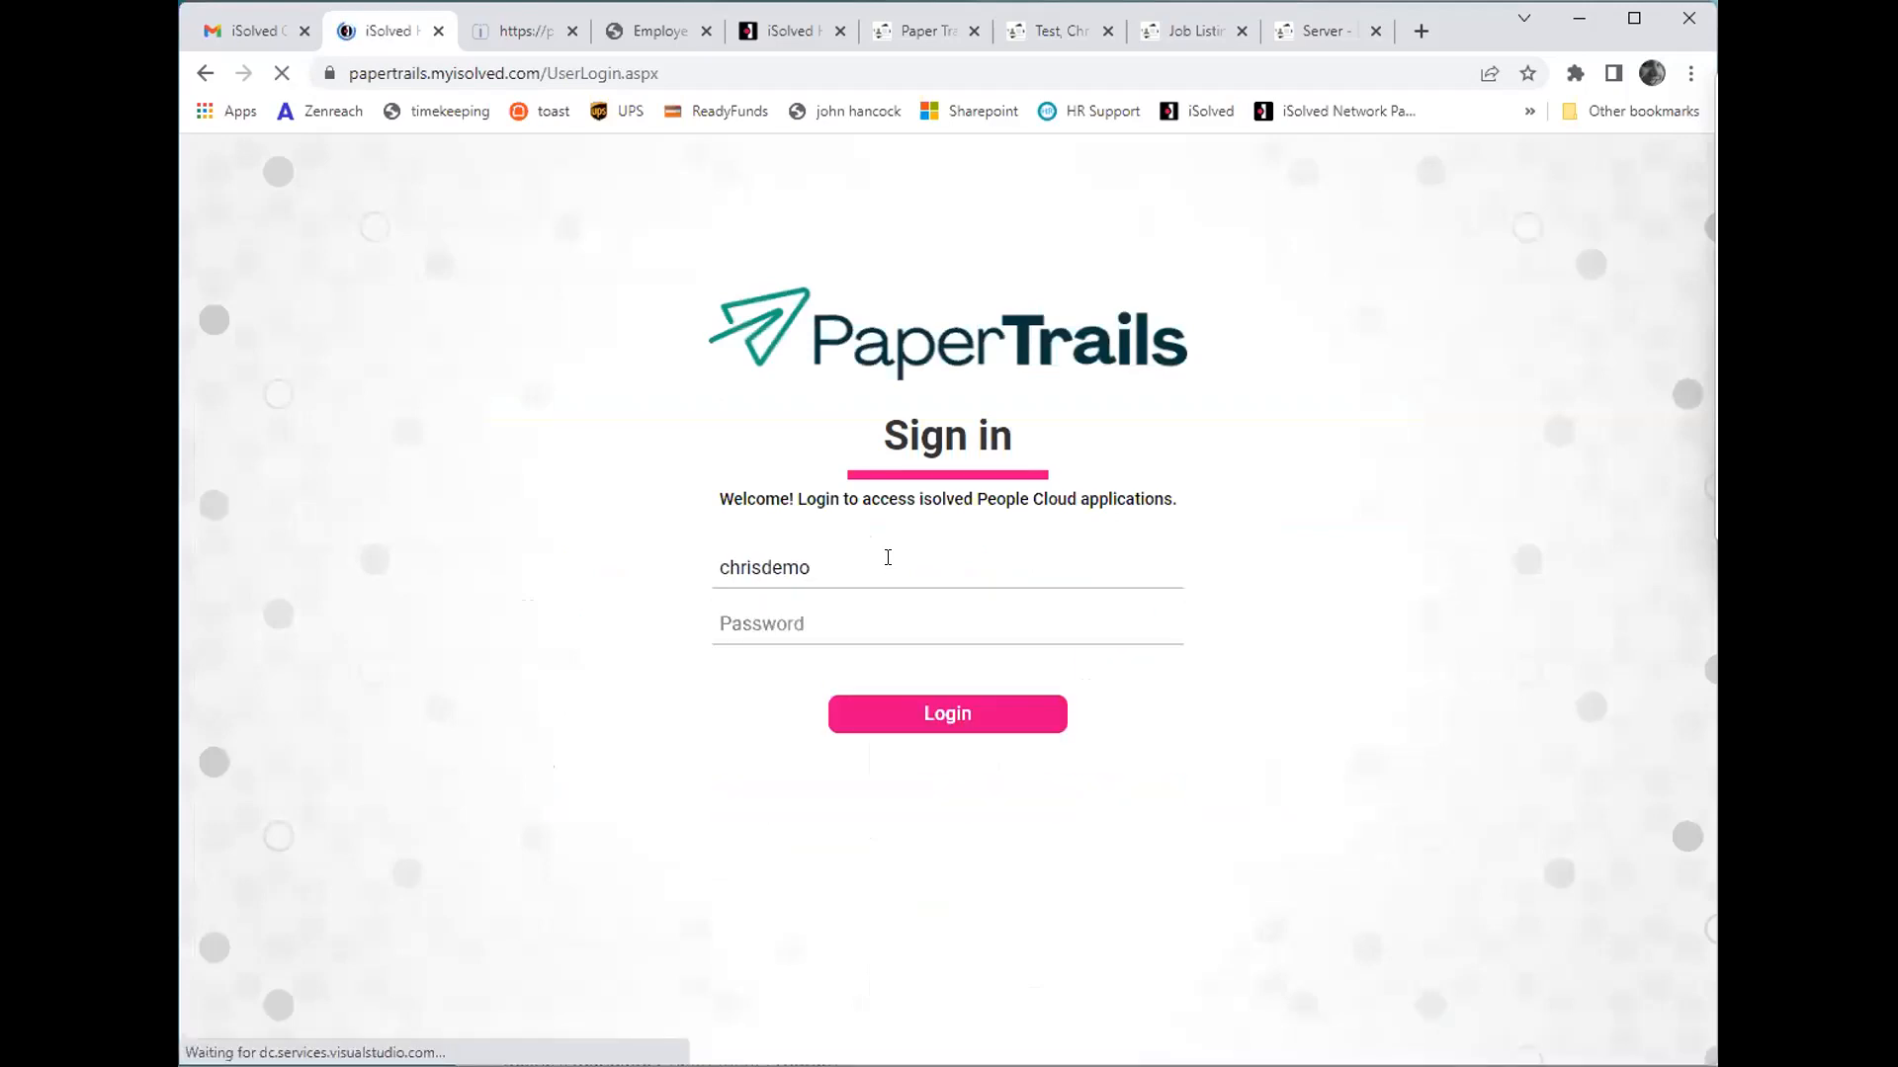
text(************)
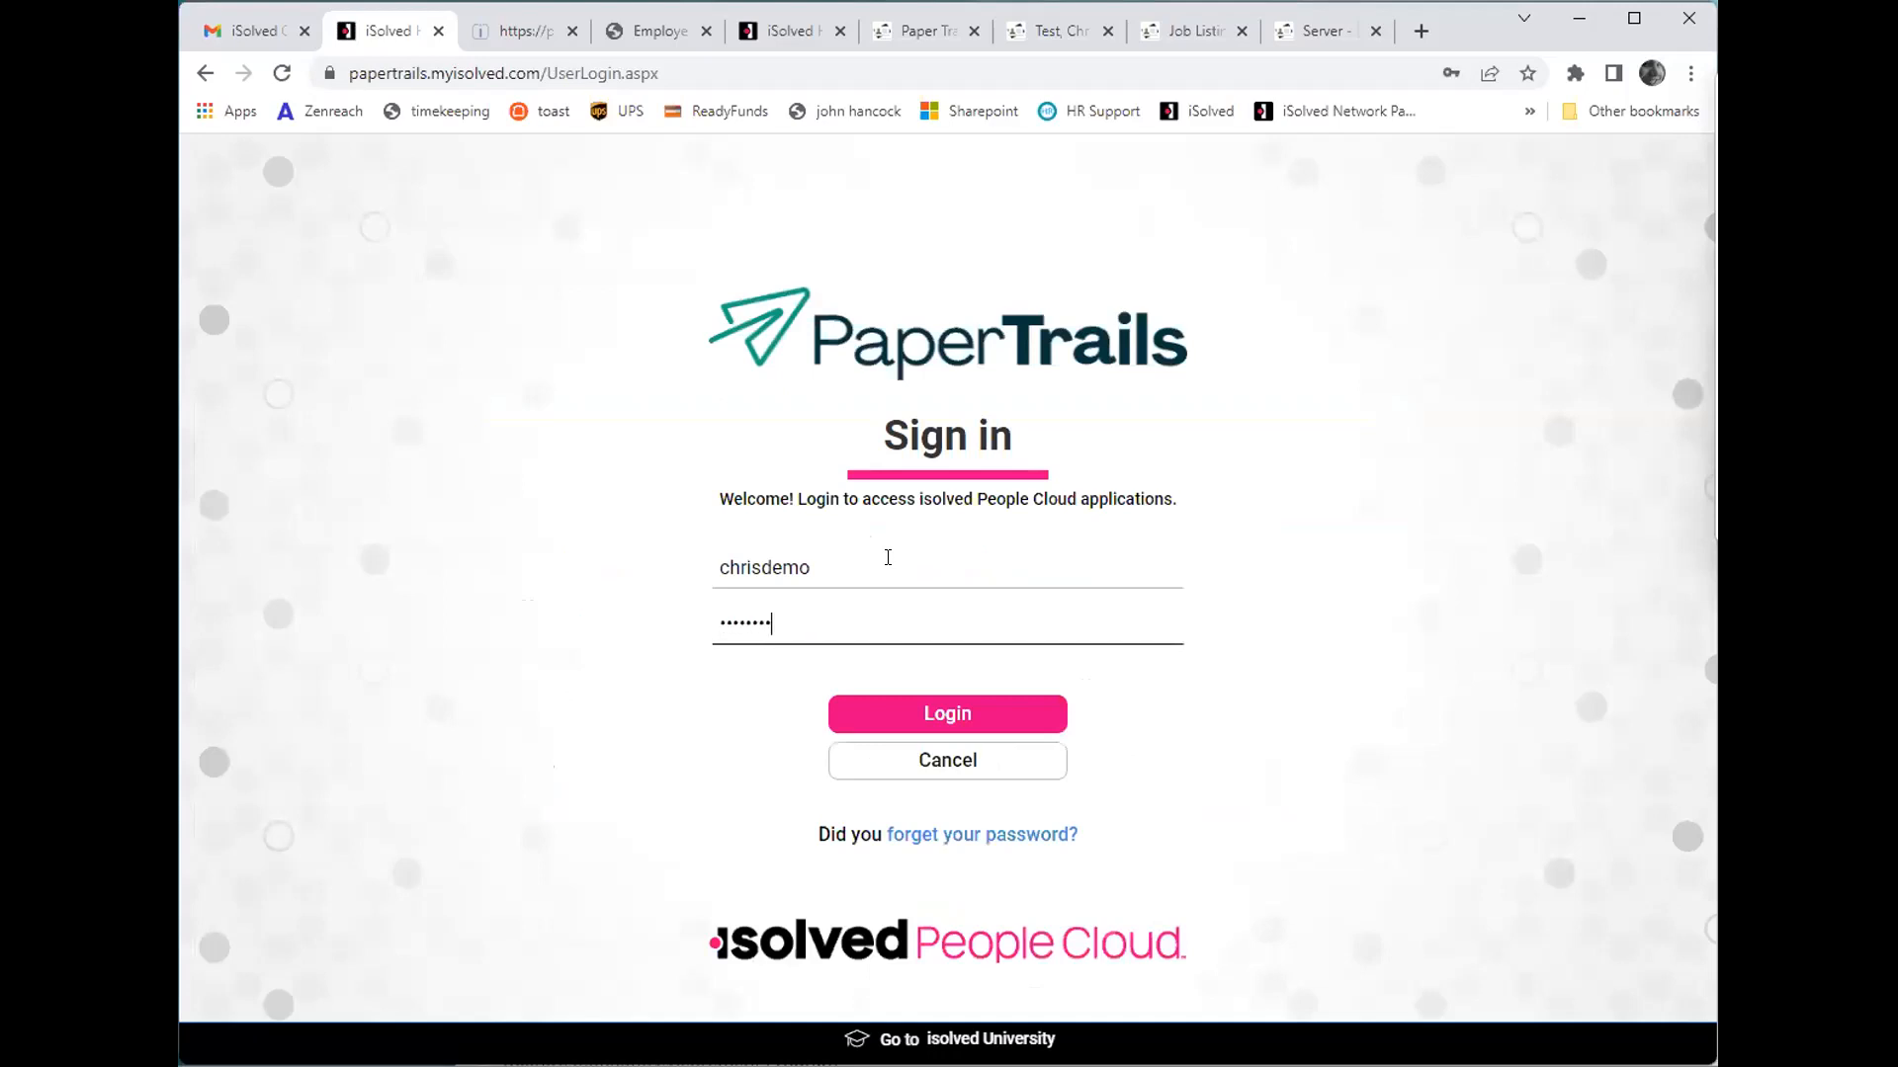
text(*)
key(Return)
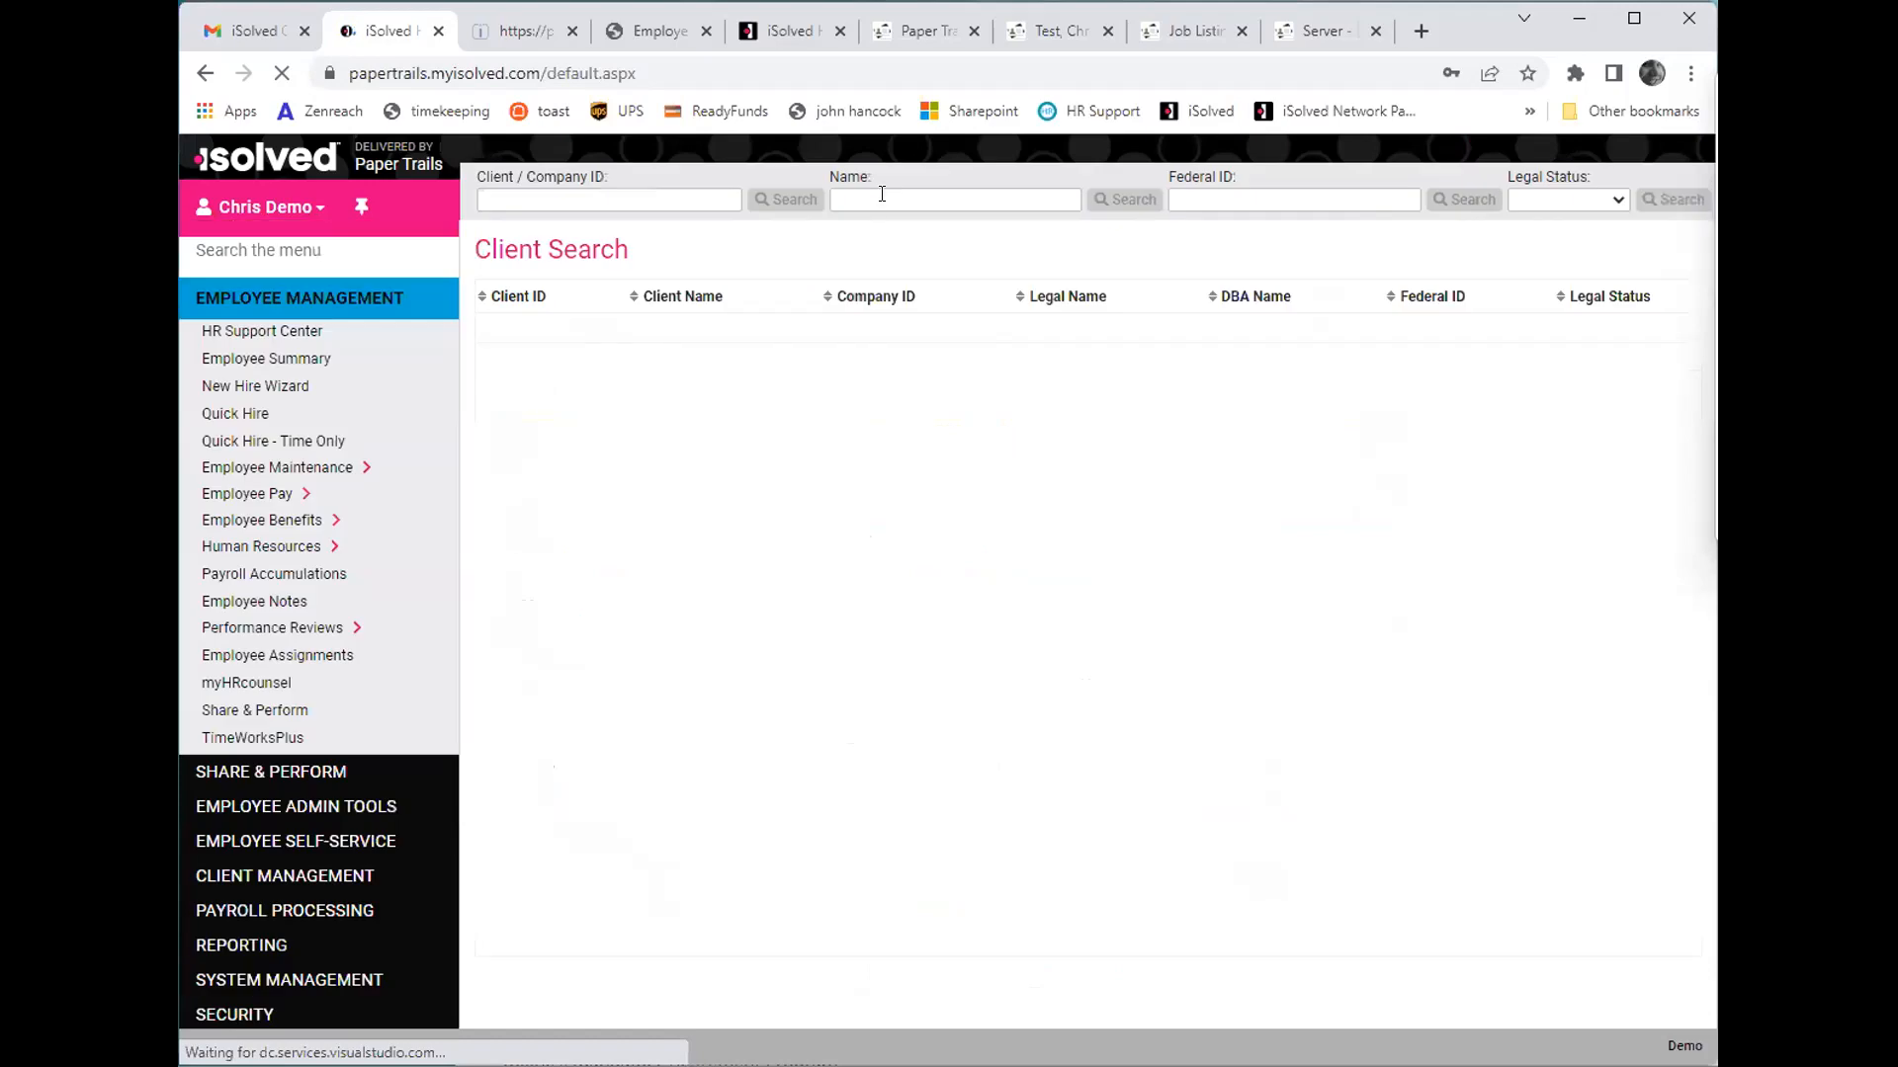
- Search clients by the name "paper trails", select Paper Trails Demo Company, LLC, and open its Pending EE Dashboard
click(870, 209)
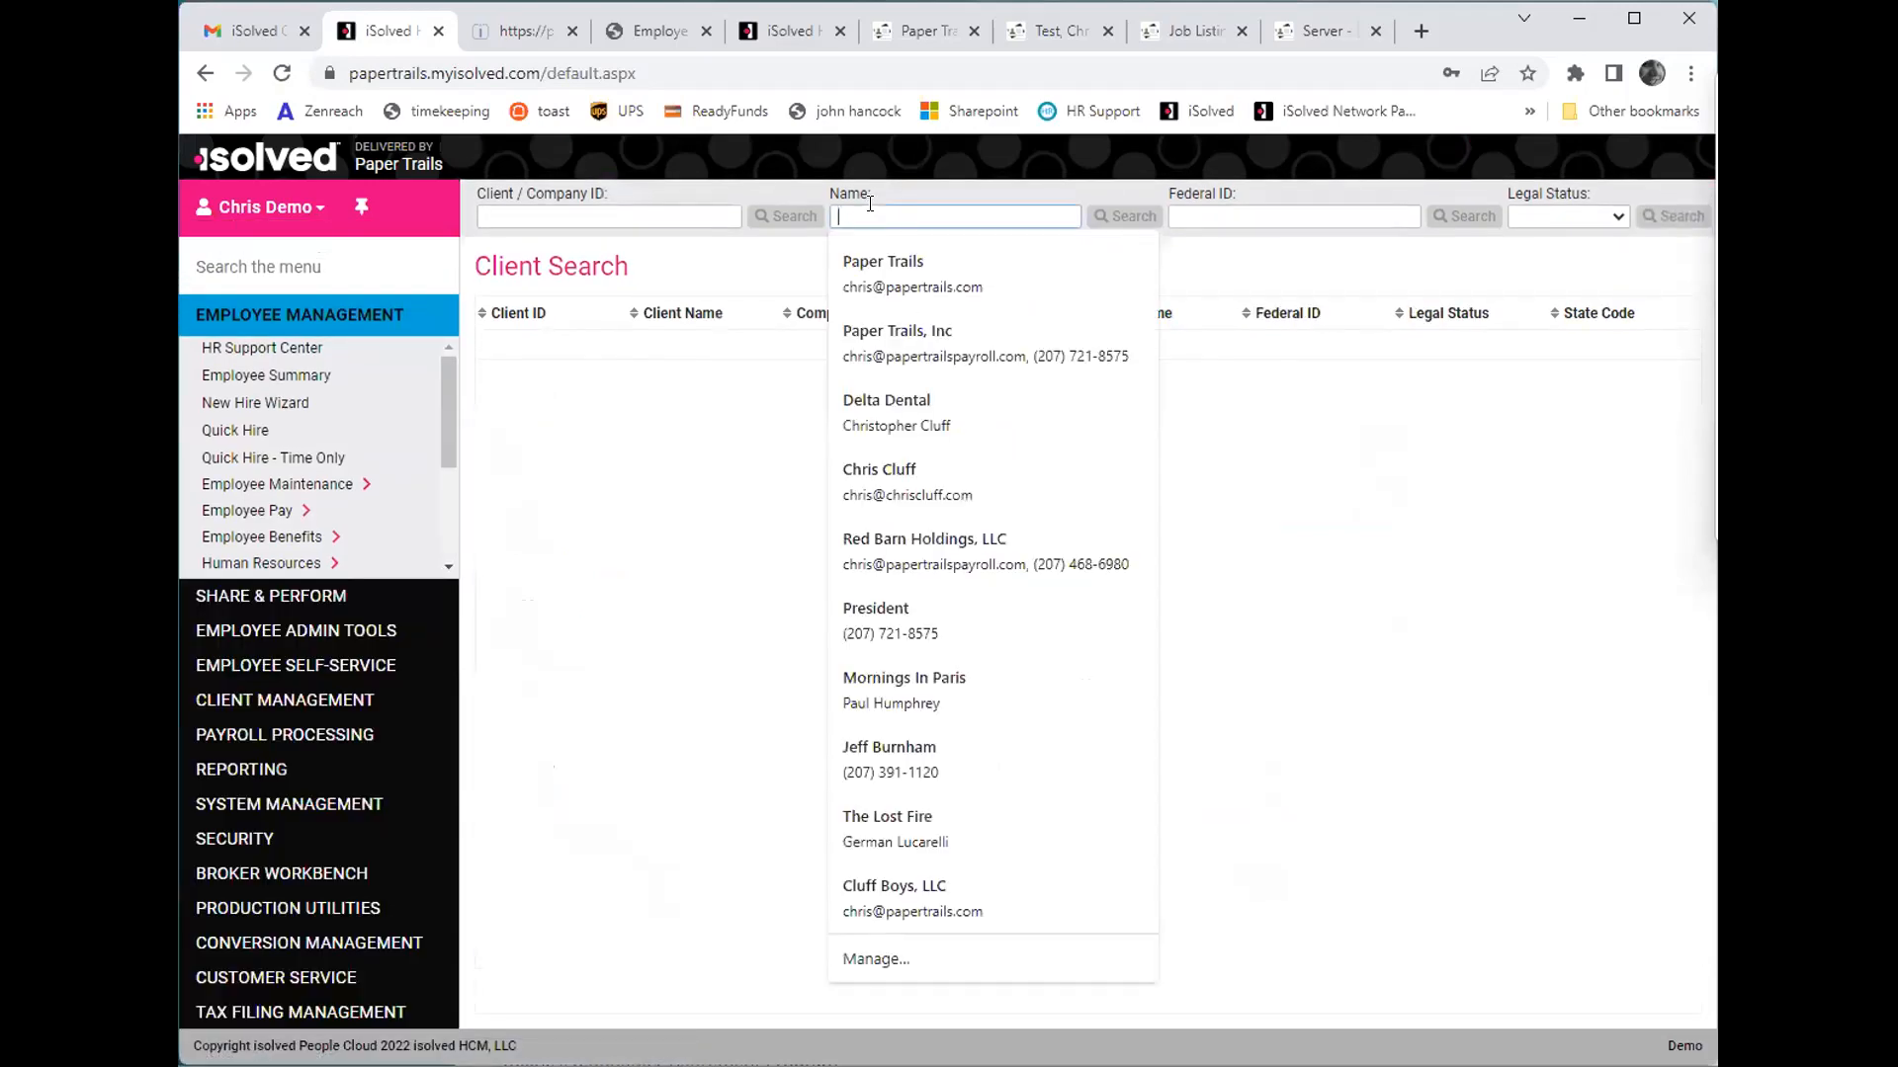
text(paper trails)
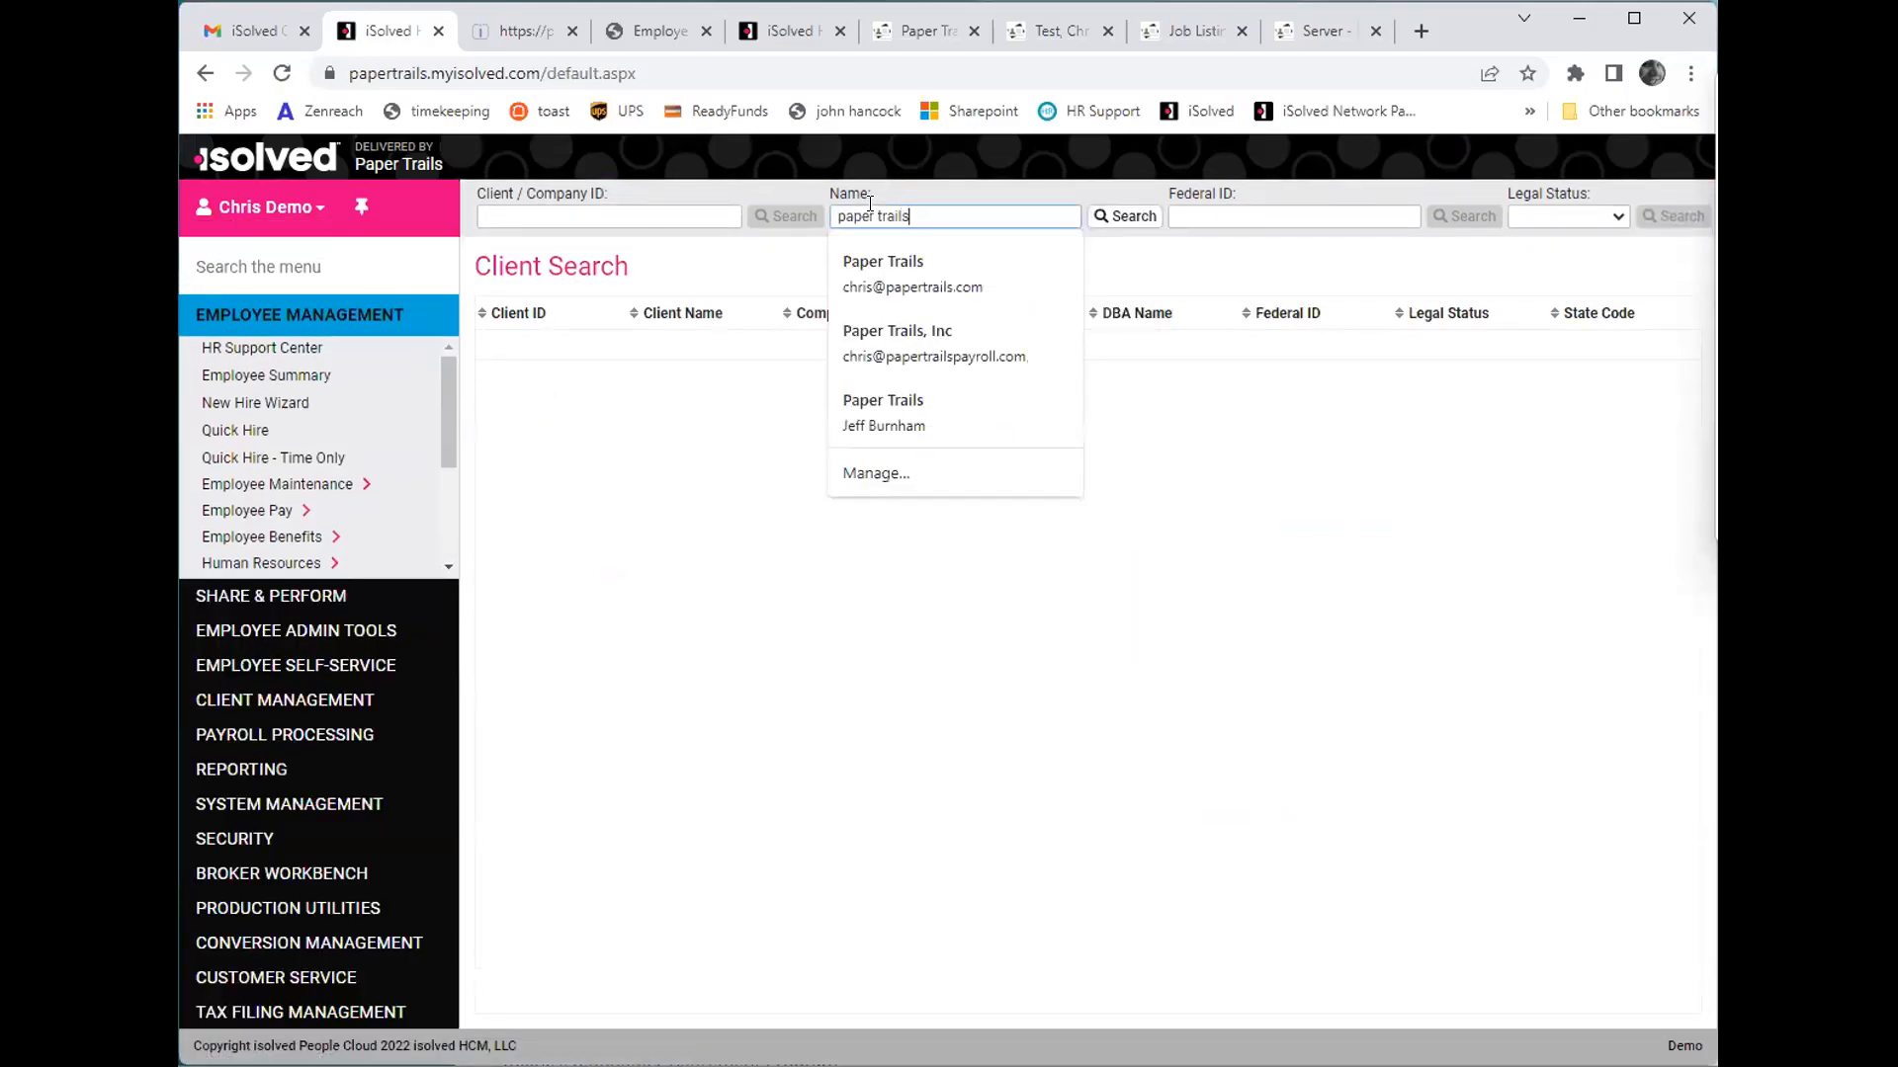
key(Return)
click(1063, 380)
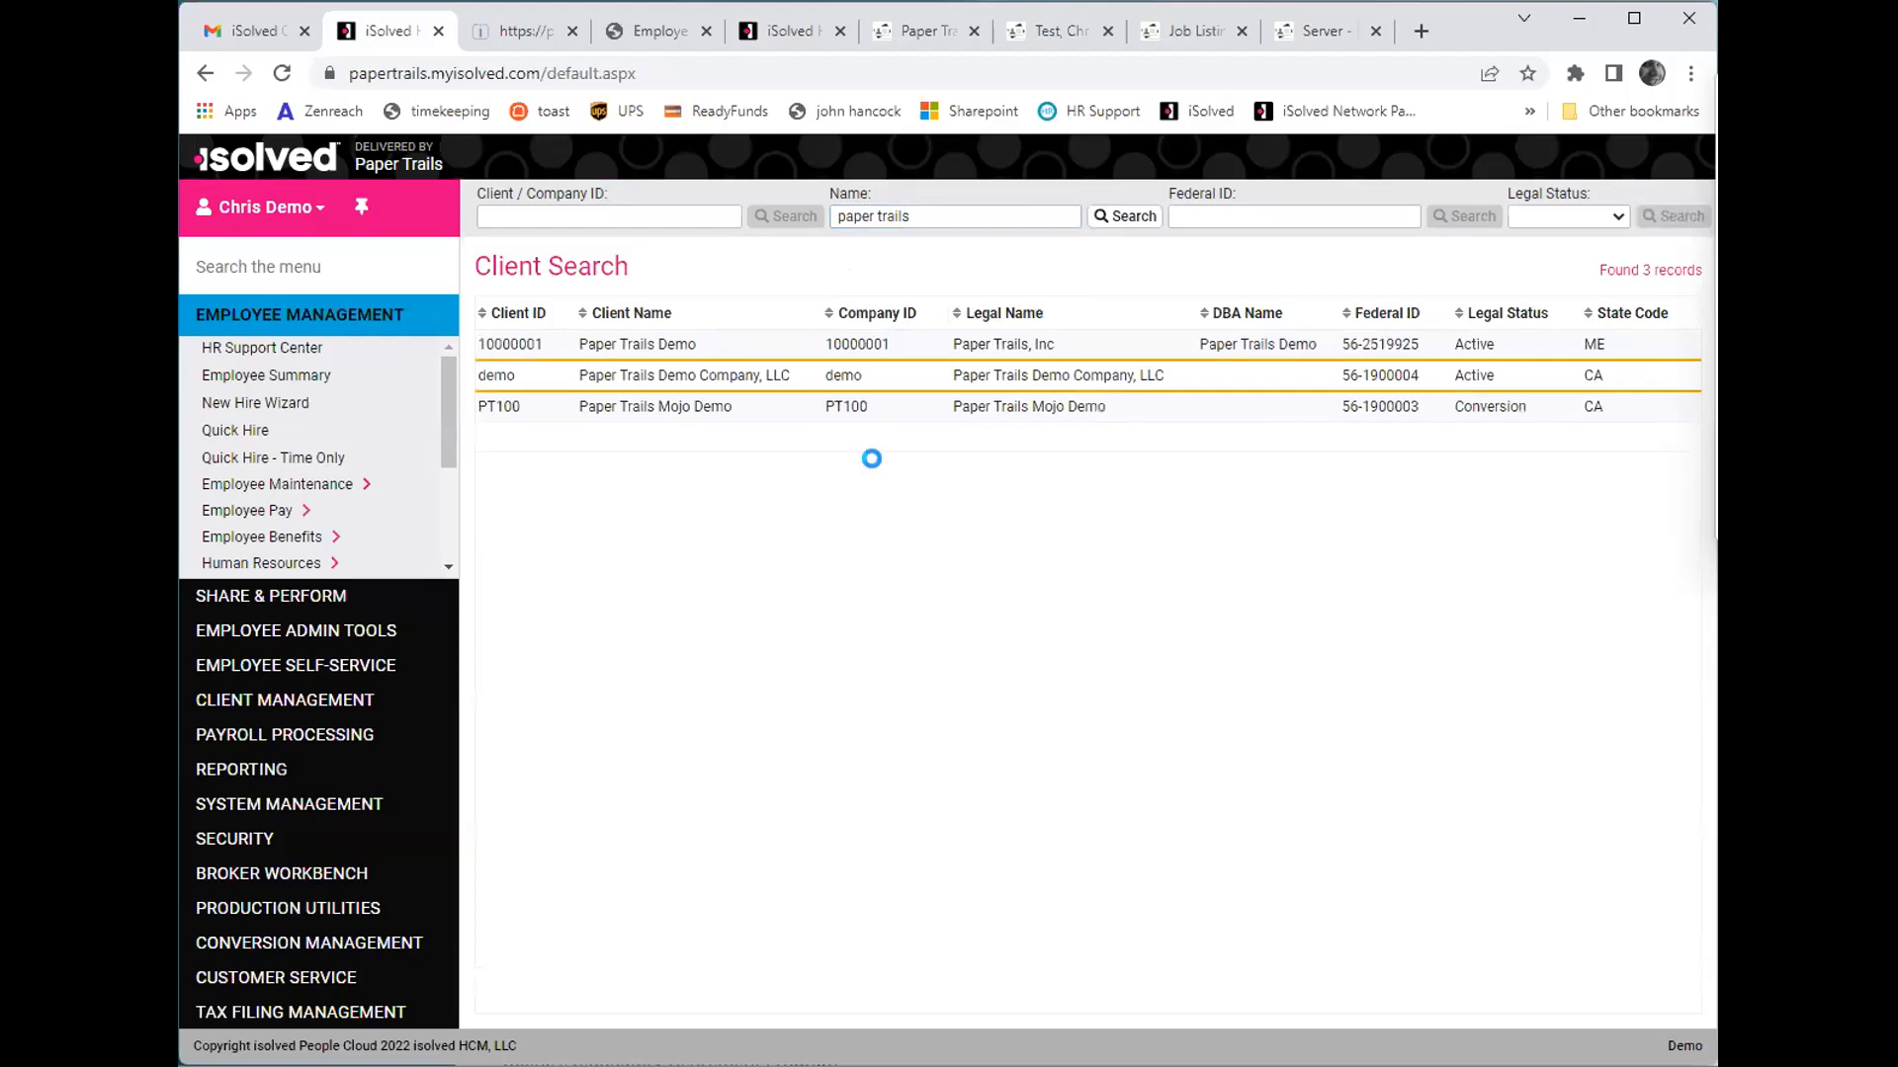
click(410, 631)
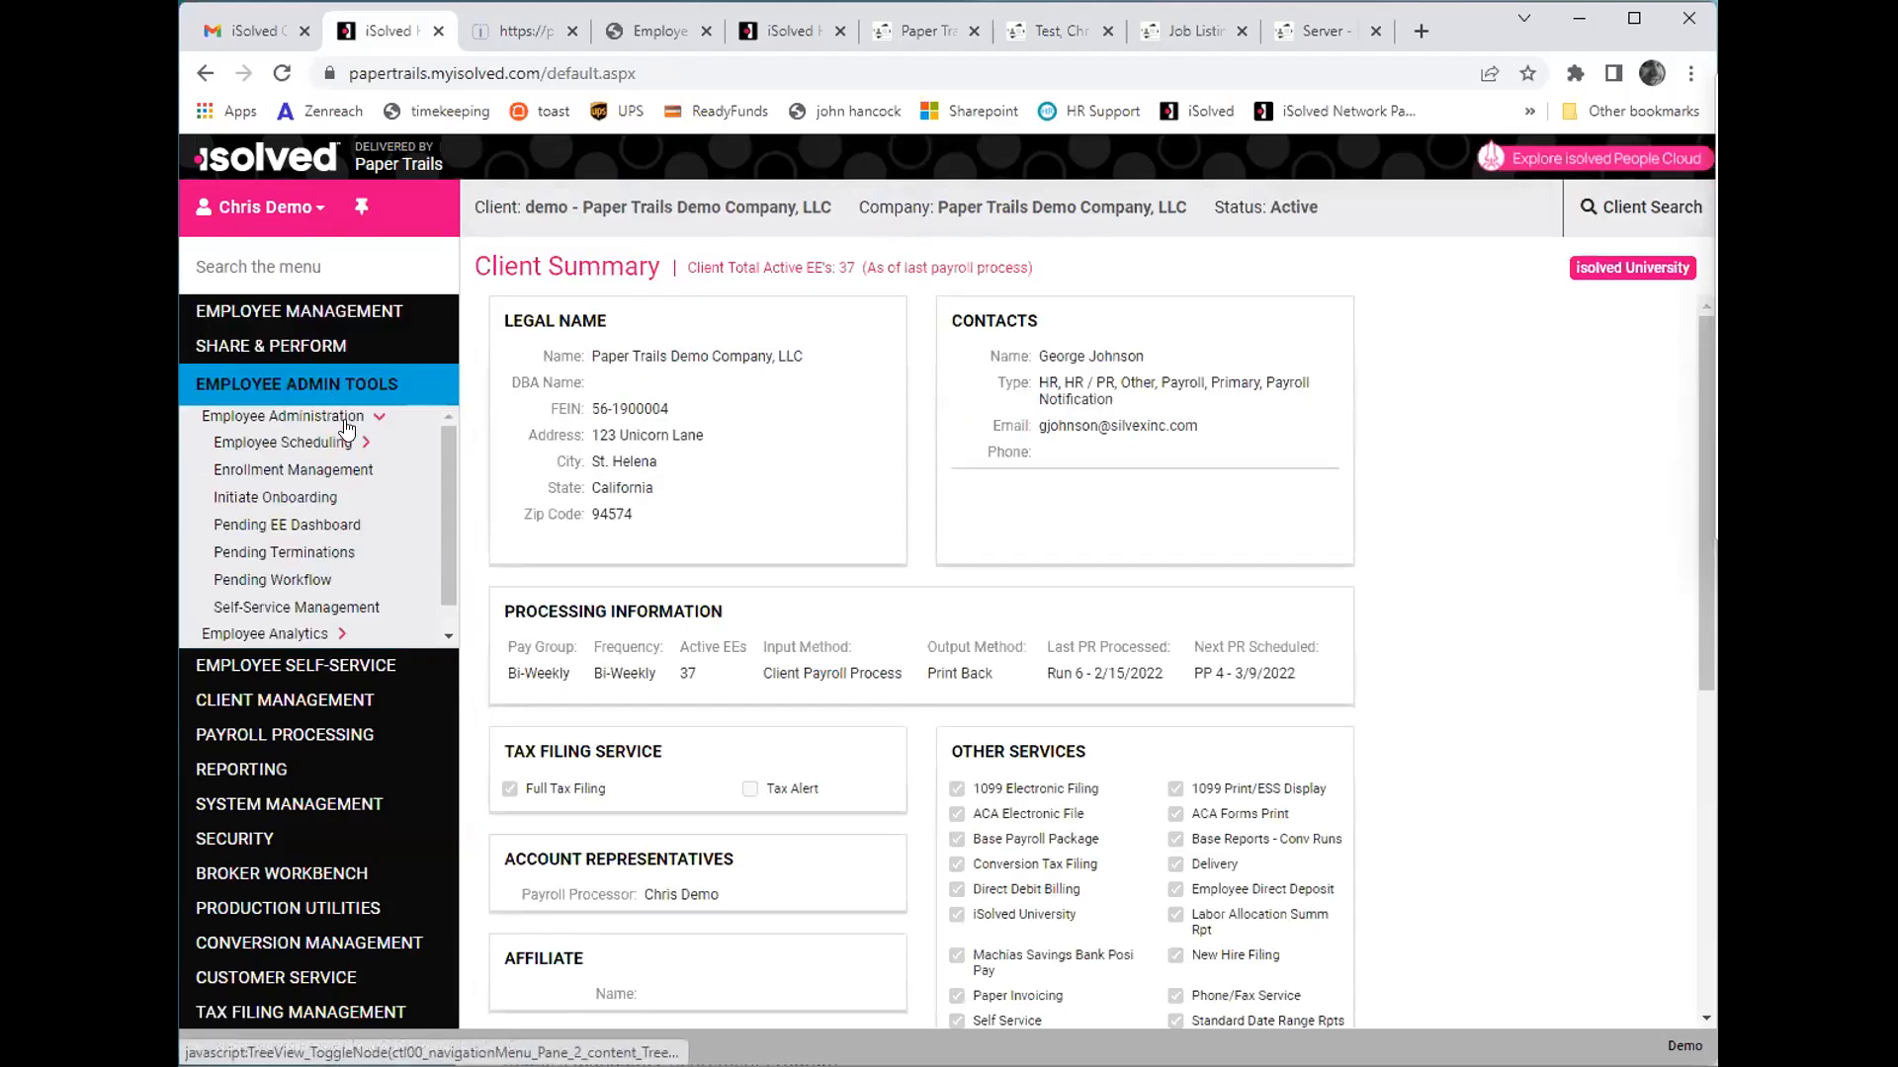
click(287, 527)
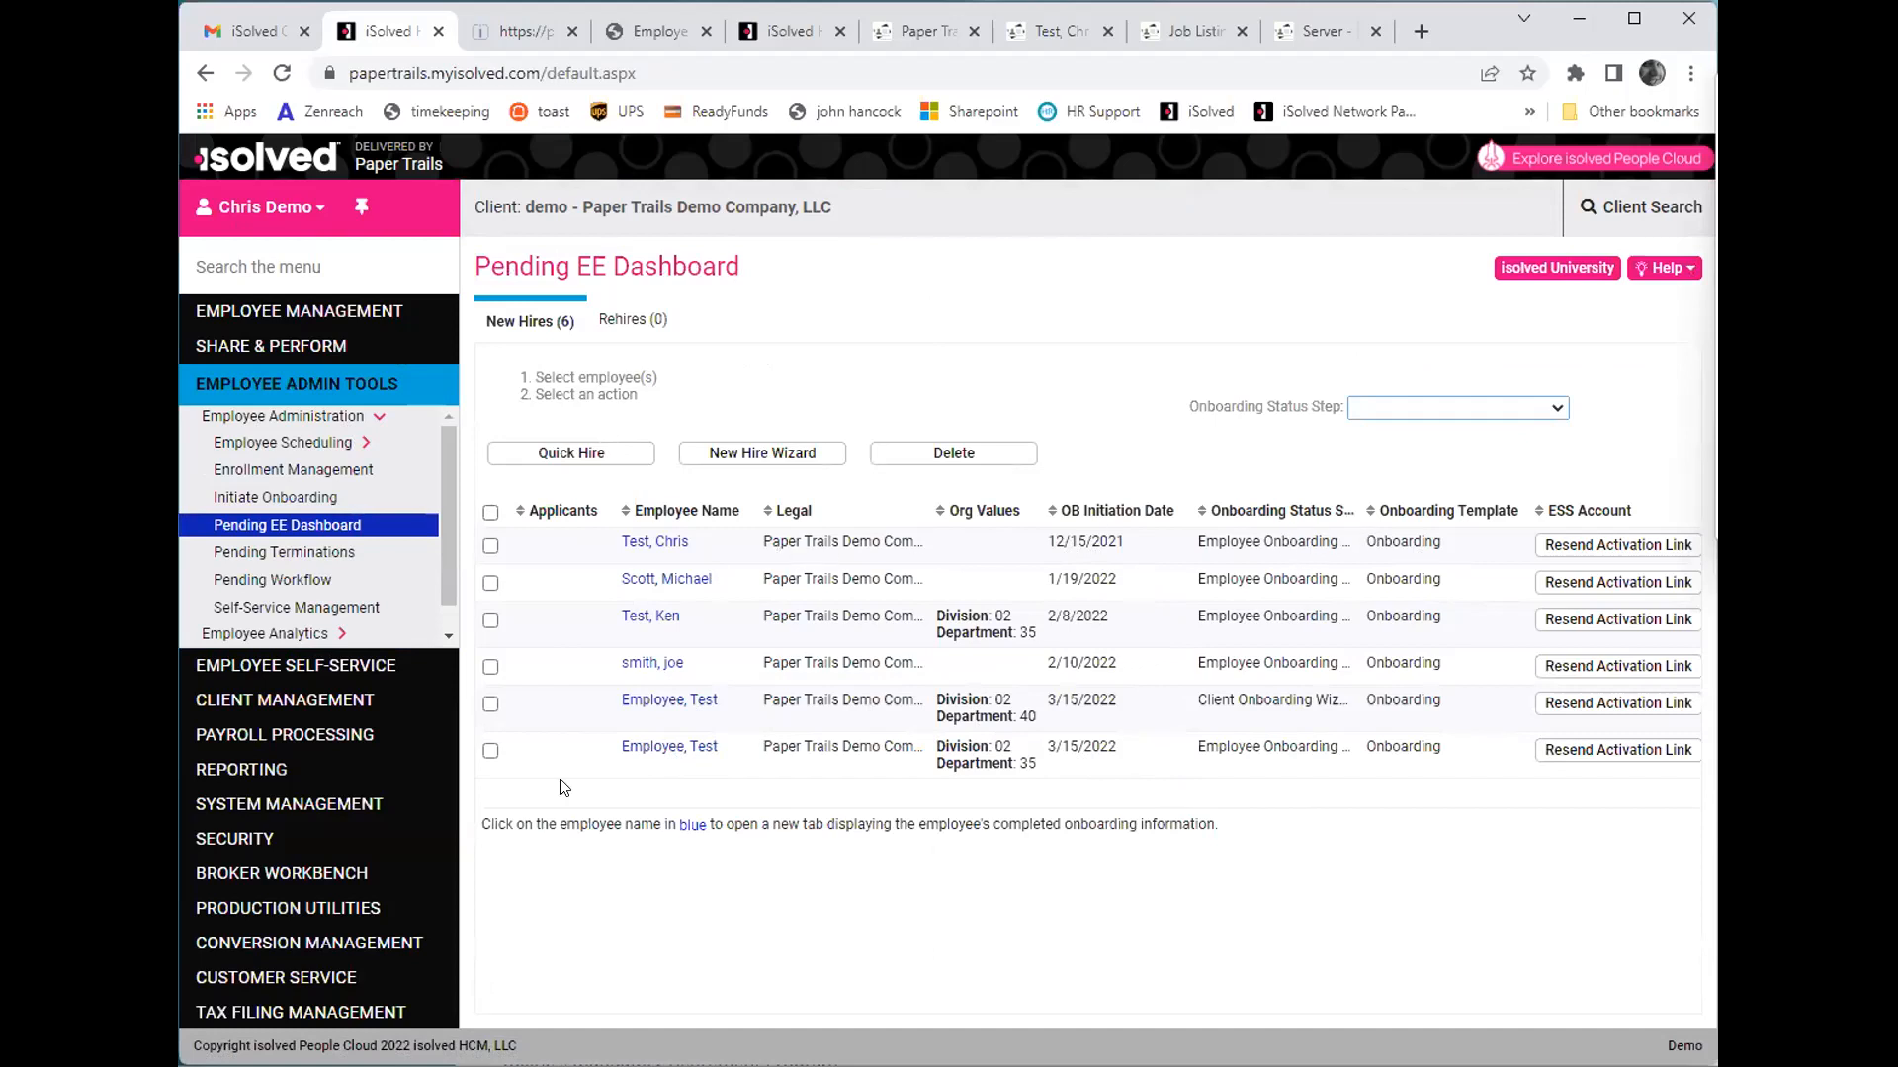
click(489, 752)
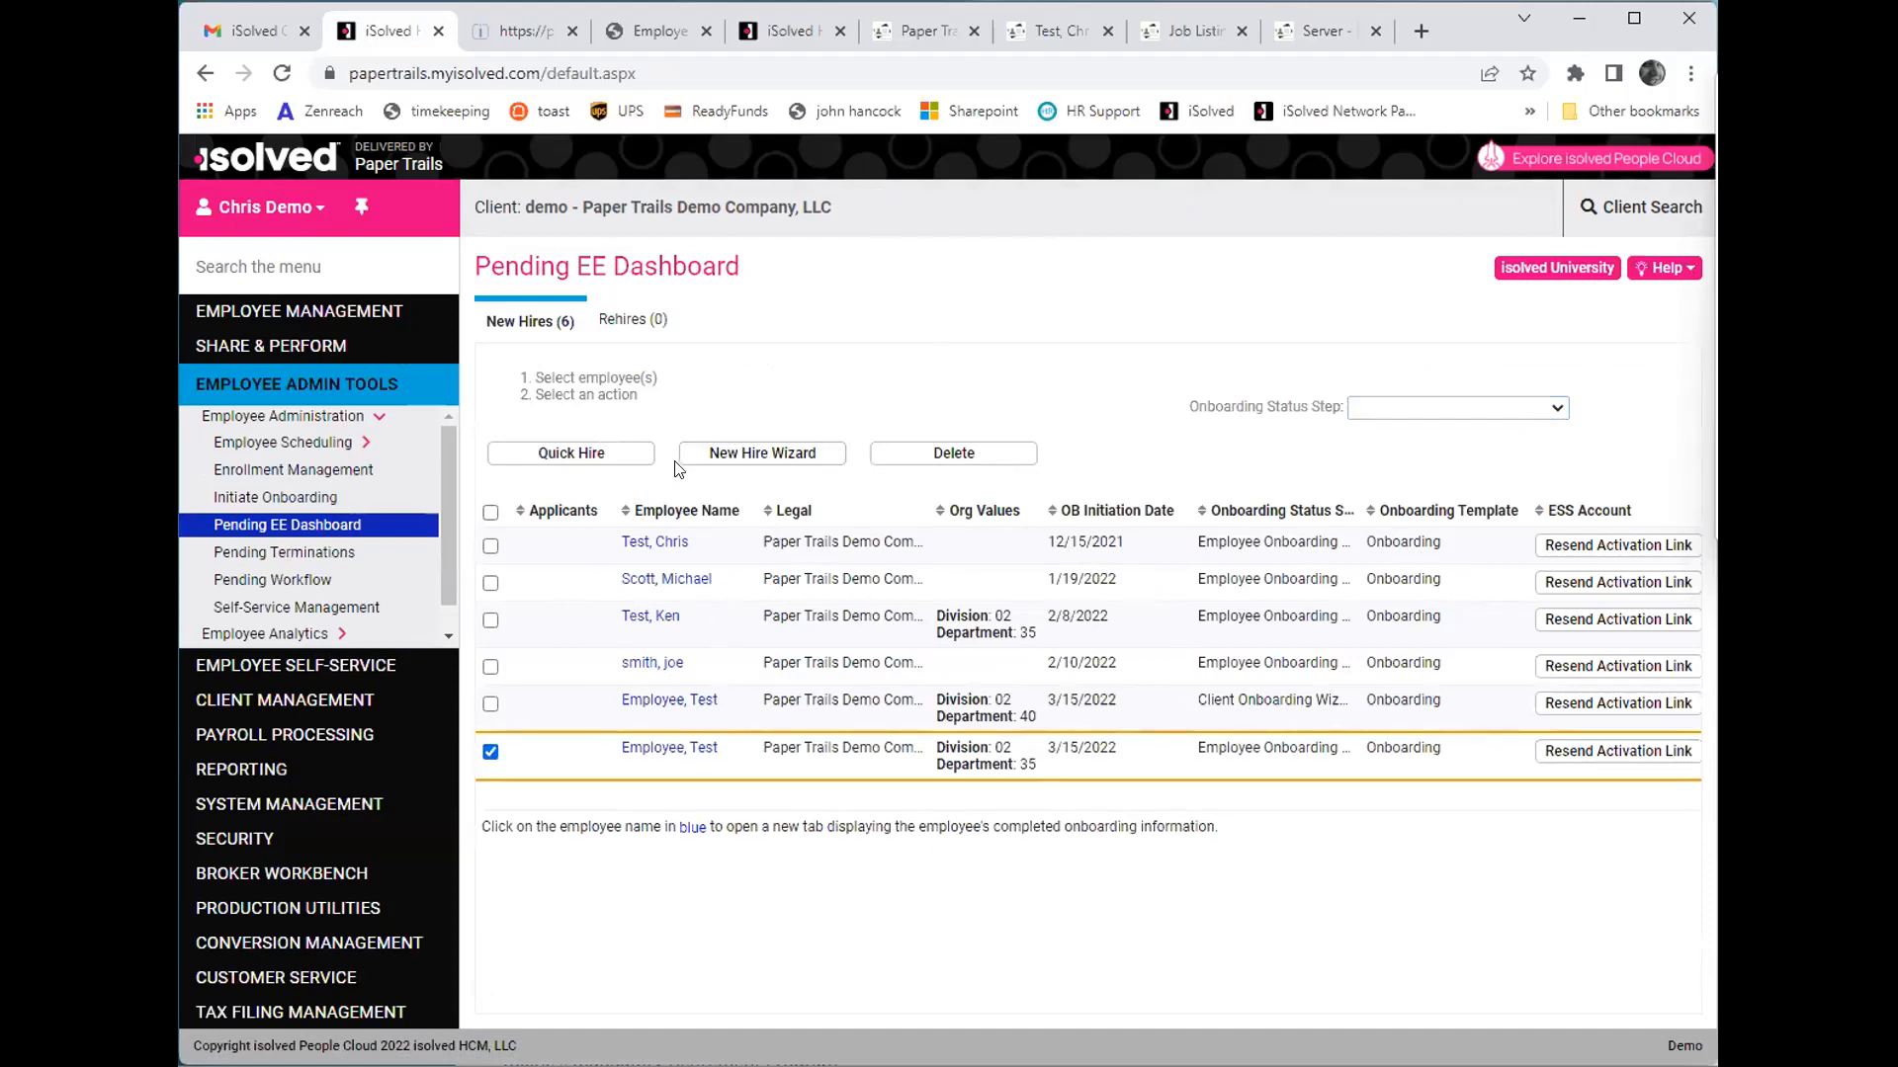
click(615, 456)
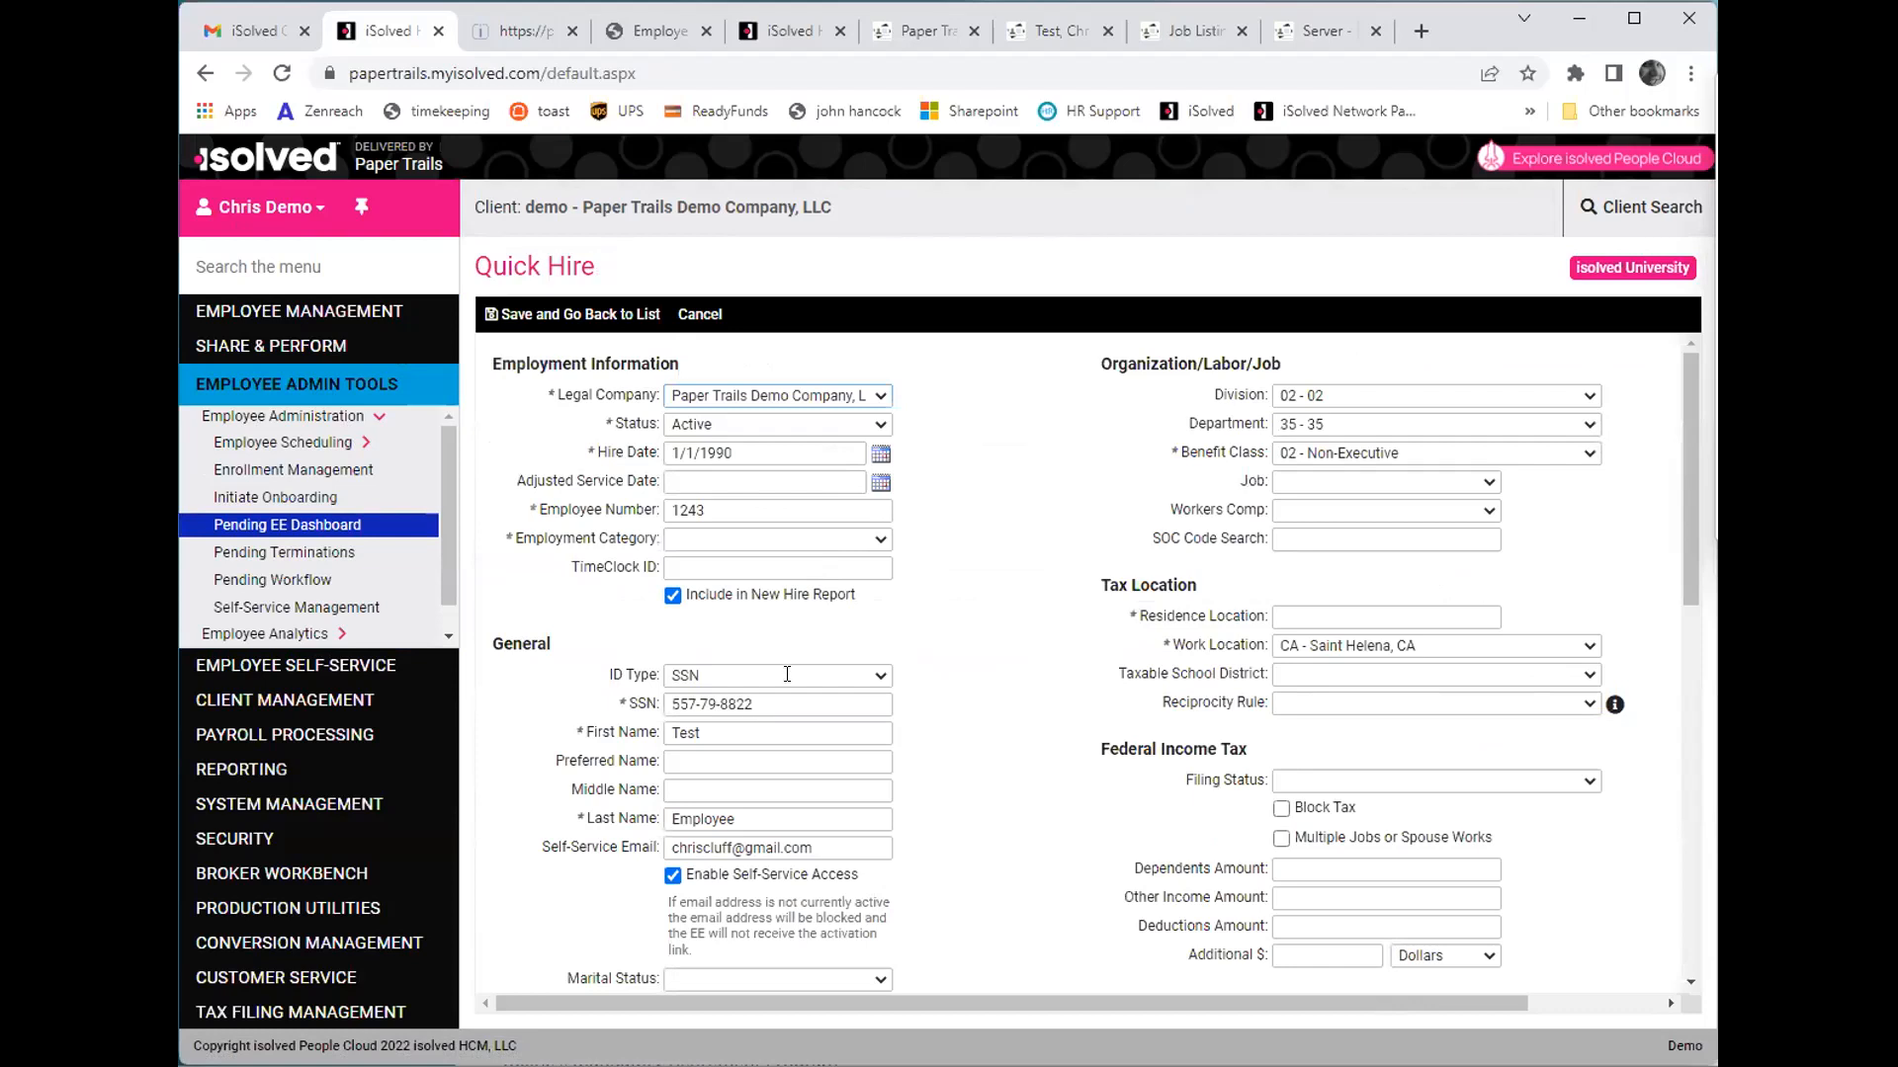
scroll(1201, 434, down, 9)
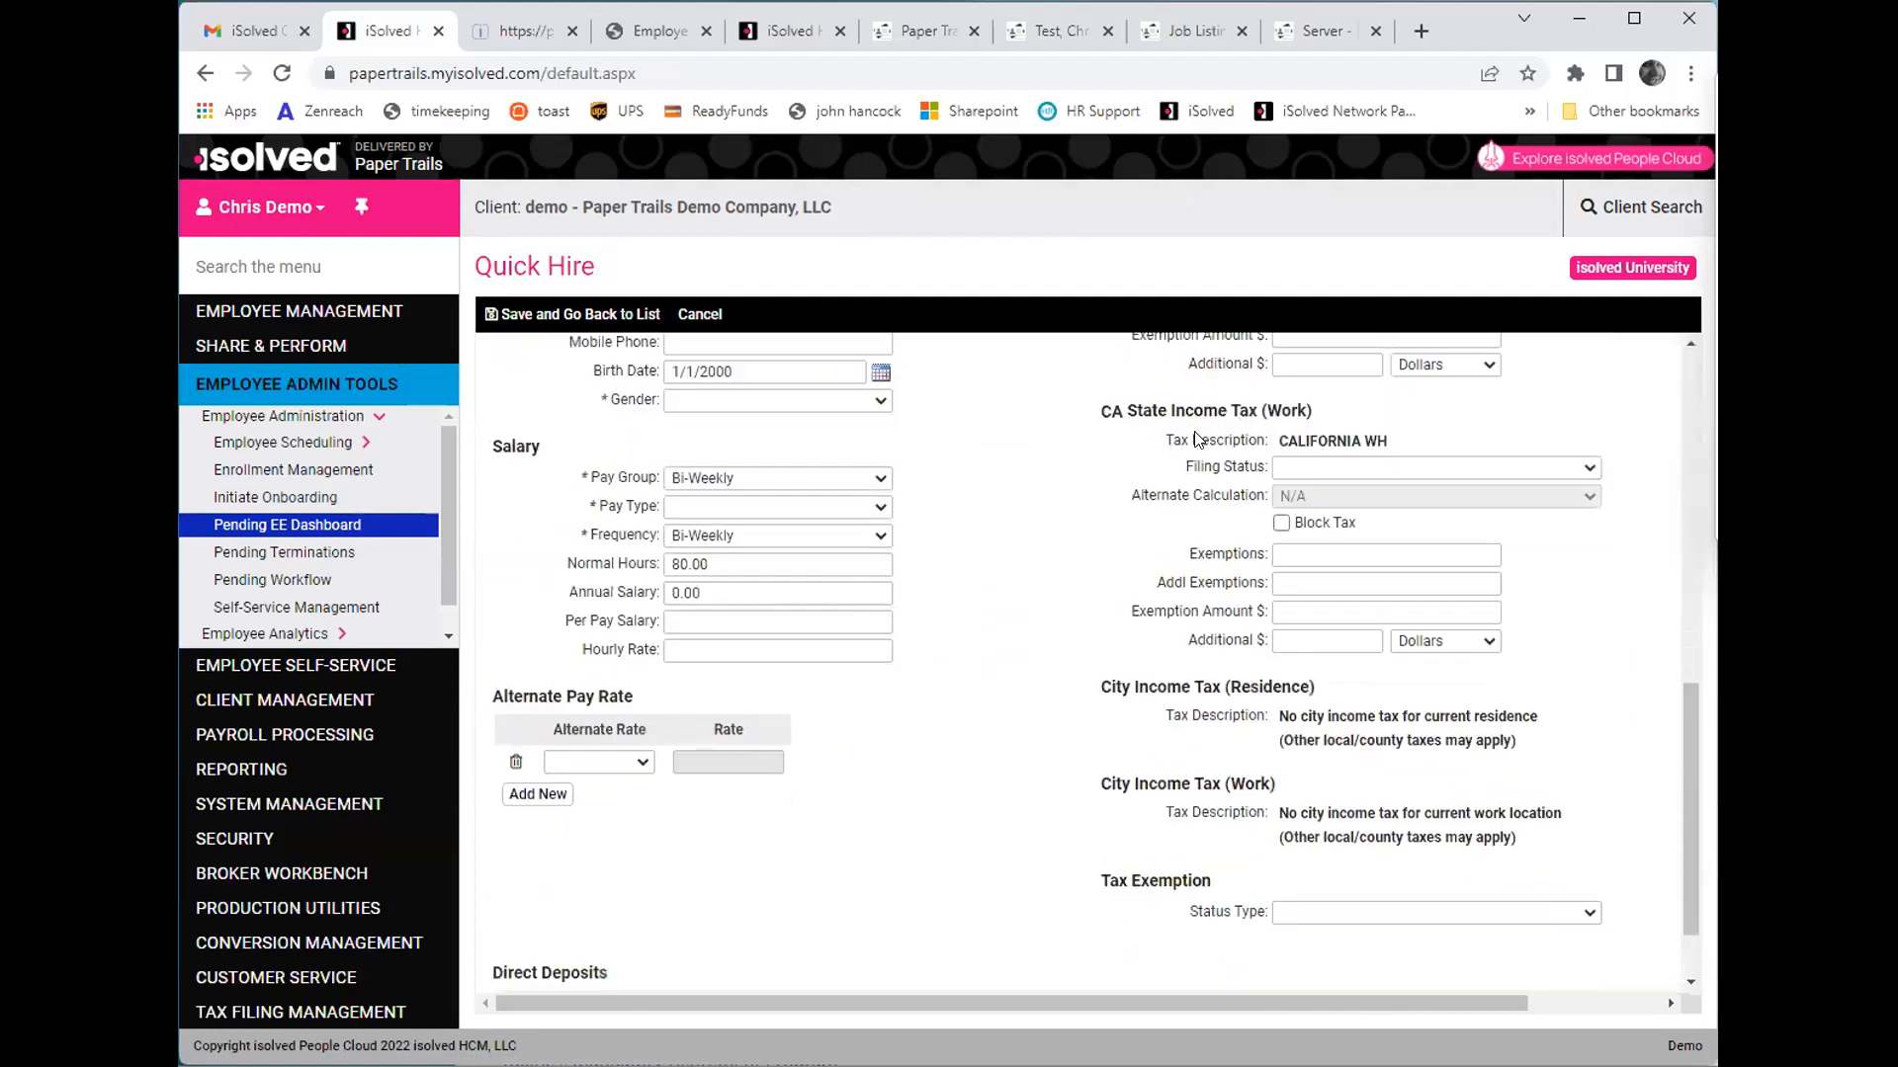
scroll(1198, 439, down, 1)
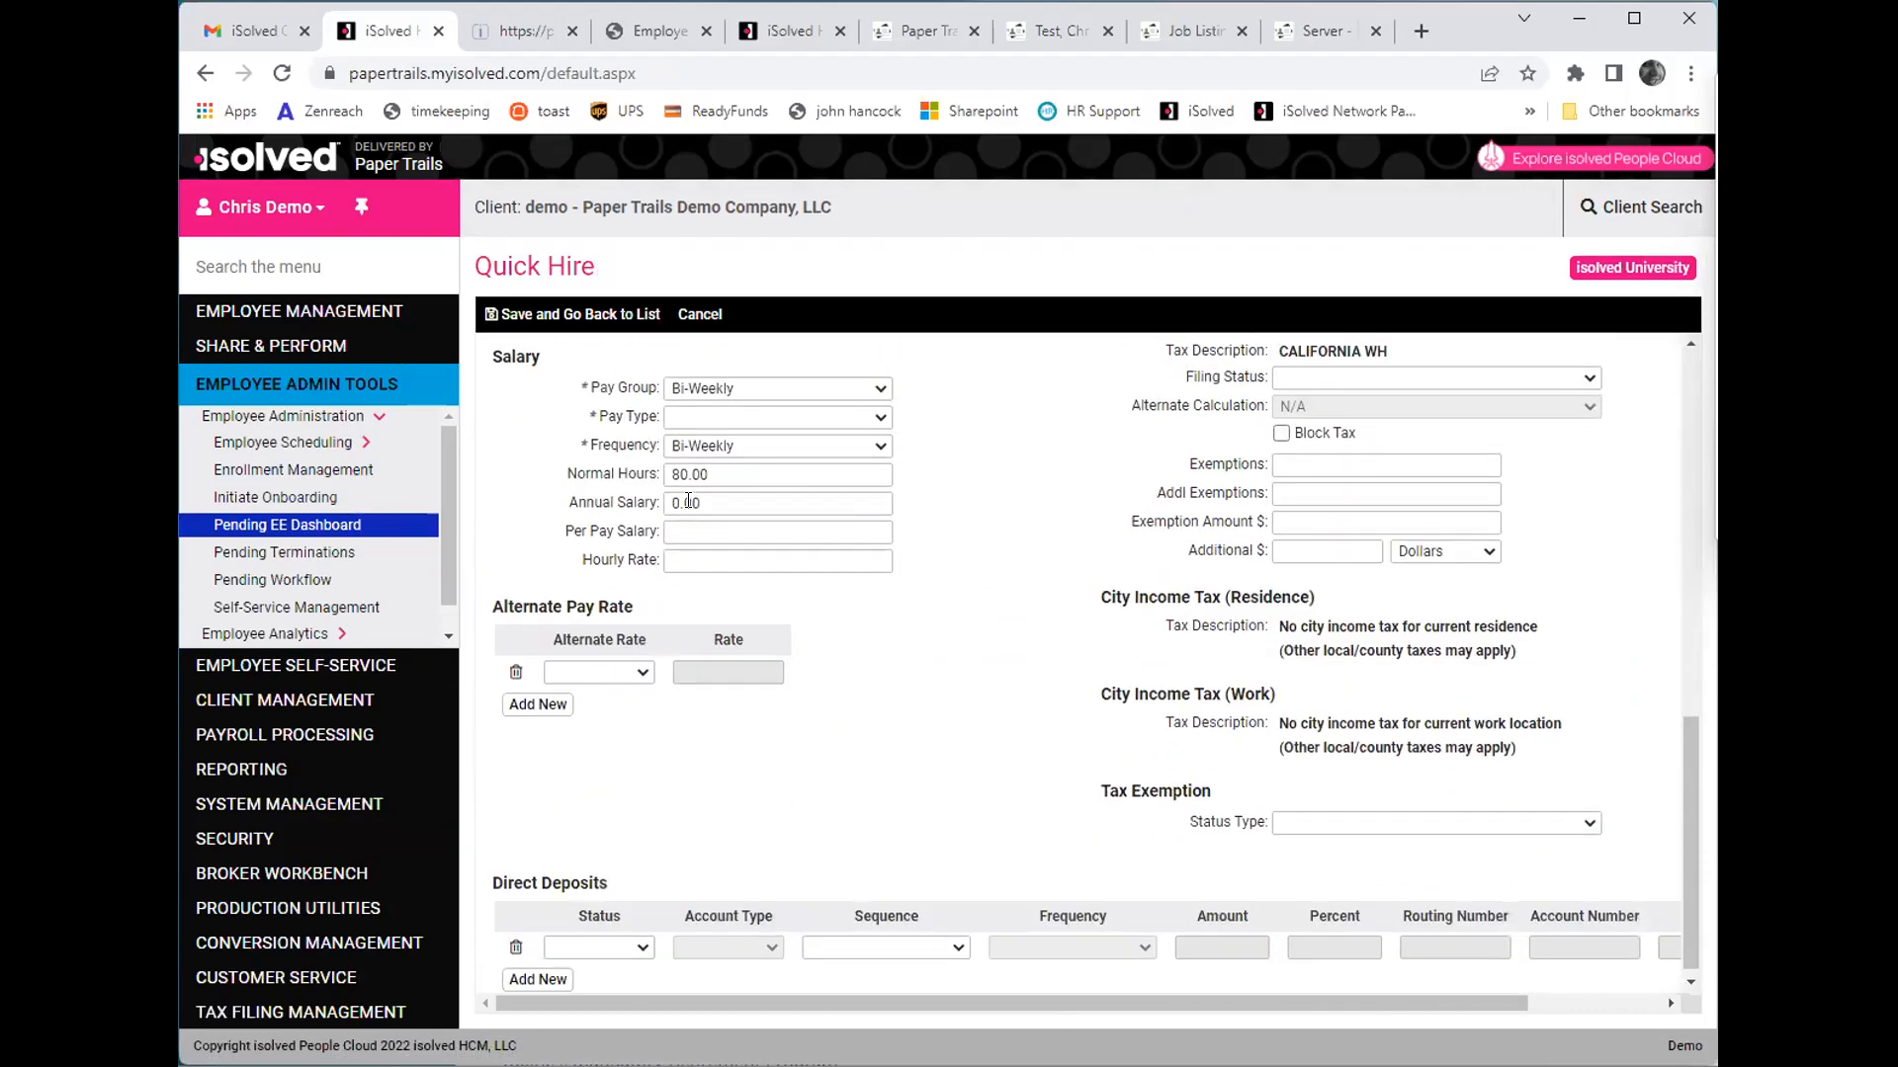
scroll(751, 471, up, 10)
click(554, 314)
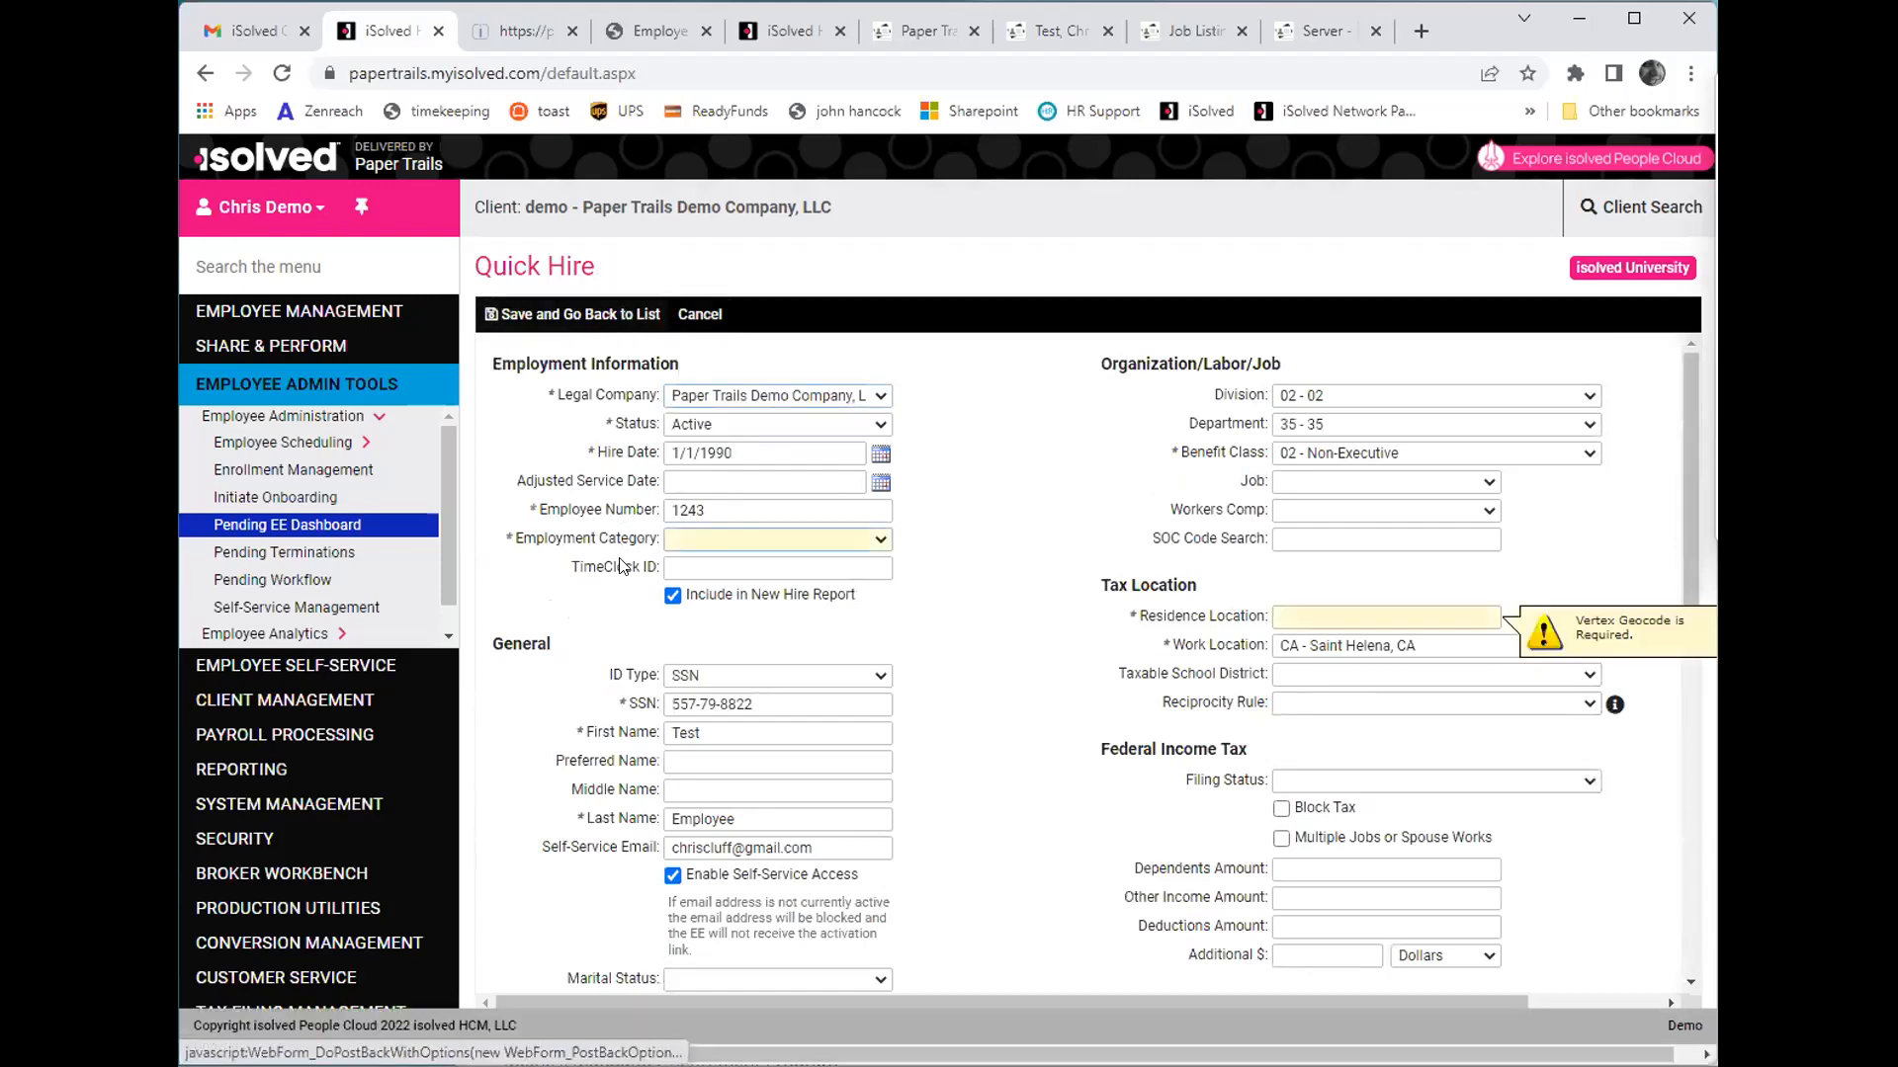
click(700, 314)
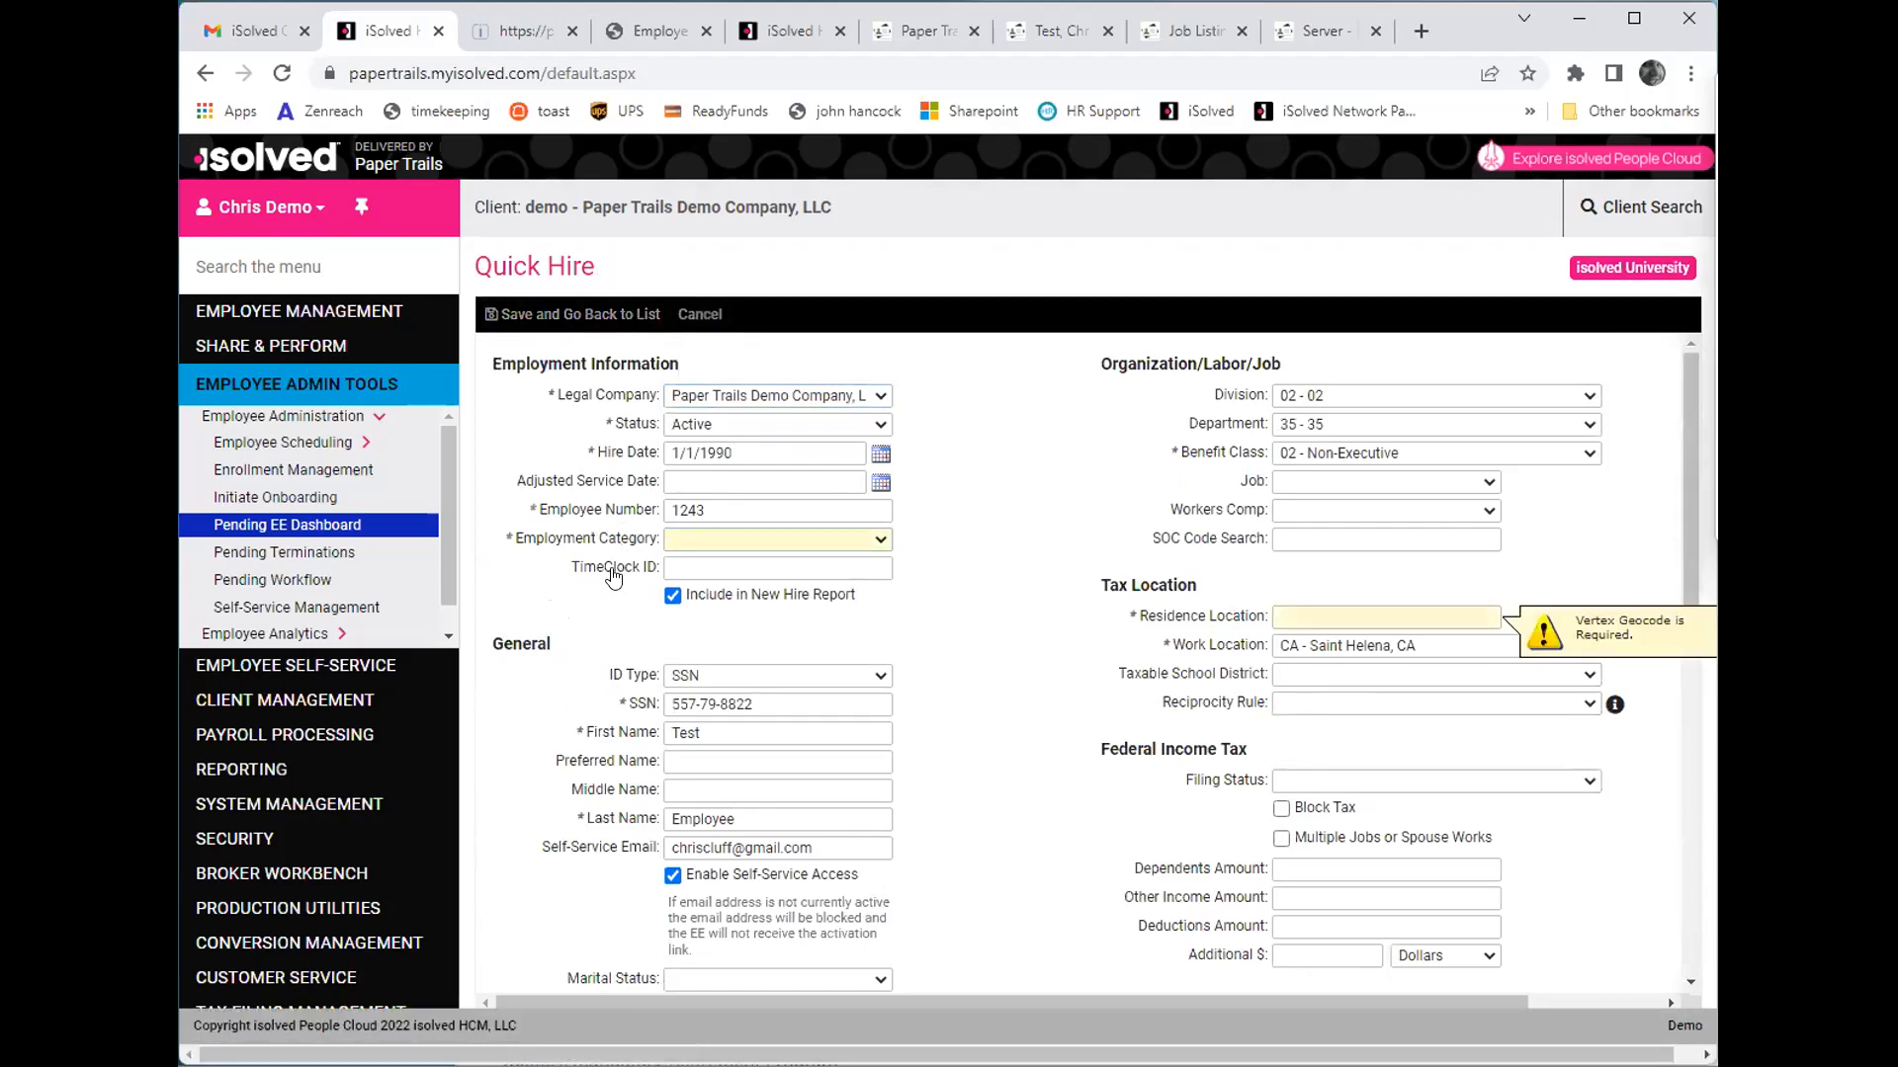
- Start a Quick Hire for the pending Test Employee in Department 40 and review the imported personal, tax and salary information
click(491, 703)
click(613, 454)
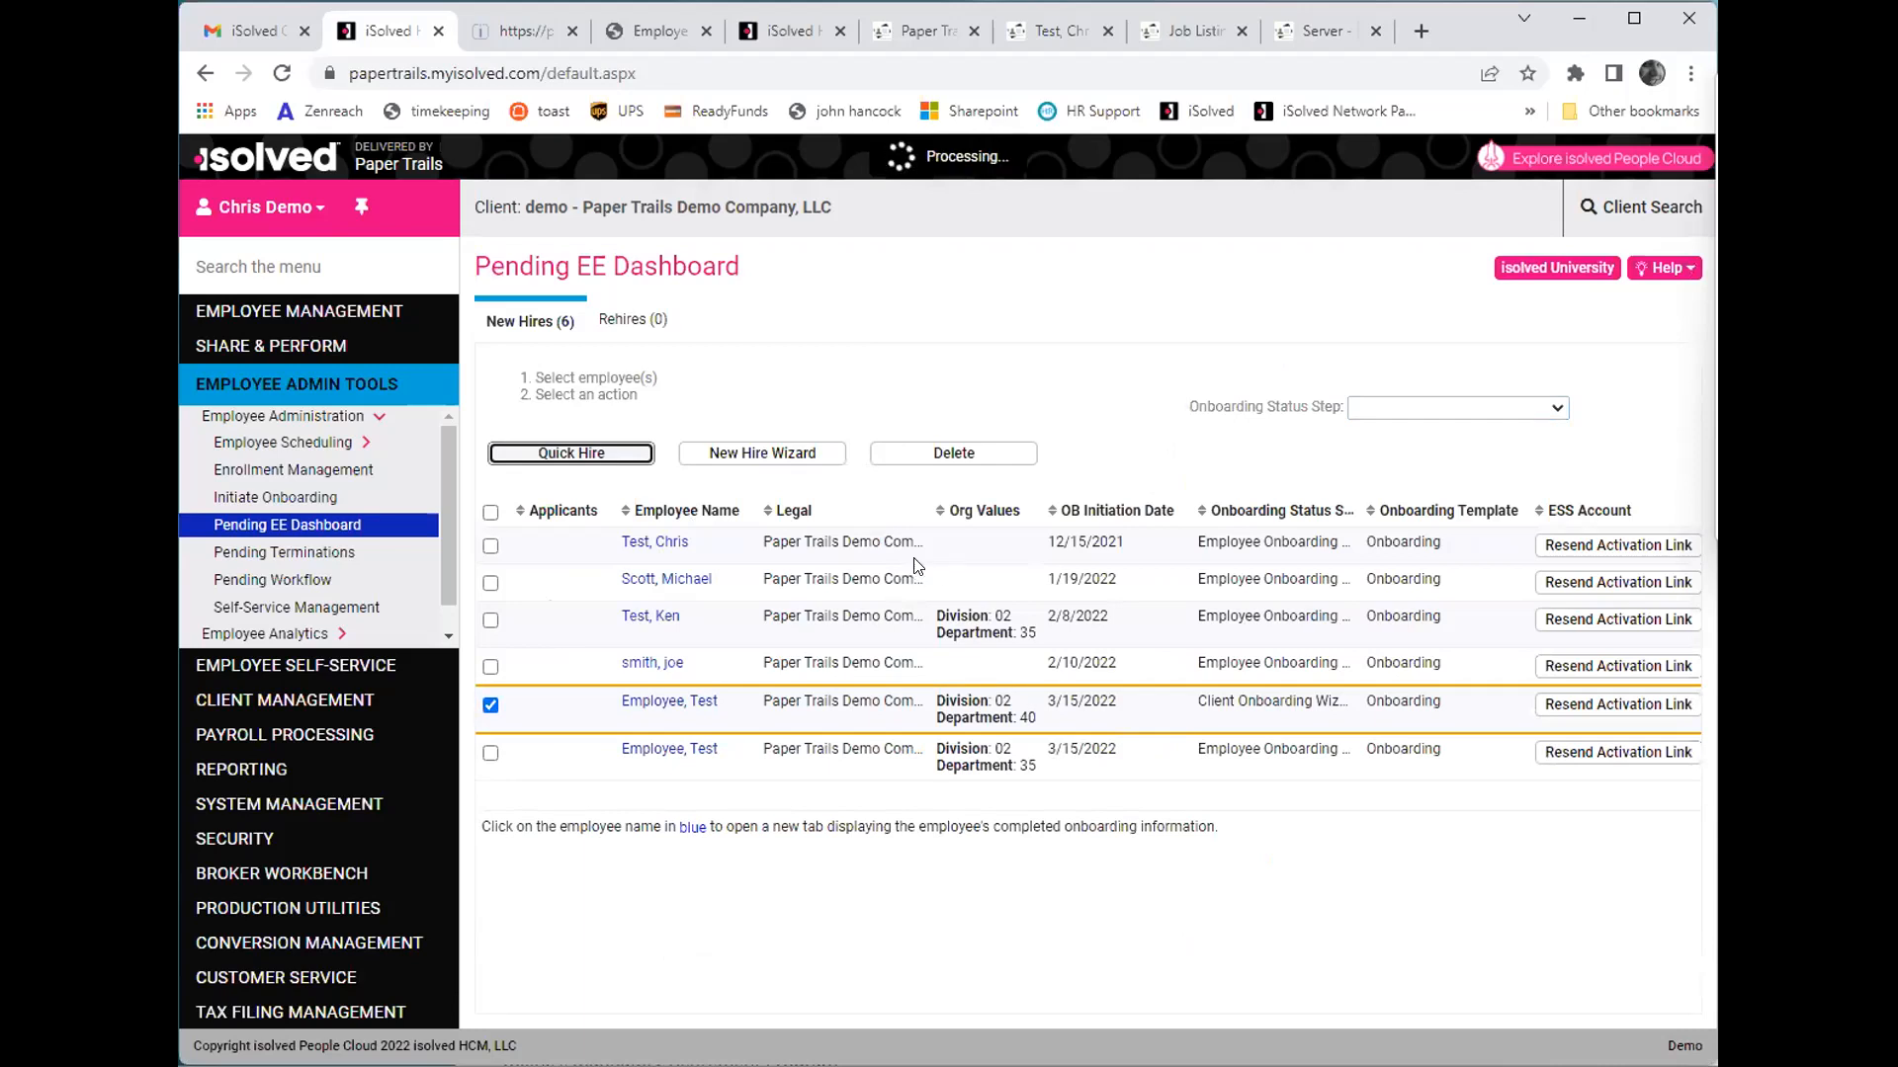
scroll(911, 642, down, 1)
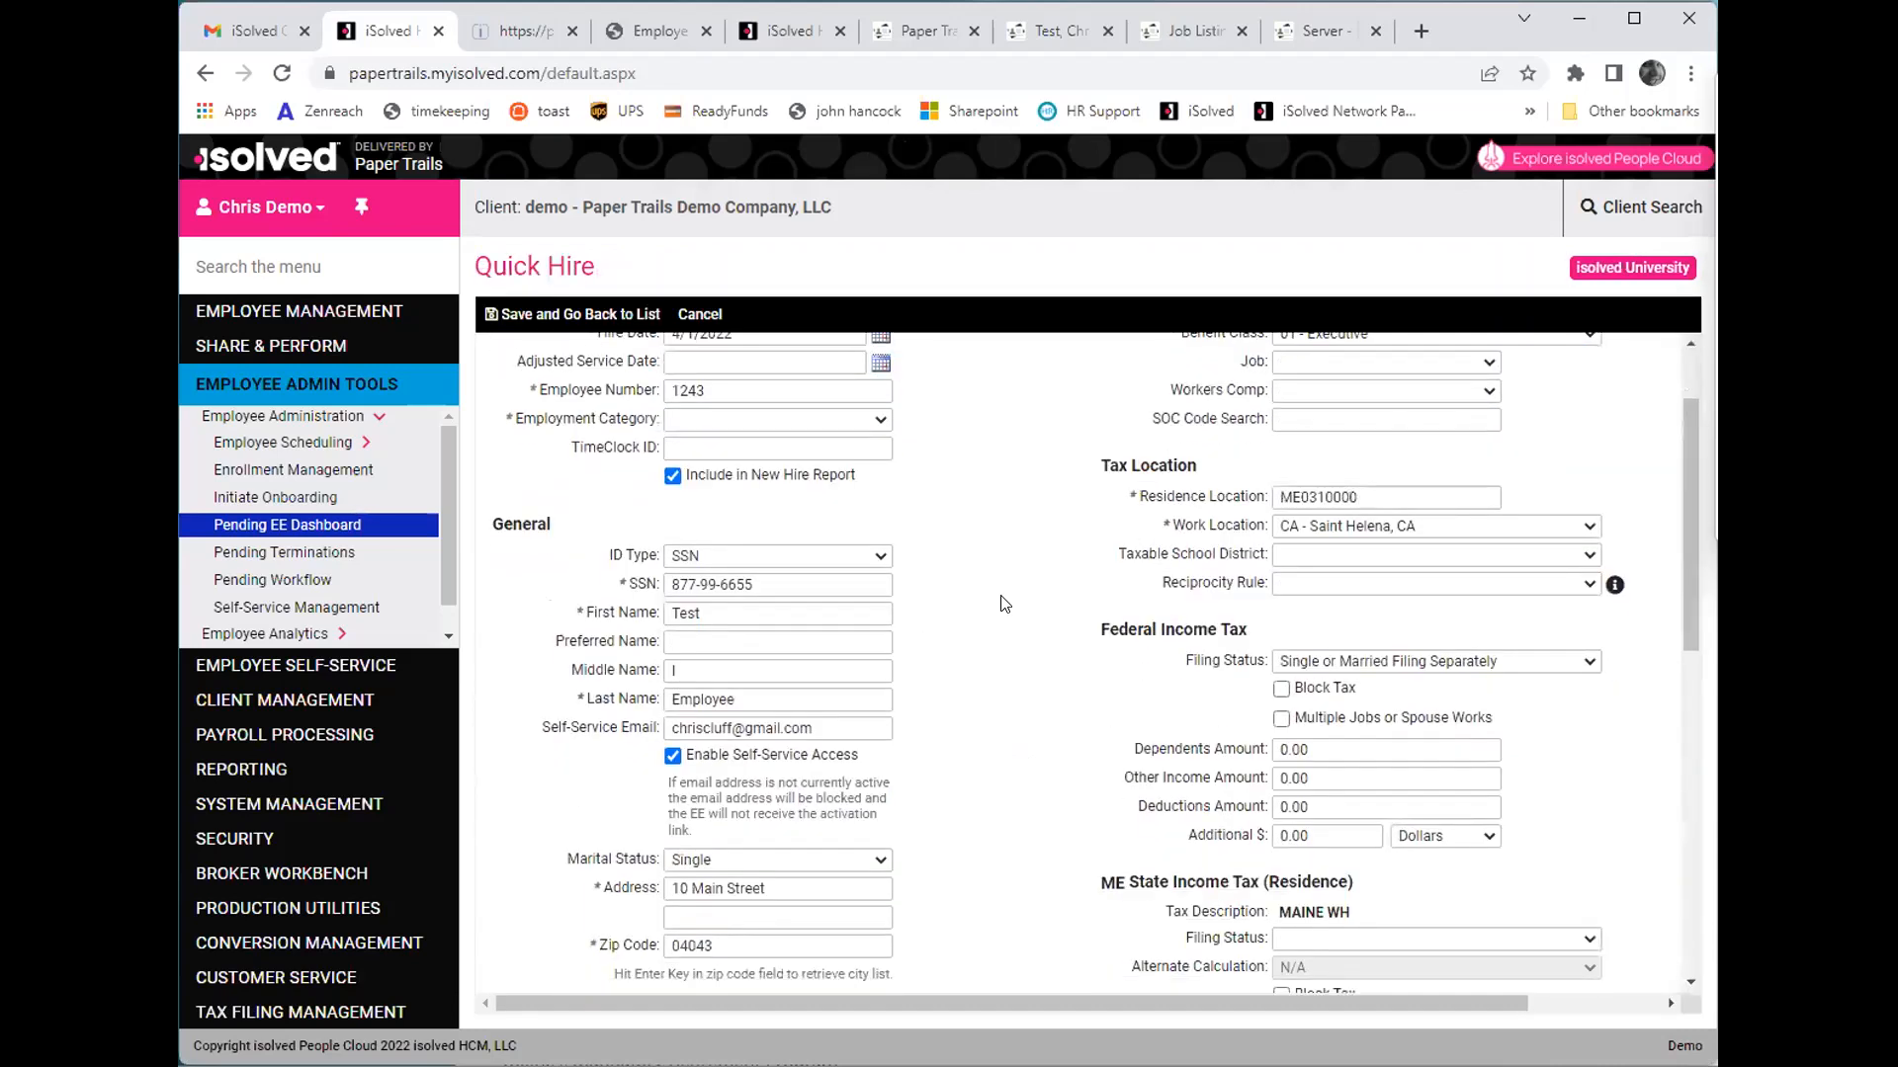
scroll(1034, 576, up, 1)
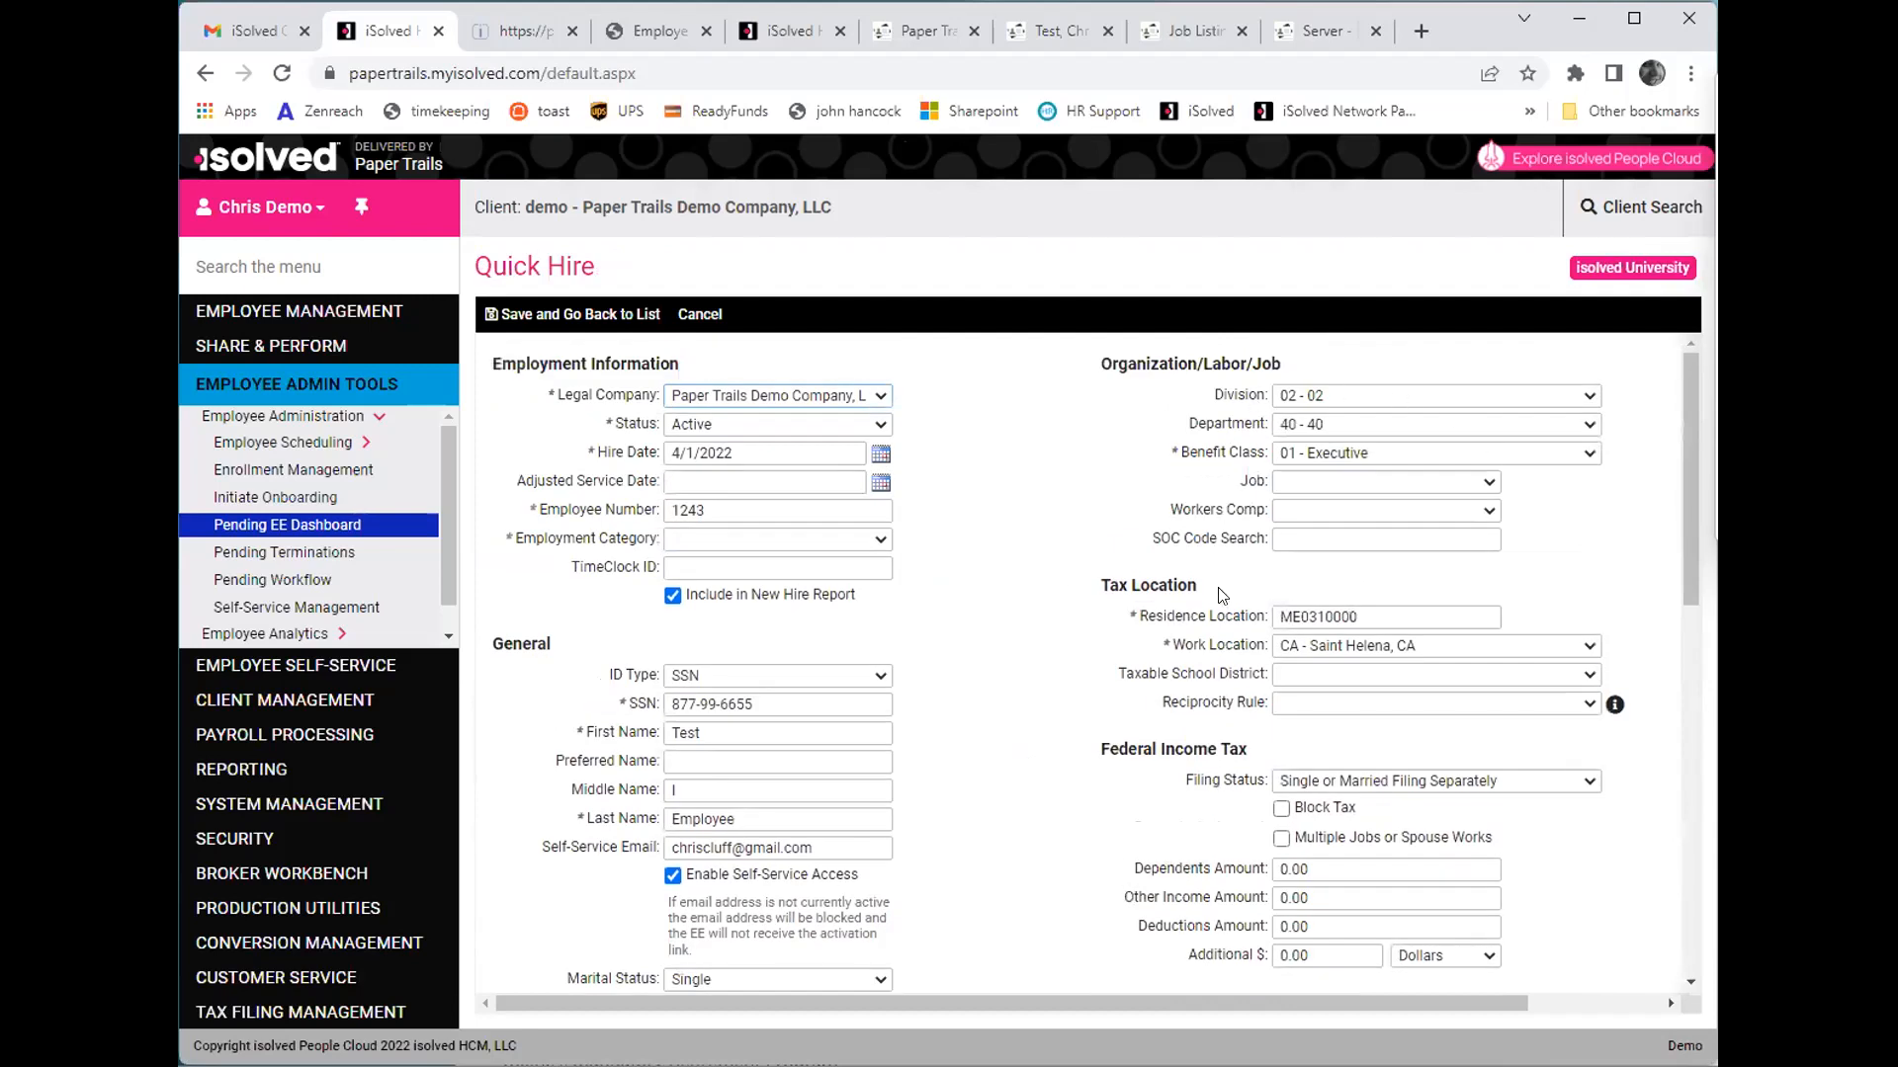
scroll(1233, 738, down, 1)
scroll(1233, 739, down, 3)
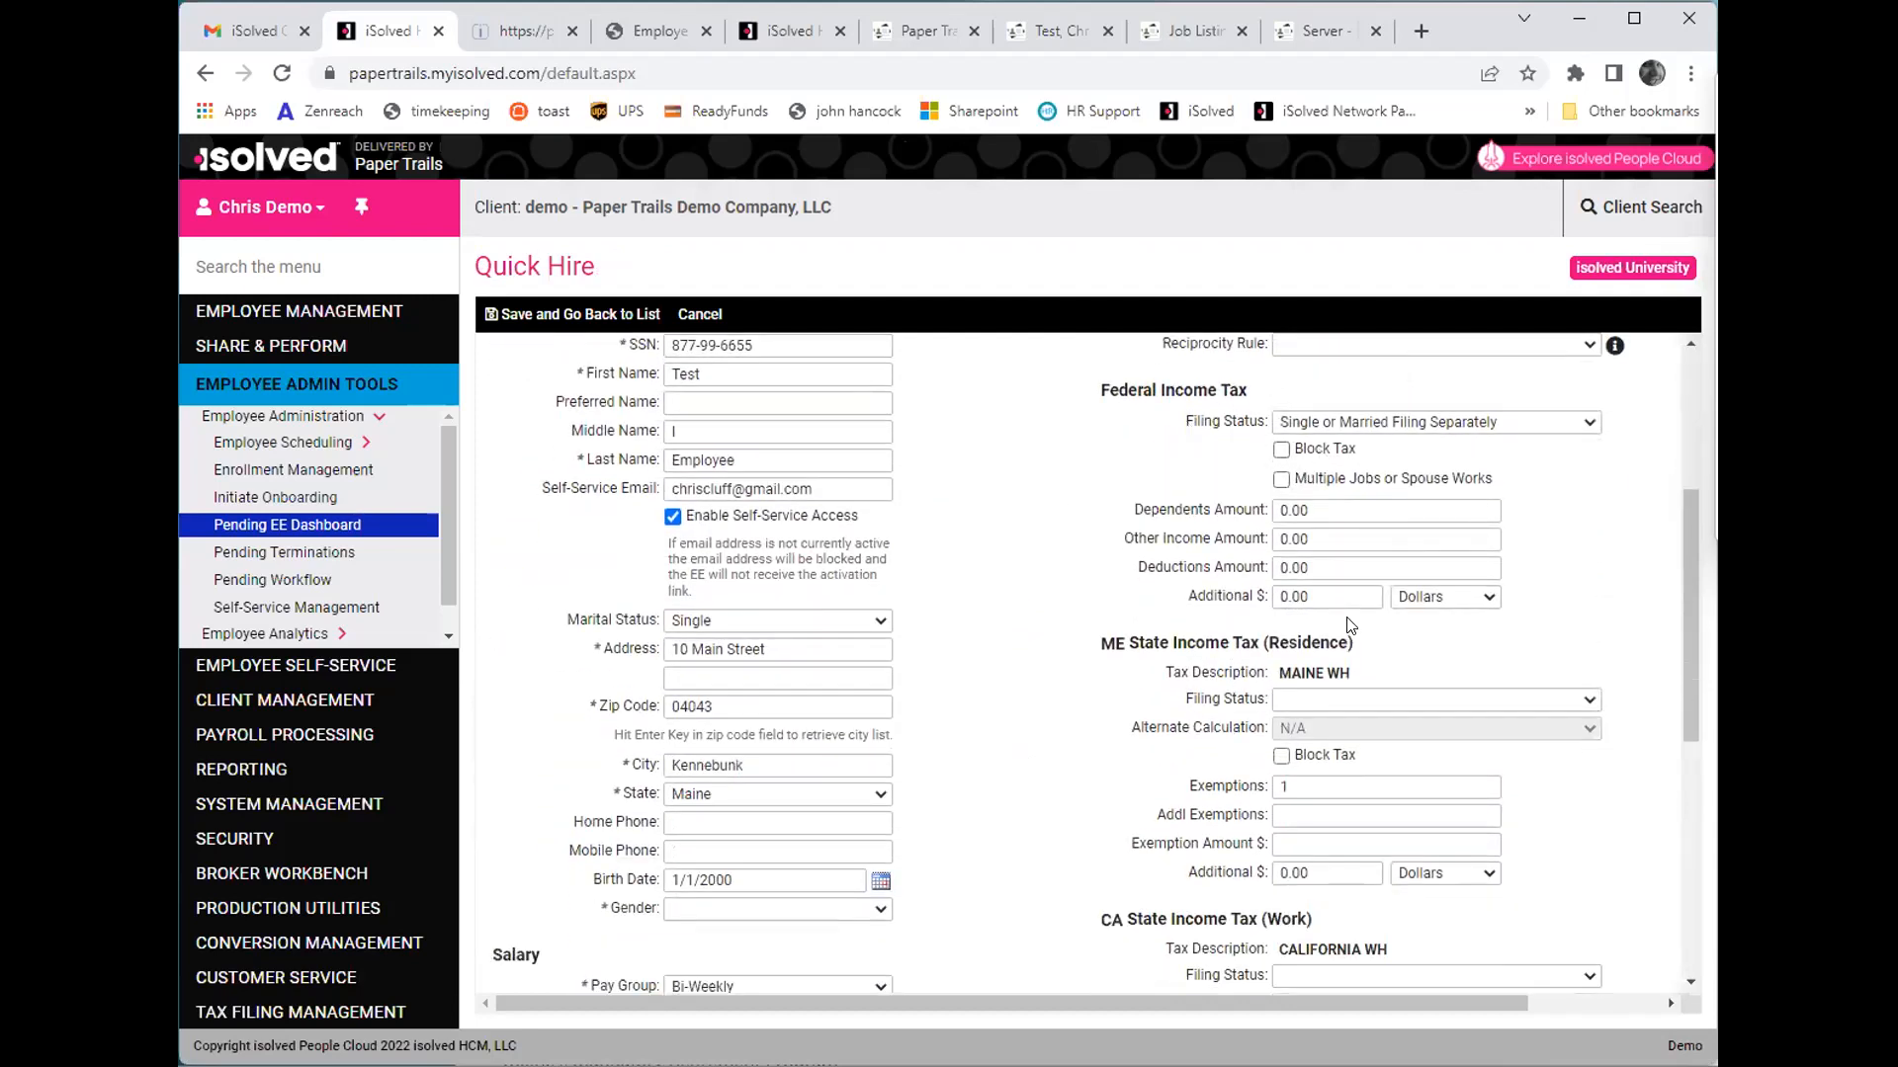
scroll(1205, 514, down, 3)
scroll(714, 662, up, 1)
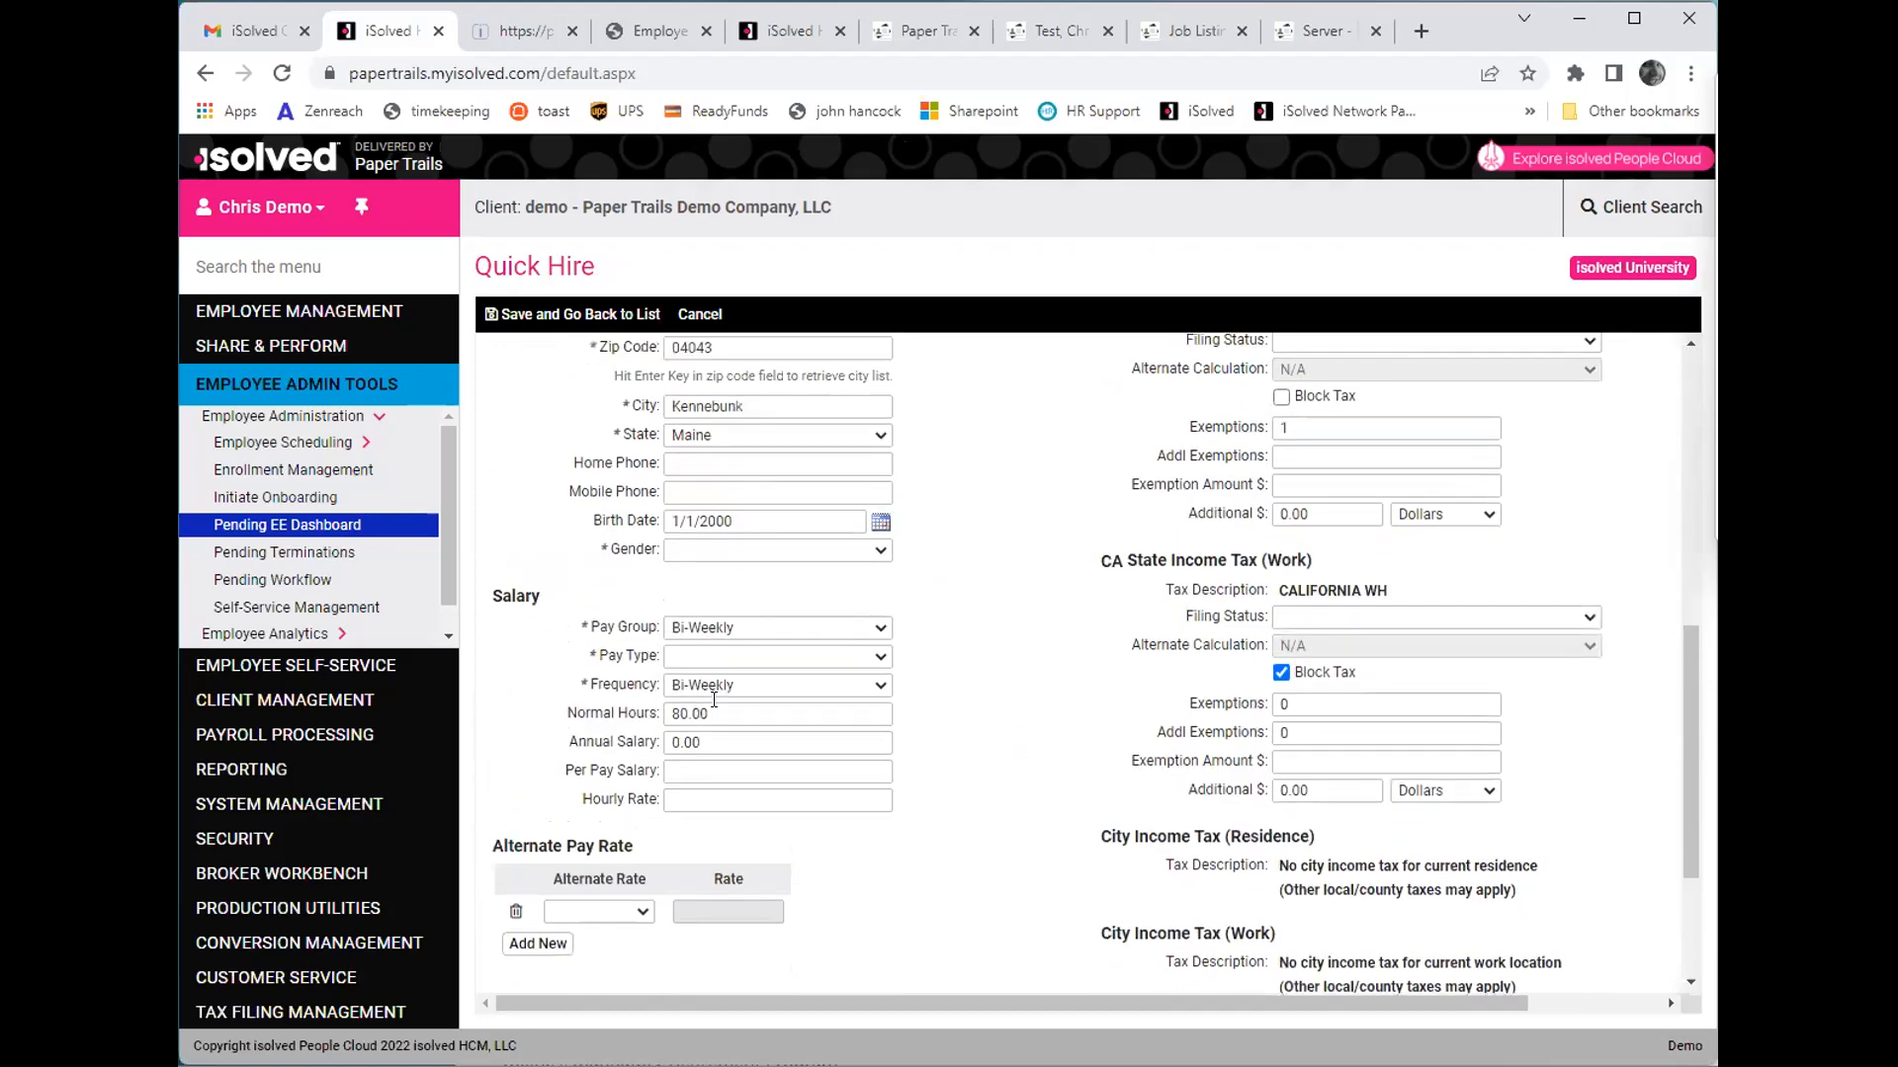
- Set the hourly rate to 20.00 and the employment category to Full Time, and try to save the Quick Hire
click(710, 799)
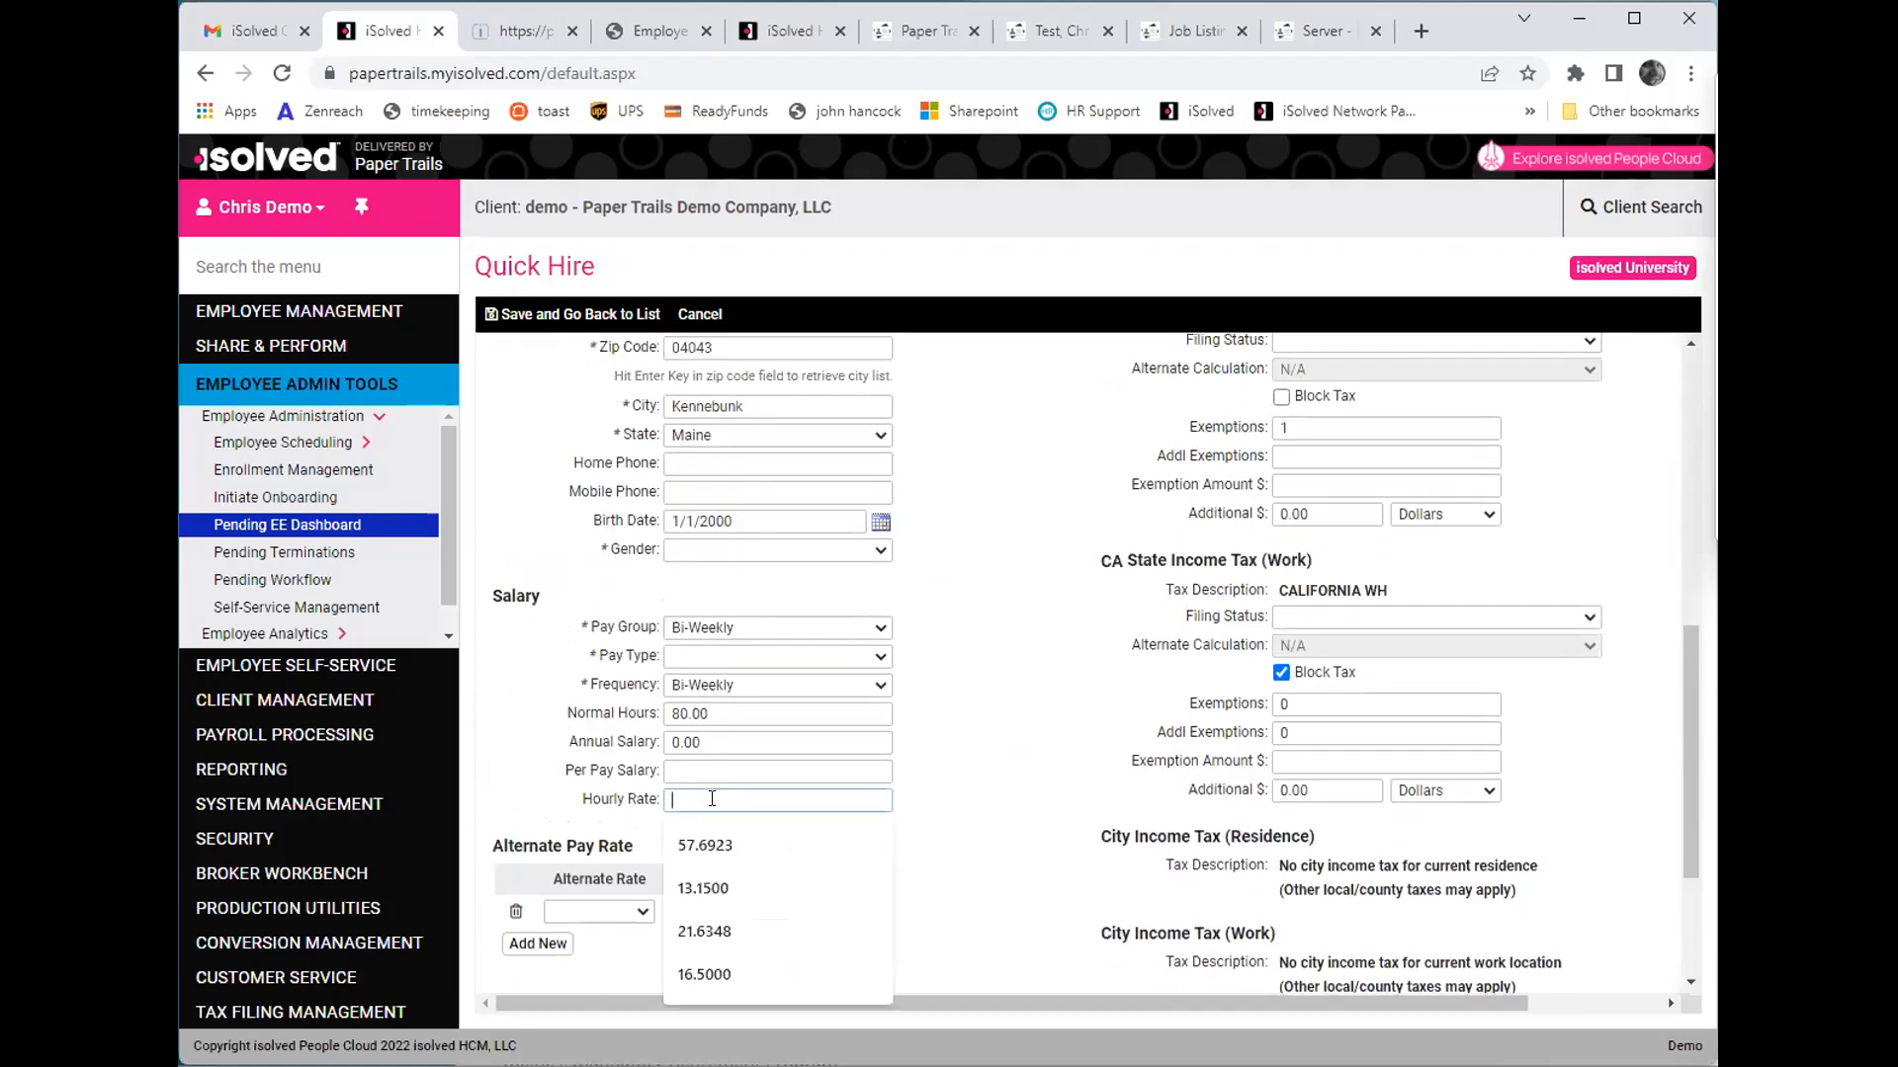
text(20.00)
key(Tab)
scroll(711, 799, down, 3)
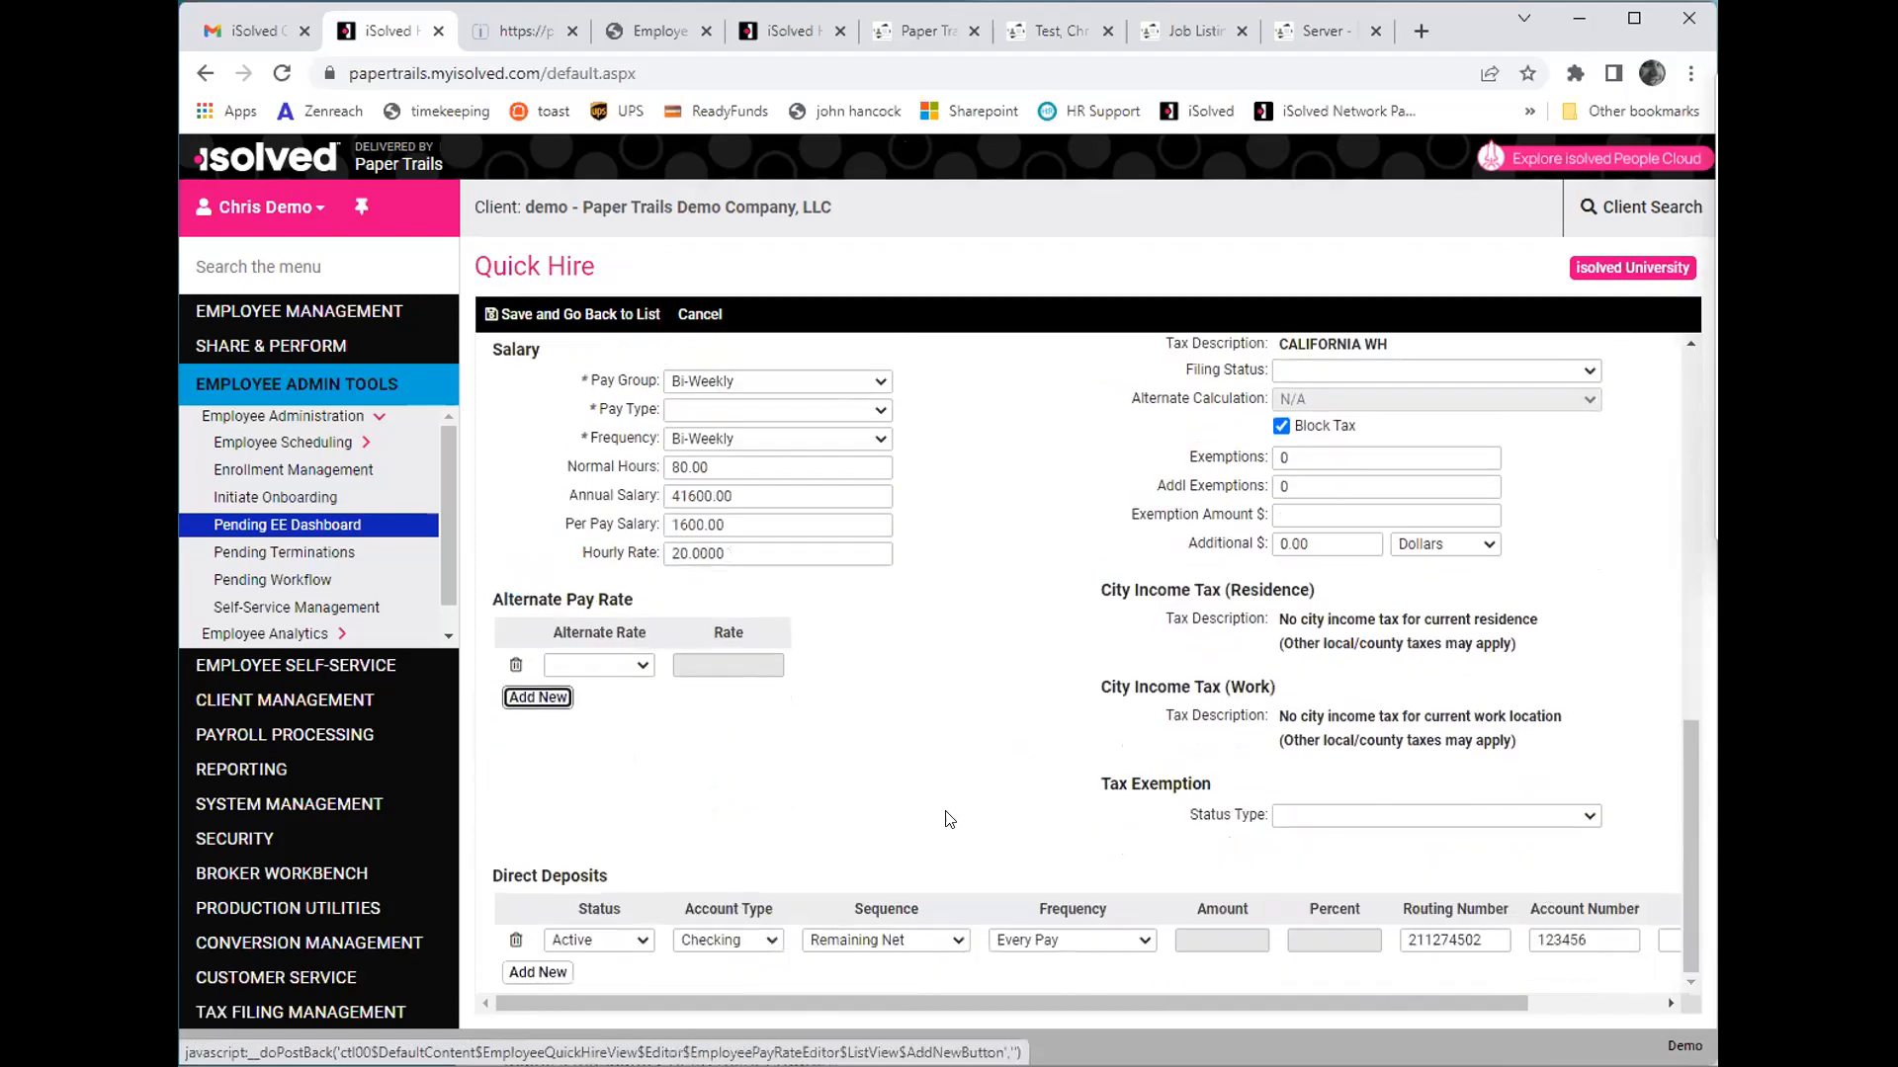
click(600, 316)
click(722, 541)
click(721, 579)
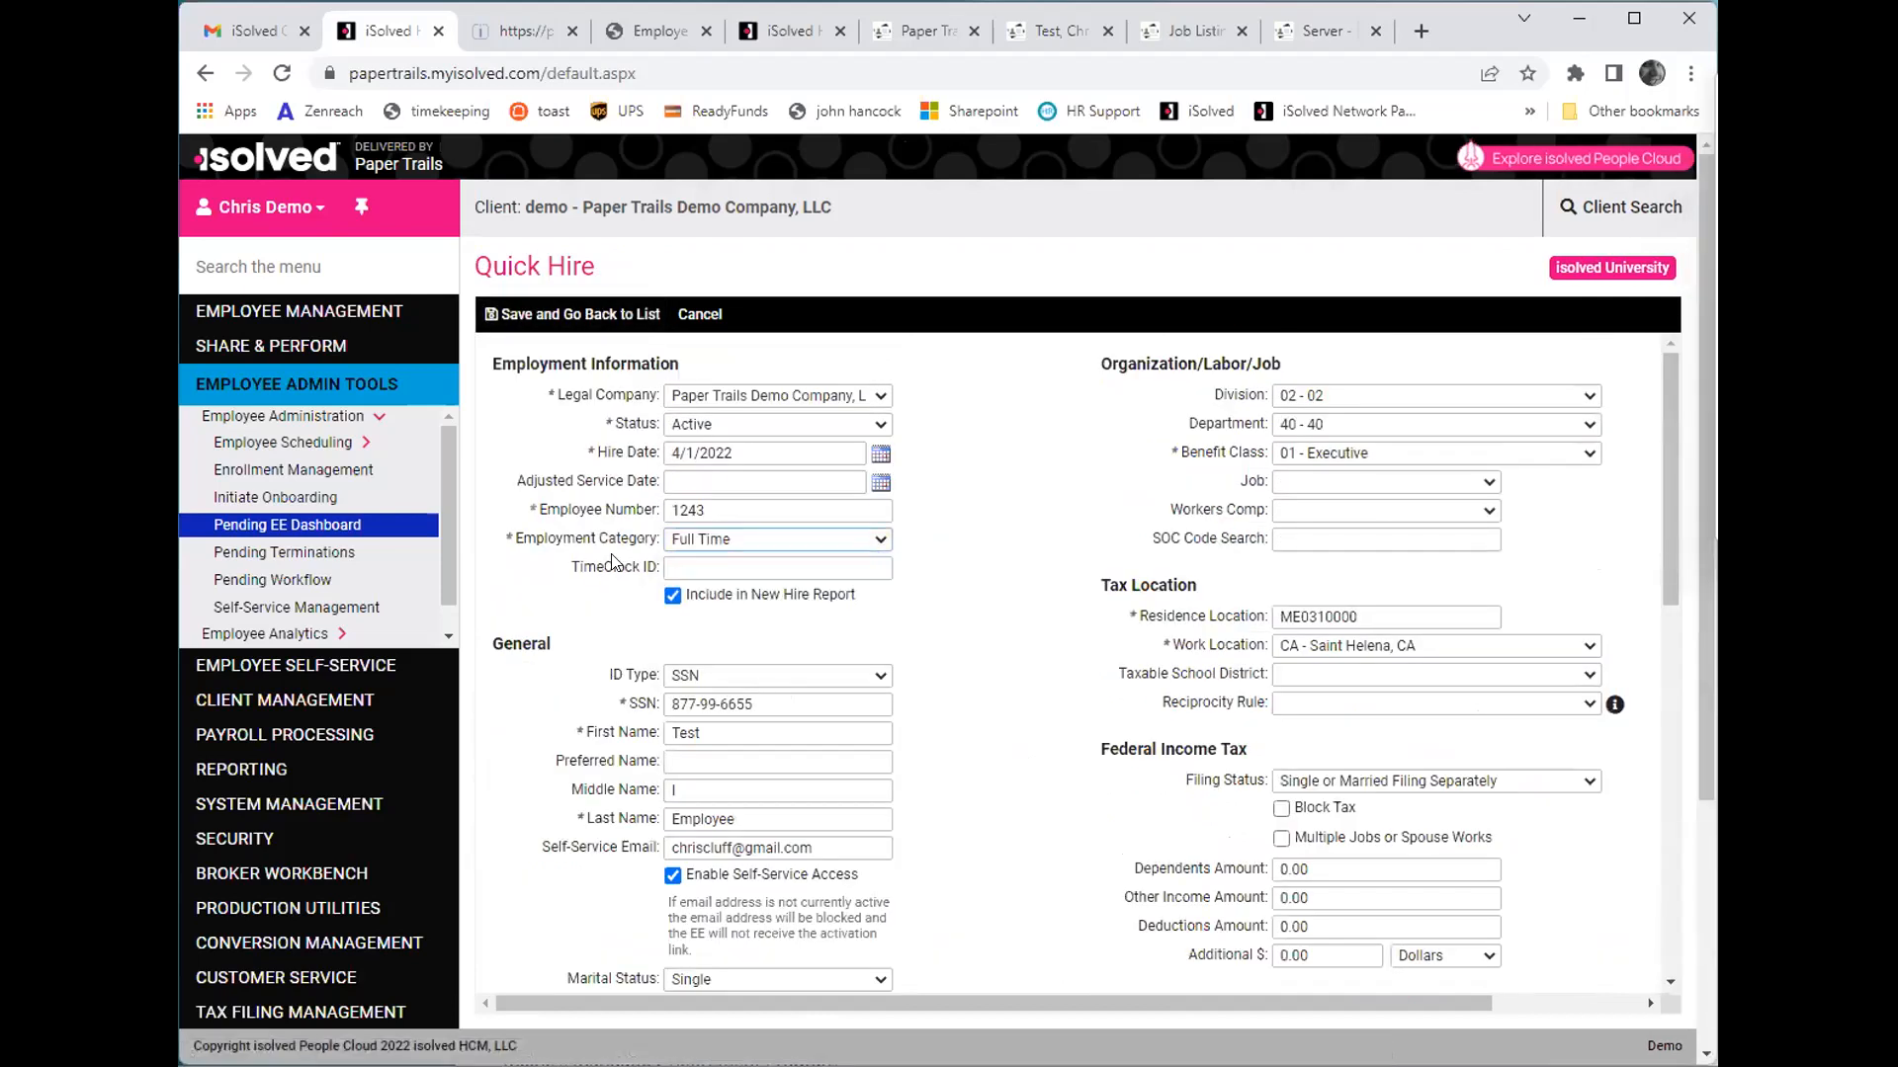
click(554, 314)
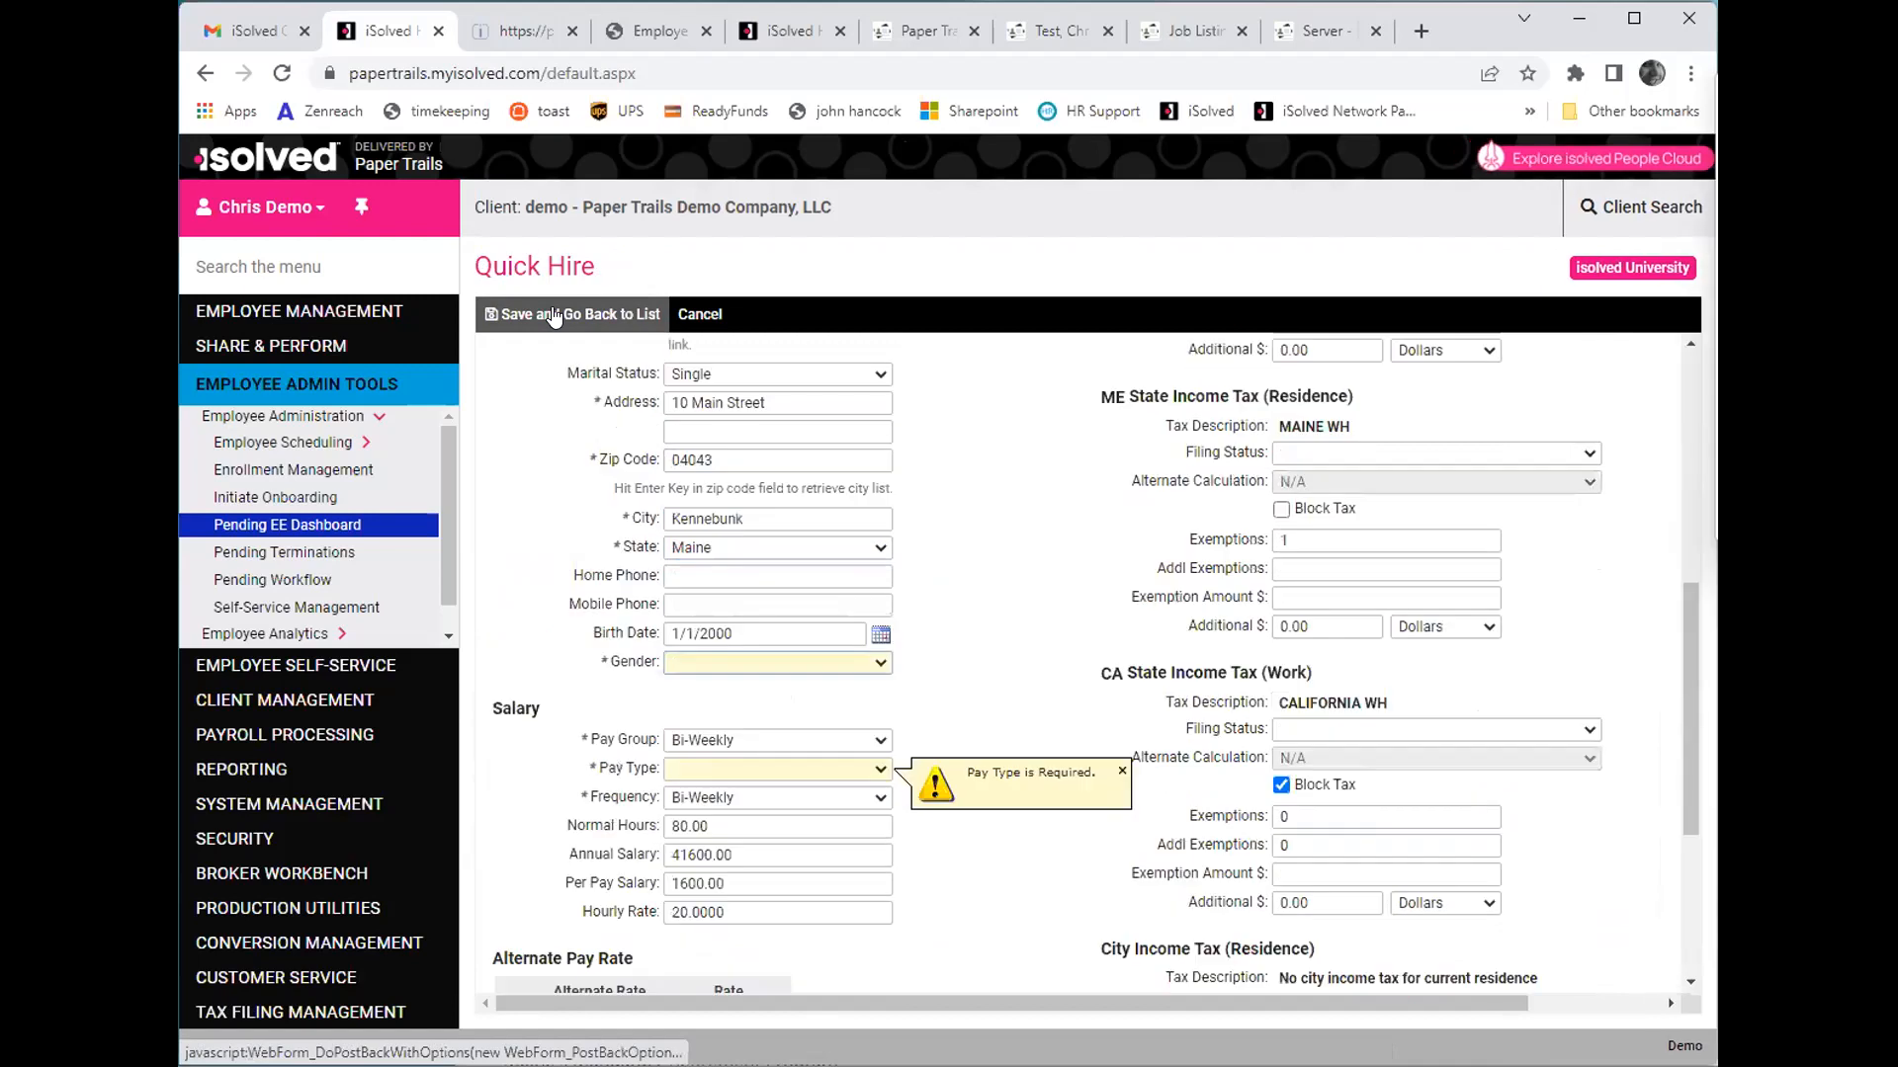
- Set the gender to Male and the pay type to Hourly, and save the Quick Hire back to the list
click(729, 664)
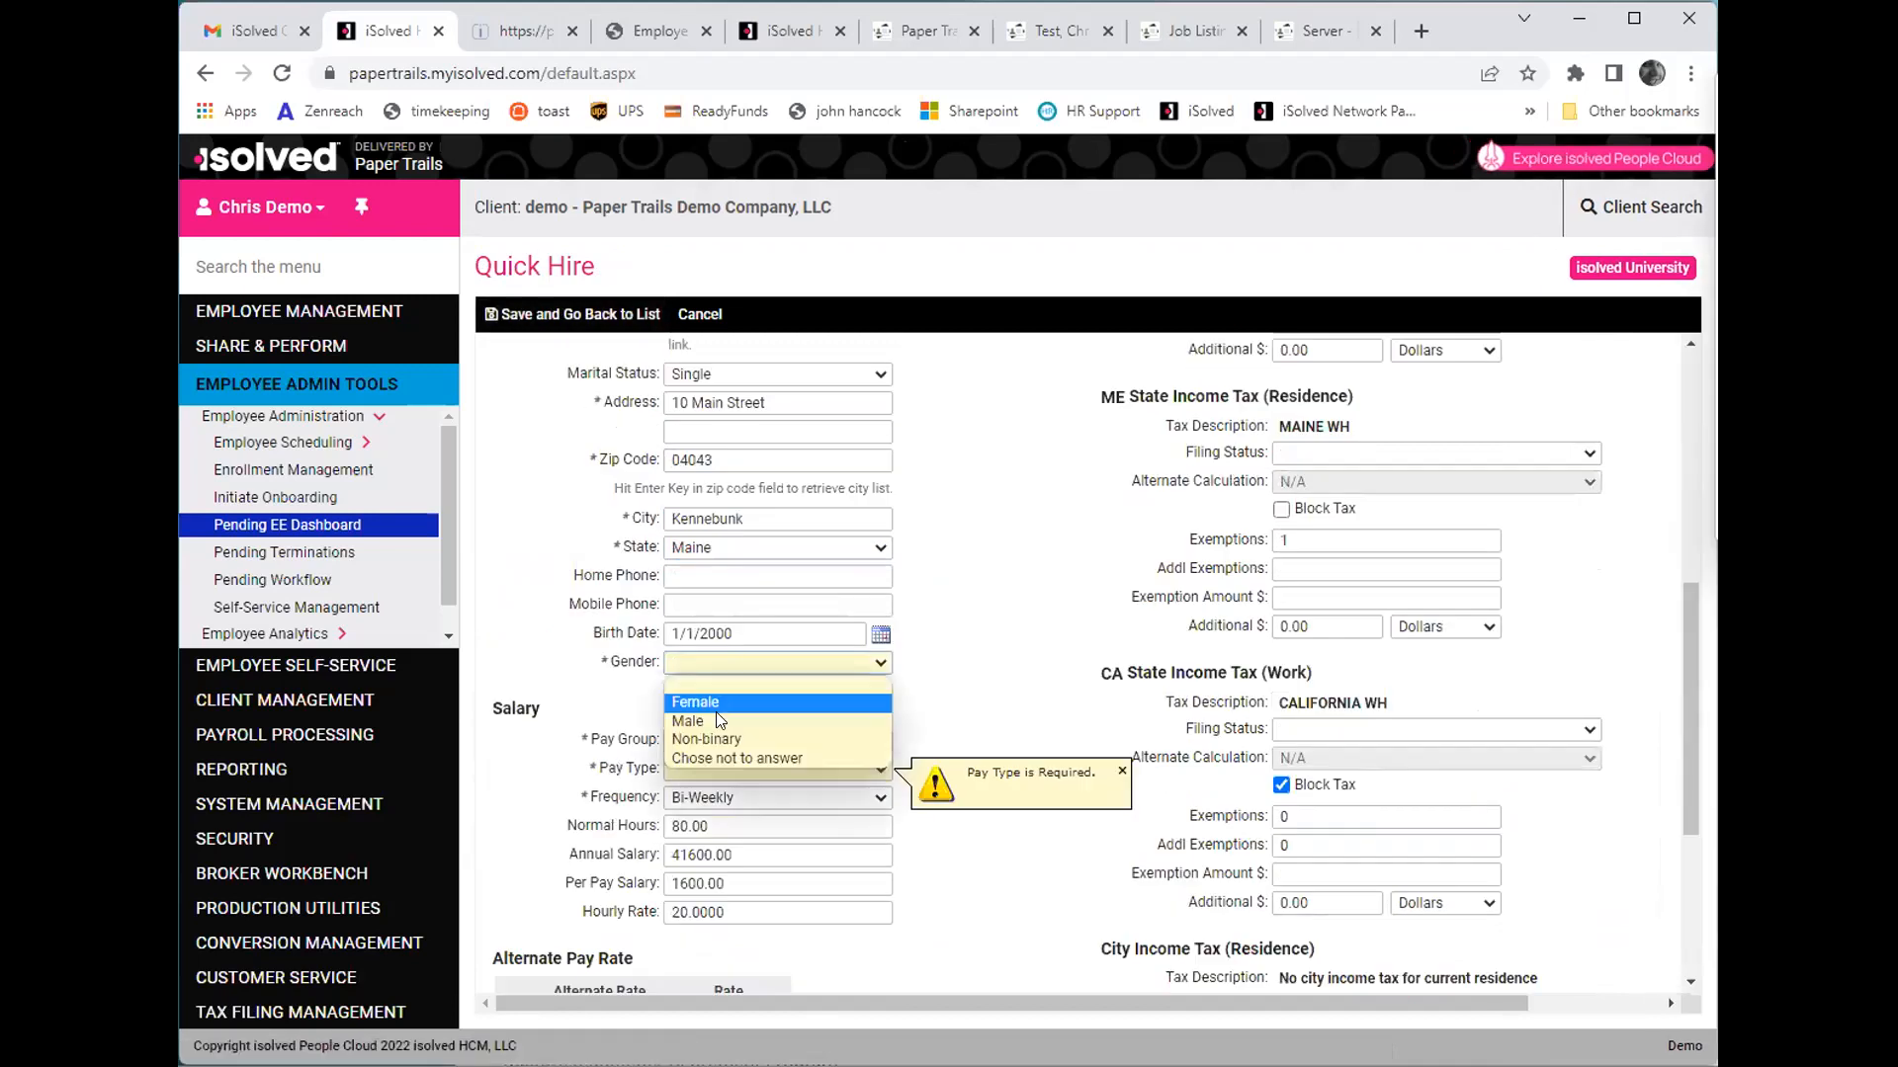
click(716, 720)
click(718, 768)
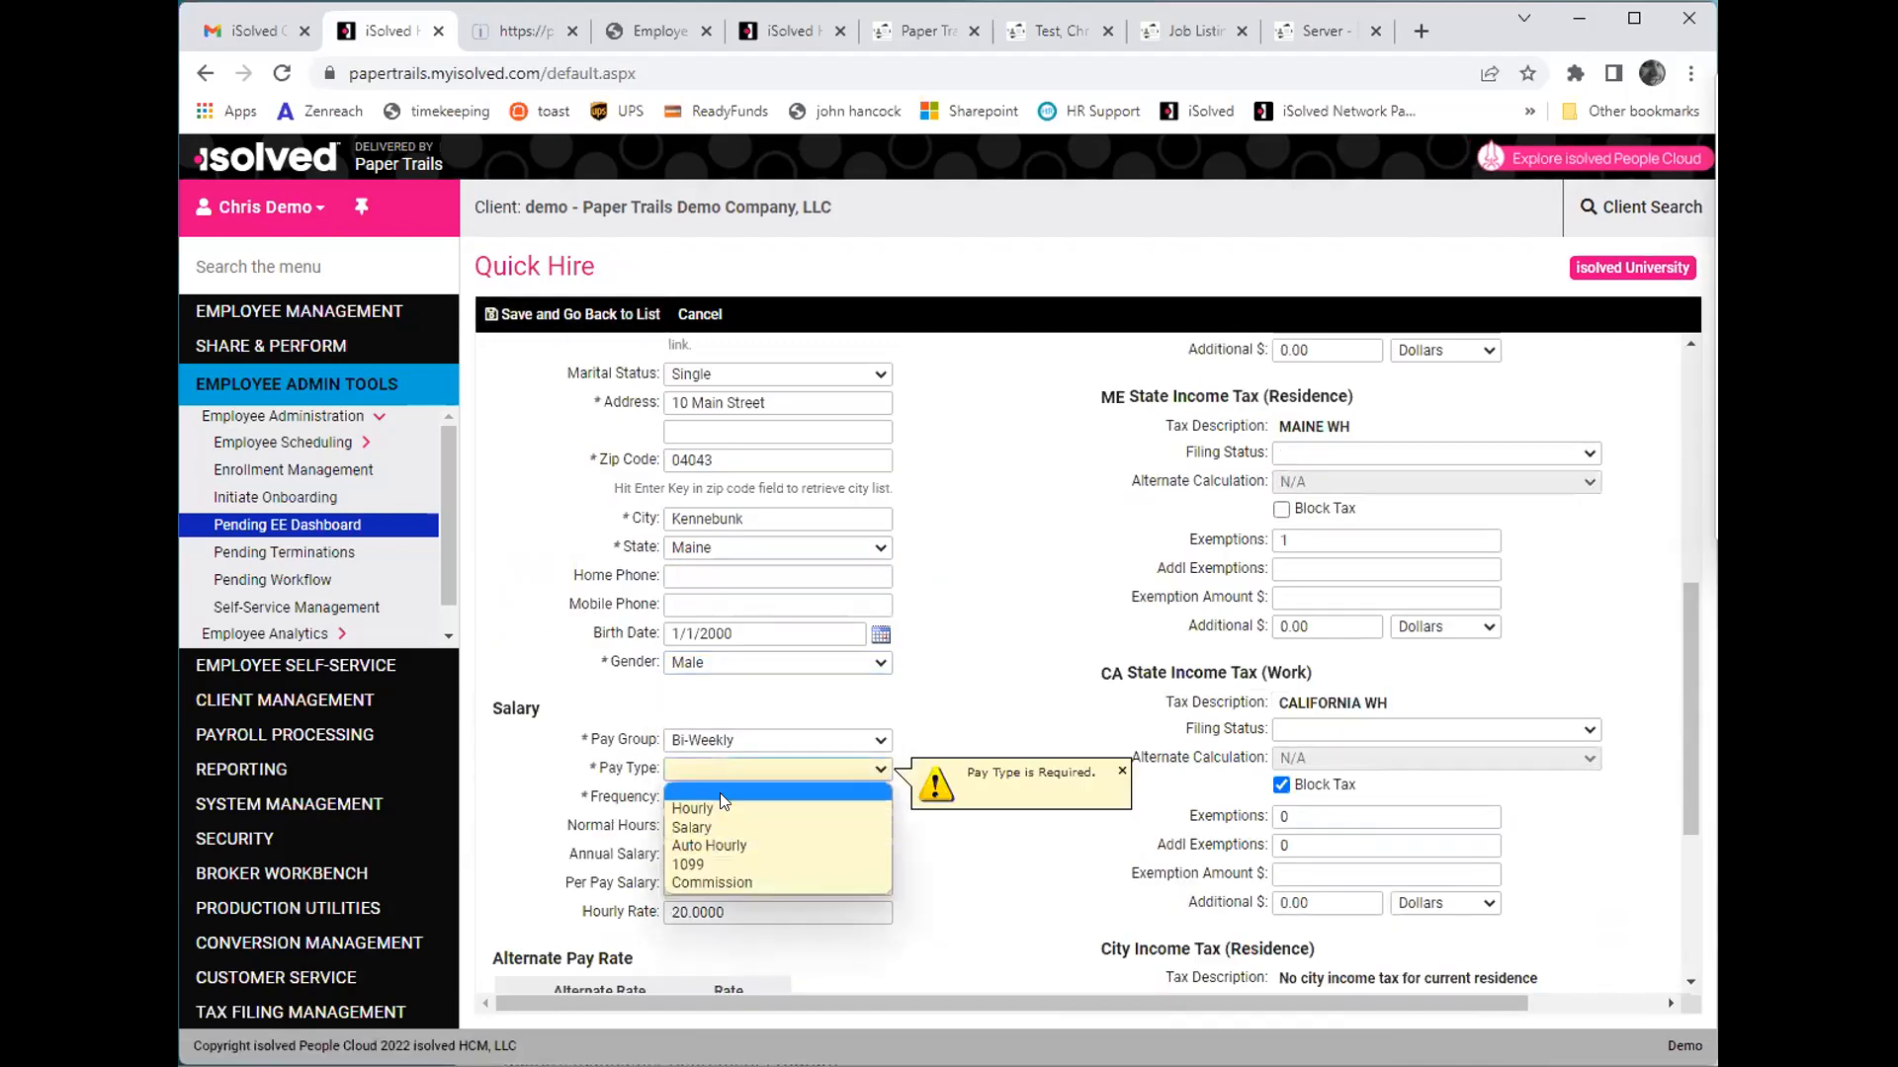
click(517, 311)
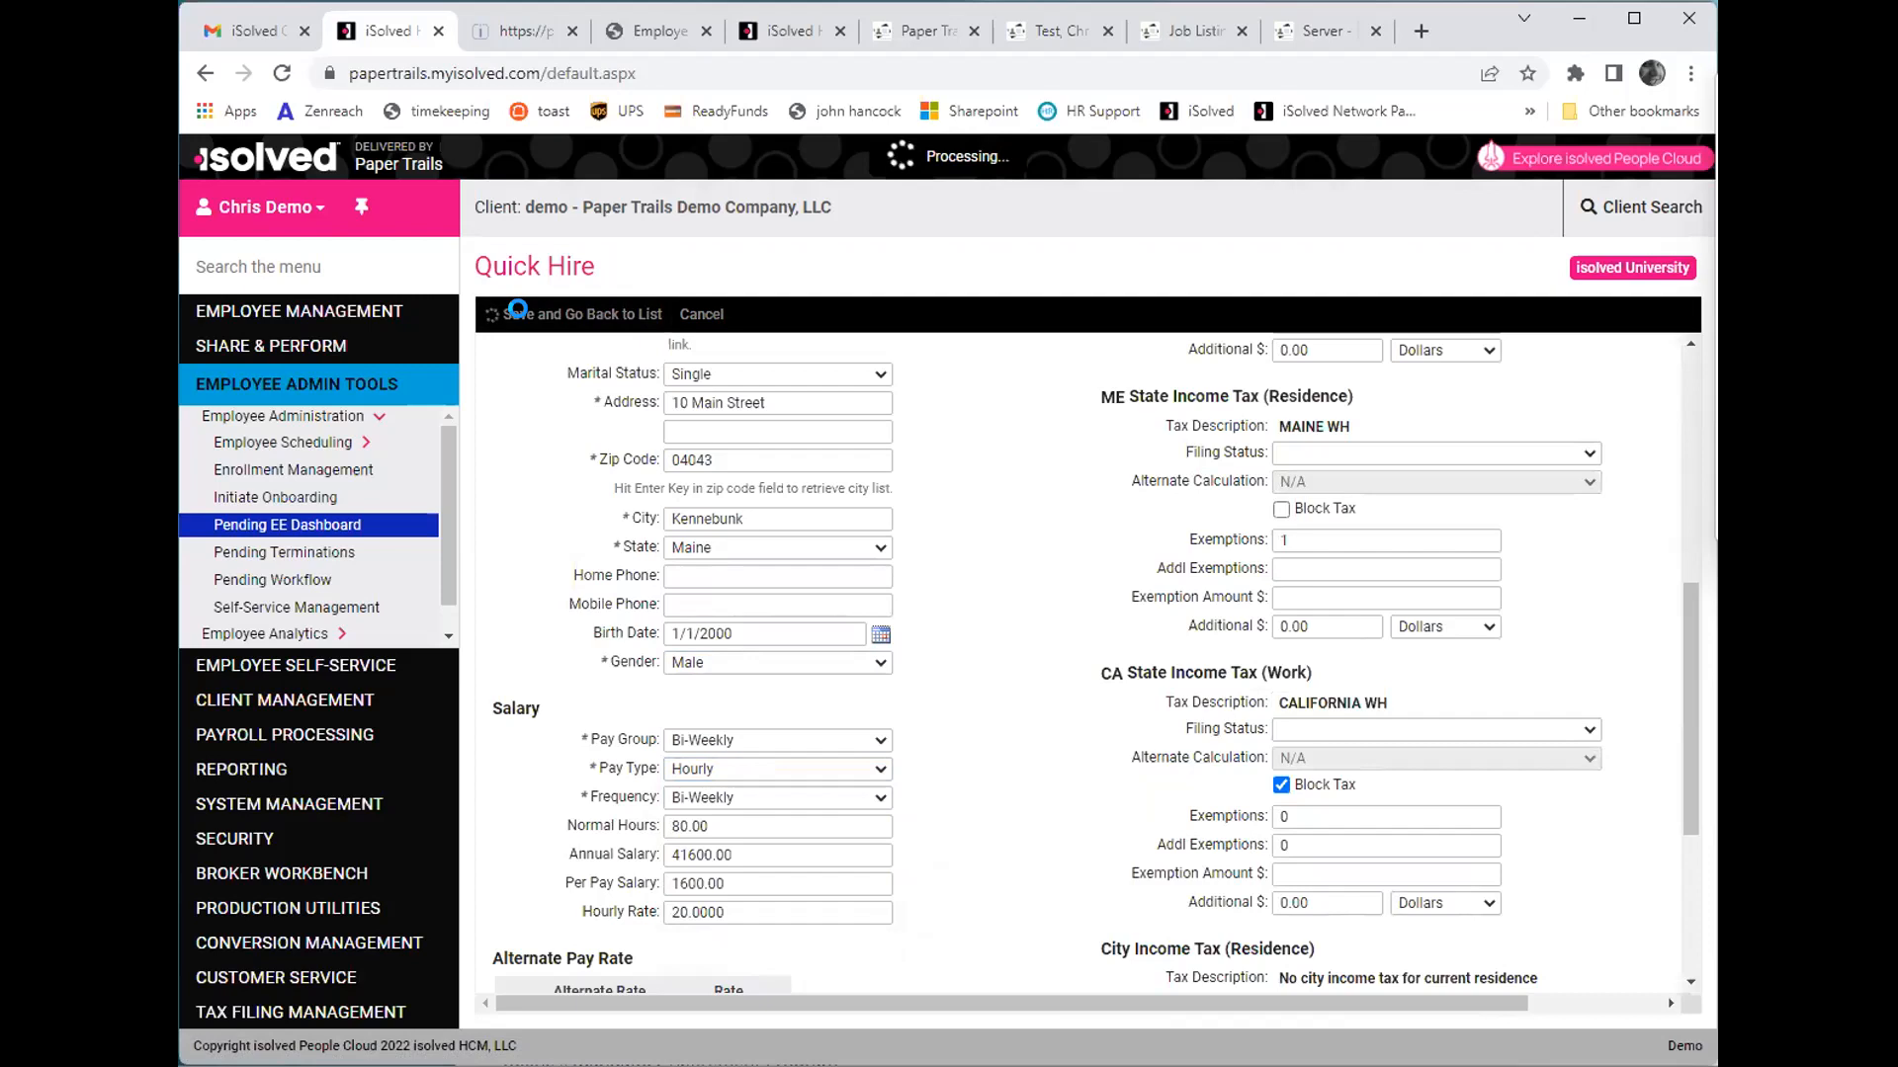
- View the hired employee's General record and proceed to the Section 2 employer review form in Employer I-9 Verification
click(293, 312)
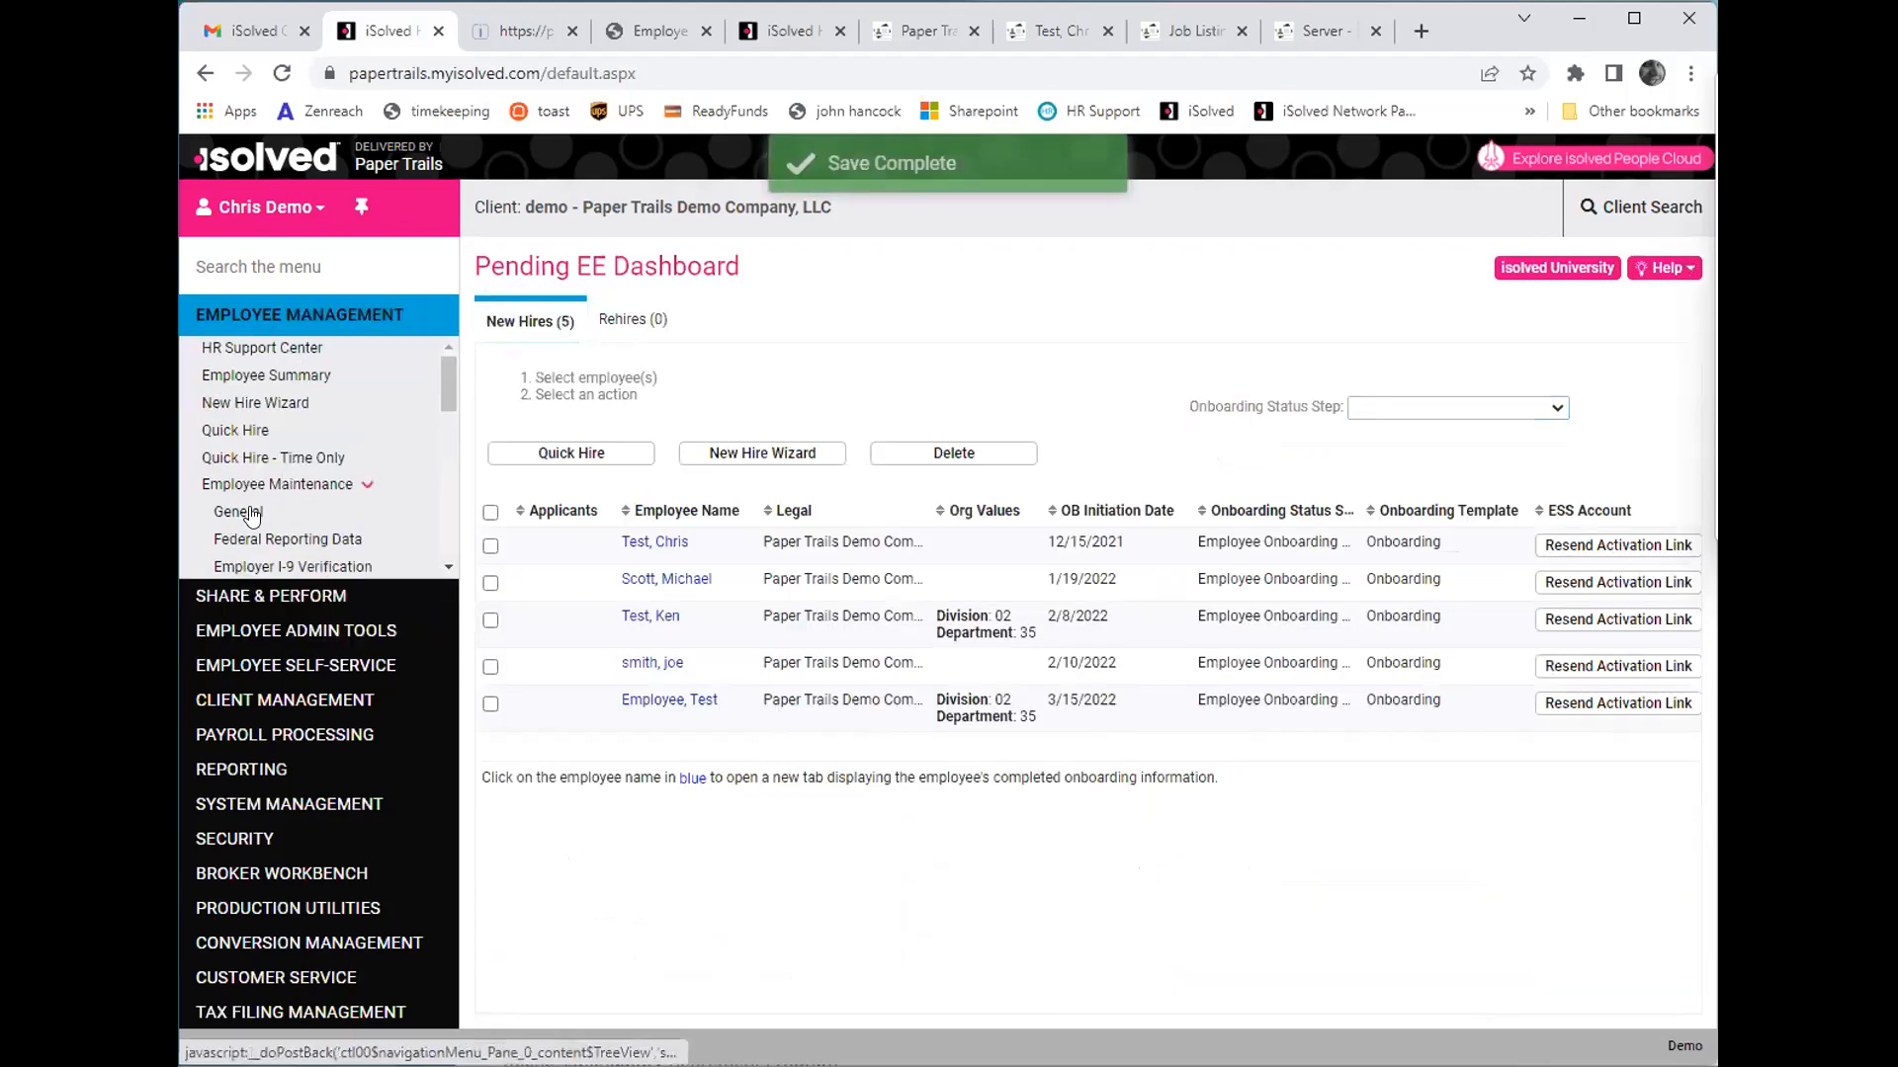
click(249, 512)
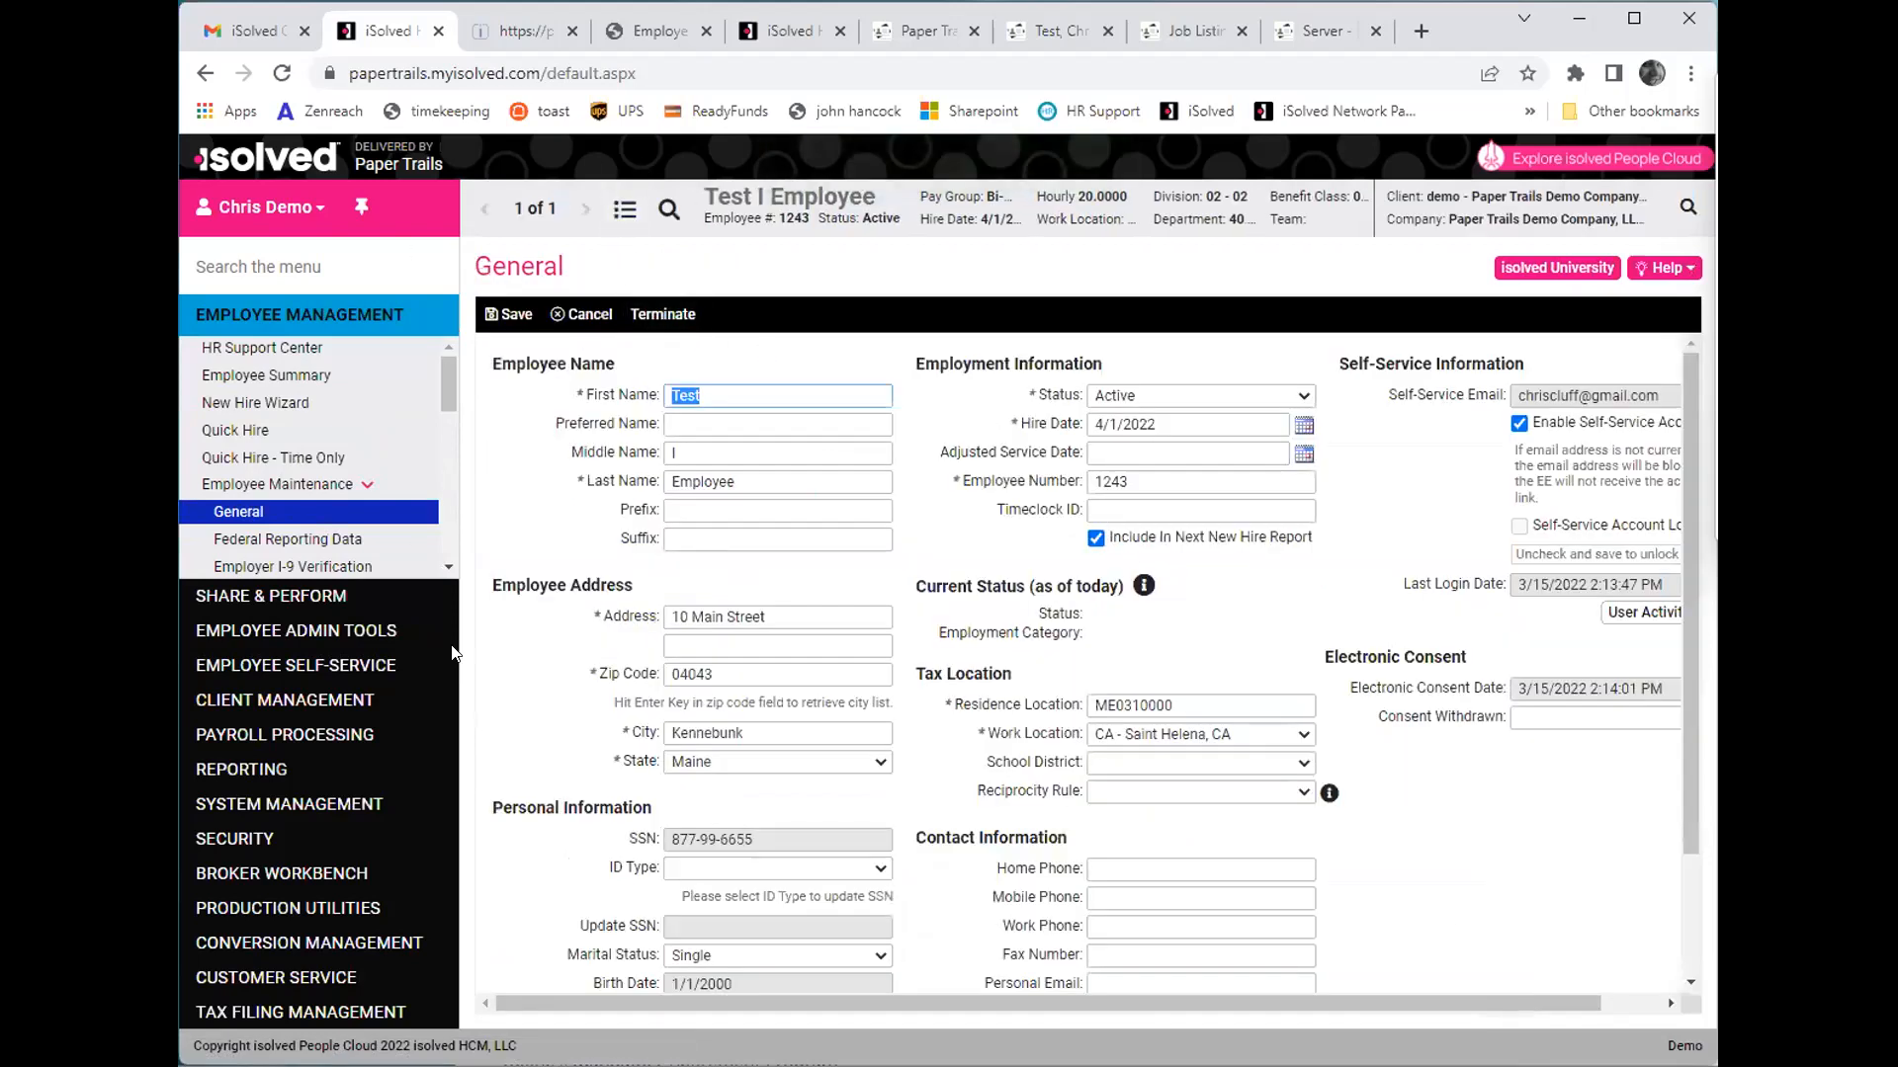
click(341, 566)
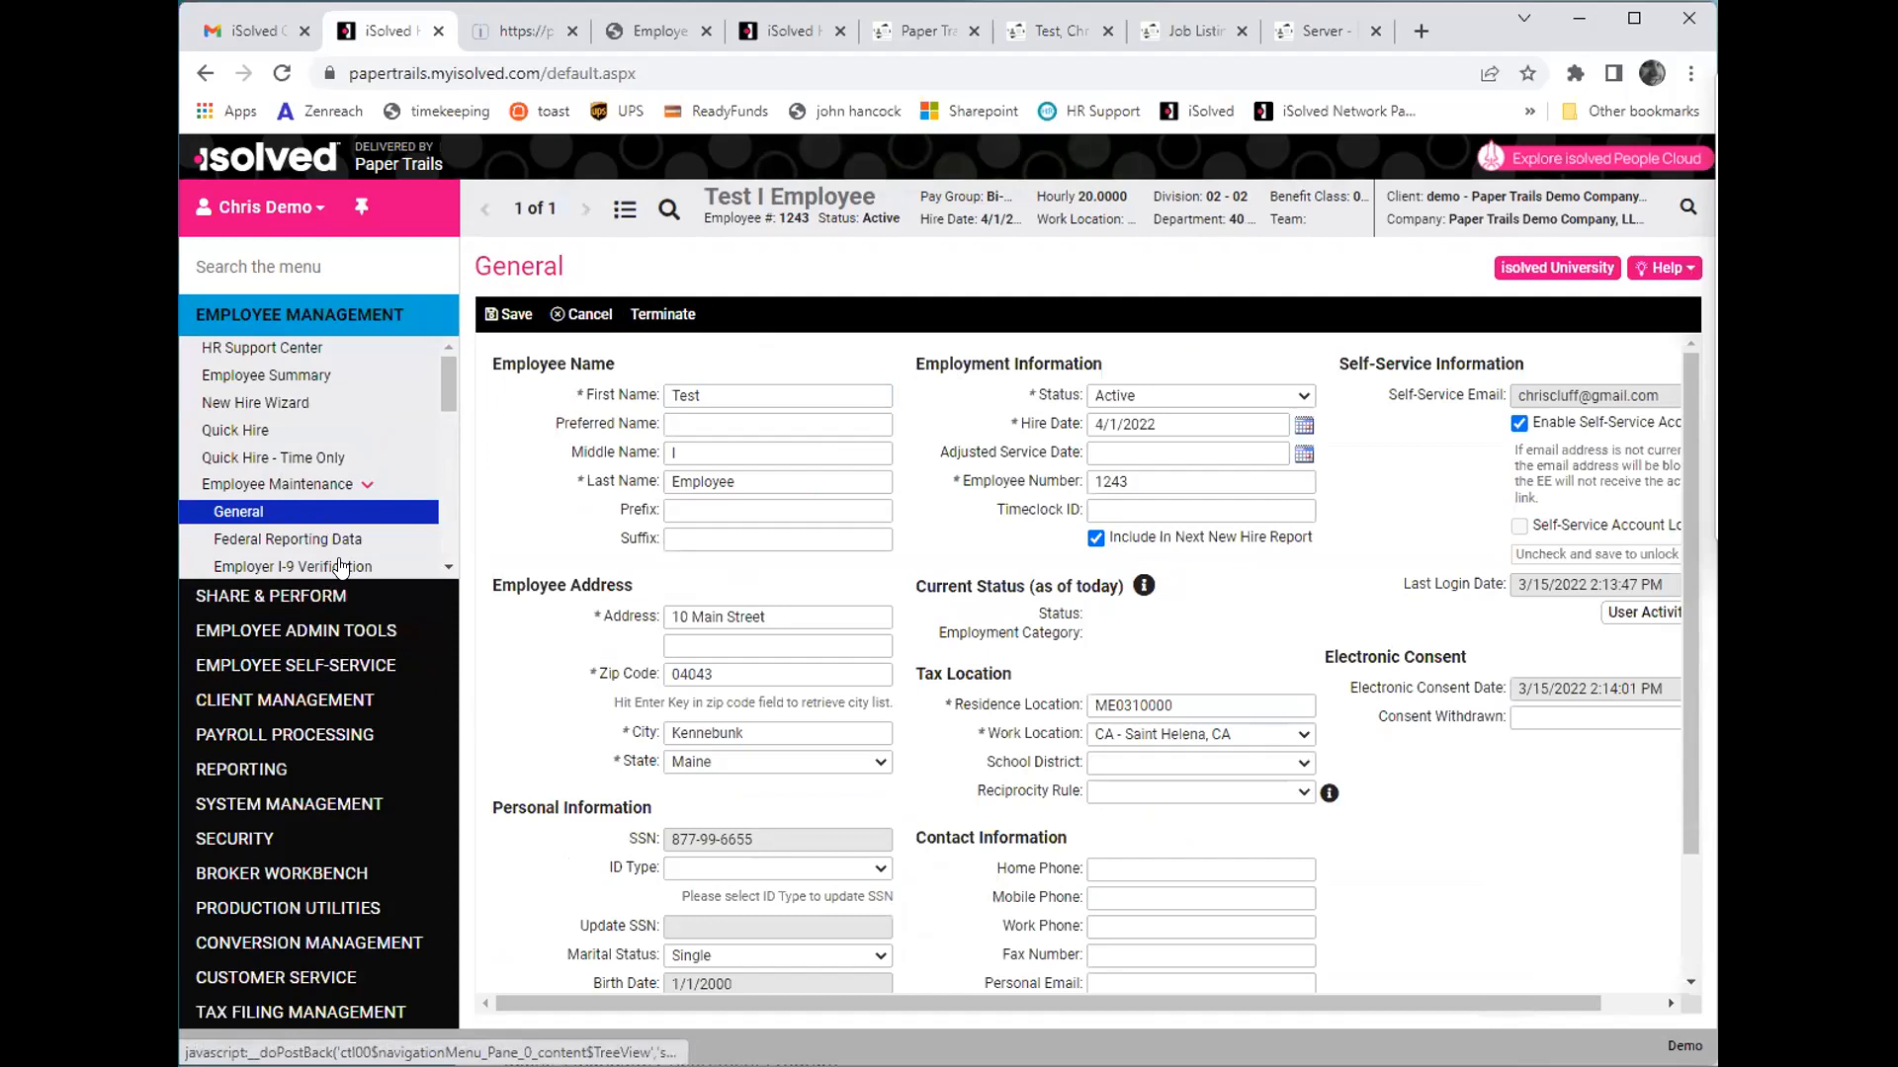
scroll(438, 565, down, 2)
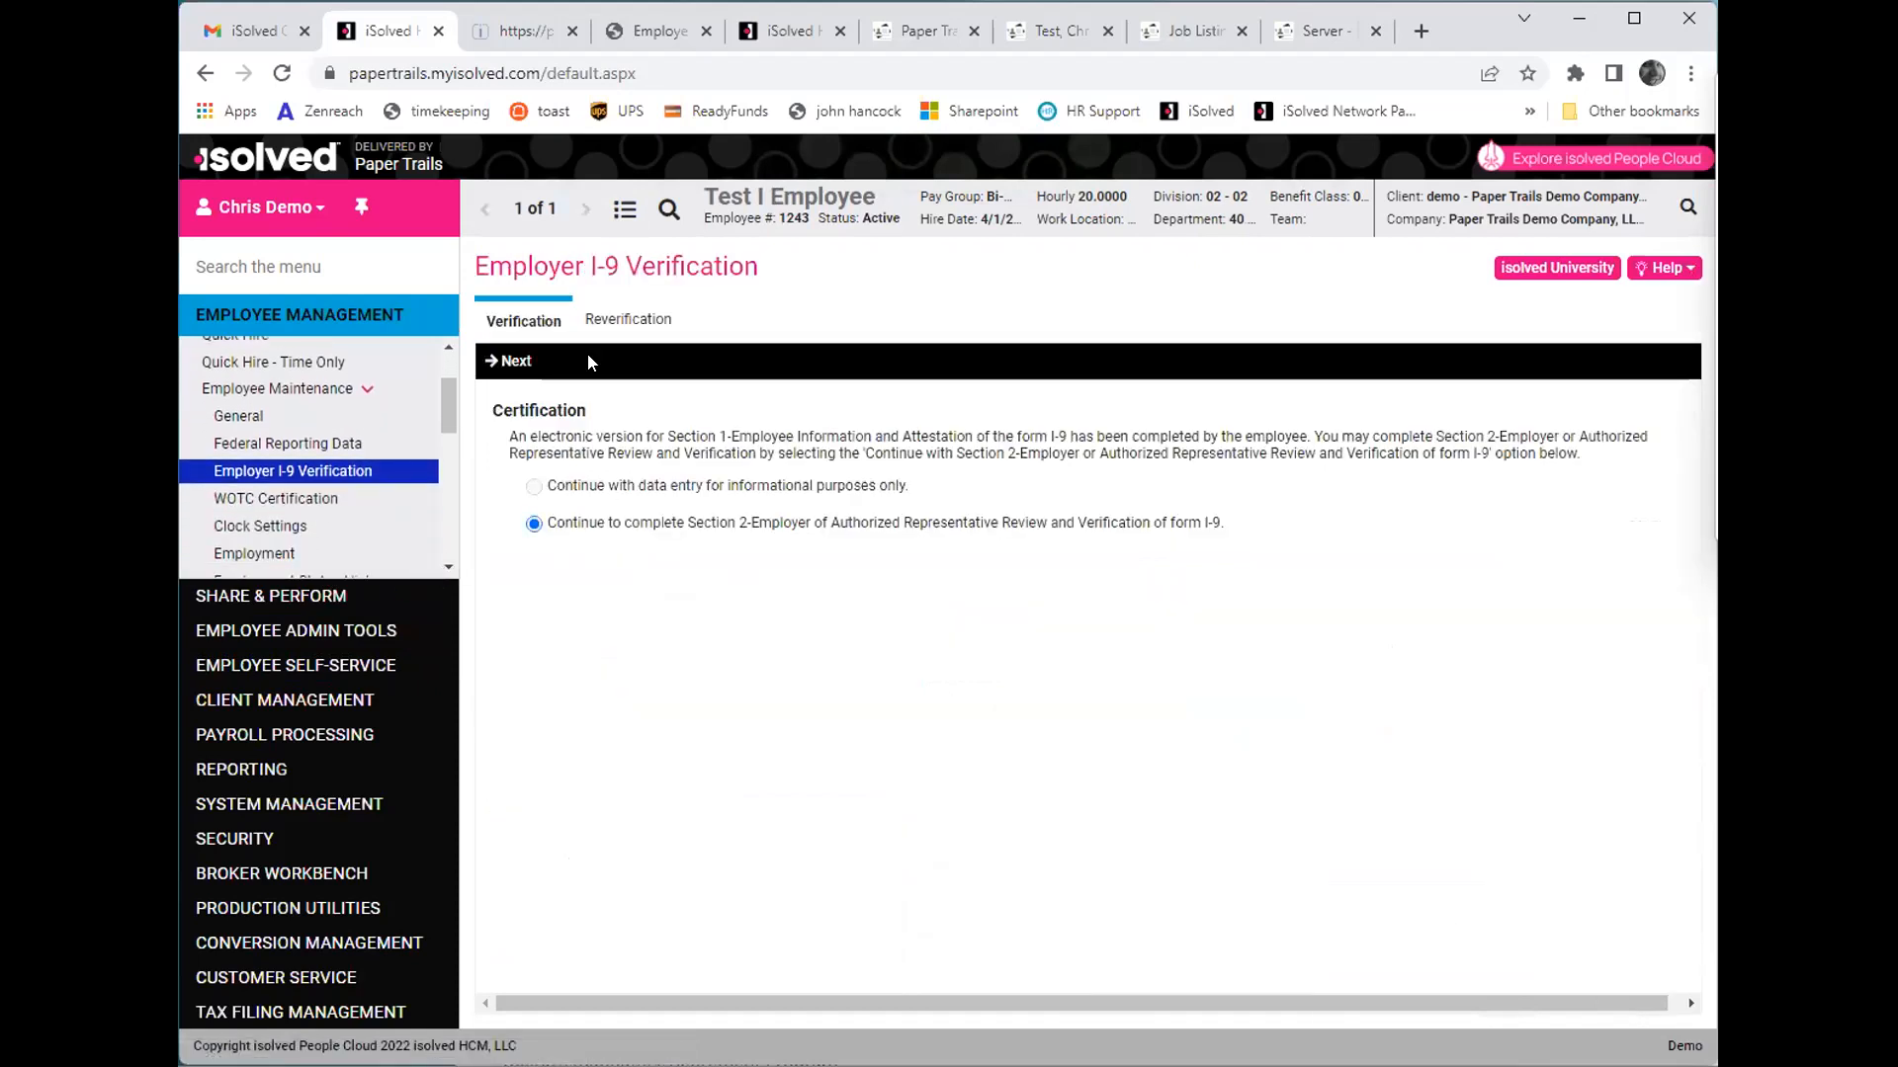
click(511, 361)
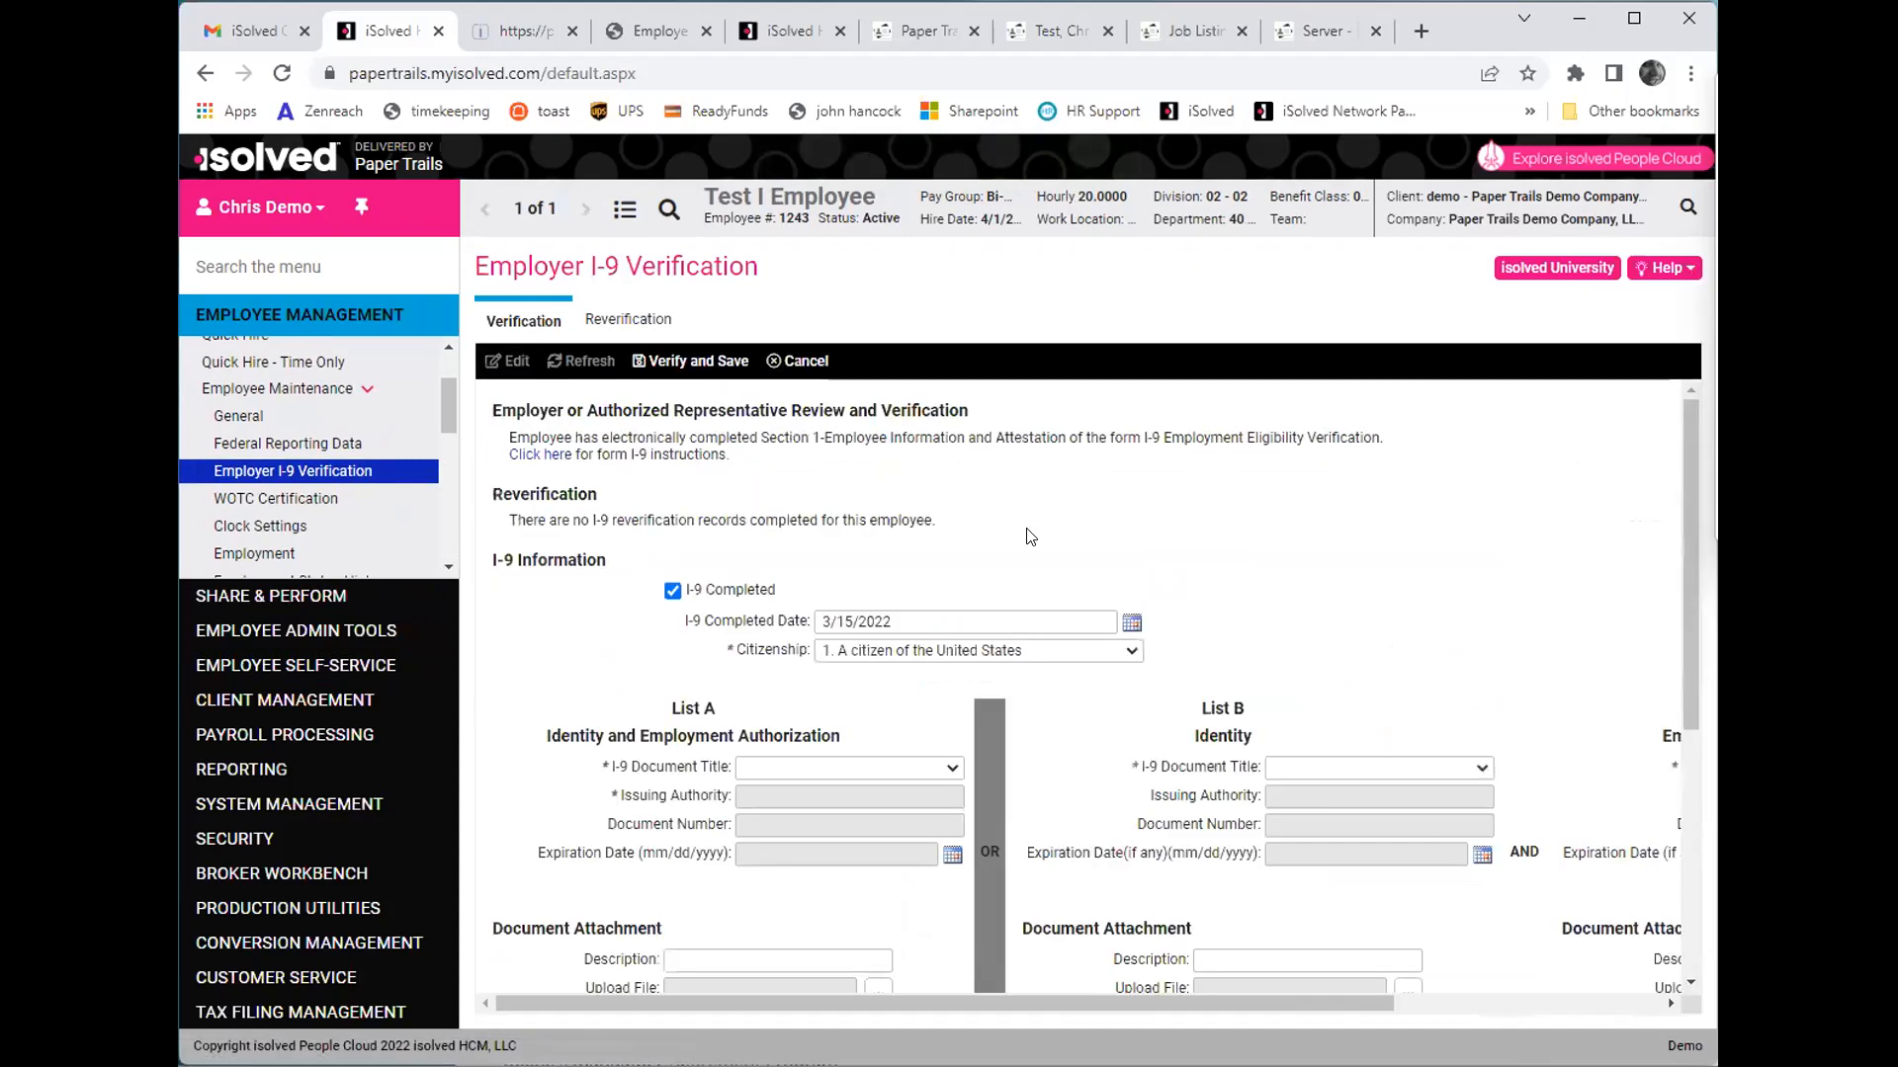
scroll(752, 549, down, 1)
scroll(870, 562, up, 1)
scroll(801, 593, down, 2)
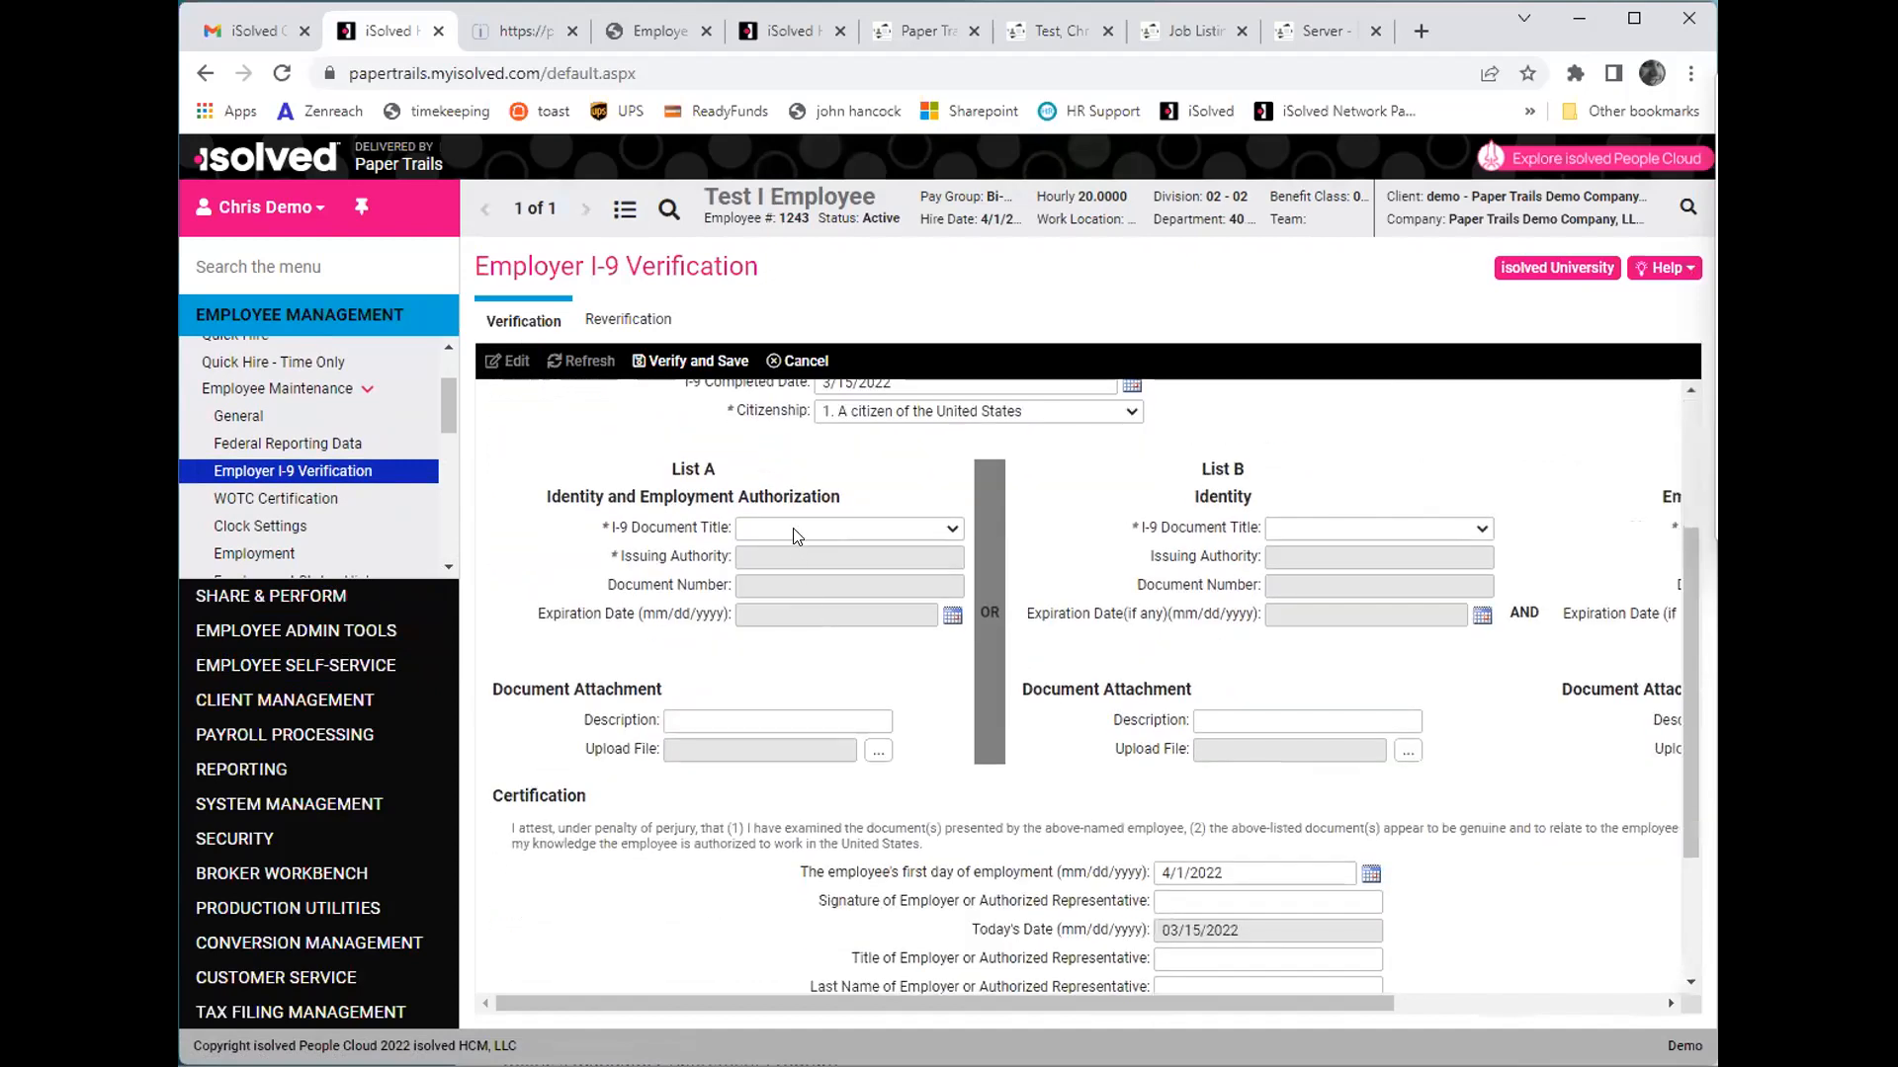
- Choose U.S. Passport as the List A document, enter the document number, and set its expiration date to 5/5/2028
click(796, 530)
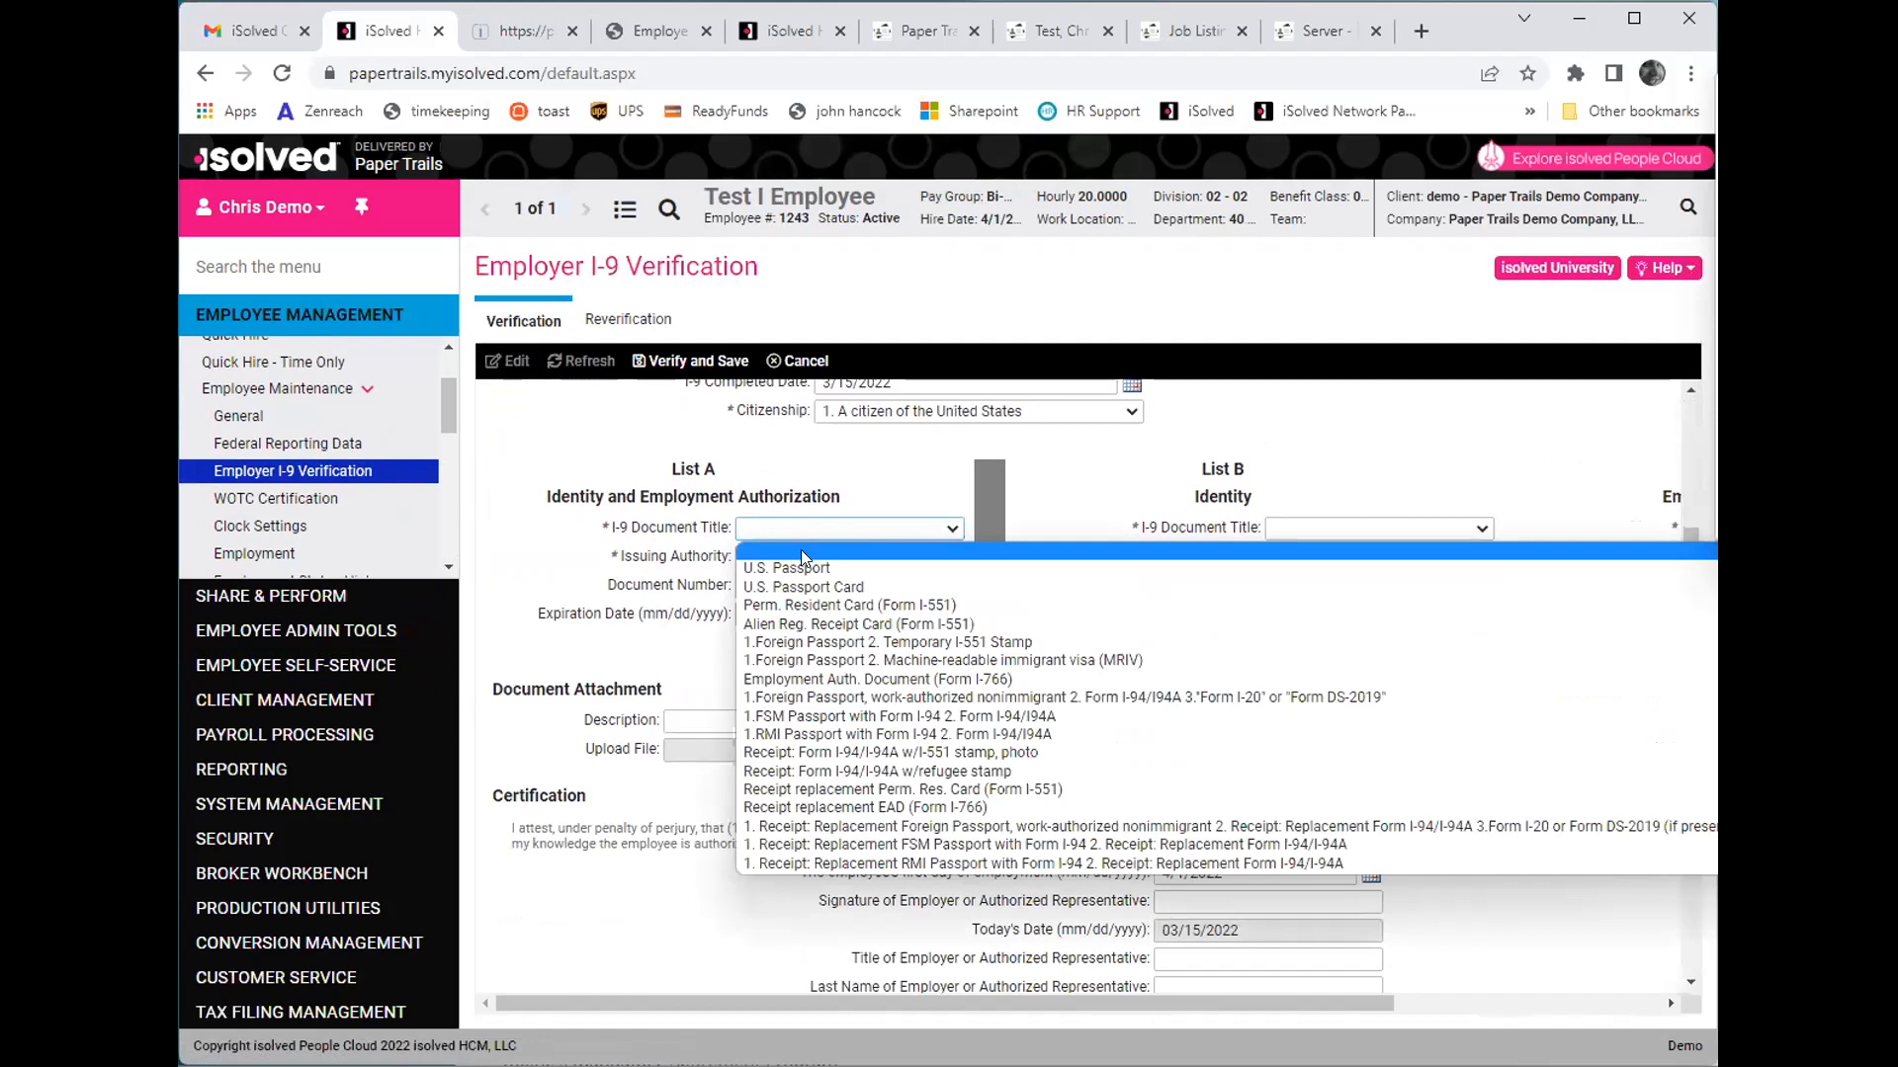
click(800, 563)
click(783, 583)
text(1123456)
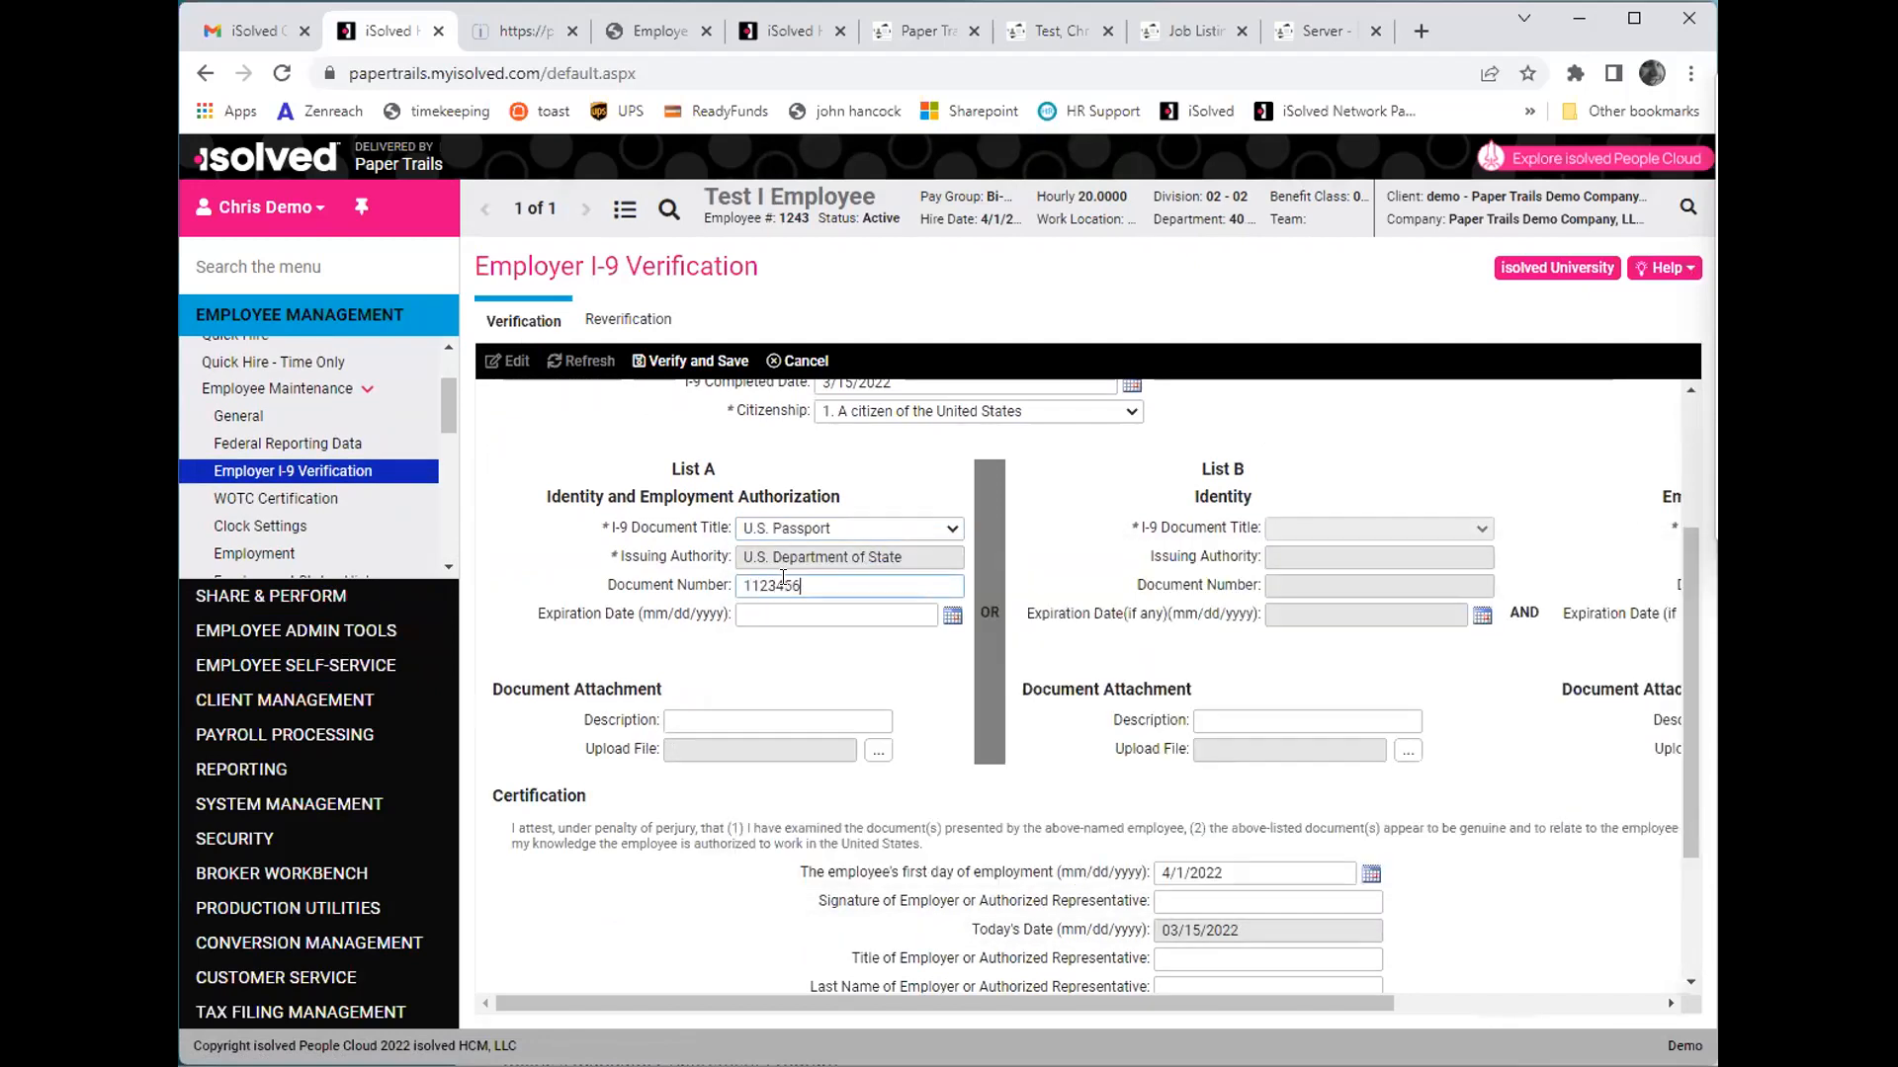
click(806, 614)
- Describe the List A document attachment as Passport and attach Employee_Handbook (2).pdf from Downloads
click(793, 720)
text(Passport)
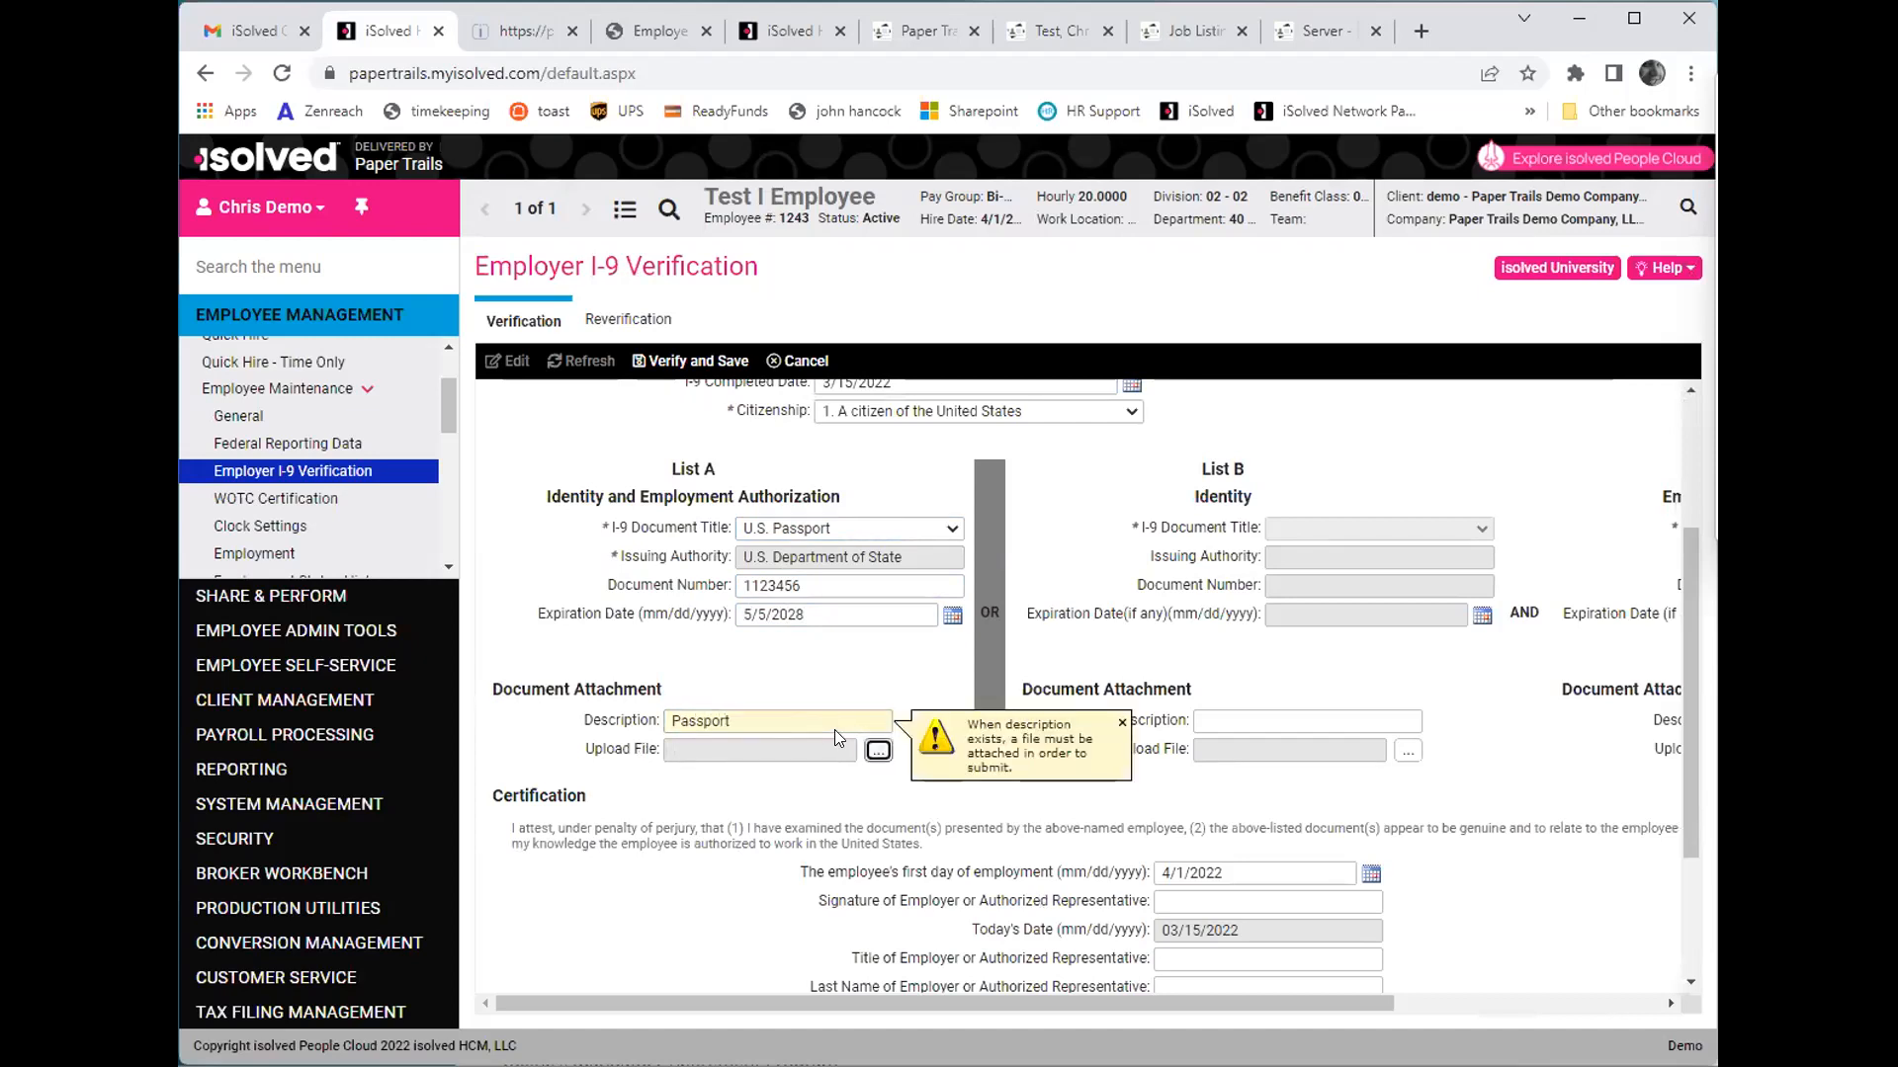
click(876, 753)
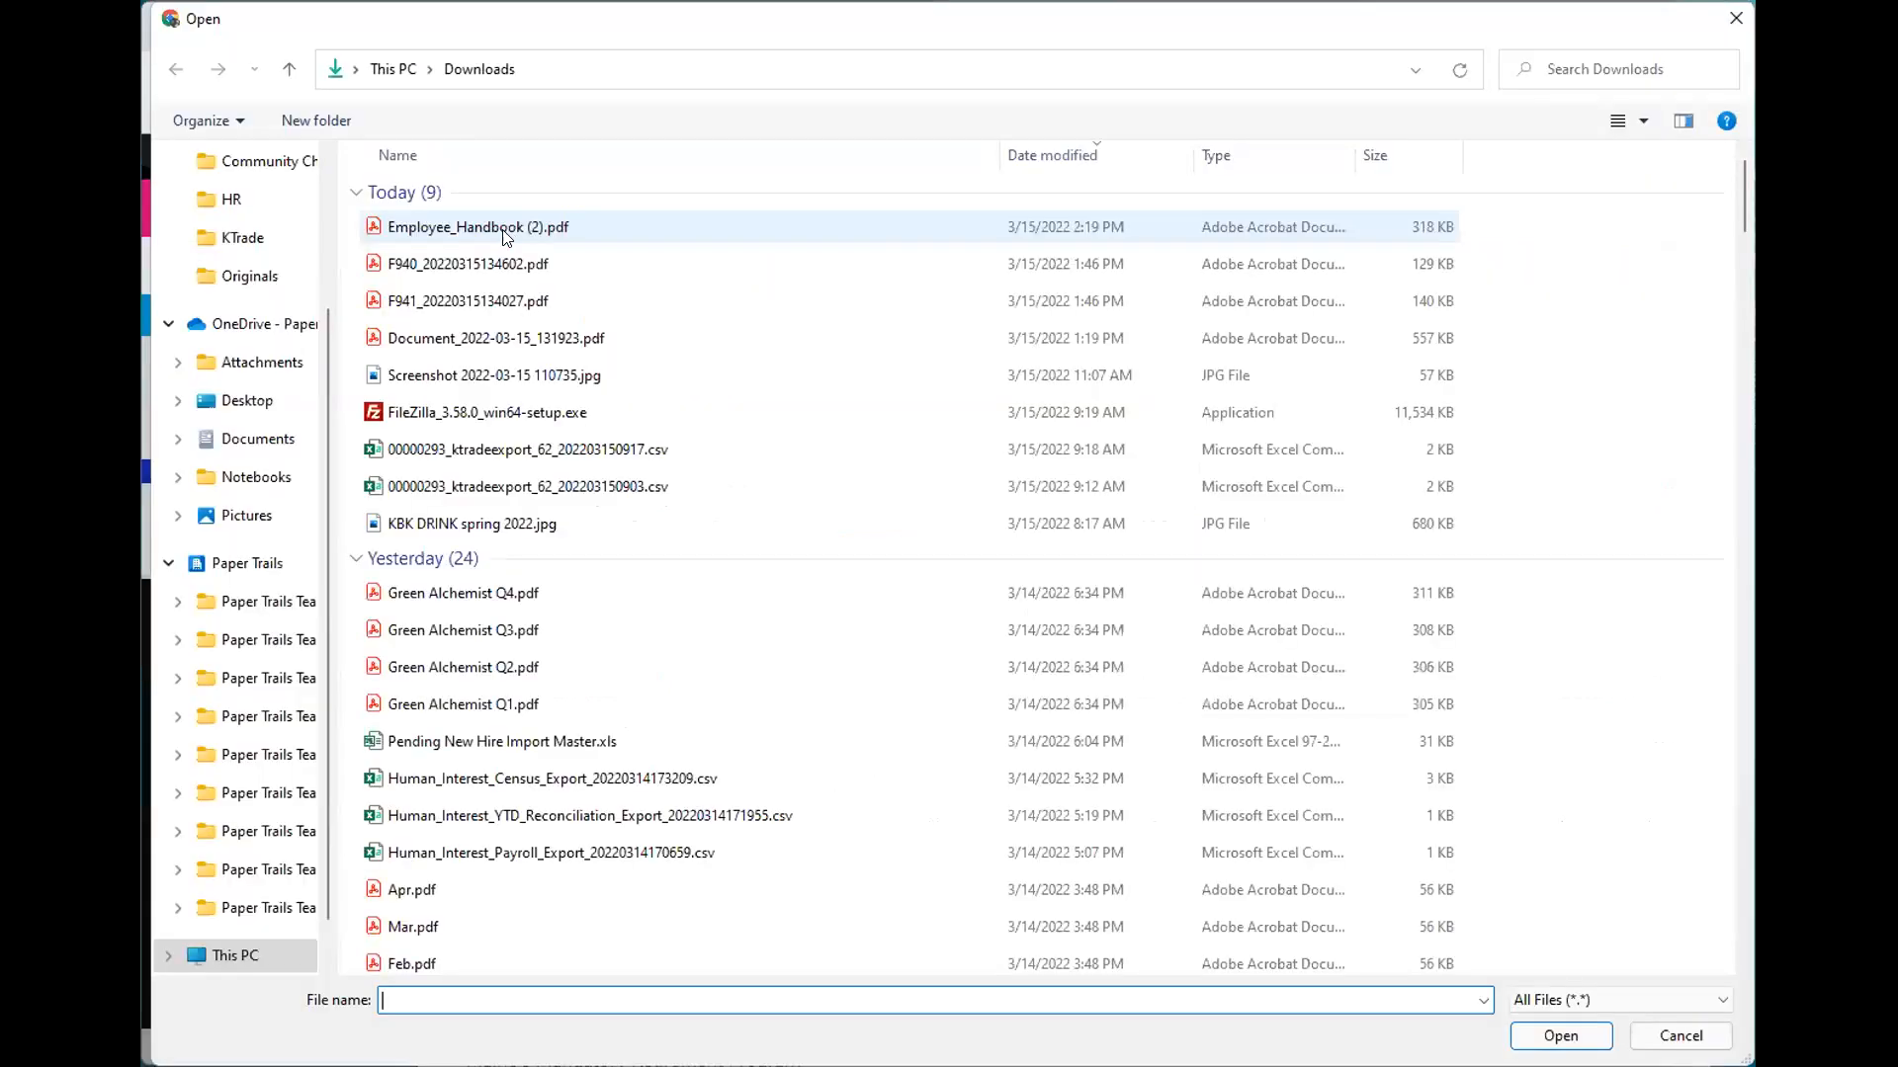
click(502, 226)
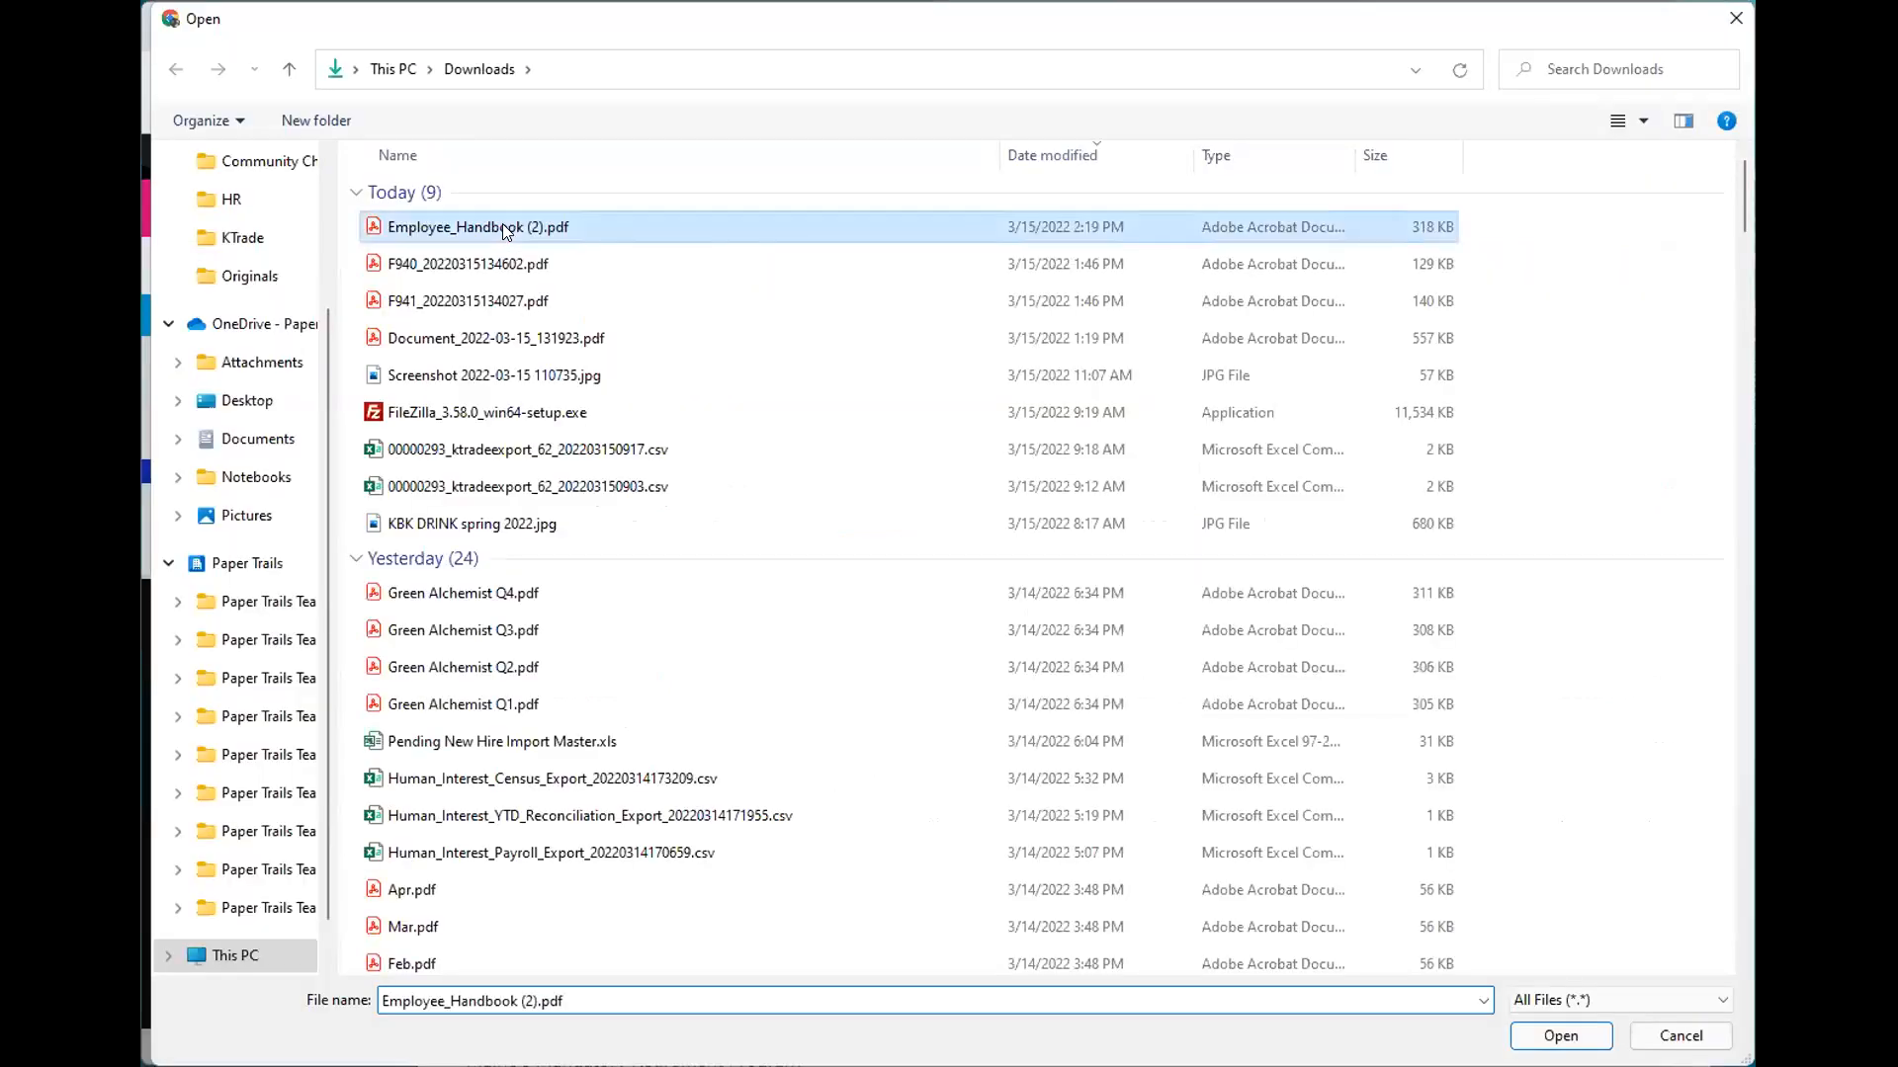
double_click(502, 226)
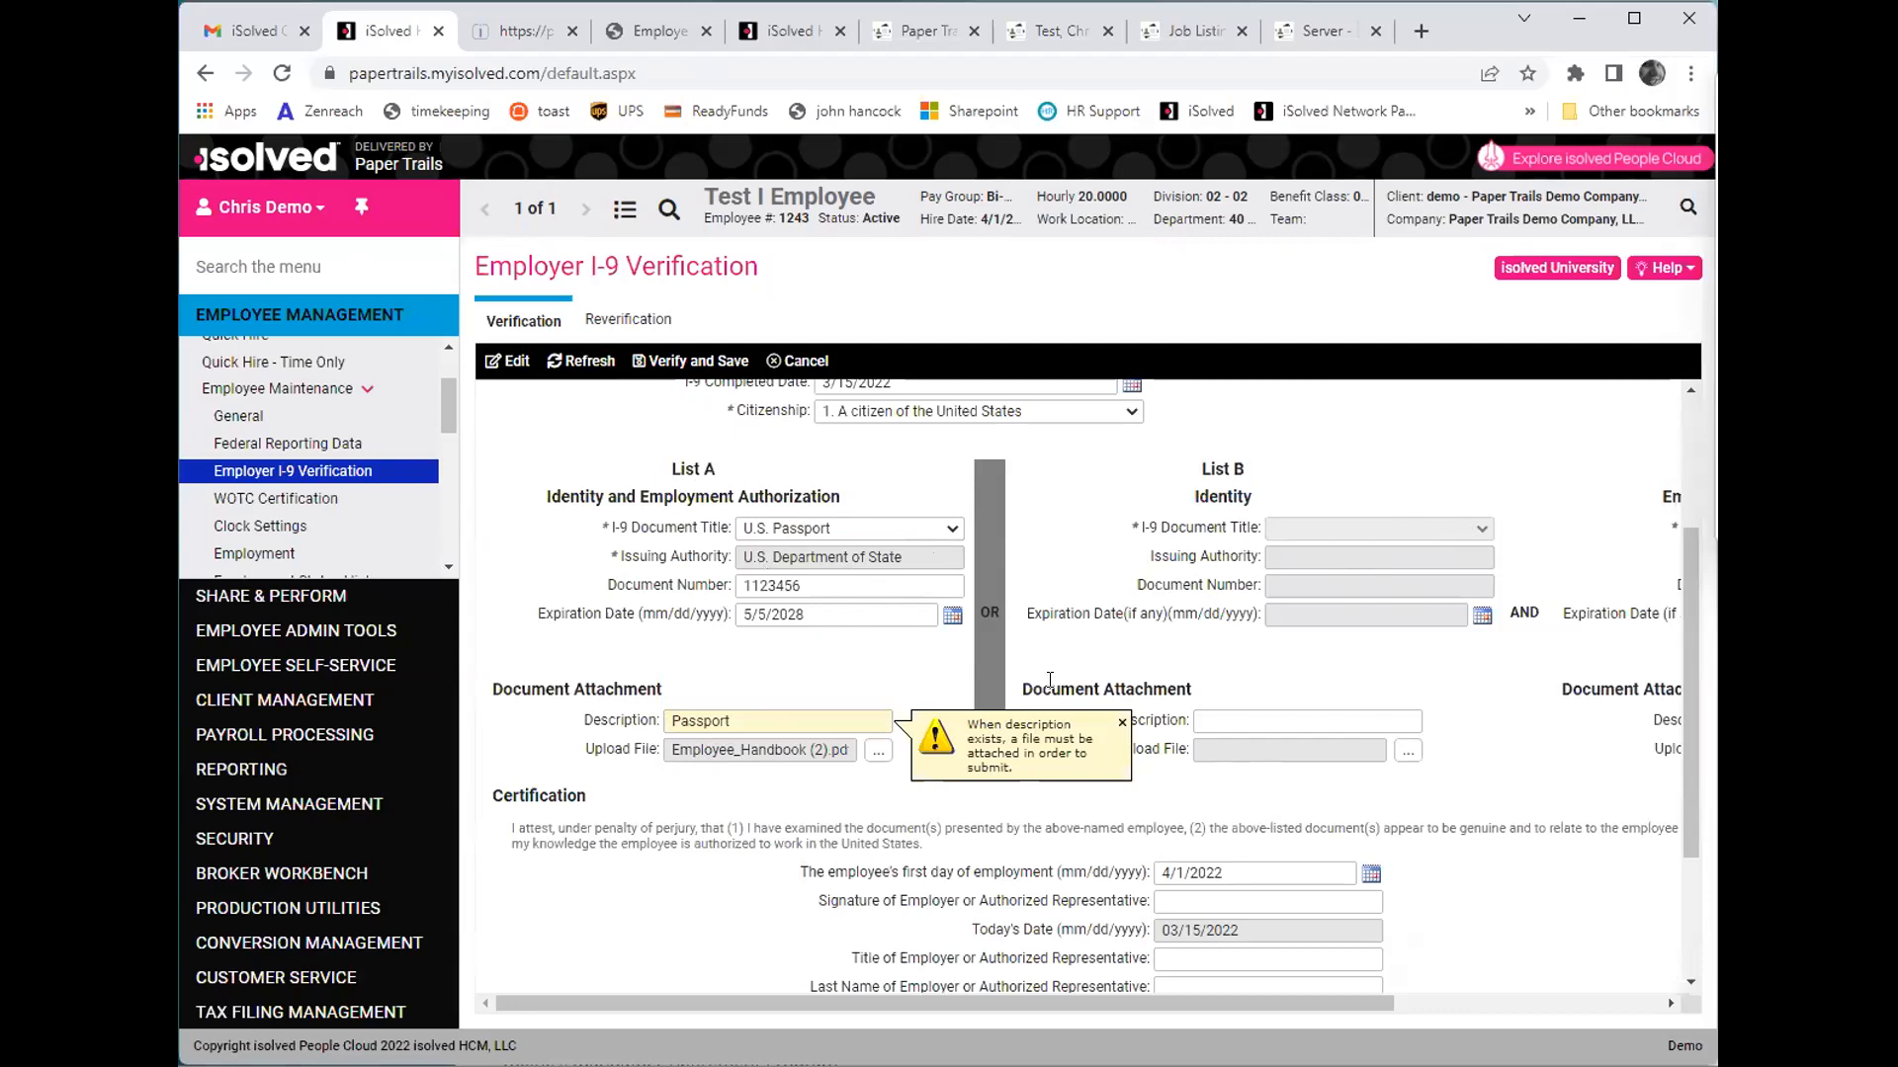
- Re-enter Passport as the description of the List A document attachment
click(803, 723)
key(BackSpace)
key(BackSpace)
key(BackSpace)
key(BackSpace)
key(BackSpace)
key(BackSpace)
key(BackSpace)
key(BackSpace)
text(Pas)
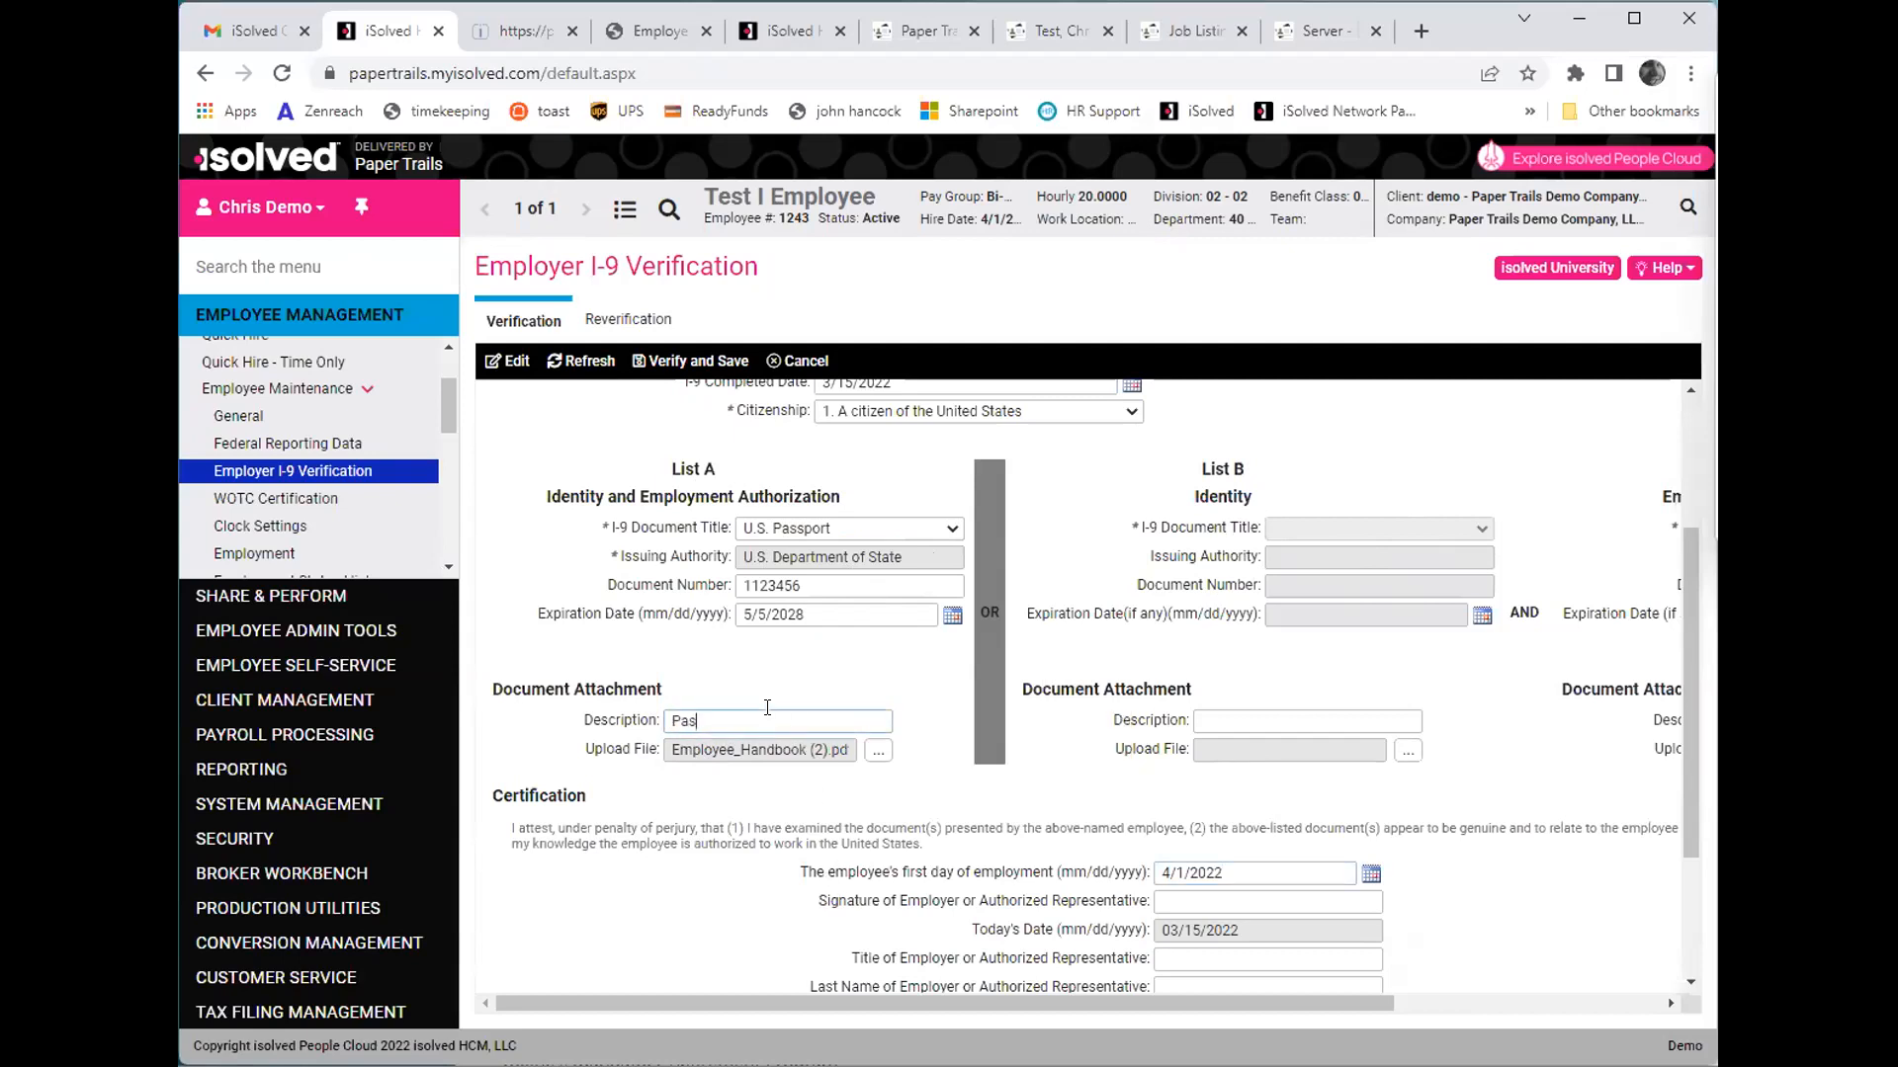
text(sport)
key(Tab)
- Sign the certification with the authorized representative's full name and set the representative's title to President
scroll(1173, 736, down, 2)
click(1184, 690)
key(Tab)
text(President)
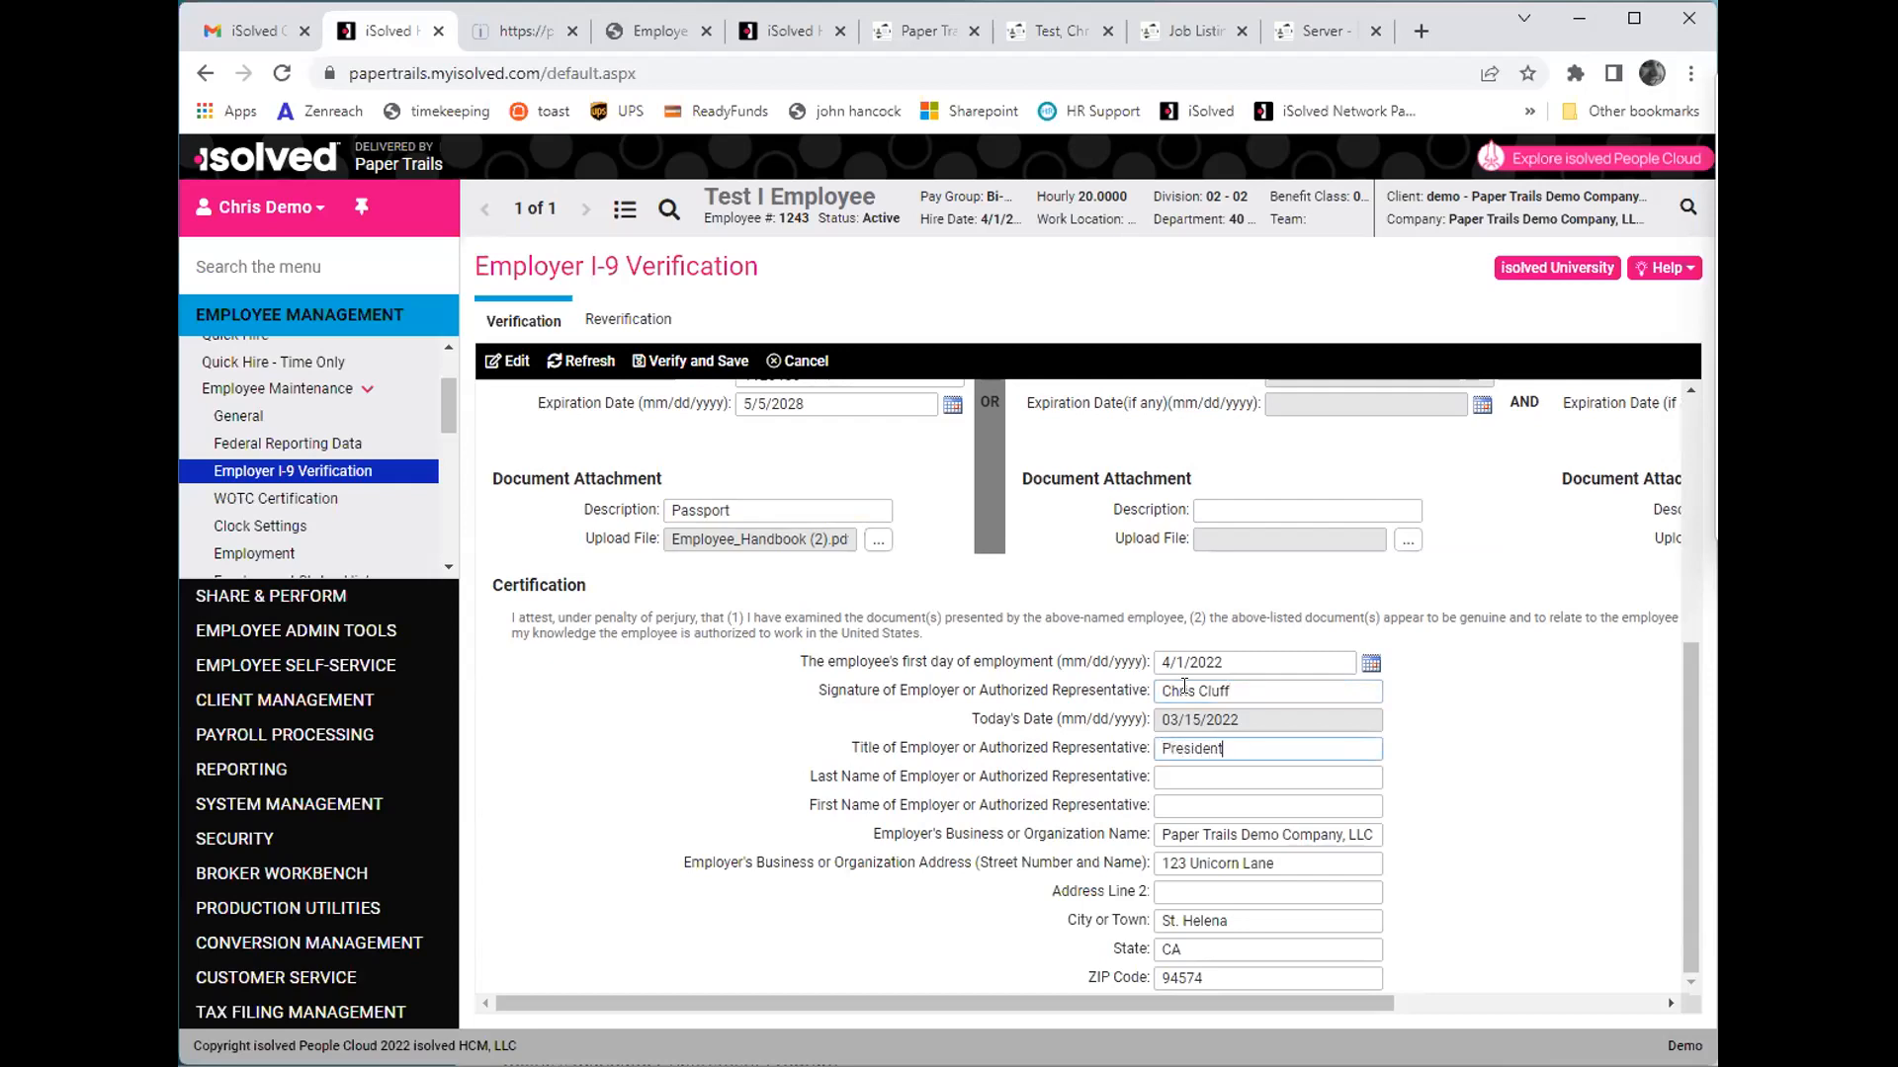
- Fill in the authorized representative's last name and first name in the certification
key(Tab)
key(Tab)
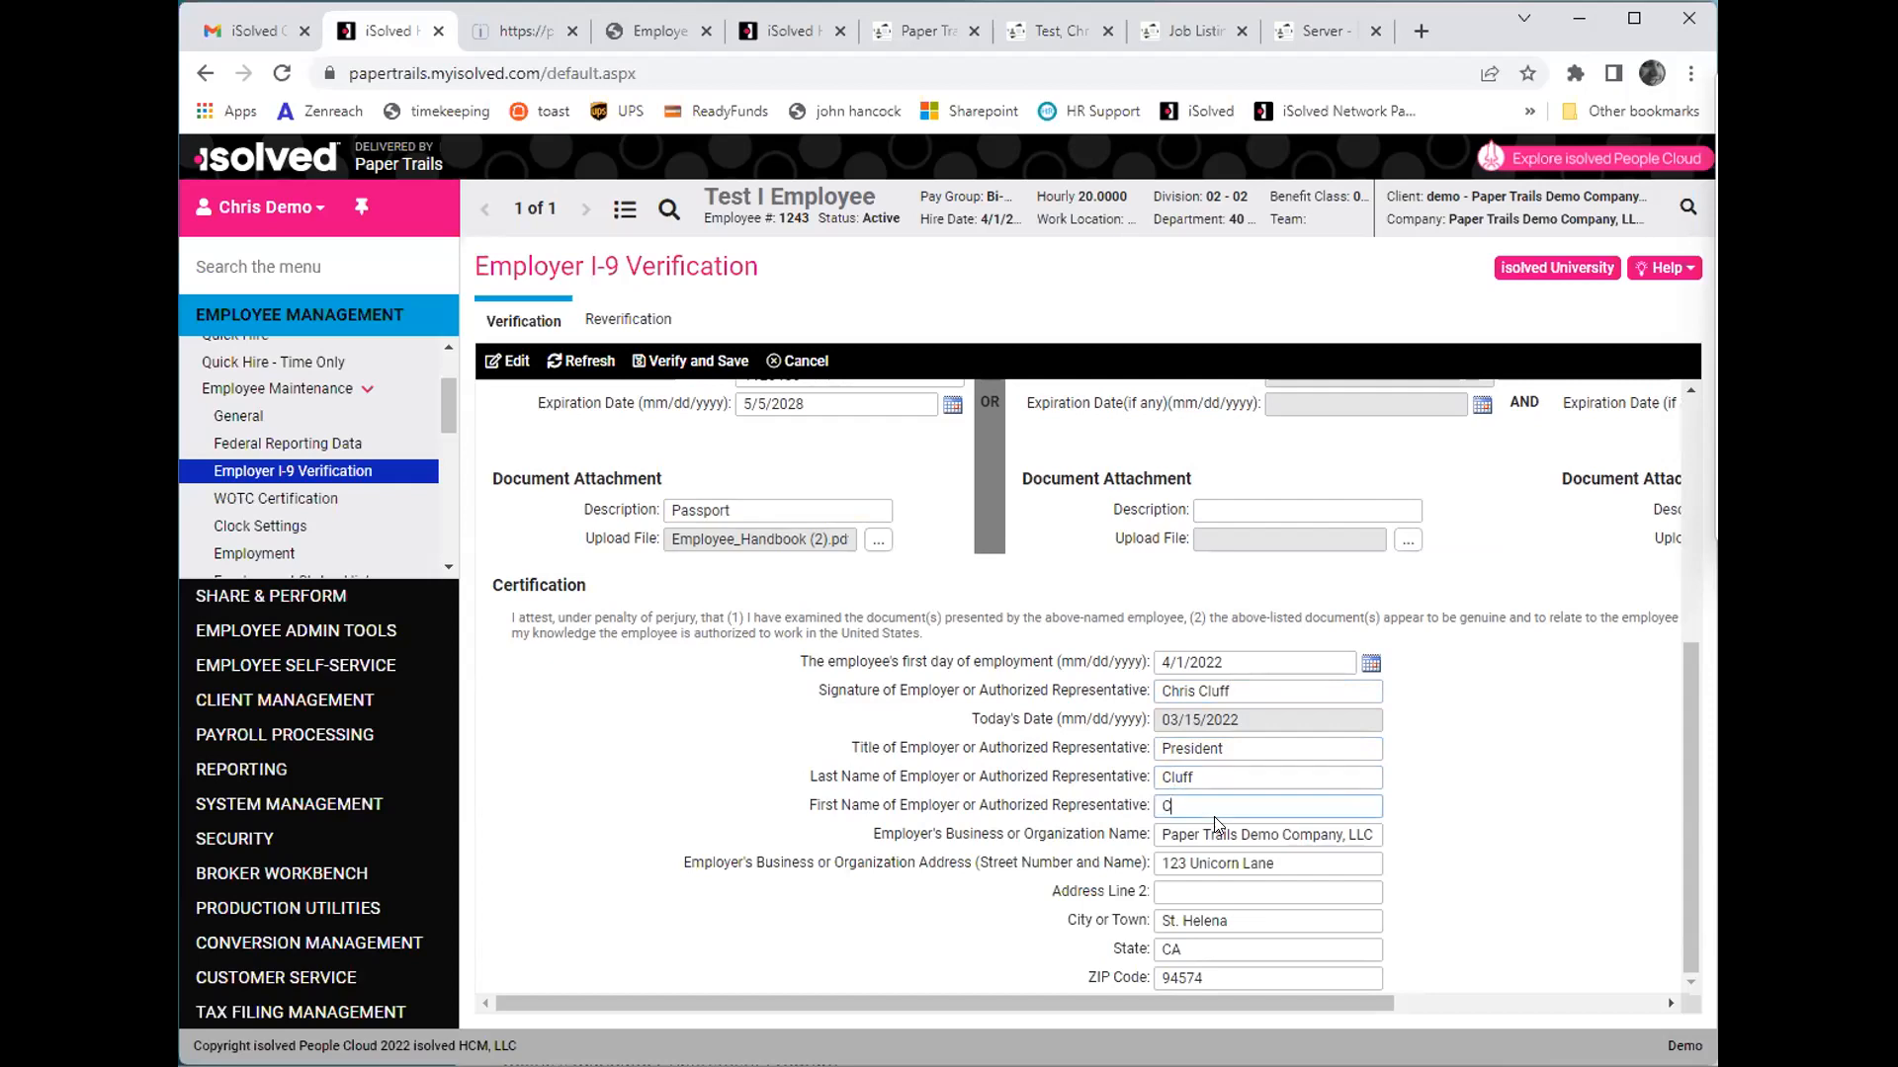
key(Tab)
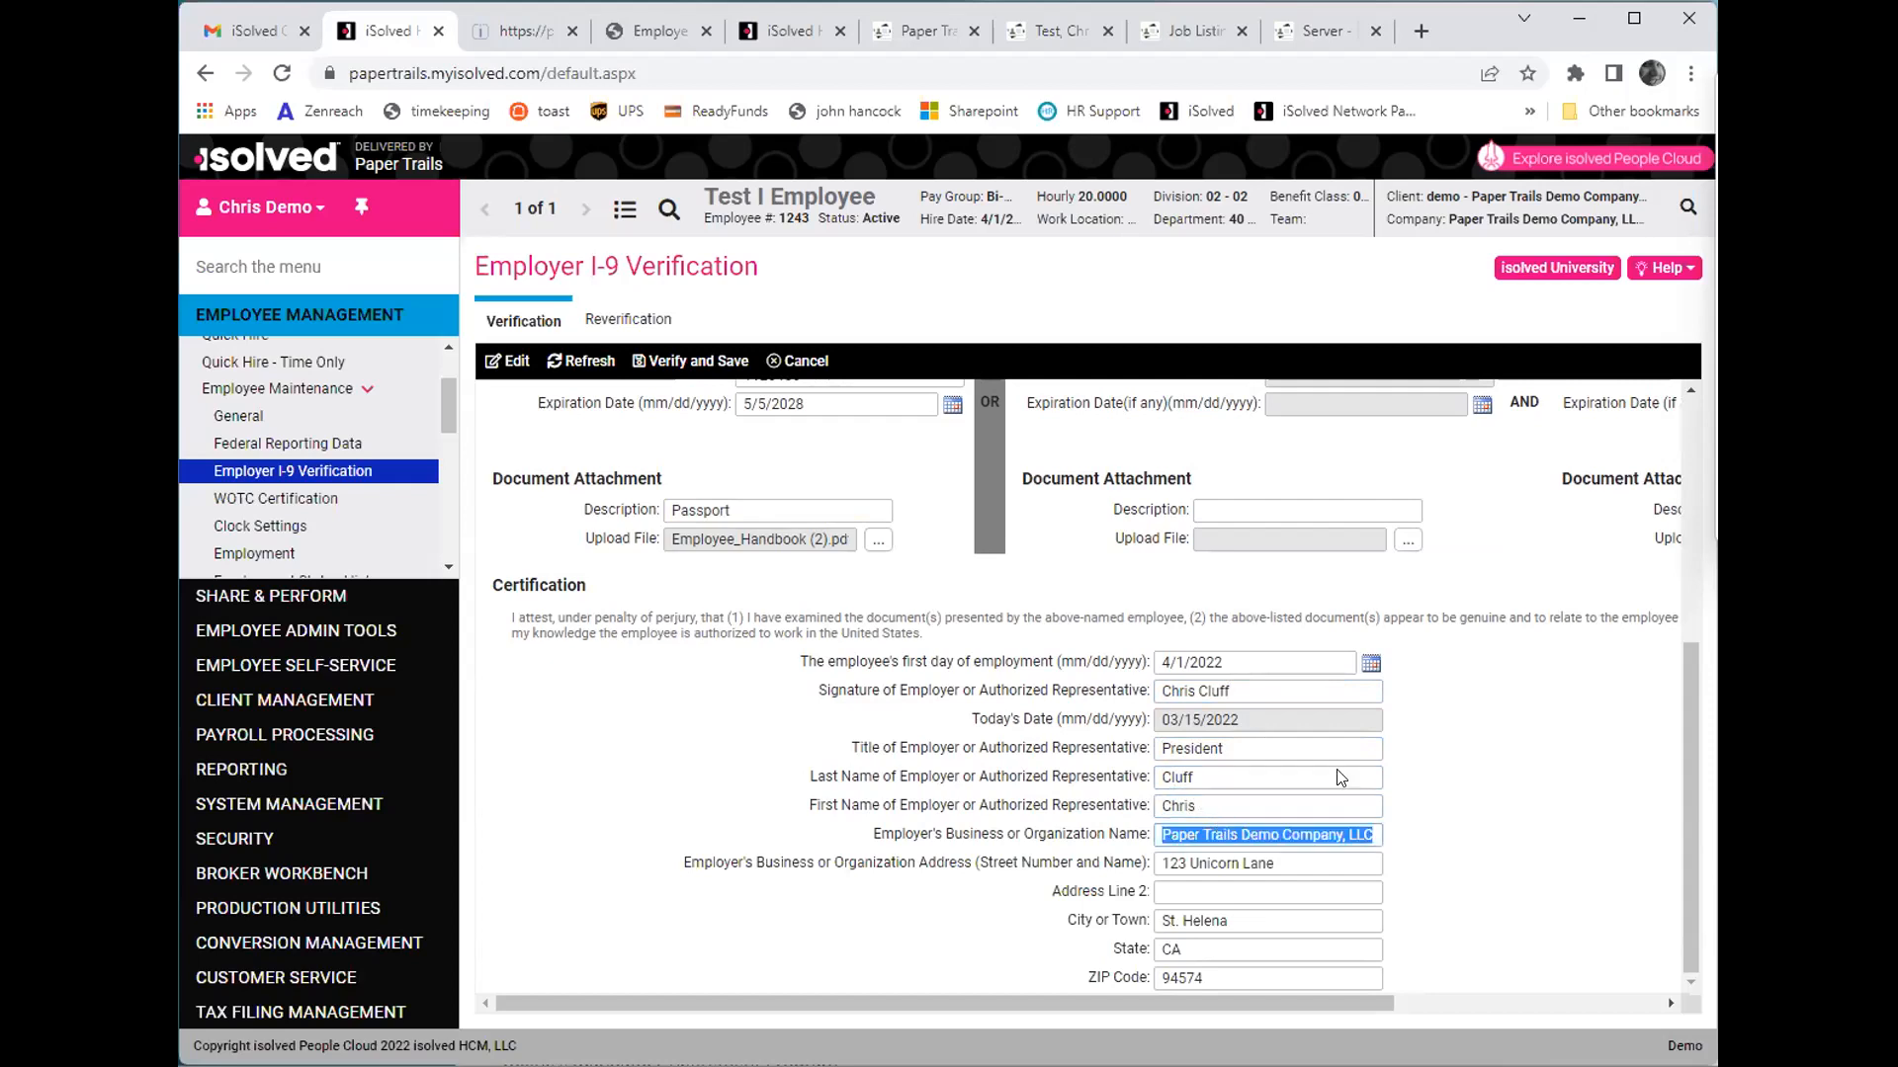
- Verify and save the completed Employer I-9 Verification
scroll(1413, 795, up, 5)
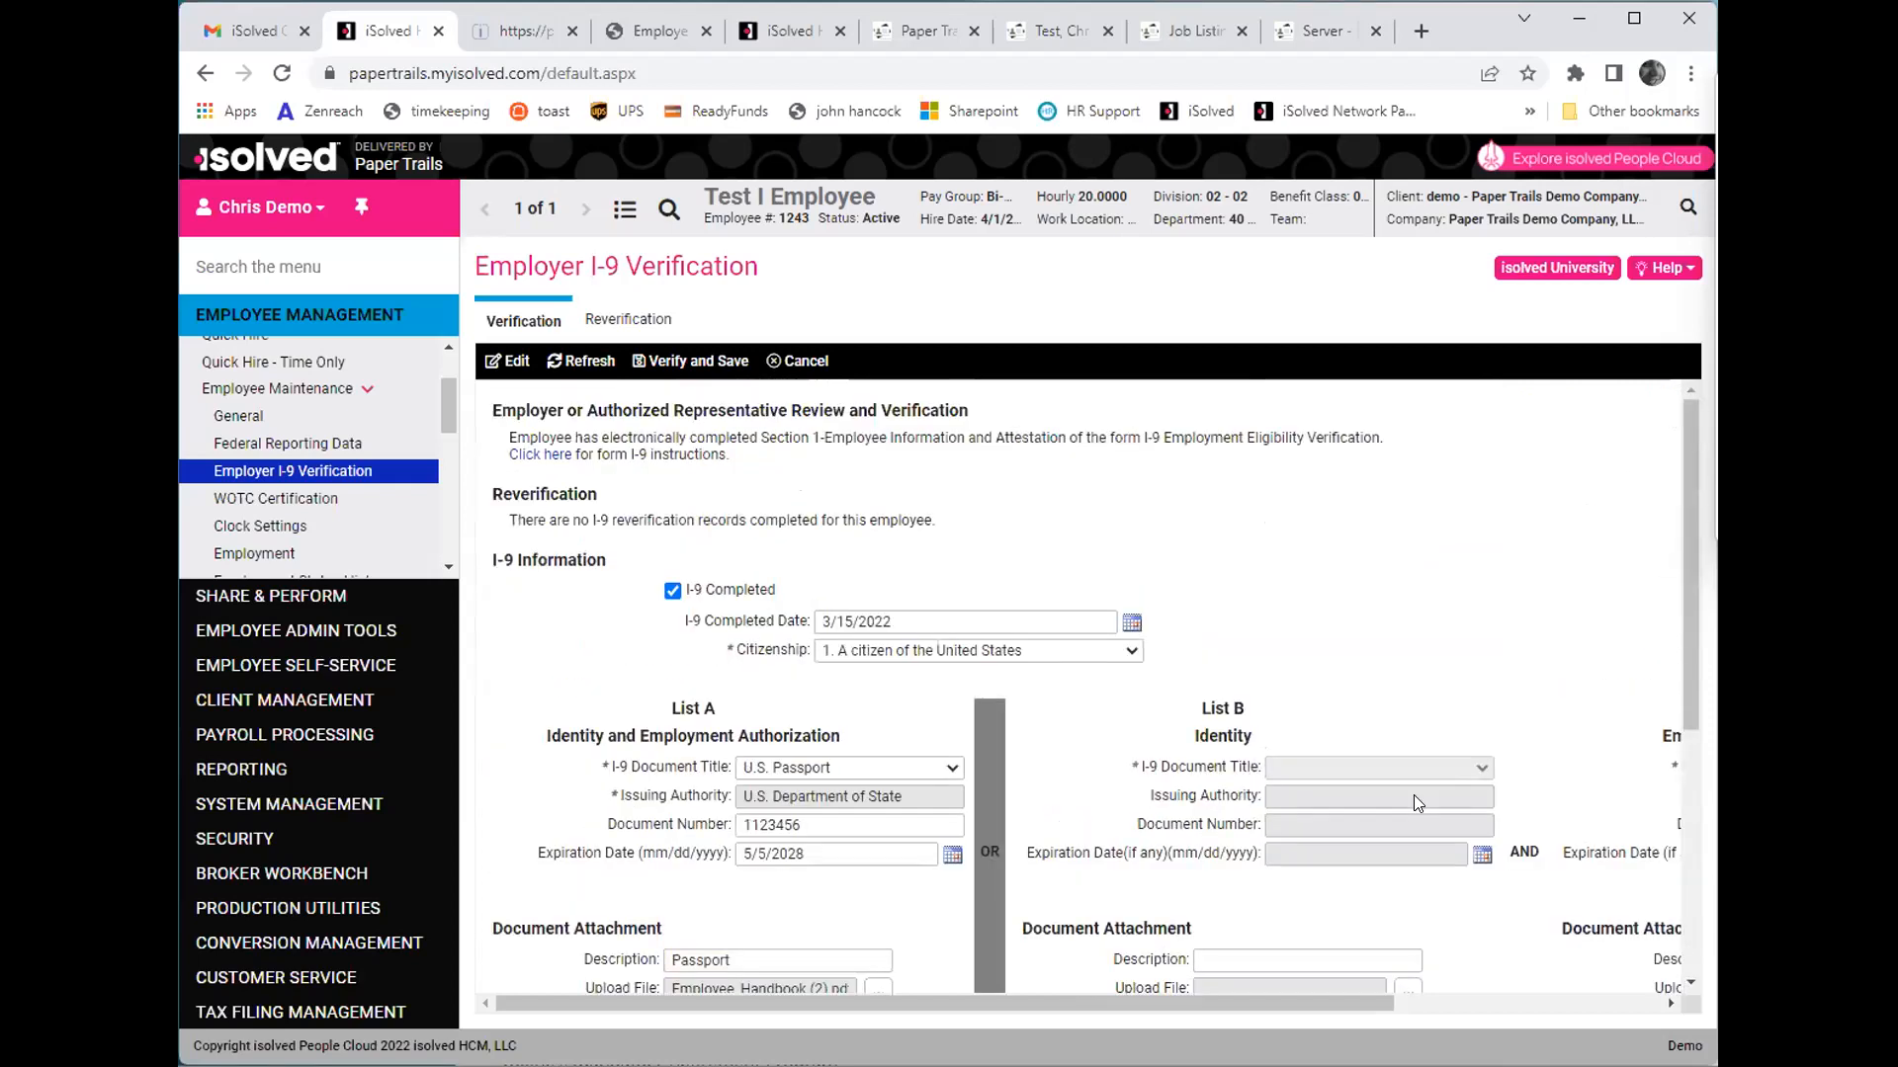
click(678, 359)
click(1124, 761)
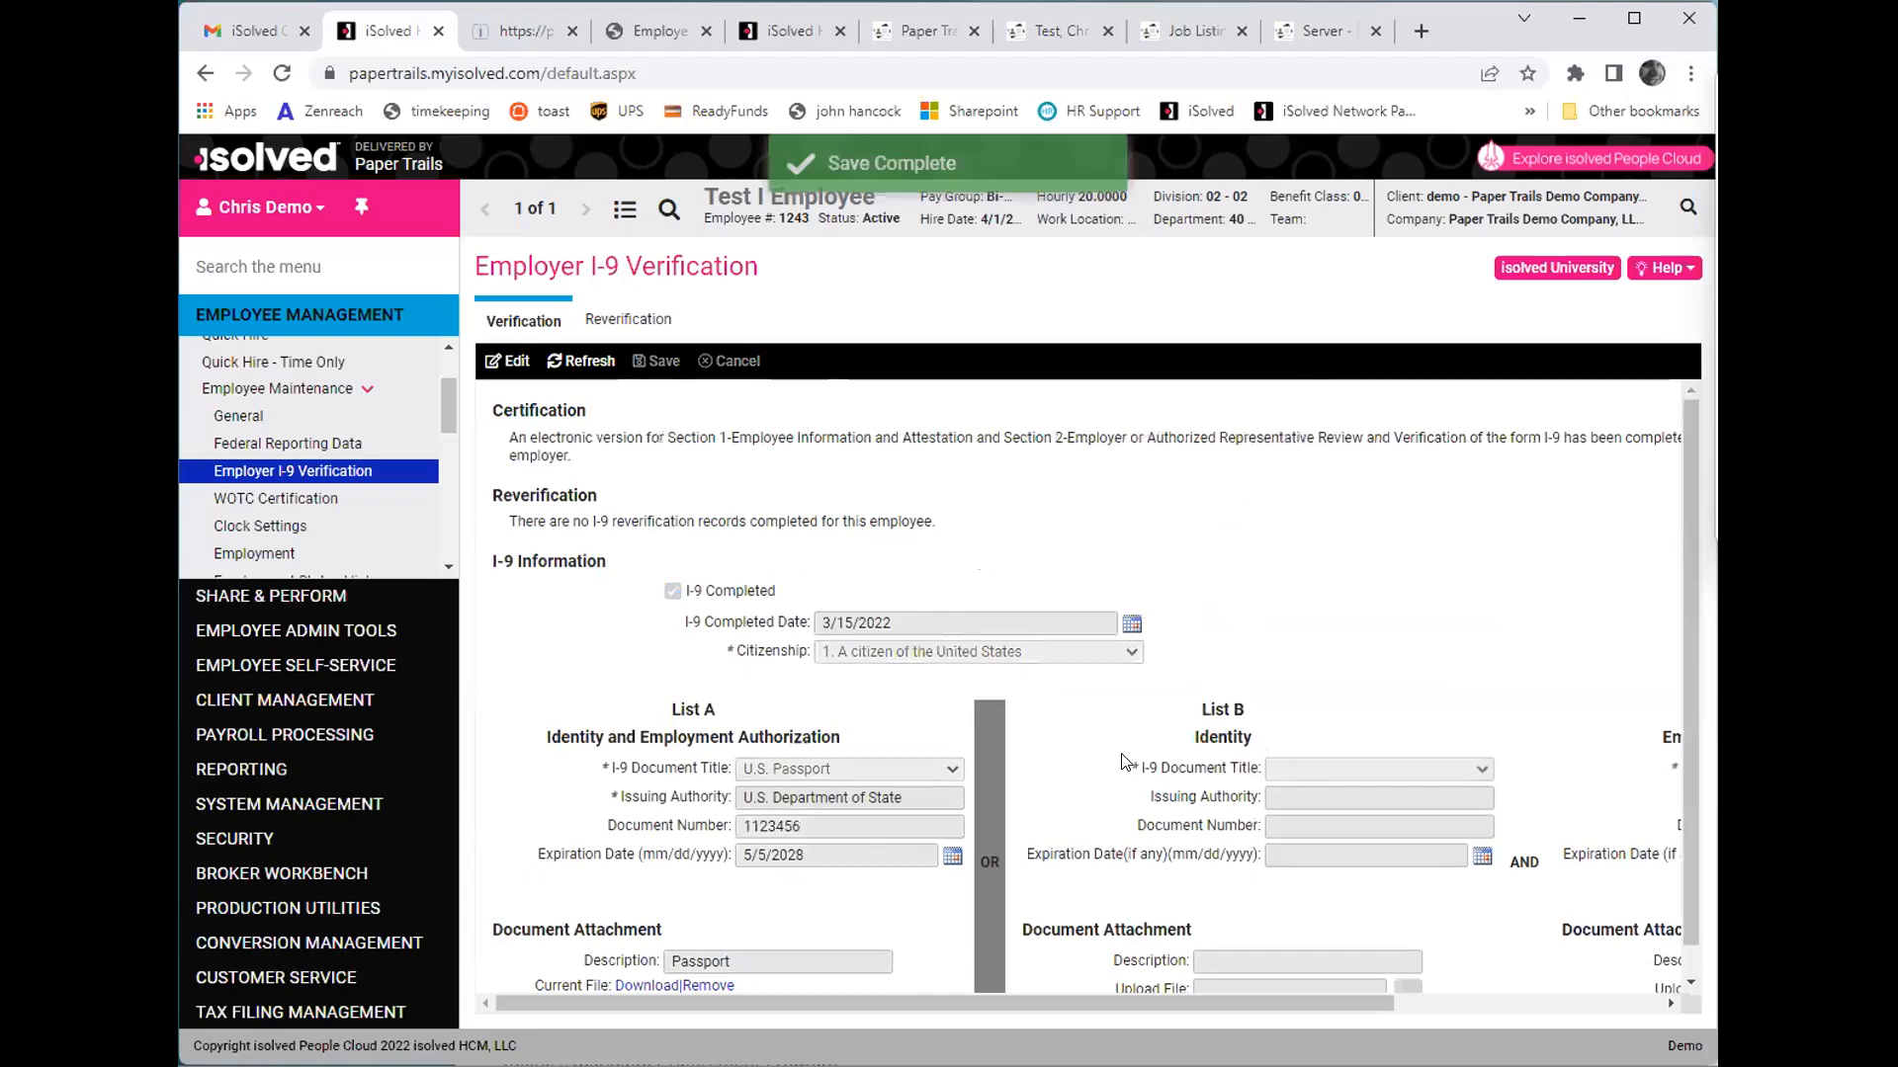
- Open the hired employee's Employee Documents under Human Resources
scroll(249, 476, down, 1)
scroll(249, 476, down, 6)
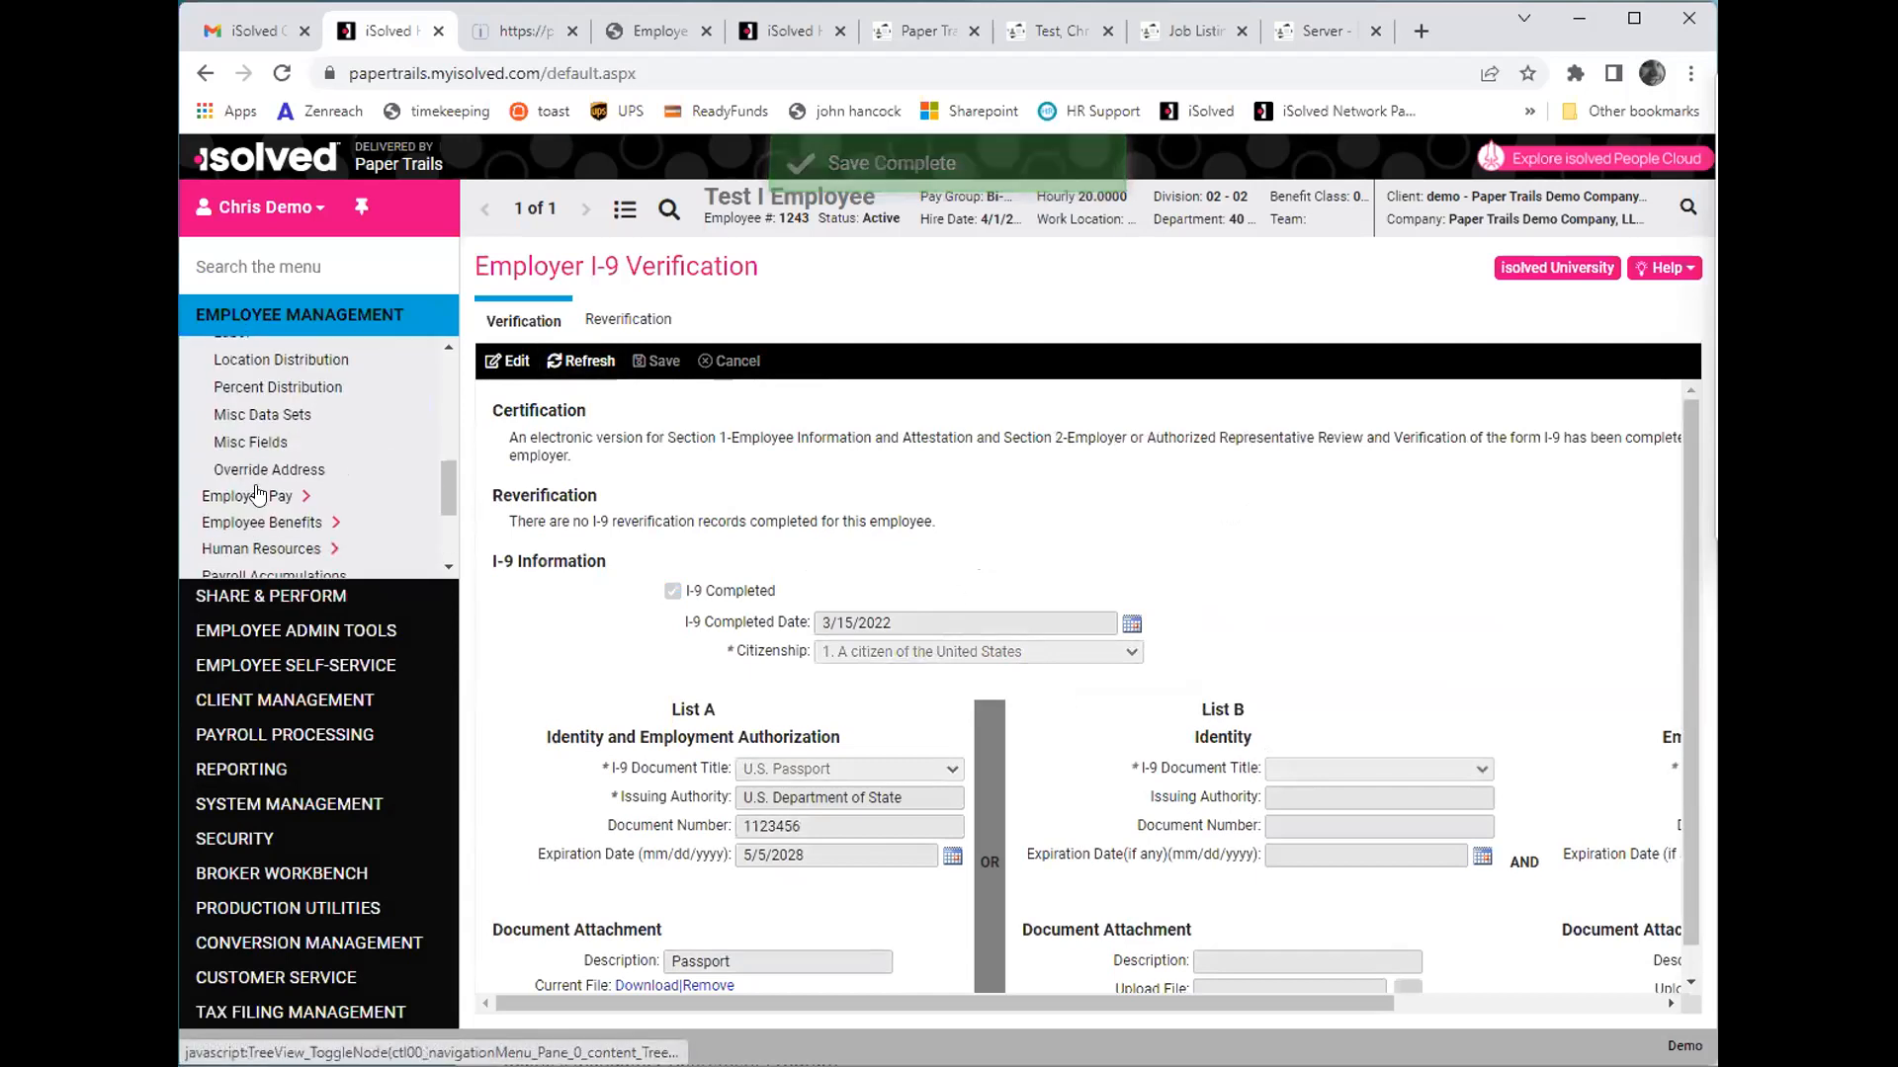
click(273, 547)
scroll(280, 524, down, 3)
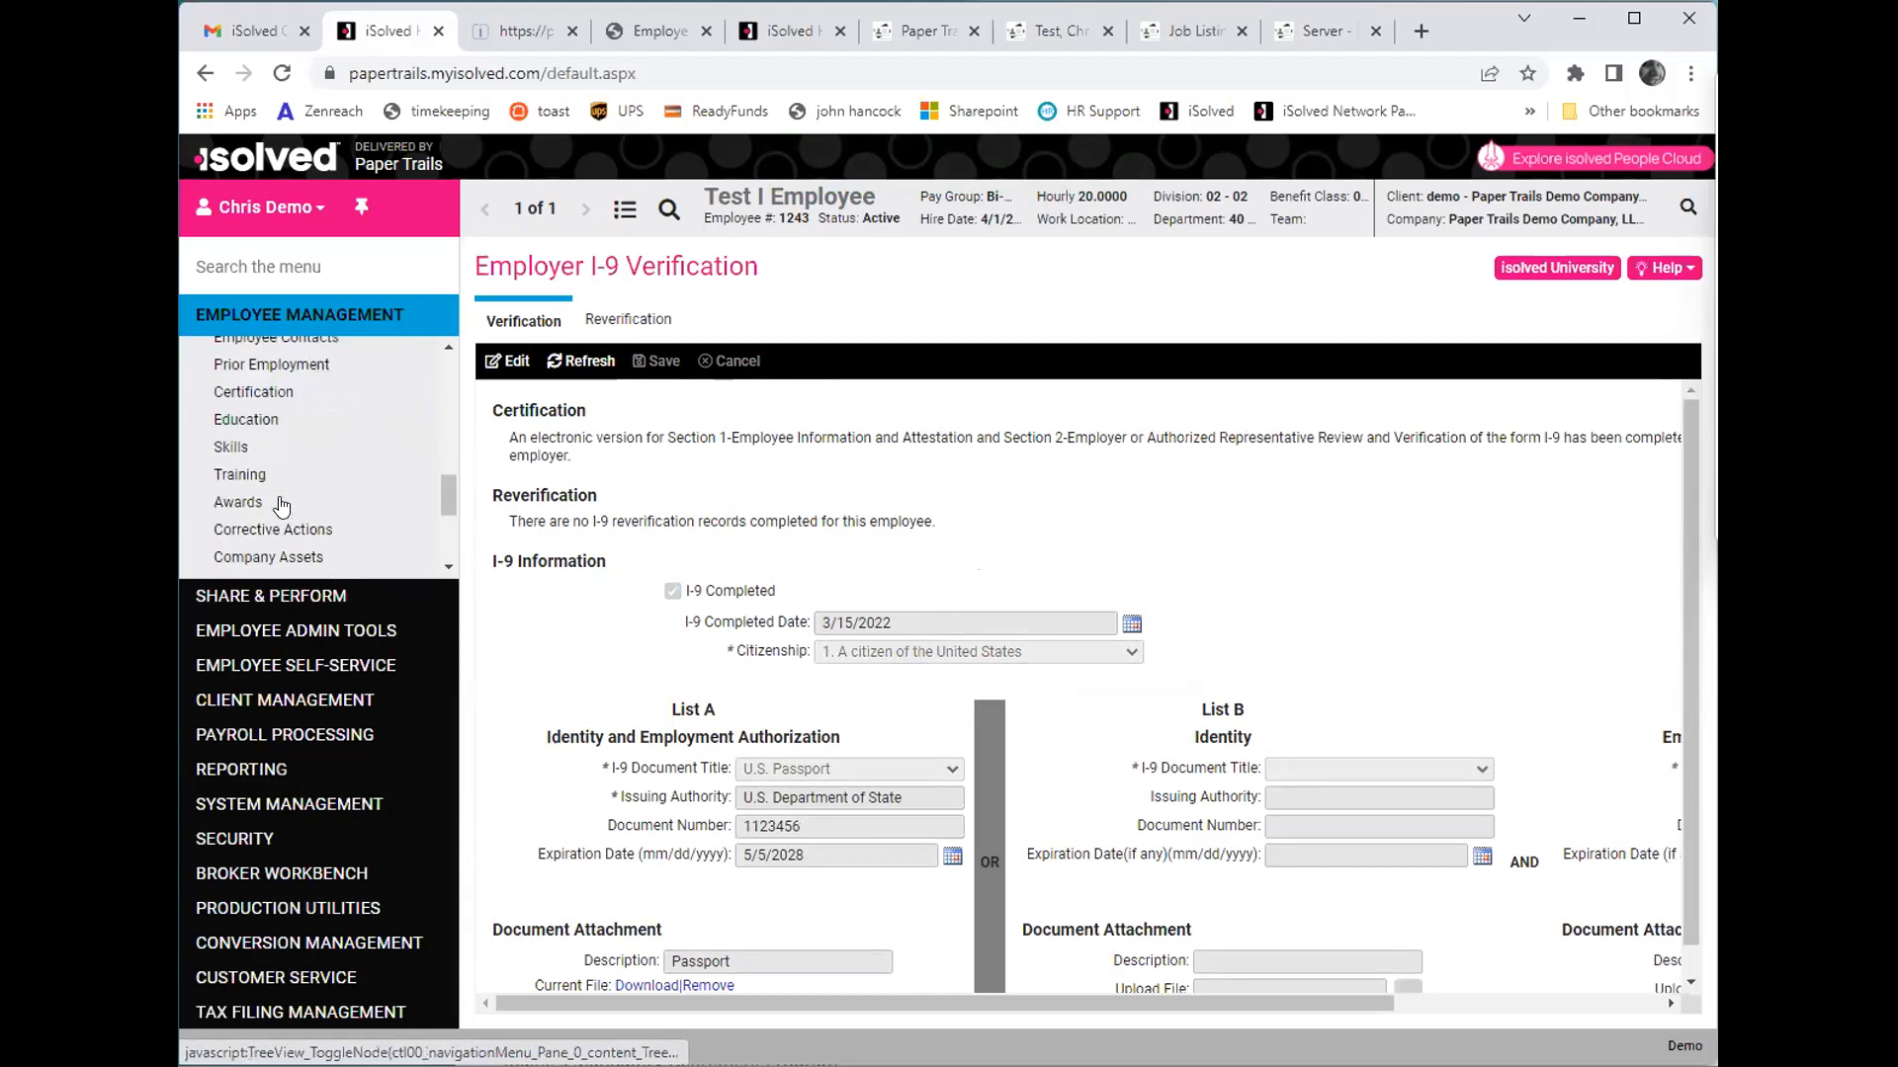
scroll(287, 494, down, 2)
click(276, 467)
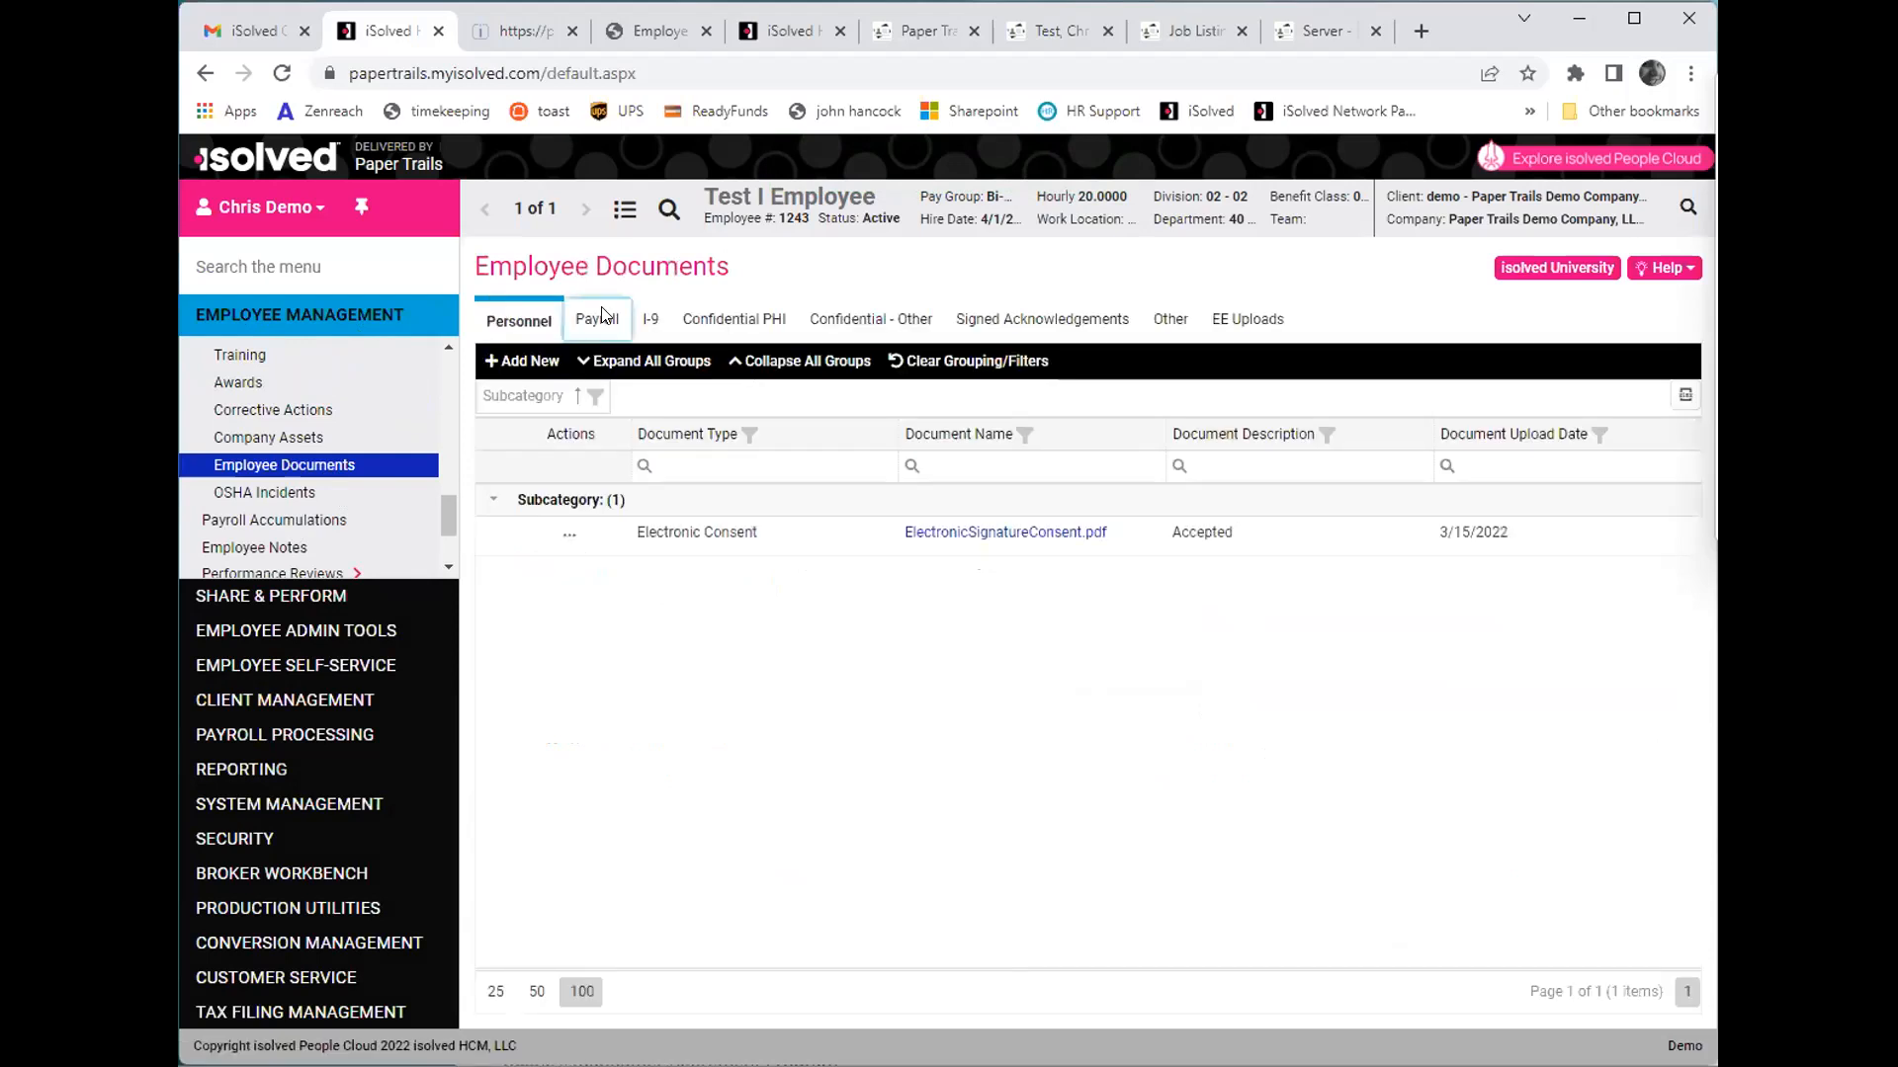
- Open Federal W-4.pdf from the employee's payroll documents, and view the I-9 documents while the report loads
click(598, 318)
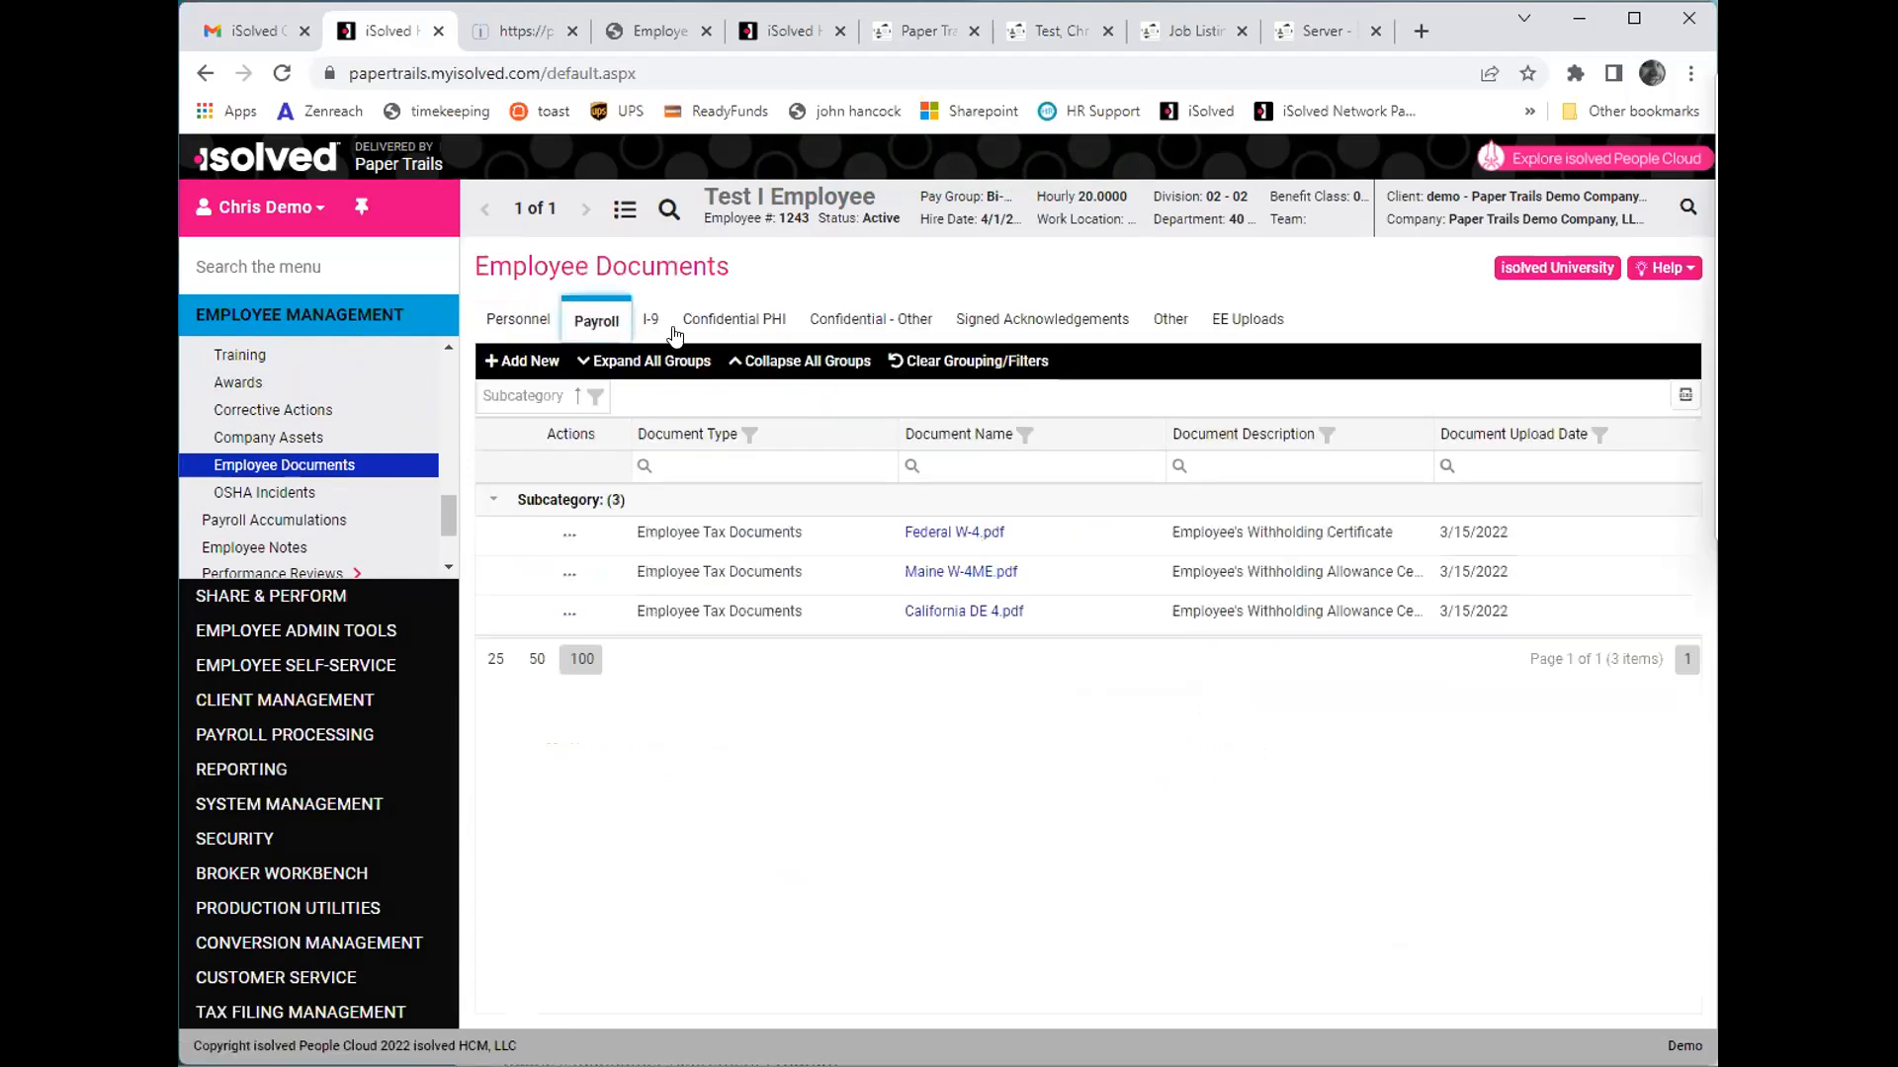
click(941, 539)
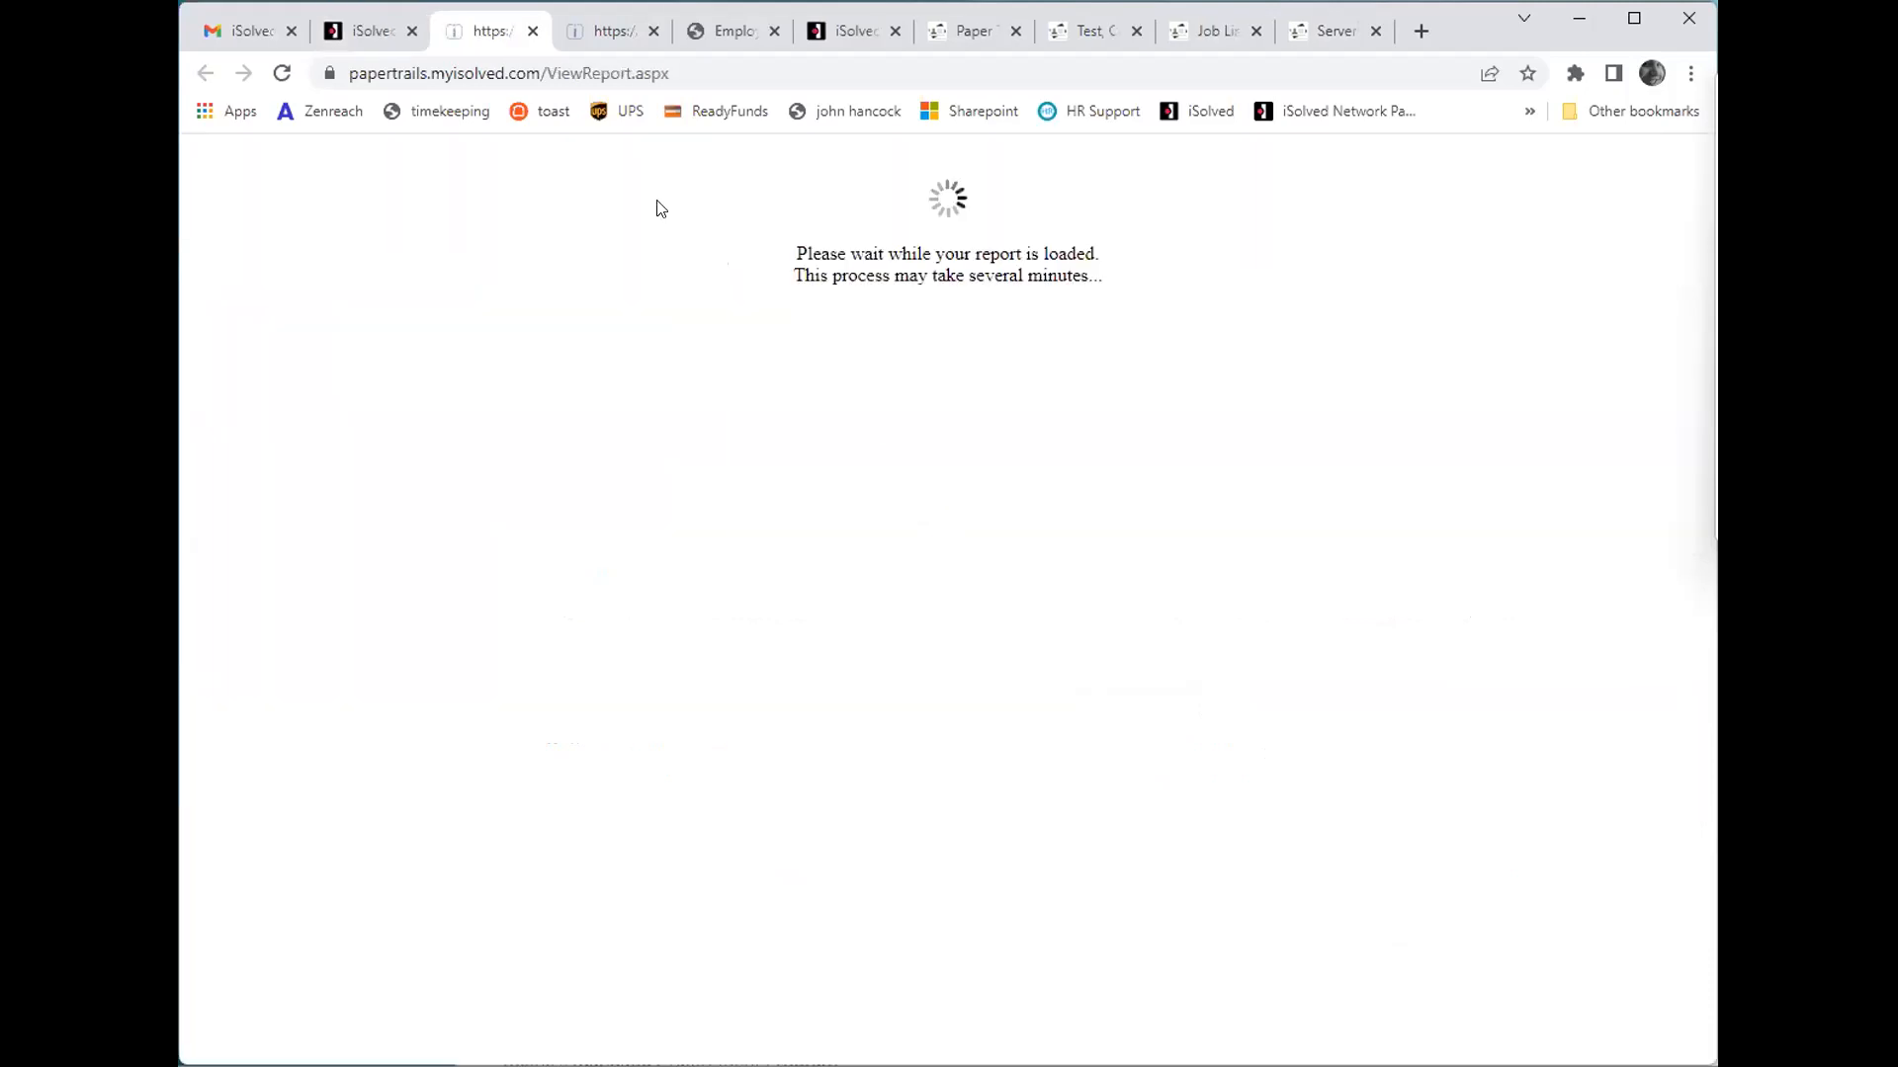
click(381, 34)
click(651, 319)
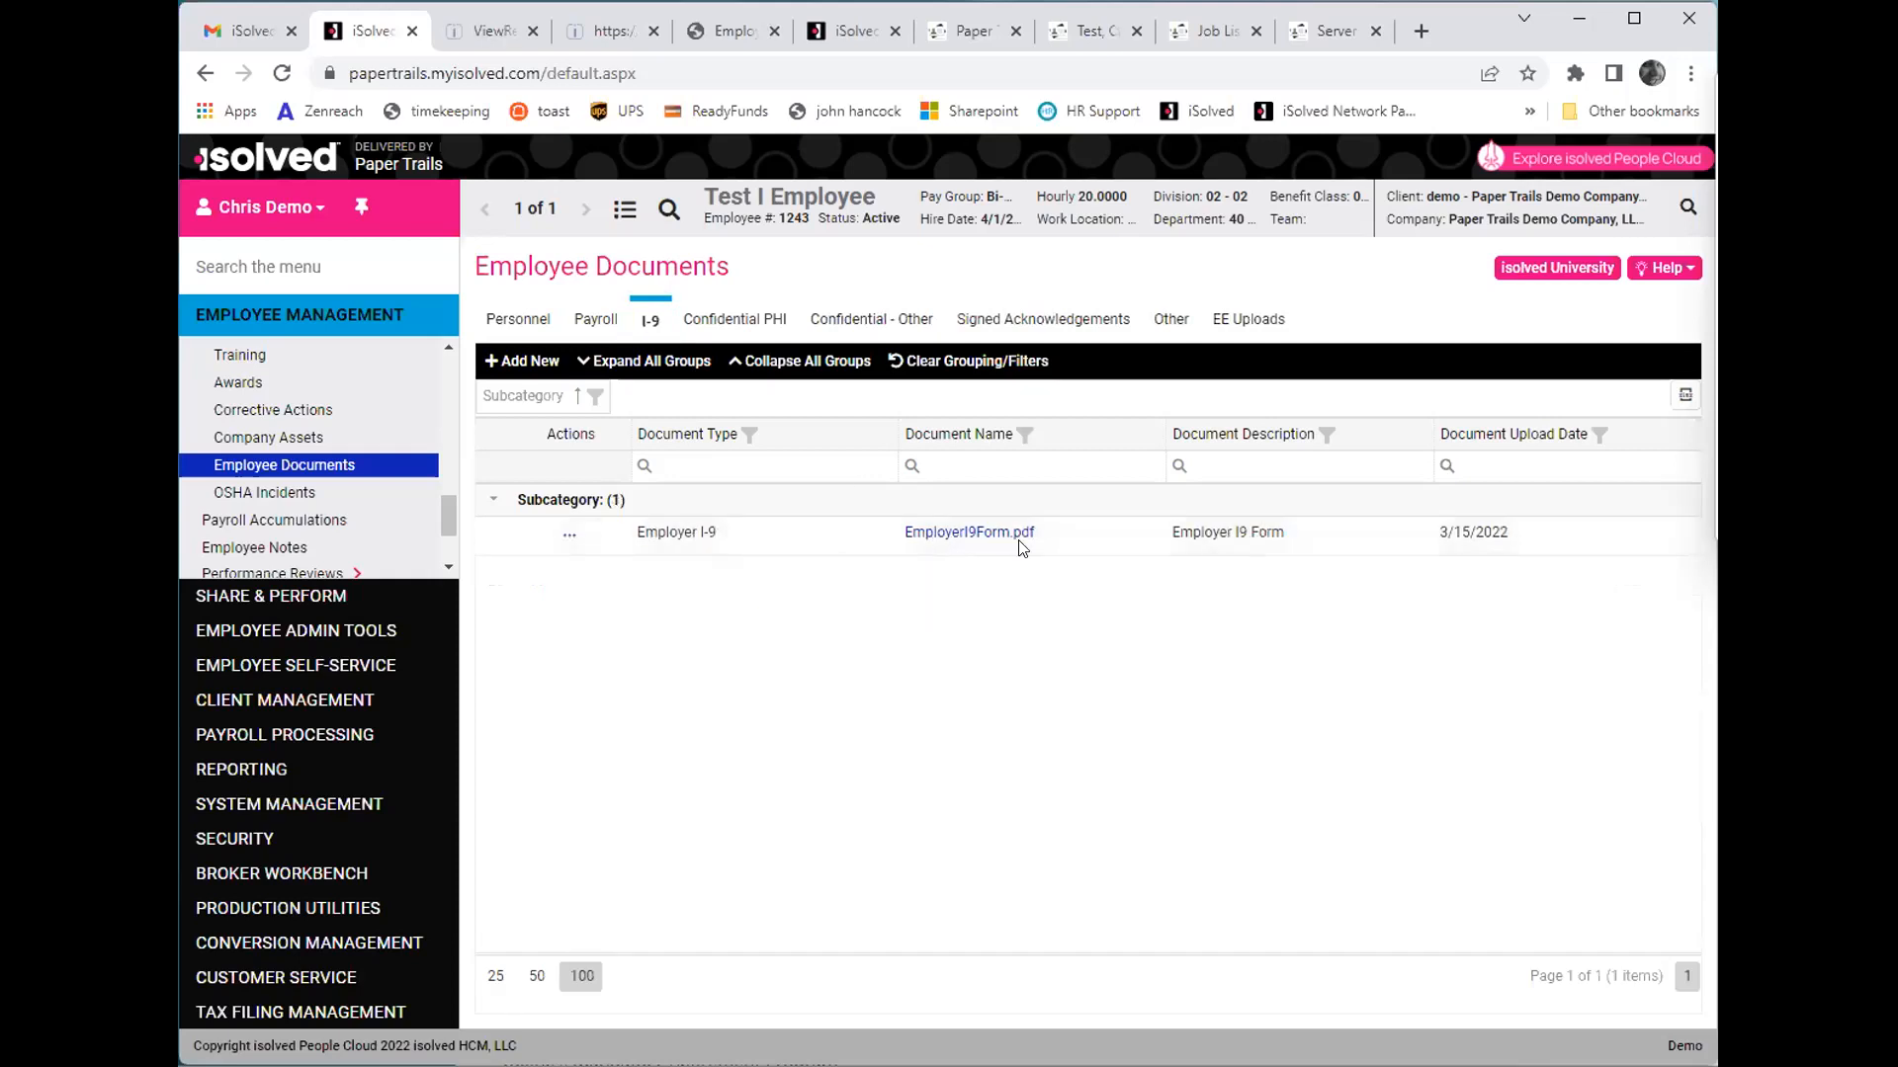
- Review the loaded Federal W-4 from the personal information down to the employee's signature section
click(462, 32)
scroll(832, 774, down, 4)
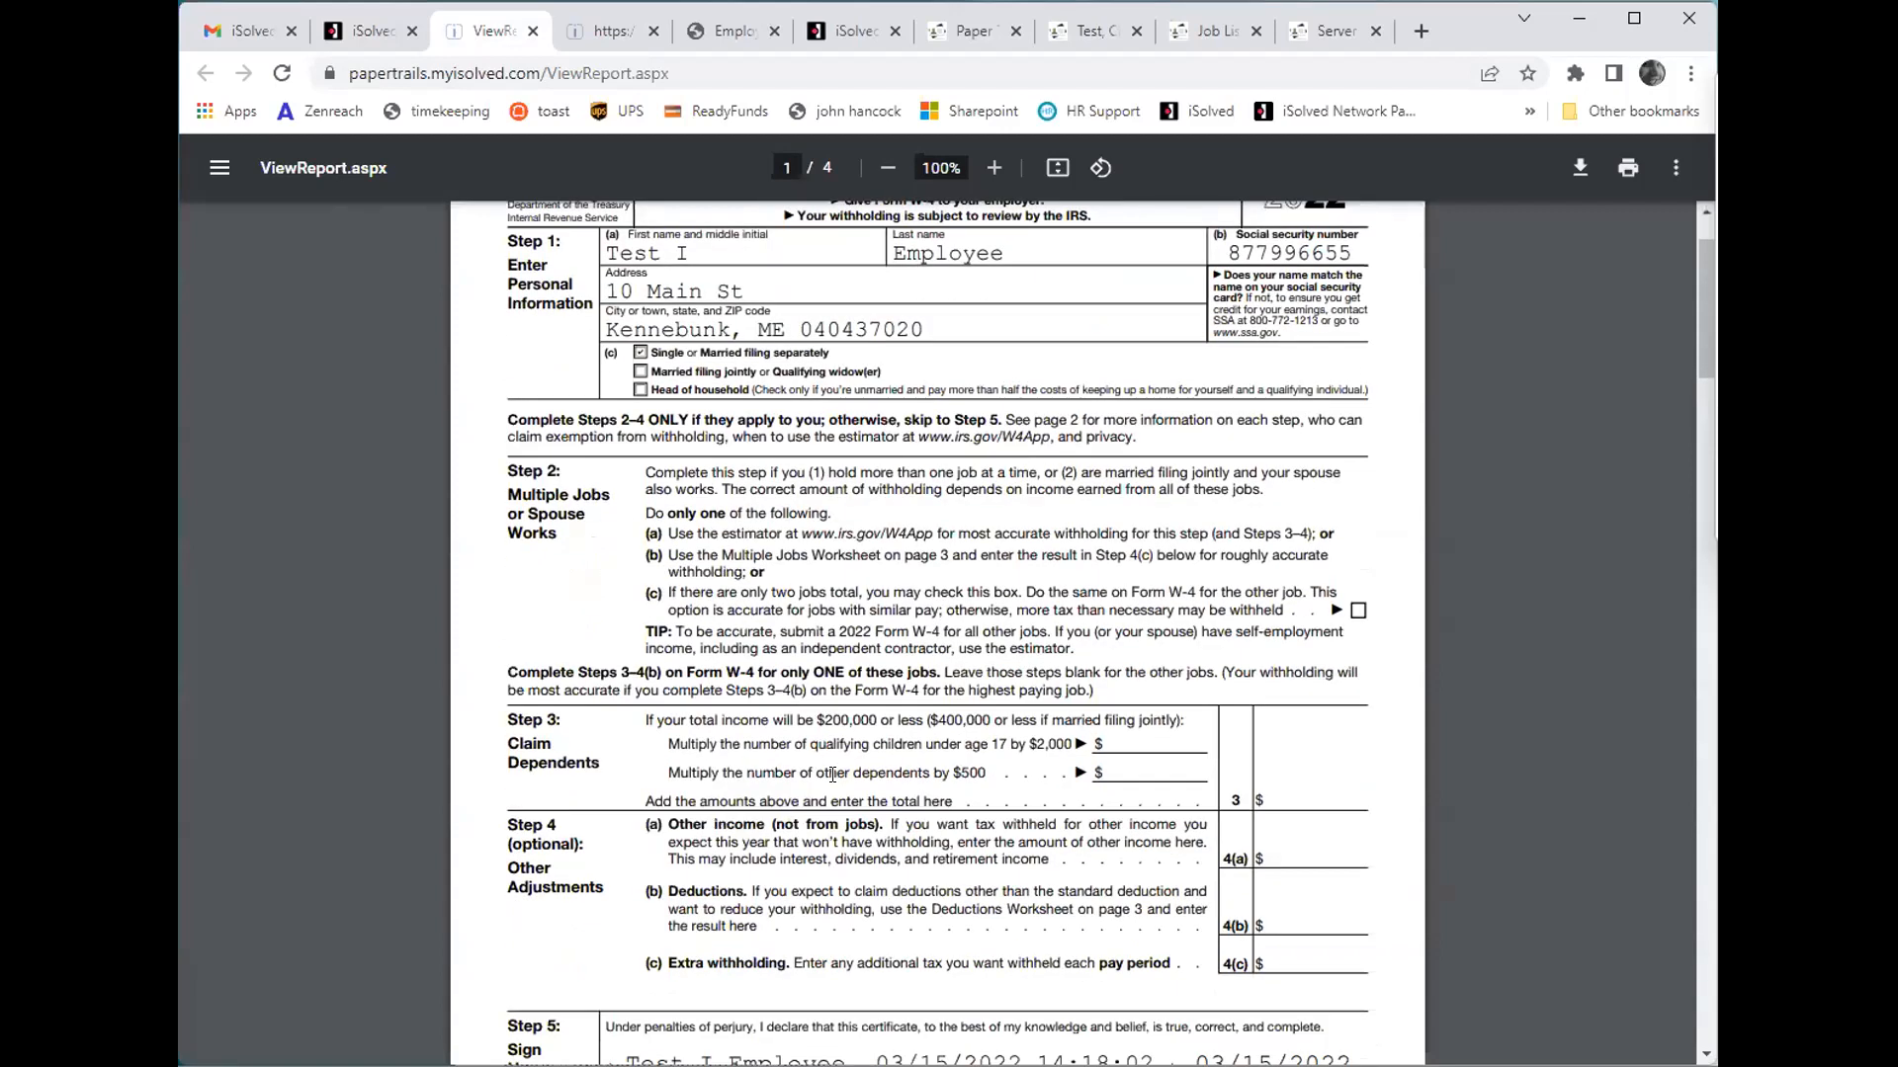
scroll(832, 774, down, 1)
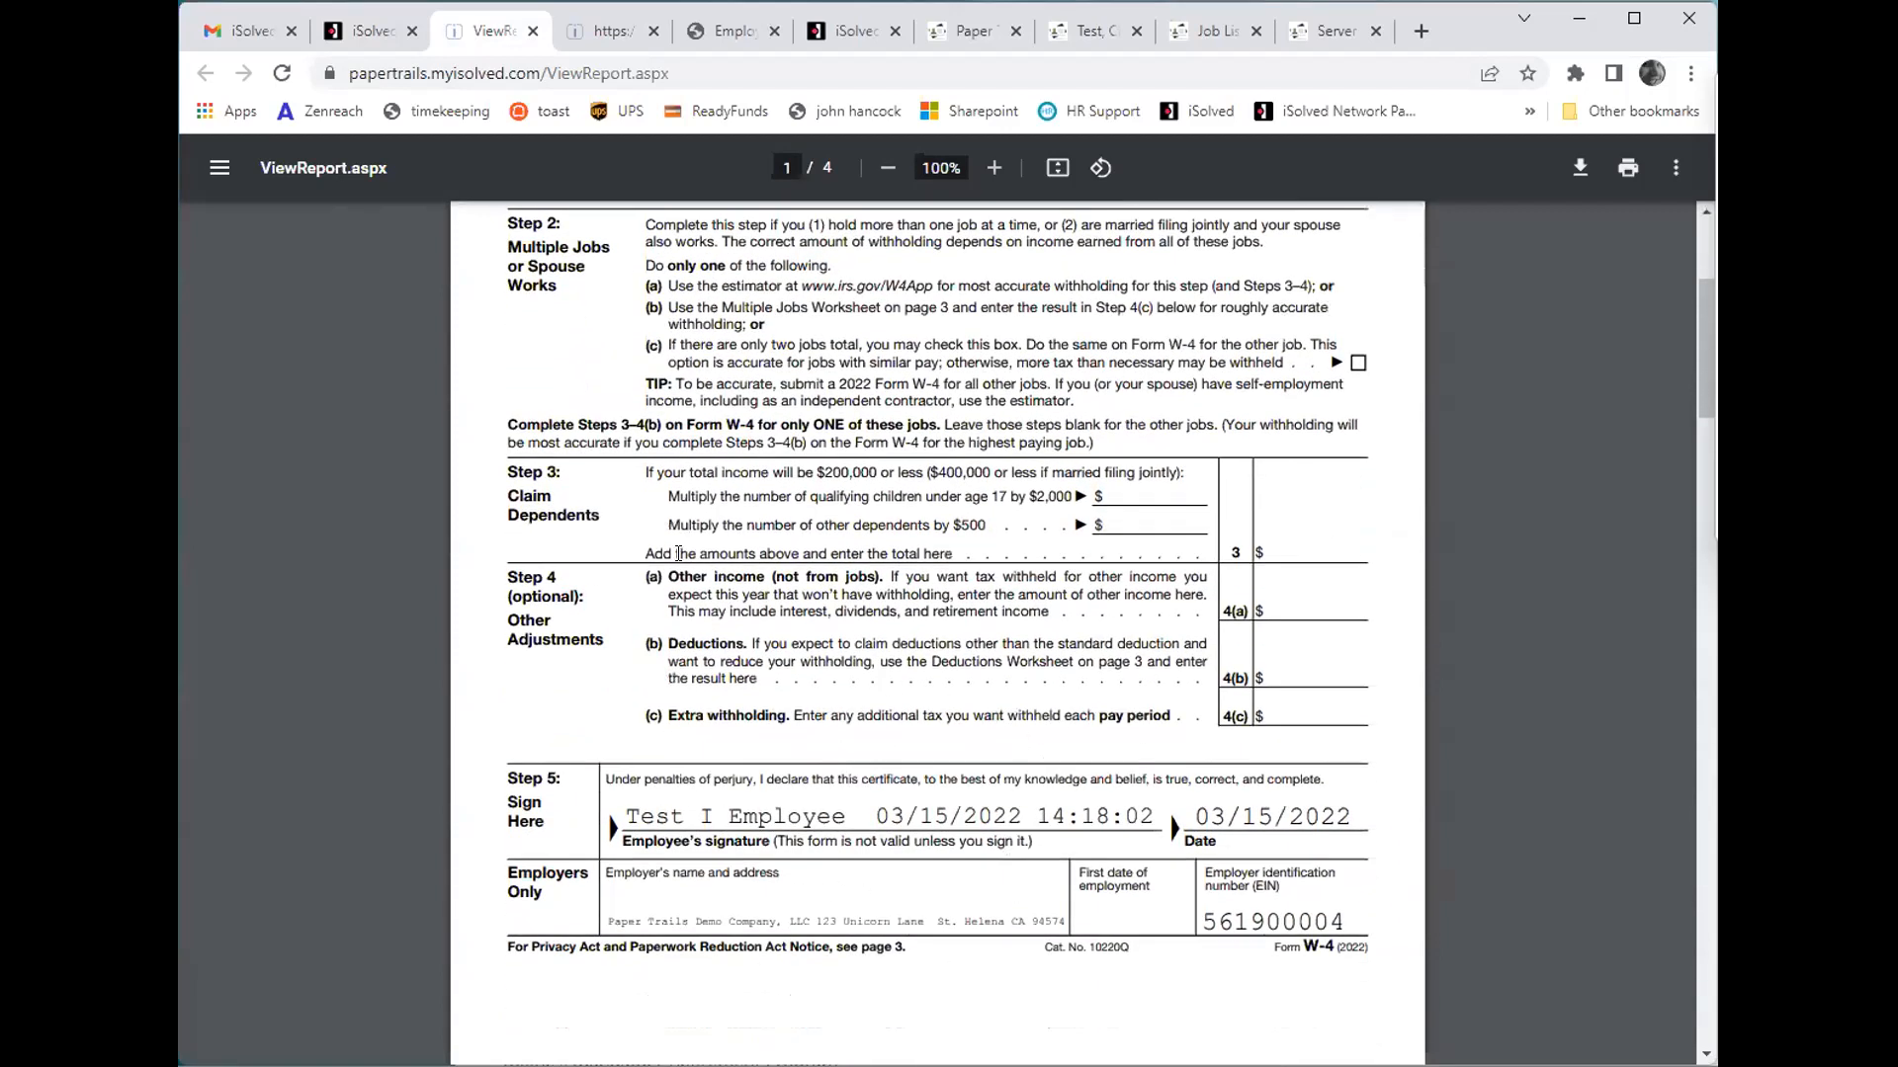
scroll(678, 554, up, 5)
- Return to Employee Documents and view the Personnel and Payroll document categories
click(370, 31)
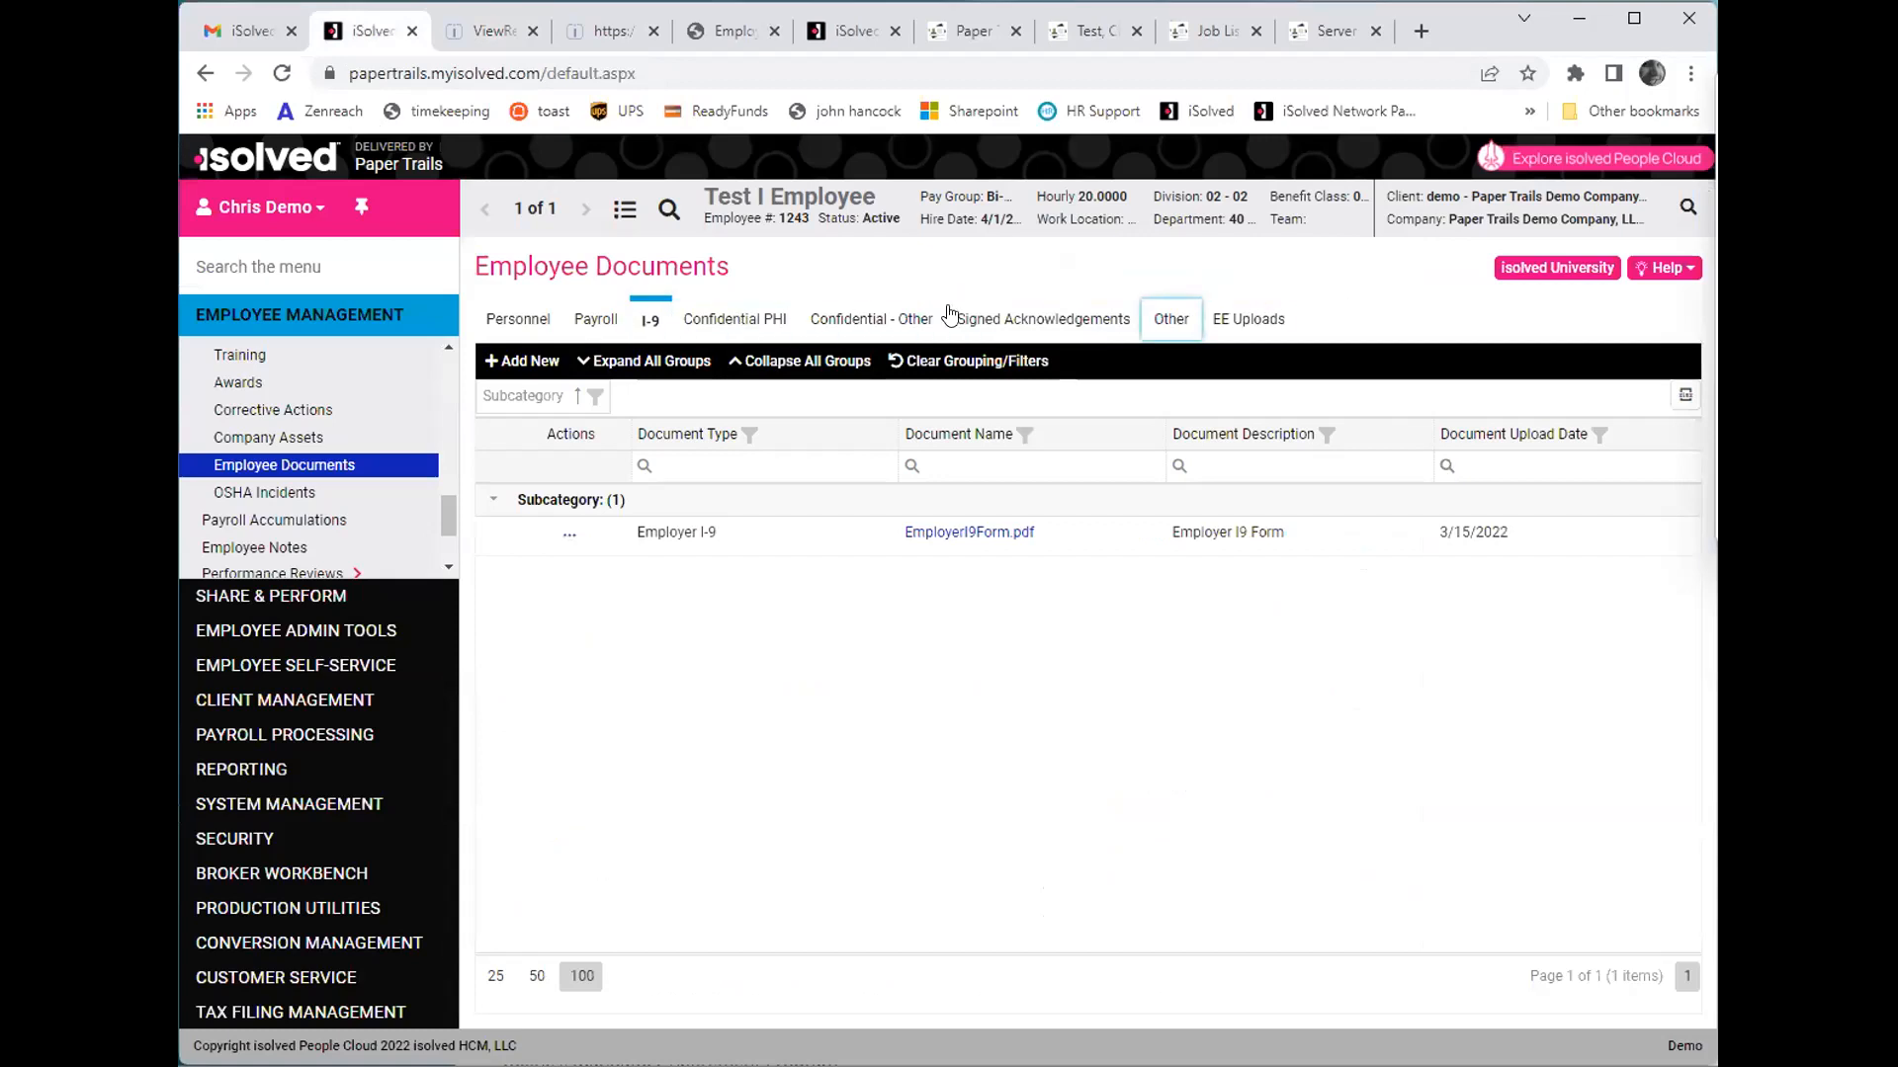
click(509, 319)
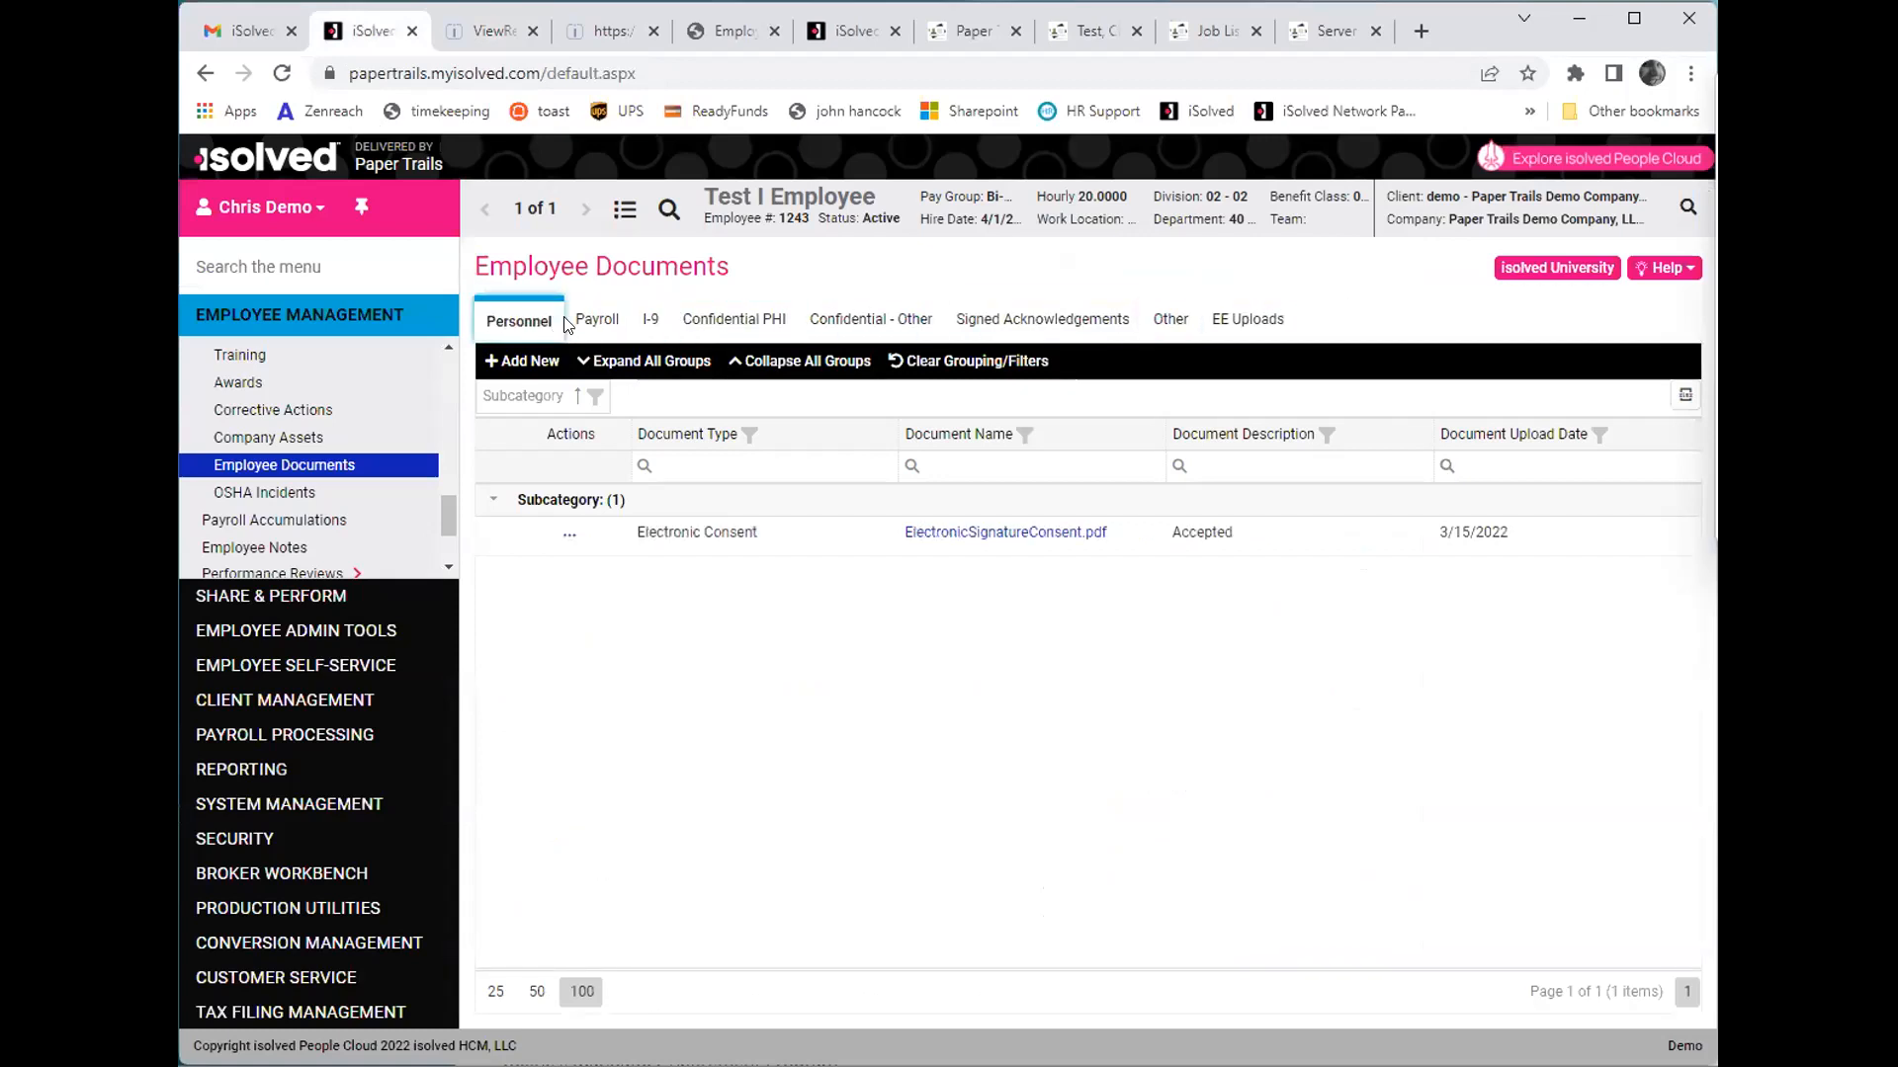
click(581, 328)
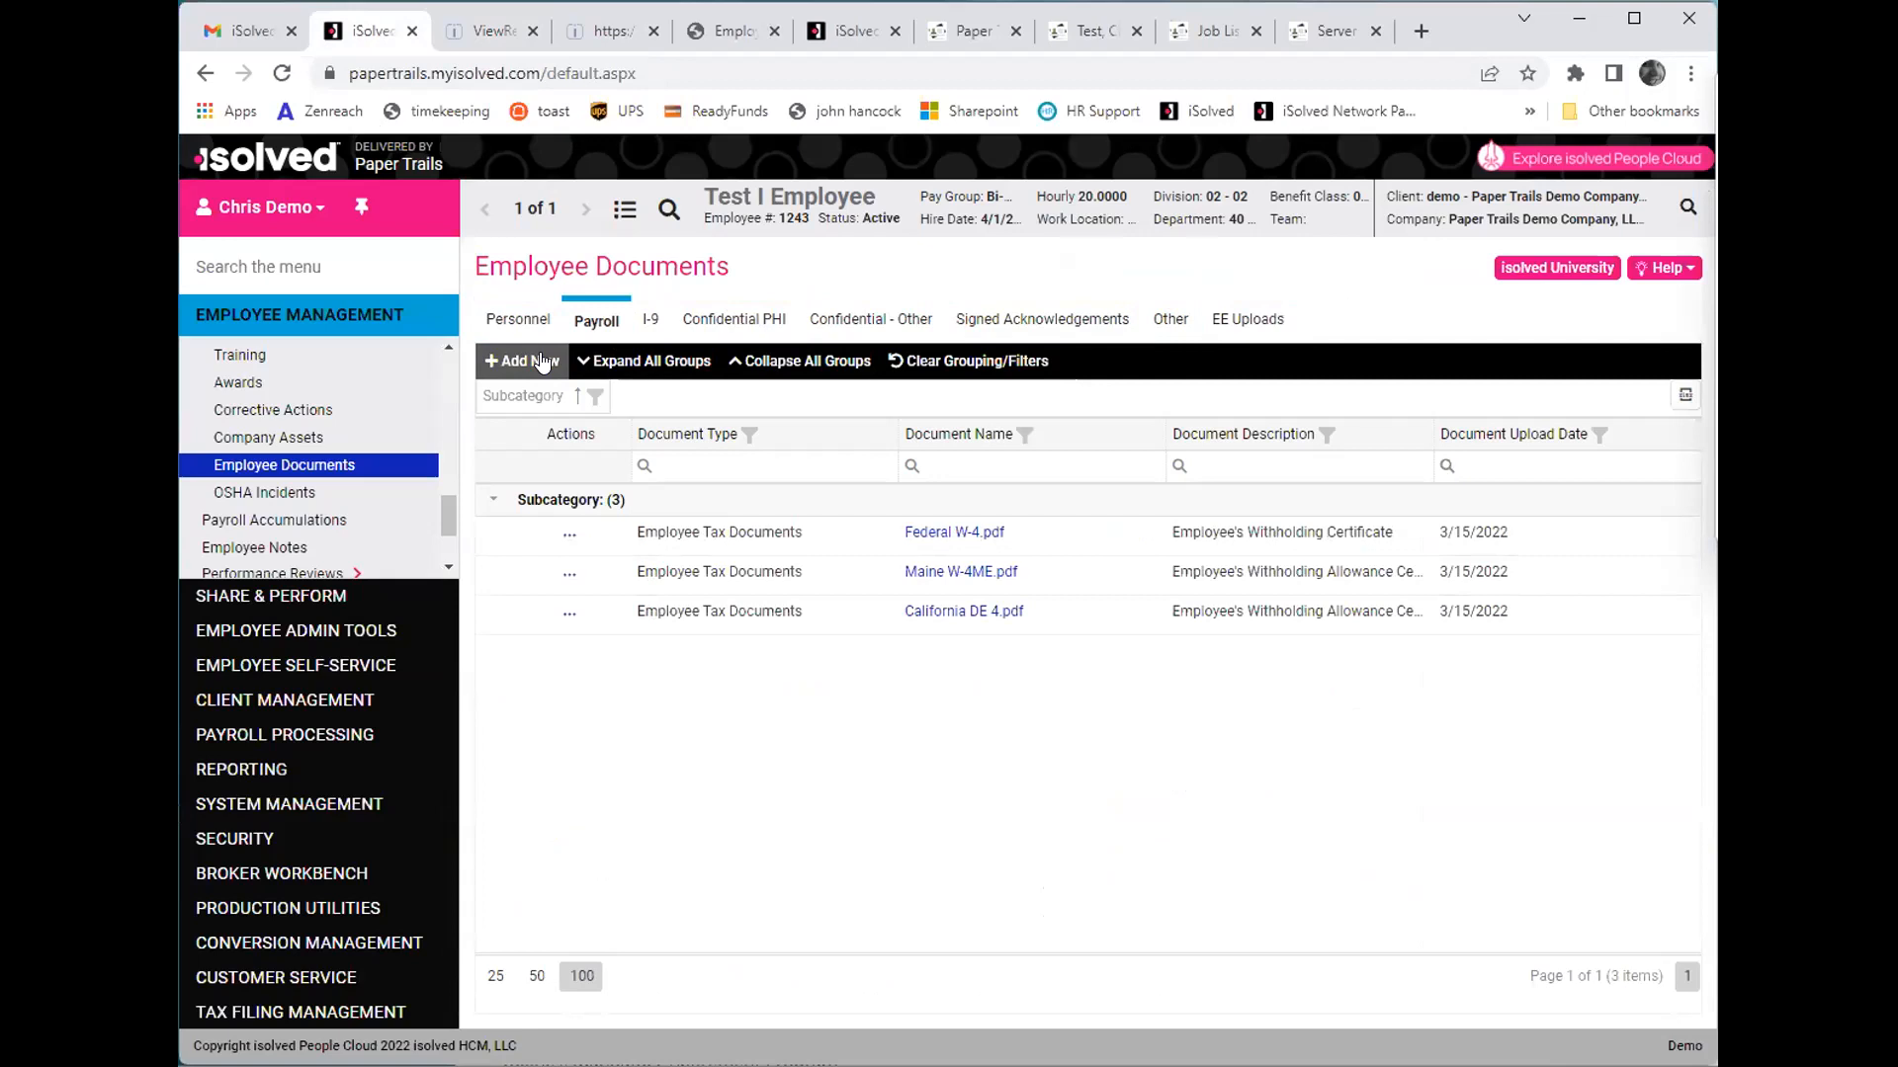
click(348, 663)
click(310, 259)
text(offbo)
key(BackSpace)
key(BackSpace)
key(BackSpace)
key(BackSpace)
key(BackSpace)
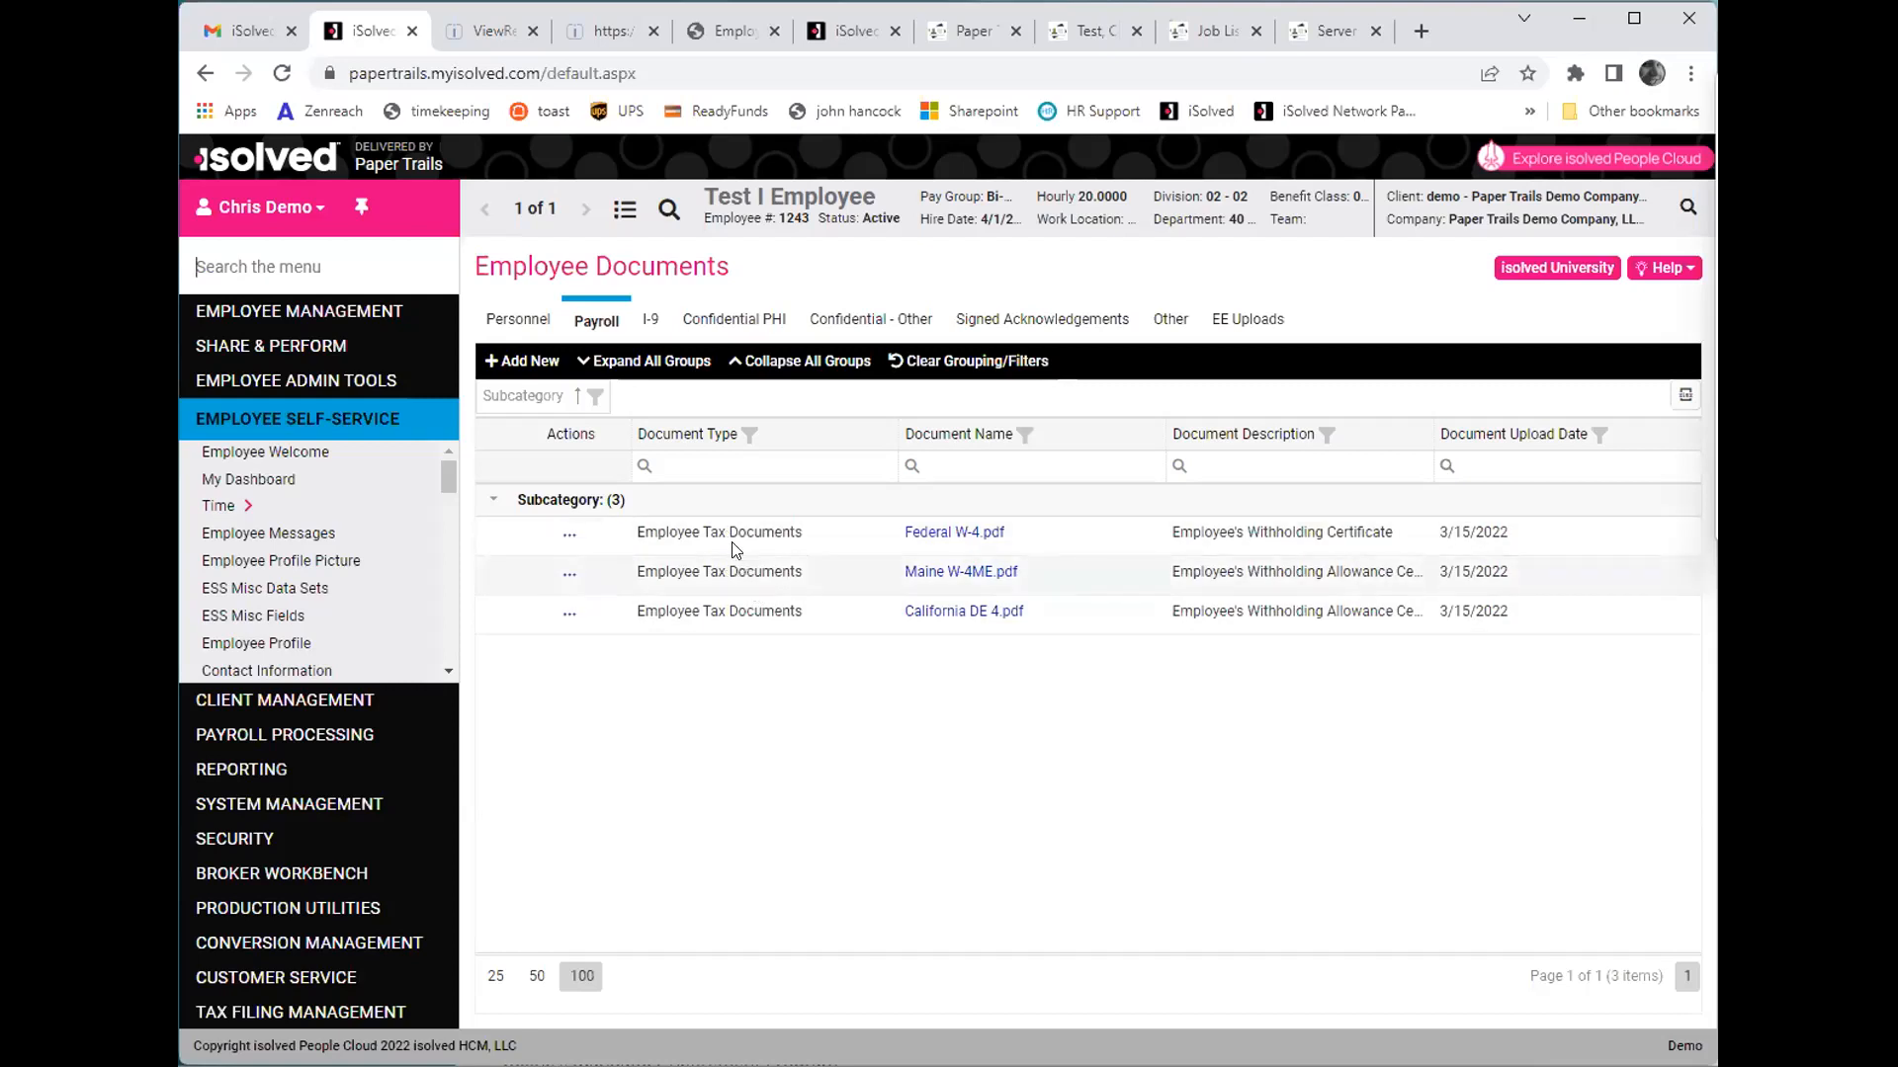
- Open the employee's General record, view the employee termination form, and go back without saving
click(307, 316)
scroll(310, 393, up, 10)
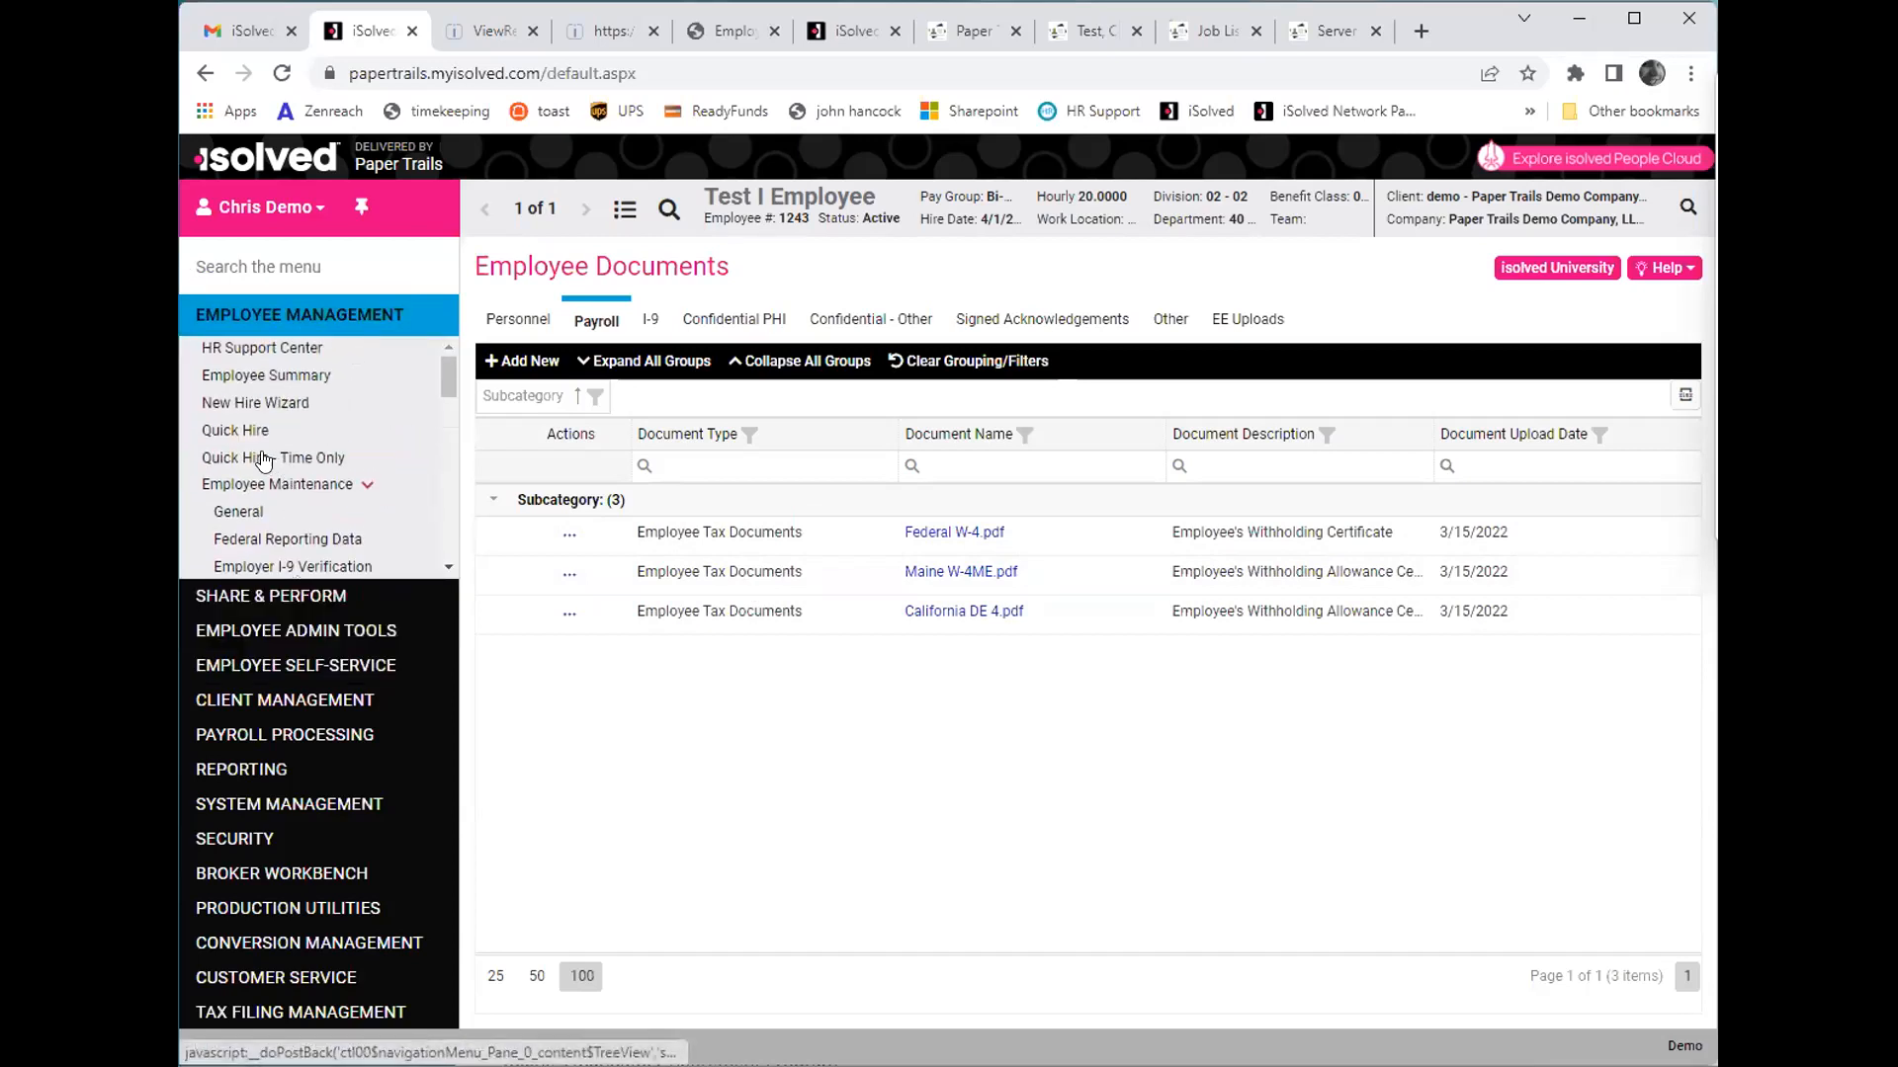
click(239, 512)
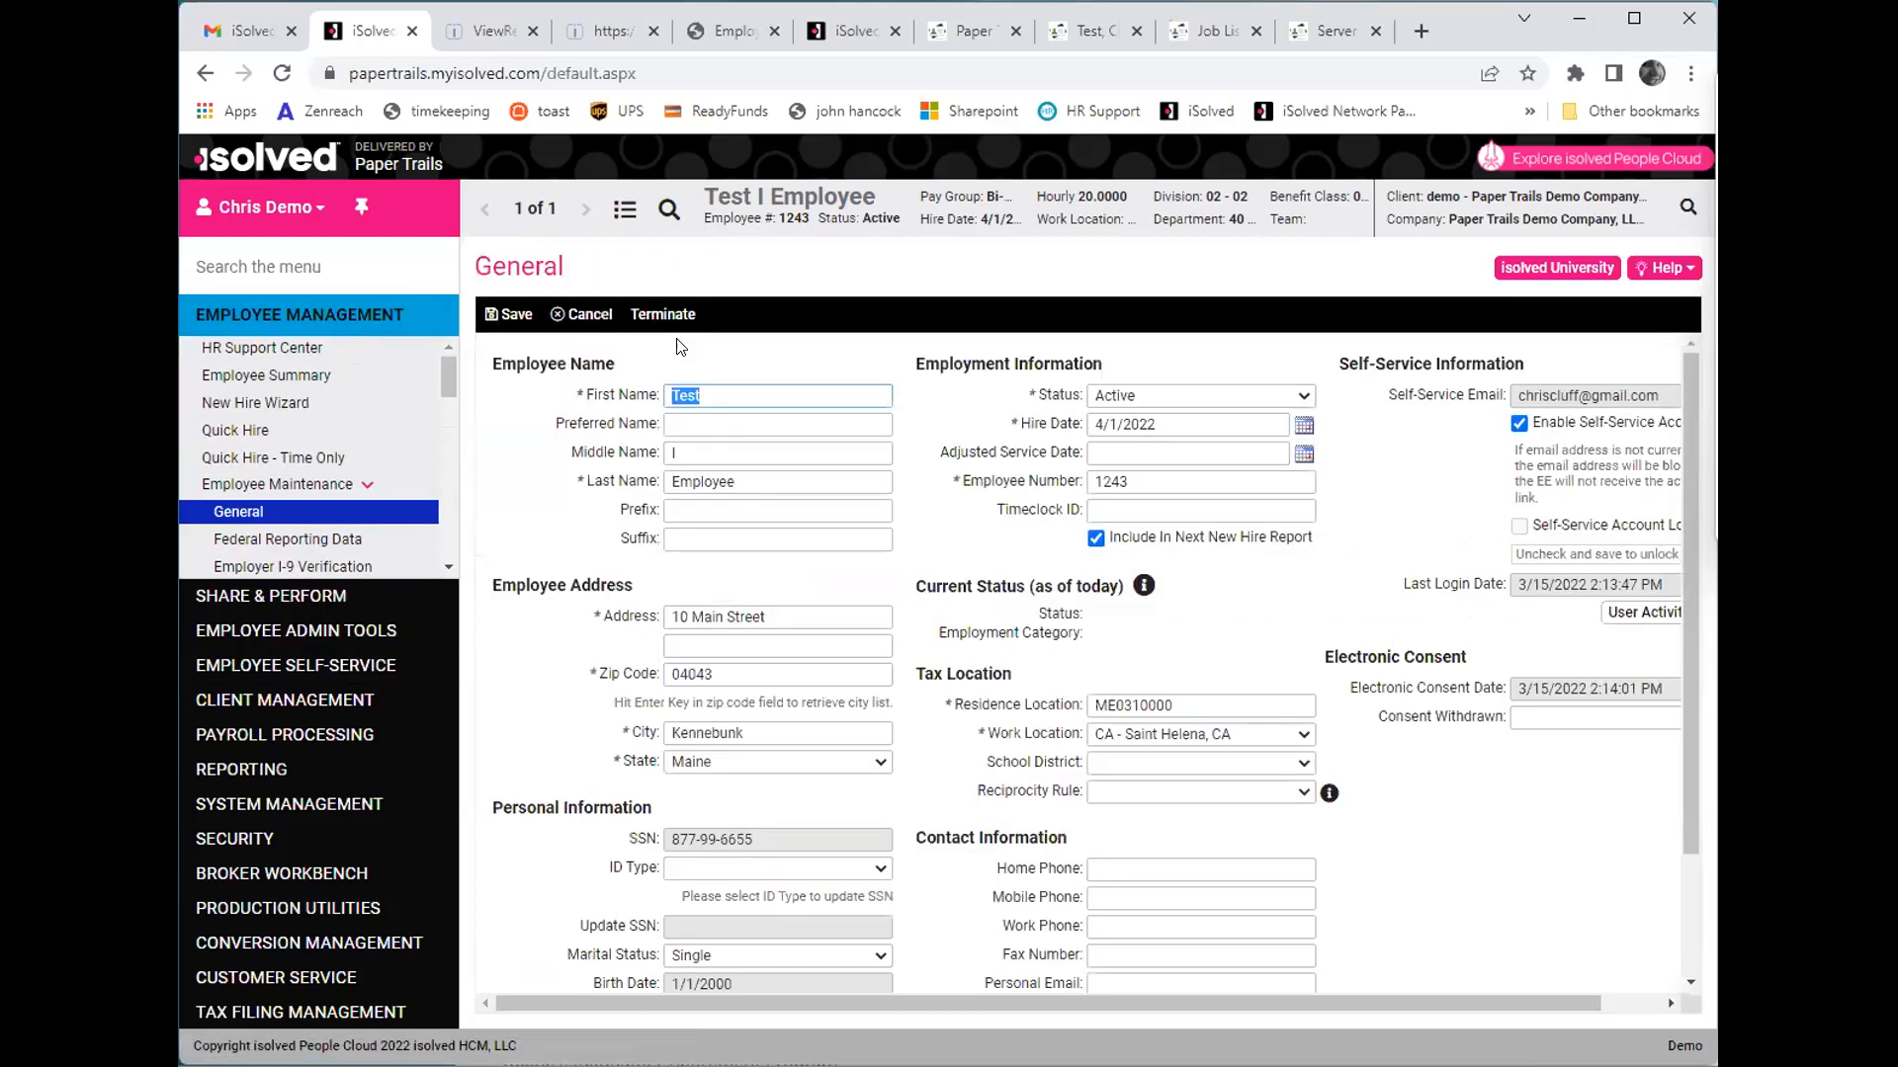
click(661, 312)
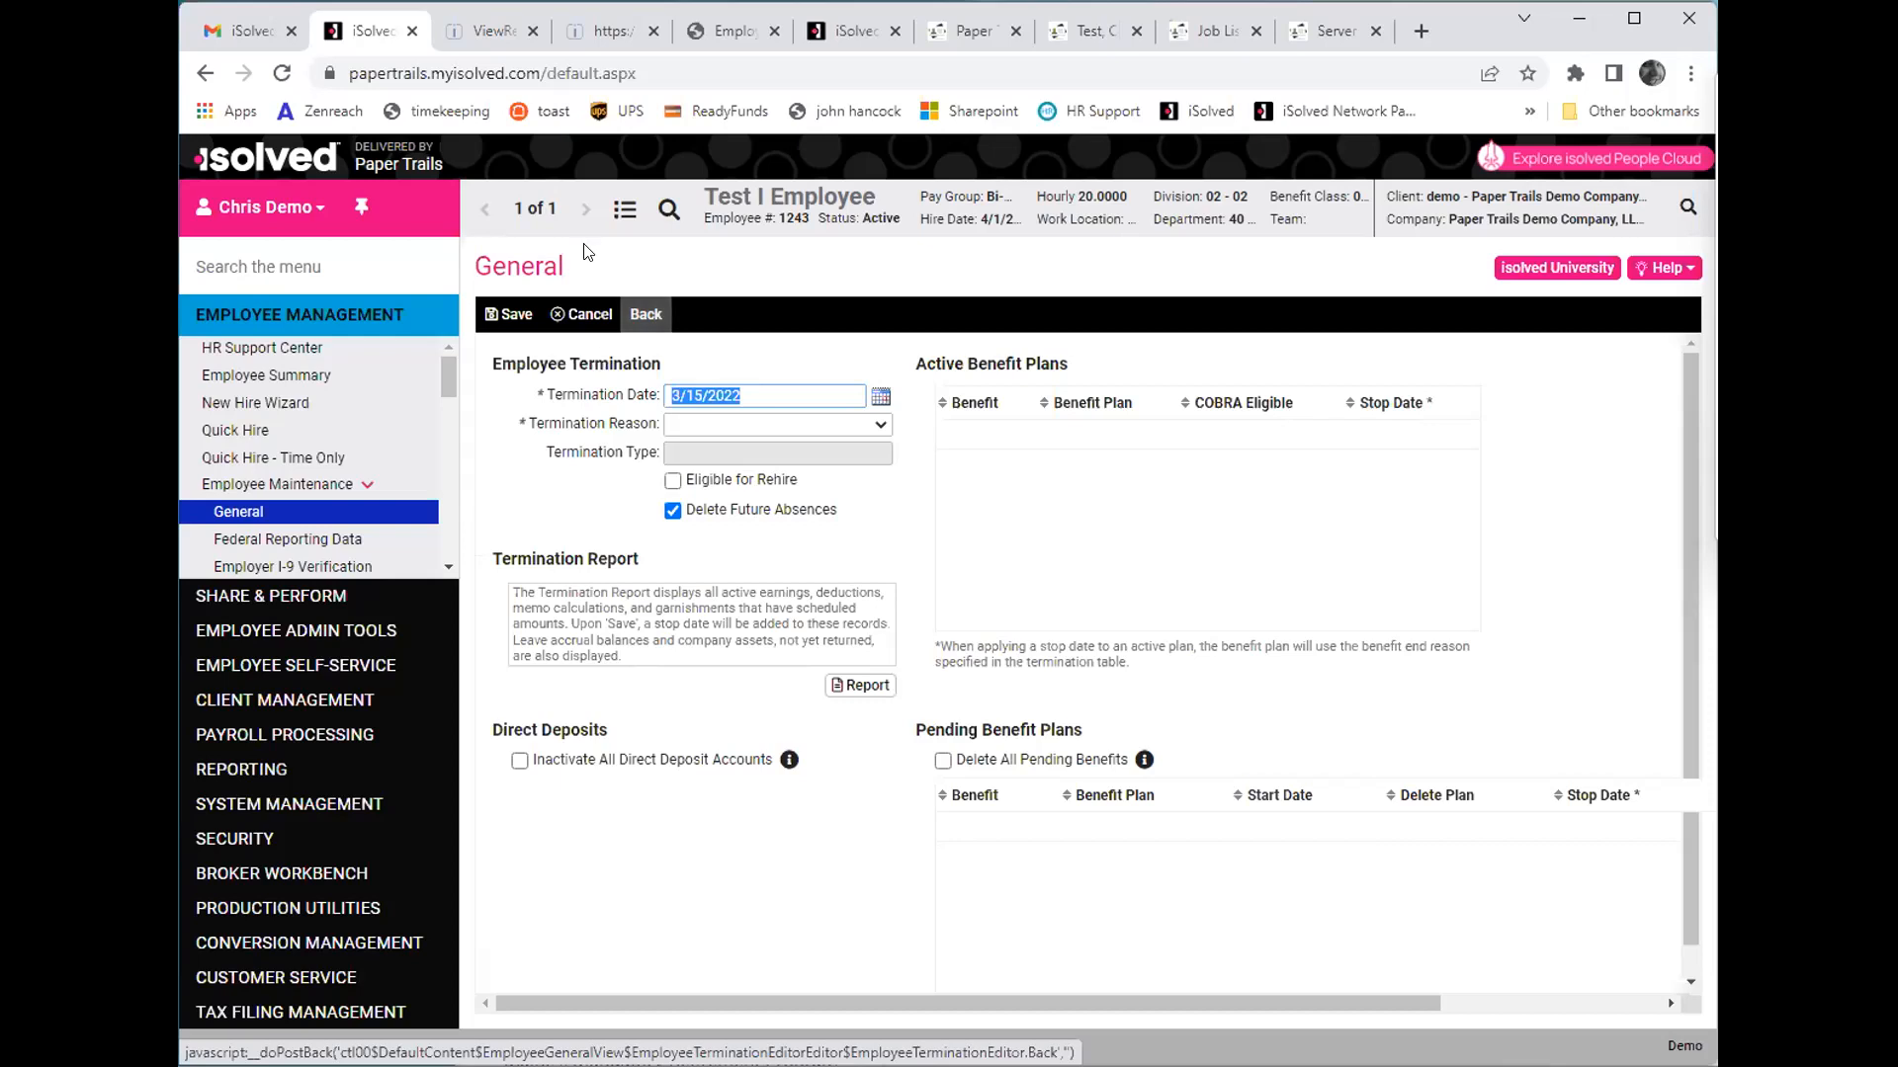
click(650, 315)
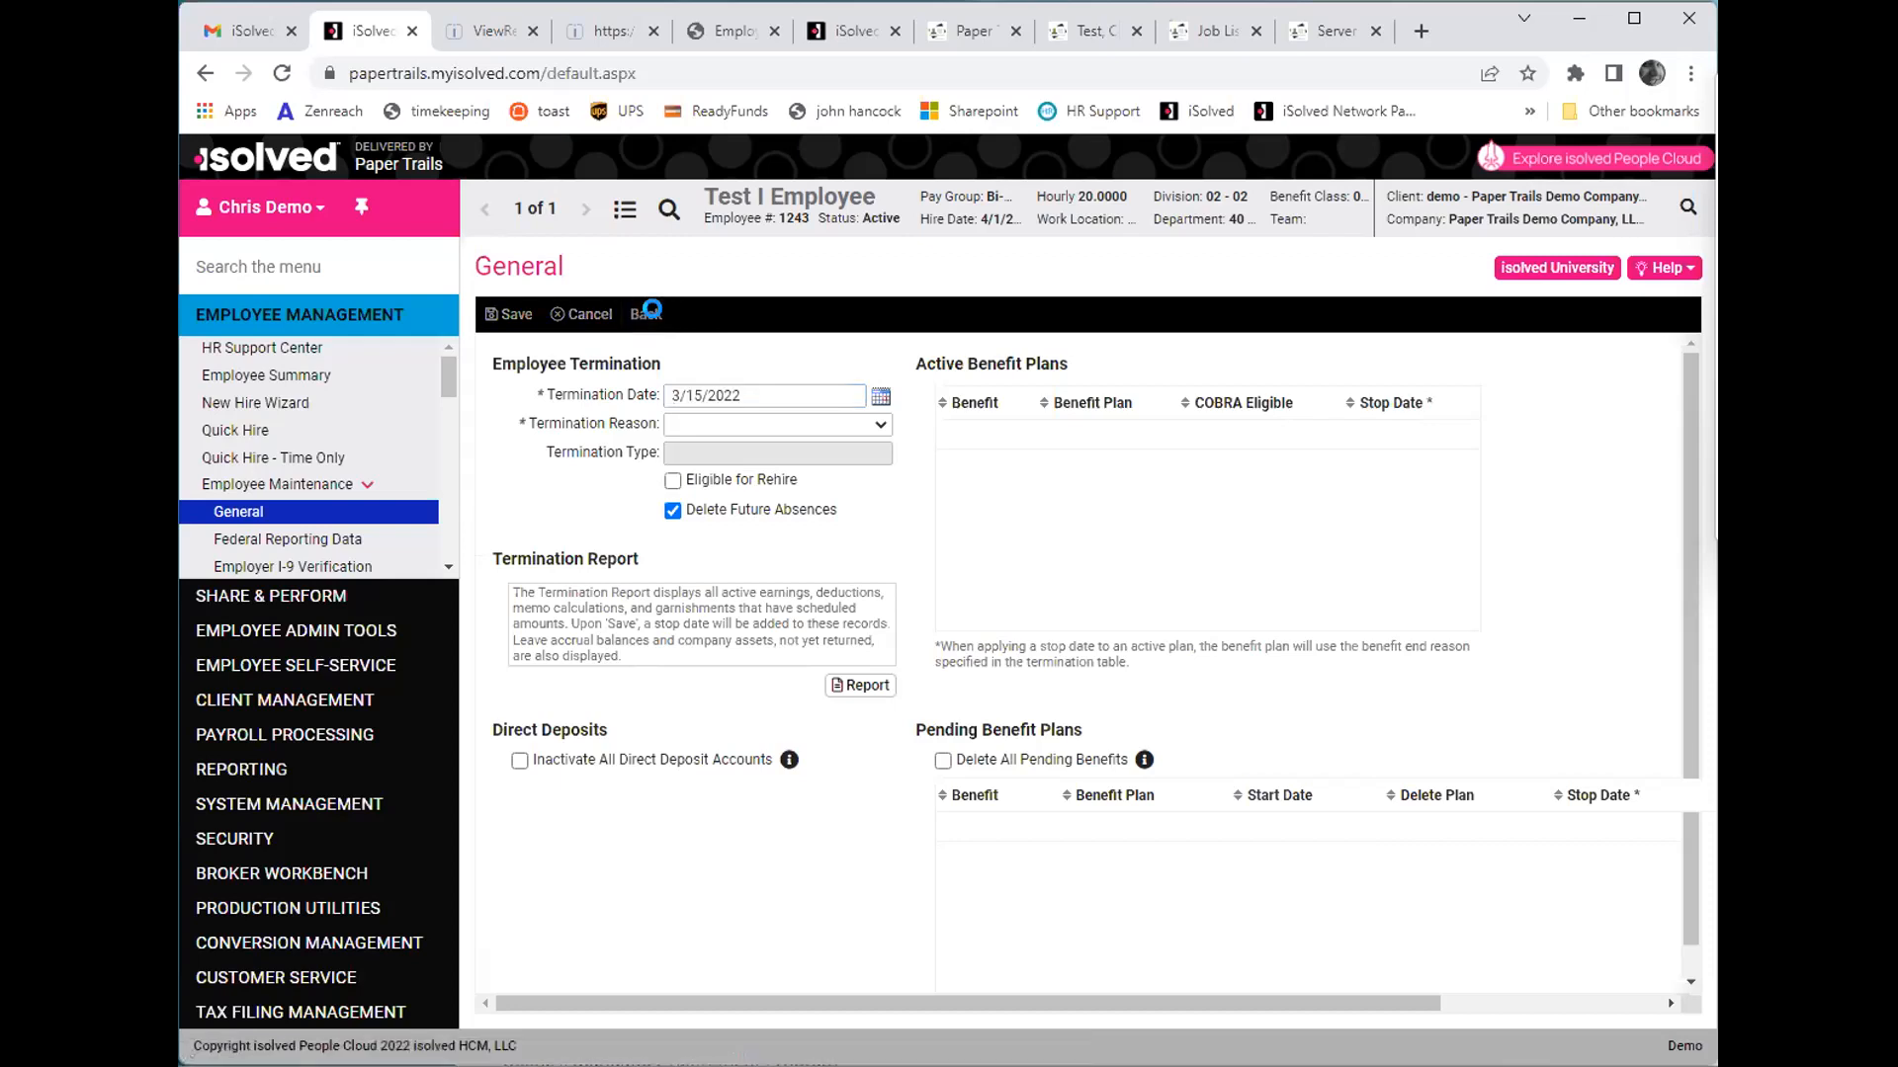